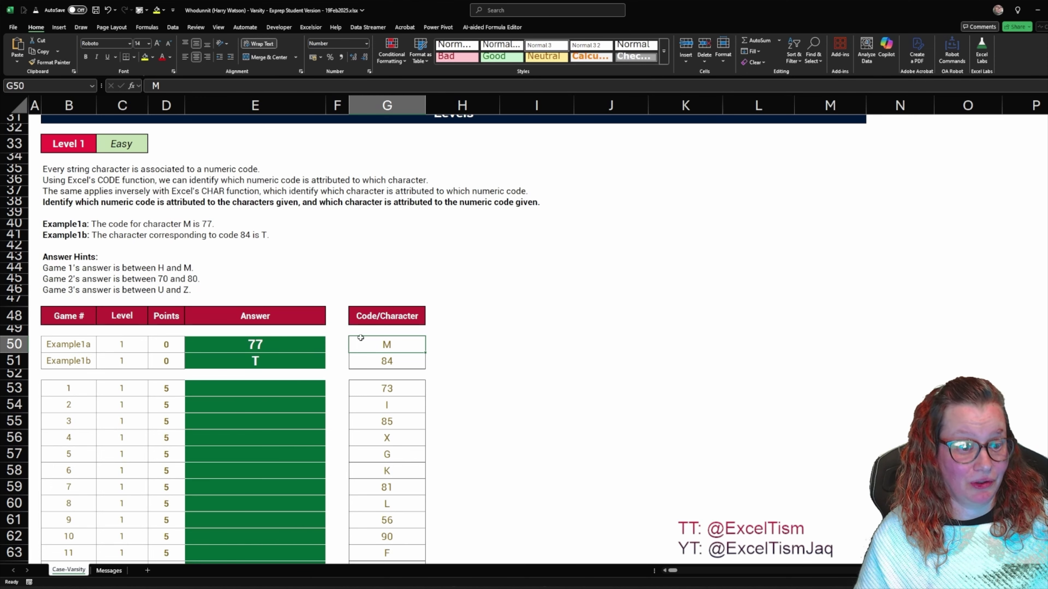
# Enter =CODE(G50) in H50 beside the Level 1 example character M.
pyautogui.scroll(-2, 396, 363)
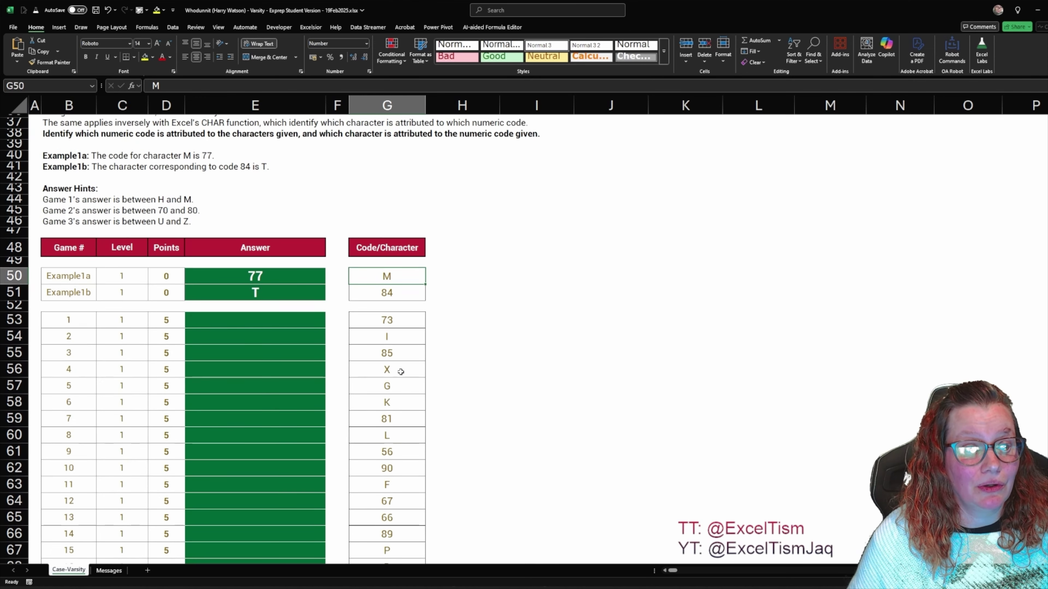
pyautogui.scroll(-1, 401, 372)
pyautogui.scroll(-1, 398, 370)
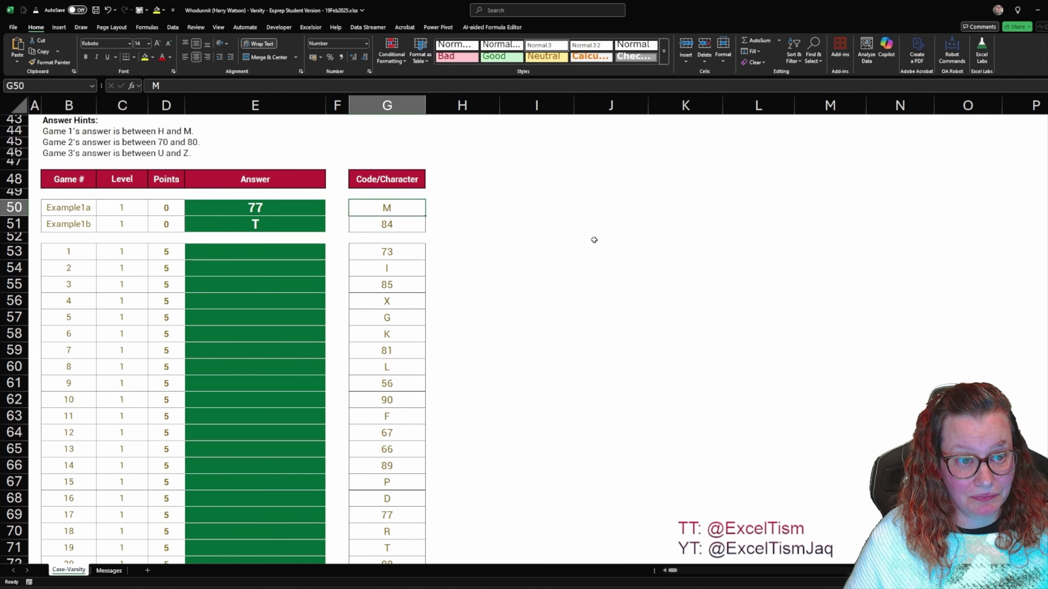
pyautogui.click(493, 207)
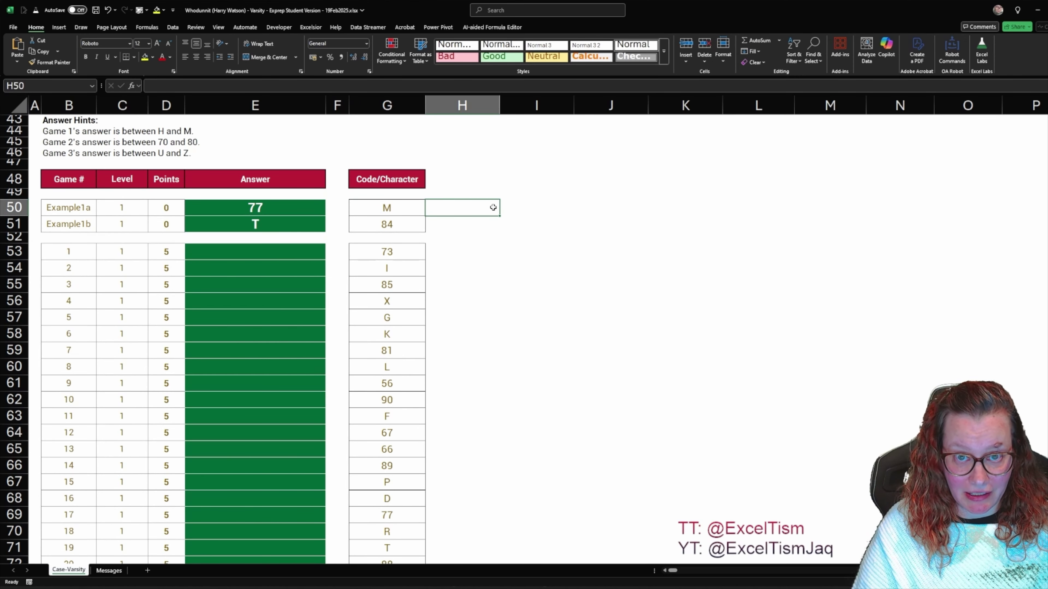
pyautogui.write('=')
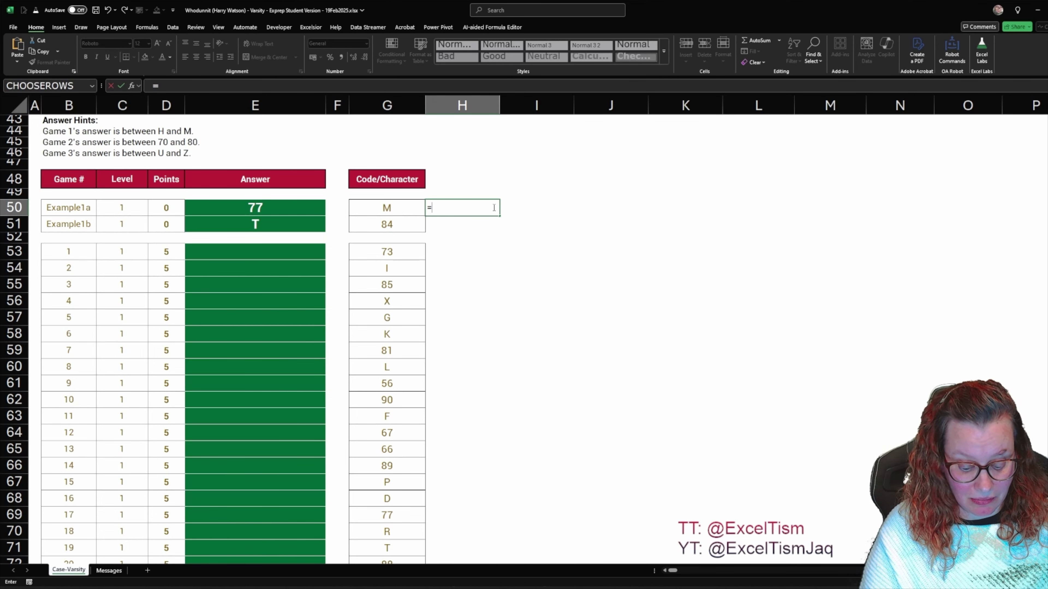
pyautogui.write('code(')
pyautogui.press('Left')
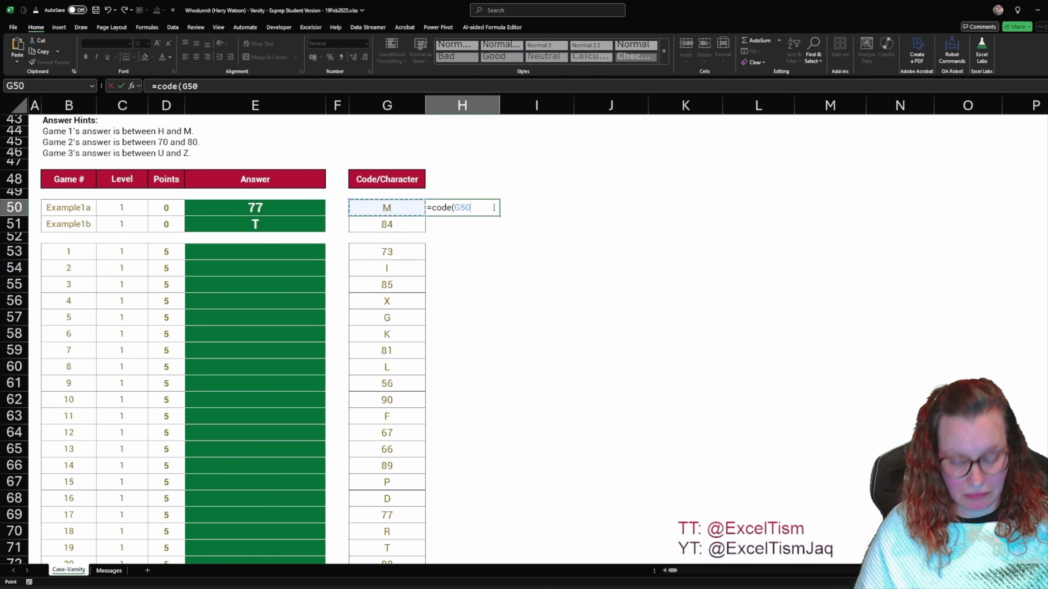
pyautogui.hotkey('ctrl', 'Return')
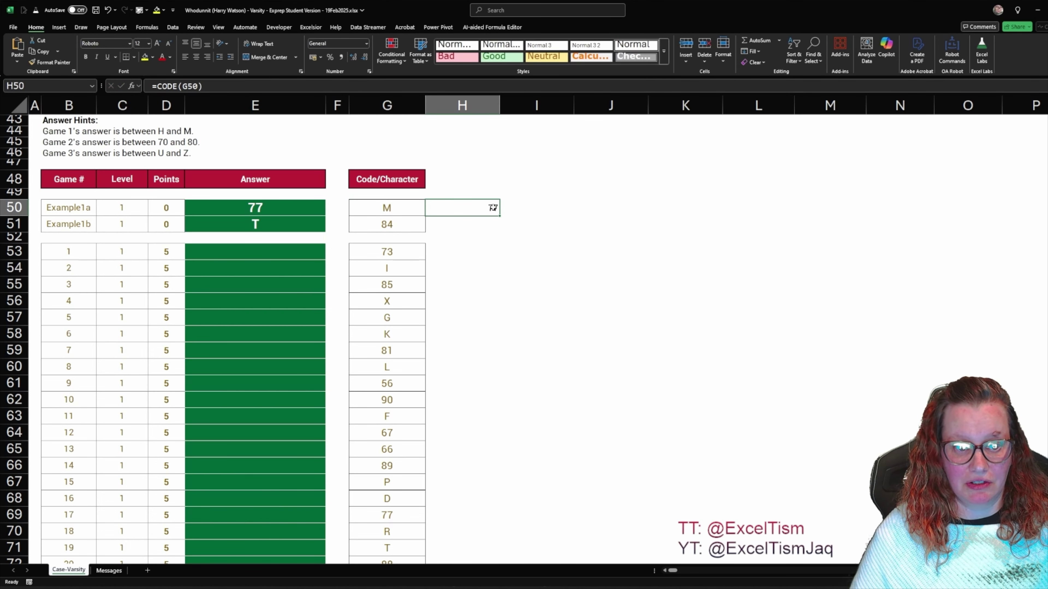
# Enter =CHAR(G51) in H51 and compare the two test results with the example answers in E50:E51.
pyautogui.press('Down')
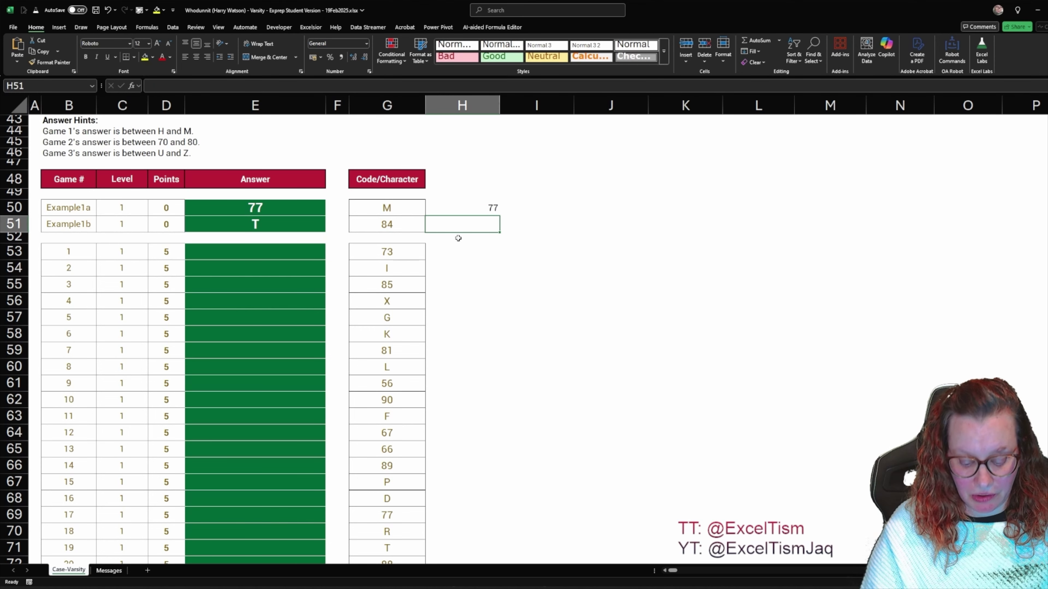
pyautogui.write('=char(')
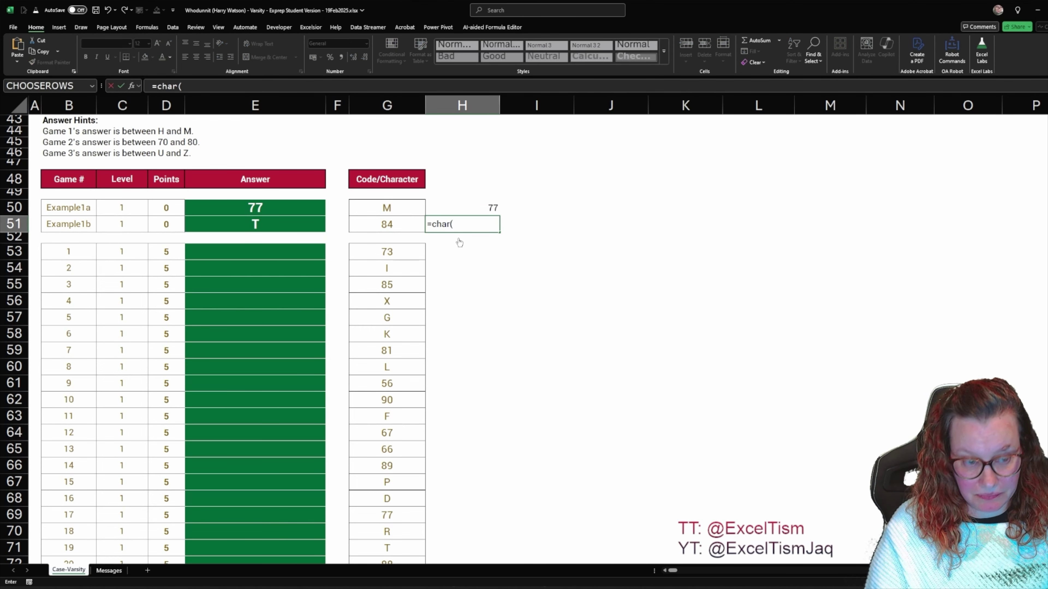
pyautogui.press('Left')
pyautogui.press('Return')
pyautogui.press('Up')
pyautogui.press('Down')
pyautogui.moveTo(252, 203); pyautogui.dragTo(251, 224)
# Enter =IFERROR(CHAR(G53),CODE(G53)) in E53 as the answer formula for game 1.
pyautogui.click(252, 256)
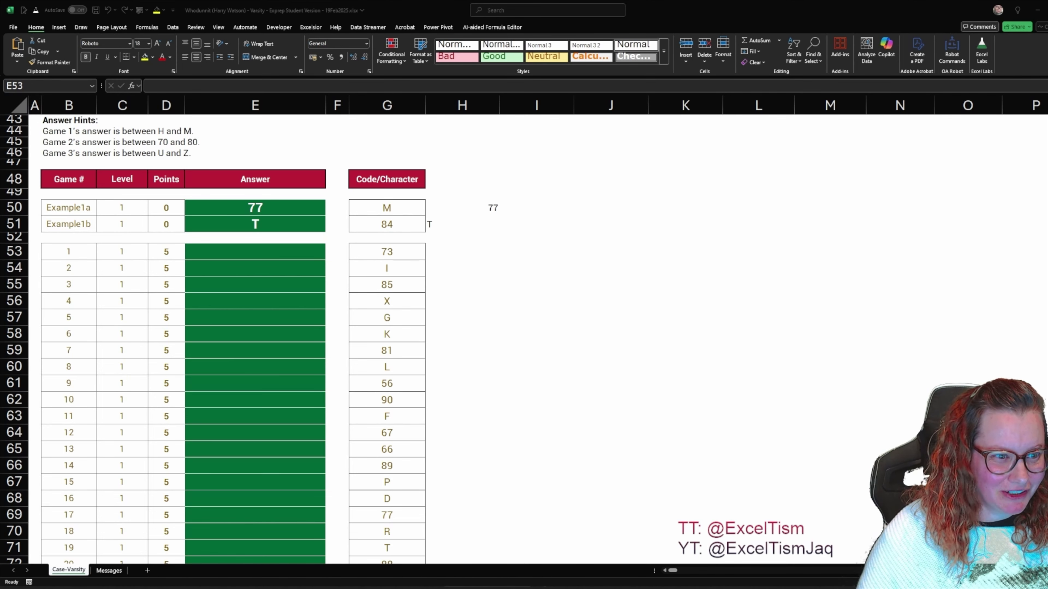
pyautogui.click(276, 253)
pyautogui.write('=')
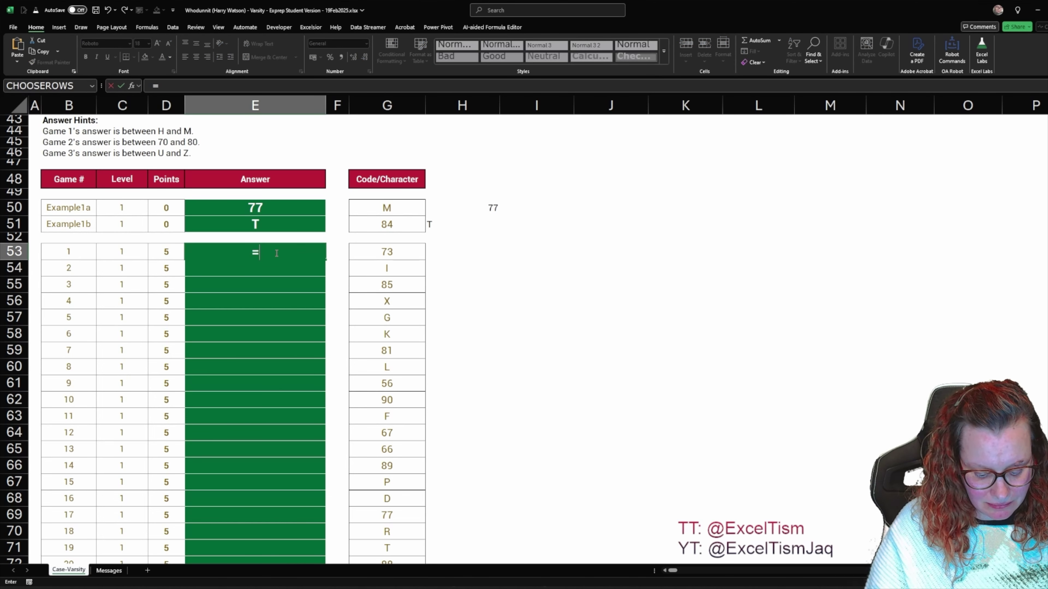
pyautogui.write('IFERROR(')
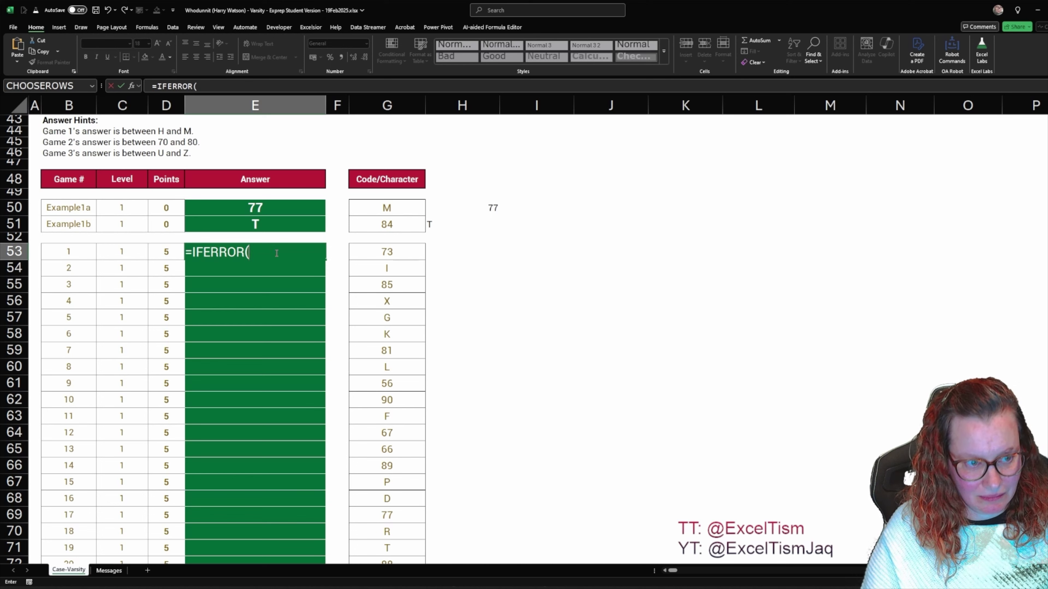
pyautogui.write('CHAR(')
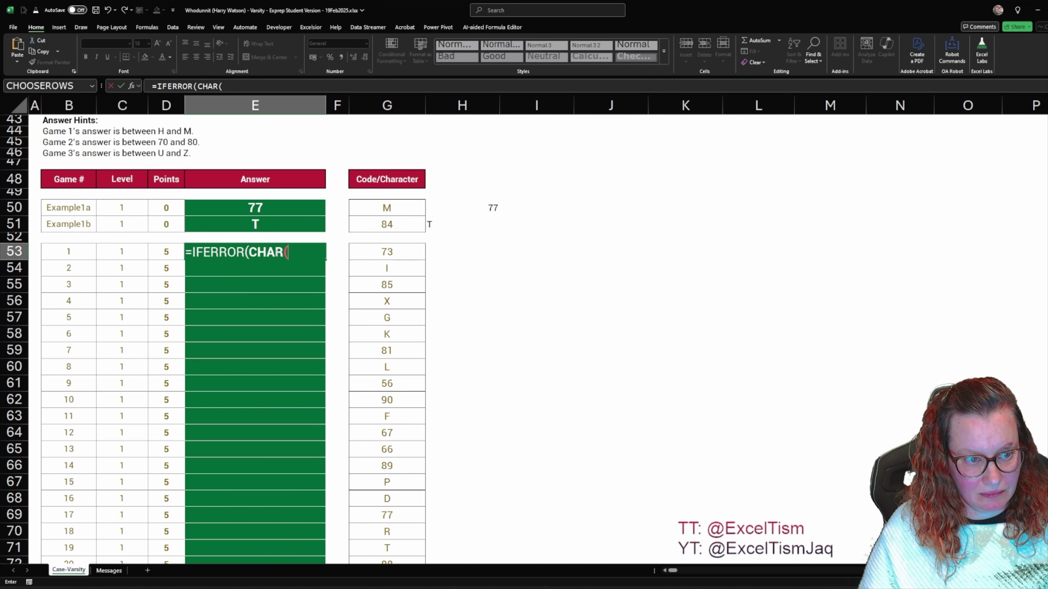
pyautogui.press('Right')
pyautogui.press('Right')
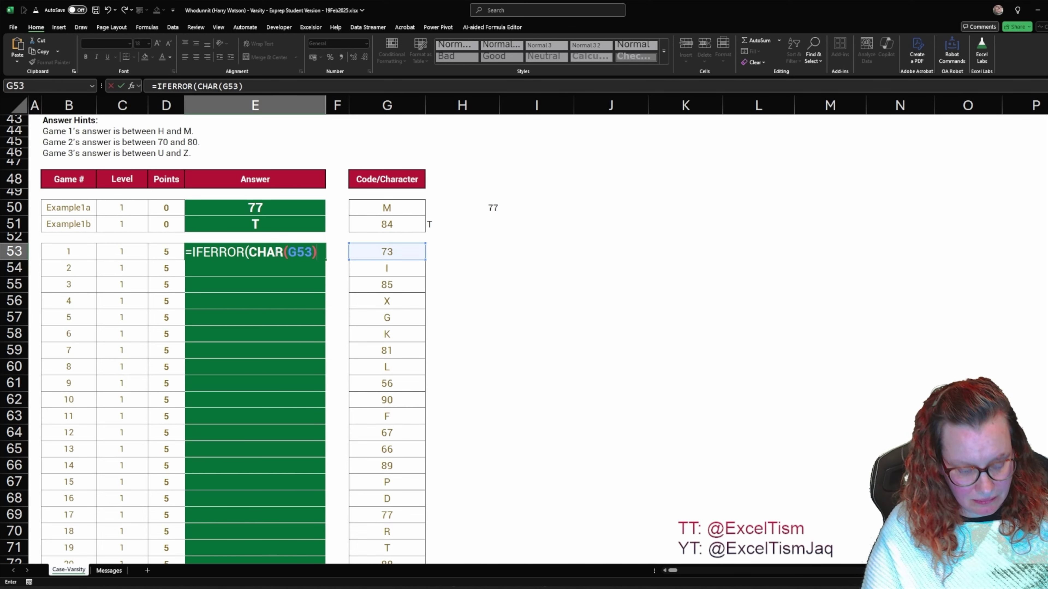
pyautogui.write('),CODE(')
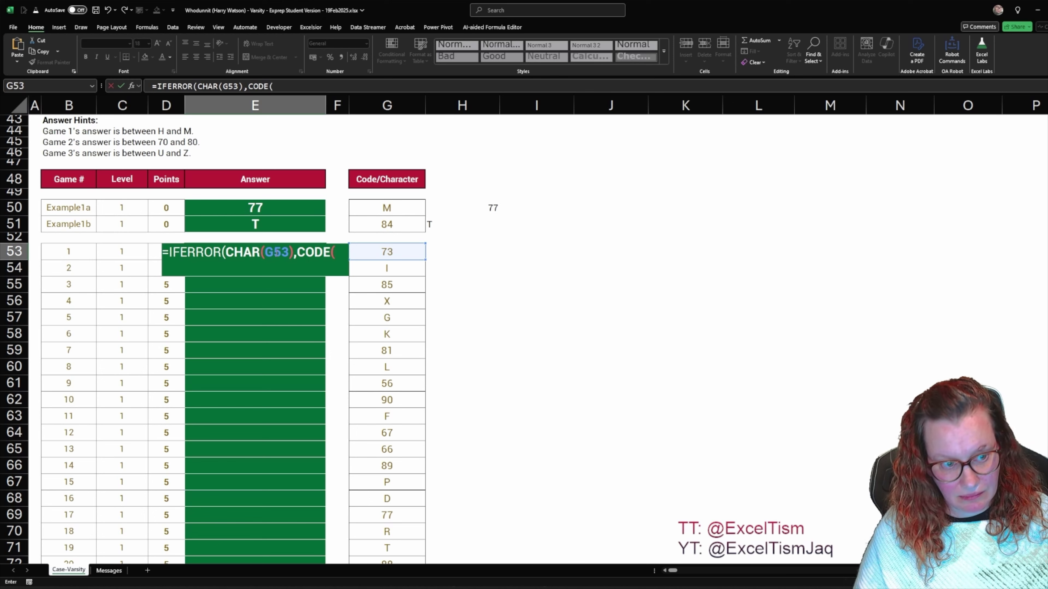
pyautogui.press('Right')
pyautogui.press('Right')
pyautogui.write('))')
pyautogui.hotkey('ctrl', 'Return')
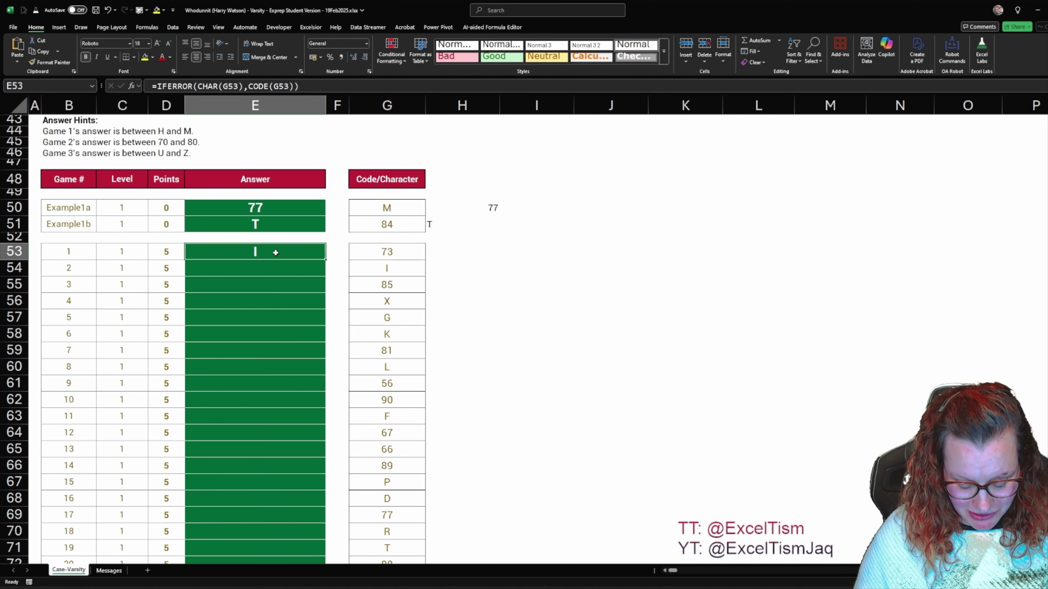
# Fill the E53 formula down the Level 1 Answer column through game 20 and check the filled answers.
pyautogui.click(275, 253)
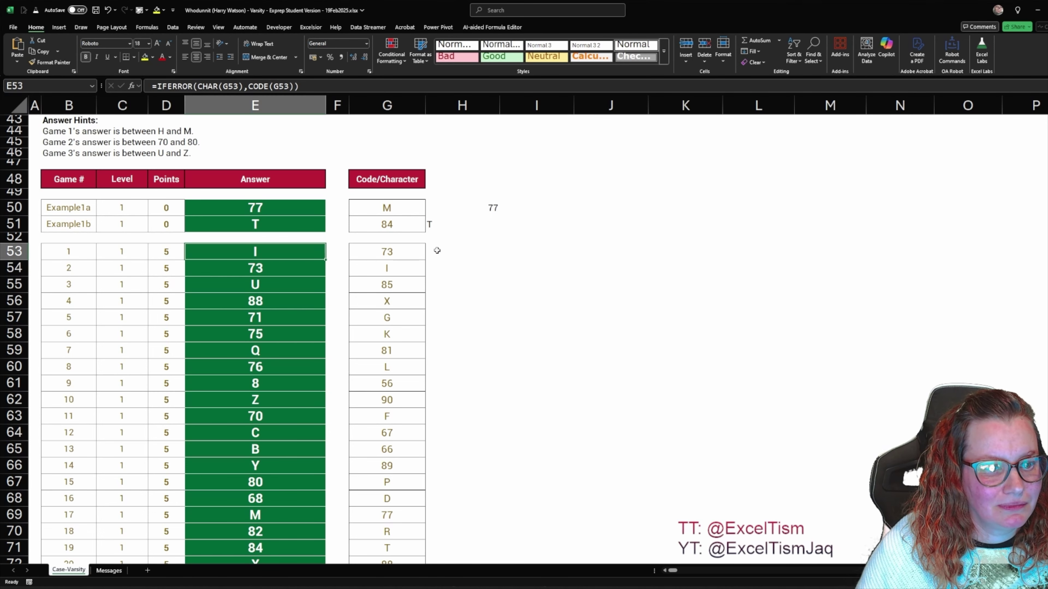
pyautogui.scroll(-1, 356, 256)
pyautogui.scroll(-3, 307, 265)
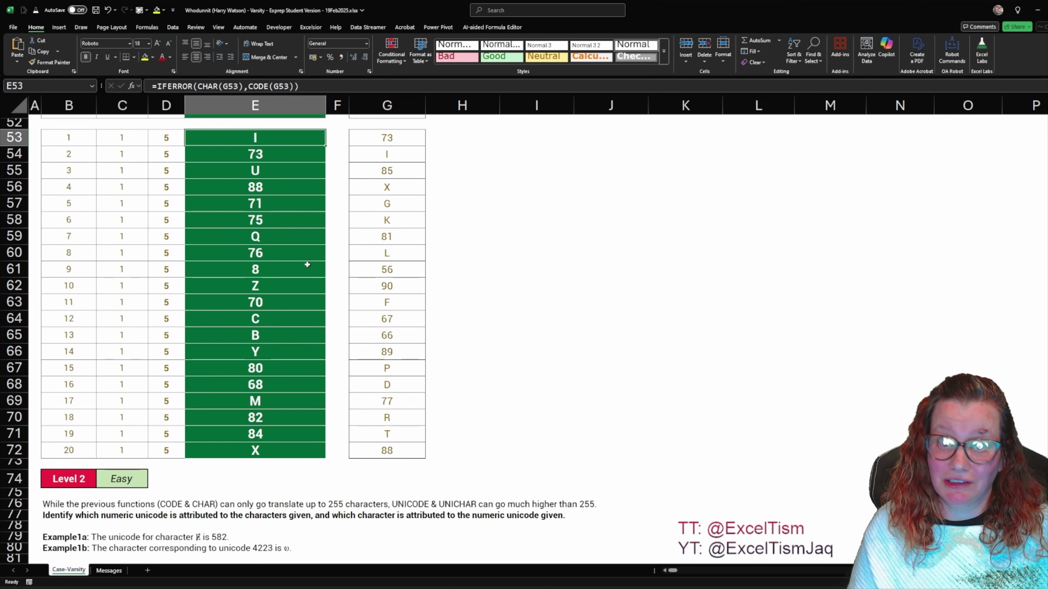
# Add a new worksheet and list the numbers 1 to 260 downward from G4 with =SEQUENCE(260).
pyautogui.scroll(-7, 454, 289)
pyautogui.click(536, 304)
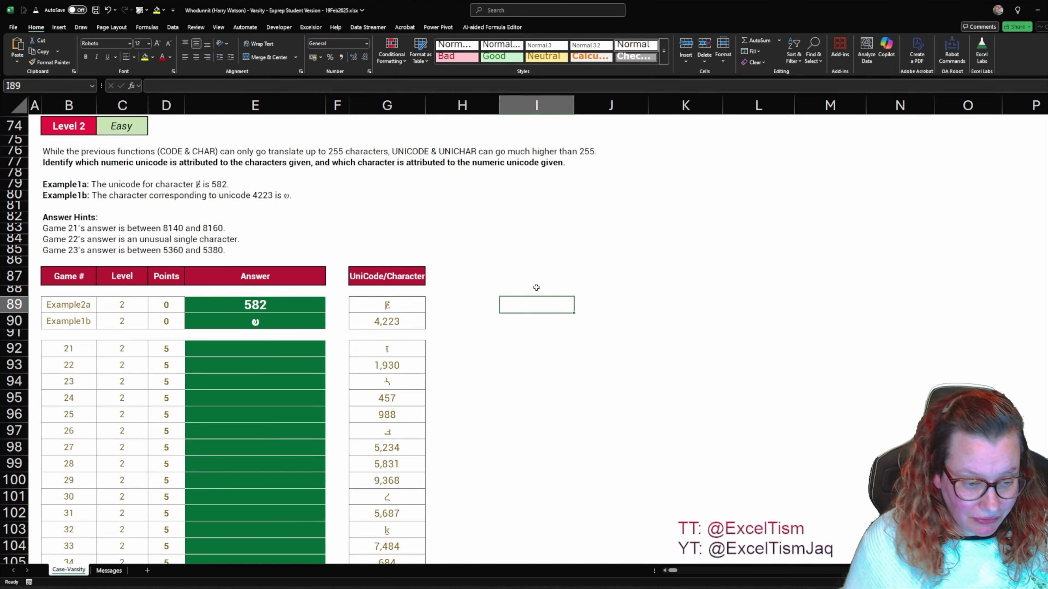
pyautogui.click(147, 571)
pyautogui.click(382, 167)
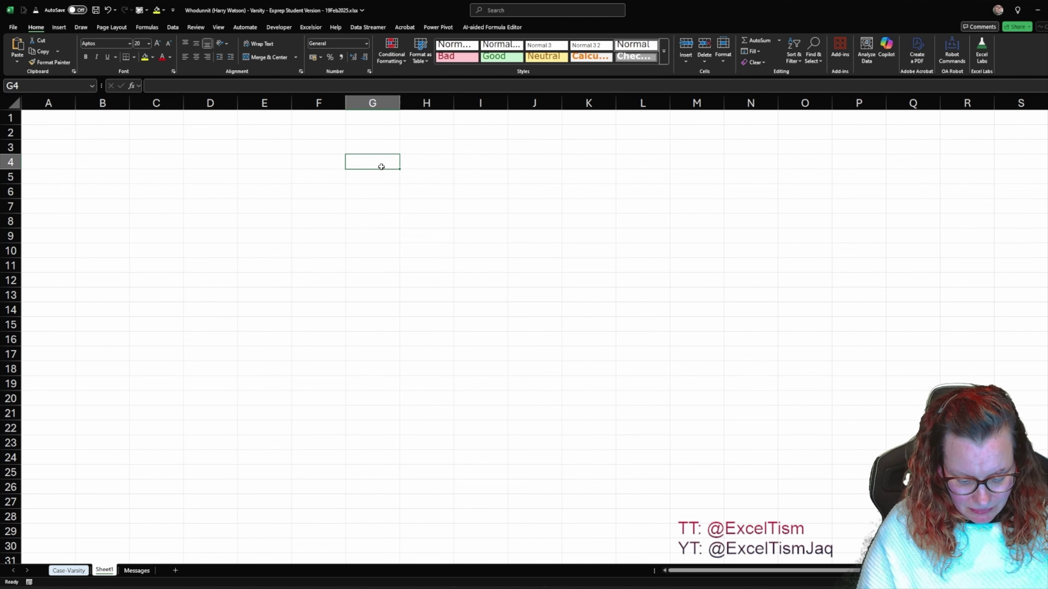
pyautogui.write('=sequ')
pyautogui.press('Tab')
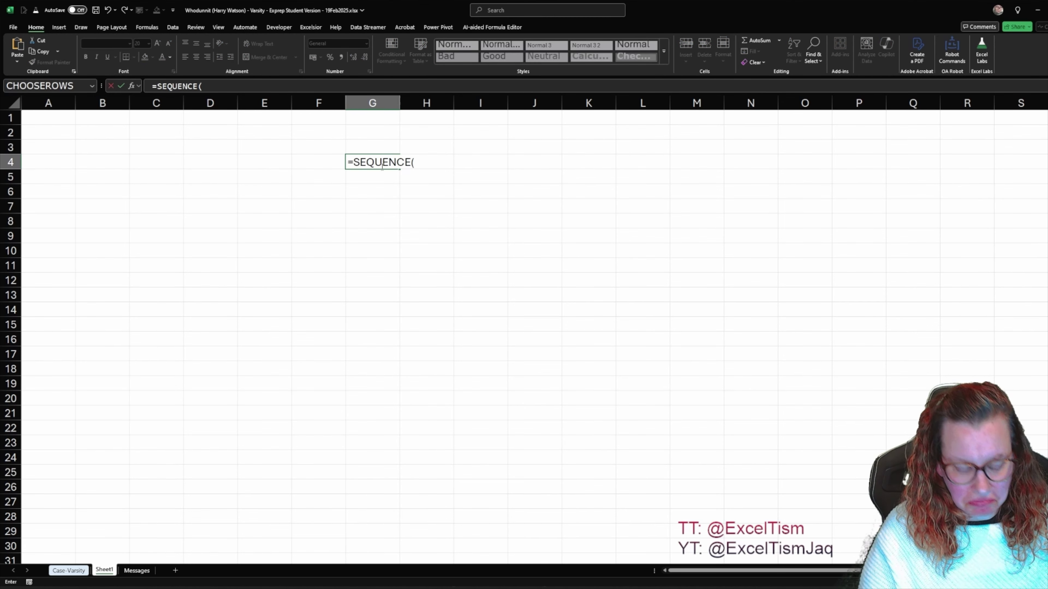
pyautogui.write('260')
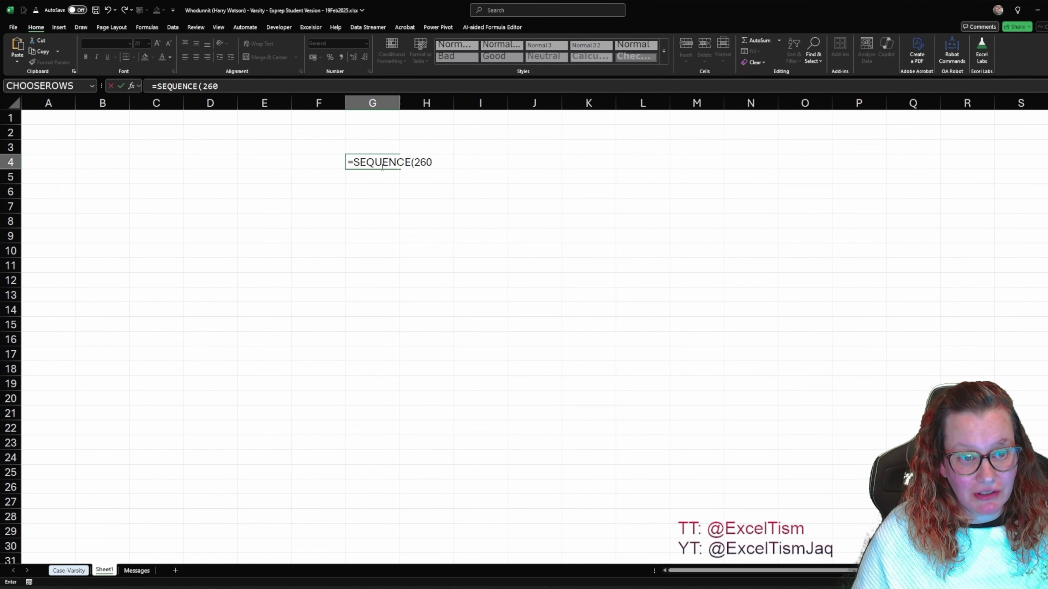
pyautogui.press('Tab')
# Enter =CHAR(G4#) in H4 to convert the whole spilled number list into characters.
pyautogui.write('=char(')
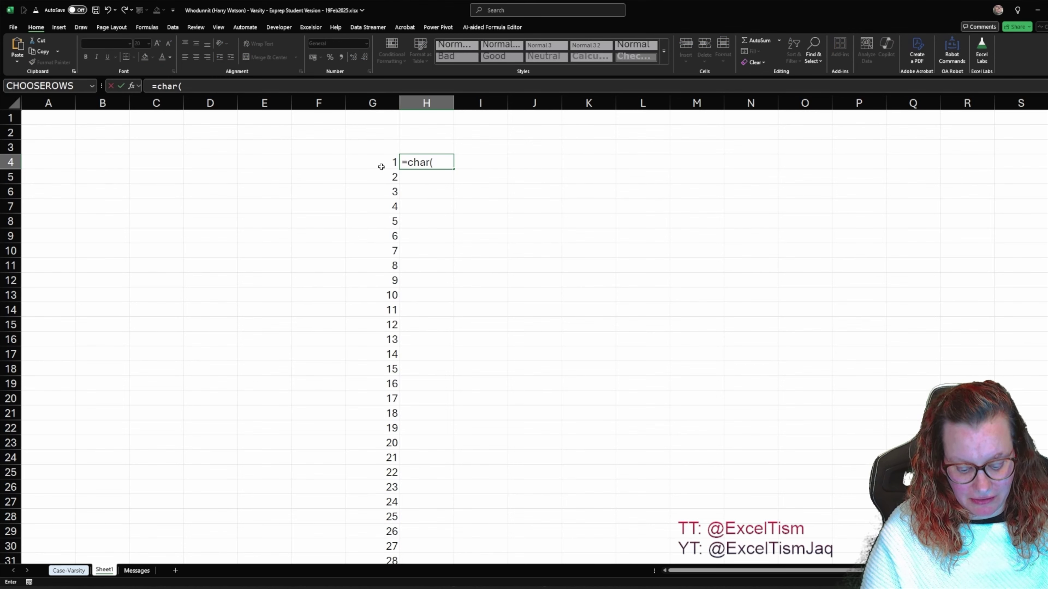
pyautogui.click(381, 167)
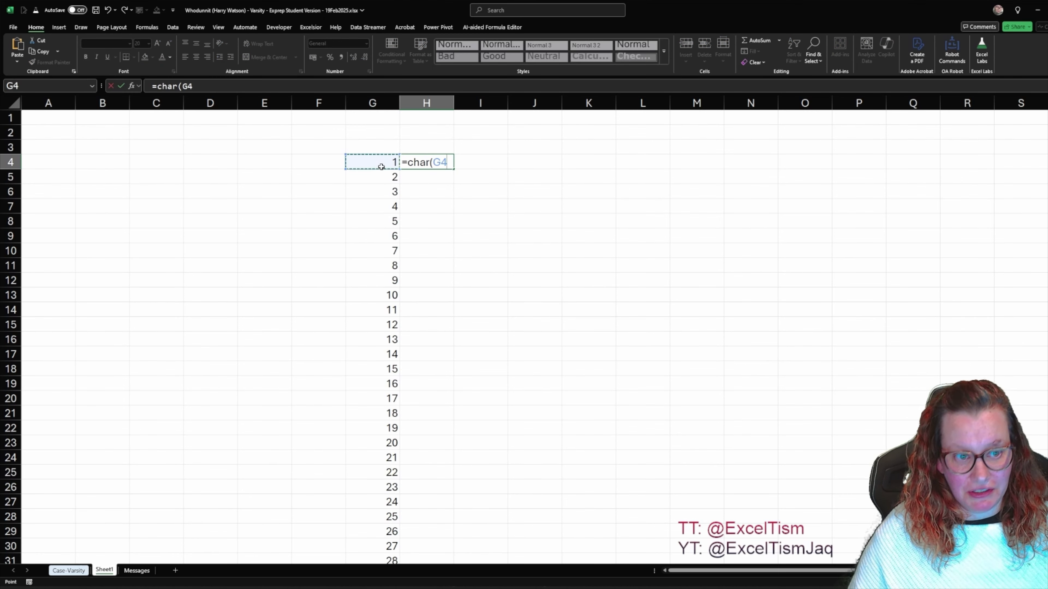
pyautogui.write('#')
pyautogui.press('Return')
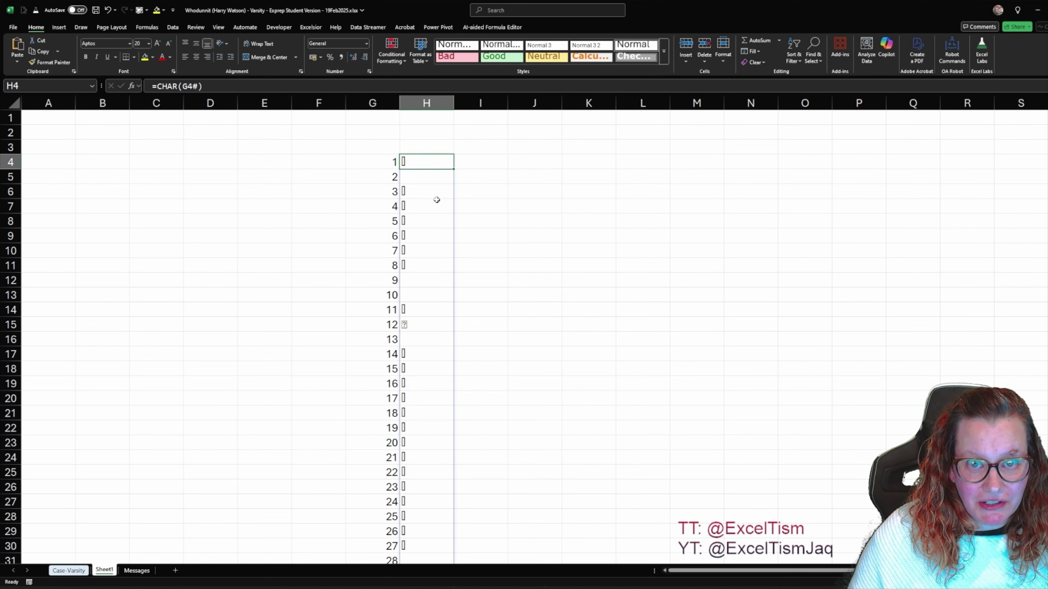
# Examine the CHAR results down the full list, comparing code 255 with the codes above it.
pyautogui.scroll(-16, 436, 200)
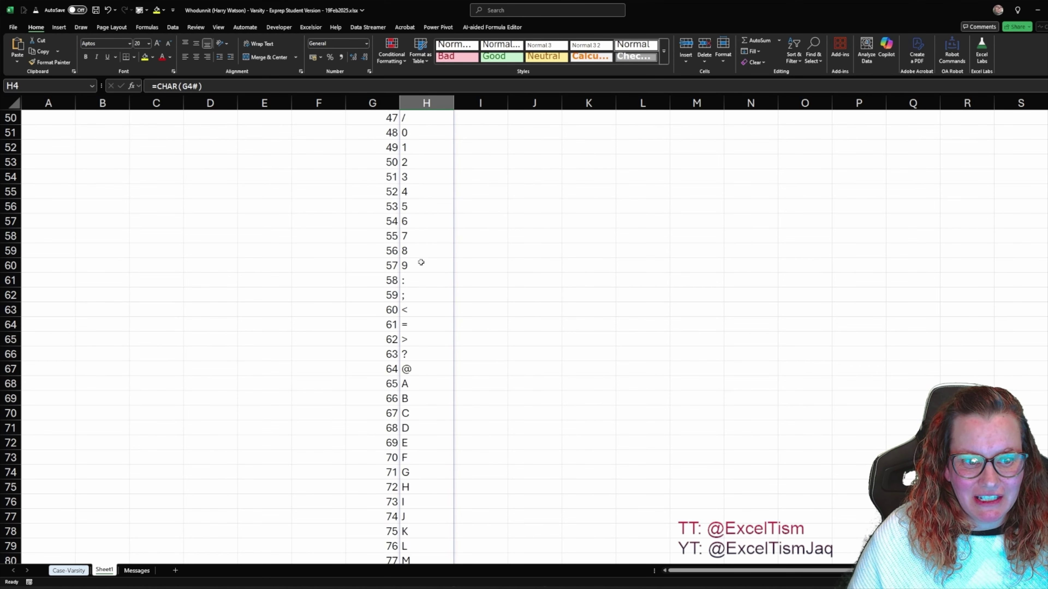
pyautogui.scroll(-4, 421, 263)
pyautogui.scroll(-13, 421, 265)
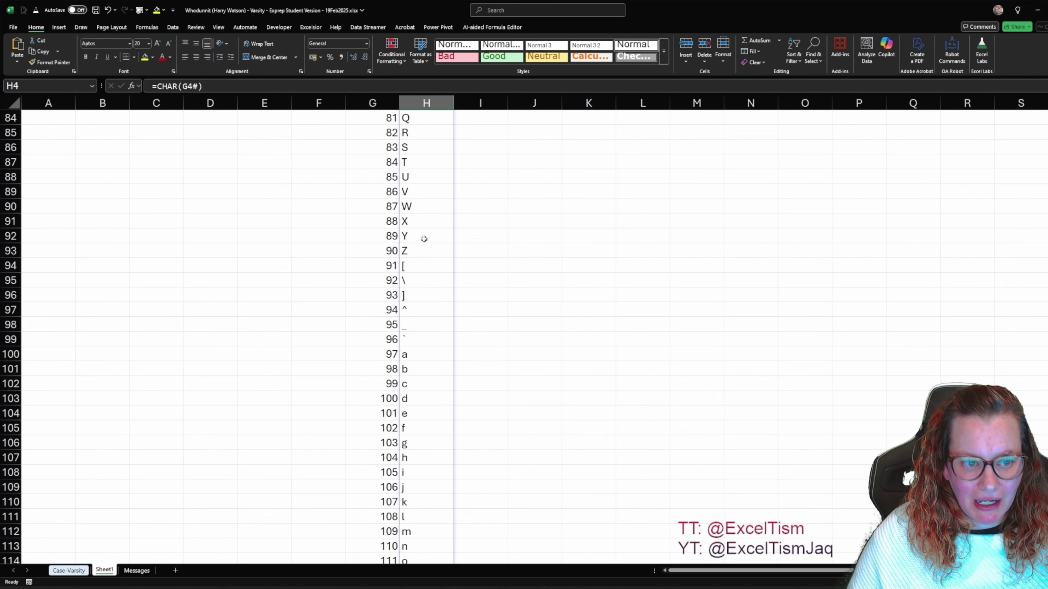
pyautogui.scroll(-9, 424, 239)
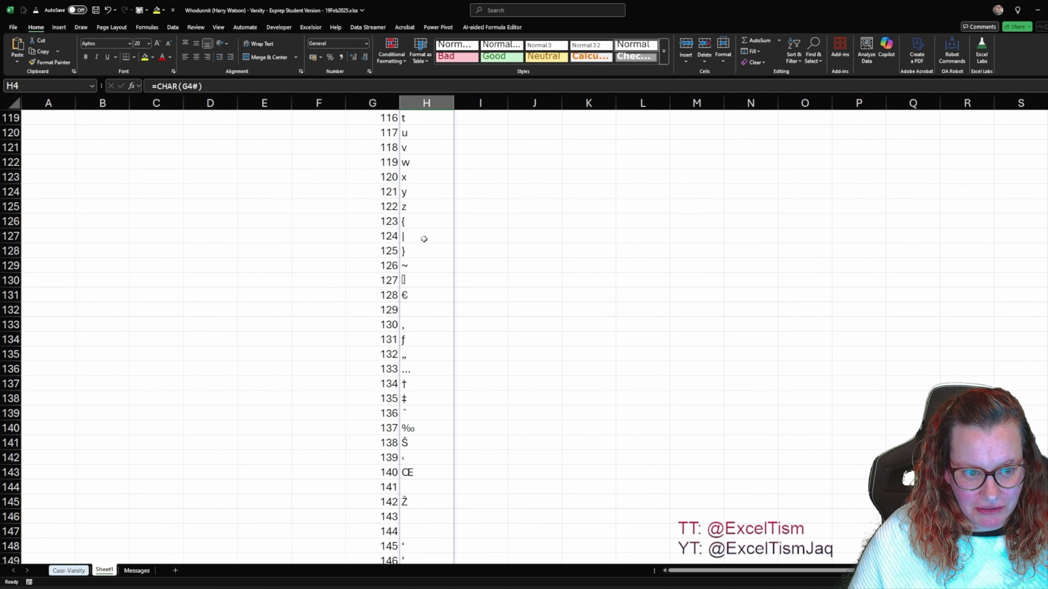
pyautogui.scroll(-20, 430, 262)
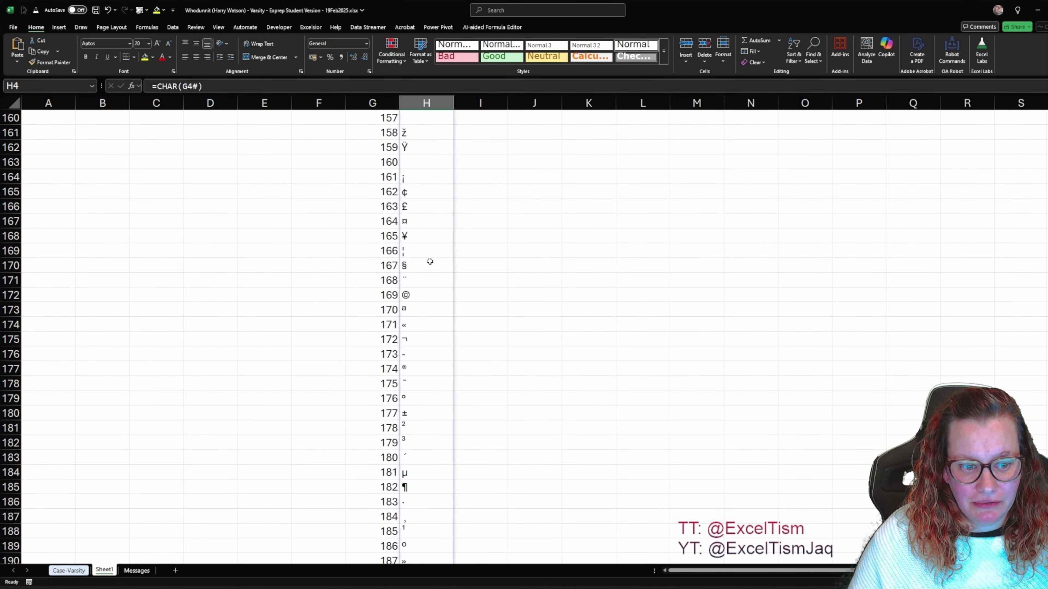
pyautogui.scroll(-17, 429, 261)
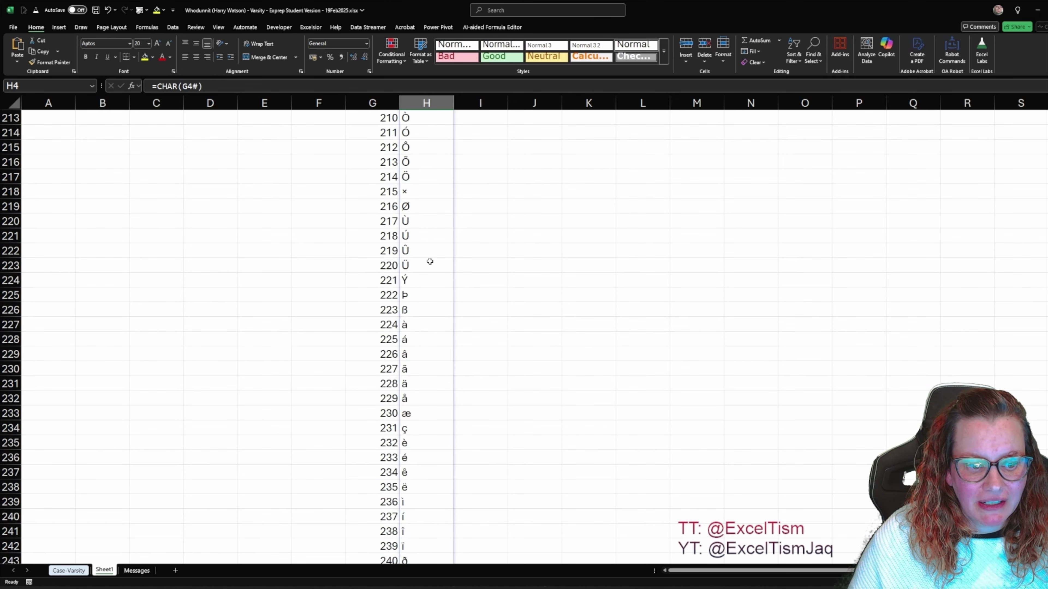
pyautogui.scroll(-1, 430, 261)
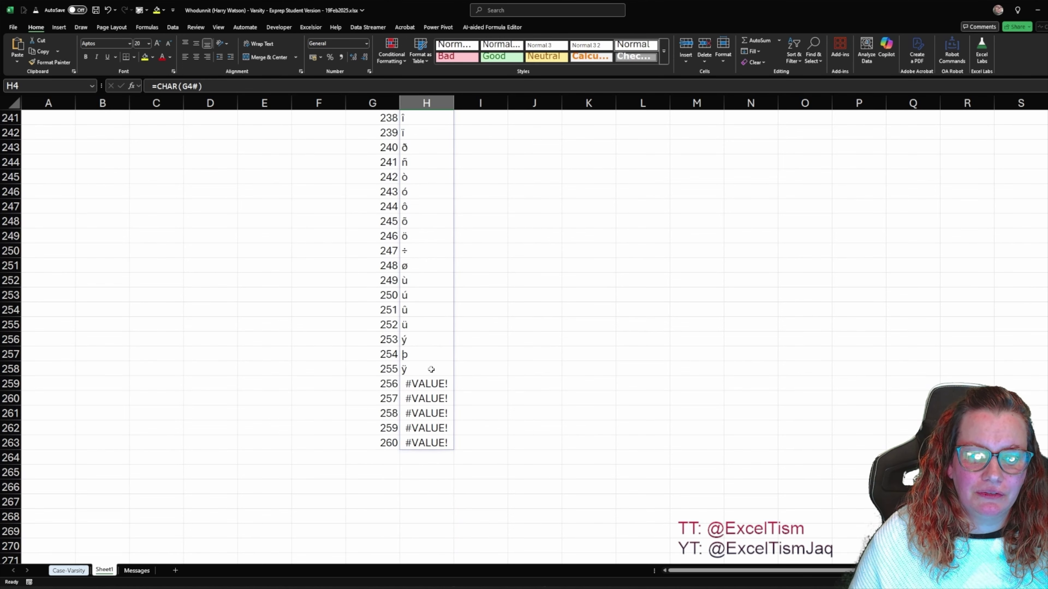
pyautogui.click(417, 371)
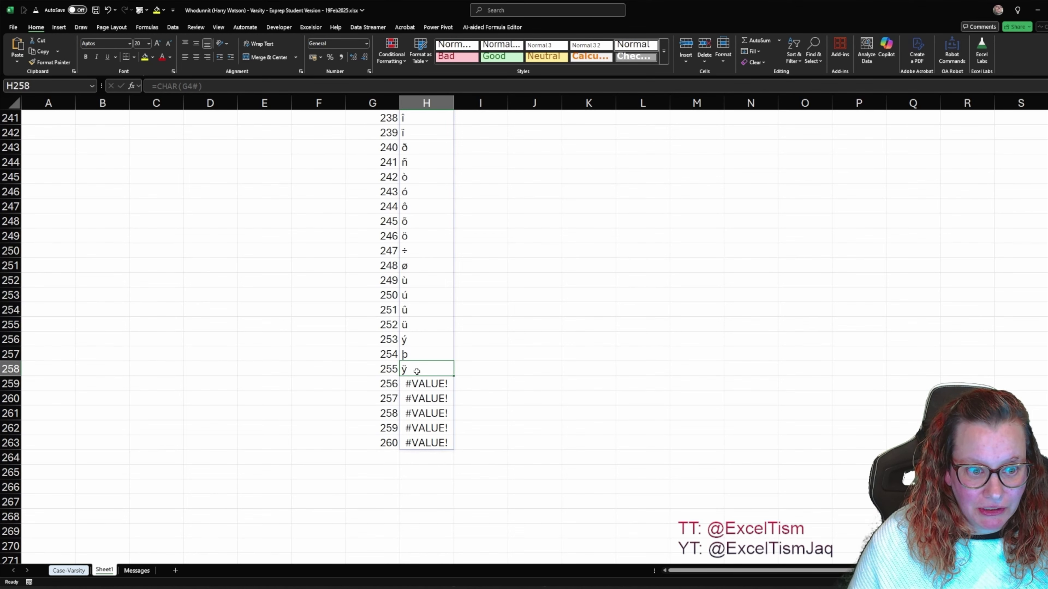
pyautogui.moveTo(388, 383); pyautogui.dragTo(442, 442)
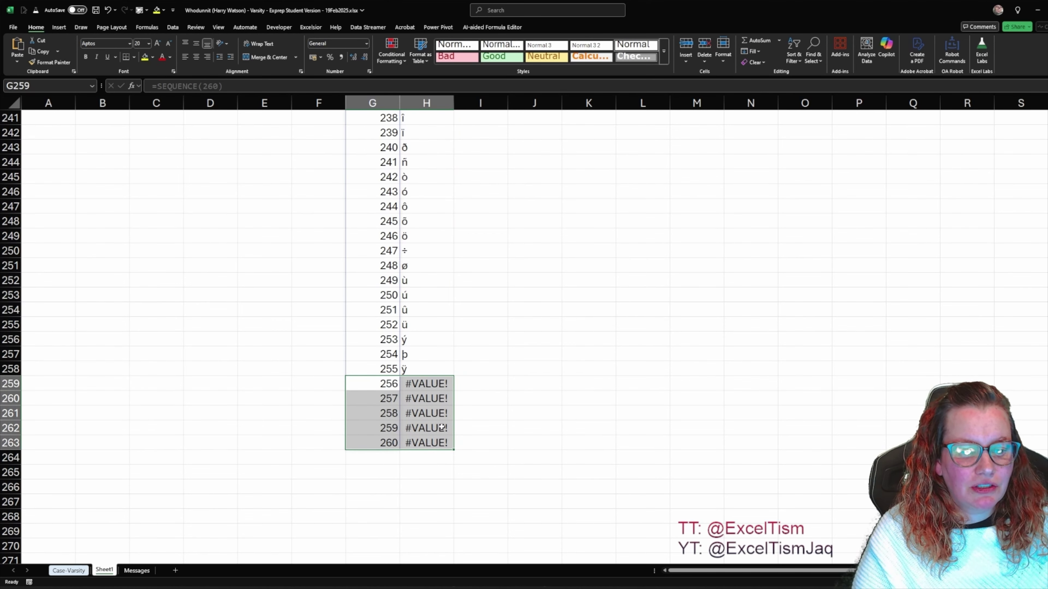
pyautogui.click(445, 380)
# Enter =UNICODE(G89) in I89 on the Case-Varsity sheet to test the first Level 2 example.
pyautogui.scroll(-2, 444, 379)
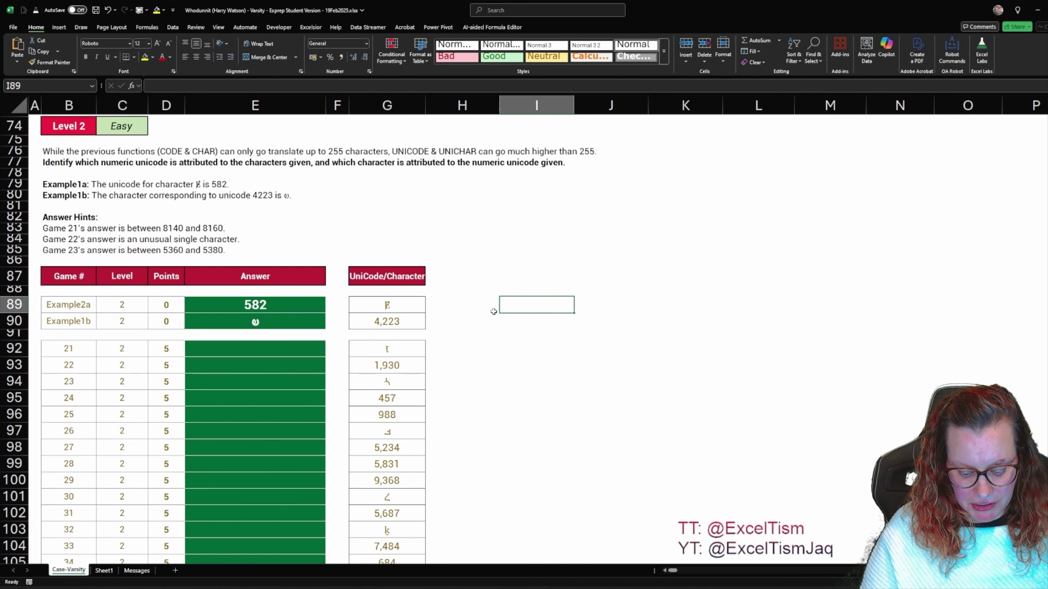
pyautogui.write('=unico')
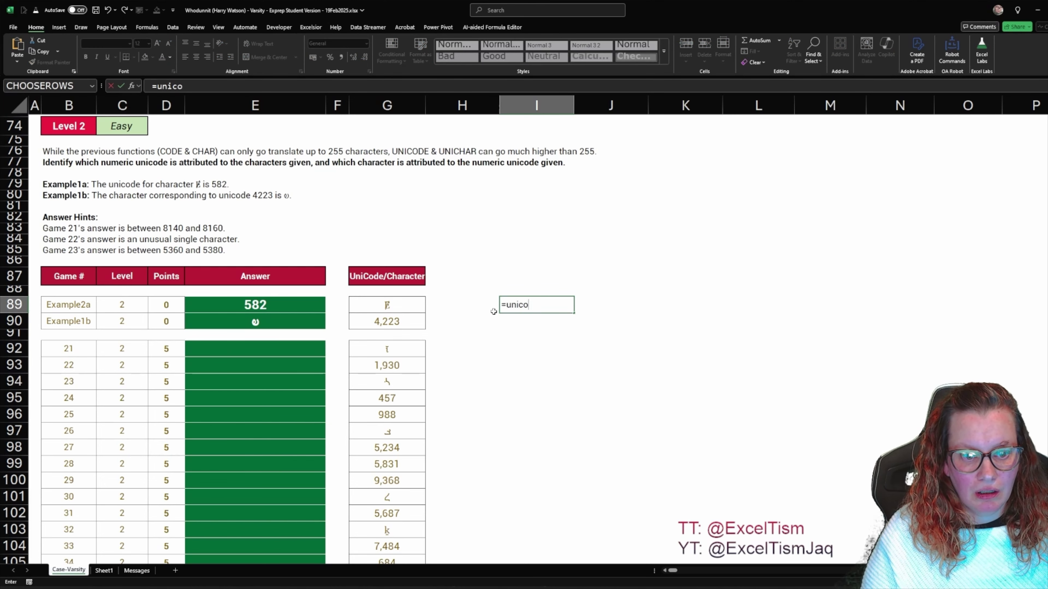
pyautogui.write('de(')
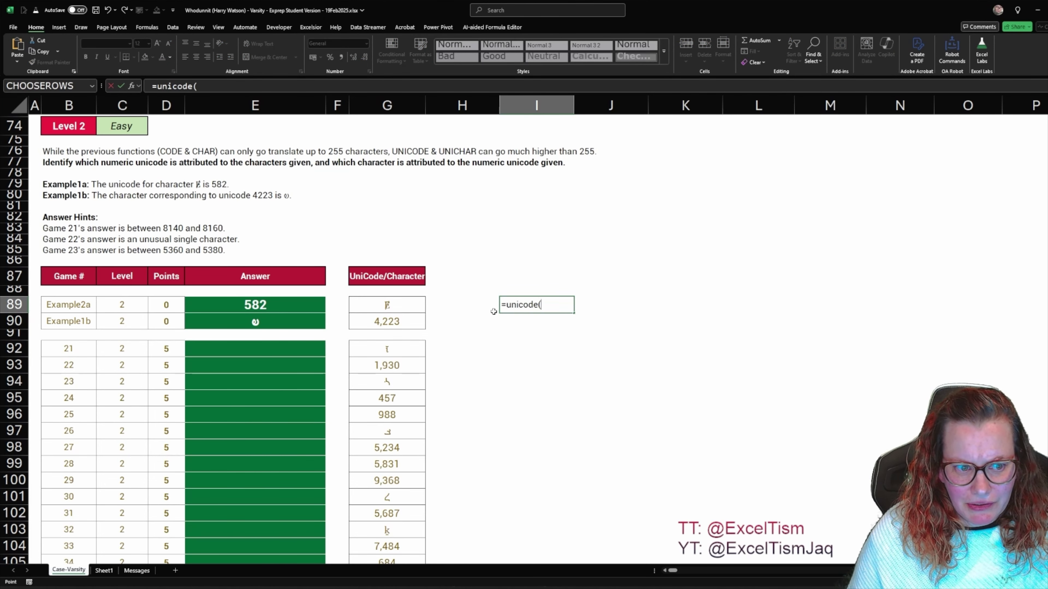
pyautogui.press('Left')
pyautogui.press('Left')
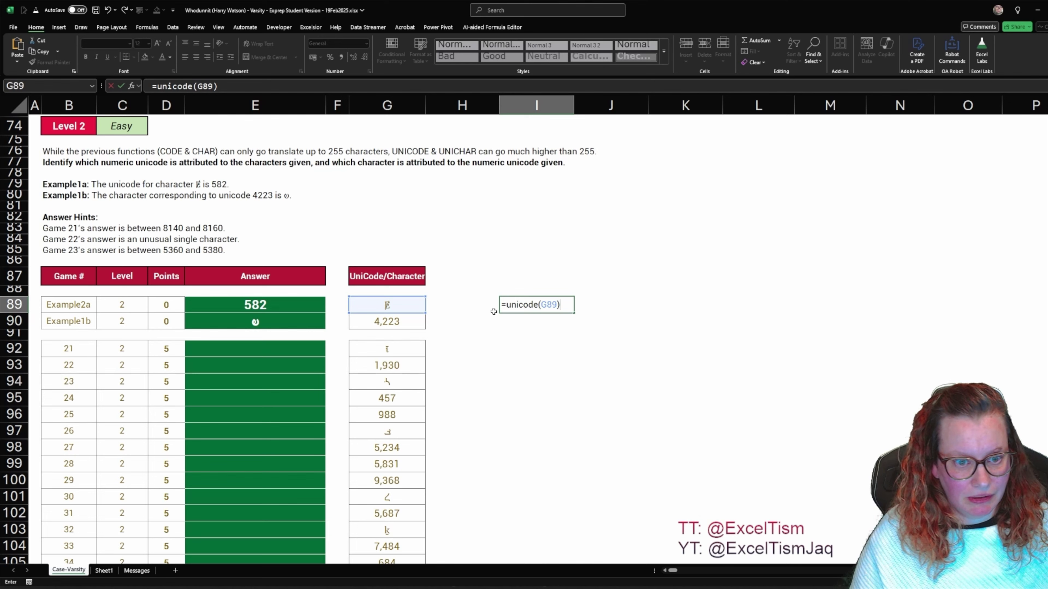
pyautogui.hotkey('ctrl', 'Return')
# Enter =UNICHAR(G90) in I90 to test the second Level 2 example.
pyautogui.press('Down')
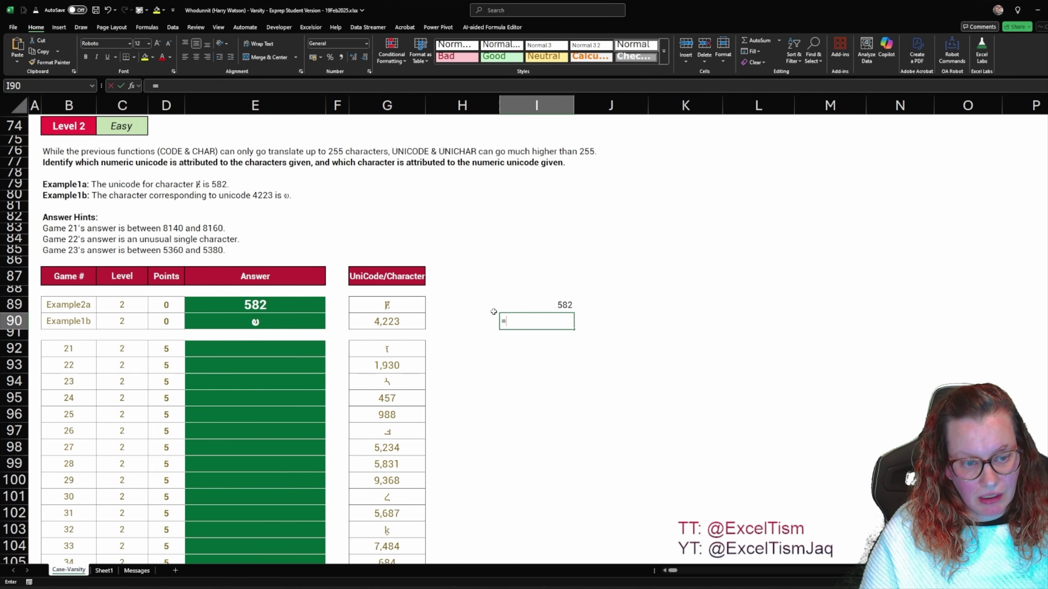
pyautogui.write('=c')
pyautogui.write('nicha')
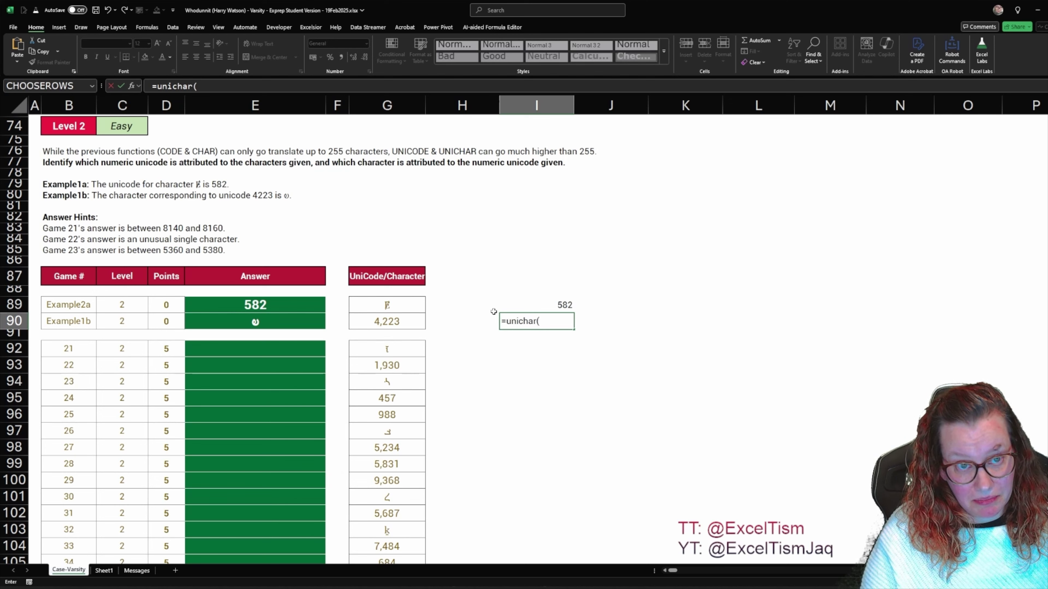
pyautogui.write('r(')
pyautogui.press('Left')
pyautogui.press('Left')
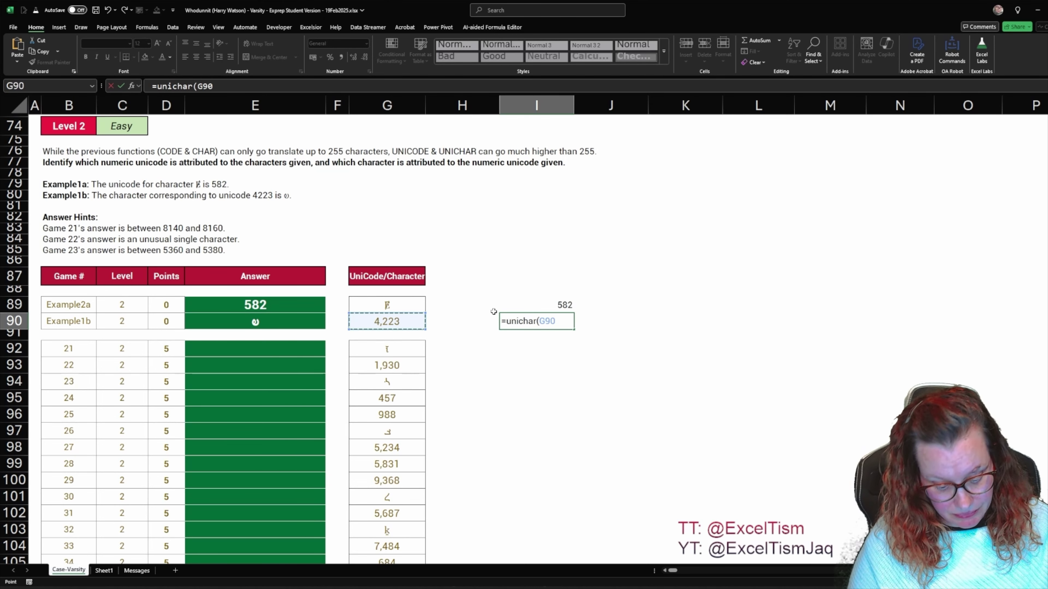
pyautogui.press('Return')
# Copy the game 20 answer formula from E72 into the game 21 answer cell E92.
pyautogui.click(246, 360)
pyautogui.scroll(2, 243, 362)
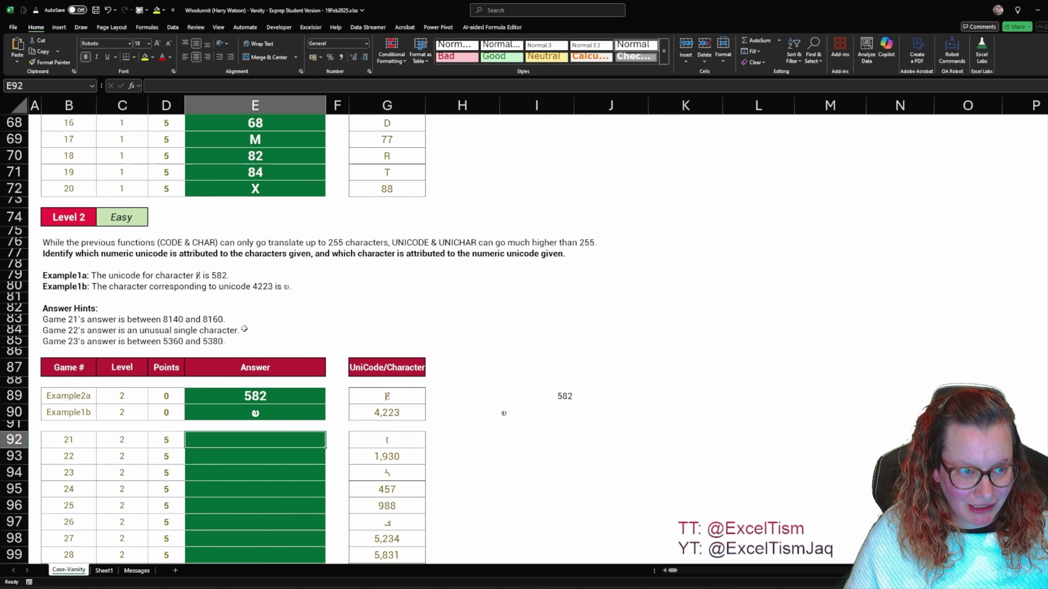
pyautogui.click(266, 183)
pyautogui.hotkey('ctrl', 'c')
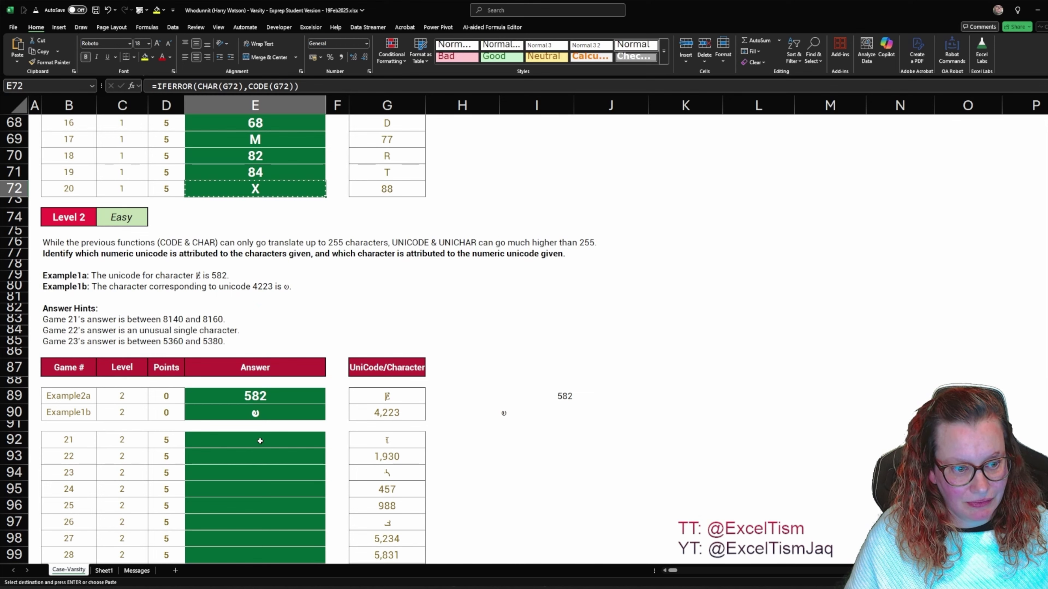
pyautogui.click(260, 441)
pyautogui.hotkey('ctrl', 'v')
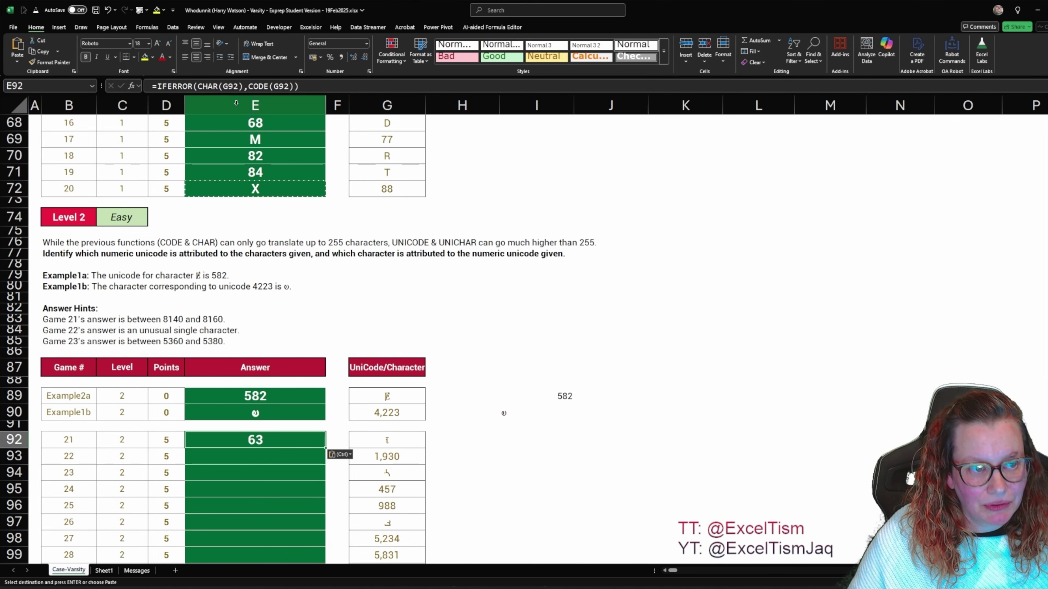
# Change the E92 formula to =IFERROR(UNICHAR(G92),UNICODE(G92)) and fill it down the Level 2 Answer column.
pyautogui.click(198, 85)
pyautogui.write('UNI')
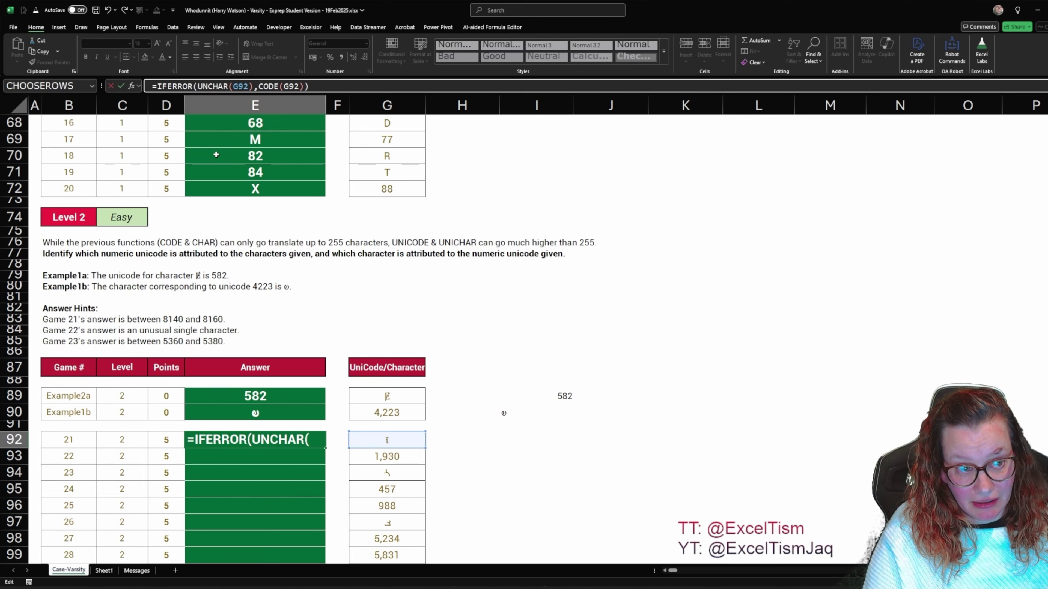
pyautogui.press('Right')
pyautogui.press('Right')
pyautogui.press('Right')
pyautogui.press('Right')
pyautogui.press('Right')
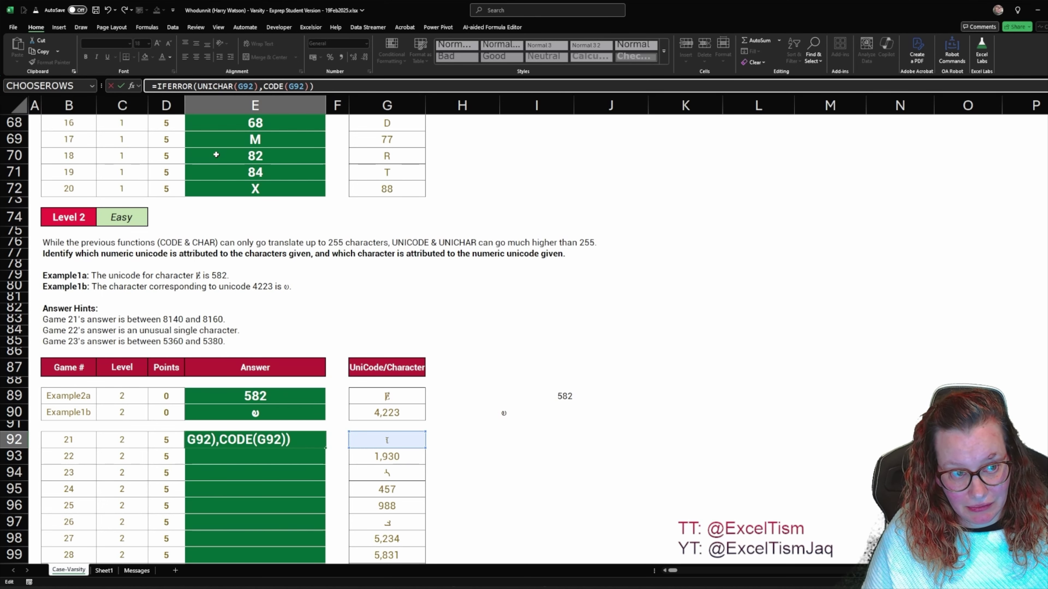
pyautogui.write('UNI')
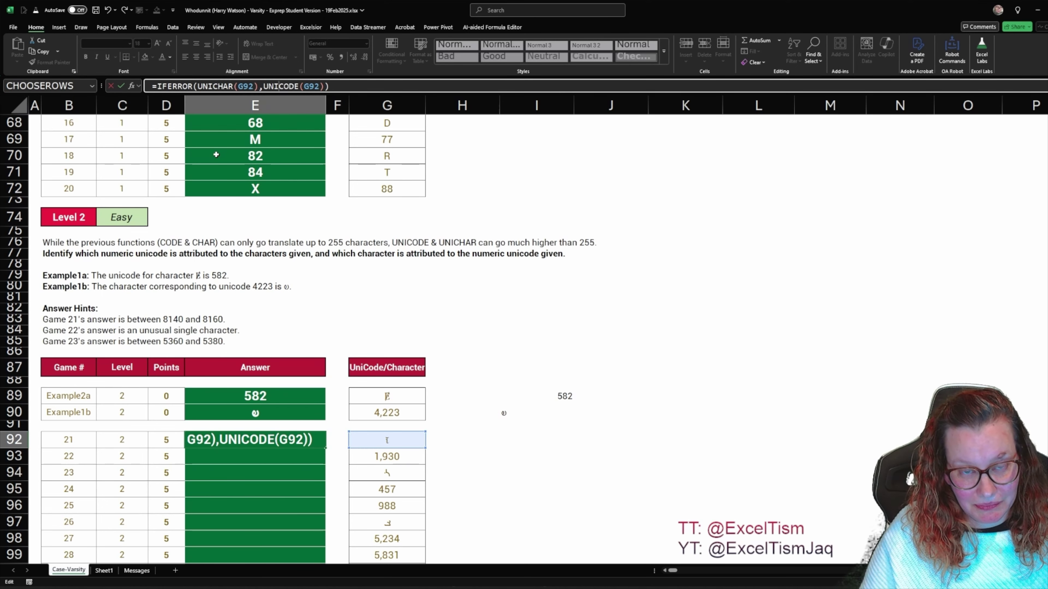
pyautogui.press('Return')
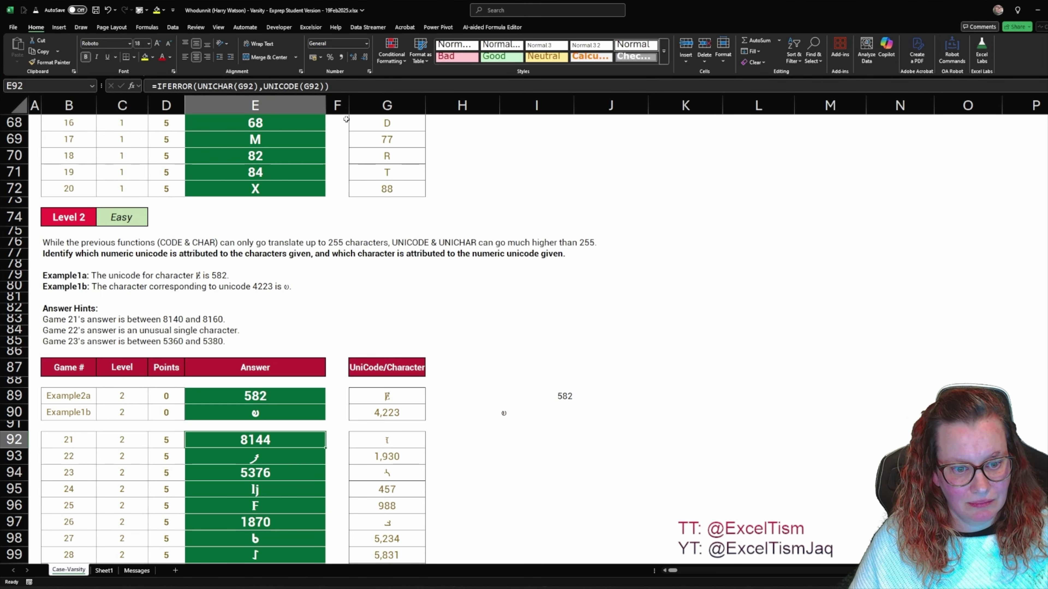
# Enter =UNICODE(G129) in J129 to get the code of the Level 3 example letter.
pyautogui.scroll(-1, 431, 340)
pyautogui.scroll(-4, 432, 341)
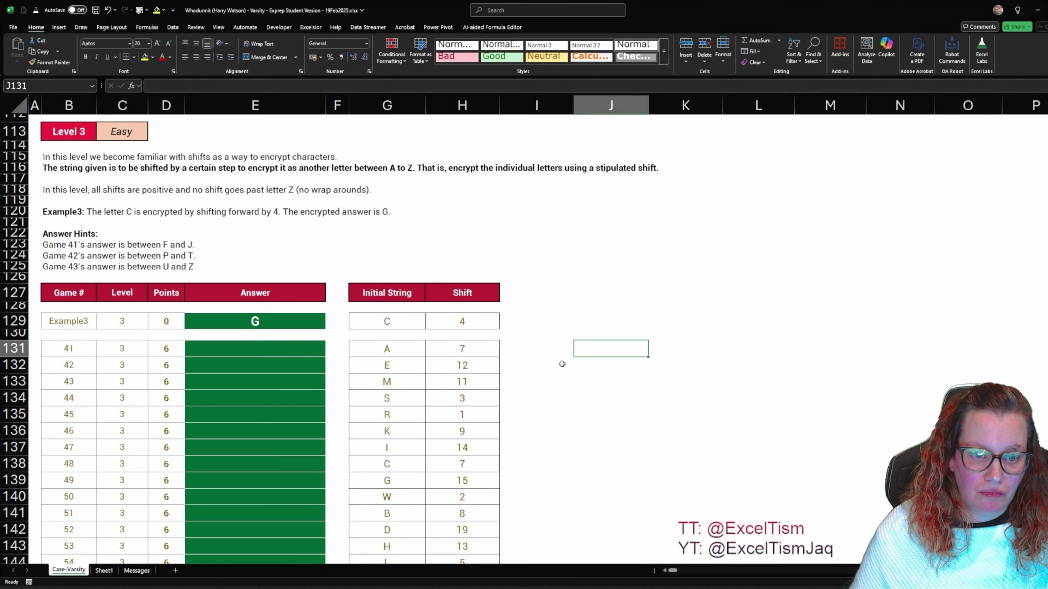
pyautogui.click(597, 316)
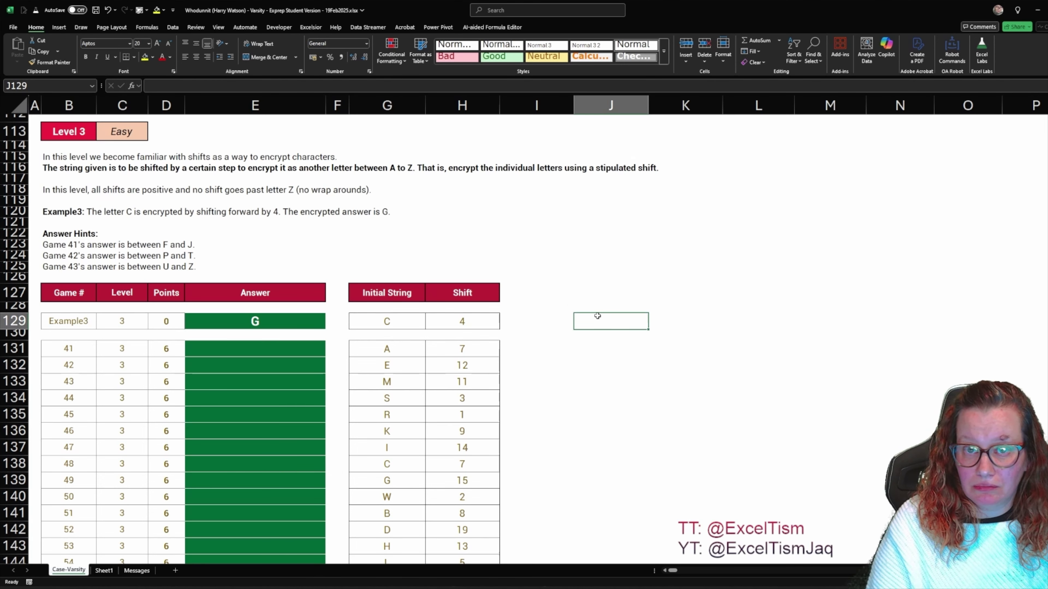
pyautogui.write('=u')
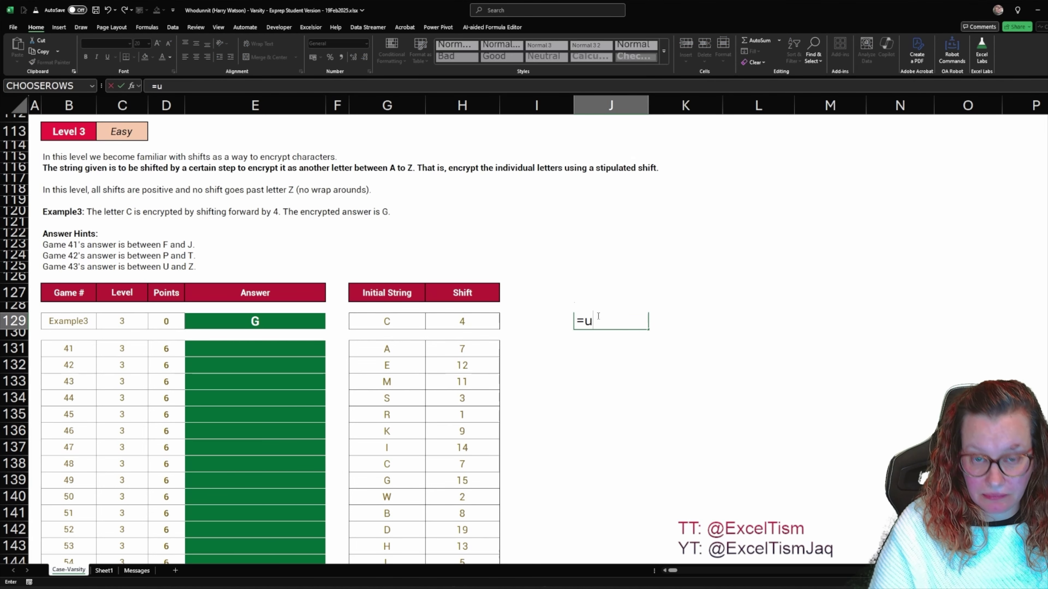
pyautogui.write('nicode(')
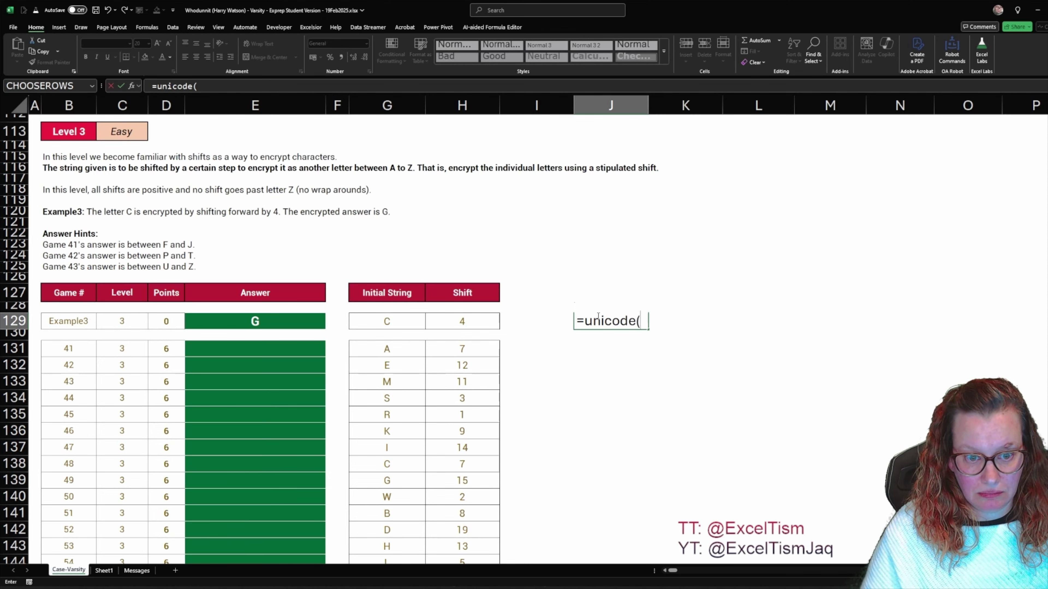
pyautogui.press('Left')
pyautogui.press('Left')
pyautogui.press('Left')
pyautogui.press('Return')
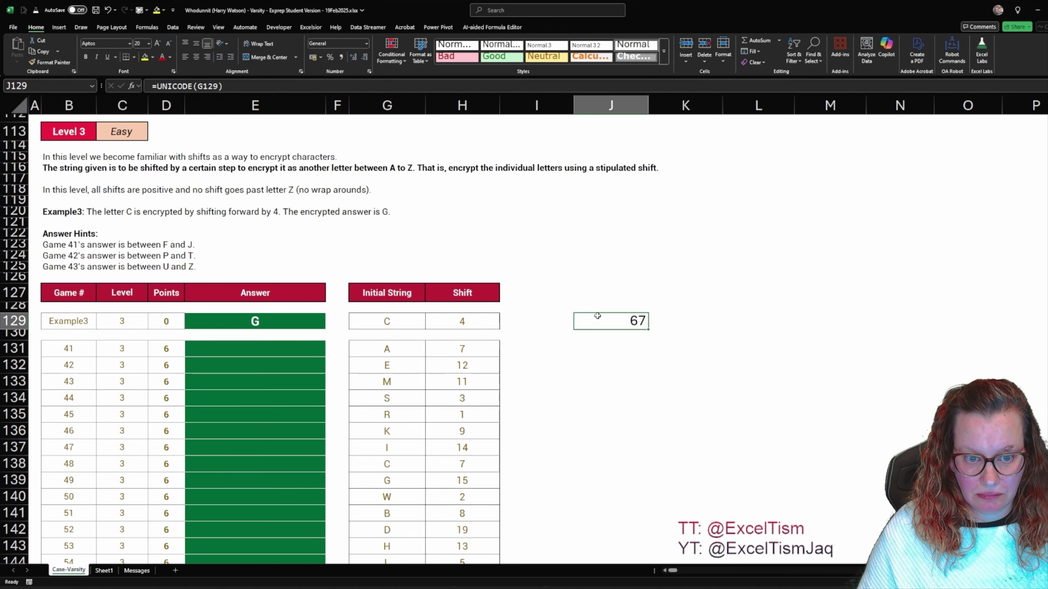
# Add the shift to the code in J129 so the formula reads =UNICODE(G129)+H129.
pyautogui.press('F2')
pyautogui.write('+')
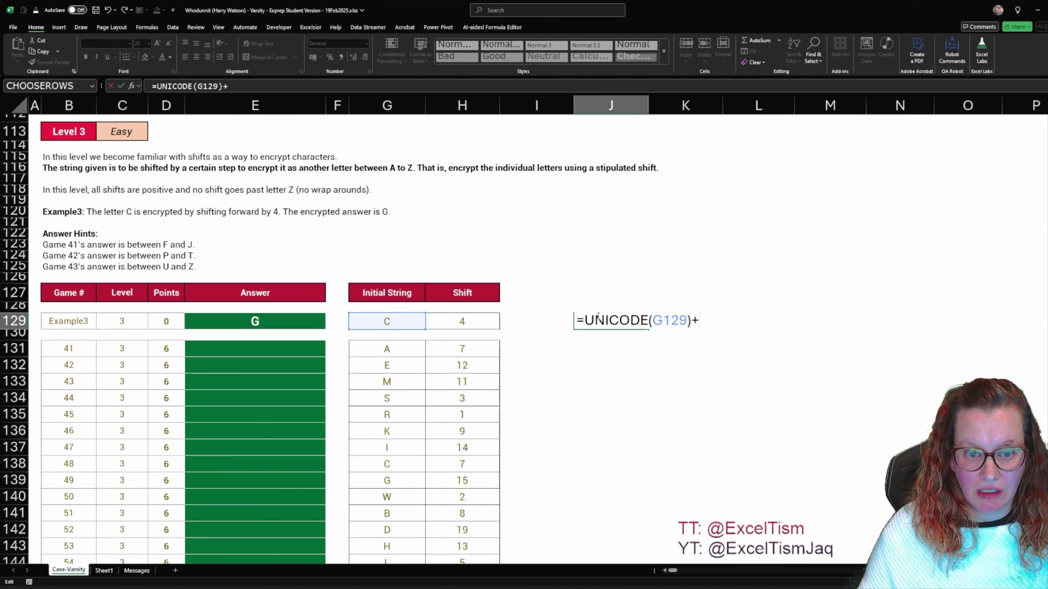
pyautogui.click(487, 320)
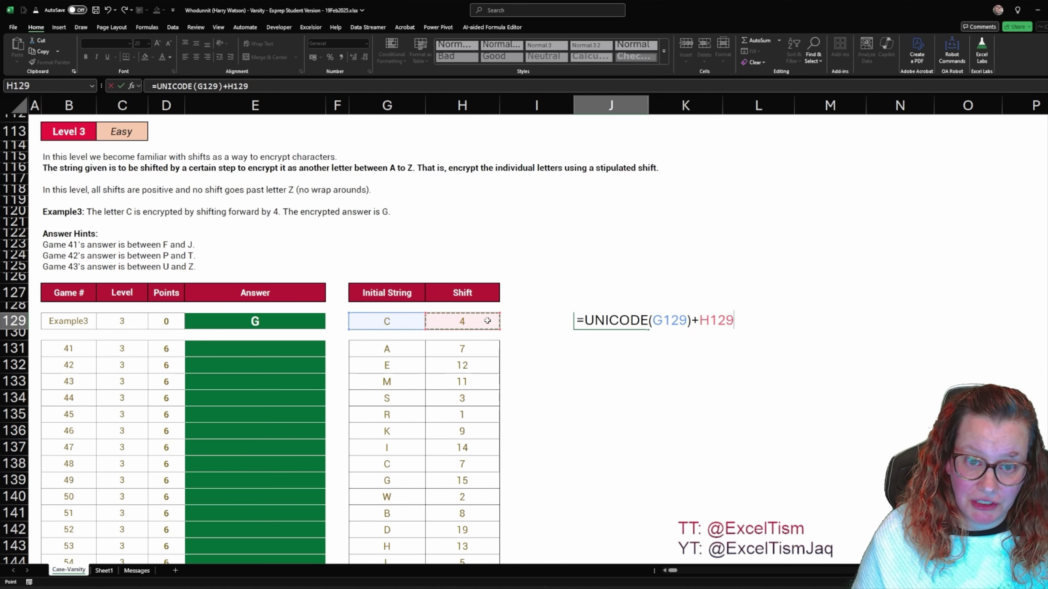
pyautogui.hotkey('ctrl', 'Return')
# Wrap the J129 formula in UNICHAR to make it =UNICHAR(UNICODE(G129)+H129).
pyautogui.press('F2')
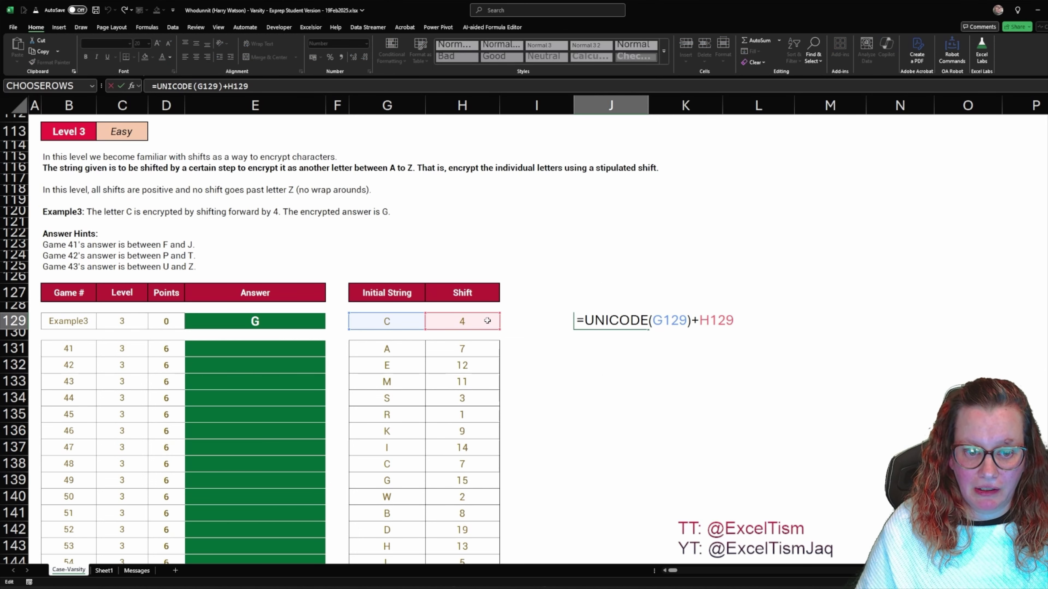
pyautogui.press('Home')
pyautogui.press('Right')
pyautogui.write('unichar')
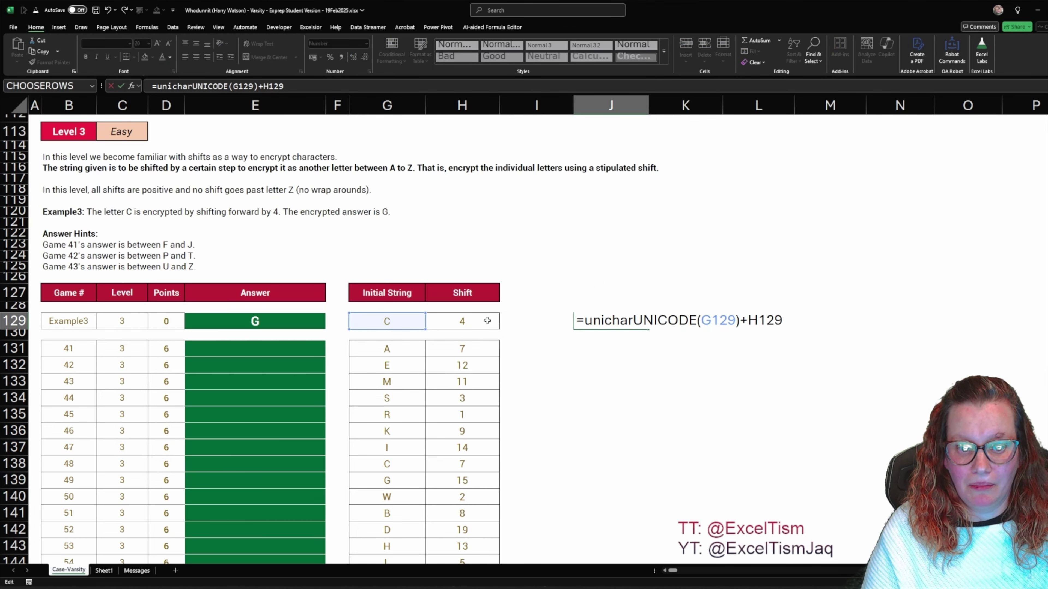
pyautogui.write('(')
pyautogui.press('End')
pyautogui.write(')')
pyautogui.hotkey('ctrl', 'Return')
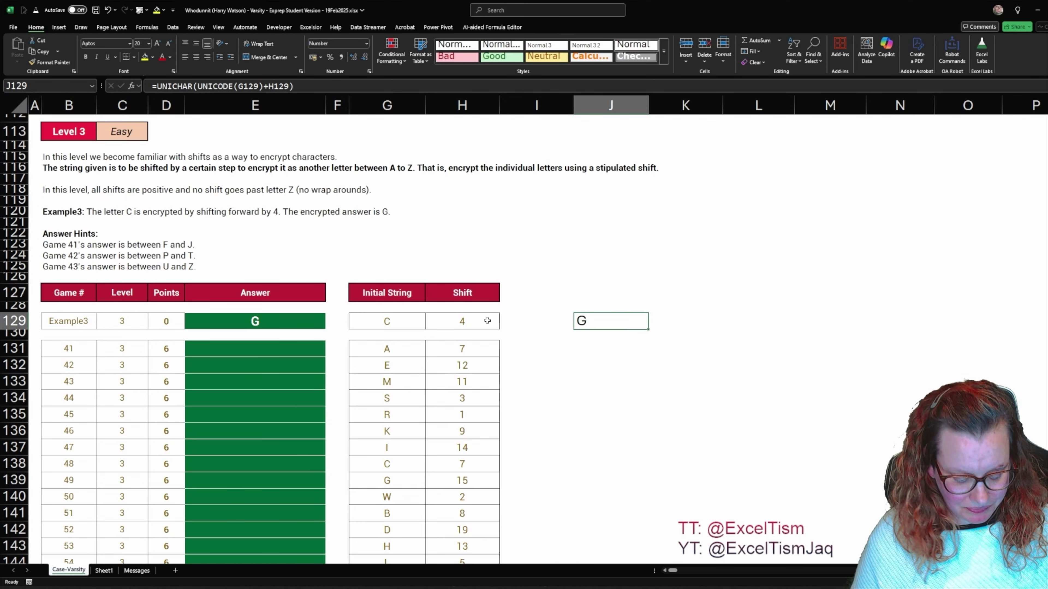
# Copy the J129 shift formula down column J for games 41 to 60 and fill in the Level 3 answers.
pyautogui.hotkey('ctrl', 'c')
pyautogui.press('Down')
pyautogui.press('Down')
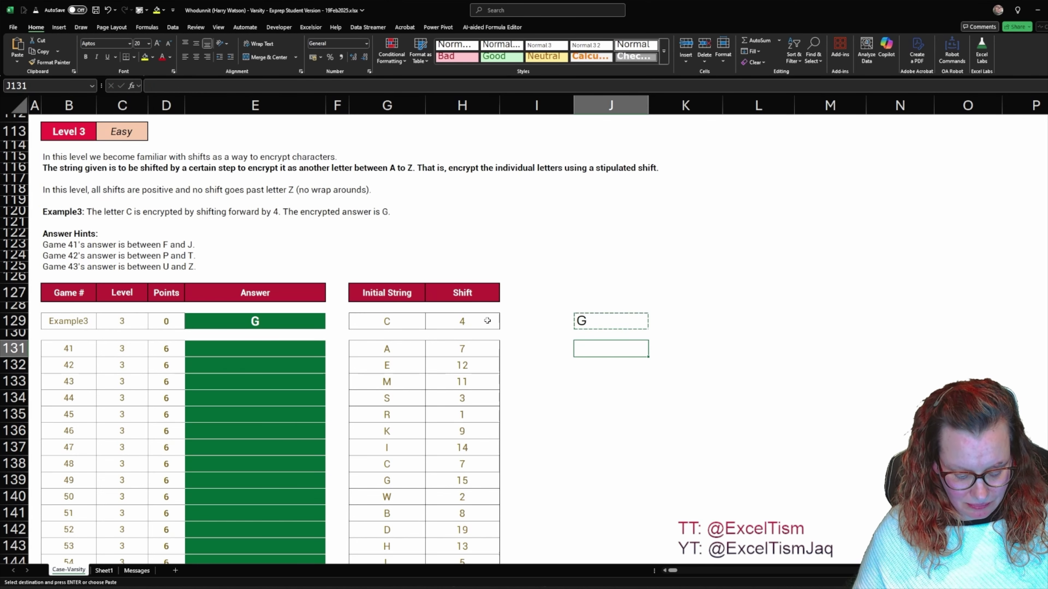
pyautogui.hotkey('ctrl', 'v')
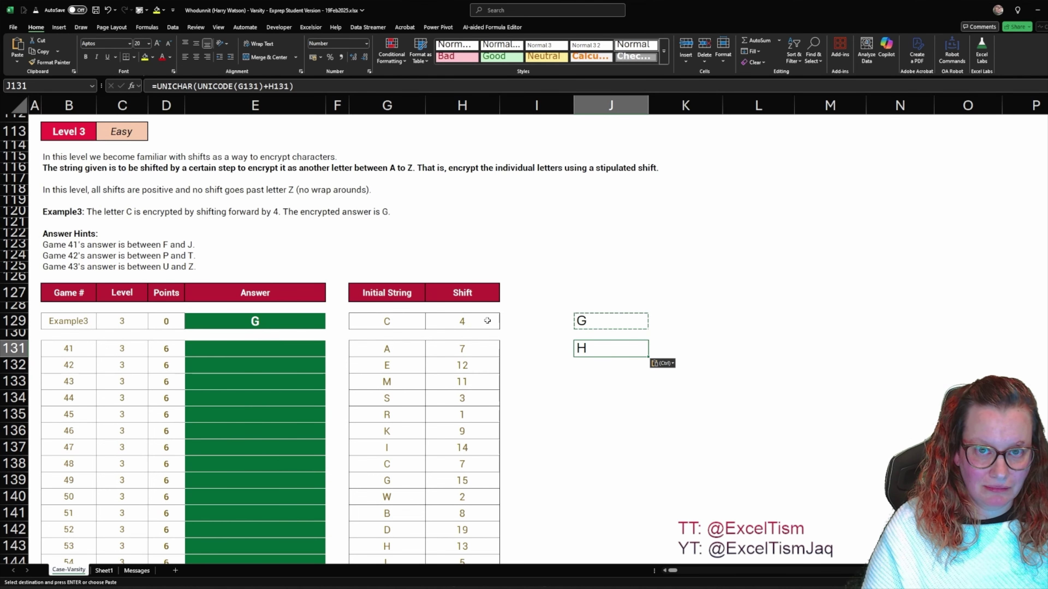
pyautogui.scroll(-2, 552, 276)
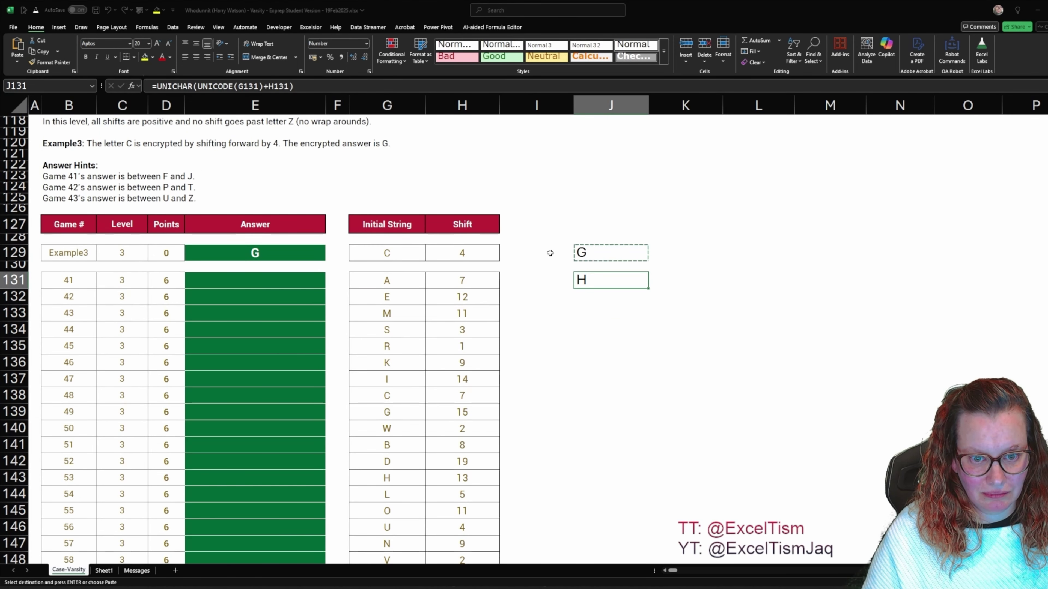
pyautogui.hotkey('ctrl', 'v')
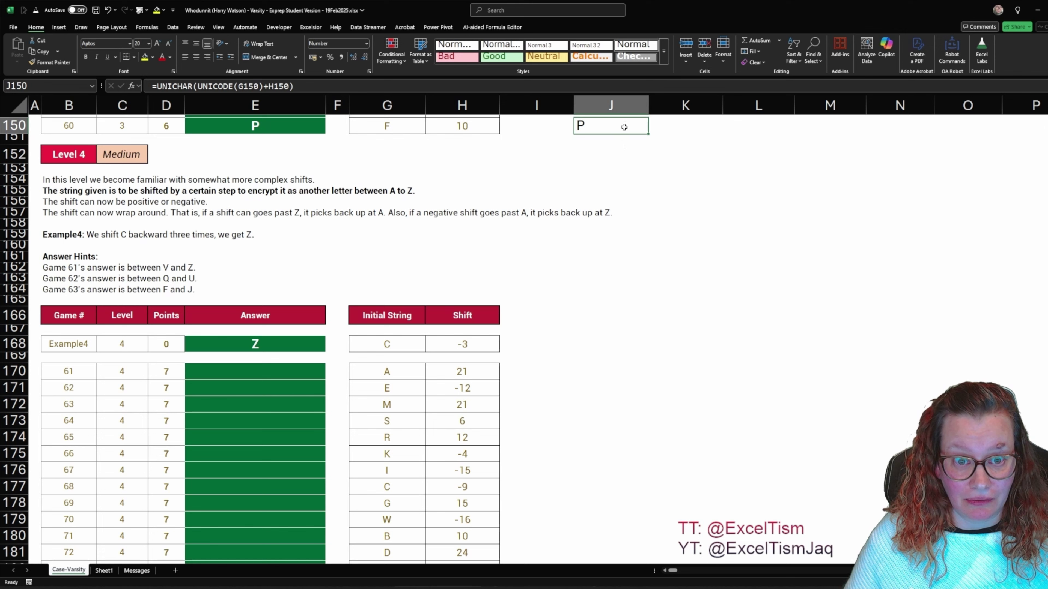
# Try the Level 3 shift formula on Example4 by copying J150 into J168.
pyautogui.hotkey('ctrl', 'c')
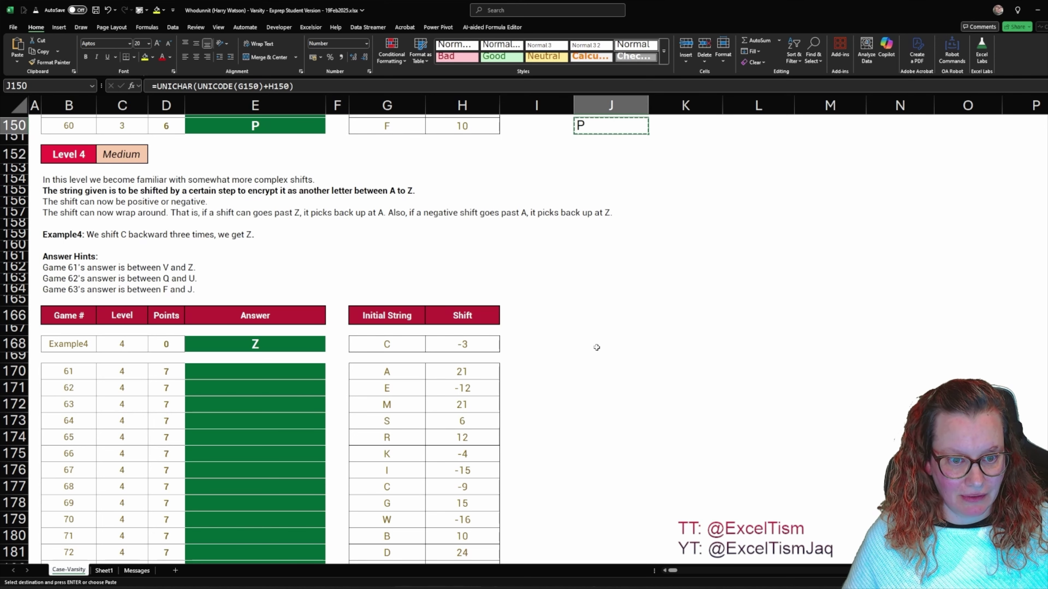
pyautogui.click(599, 345)
pyautogui.hotkey('ctrl', 'v')
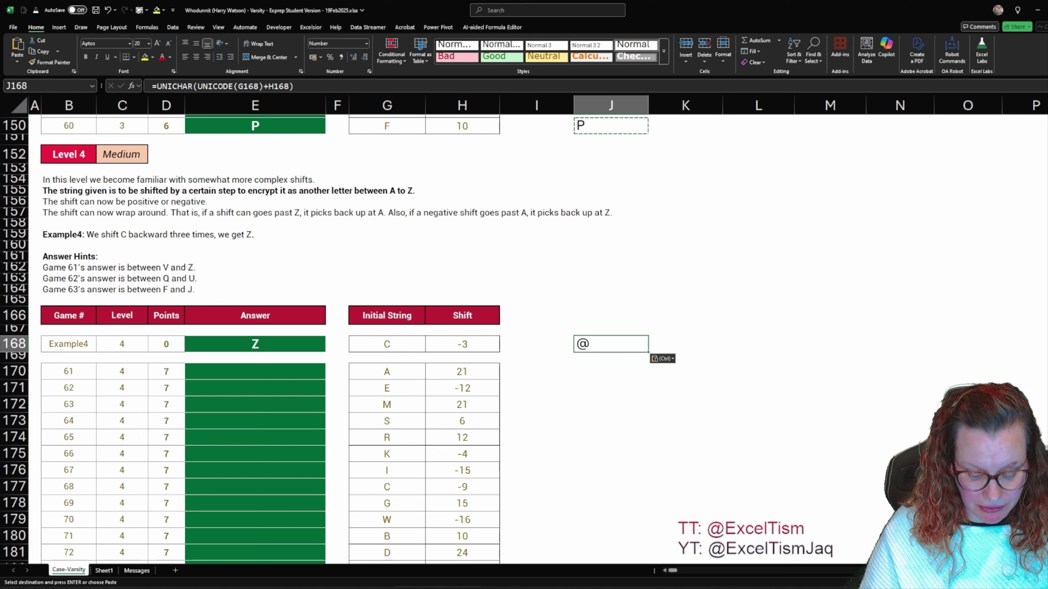
# Replace the formula in J168 with =UNICODE(G168) to get the code of the Level 4 example letter.
pyautogui.write('=unicode(')
pyautogui.click(387, 344)
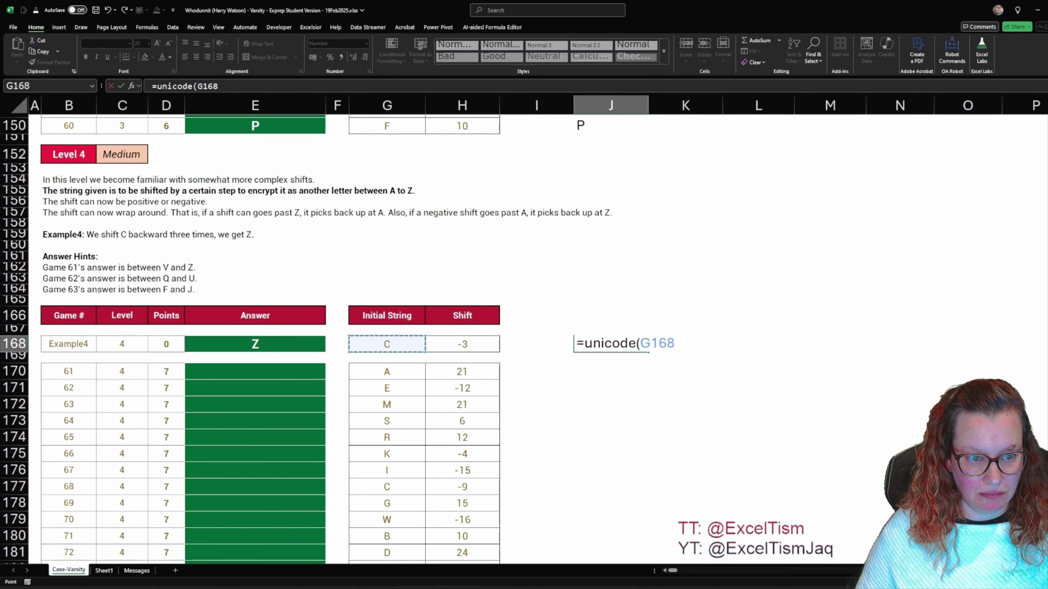
pyautogui.hotkey('ctrl', 'Return')
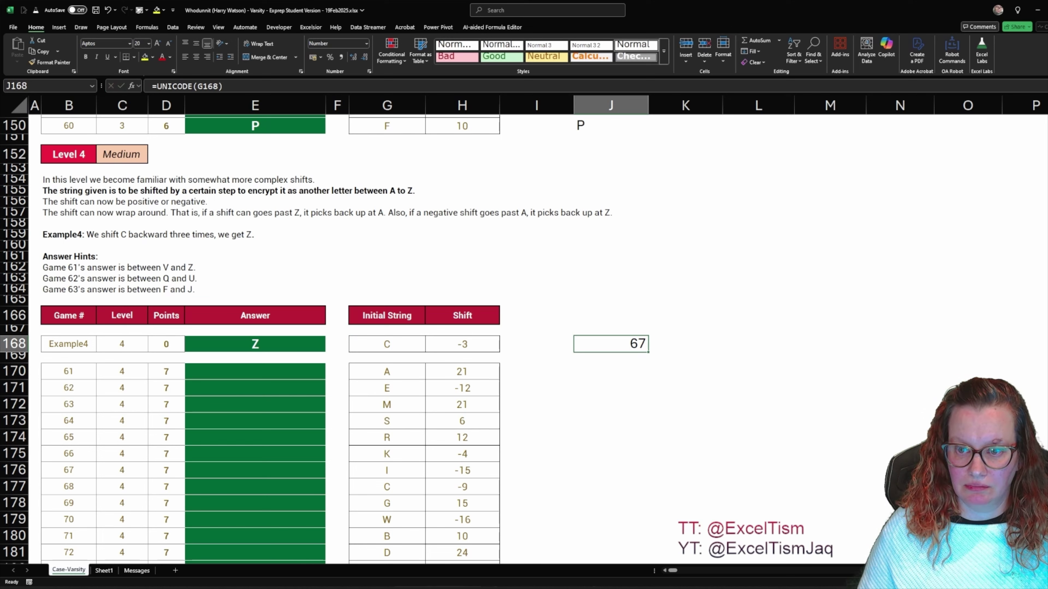
# Enter the reference letter A in K166 and get its code in L166 with =UNICODE(K166).
pyautogui.click(685, 344)
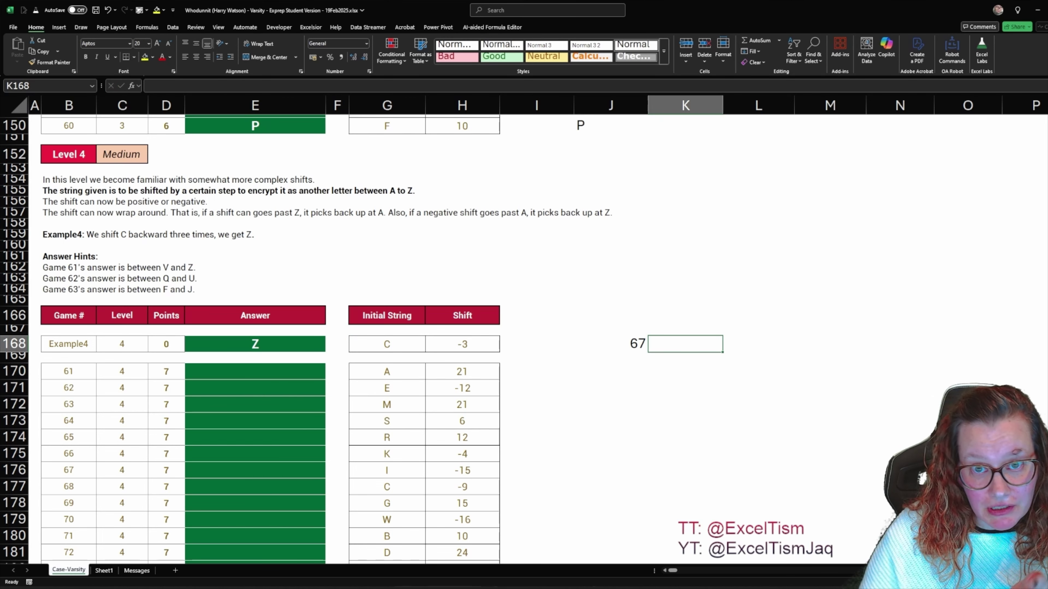
pyautogui.press('Up')
pyautogui.press('Up')
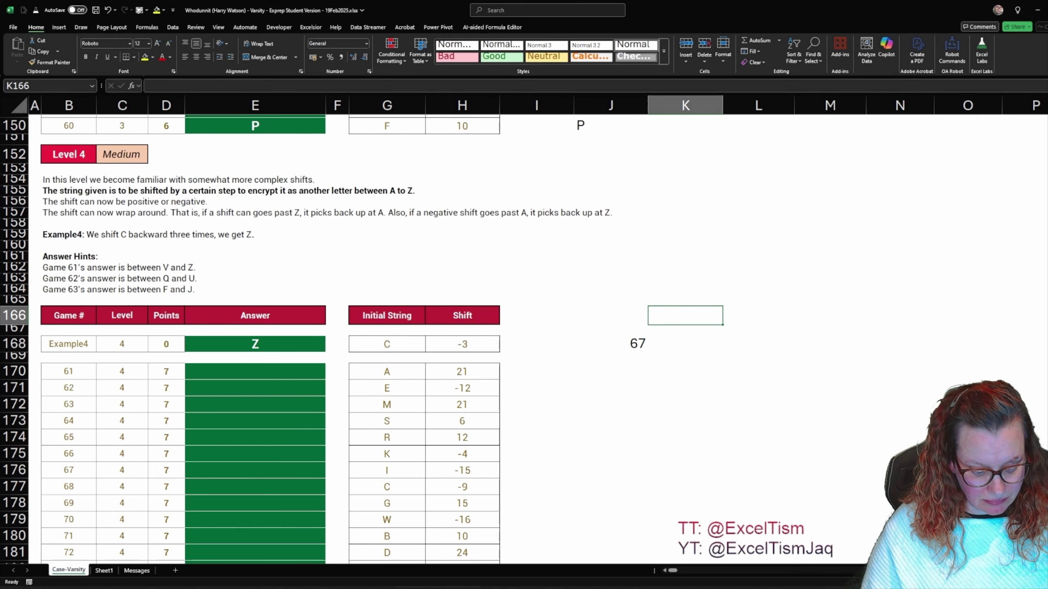
pyautogui.write('A')
pyautogui.press('Tab')
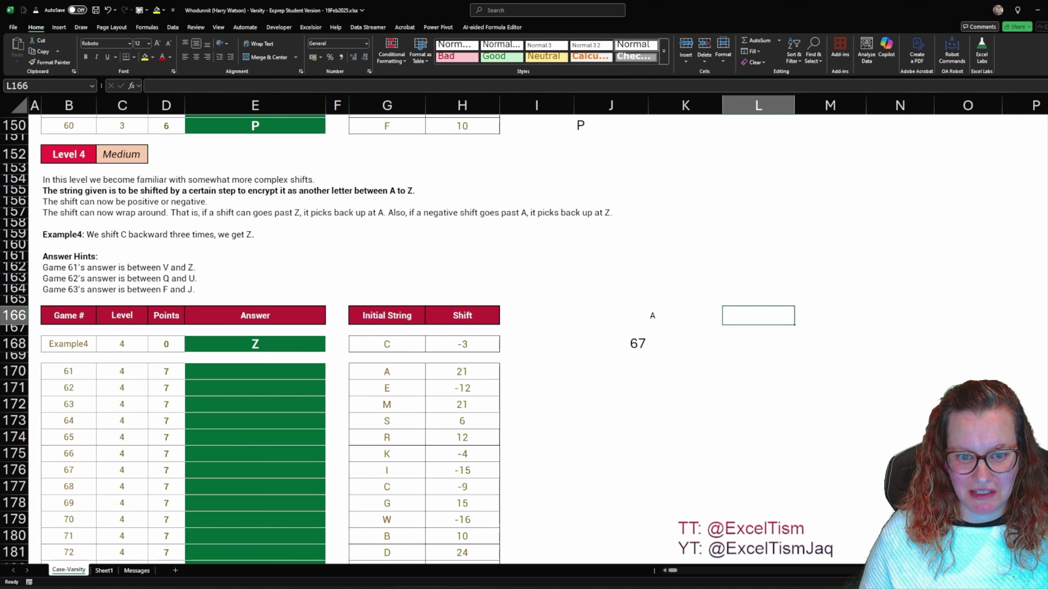
pyautogui.write('=unic')
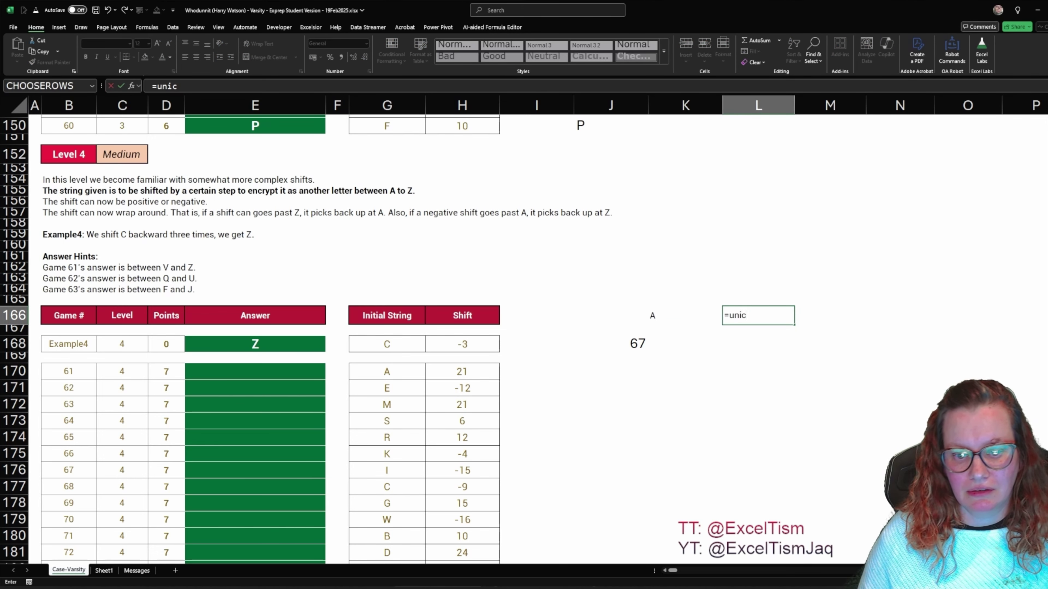
pyautogui.press('Tab')
pyautogui.press('Left')
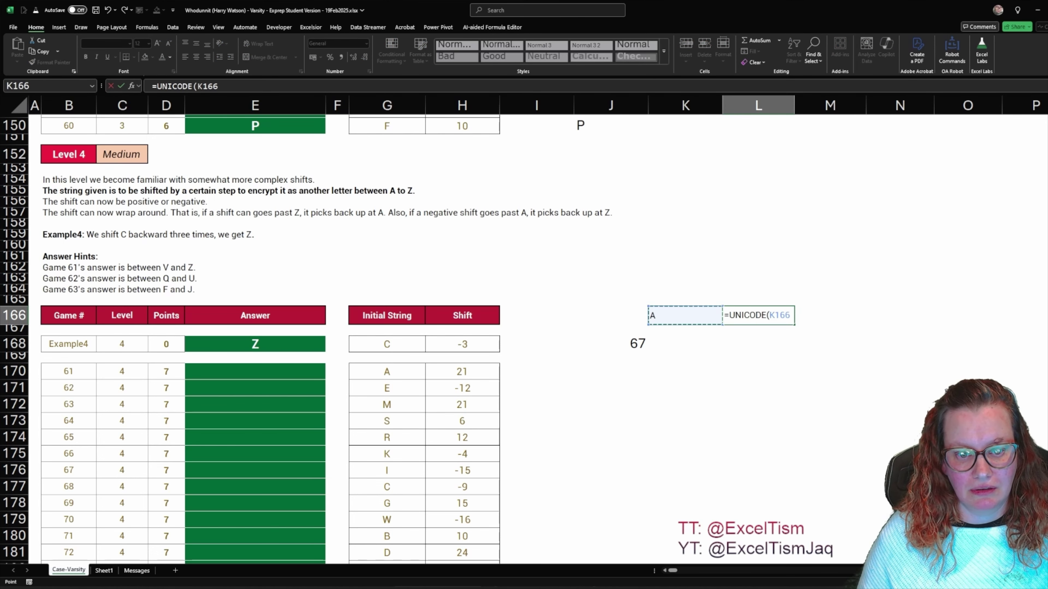
pyautogui.write(')')
pyautogui.hotkey('ctrl', 'Return')
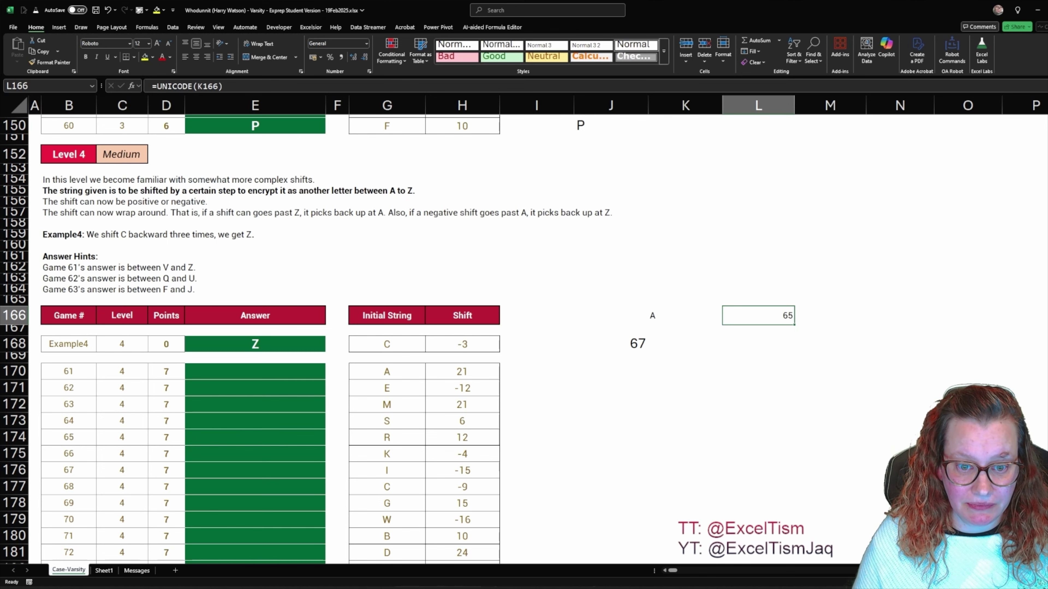
# Subtract 1 from the reference code by changing the L166 formula to =UNICODE(K166)-1.
pyautogui.press('Down')
pyautogui.press('Down')
pyautogui.press('Left')
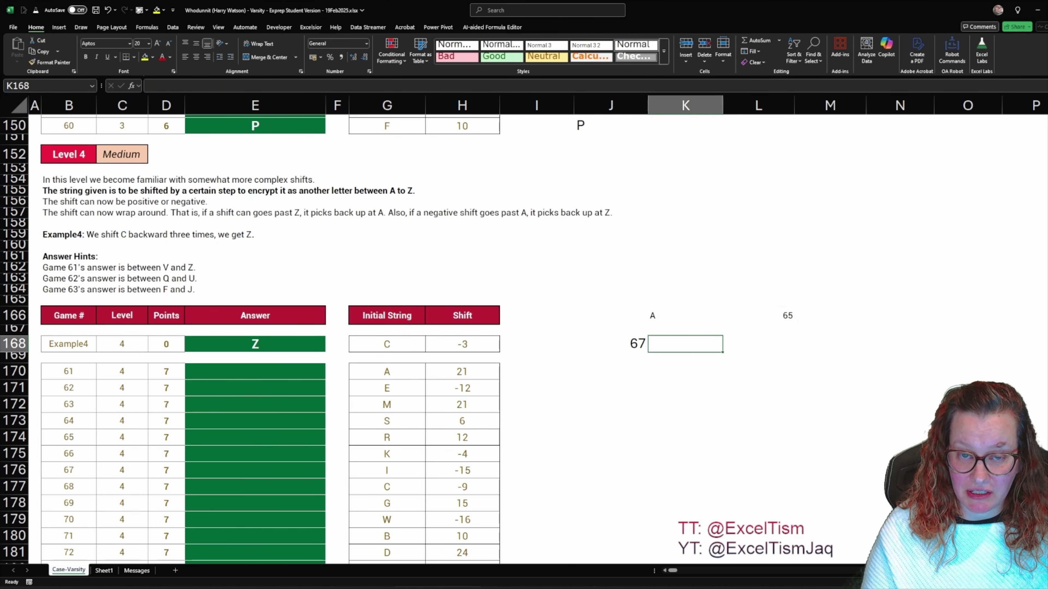
pyautogui.press('Up')
pyautogui.press('Right')
pyautogui.press('Up')
pyautogui.press('F2')
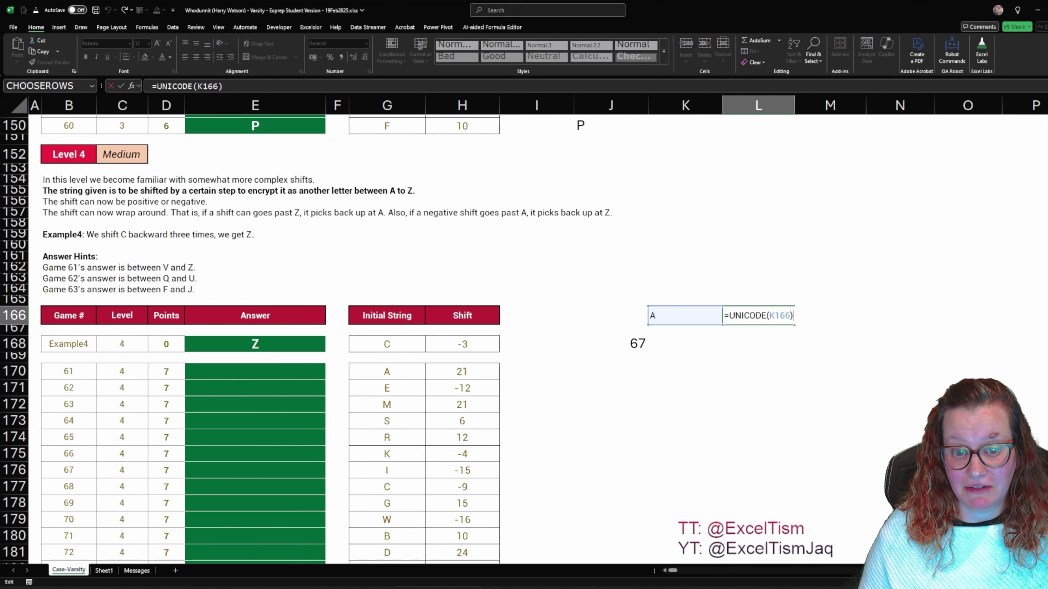
pyautogui.write('-1')
pyautogui.hotkey('ctrl', 'Return')
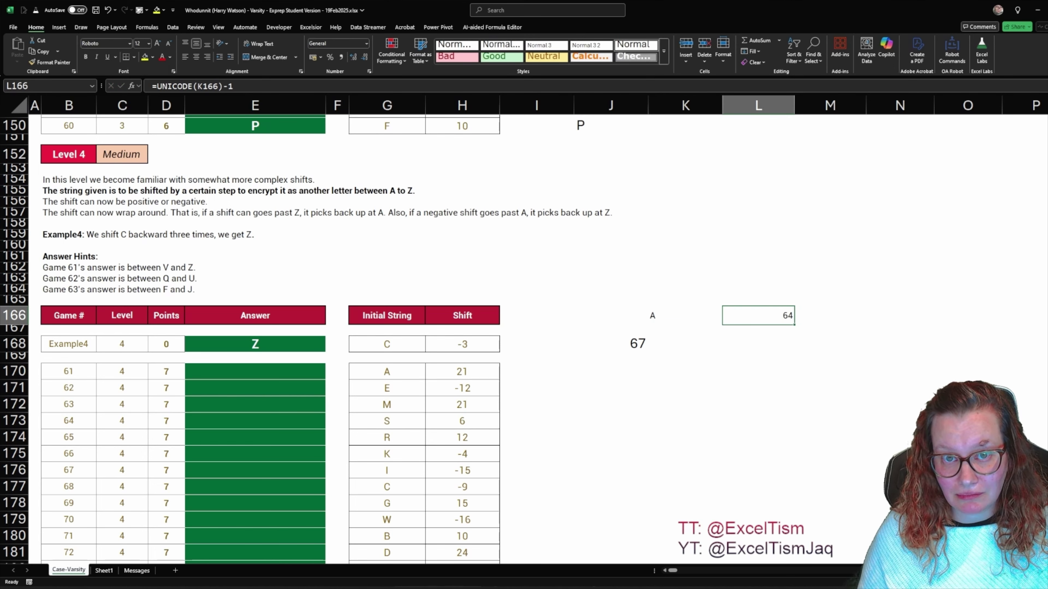
# Calculate the Example4 letter's position in the alphabet in K168 with =J168-$L$166.
pyautogui.press('Down')
pyautogui.press('Left')
pyautogui.press('Left')
pyautogui.press('Down')
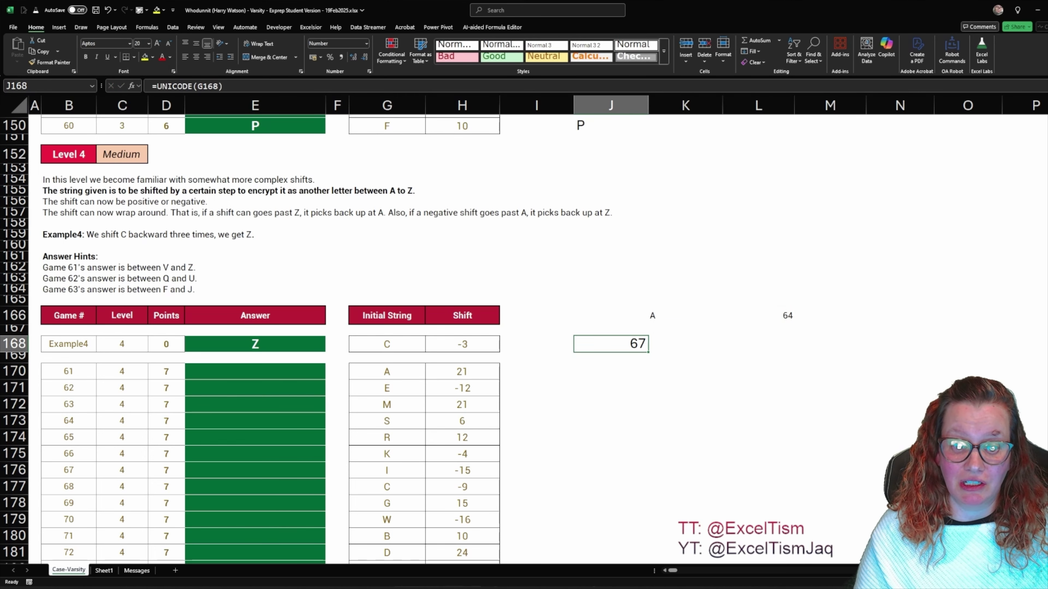
pyautogui.press('Right')
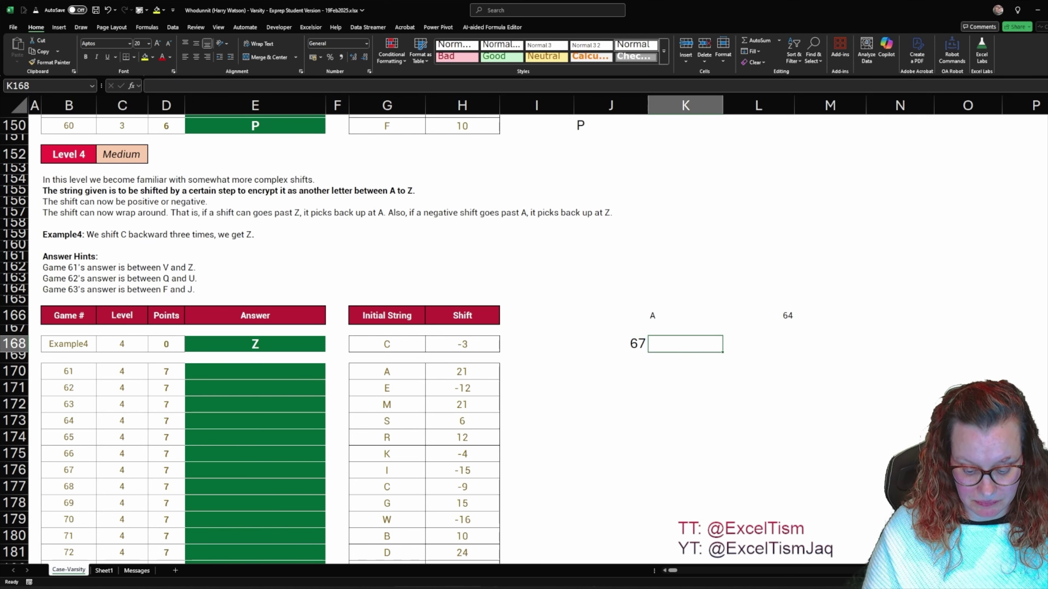
pyautogui.write('=')
pyautogui.press('Left')
pyautogui.write('-')
pyautogui.press('Up')
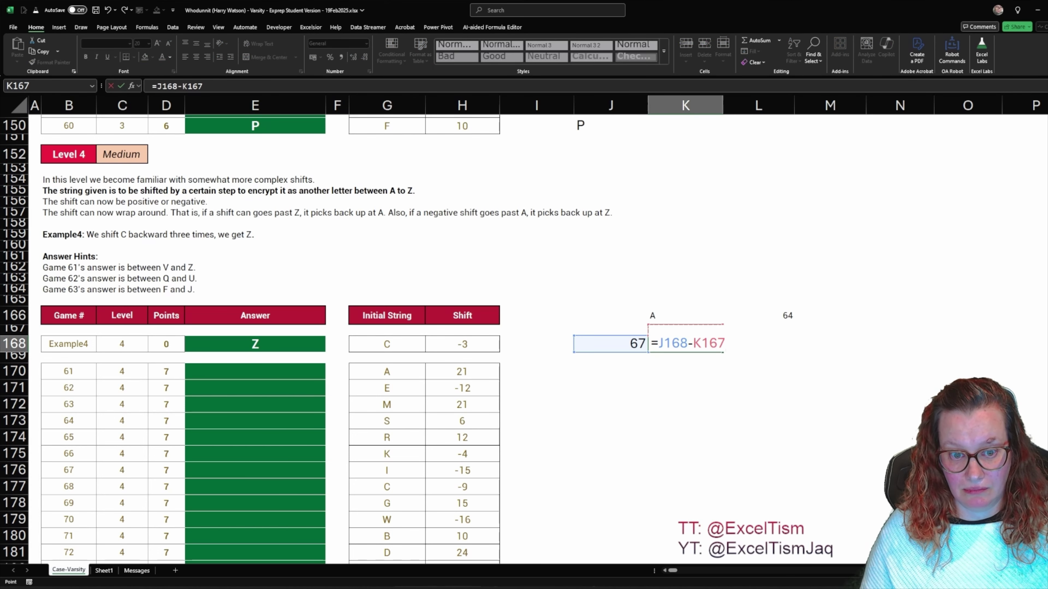
pyautogui.press('Up')
pyautogui.press('Right')
pyautogui.press('F4')
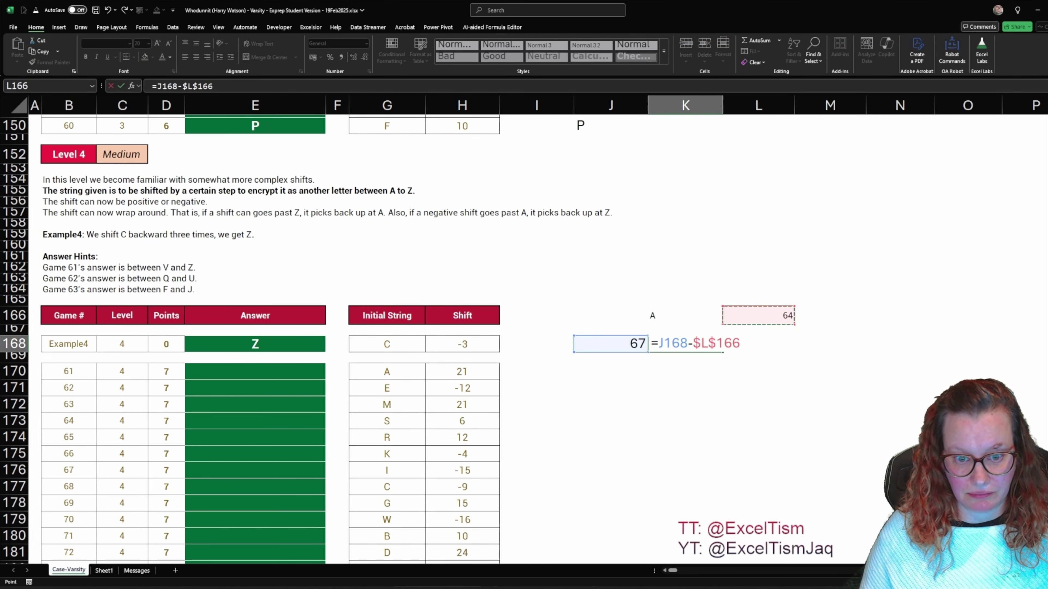
pyautogui.hotkey('ctrl', 'Return')
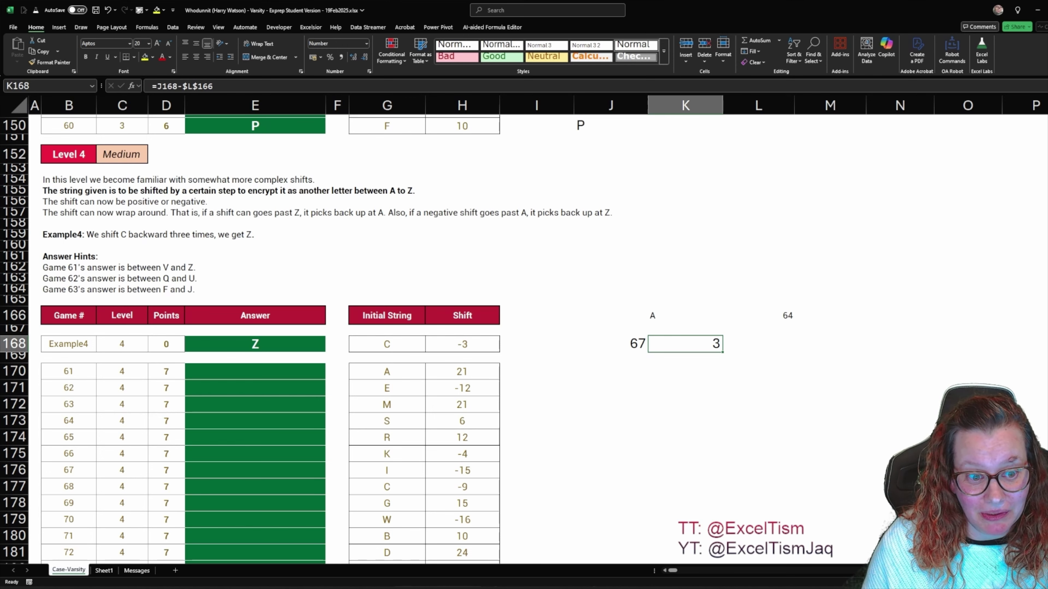
# Add the Example4 shift to the letter position in L168 with =K168+H168.
pyautogui.press('Right')
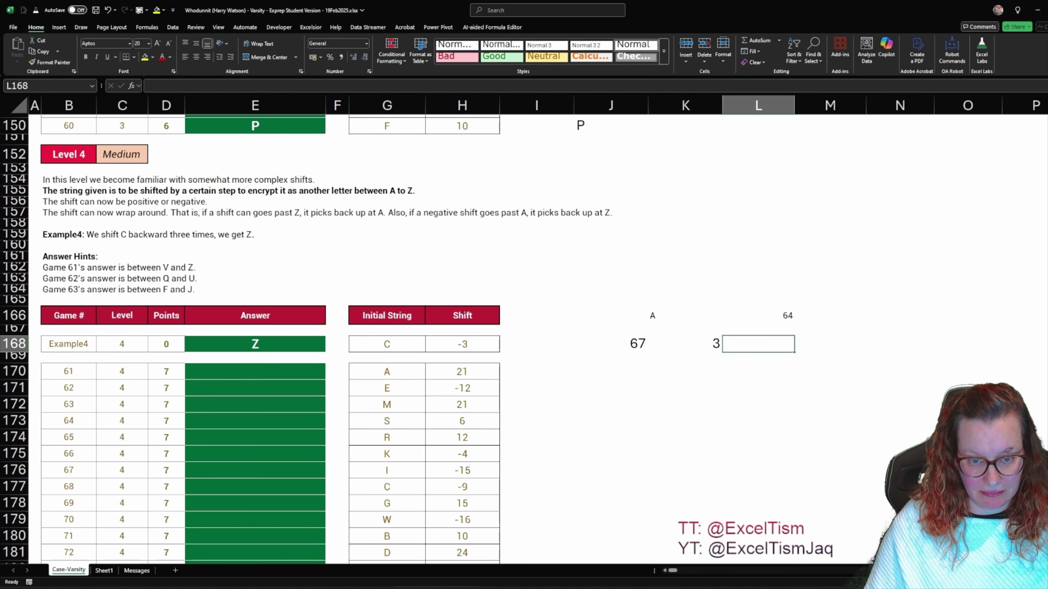
pyautogui.write('=')
pyautogui.press('Left')
pyautogui.press('Left')
pyautogui.press('Left')
pyautogui.press('Left')
pyautogui.press('Right')
pyautogui.press('Right')
pyautogui.press('Right')
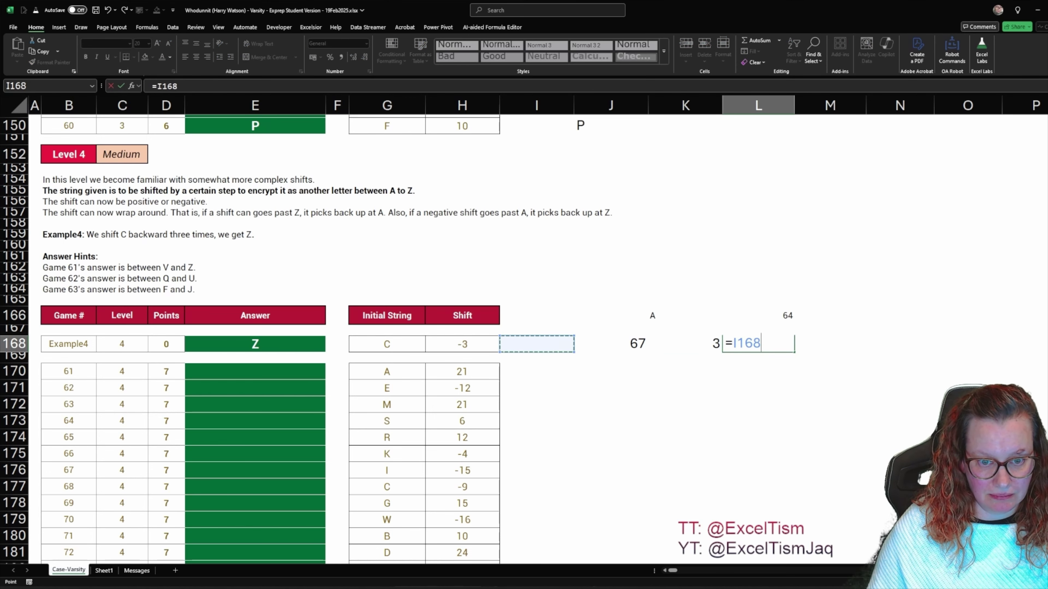
pyautogui.write('+')
pyautogui.press('Left')
pyautogui.press('Left')
pyautogui.press('Left')
pyautogui.press('Left')
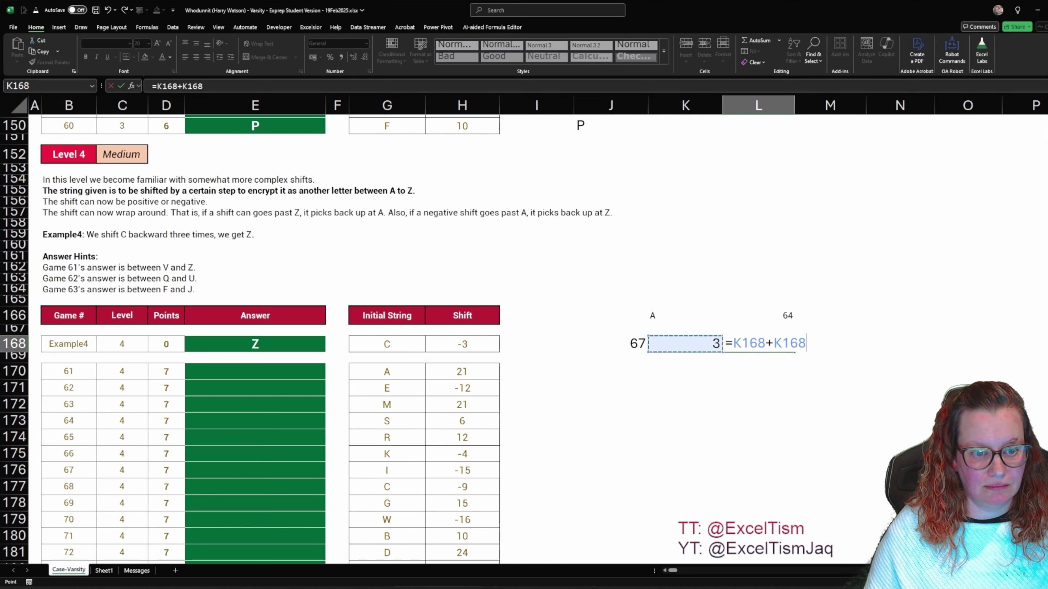
pyautogui.hotkey('ctrl', 'Return')
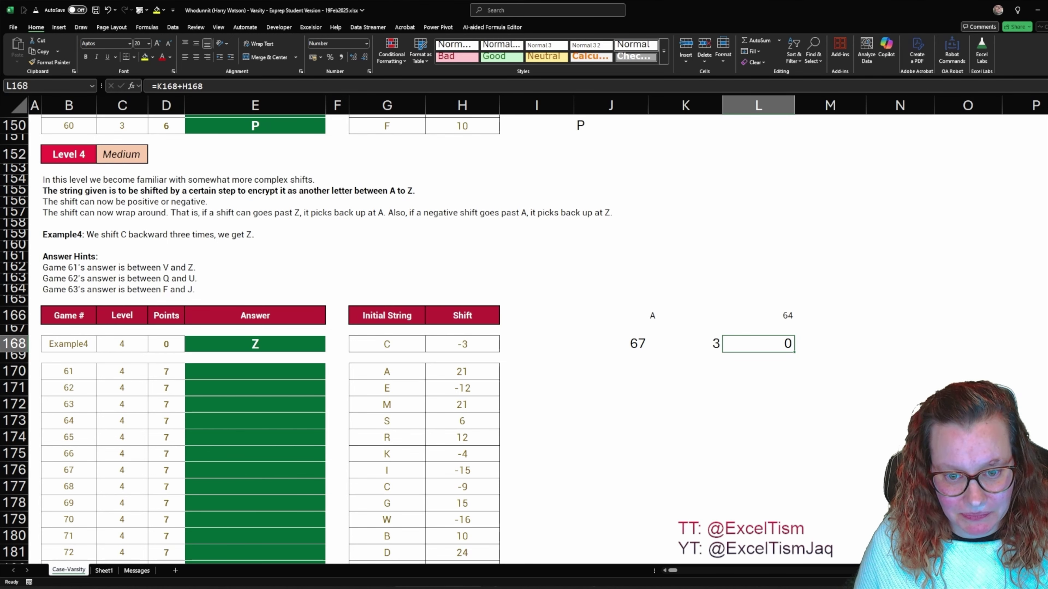
# Wrap the shifted Example4 position around the alphabet in M168 with =MOD(L168,26).
pyautogui.press('Right')
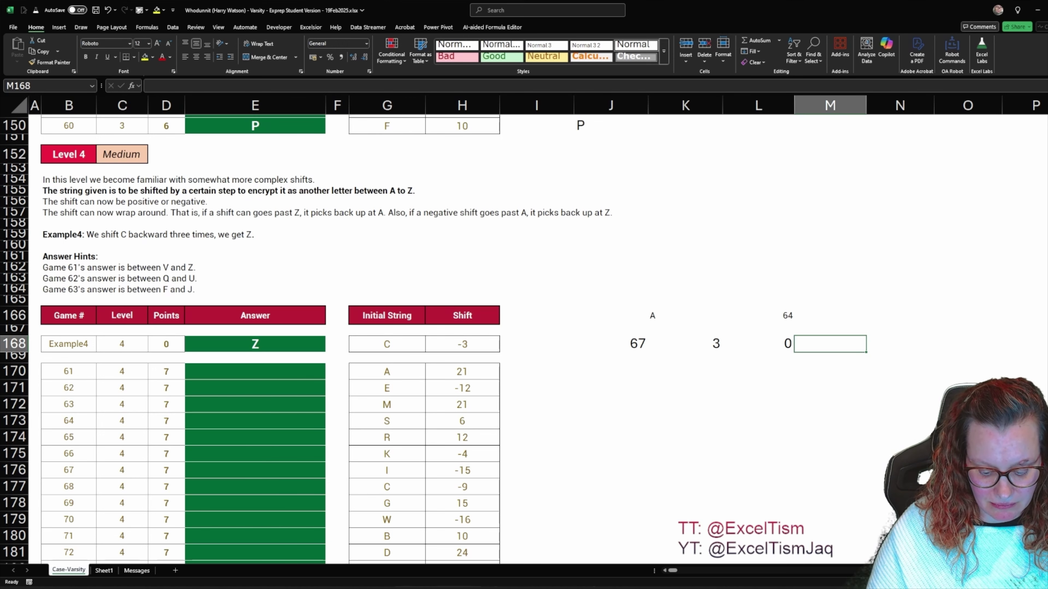
pyautogui.write('=mod')
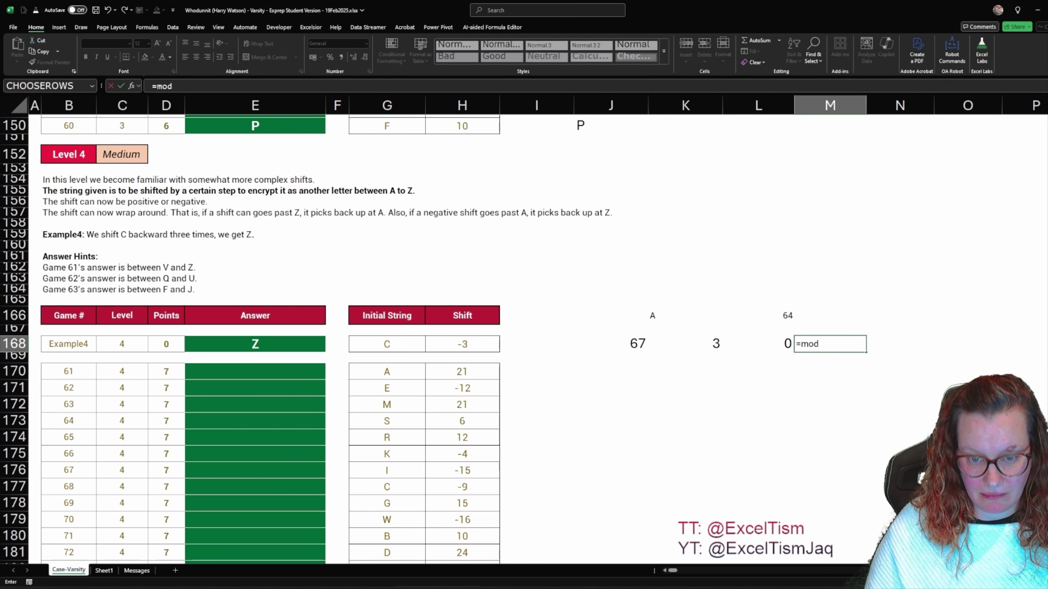
pyautogui.press('Tab')
pyautogui.press('Left')
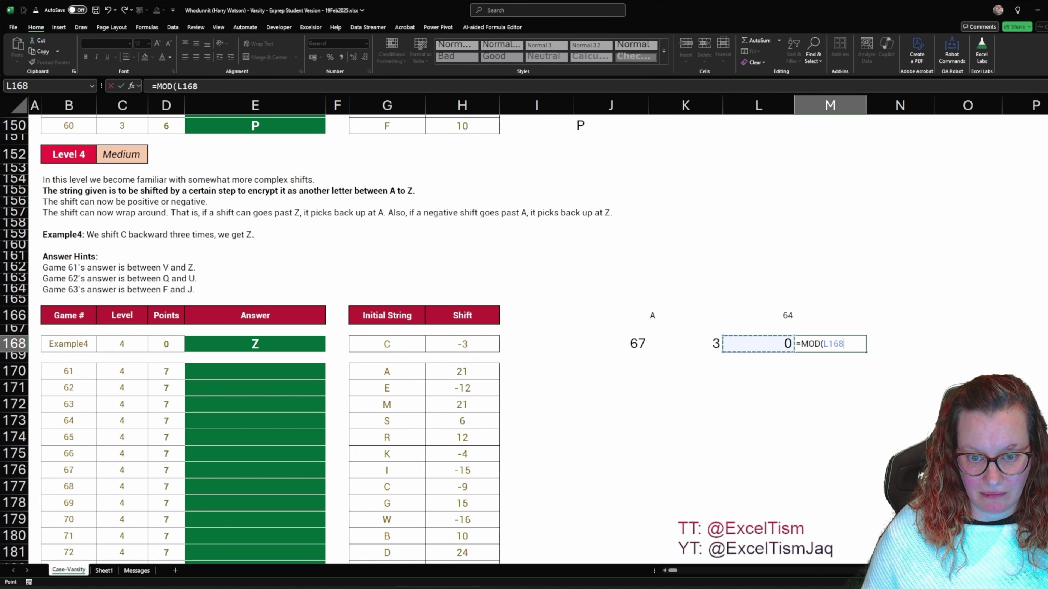
pyautogui.write(',26)')
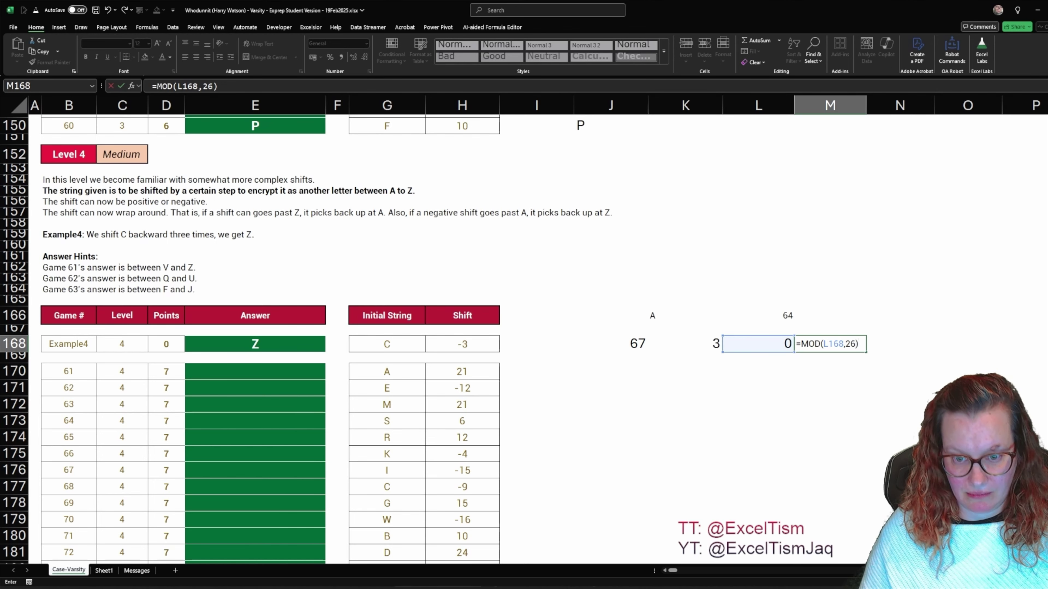
pyautogui.hotkey('ctrl', 'Return')
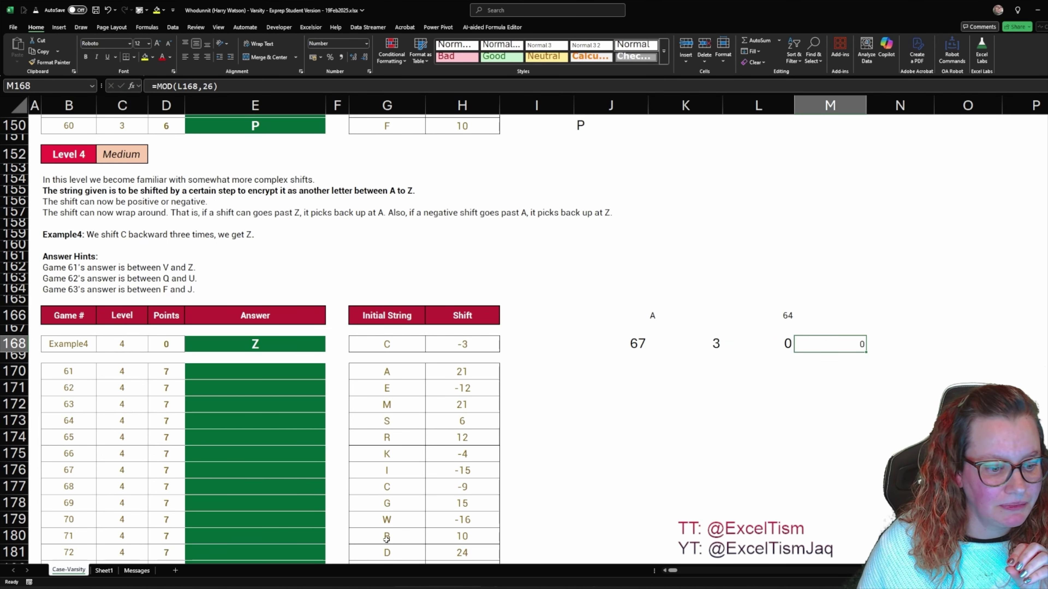
# Clear the number sequence and CHAR formulas starting in G4:H4 on Sheet1.
pyautogui.click(104, 571)
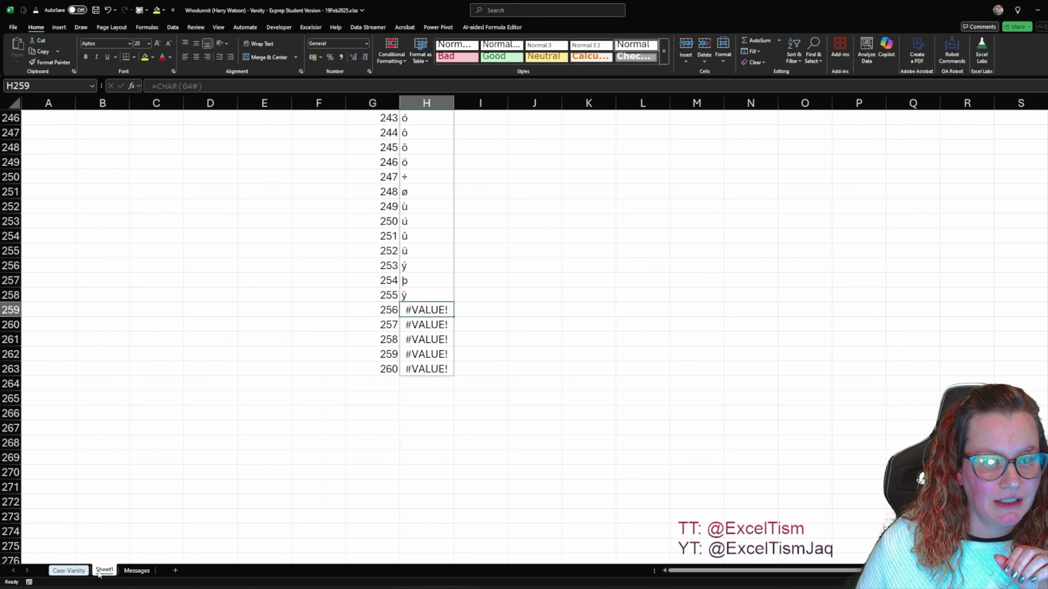
pyautogui.hotkey('ctrl', 'Up')
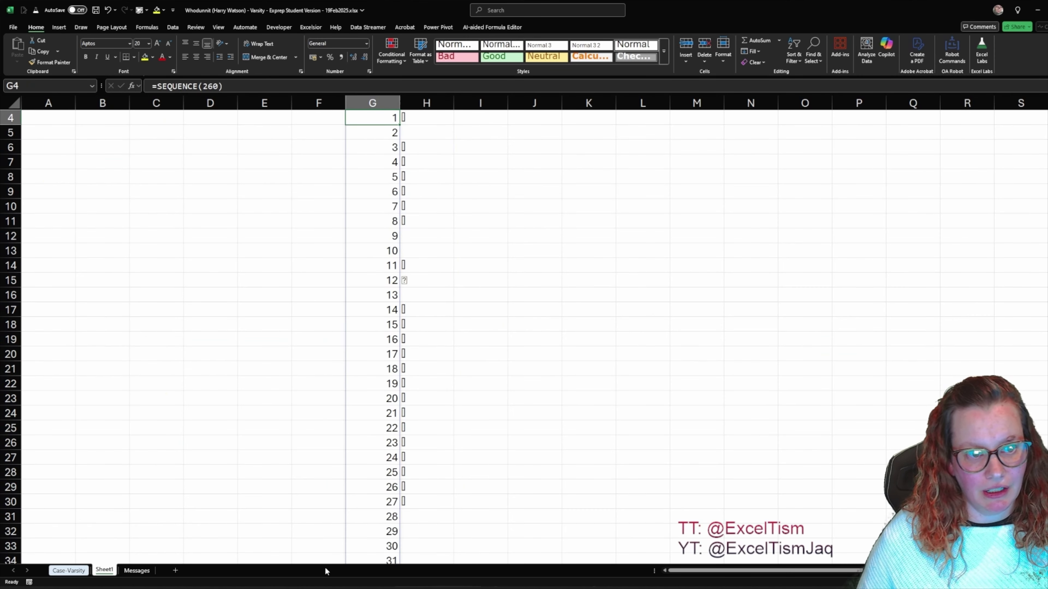
pyautogui.hotkey('shift', 'Right')
pyautogui.press('Delete')
pyautogui.hotkey('shift', 'Left')
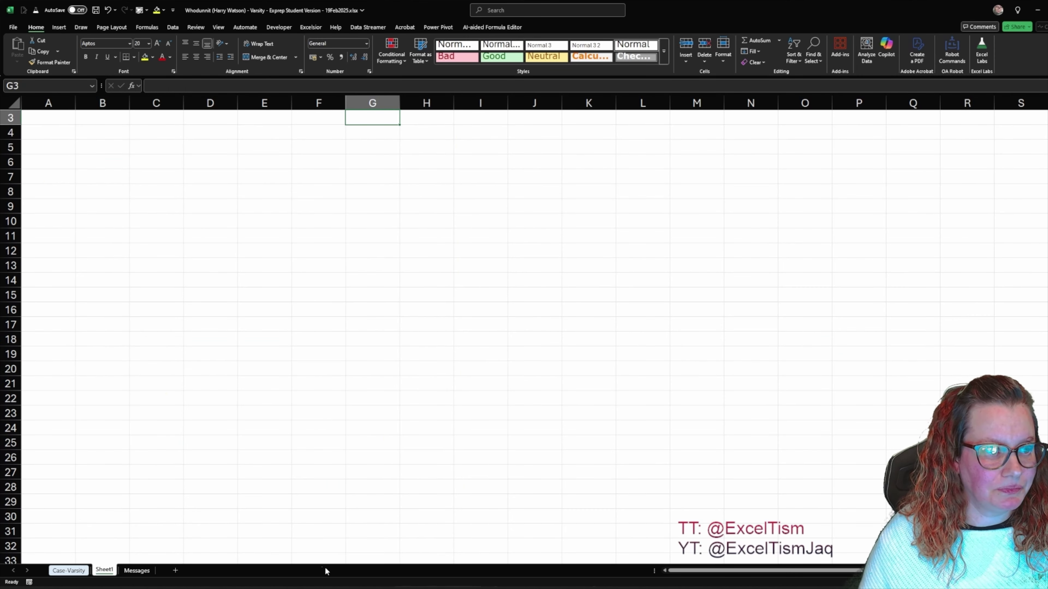
# List the numbers 1 to 26 on Sheet1 from B3 down with =SEQUENCE(26).
pyautogui.scroll(1, 163, 395)
pyautogui.click(109, 150)
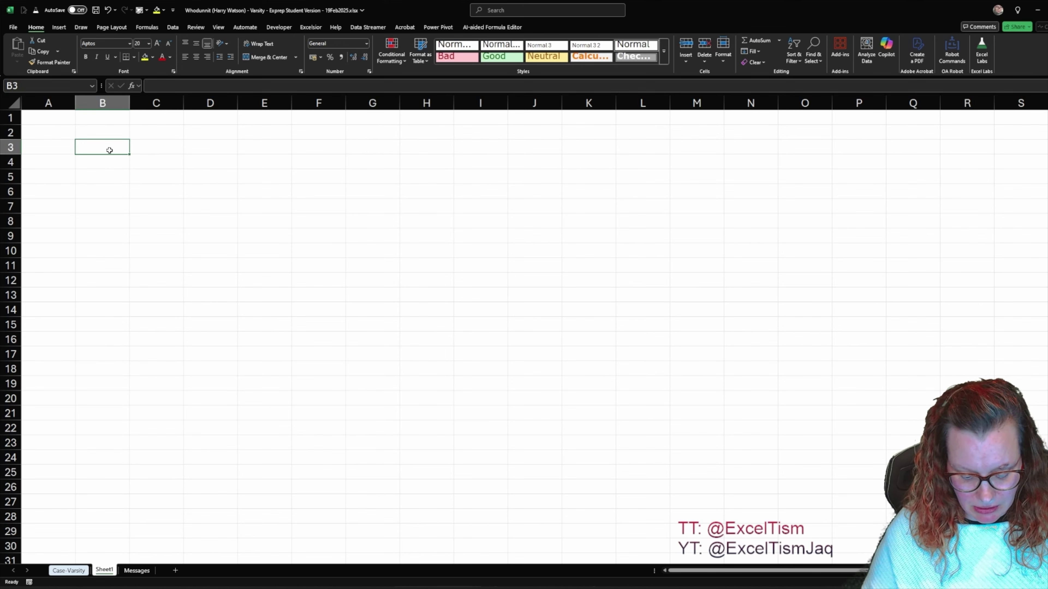
pyautogui.write('=seq')
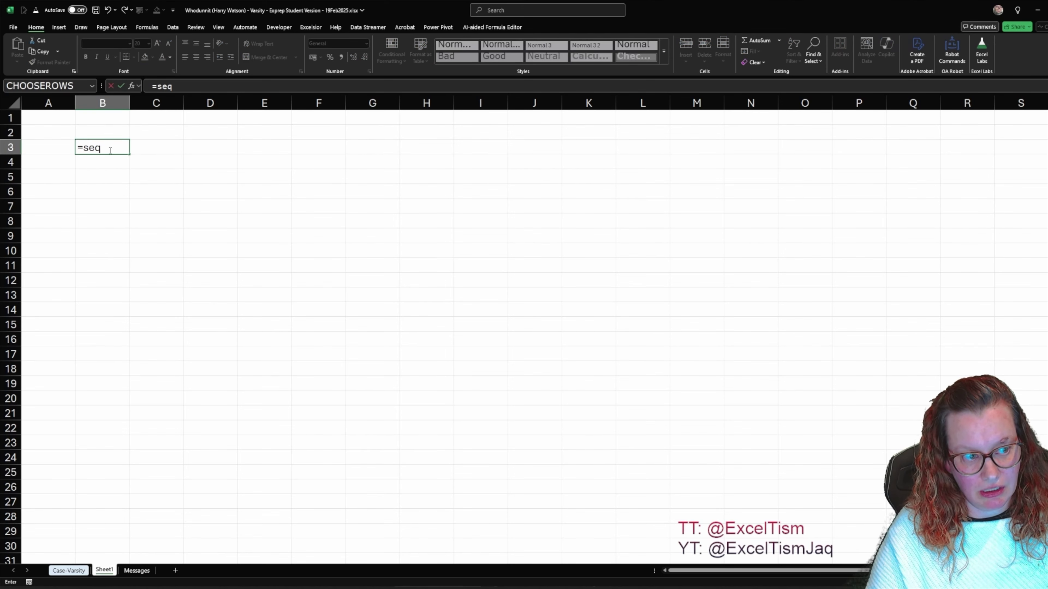
pyautogui.press('Tab')
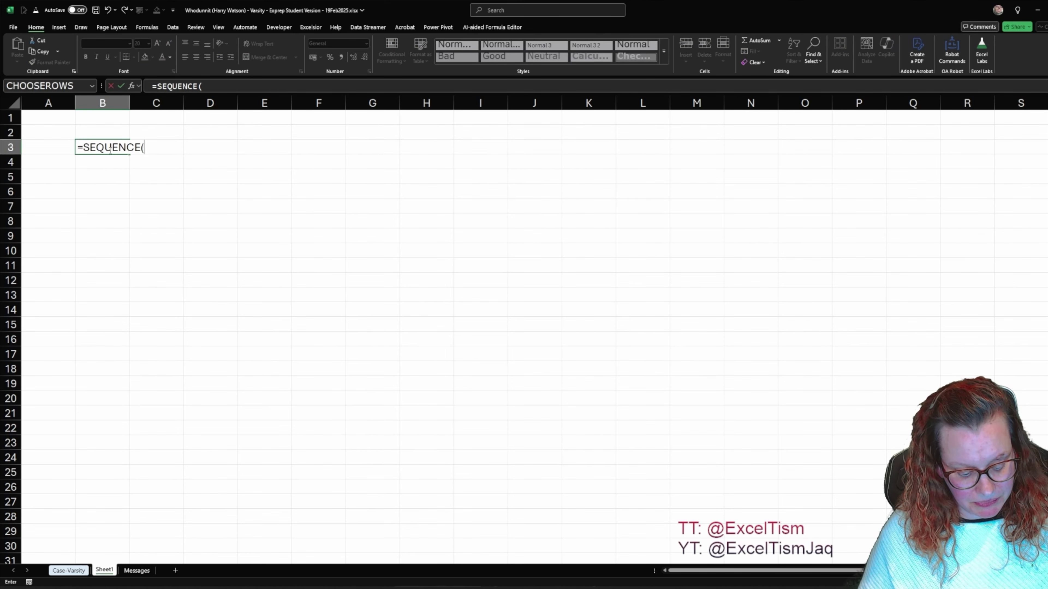
pyautogui.write('26')
pyautogui.press('Return')
# Compute the remainder by 26 for the whole number list in C3 with =MOD(B3#,26).
pyautogui.press('Right')
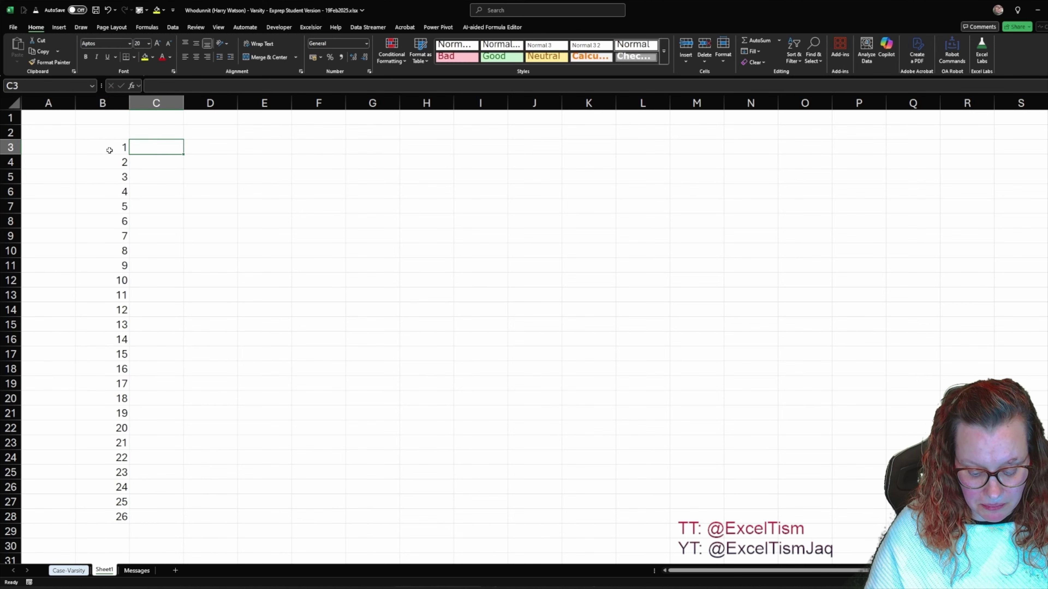
pyautogui.write('=mod(')
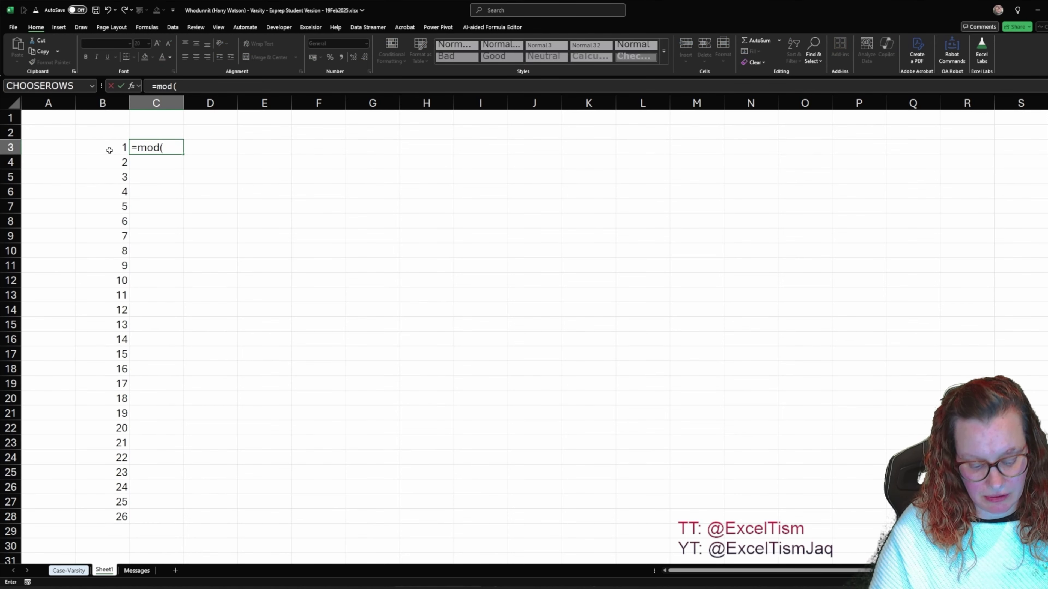
pyautogui.click(109, 151)
pyautogui.write('#,26)')
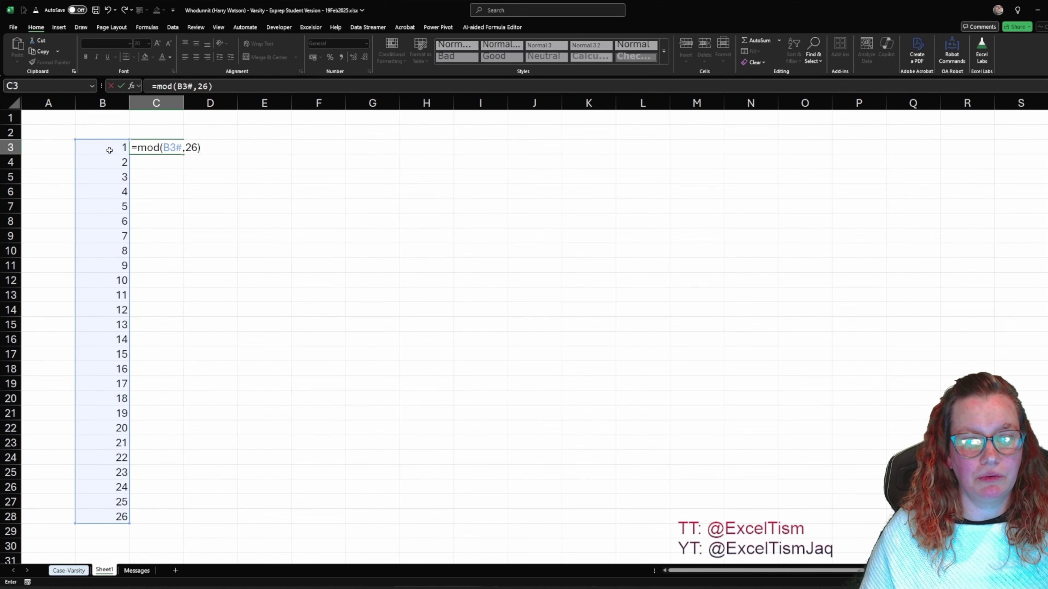
pyautogui.hotkey('ctrl', 'Return')
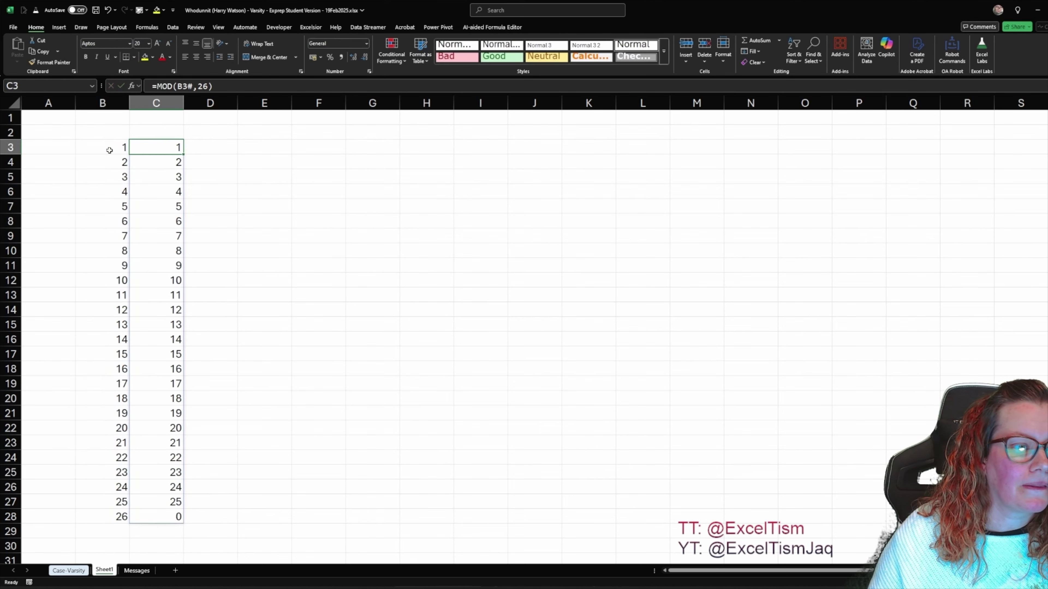
# Highlight the last MOD result in C28 with the Bad cell style.
pyautogui.hotkey('ctrl', 'Down')
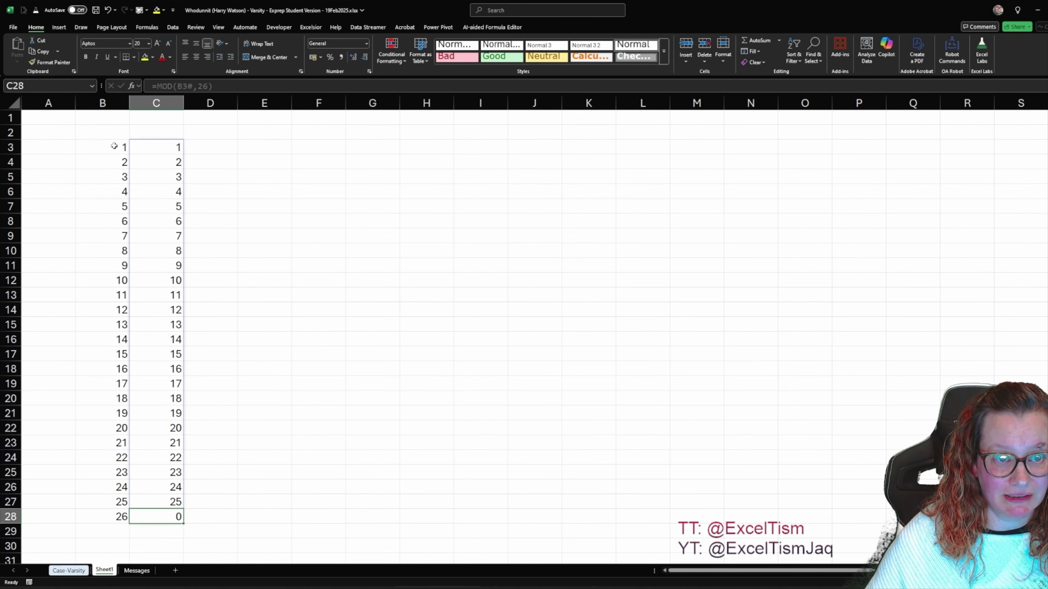
pyautogui.scroll(-2, 309, 321)
pyautogui.scroll(-4, 309, 320)
pyautogui.click(454, 58)
pyautogui.scroll(6, 223, 326)
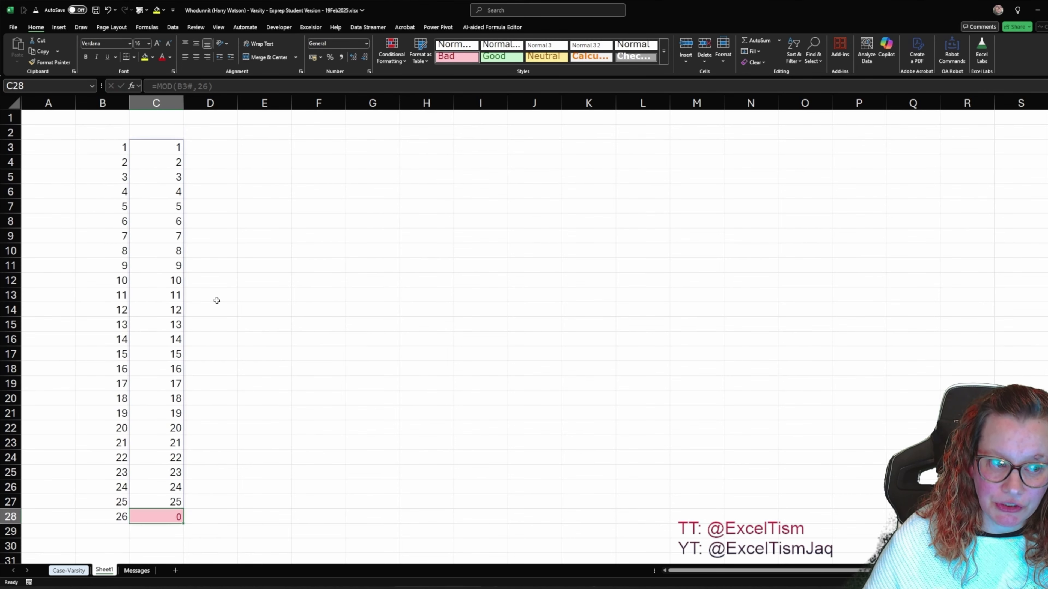
# Compute the wrap-around remainder in D3 with =MOD(B3#-1,26)+1 and highlight its last result in D28 with the Good cell style.
pyautogui.click(218, 147)
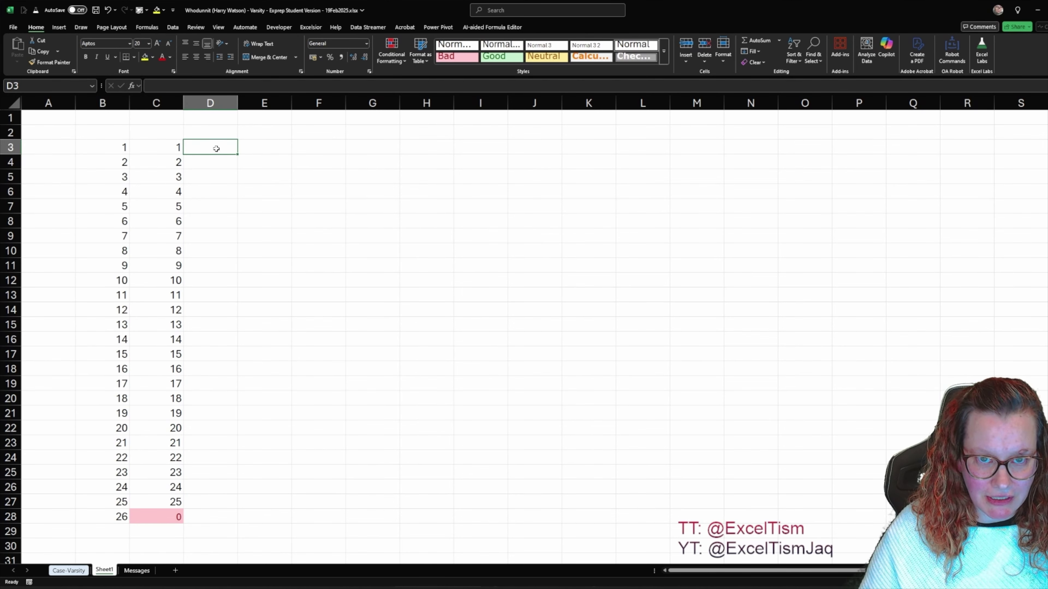
pyautogui.write('=MO')
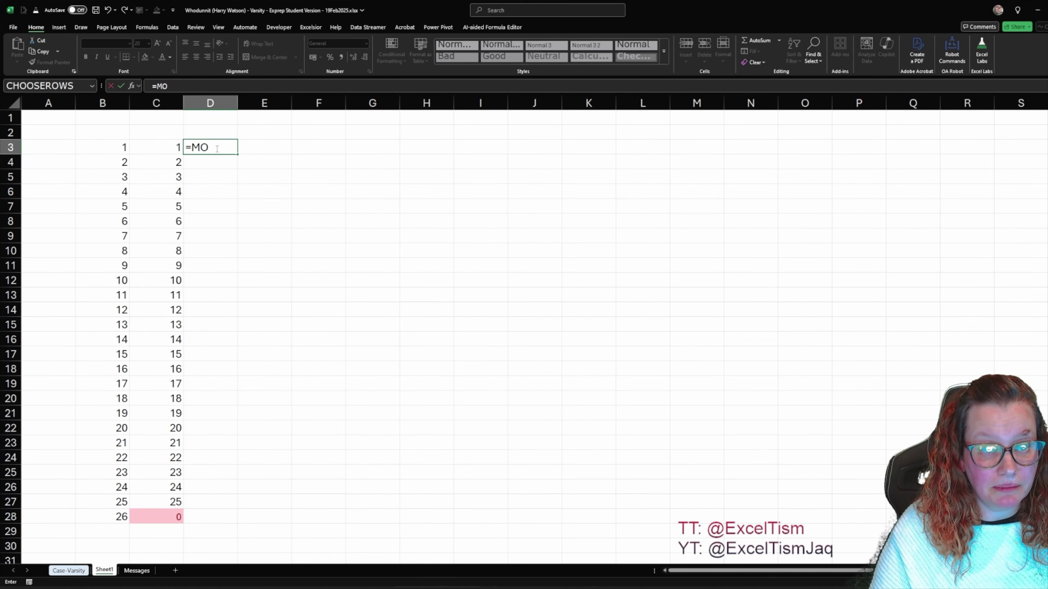
pyautogui.write('D(')
pyautogui.press('Left')
pyautogui.press('Left')
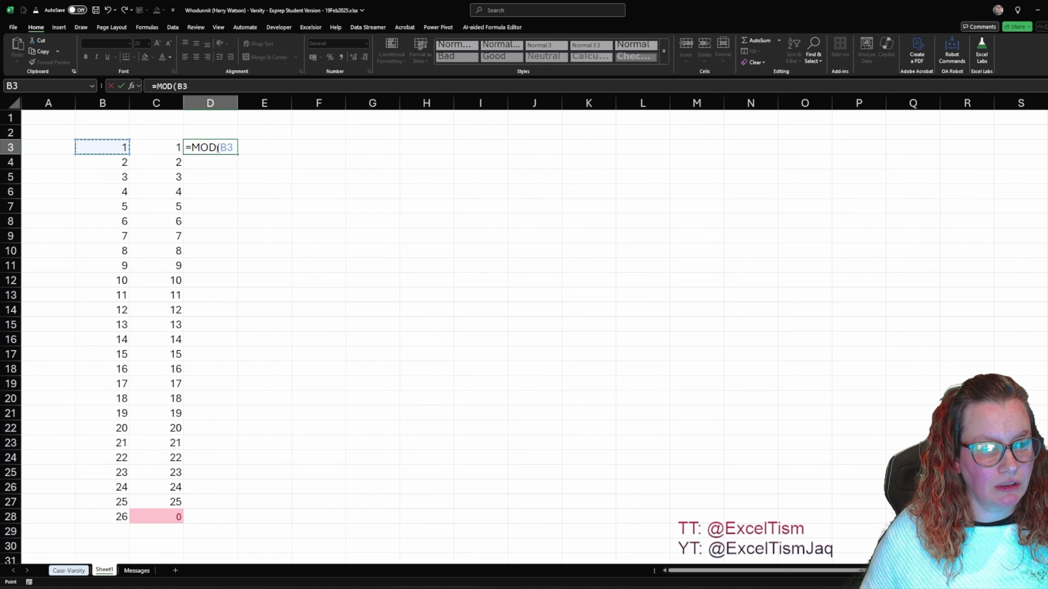
pyautogui.write('#-')
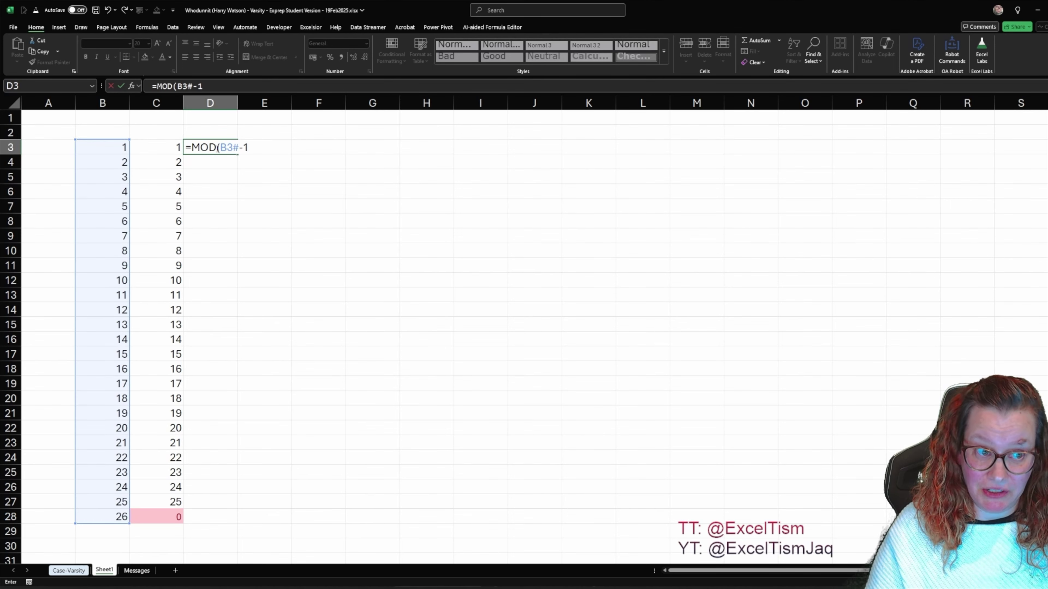
pyautogui.write('1,26)')
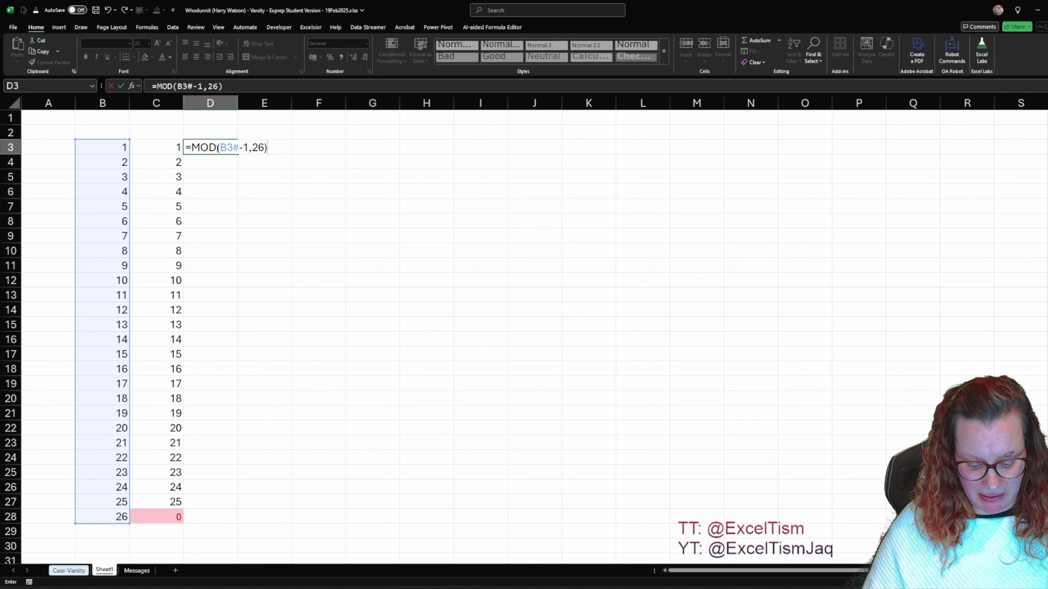
pyautogui.write('+1')
pyautogui.hotkey('ctrl', 'Return')
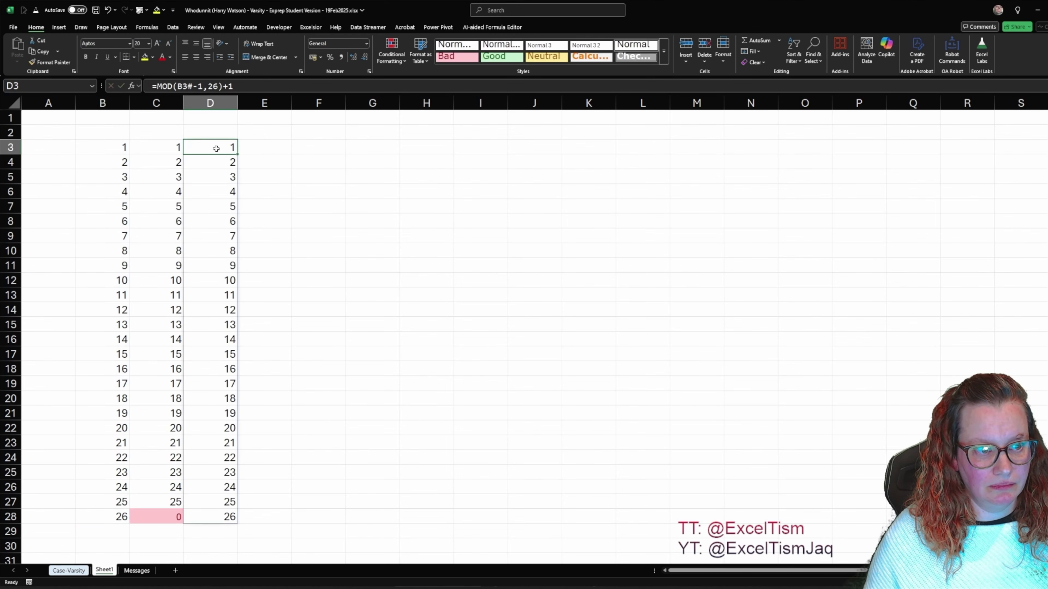
pyautogui.click(214, 521)
pyautogui.click(511, 61)
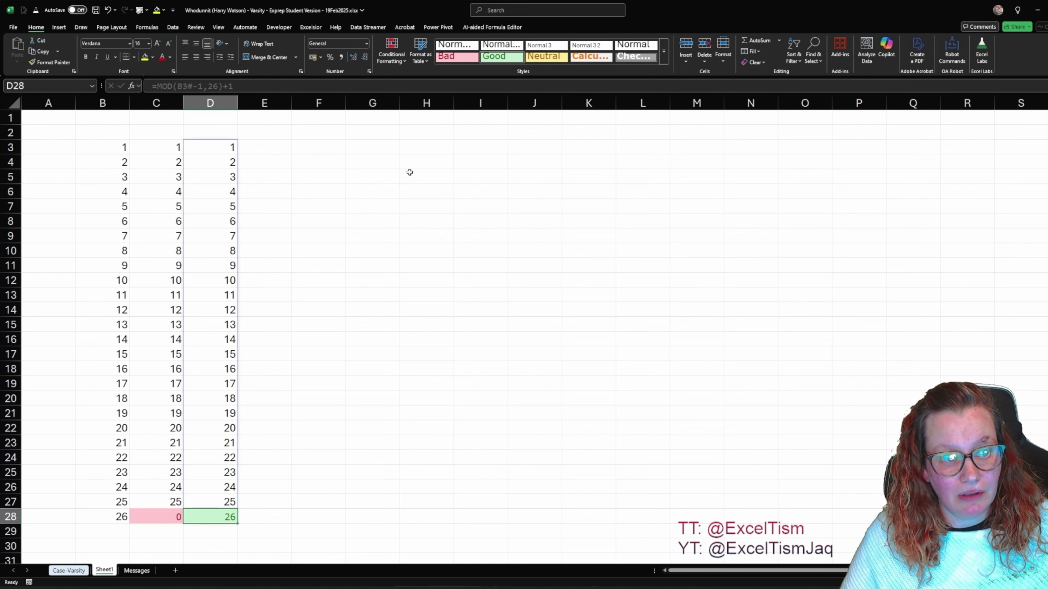
# Build the wrap-around remainder as a reusable function in F3 with =LAMBDA(num,div,MOD(num-1,div)+1)(B3#,26).
pyautogui.click(326, 149)
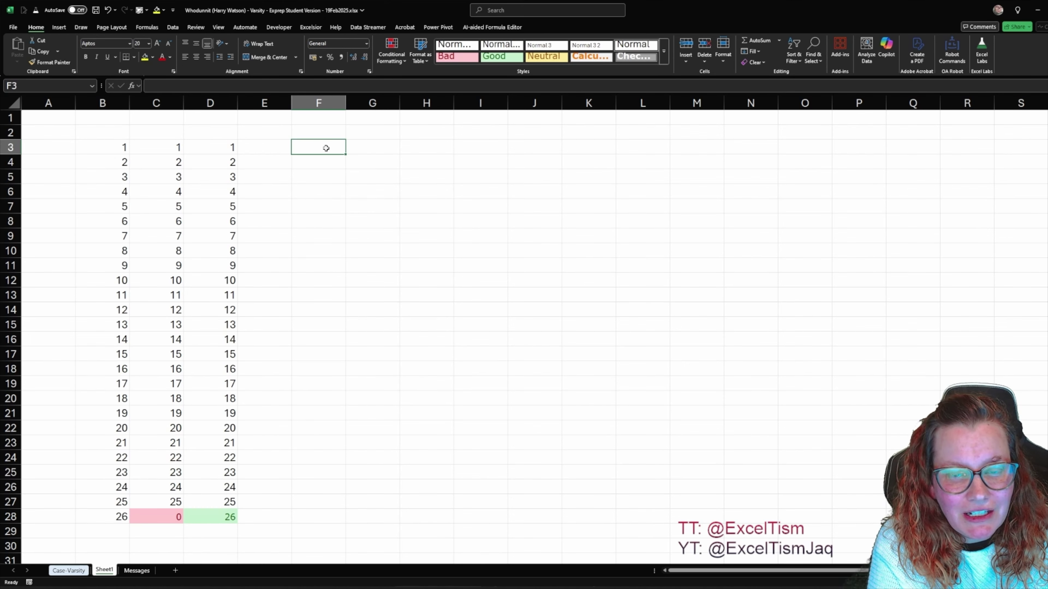
pyautogui.press('Left')
pyautogui.press('Left')
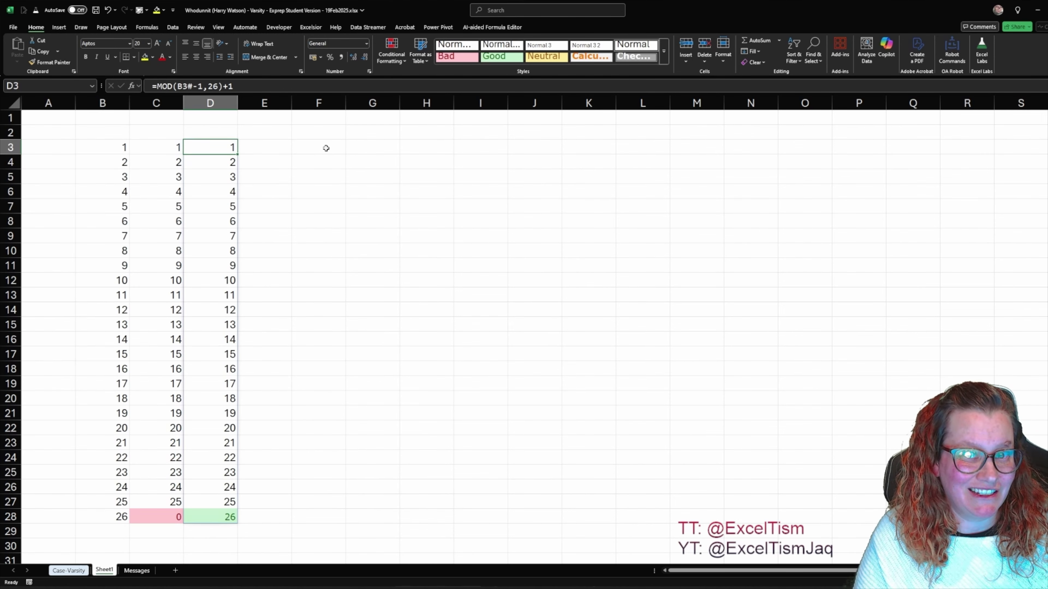
pyautogui.press('Right')
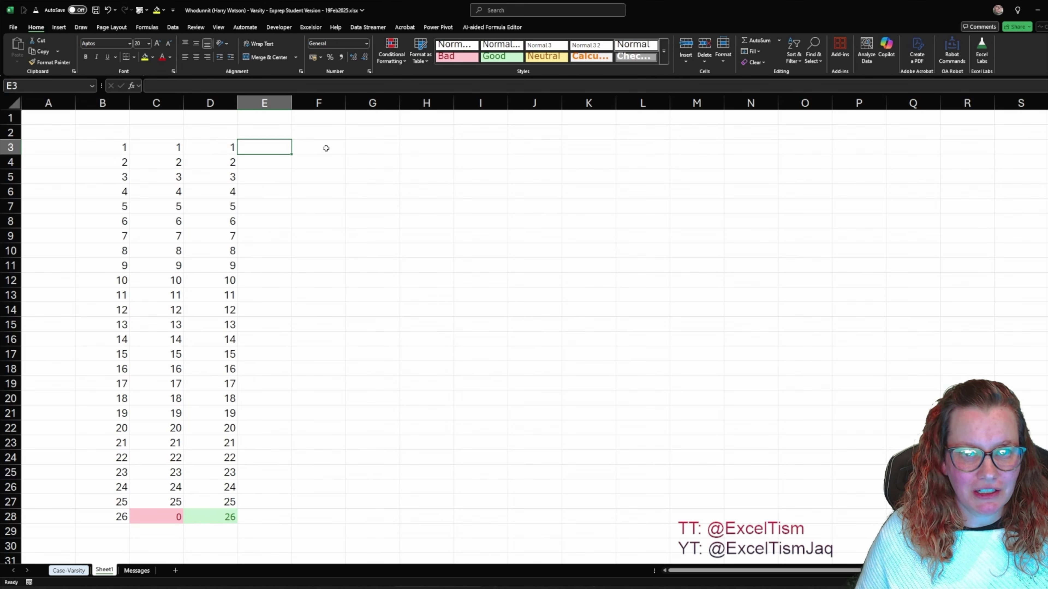
pyautogui.press('Right')
pyautogui.write('=lambda')
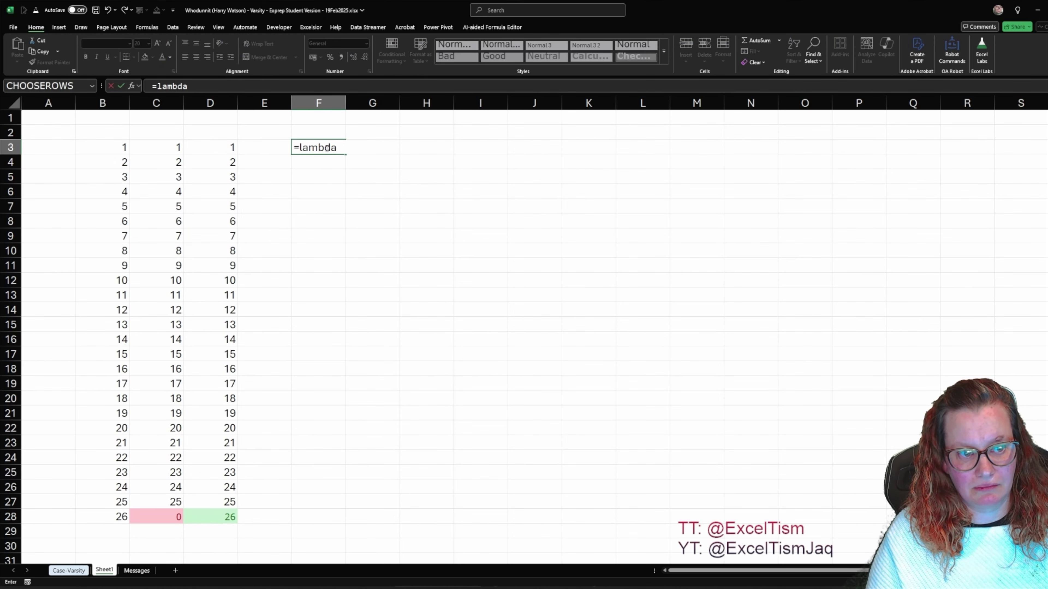
pyautogui.press('Tab')
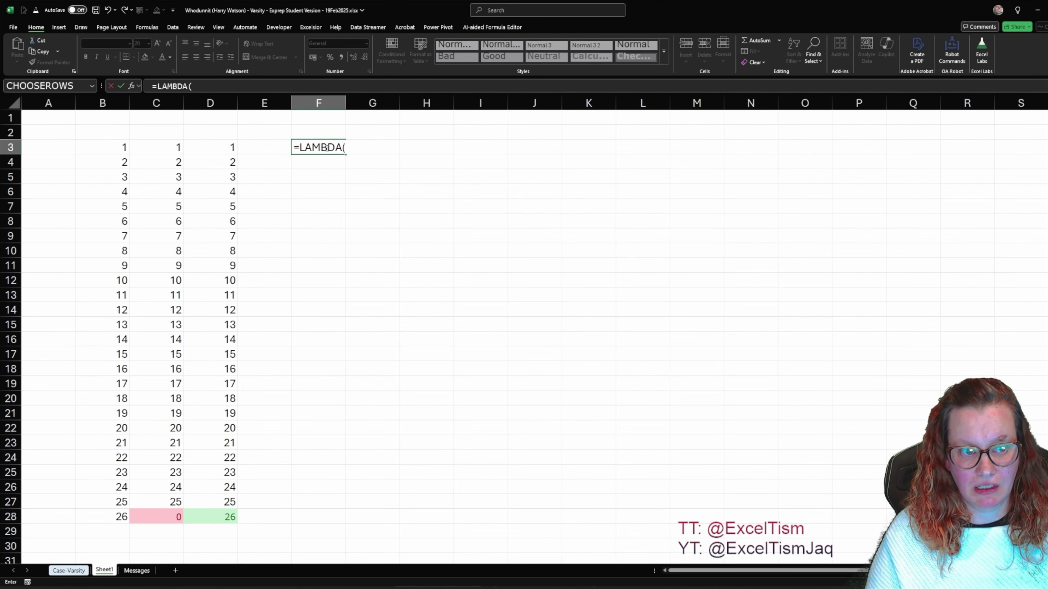
pyautogui.write('num,div')
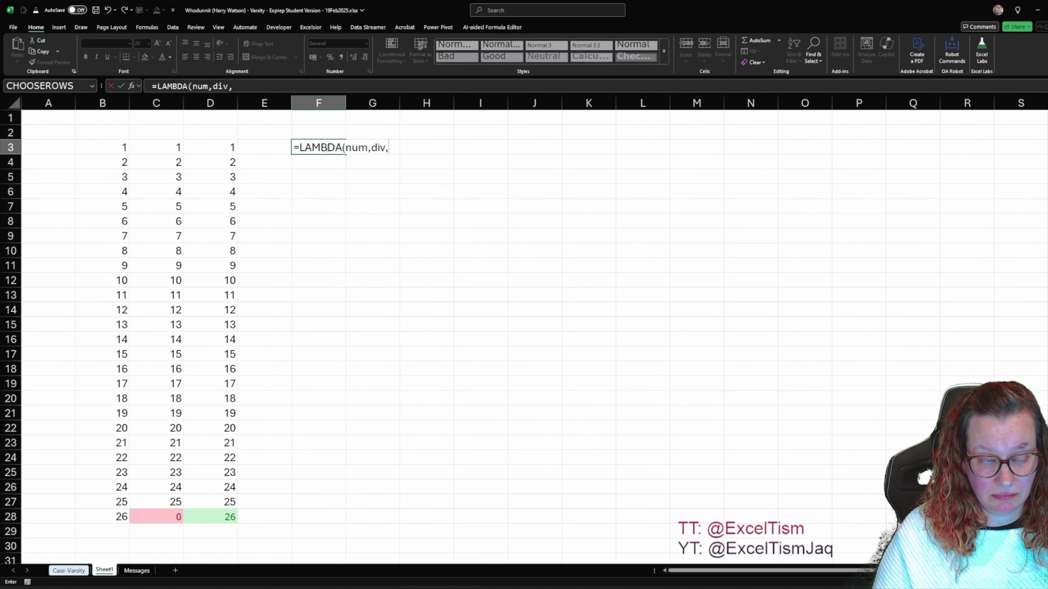
pyautogui.write(',MOD')
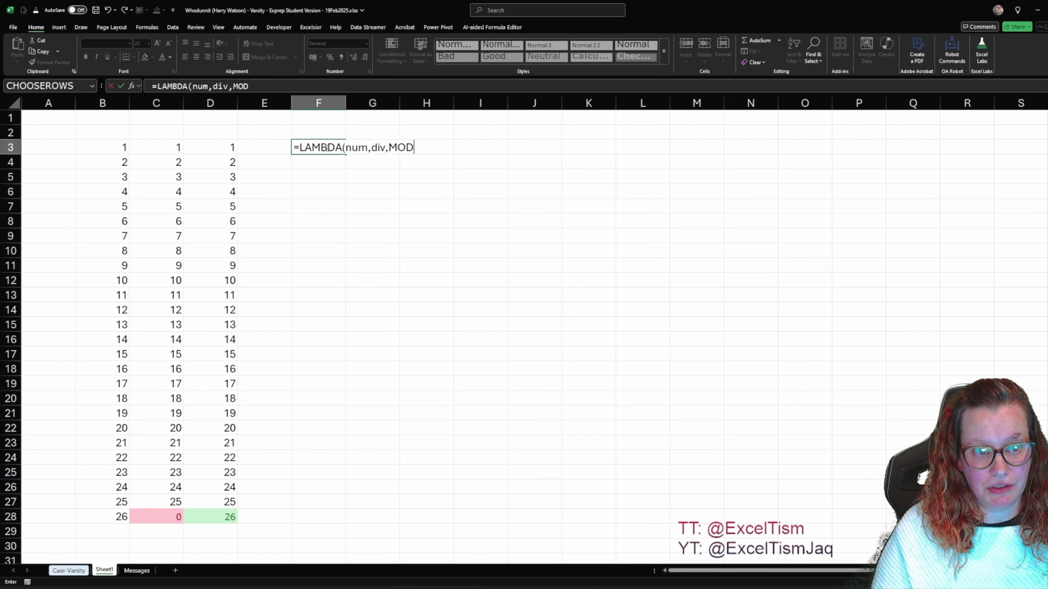
pyautogui.write('(NUM-1,')
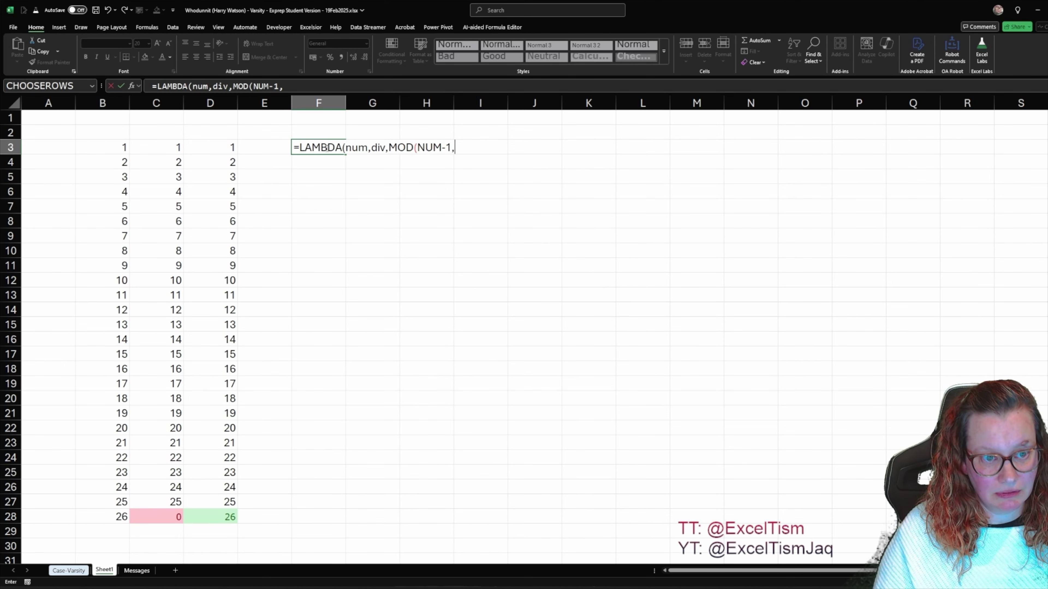
pyautogui.write('DIV')
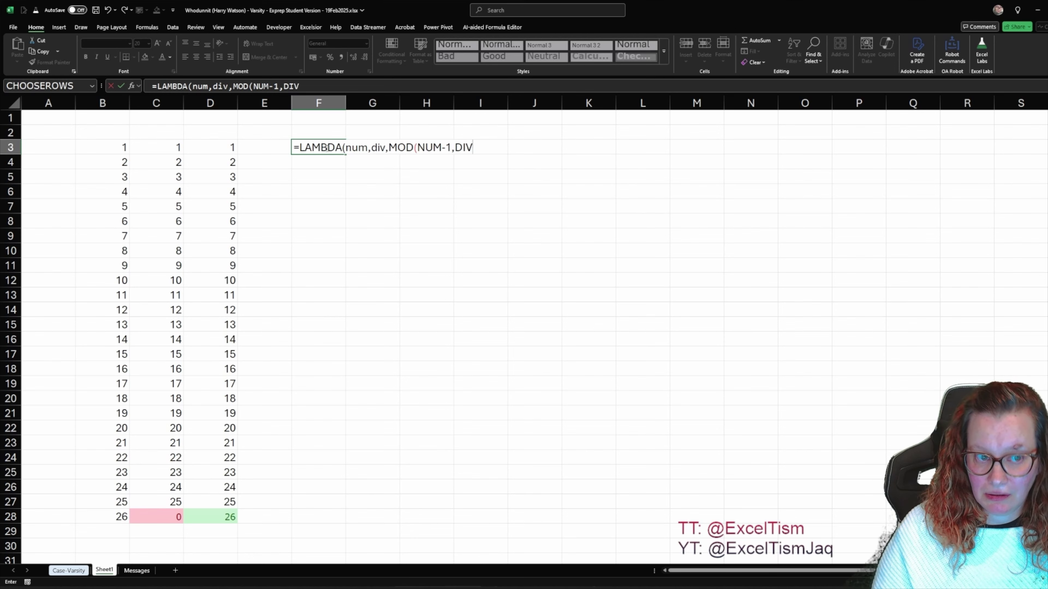
pyautogui.write(')+')
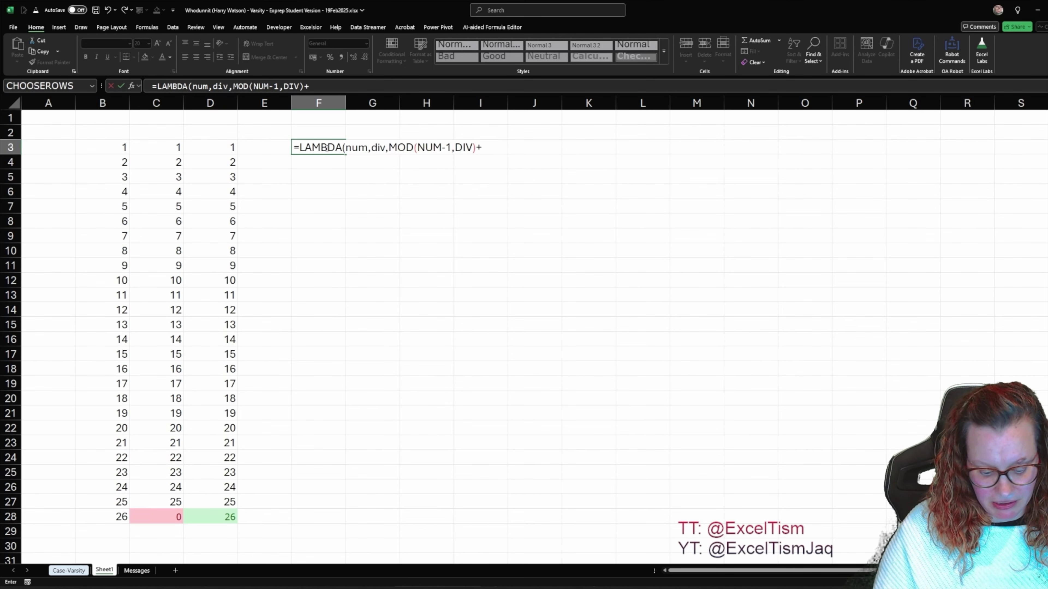
pyautogui.write('1)(')
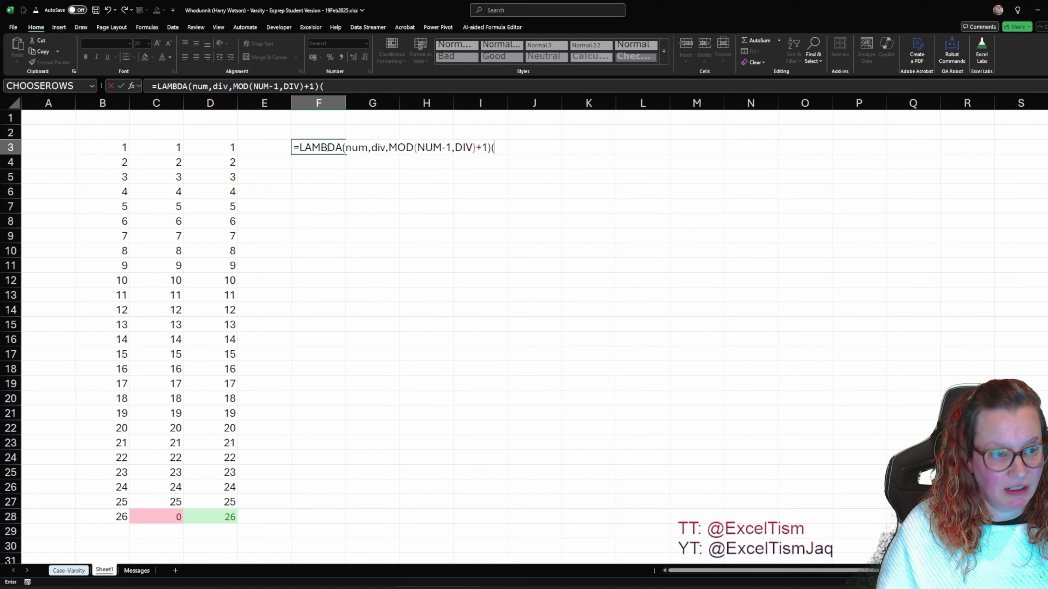
pyautogui.click(126, 146)
pyautogui.write('#')
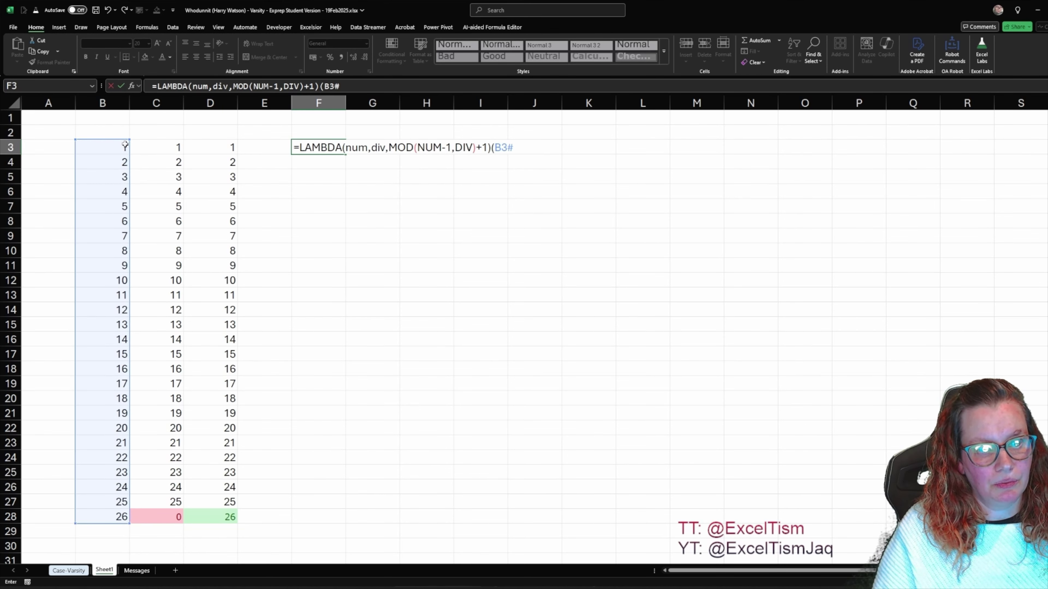
pyautogui.write(',')
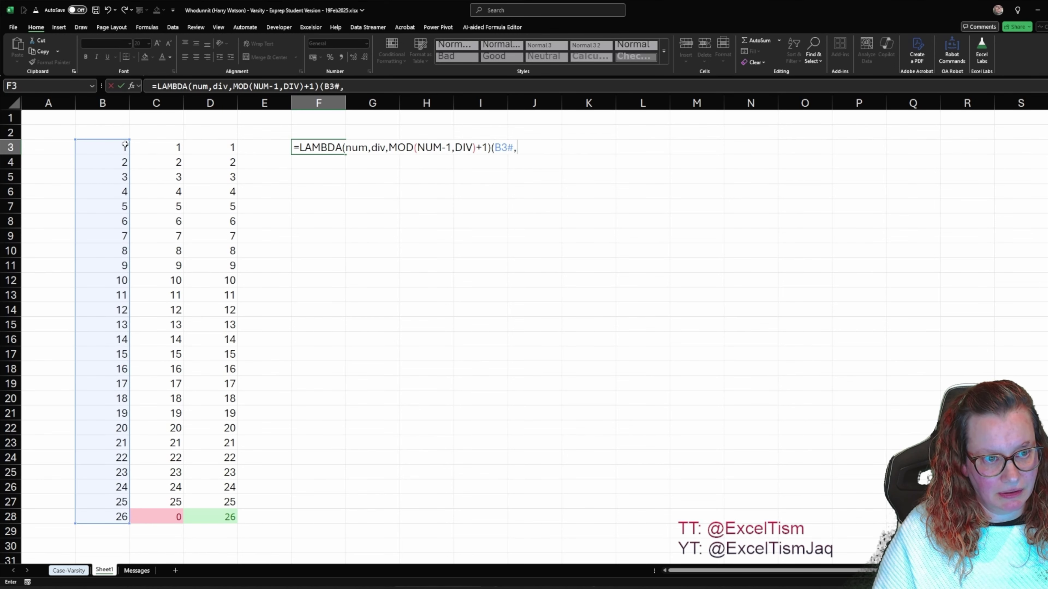
pyautogui.write('26)')
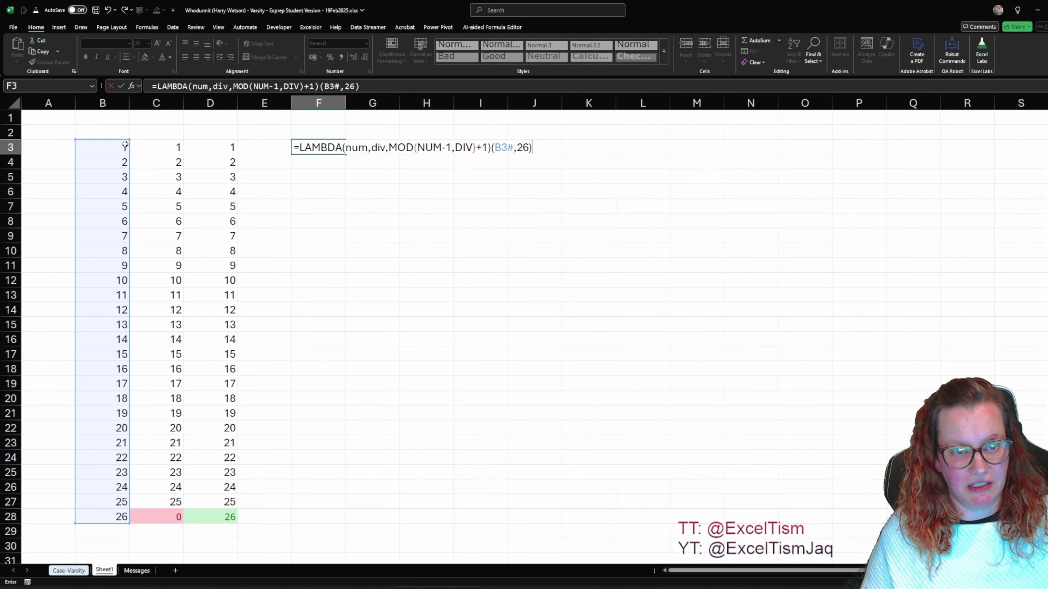
pyautogui.press('Return')
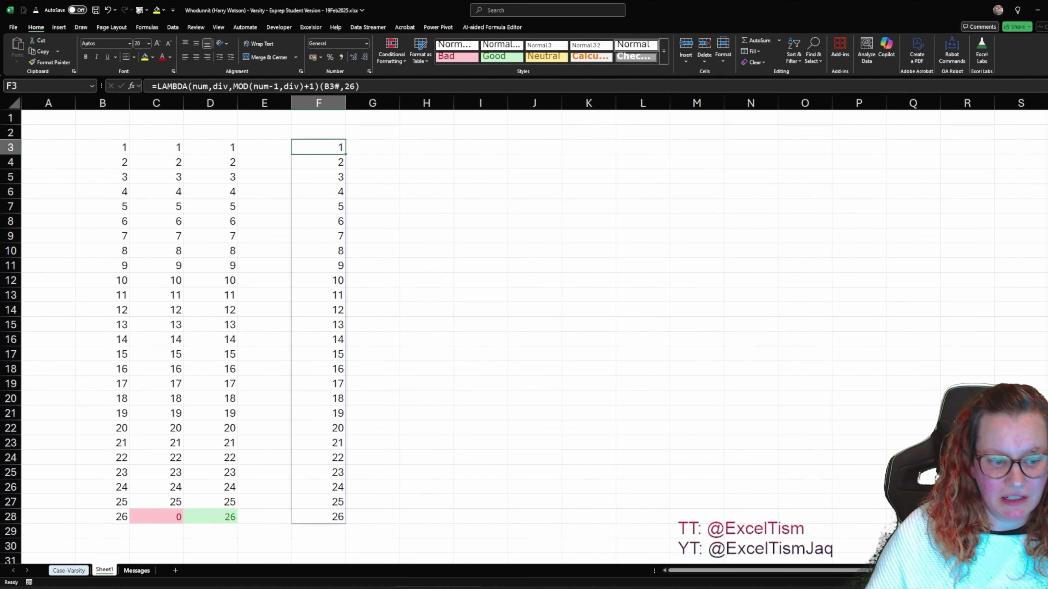
pyautogui.click(312, 521)
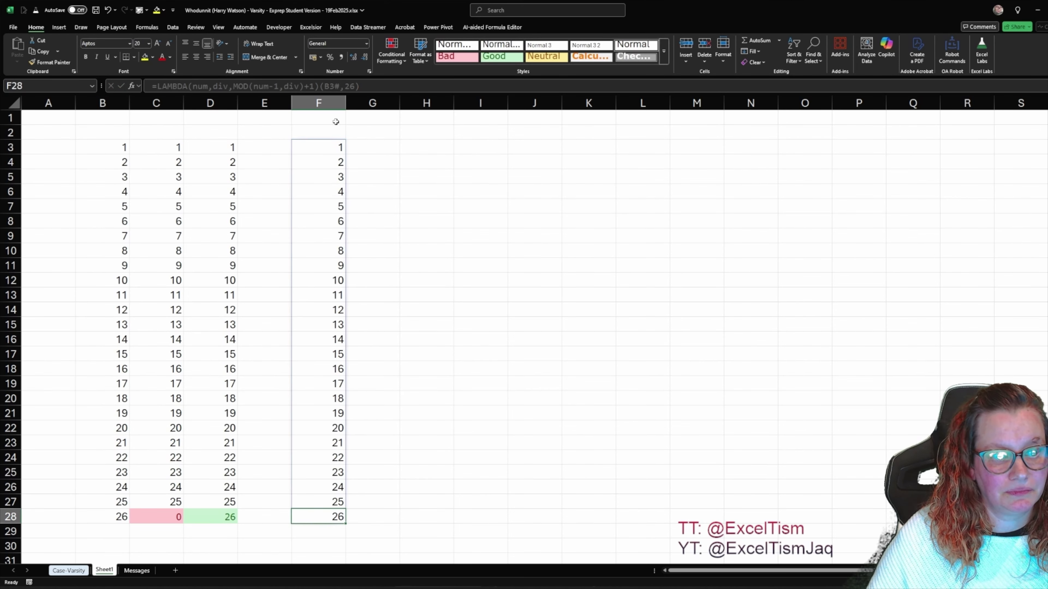
# Copy only the function definition =LAMBDA(num,div,MOD(num-1,div)+1) from the F3 formula, without its arguments.
pyautogui.click(329, 147)
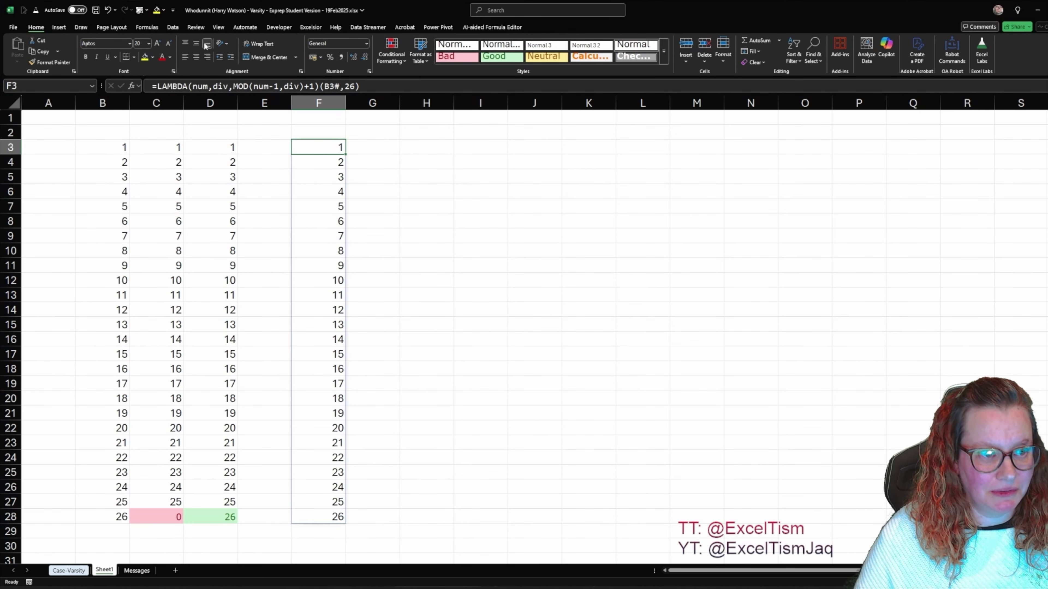
pyautogui.moveTo(152, 86); pyautogui.dragTo(319, 86)
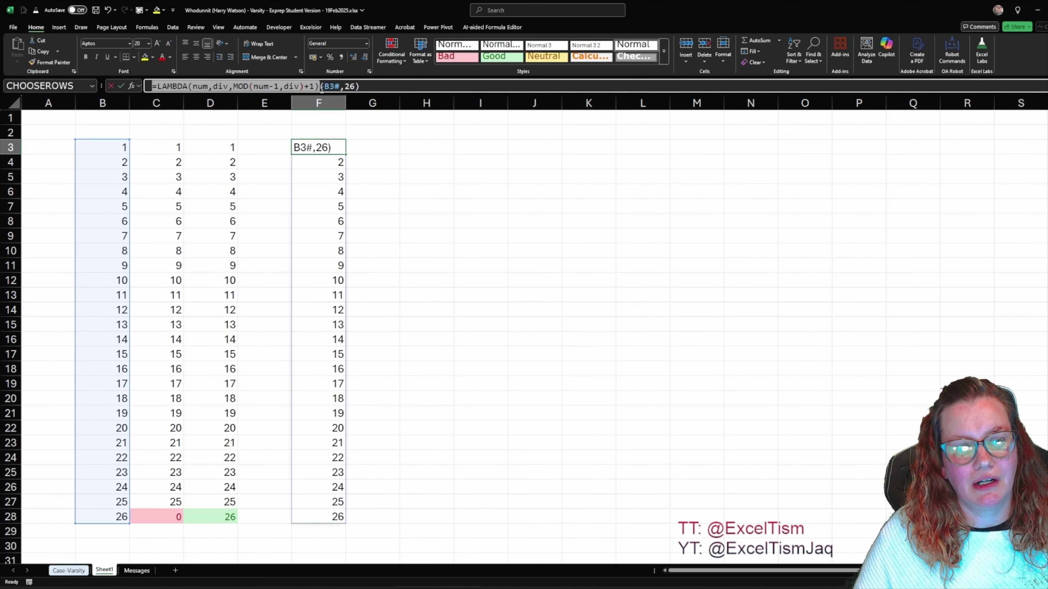
pyautogui.hotkey('ctrl', 'c')
pyautogui.press('Escape')
pyautogui.hotkey('alt', 'Tab')
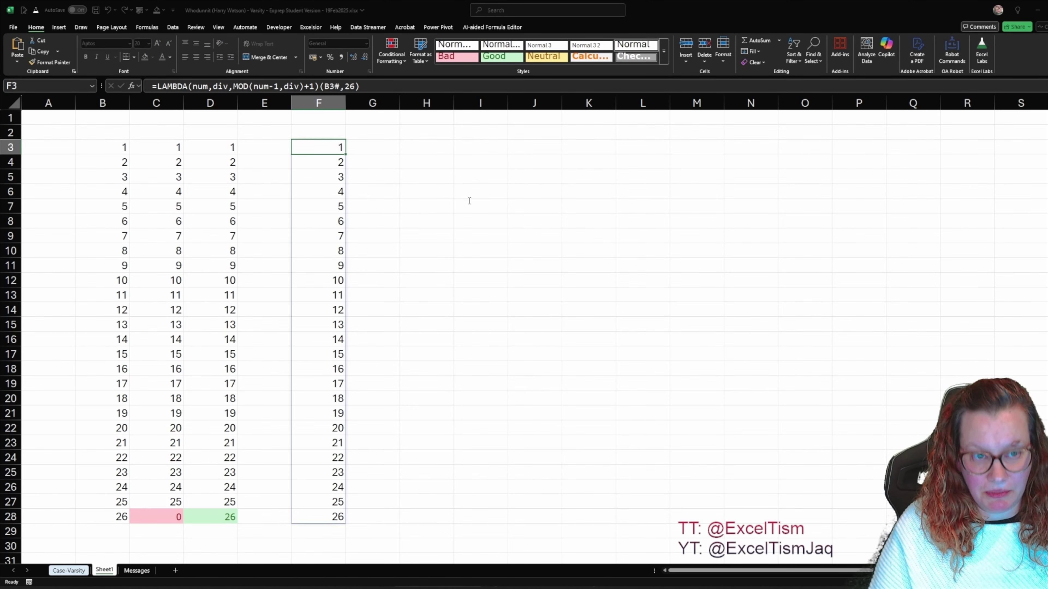
pyautogui.hotkey('ctrl', 'c')
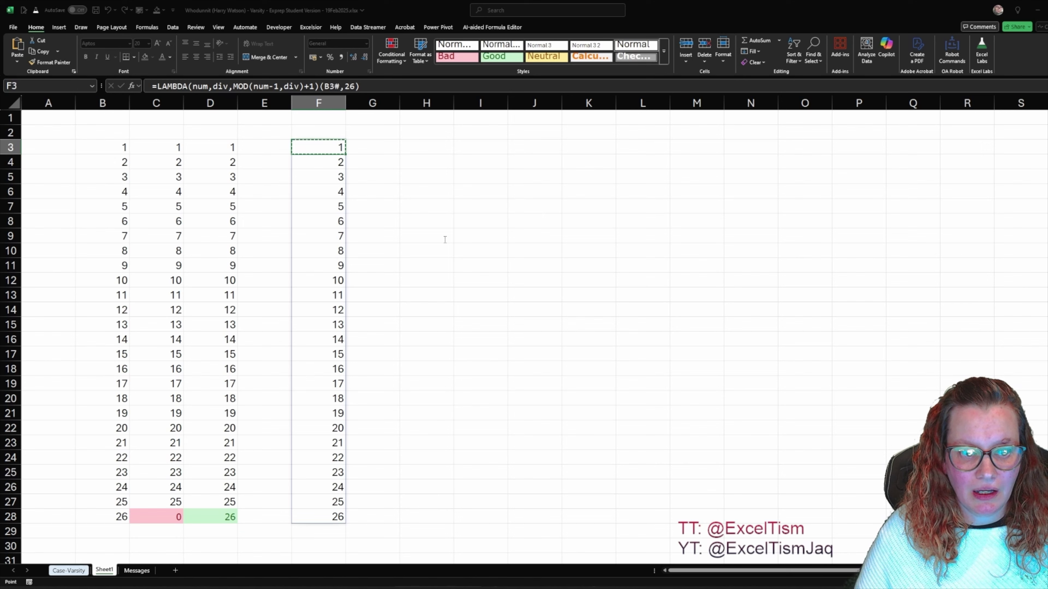
pyautogui.press('F2')
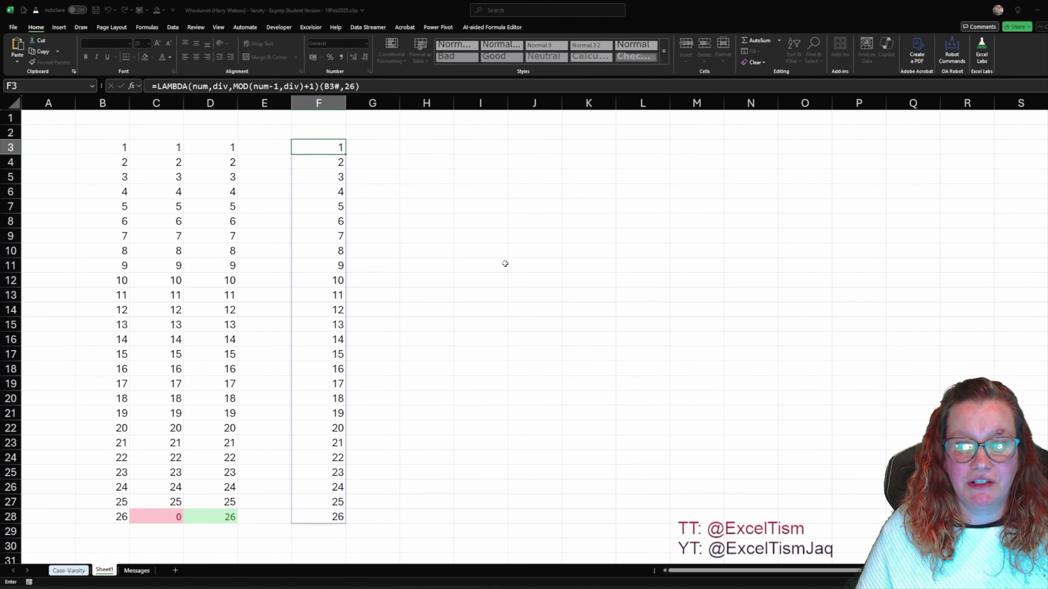
pyautogui.press('Escape')
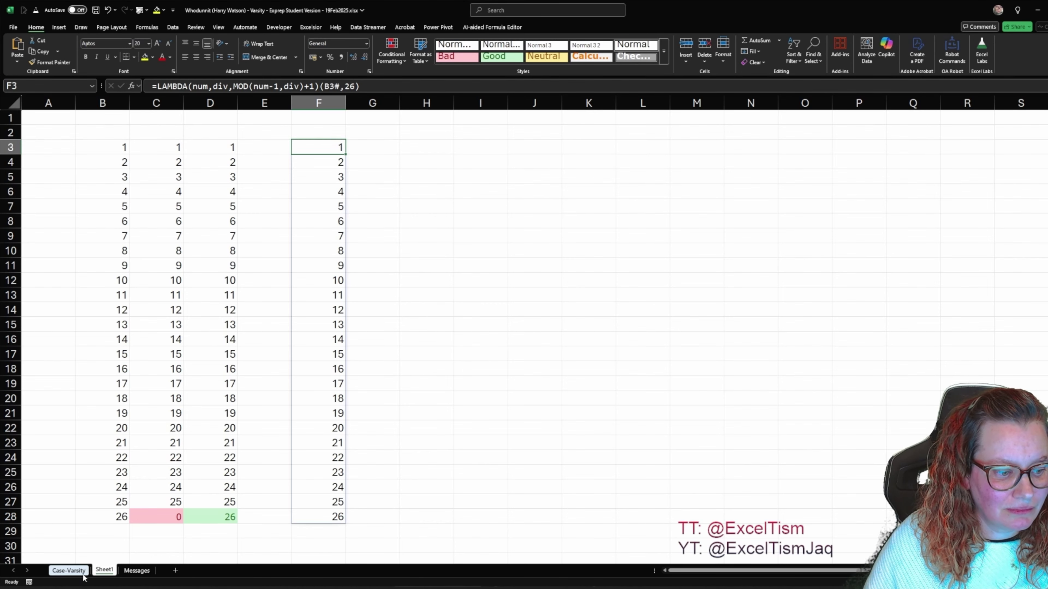
# On the Case-Varsity sheet, change the Level 4 example formula in M168 to =XMOD(L168,26).
pyautogui.click(70, 570)
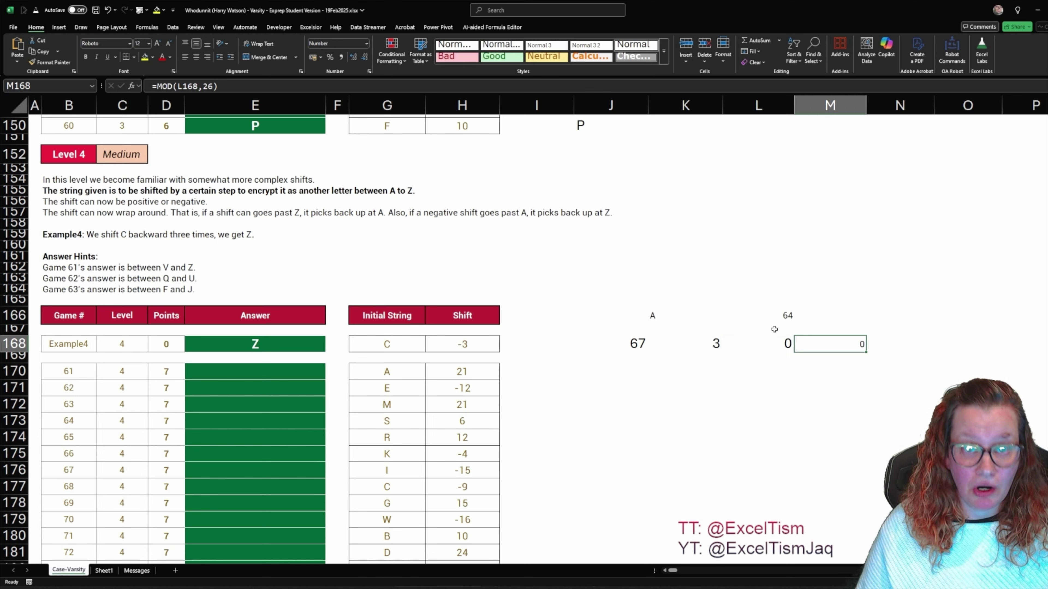
pyautogui.press('F2')
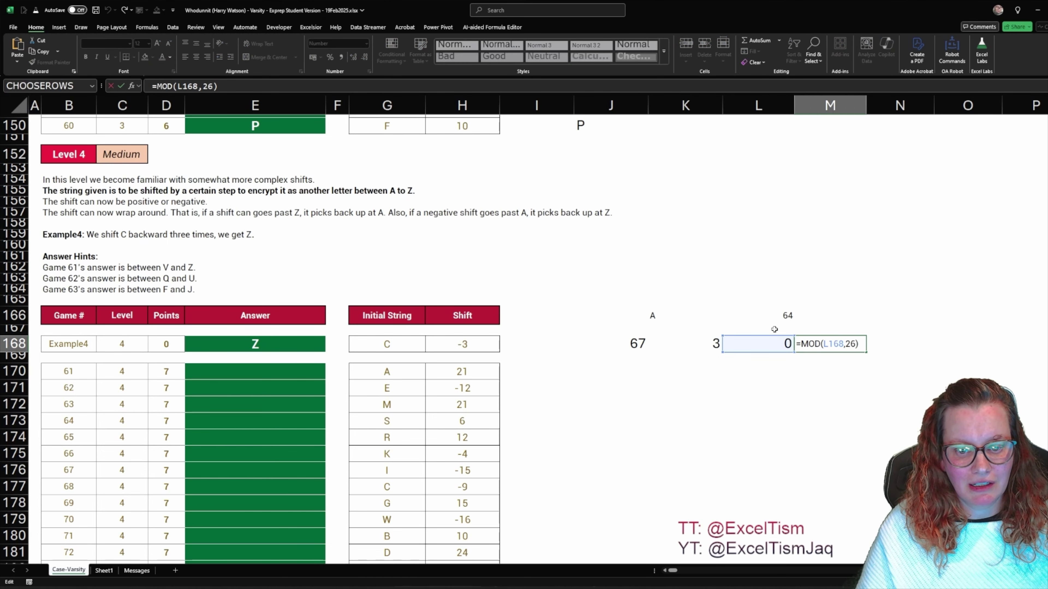
pyautogui.write('X')
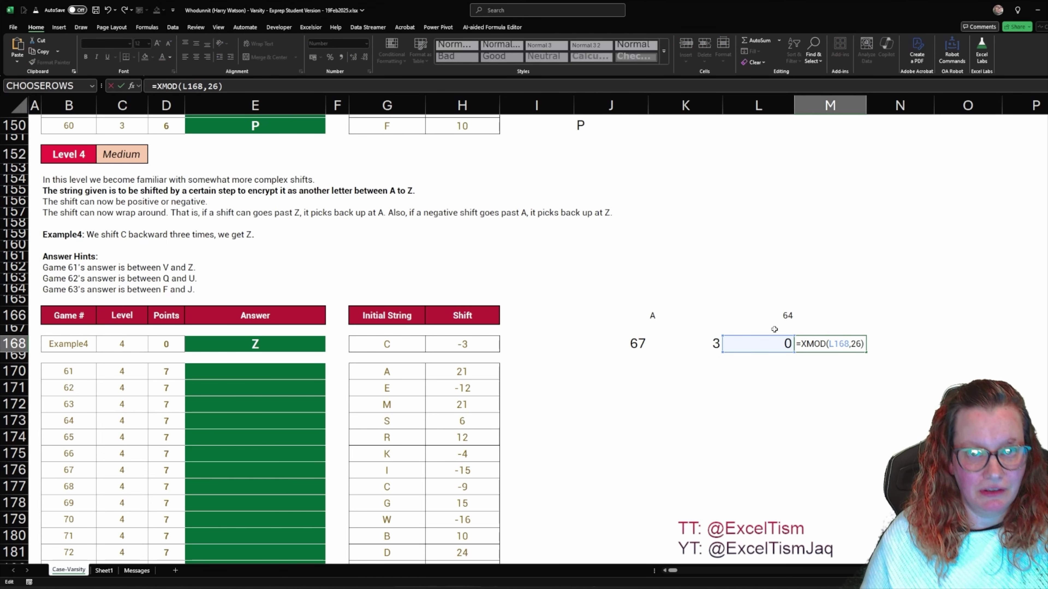
pyautogui.hotkey('ctrl', 'Return')
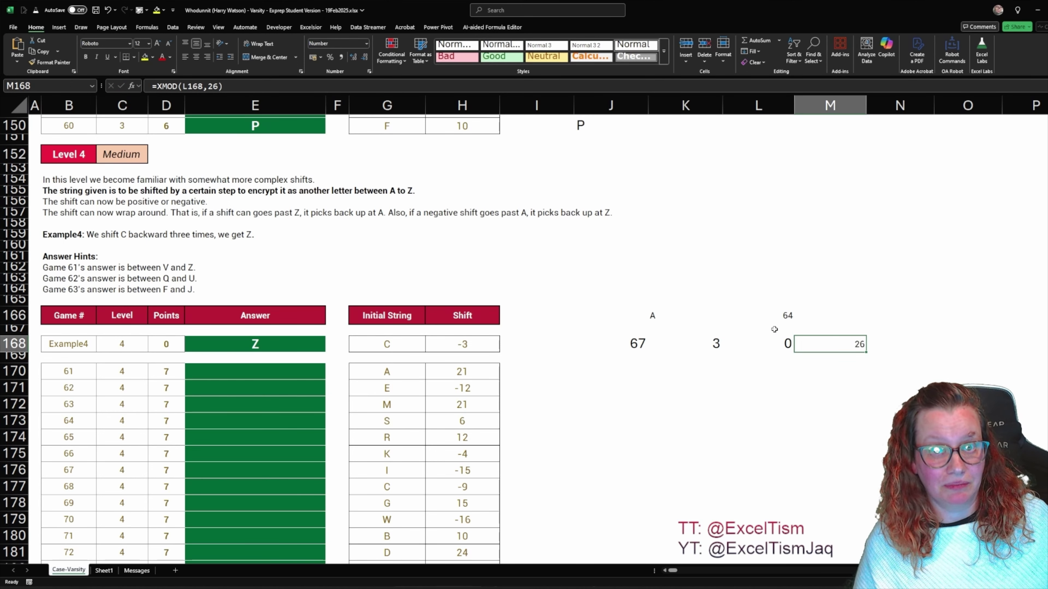
# Add the base offset back to the wrapped Level 4 example value in N168 with =M168+L166.
pyautogui.press('Right')
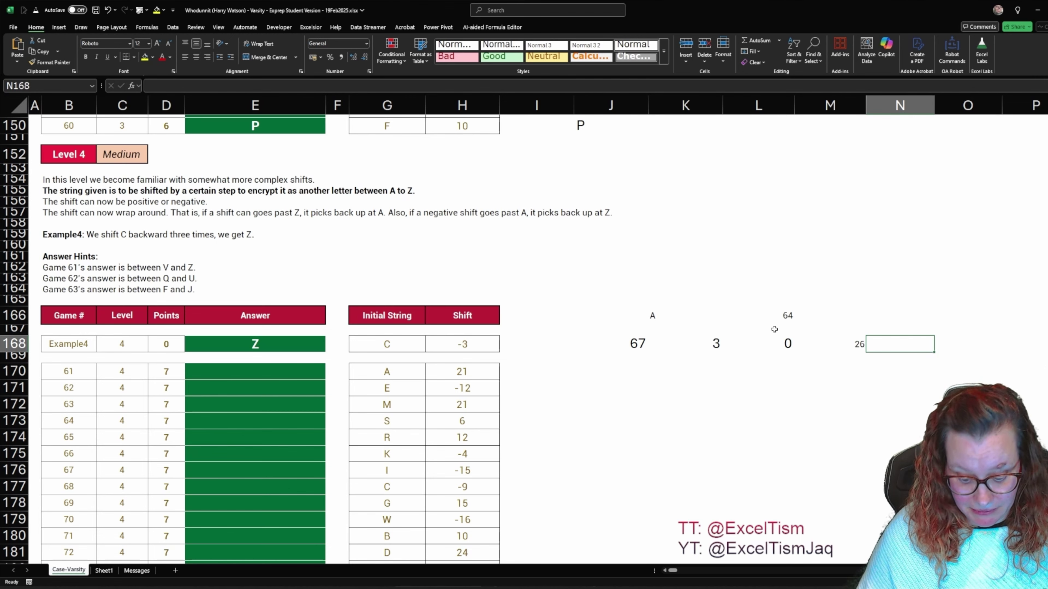
pyautogui.write('=')
pyautogui.press('Left')
pyautogui.write('+')
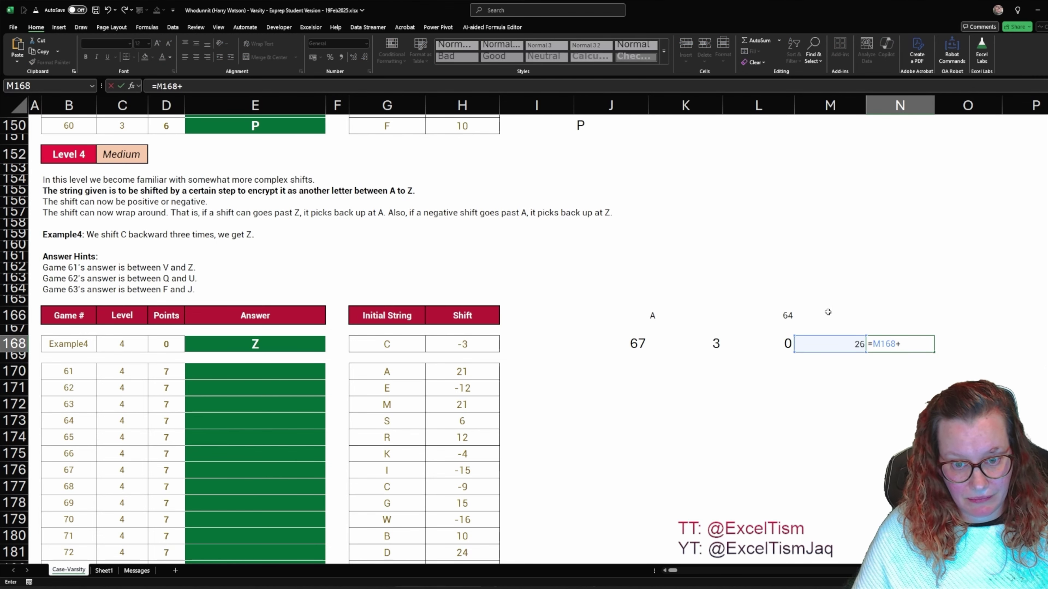
pyautogui.click(778, 317)
pyautogui.hotkey('ctrl', 'Return')
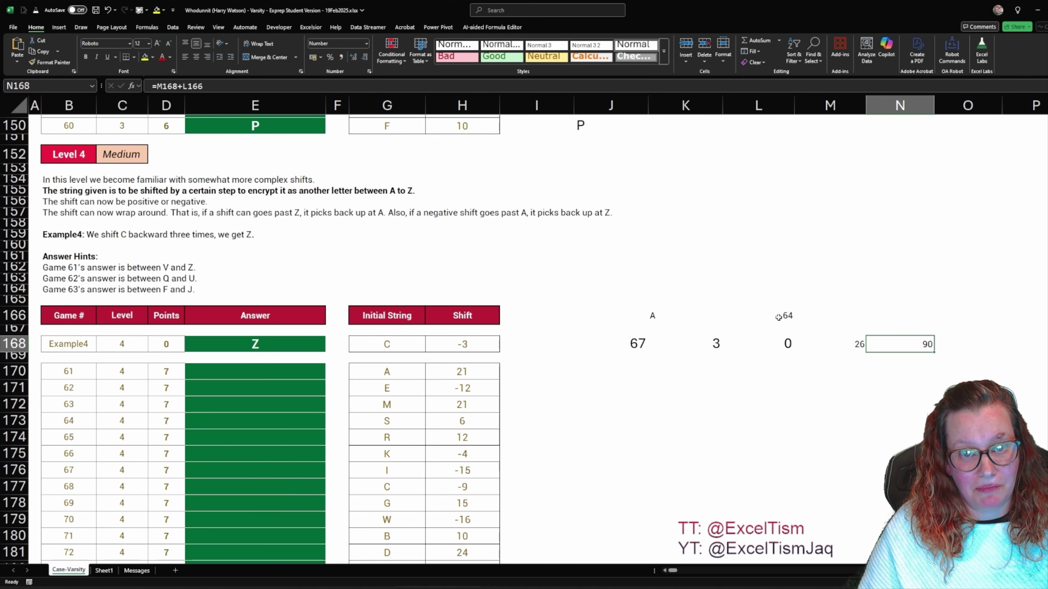
# Convert the Level 4 example code back to a letter in O168 with =UNICHAR(N168).
pyautogui.press('Right')
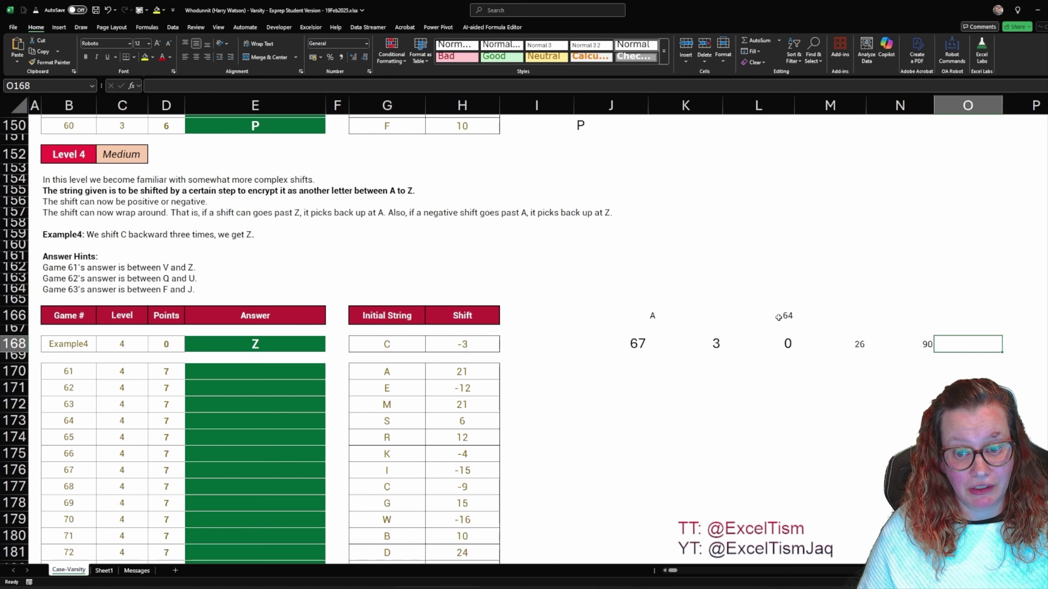
pyautogui.write('=unich')
pyautogui.press('Tab')
pyautogui.press('Left')
pyautogui.hotkey('ctrl', 'Return')
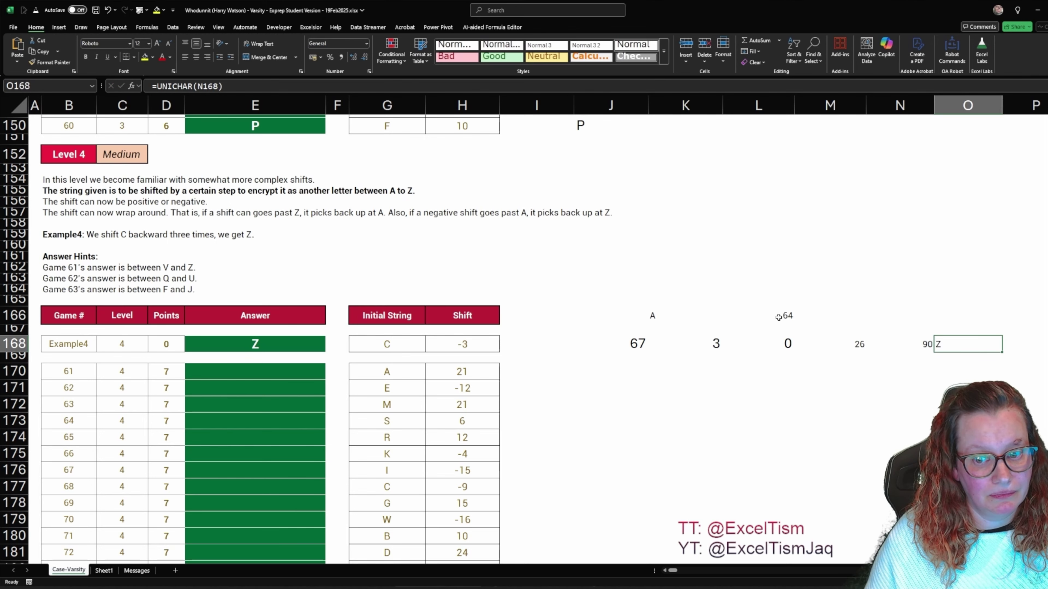
# Start the Game 61 answer in E170 by computing the letter's alphabet position with =UNICODE(G170)-64.
pyautogui.click(294, 342)
pyautogui.click(288, 372)
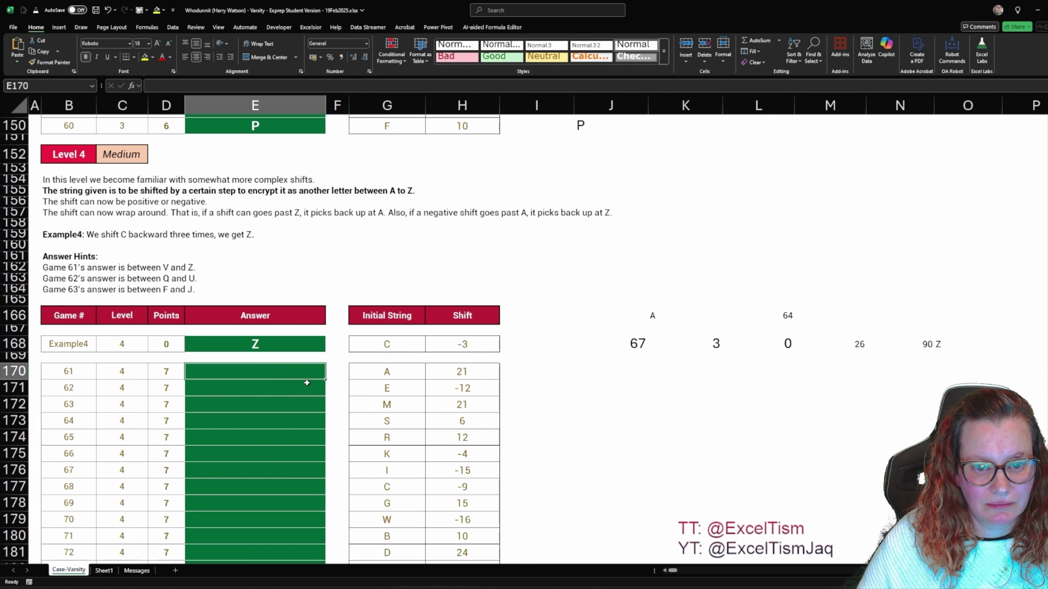
pyautogui.scroll(-5, 514, 388)
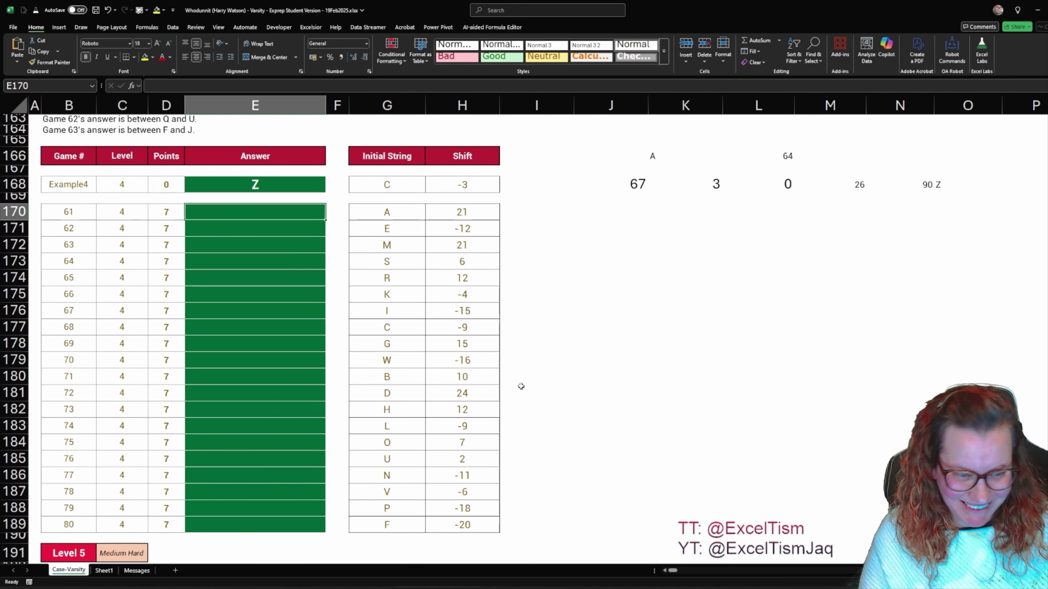
pyautogui.write('=unic')
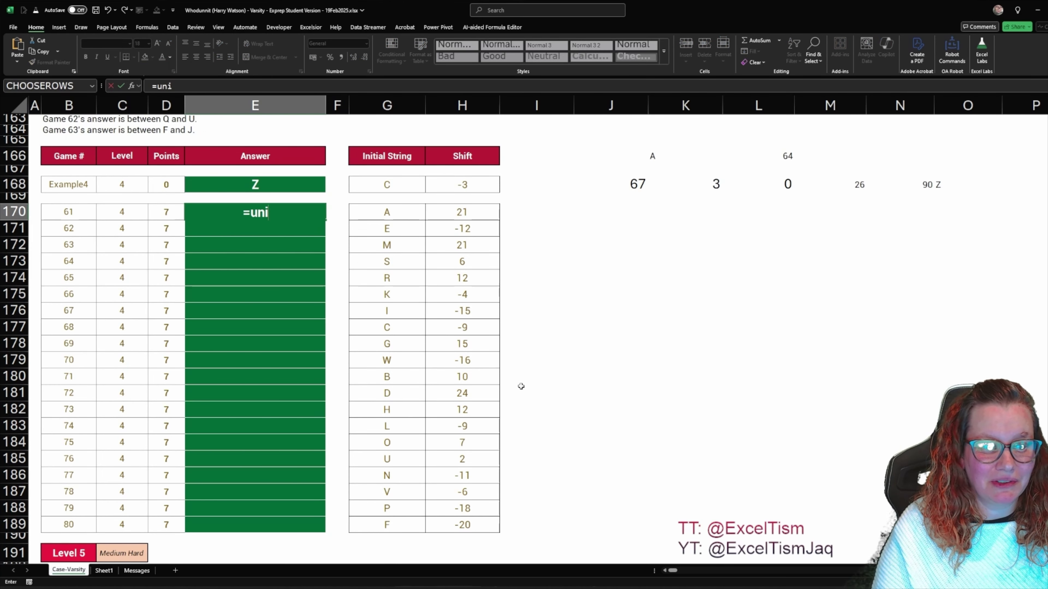
pyautogui.press('Tab')
pyautogui.press('Right')
pyautogui.press('Right')
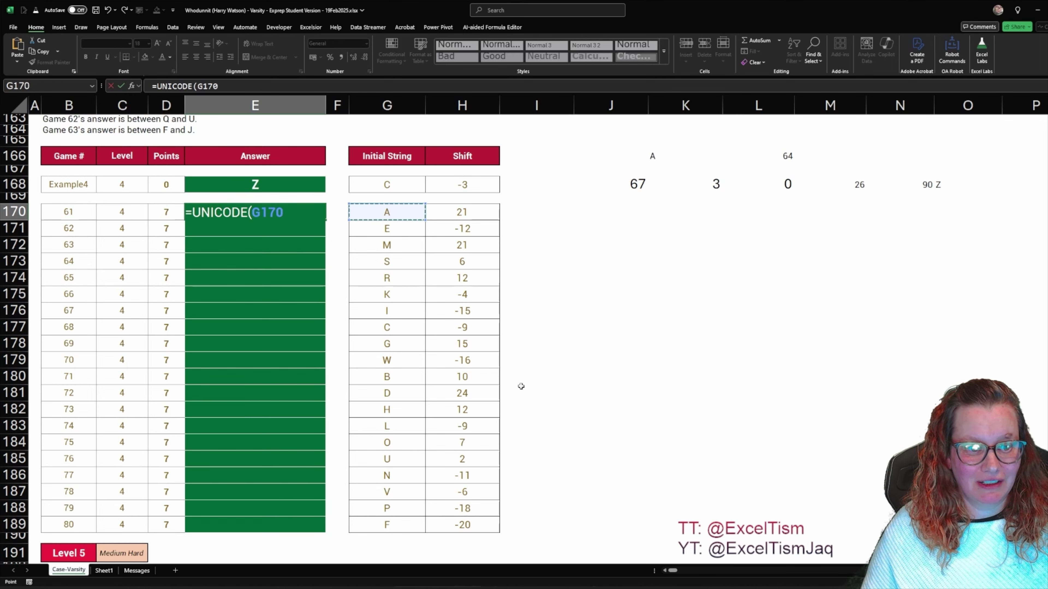
pyautogui.write(')')
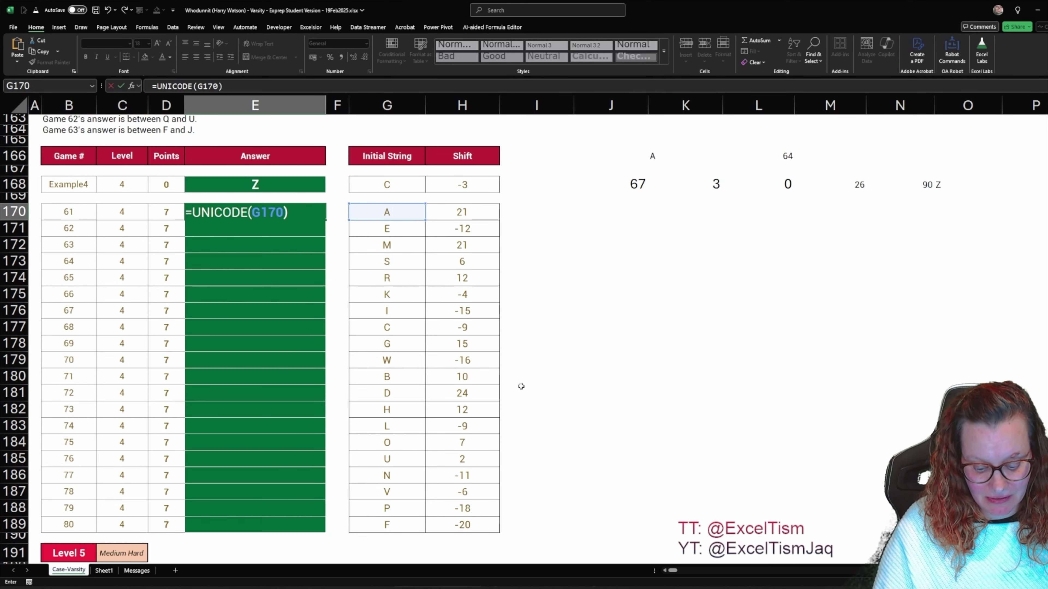
pyautogui.write('-64')
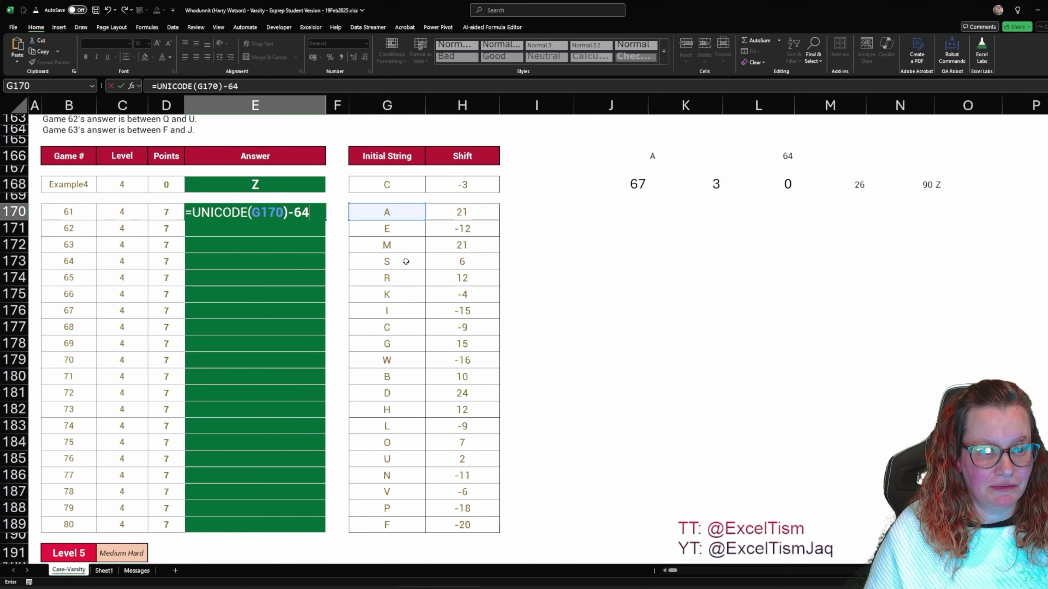
pyautogui.hotkey('ctrl', 'Return')
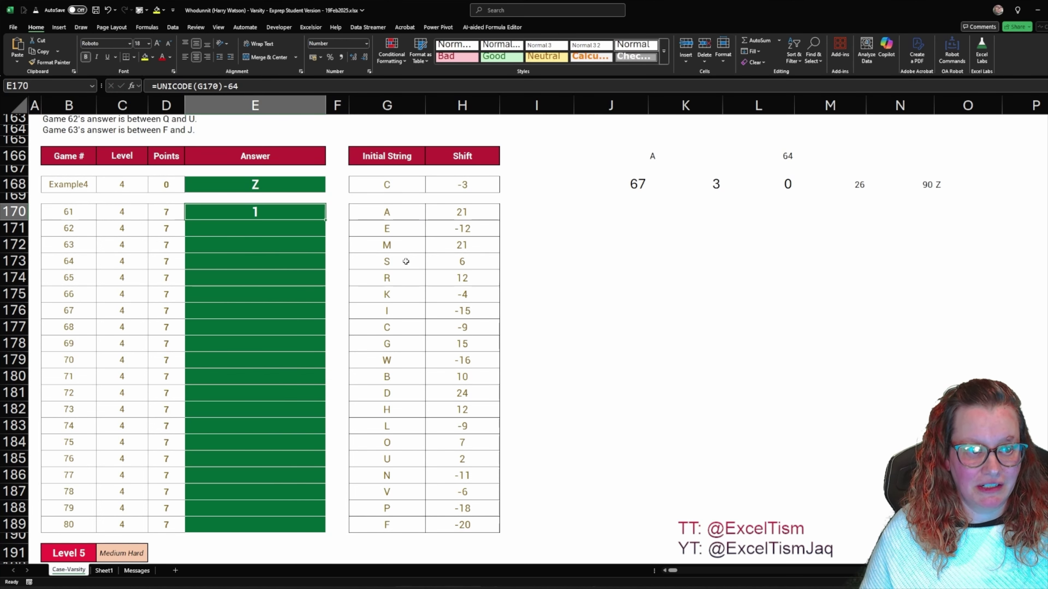
# Include the shift in the Game 61 formula, making E170 =UNICODE(G170)-64+H170.
pyautogui.press('F2')
pyautogui.write('+')
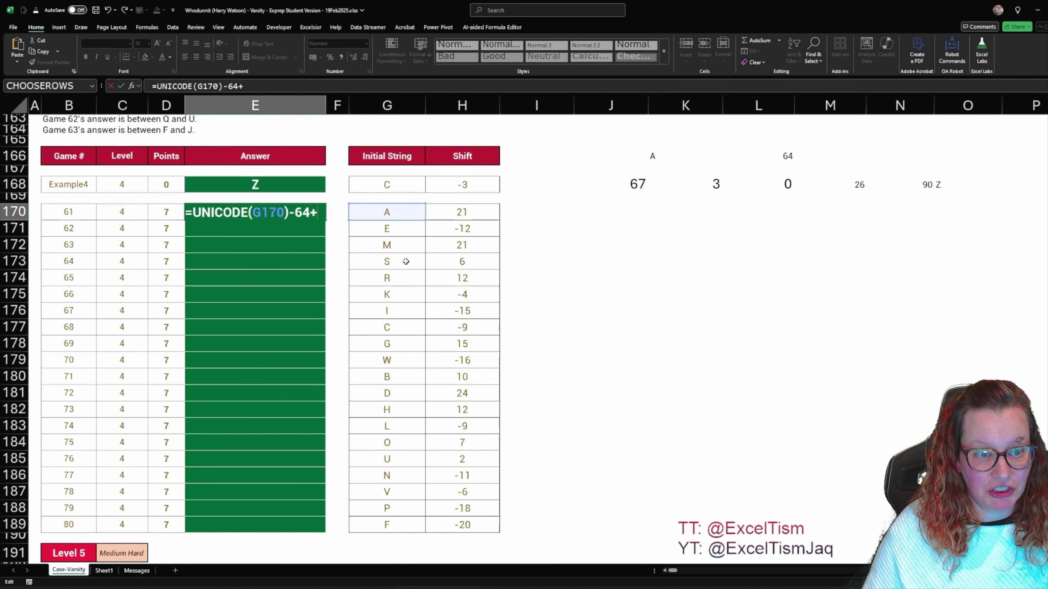
pyautogui.click(478, 215)
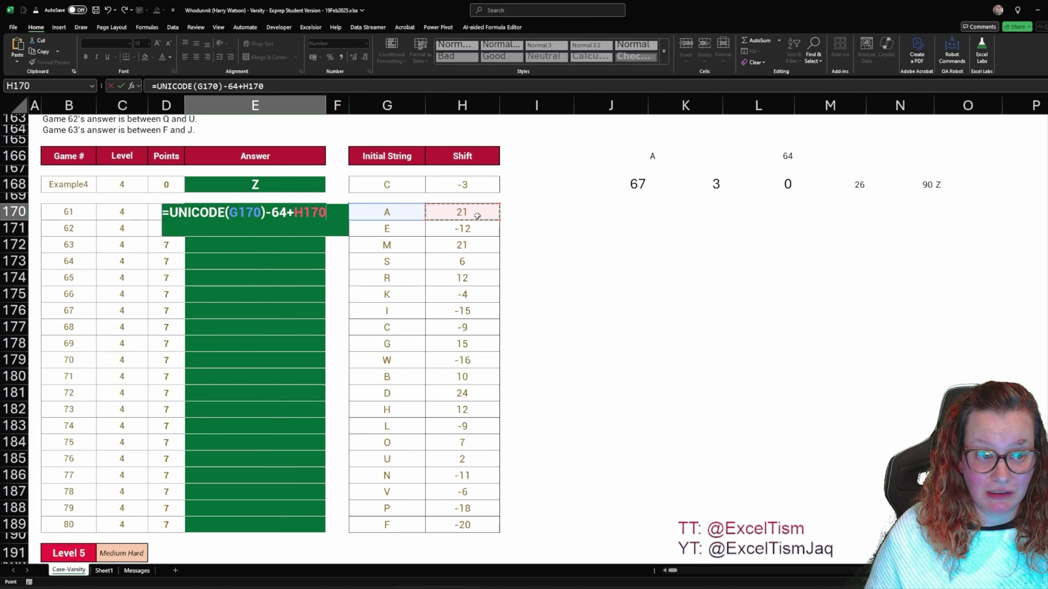
pyautogui.hotkey('ctrl', 'Return')
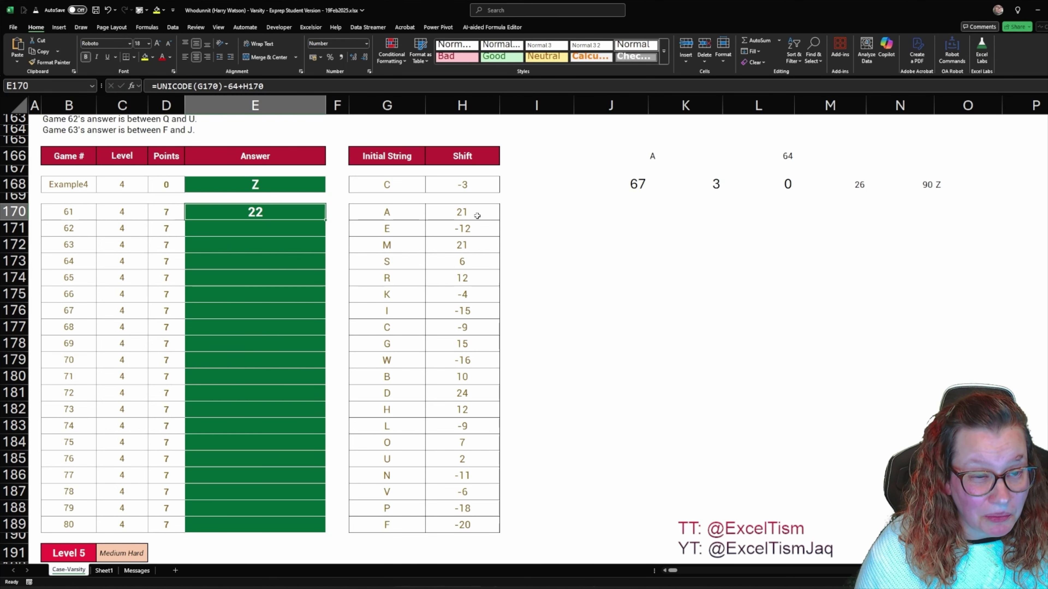
# Wrap the E170 calculation in XMOD with divisor 26 and add the offset back, making it =XMOD(UNICODE(G170)-64+H170,26)+64.
pyautogui.press('F2')
pyautogui.write('xmod(')
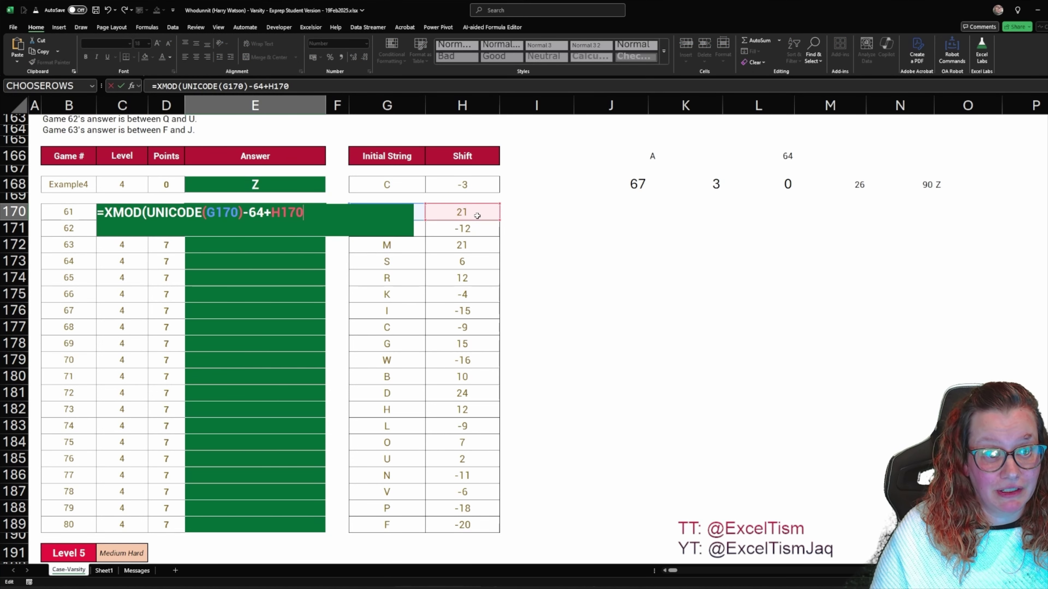
pyautogui.write('26')
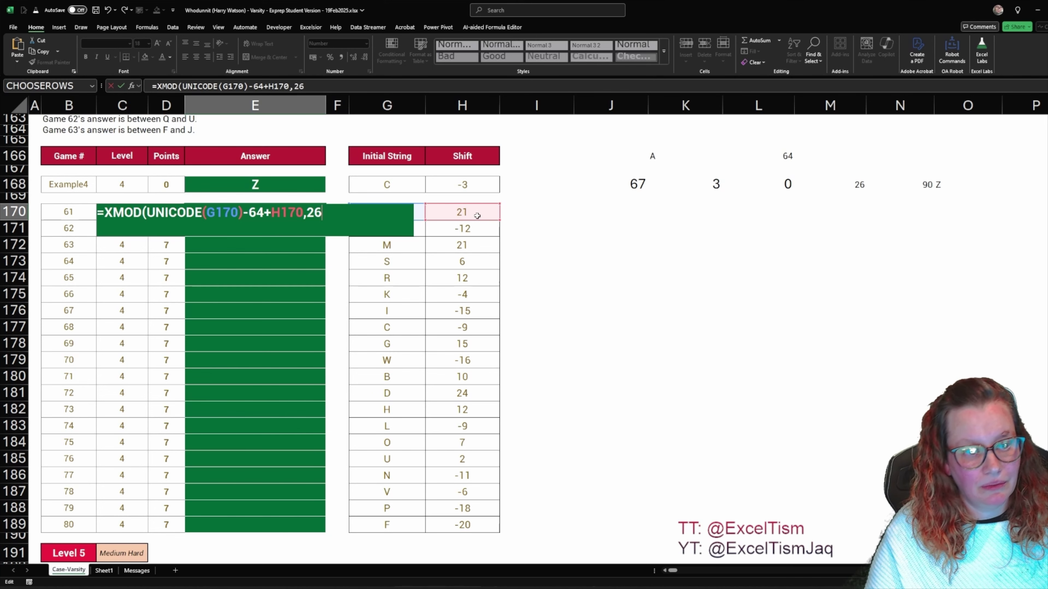
pyautogui.write(')+64')
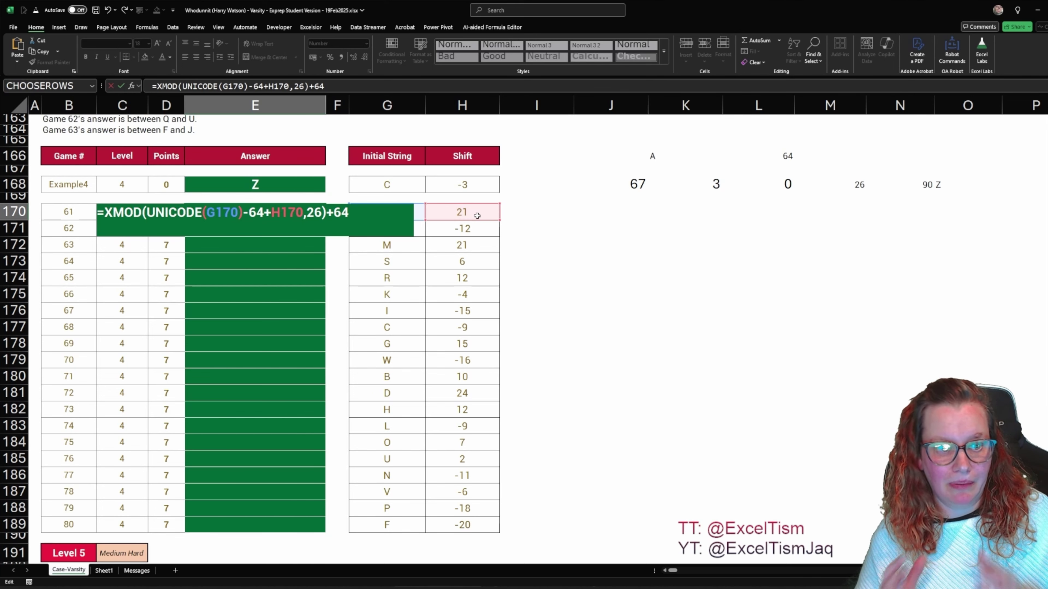
pyautogui.hotkey('ctrl', 'Return')
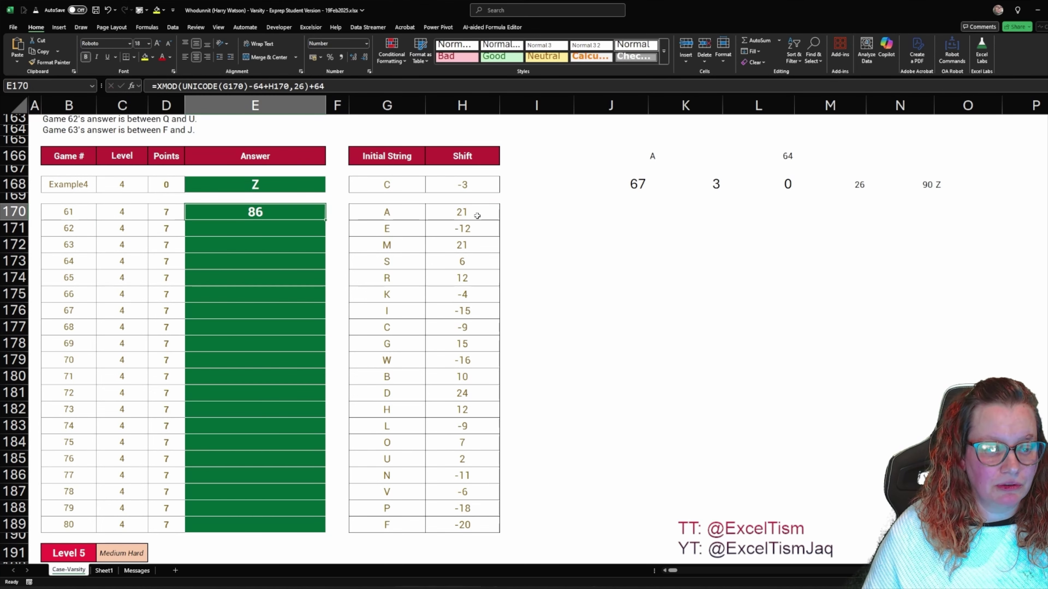
# Complete E170 as =UNICHAR(XMOD(UNICODE(G170)-64+H170,26)+64) and fill it down the Level 4 answers to E189.
pyautogui.press('F2')
pyautogui.write('unichar(')
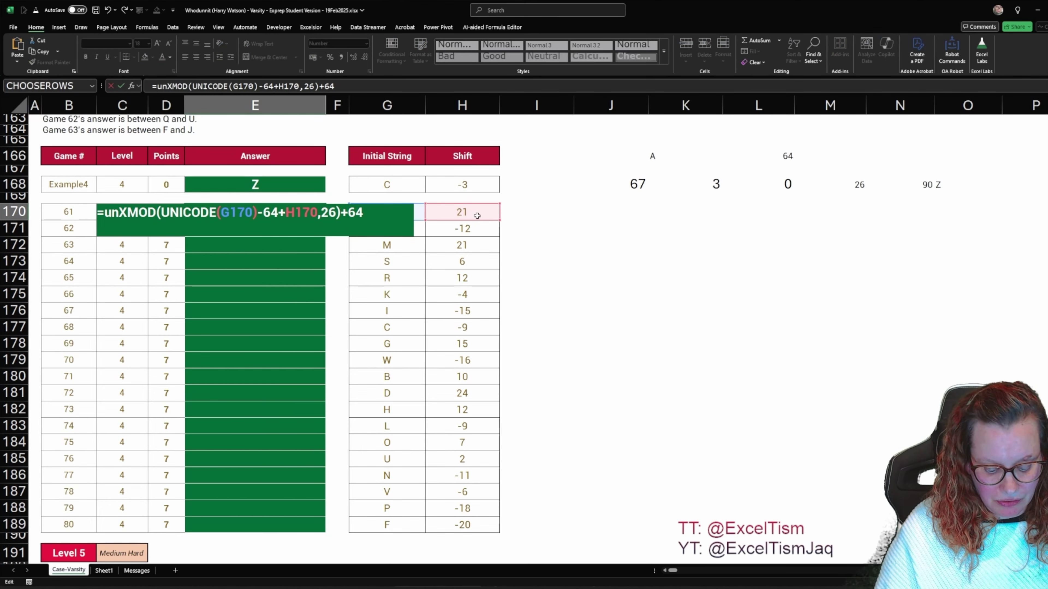
pyautogui.write(')')
pyautogui.hotkey('ctrl', 'Return')
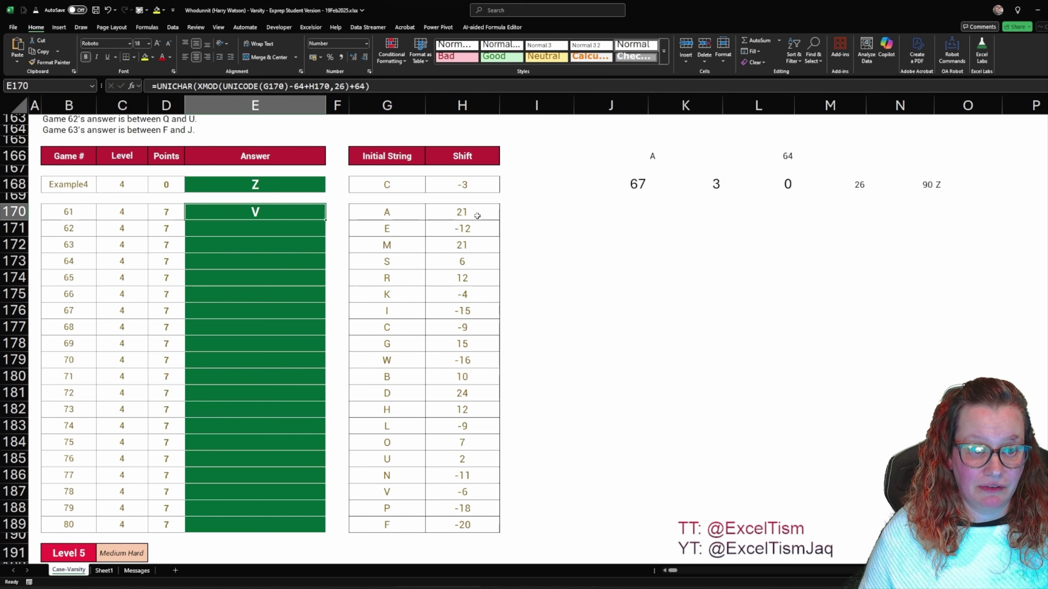
pyautogui.hotkey('alt', 'Tab')
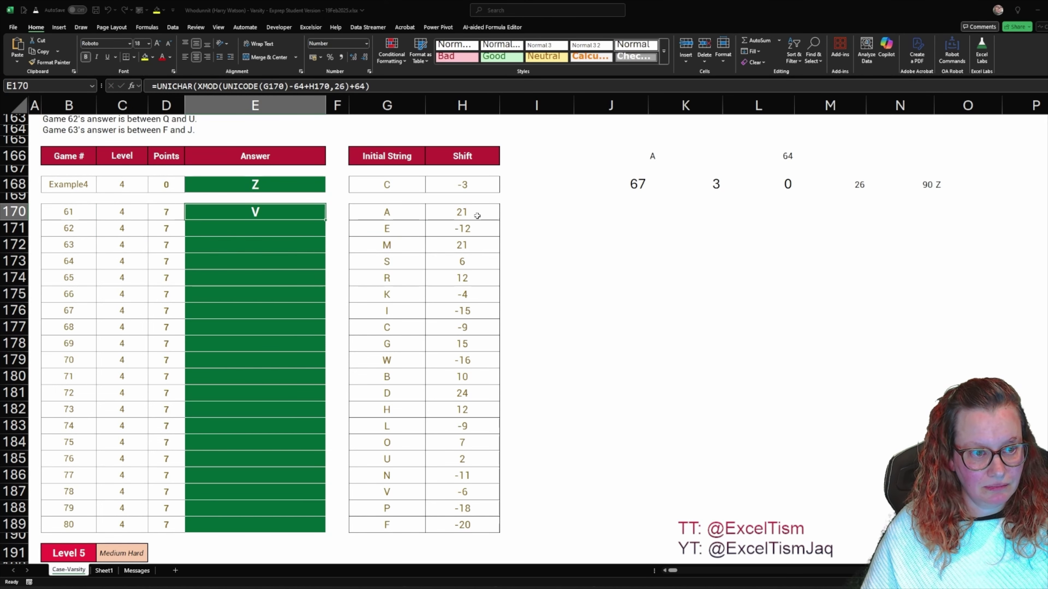
pyautogui.press('Return')
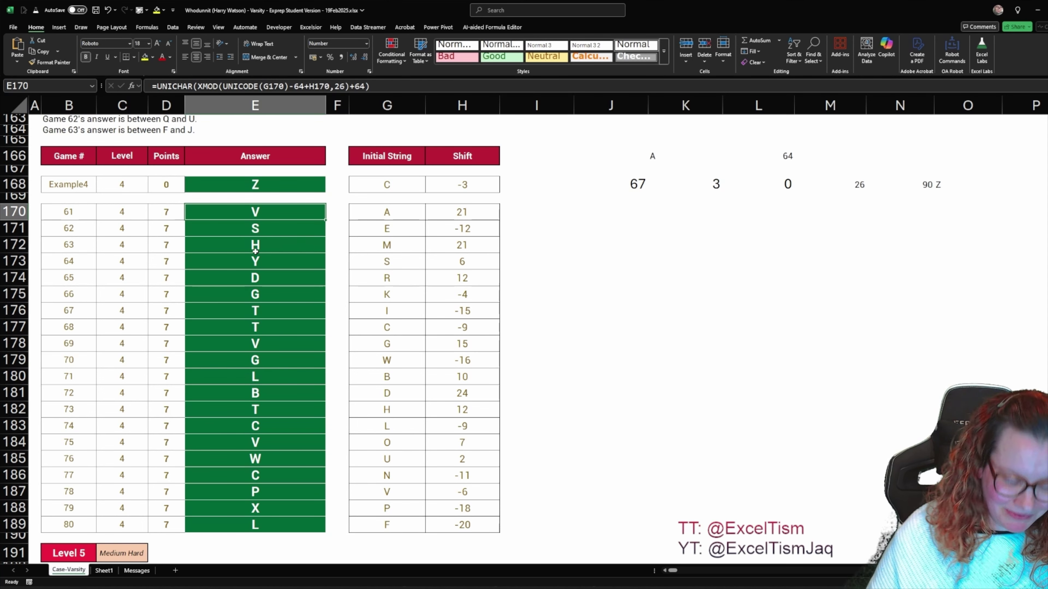
# Copy the Level 4 example's helper formulas in J168:O168 to the Level 5 example row, starting at J208.
pyautogui.scroll(-9, 637, 346)
pyautogui.click(637, 338)
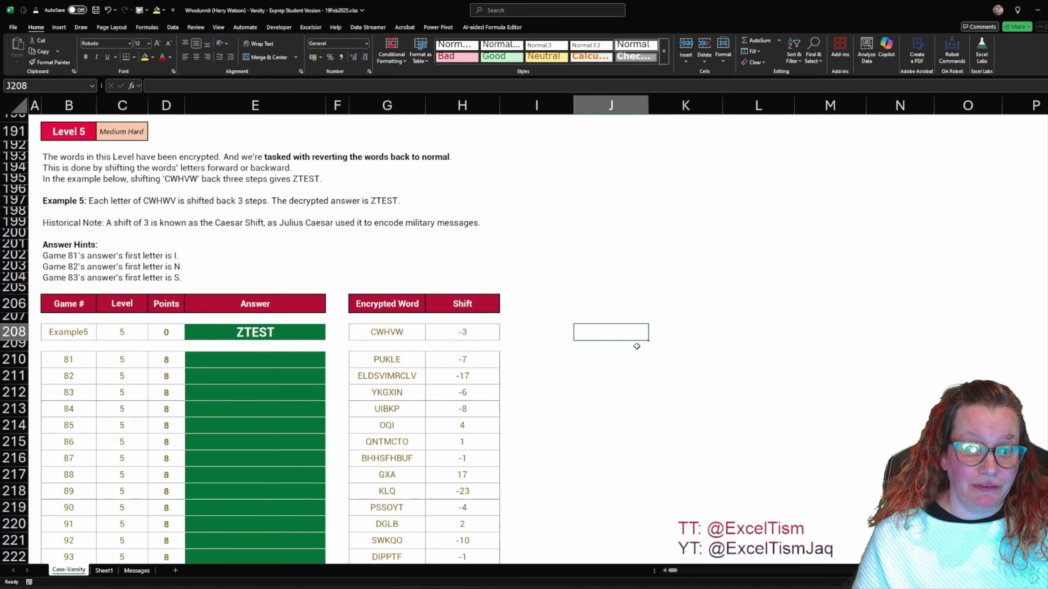
pyautogui.scroll(12, 697, 283)
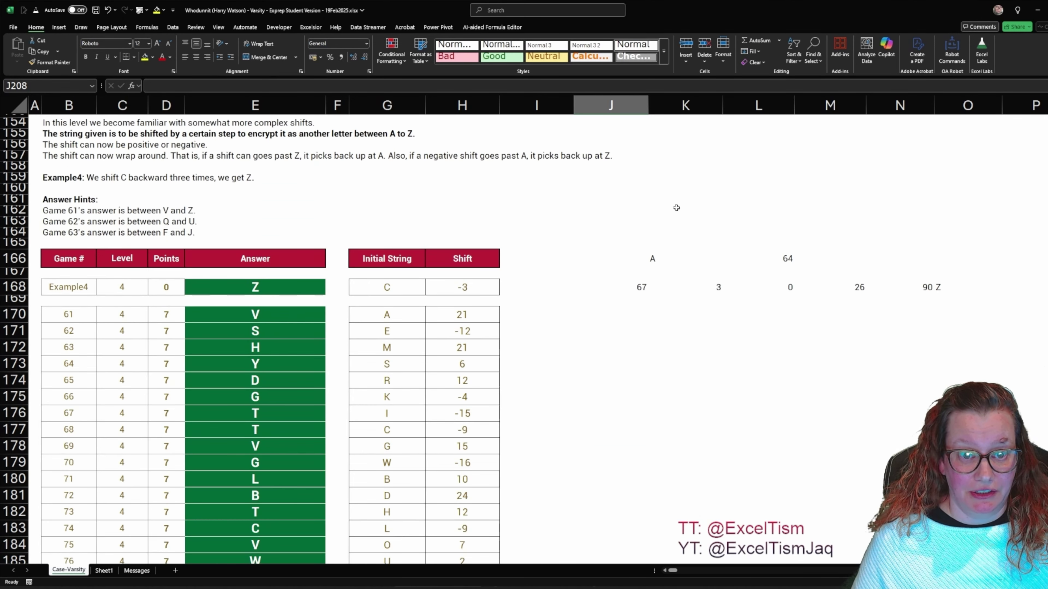
pyautogui.click(634, 290)
pyautogui.hotkey('ctrl', 'shift', 'Right')
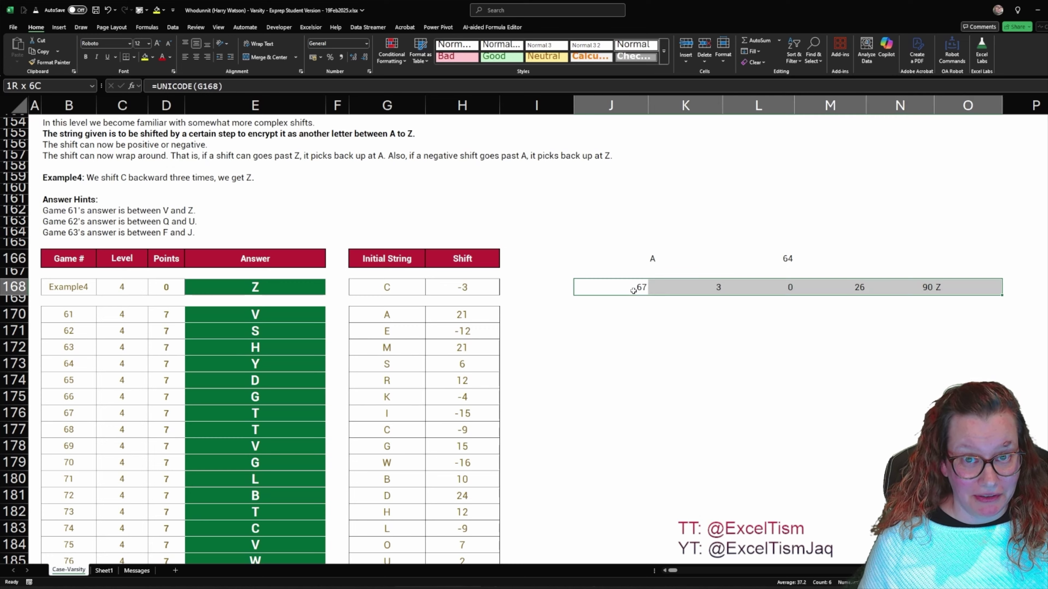
pyautogui.hotkey('ctrl', 'c')
pyautogui.scroll(-8, 589, 493)
pyautogui.scroll(-2, 589, 493)
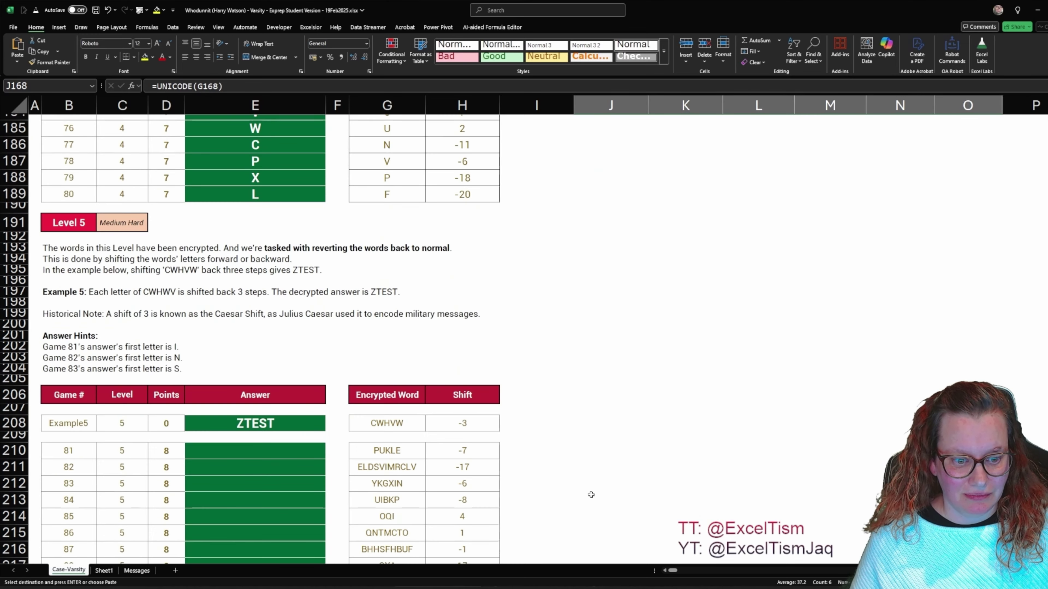
pyautogui.click(596, 419)
pyautogui.hotkey('ctrl', 'v')
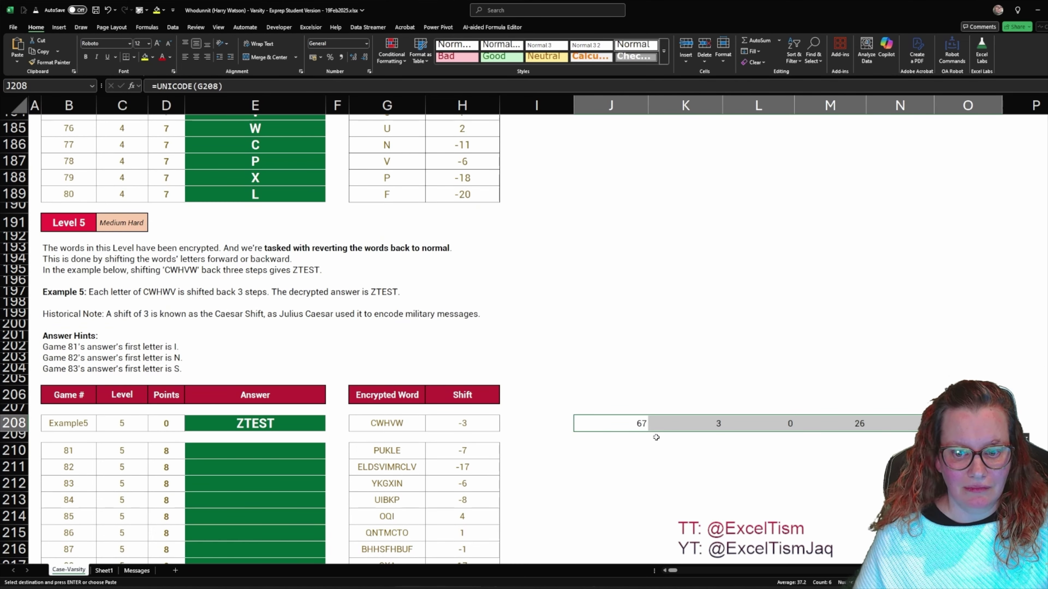
# Bring the Level 5 example's encrypted word into I208 with =G208.
pyautogui.scroll(-4, 656, 437)
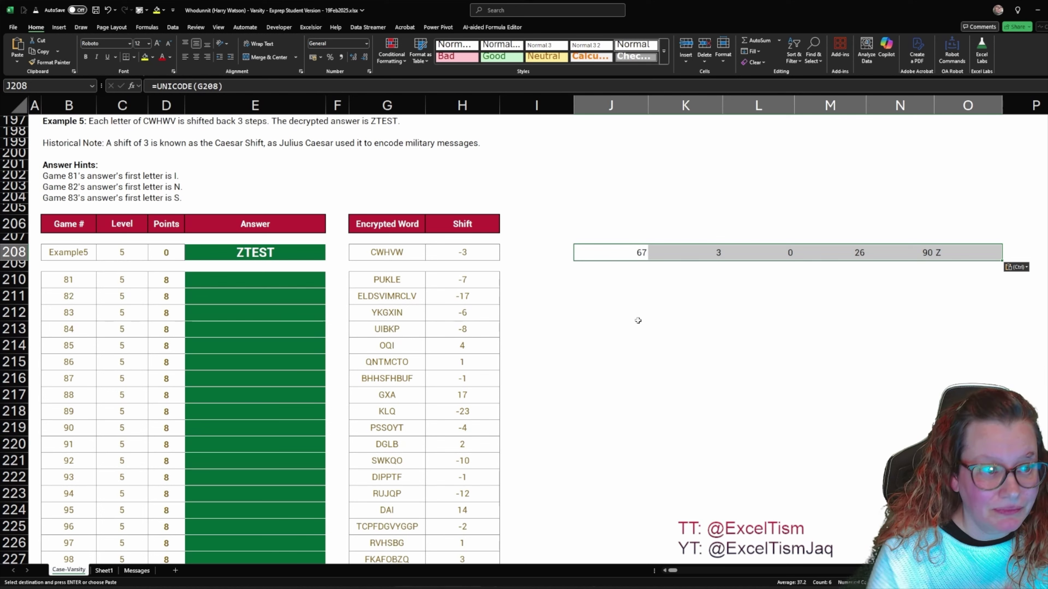
pyautogui.click(411, 253)
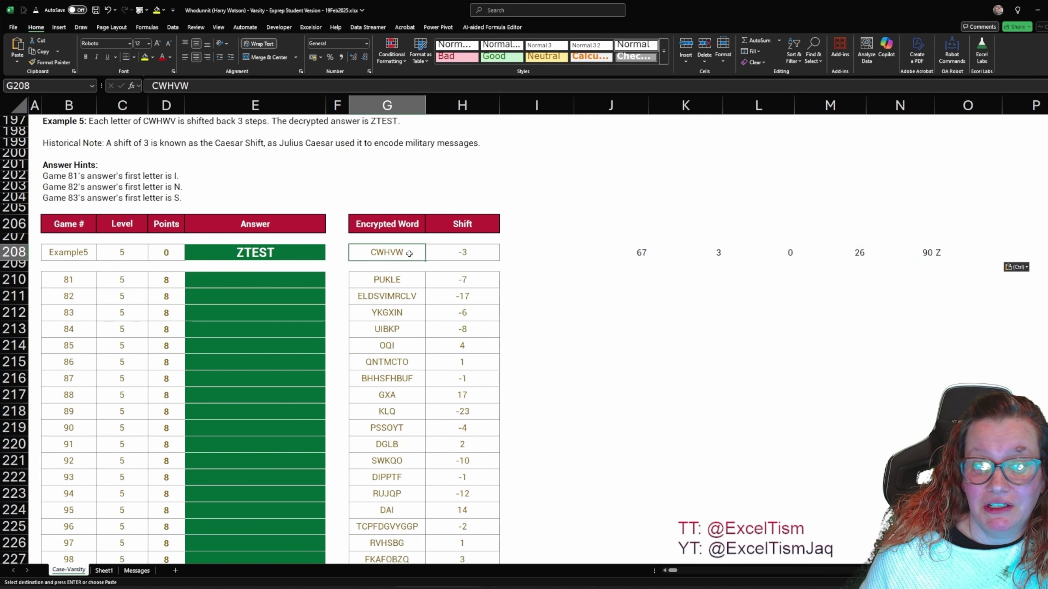
pyautogui.scroll(2, 526, 295)
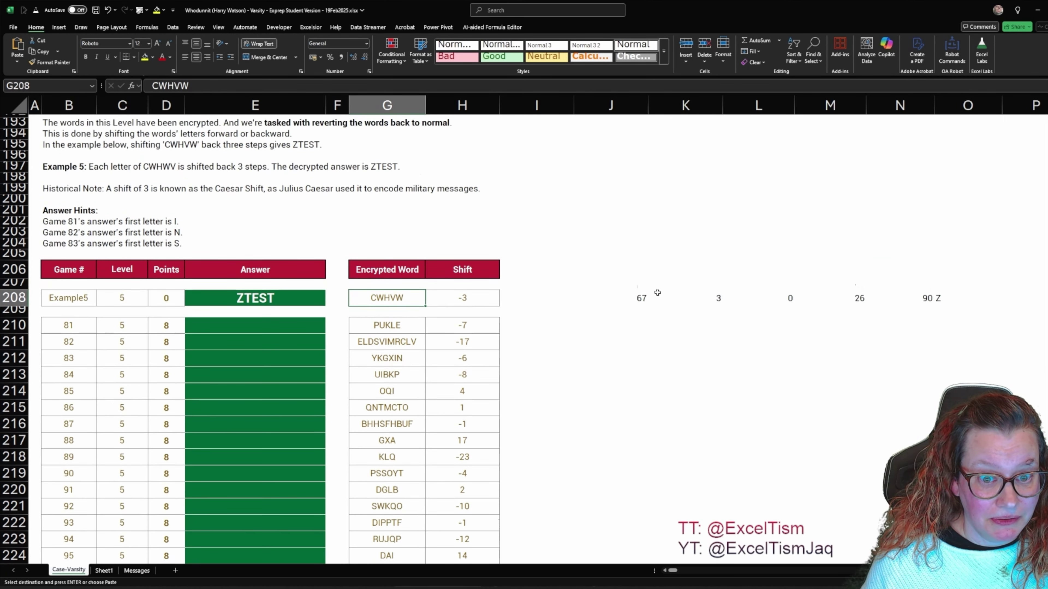
pyautogui.click(646, 303)
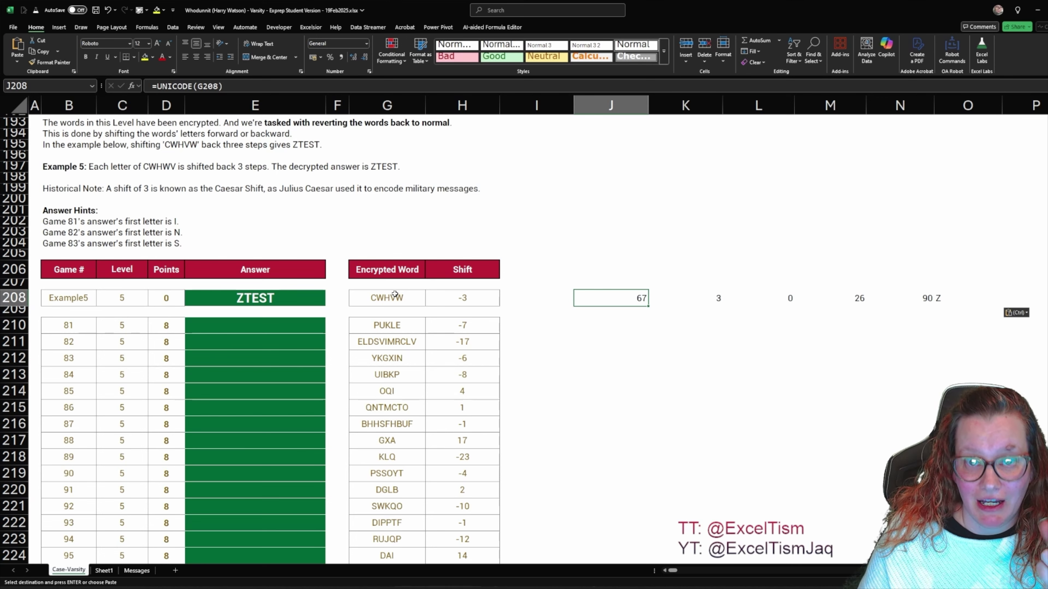
pyautogui.click(551, 303)
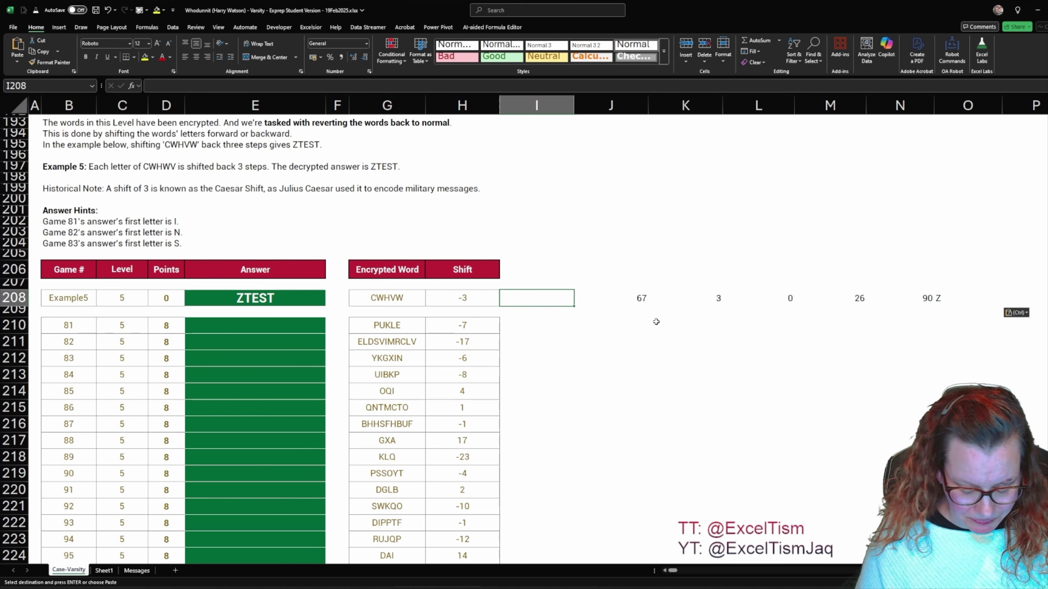
pyautogui.click(521, 295)
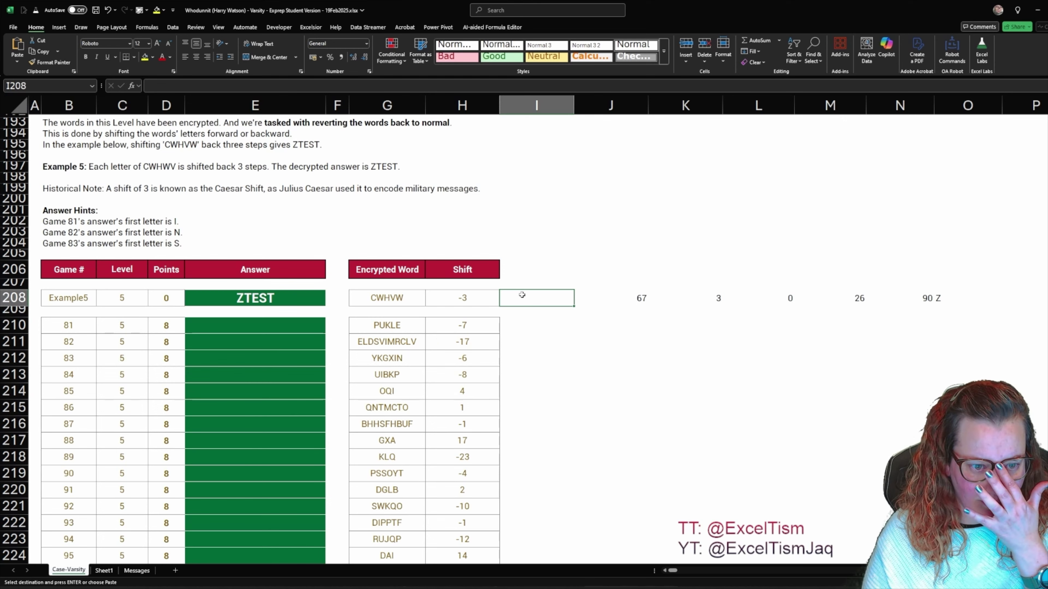
pyautogui.write('=')
pyautogui.press('Left')
pyautogui.press('Left')
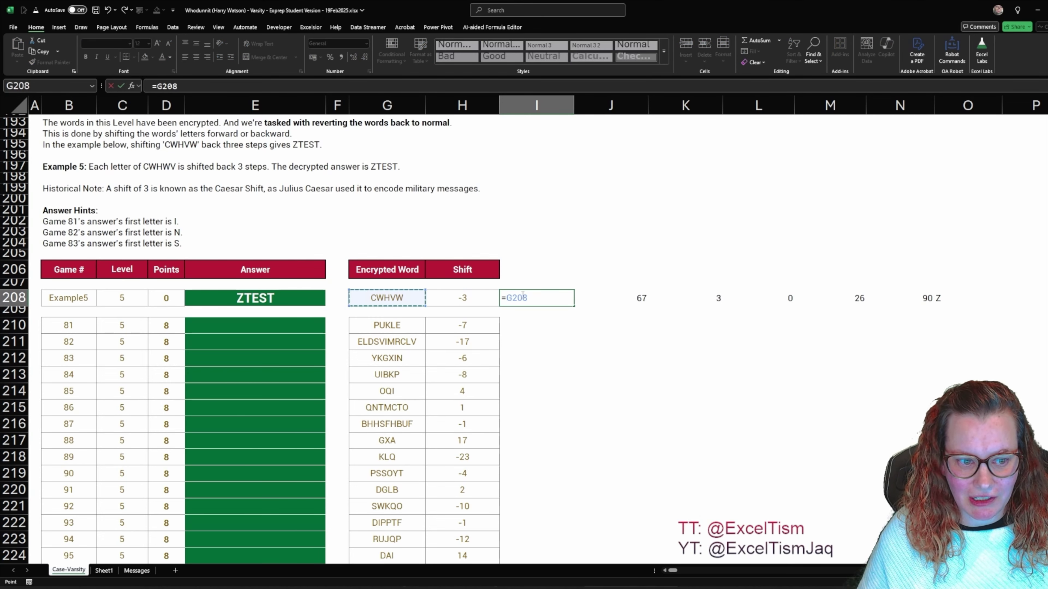
pyautogui.press('Return')
# Point the example's UNICODE formula at the helper cell beside it, making J208 =UNICODE(I208).
pyautogui.press('Right')
pyautogui.press('Right')
pyautogui.press('Left')
pyautogui.write('=UNICODE(')
pyautogui.press('Left')
pyautogui.press('Left')
pyautogui.press('Left')
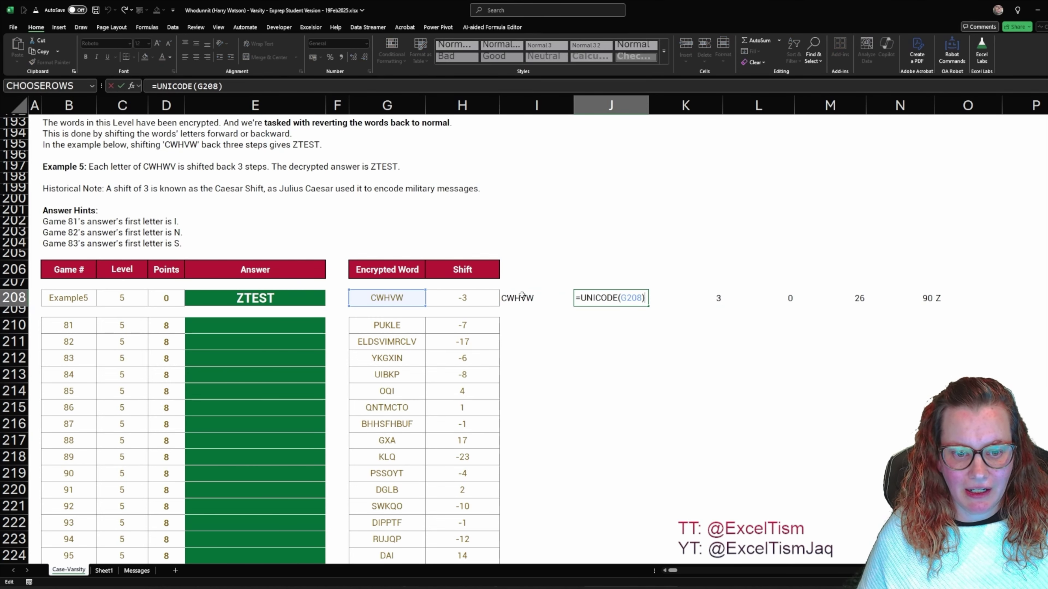
pyautogui.write(')')
pyautogui.press('Right')
pyautogui.press('Right')
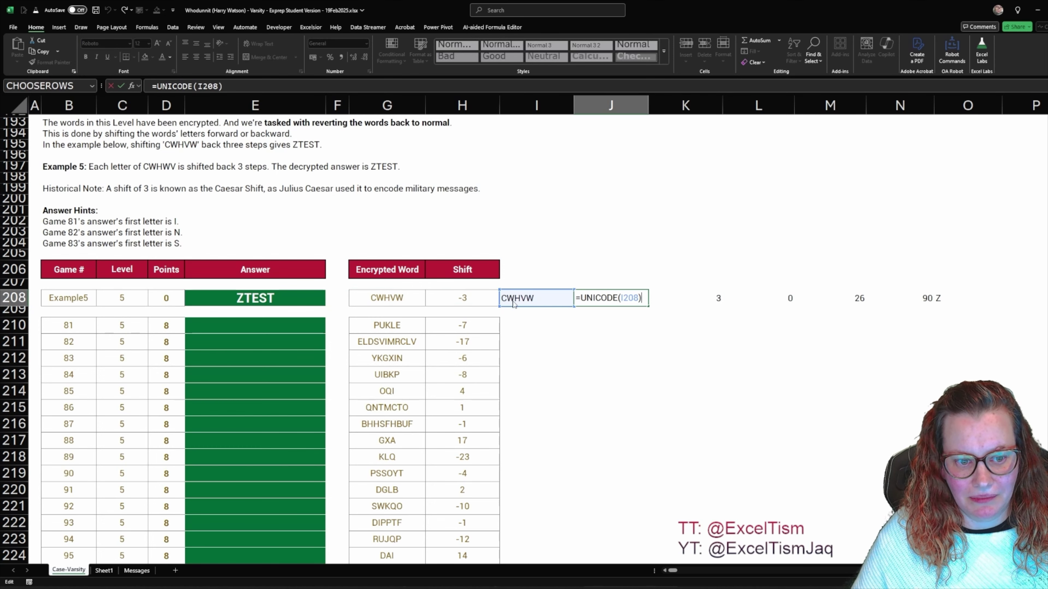
pyautogui.hotkey('ctrl', 'Return')
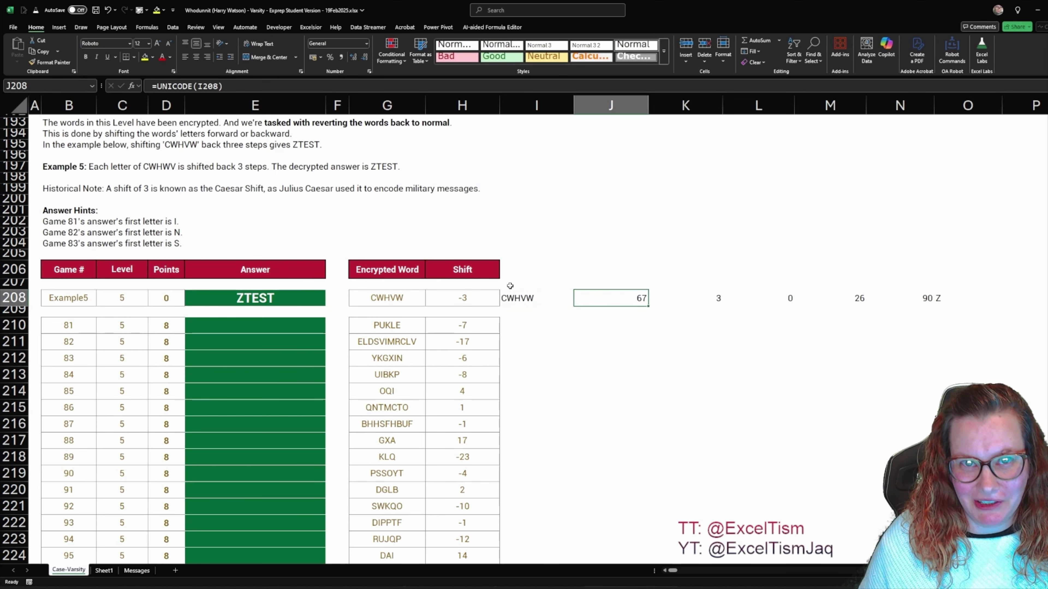
# Replace the I208 formula with the encrypted word's length, =LEN(G208).
pyautogui.click(517, 296)
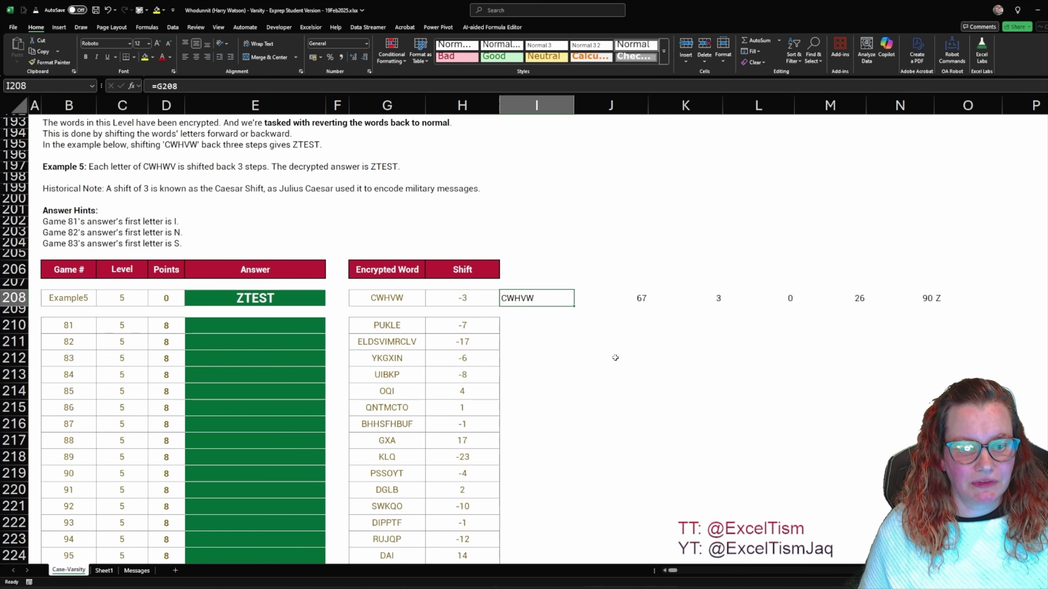
pyautogui.press('F2')
pyautogui.press('BackSpace')
pyautogui.press('BackSpace')
pyautogui.press('BackSpace')
pyautogui.press('BackSpace')
pyautogui.write('len(')
pyautogui.press('Left')
pyautogui.press('Left')
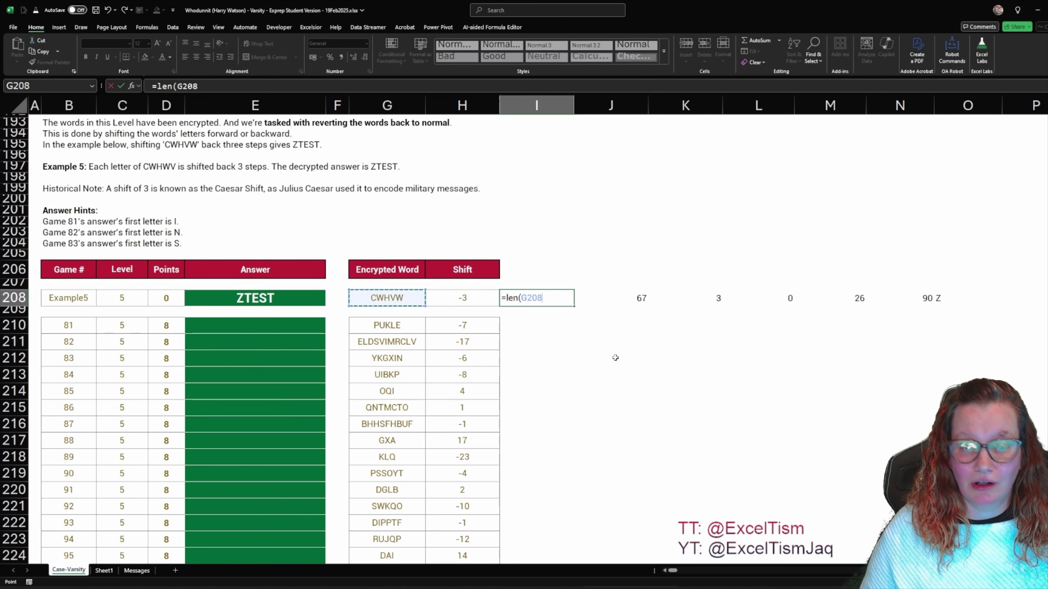
pyautogui.hotkey('ctrl', 'Return')
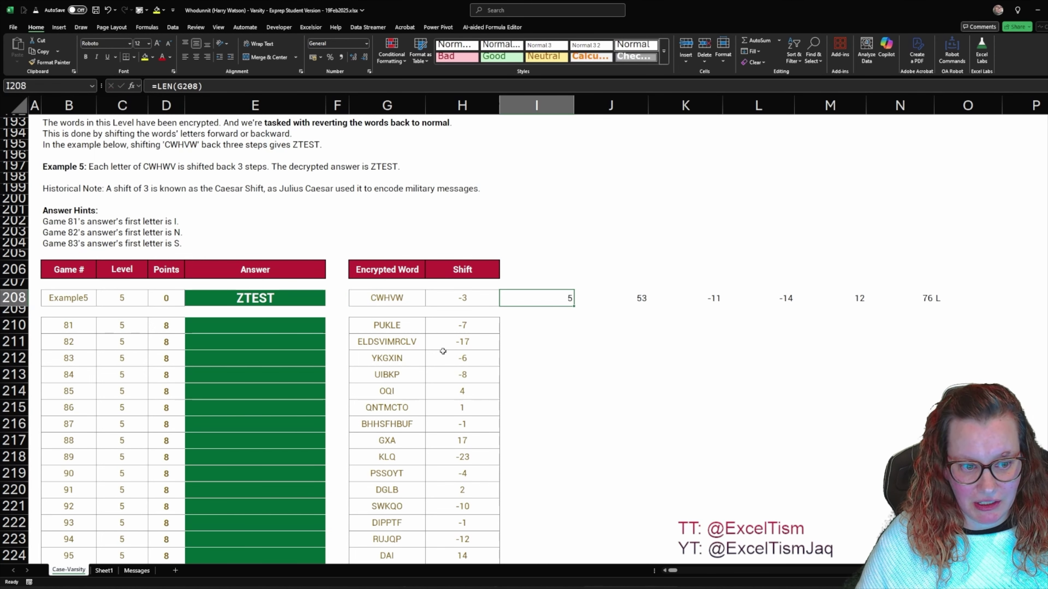
# Wrap the length in SEQUENCE so that I208 becomes =SEQUENCE(LEN(G208)).
pyautogui.scroll(-2, 394, 338)
pyautogui.scroll(-3, 394, 338)
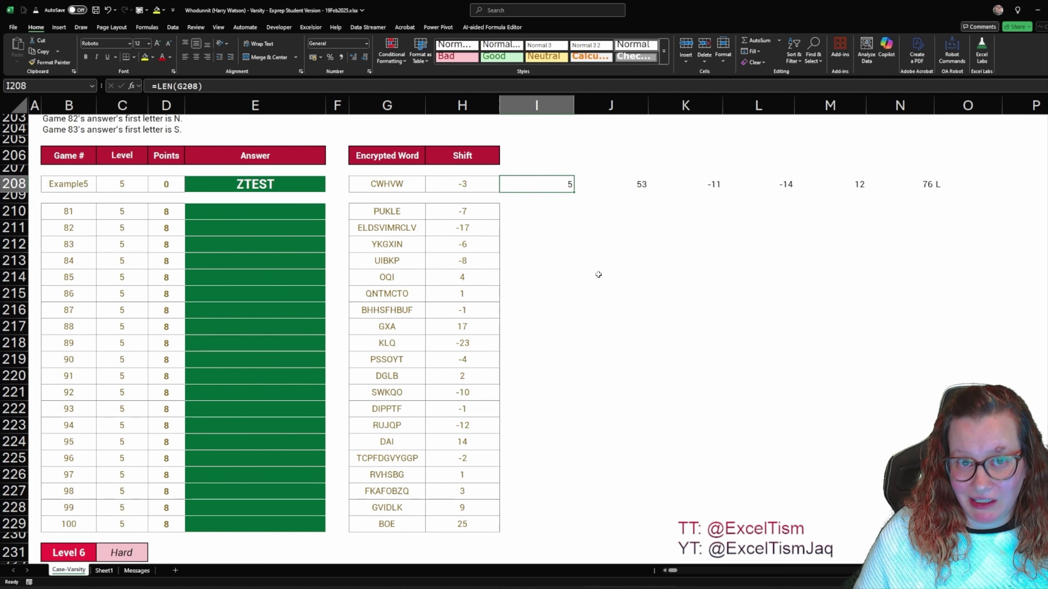
pyautogui.press('F2')
pyautogui.press('Home')
pyautogui.press('Right')
pyautogui.write('seq')
pyautogui.press('Tab')
pyautogui.press('End')
pyautogui.write(')')
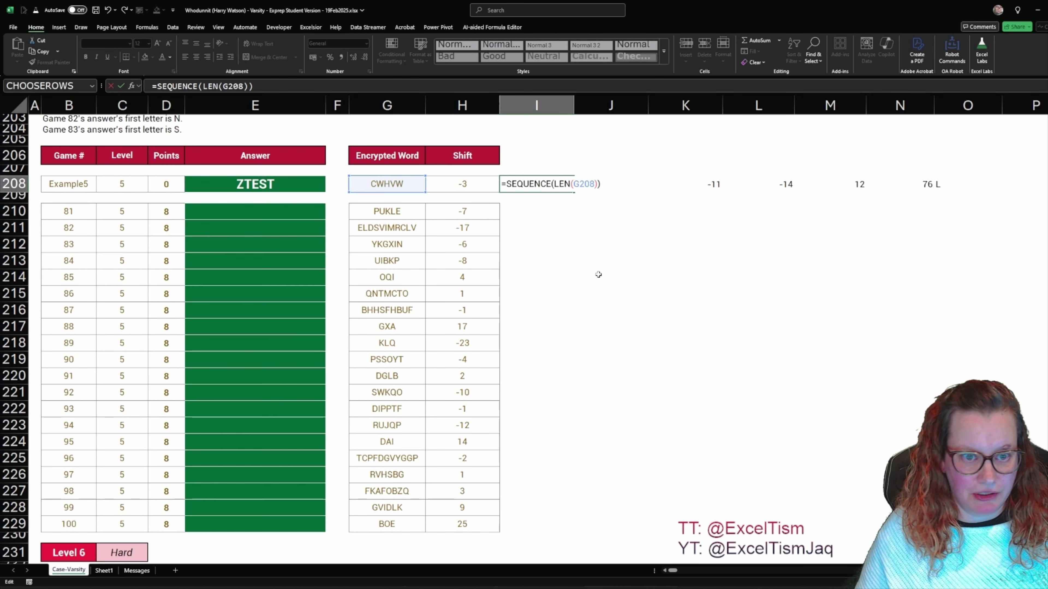
pyautogui.hotkey('ctrl', 'Return')
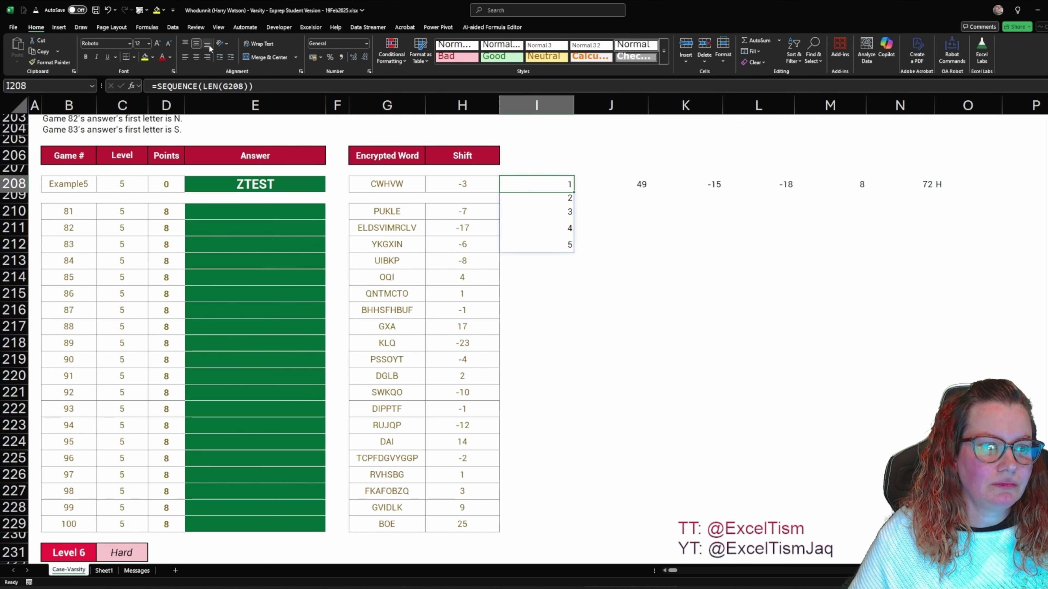
# Split the example word into single letters by making I208 =MID(G208,SEQUENCE(LEN(G208)),1).
pyautogui.click(157, 85)
pyautogui.write('MID(')
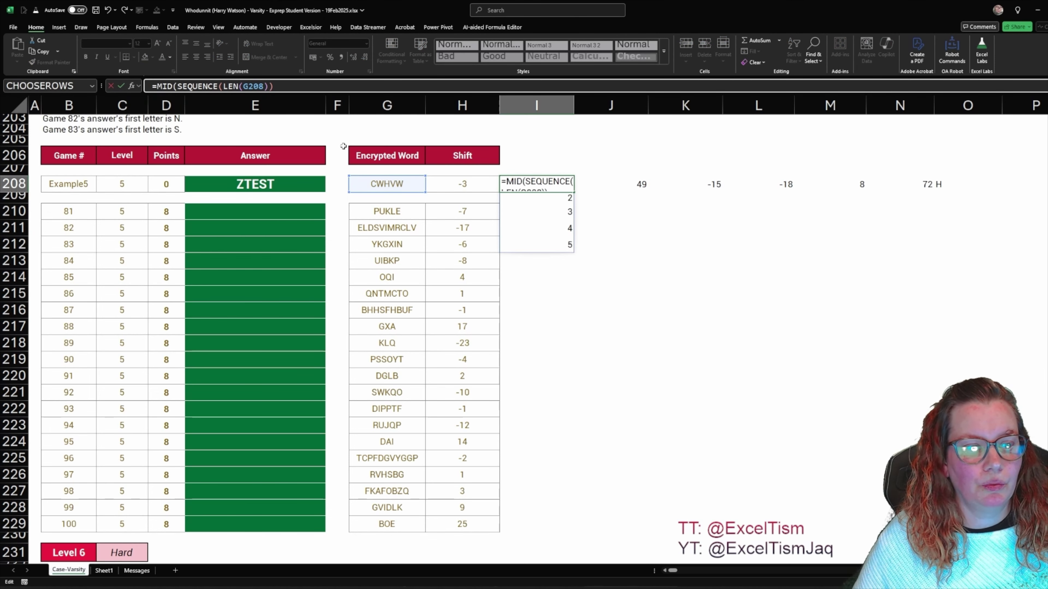
pyautogui.click(394, 187)
pyautogui.write(',')
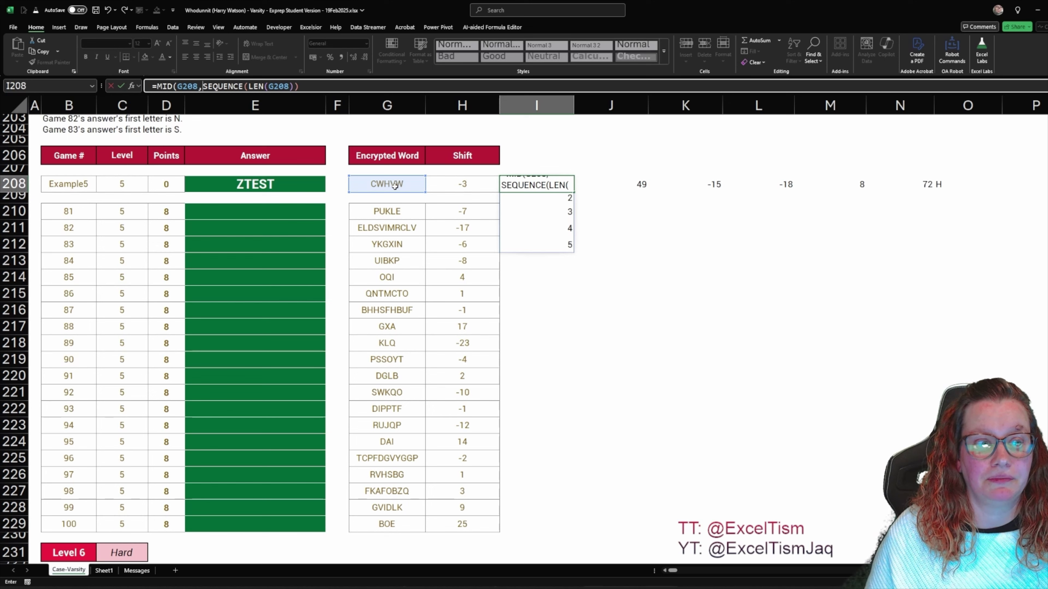
pyautogui.click(331, 87)
pyautogui.write(',1)')
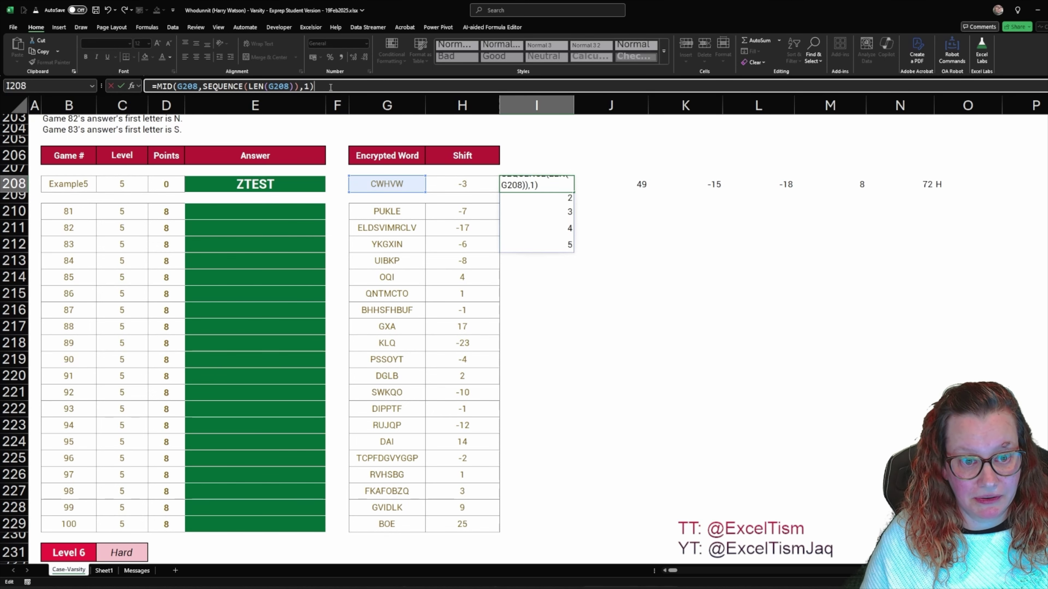
pyautogui.hotkey('ctrl', 'Return')
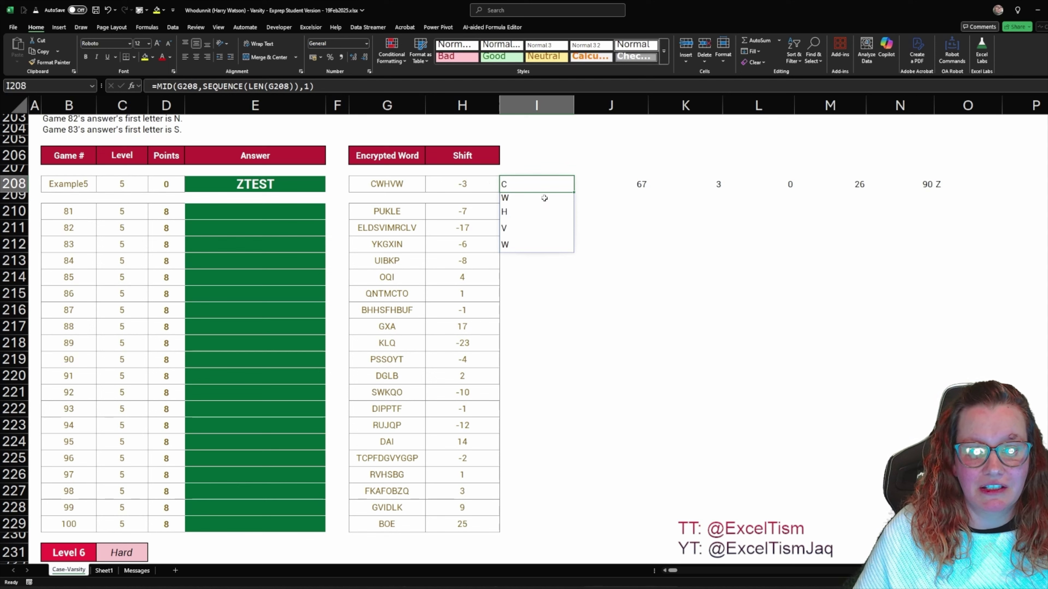
# Right-align the spilled letters in I208:I212.
pyautogui.press('Down')
pyautogui.press('Down')
pyautogui.press('Down')
pyautogui.press('Down')
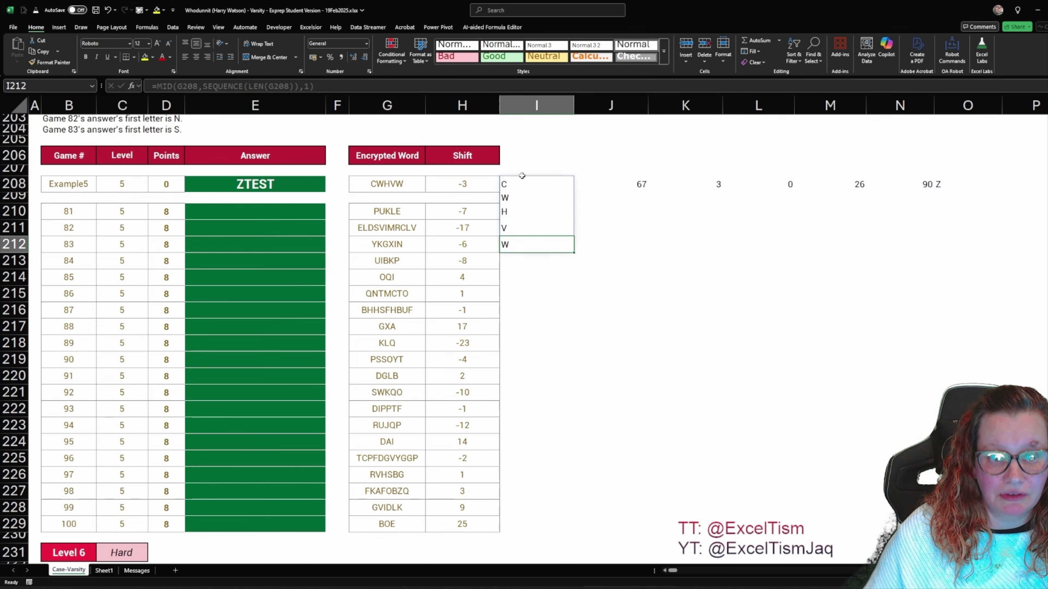
pyautogui.moveTo(546, 182); pyautogui.dragTo(545, 244)
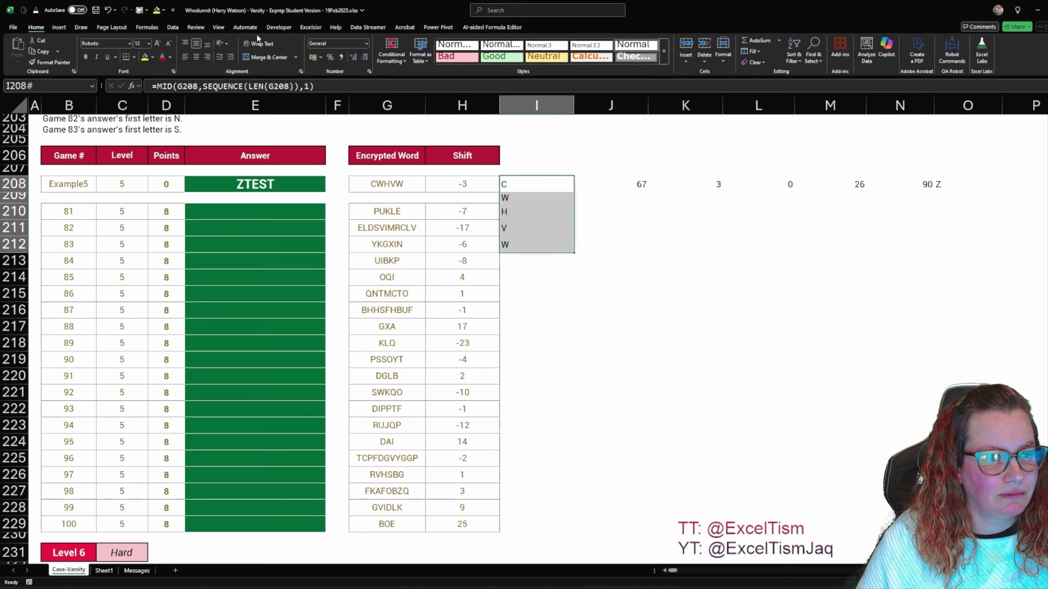
pyautogui.click(207, 57)
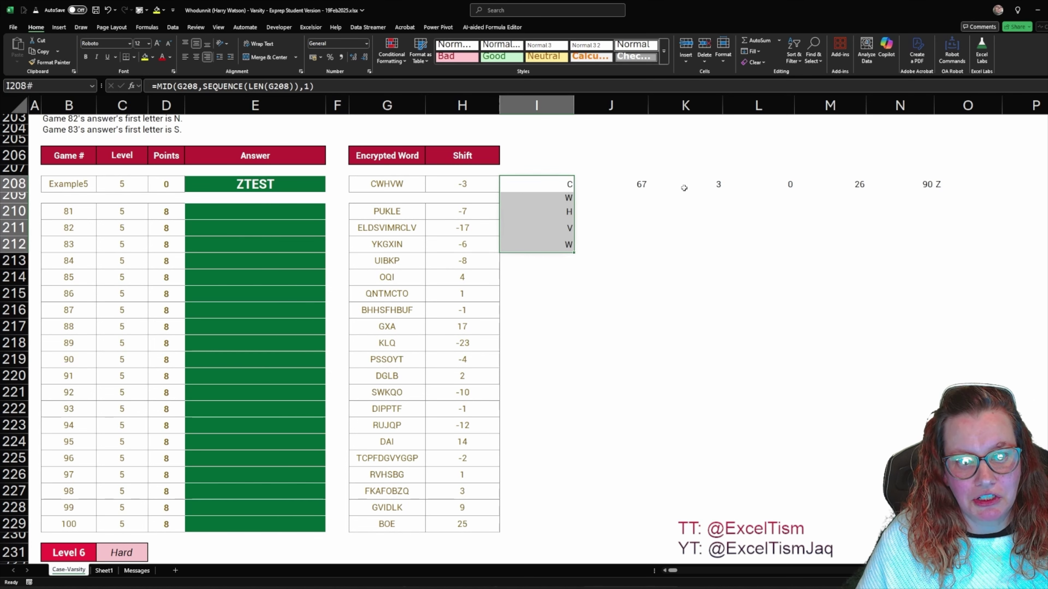
# Extend the UNICODE formula to the whole spilled letter range, making J208 =UNICODE(I208#).
pyautogui.click(604, 184)
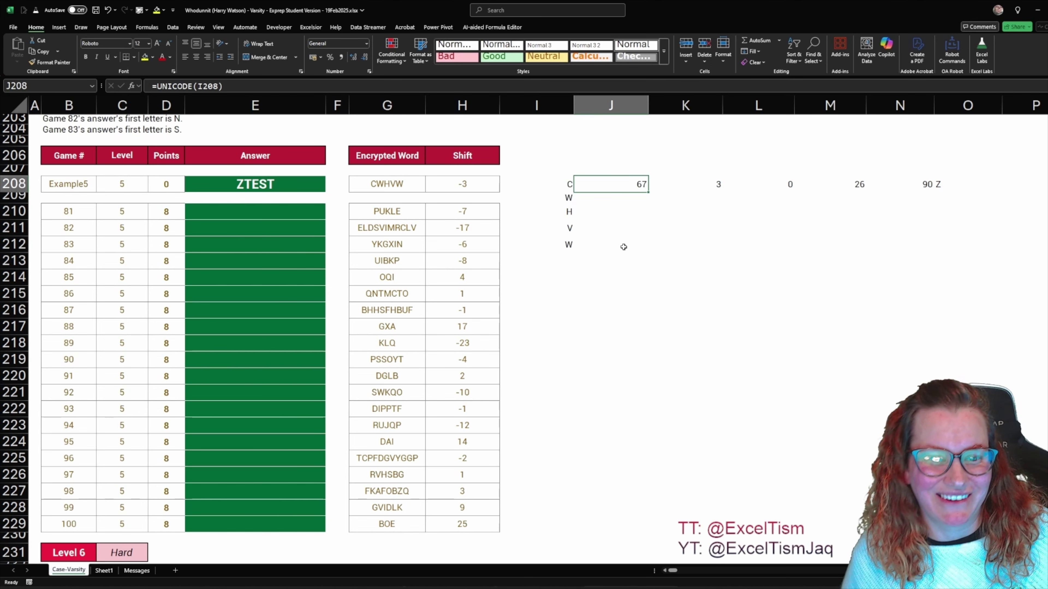
pyautogui.click(269, 84)
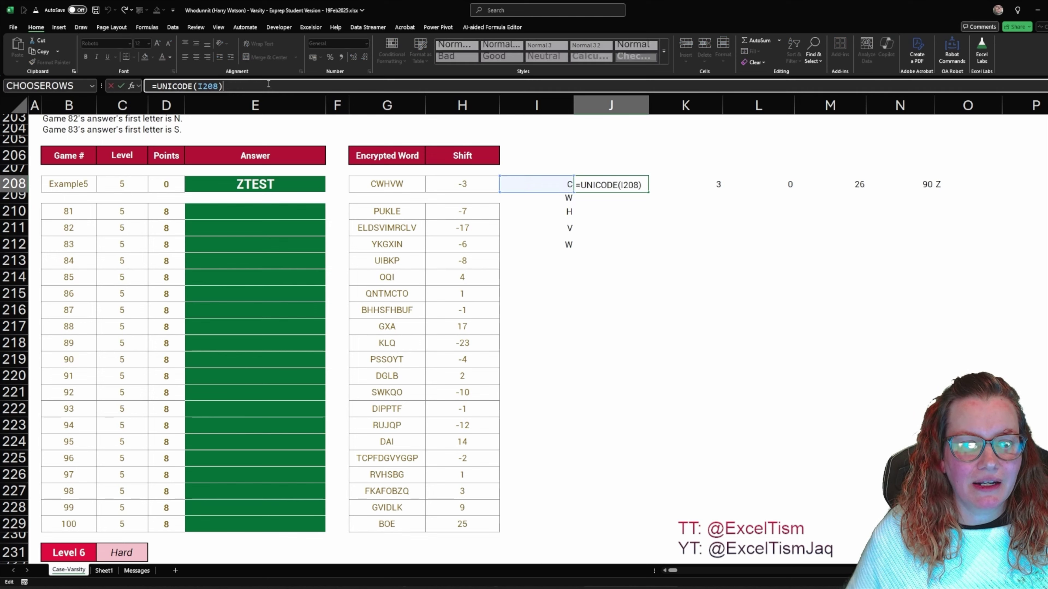
pyautogui.hotkey('shift', 'Tab')
pyautogui.press('Tab')
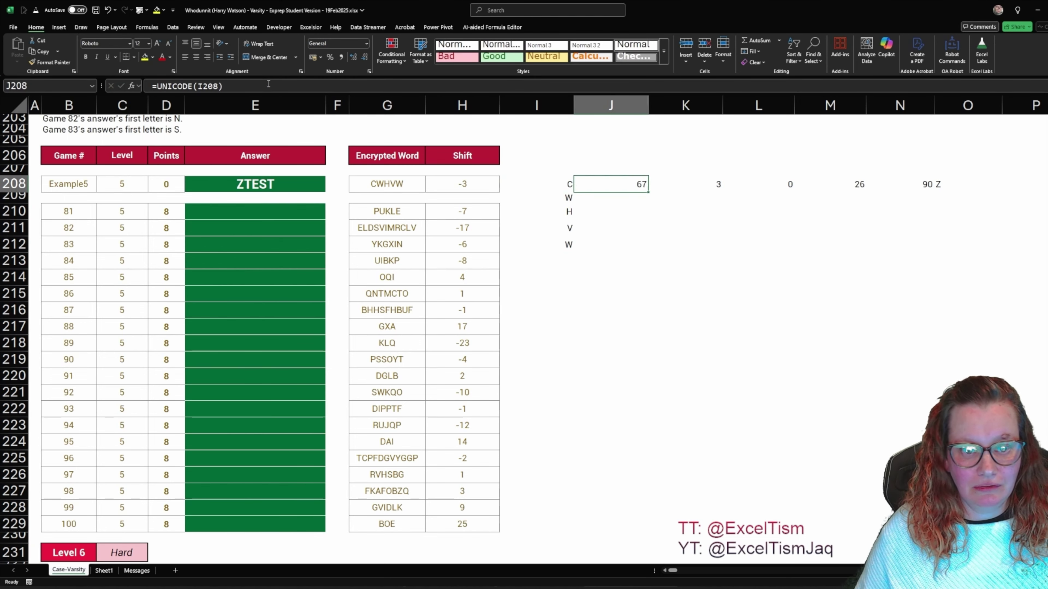
pyautogui.click(269, 84)
pyautogui.write('#')
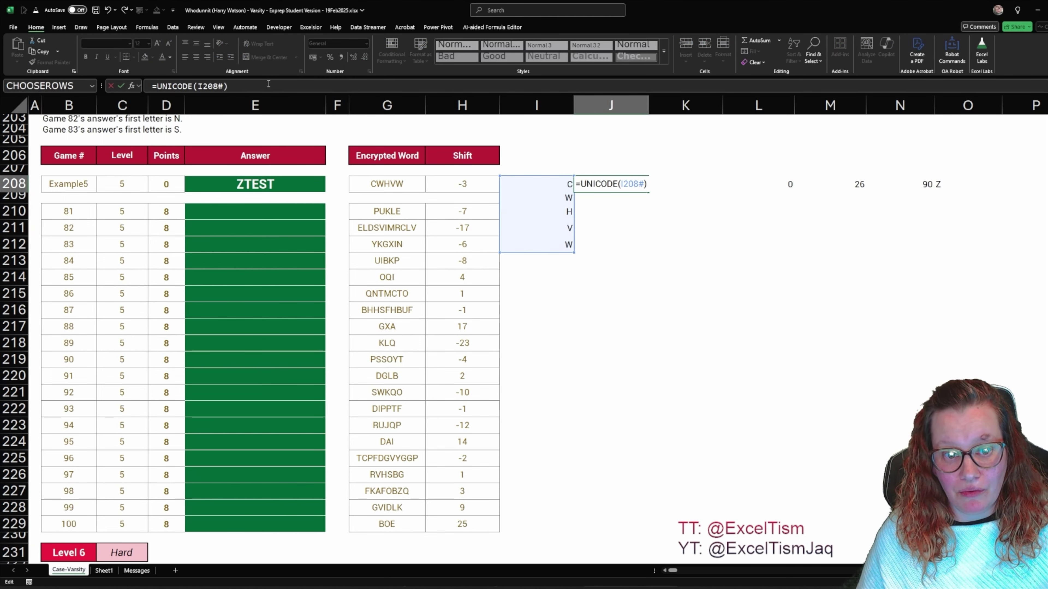
pyautogui.hotkey('ctrl', 'Return')
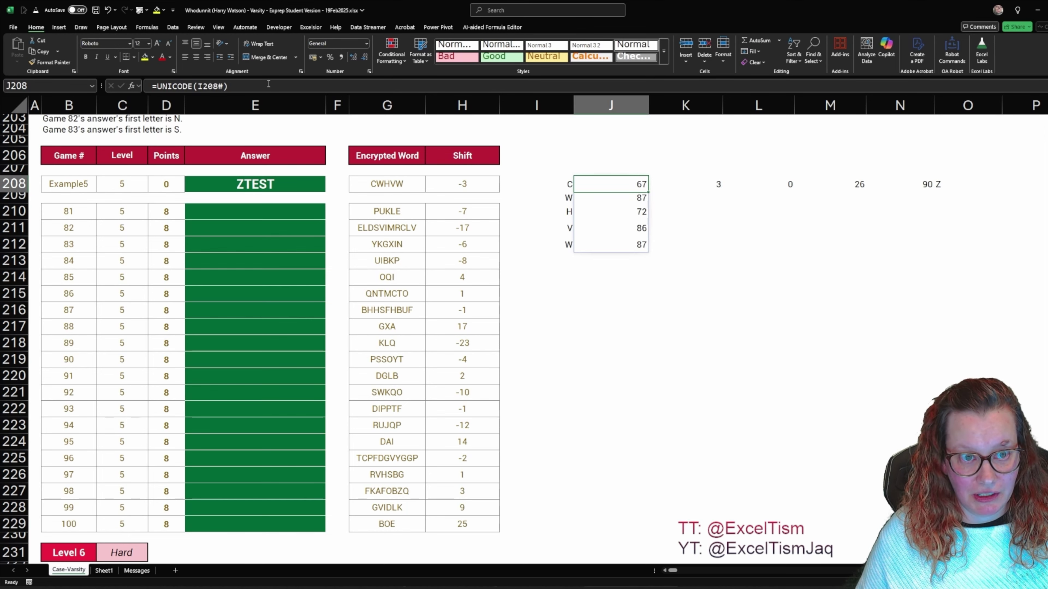
# Make the offset subtraction use the full spilled range of codes, changing K208 to =J208#-$L$166.
pyautogui.press('Tab')
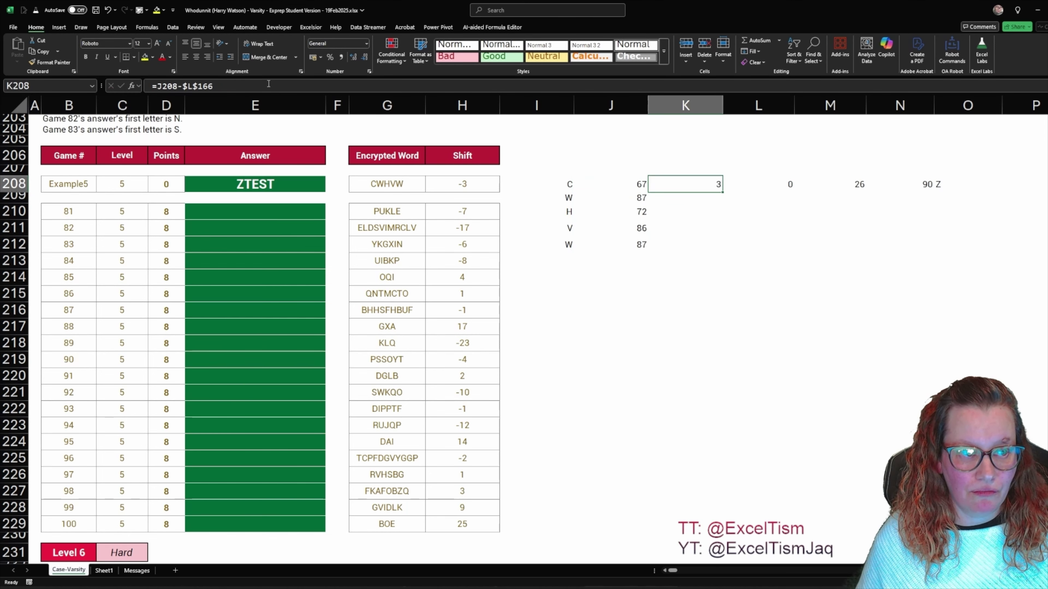
pyautogui.click(269, 84)
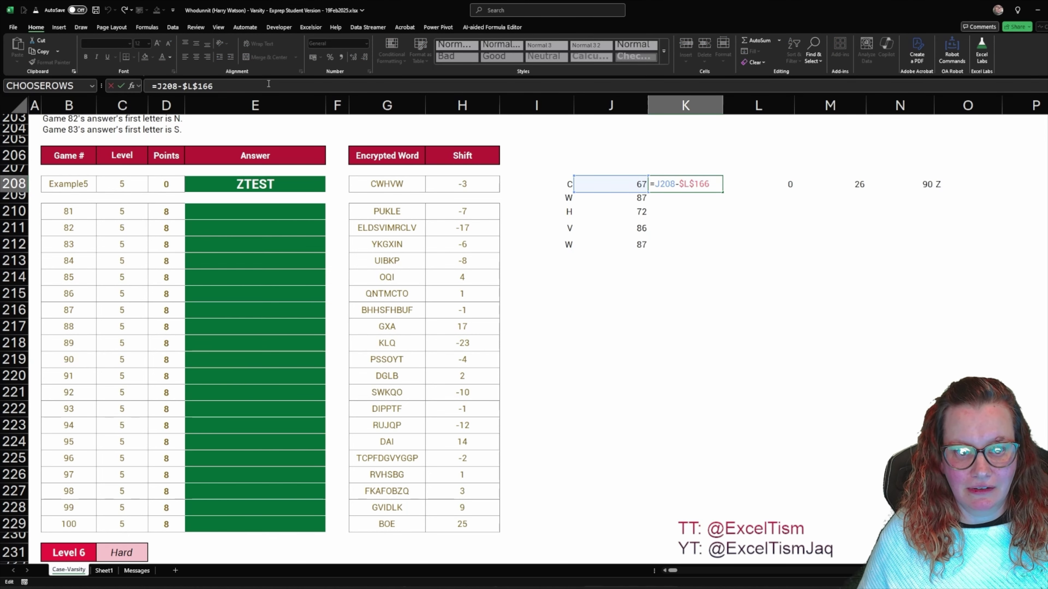
pyautogui.write('#')
pyautogui.hotkey('ctrl', 'Return')
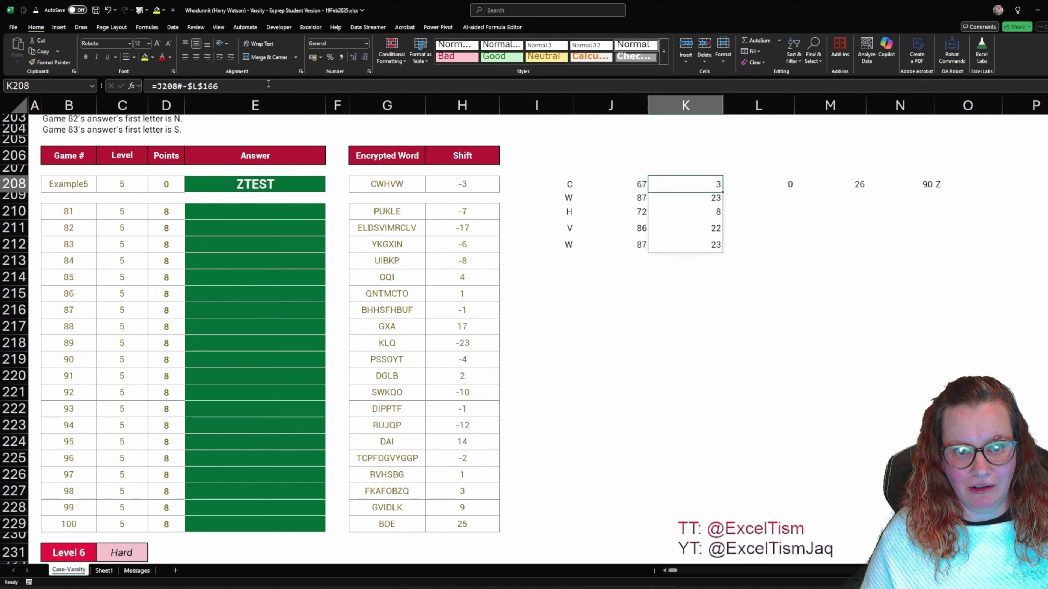
# Make the shift formula use the full spilled range of letter numbers, changing L208 to =K208#+H208.
pyautogui.press('Tab')
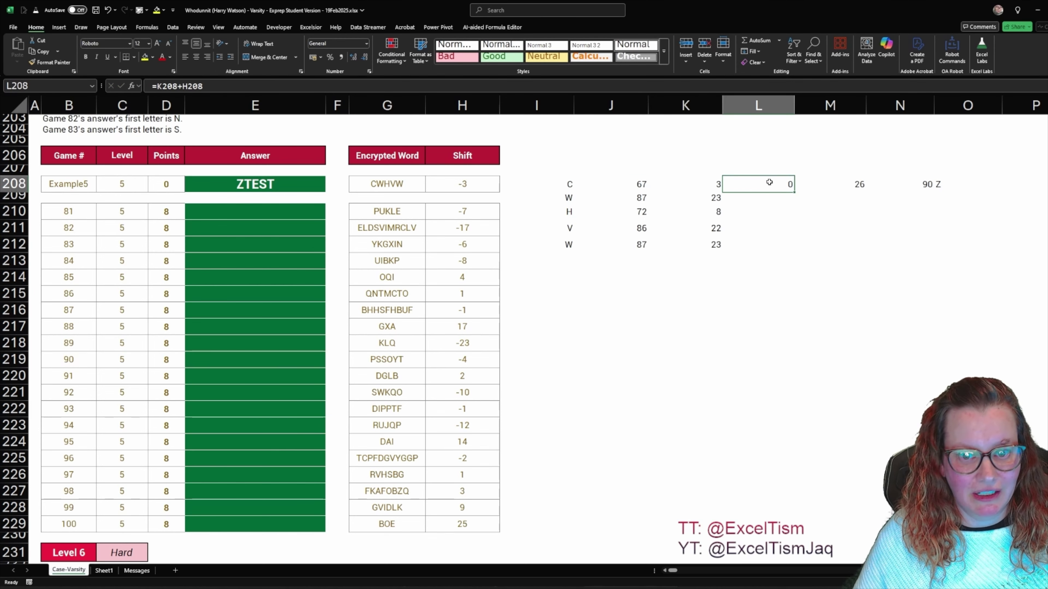
pyautogui.press('F2')
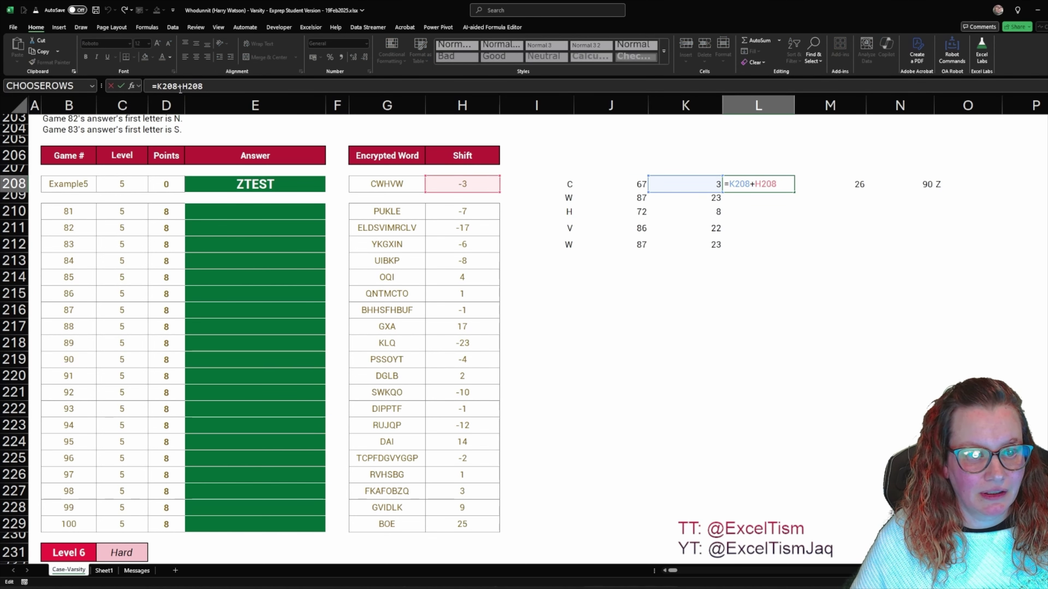
pyautogui.click(177, 87)
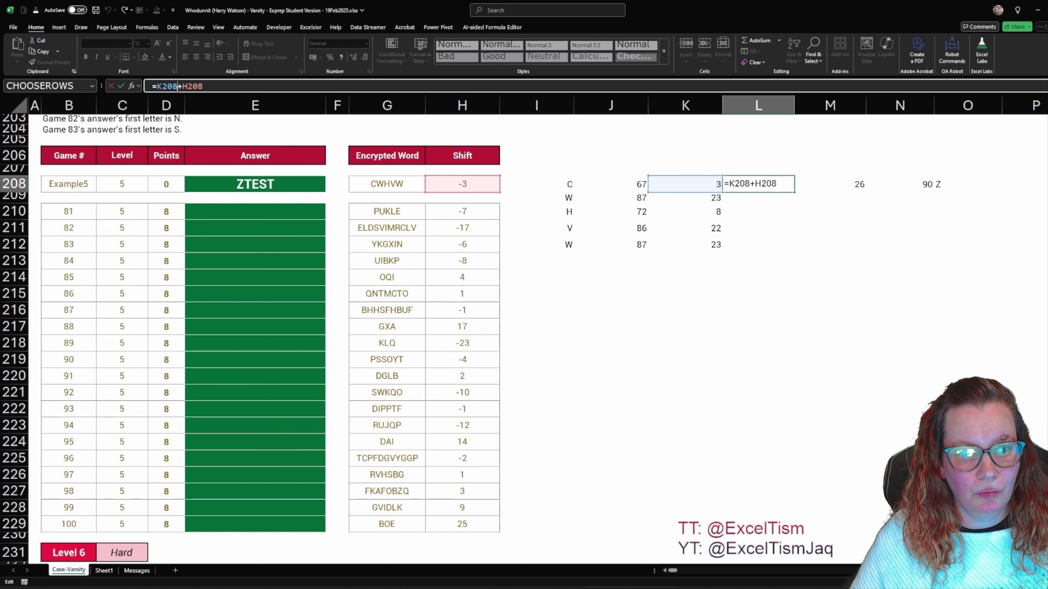
pyautogui.write('#')
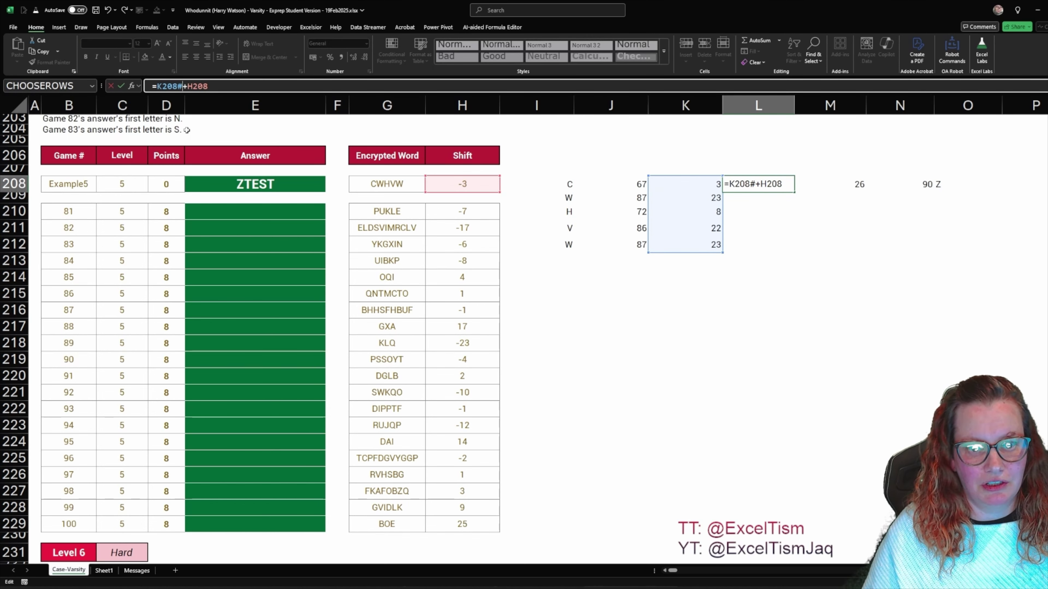
pyautogui.hotkey('ctrl', 'Return')
# Extend the wrap-around formula to all shifted values, changing M208 to =XMOD(L208#,26).
pyautogui.press('Right')
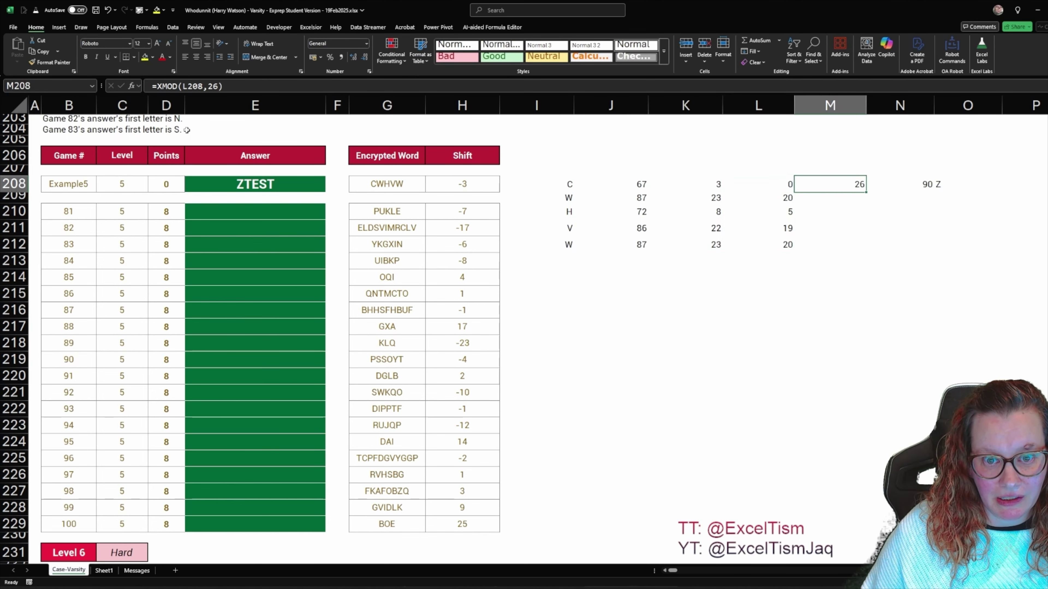
pyautogui.click(204, 87)
pyautogui.write('#')
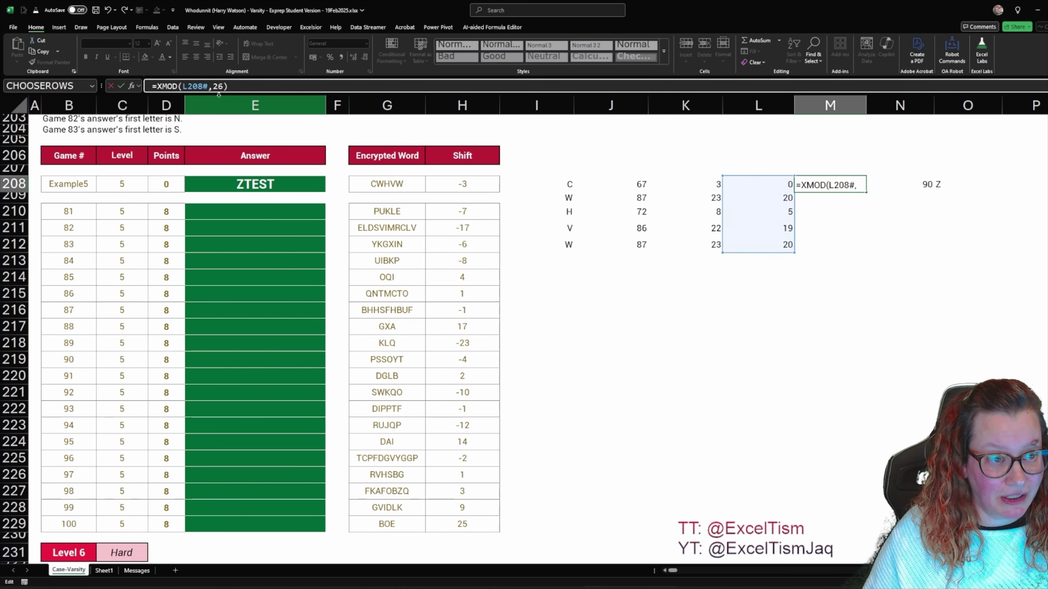
pyautogui.hotkey('ctrl', 'Return')
# Make the offset addition use the whole spilled range of wrapped values, changing N208 to =M208#+$L$166.
pyautogui.click(886, 182)
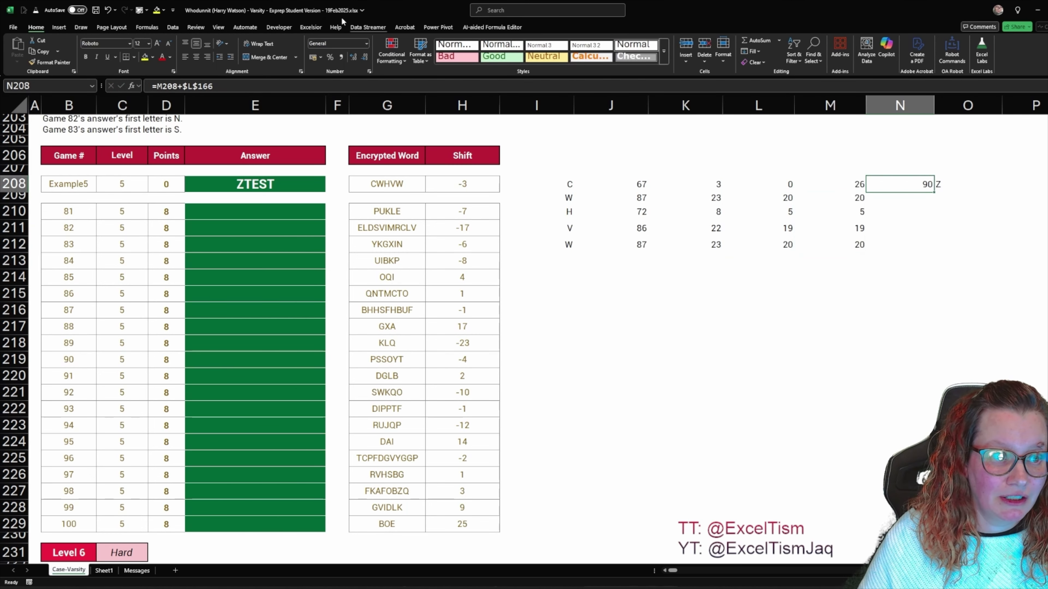
pyautogui.click(180, 86)
pyautogui.write('#')
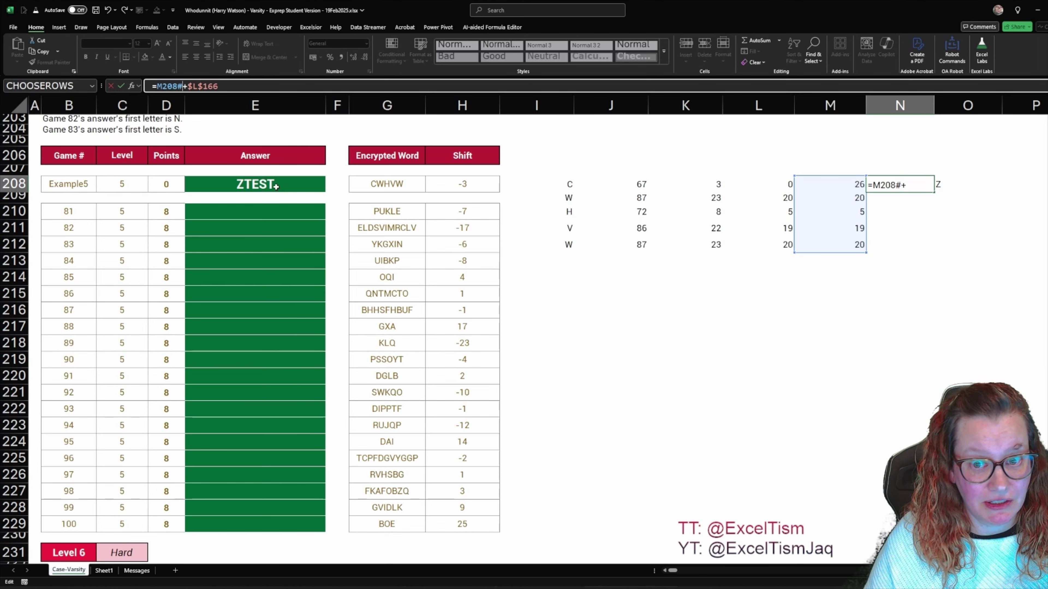
pyautogui.hotkey('ctrl', 'Return')
# Convert the whole spilled range of codes back to letters by changing O208 to =UNICHAR(N208#).
pyautogui.press('Right')
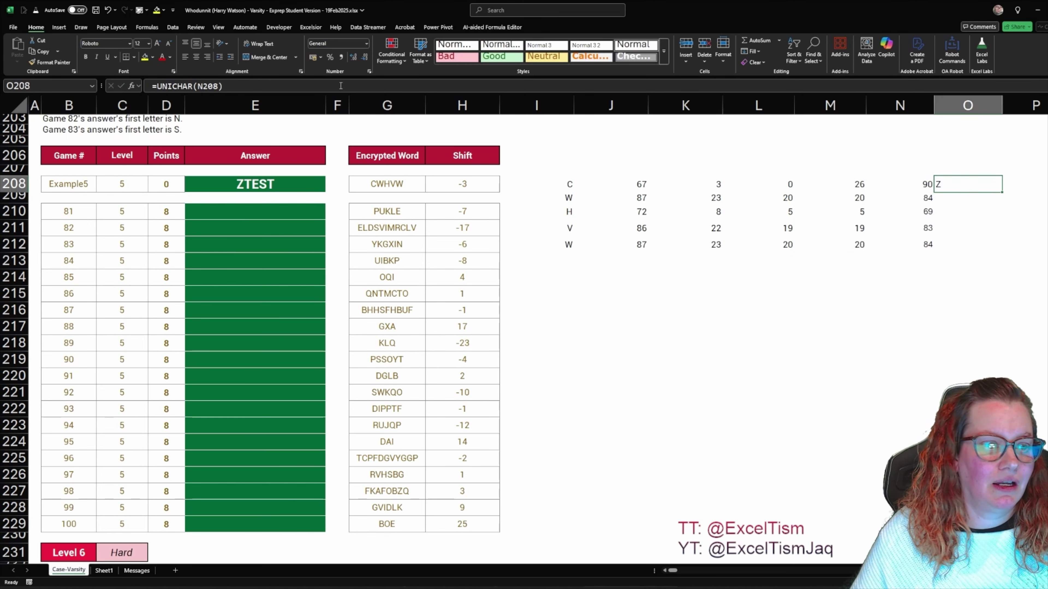
pyautogui.click(254, 87)
pyautogui.write('#')
pyautogui.hotkey('ctrl', 'Return')
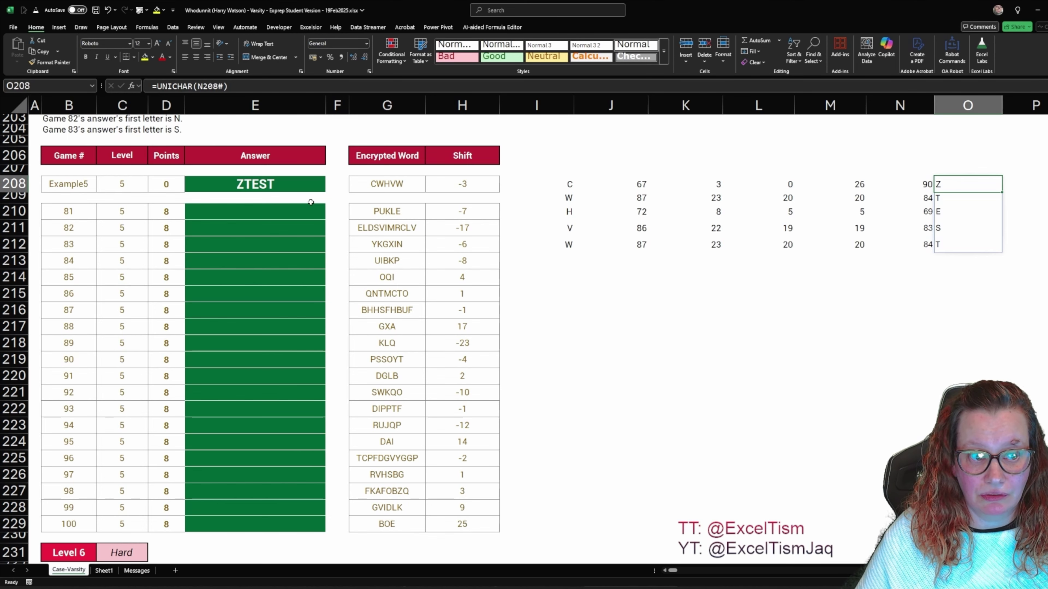
# Join the decrypted letters into one word by entering =CONCAT(O208#) in P208.
pyautogui.click(1016, 177)
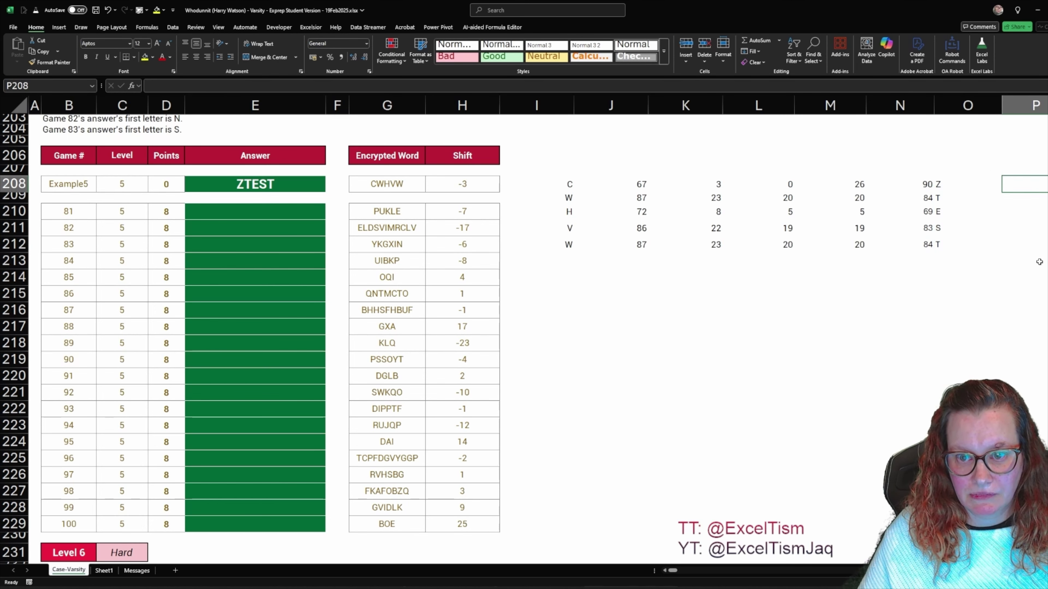
pyautogui.write('=conc')
pyautogui.press('Tab')
pyautogui.press('Left')
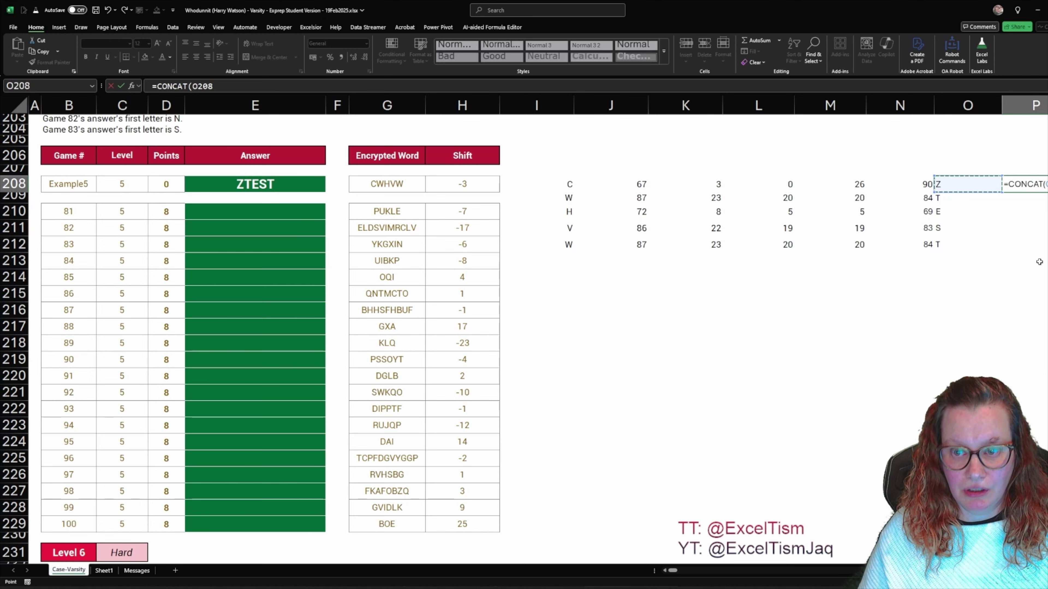
pyautogui.write('#')
pyautogui.hotkey('ctrl', 'Return')
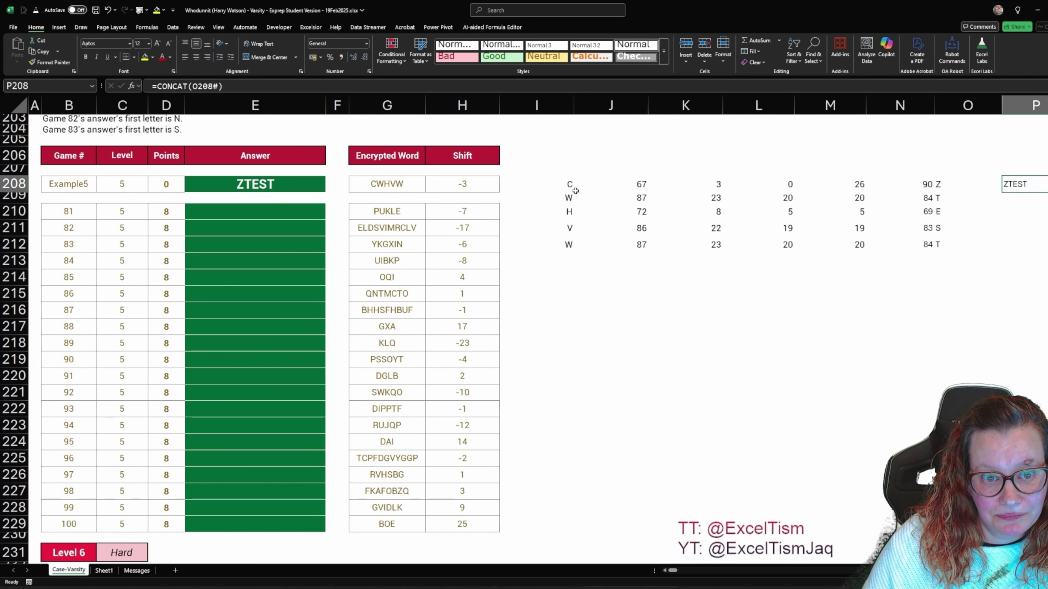
pyautogui.click(570, 183)
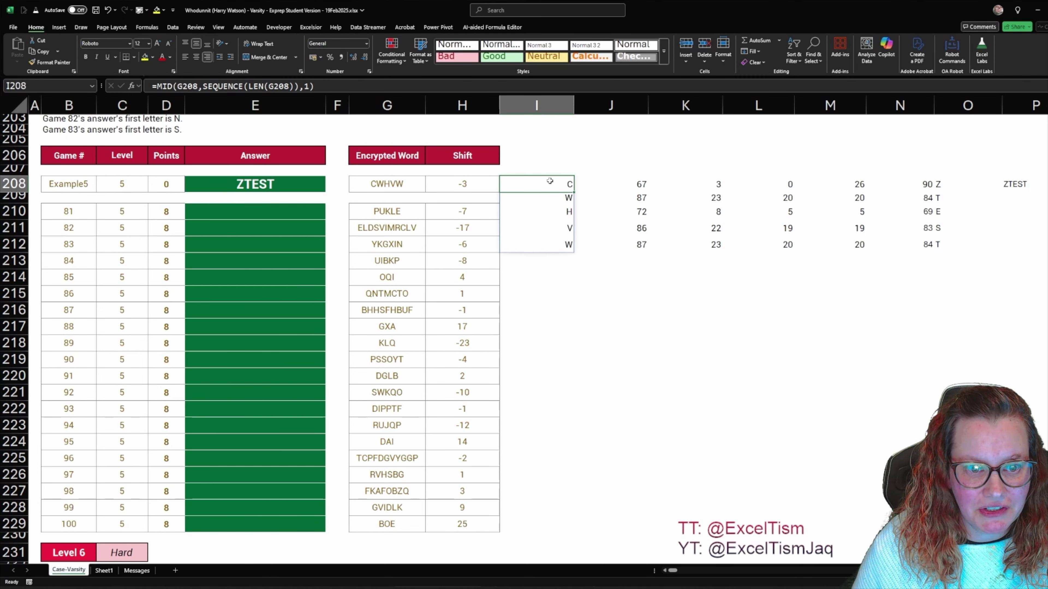
pyautogui.moveTo(550, 183); pyautogui.dragTo(564, 244)
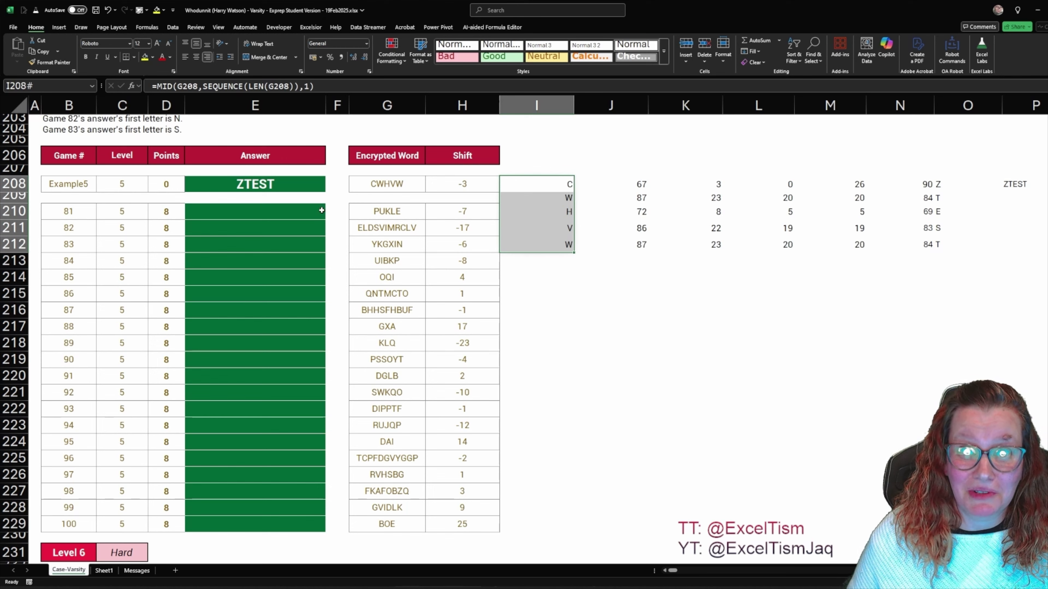
pyautogui.click(261, 216)
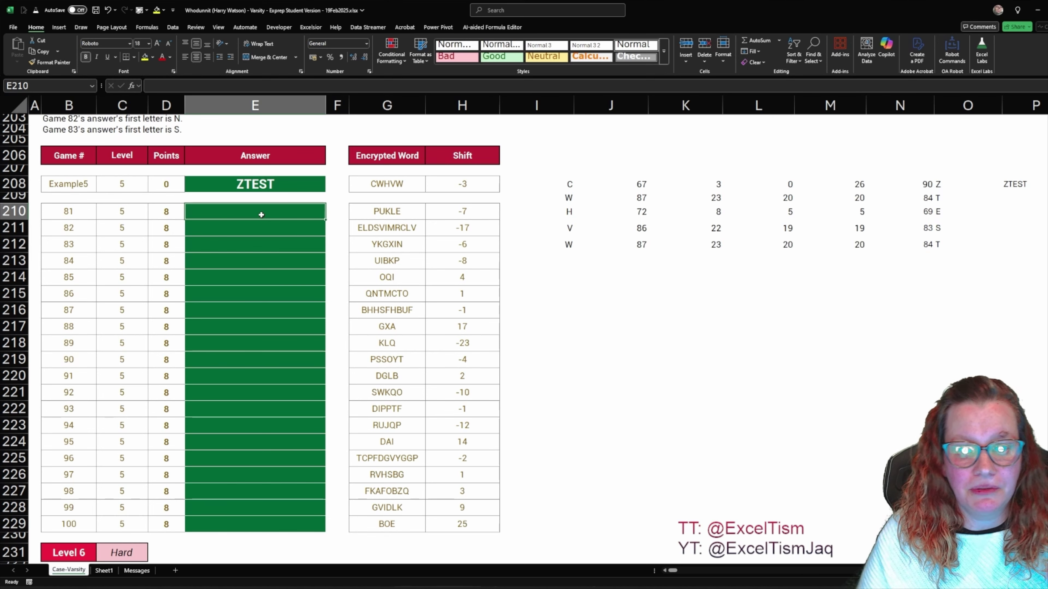
pyautogui.moveTo(574, 182); pyautogui.dragTo(1032, 182)
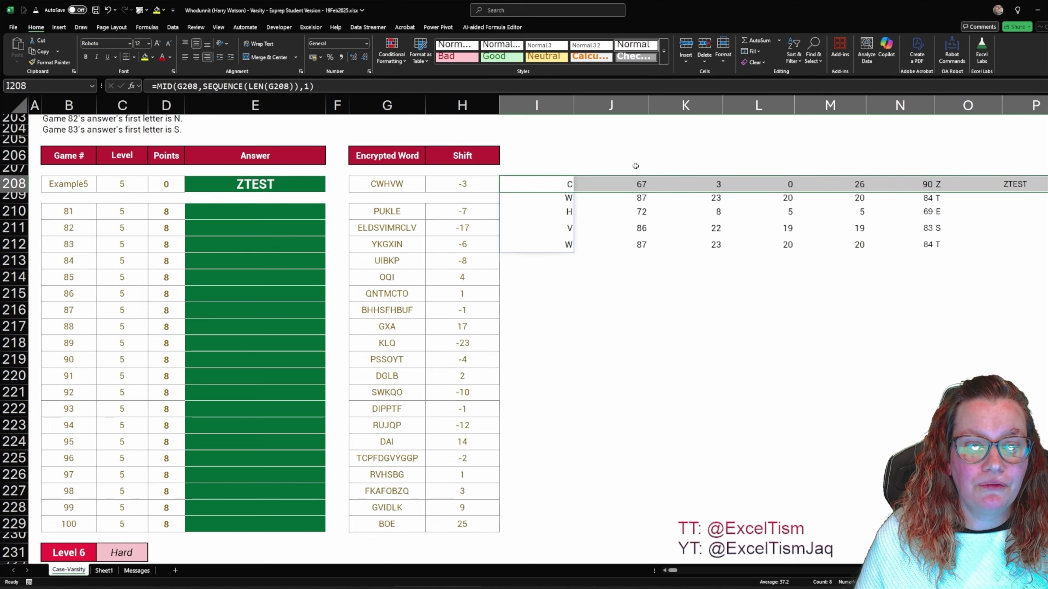
# Label the first two helper columns in row 207, entering "extract chars" in I207 and "get code" in J207.
pyautogui.click(536, 170)
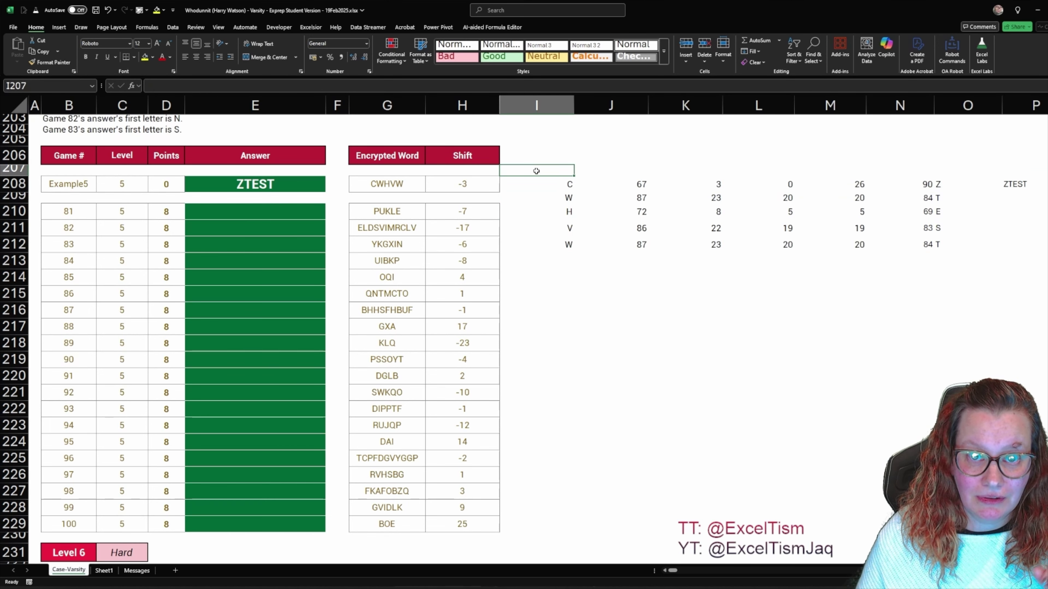
pyautogui.write('e')
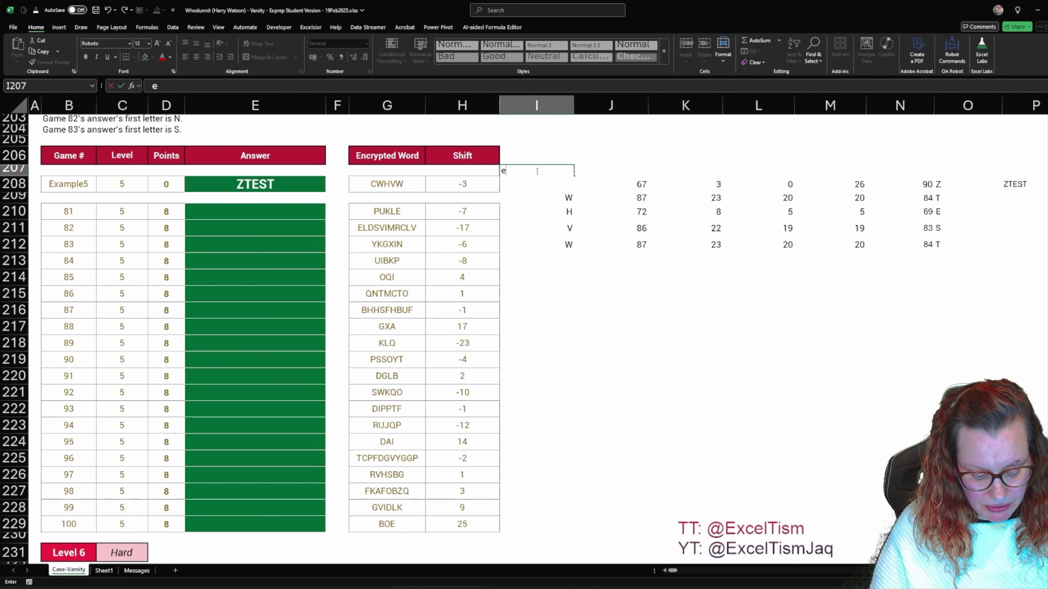
pyautogui.write('xtraCT')
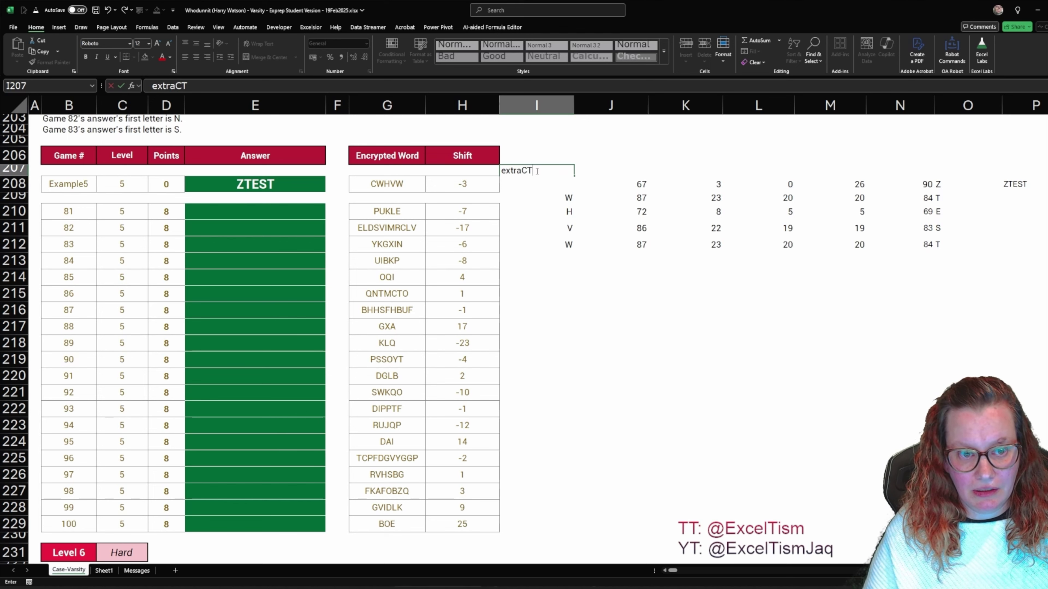
pyautogui.press('BackSpace')
pyautogui.press('BackSpace')
pyautogui.write('ct dch')
pyautogui.press('BackSpace')
pyautogui.press('BackSpace')
pyautogui.press('BackSpace')
pyautogui.write('chars')
pyautogui.press('Tab')
pyautogui.write('get code')
pyautogui.press('Tab')
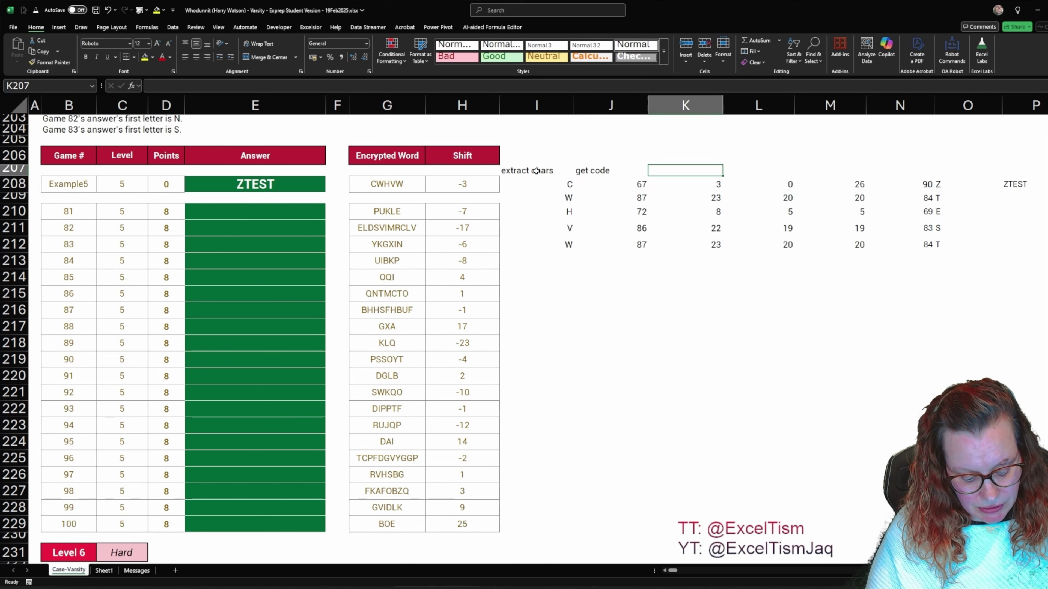
# Enter the heading "code to 1-26" in K207 above the offset-subtraction column.
pyautogui.write('cod')
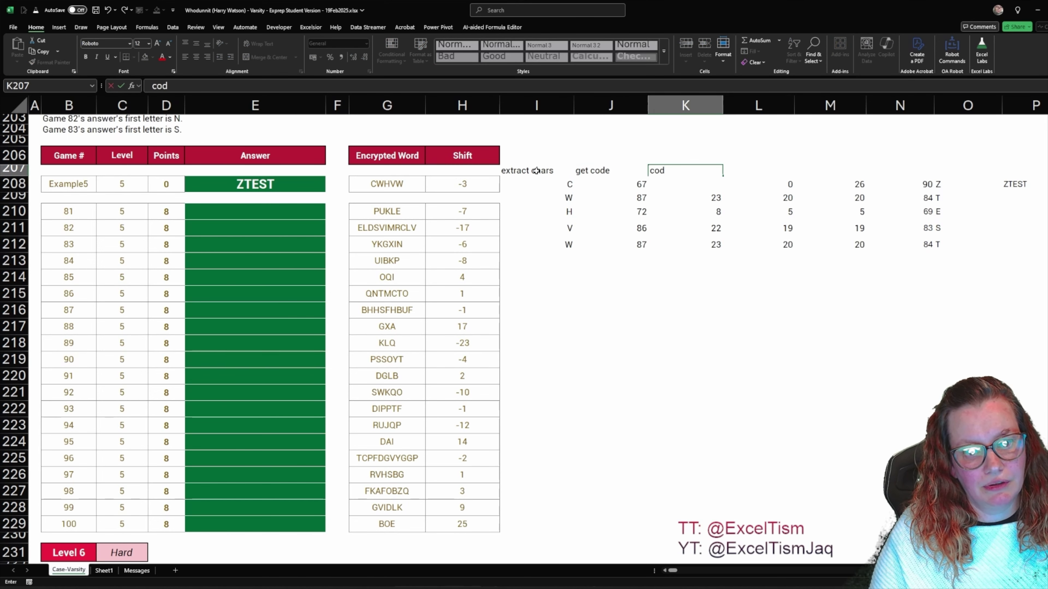
pyautogui.write('e to 26')
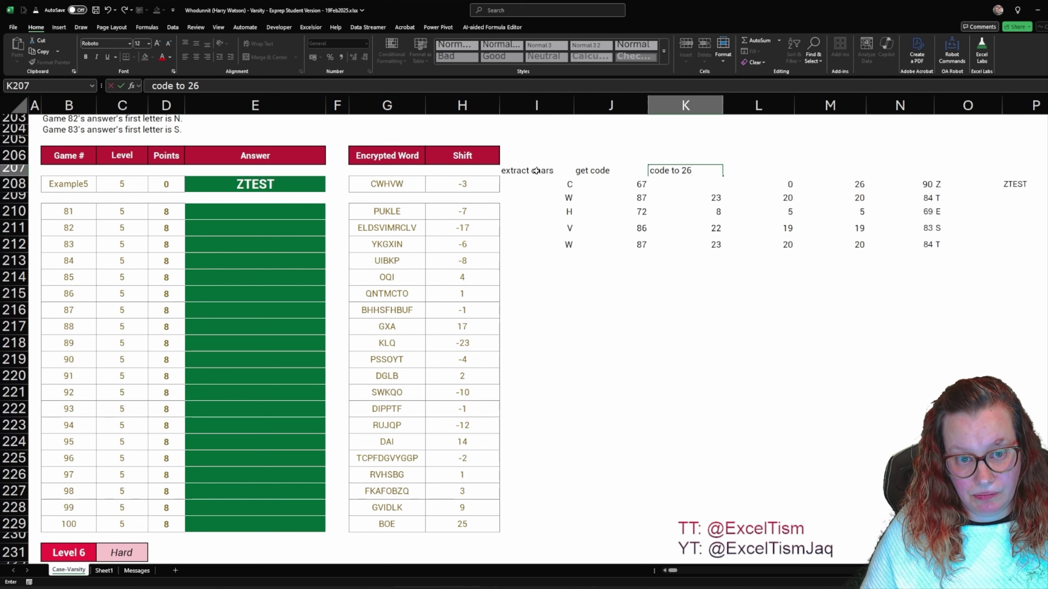
pyautogui.press('Left')
pyautogui.press('Left')
pyautogui.press('Right')
pyautogui.press('Right')
pyautogui.press('F2')
pyautogui.press('Left')
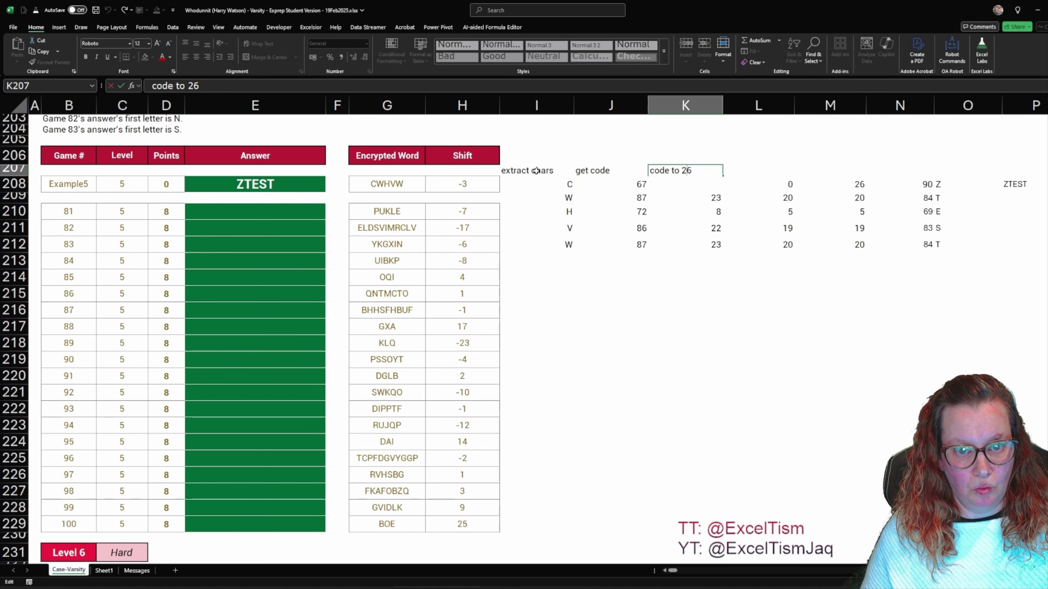
pyautogui.write('1-')
pyautogui.press('Tab')
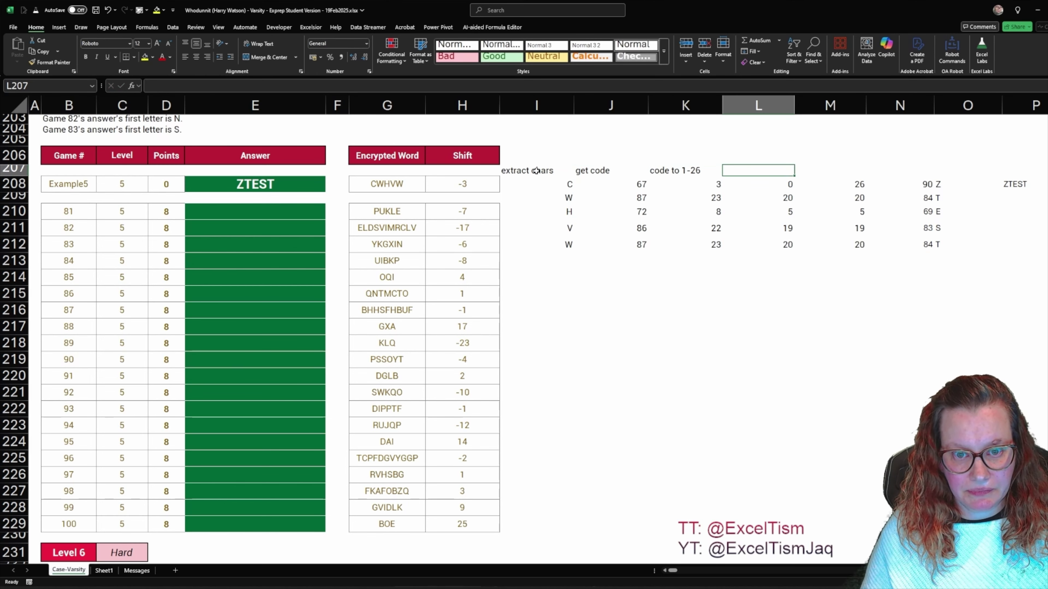
# Enter the headings "shift code" in L207 and "mod code" in M207.
pyautogui.write('shift code')
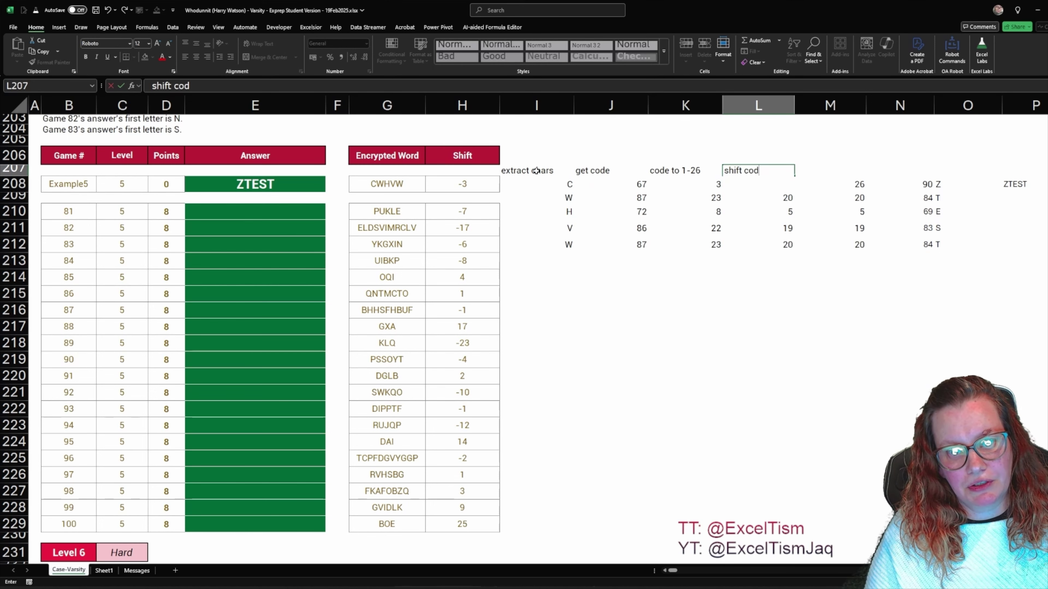
pyautogui.press('Tab')
pyautogui.write('mod code')
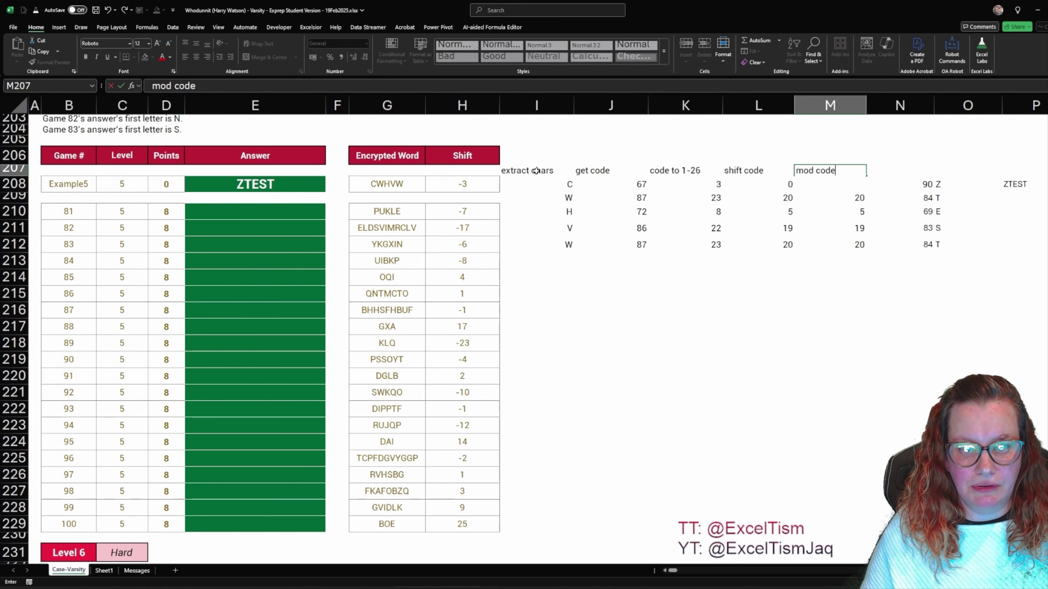
pyautogui.press('Tab')
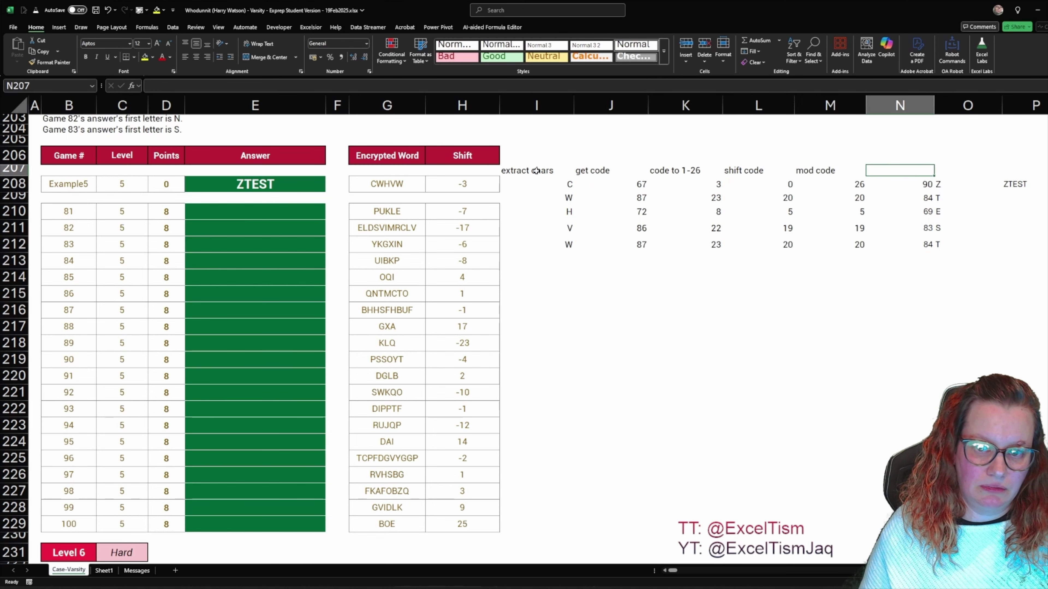
# Enter the heading "back to usable UNICODE" in N207 above the offset-addition column.
pyautogui.write('b')
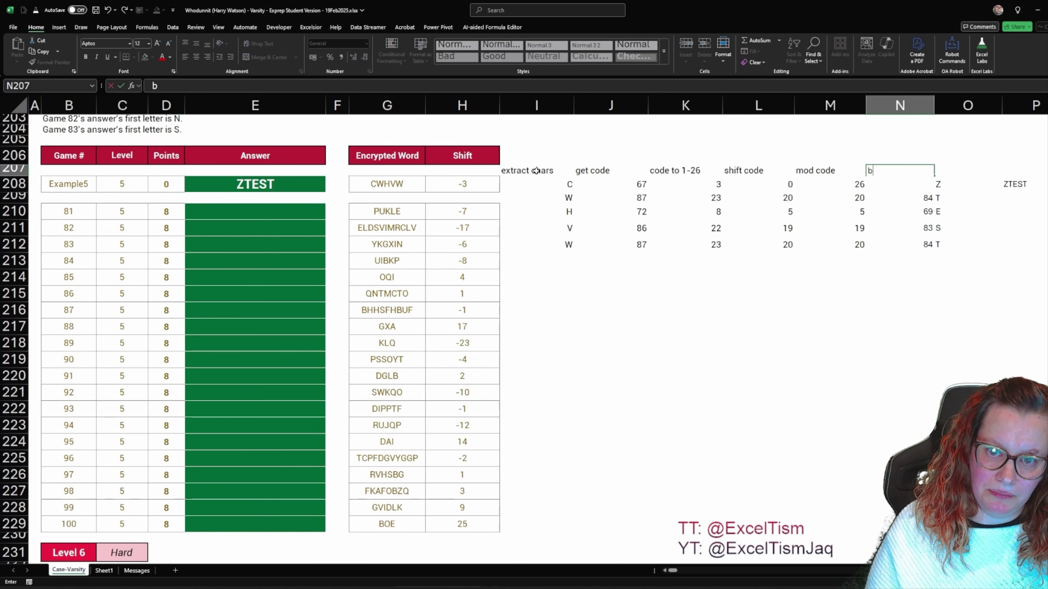
pyautogui.write('ack to usabel')
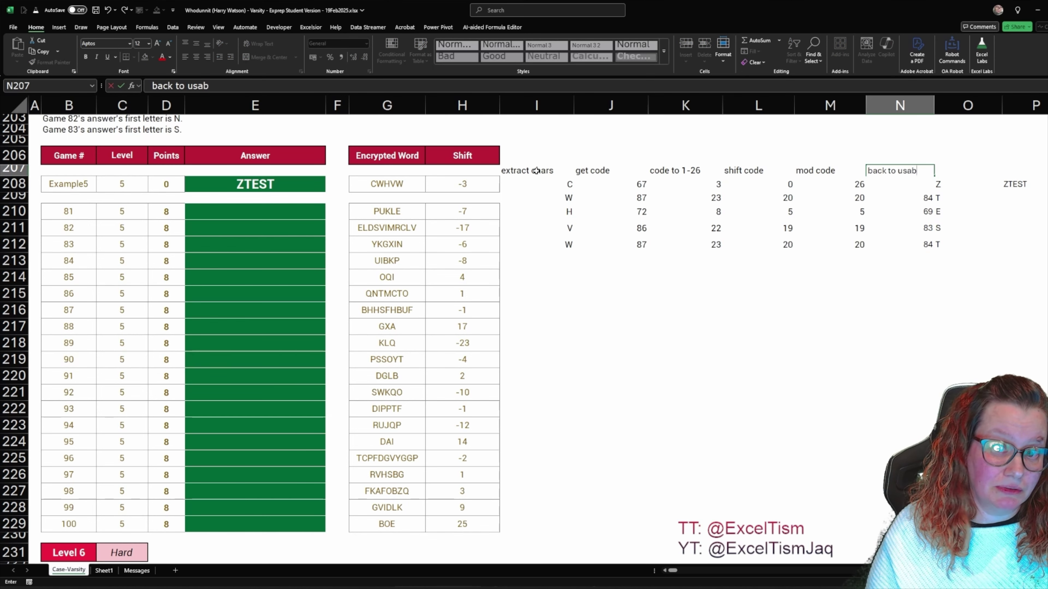
pyautogui.press('BackSpace')
pyautogui.press('BackSpace')
pyautogui.write('le UNICODe')
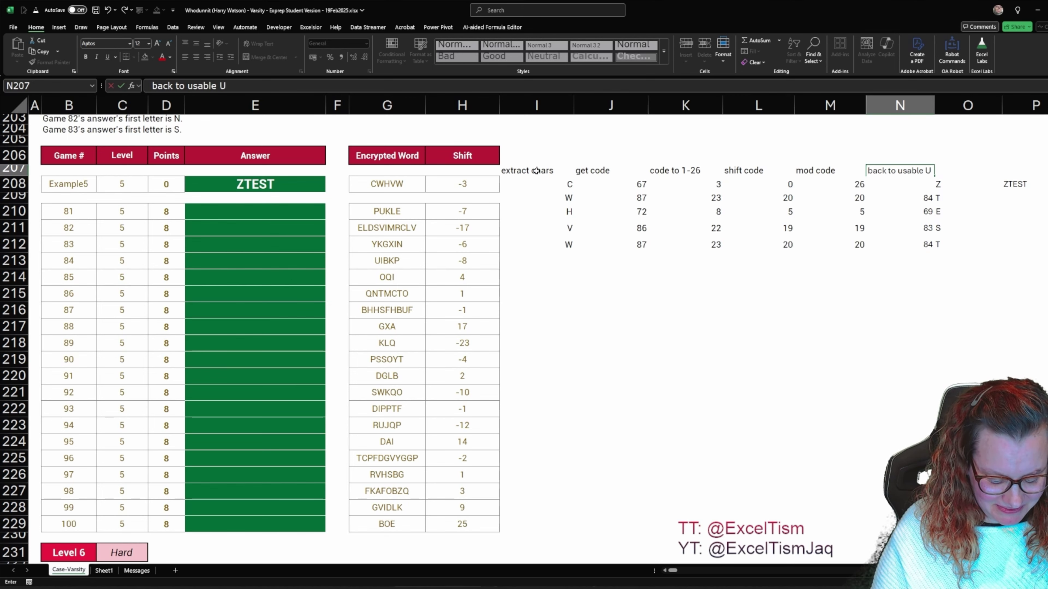
pyautogui.press('BackSpace')
pyautogui.write('E')
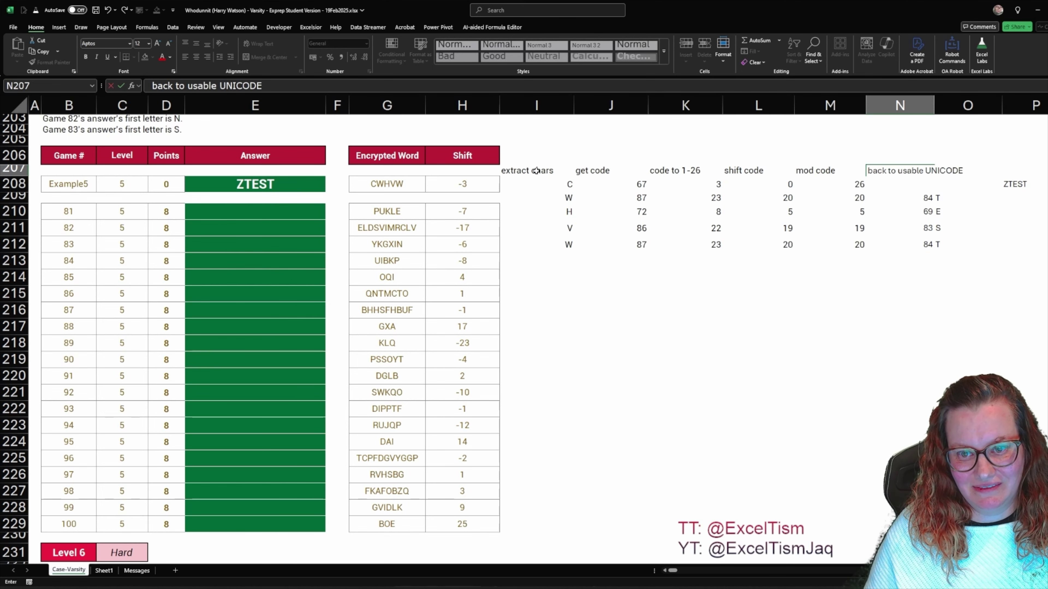
# Enter the heading "get CHARs" in O207 above the decrypted letters.
pyautogui.press('Tab')
pyautogui.write('get C')
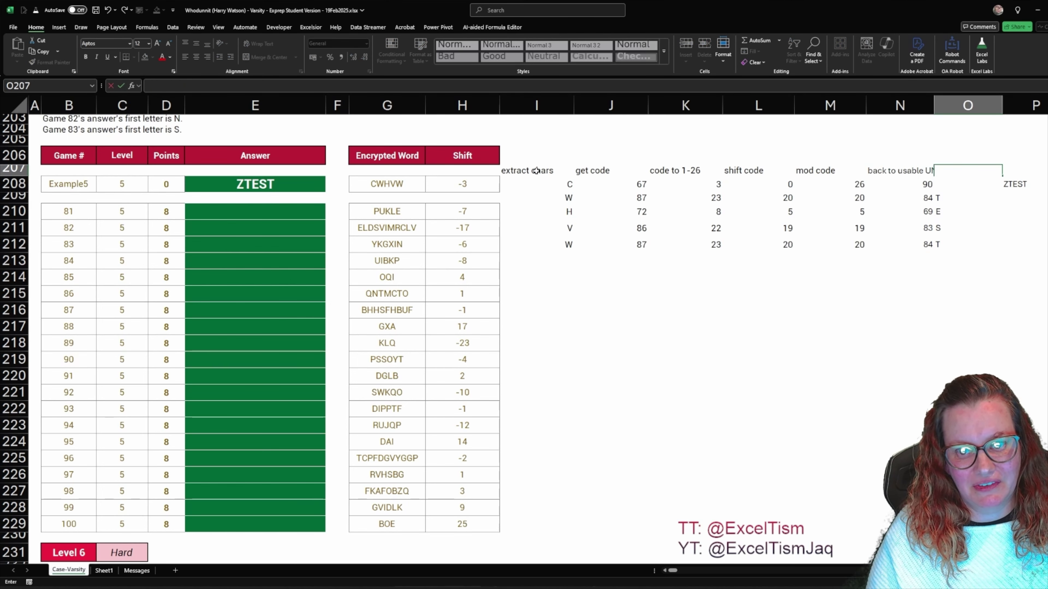
pyautogui.write('HARs')
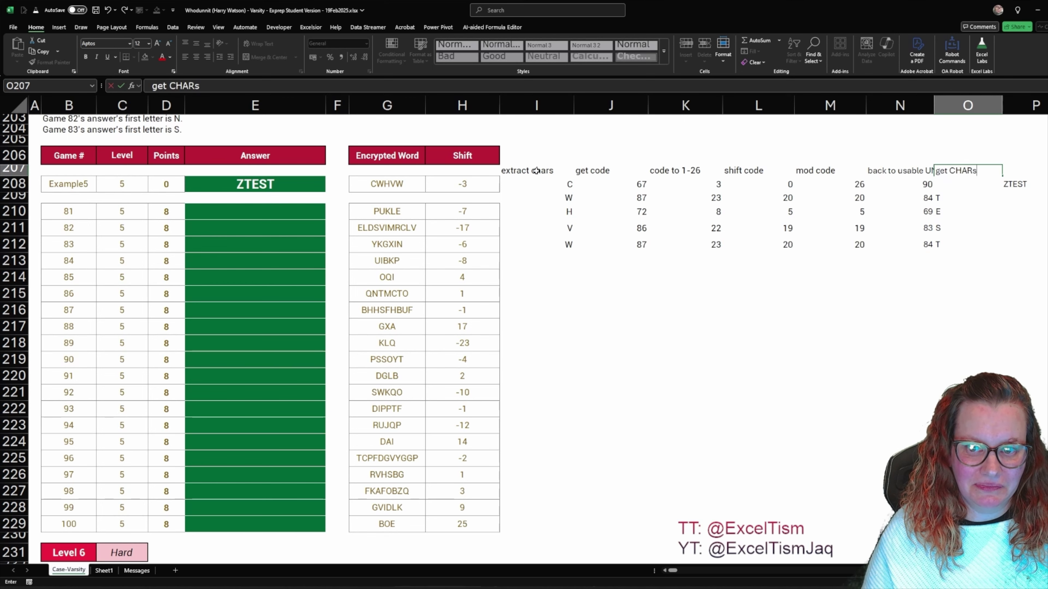
pyautogui.press('Tab')
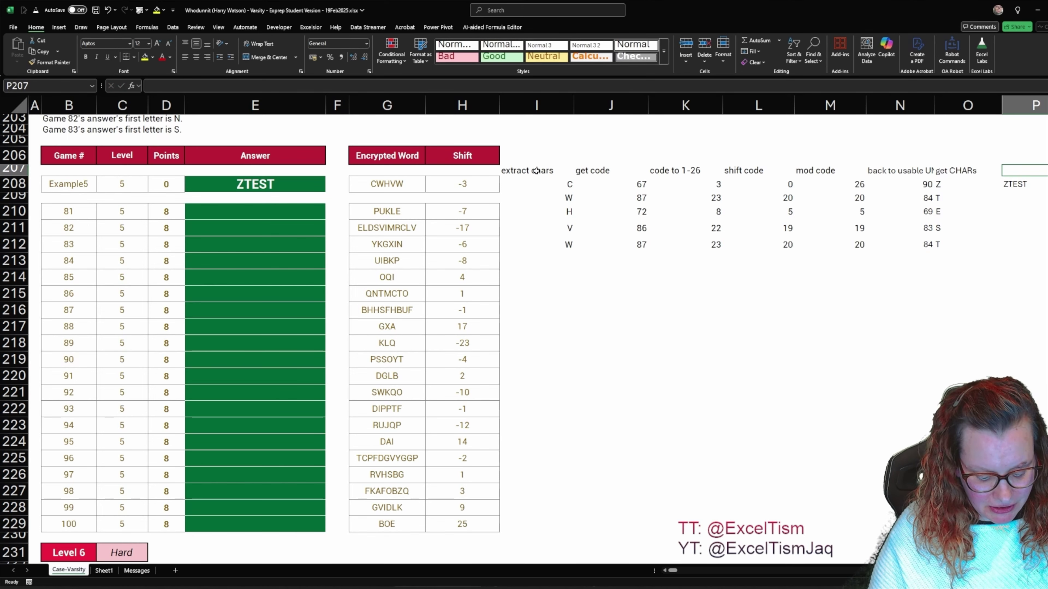
# Enter the heading "CONCAT" in P207 and autofit column N to its heading "back to usable UNICODE".
pyautogui.write('CONCAT')
pyautogui.press('Return')
pyautogui.press('Left')
pyautogui.press('Left')
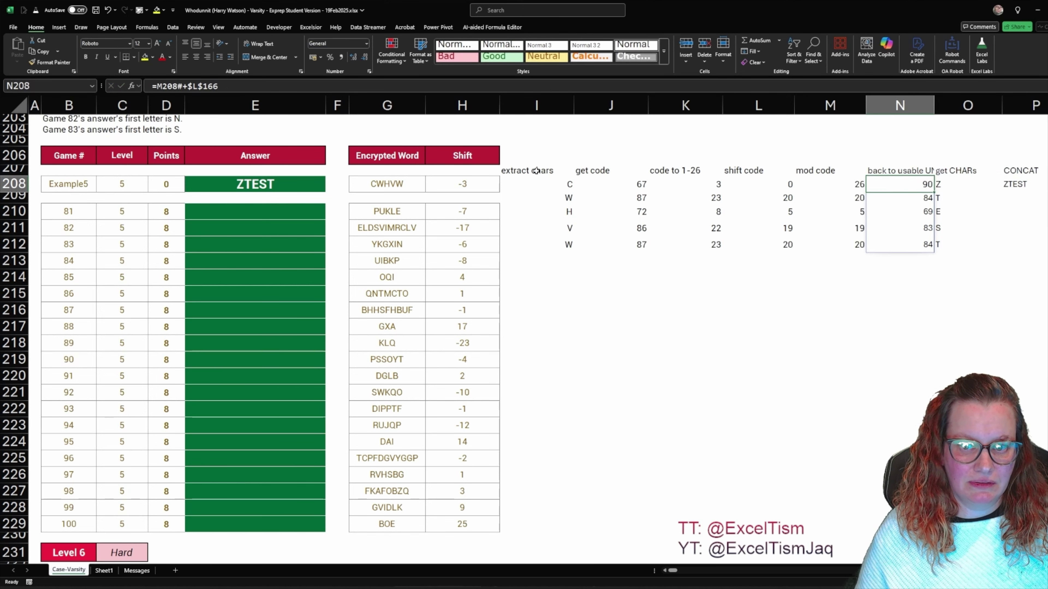
pyautogui.press('Up')
pyautogui.hotkey('alt', 'h')
pyautogui.press('o')
pyautogui.press('i')
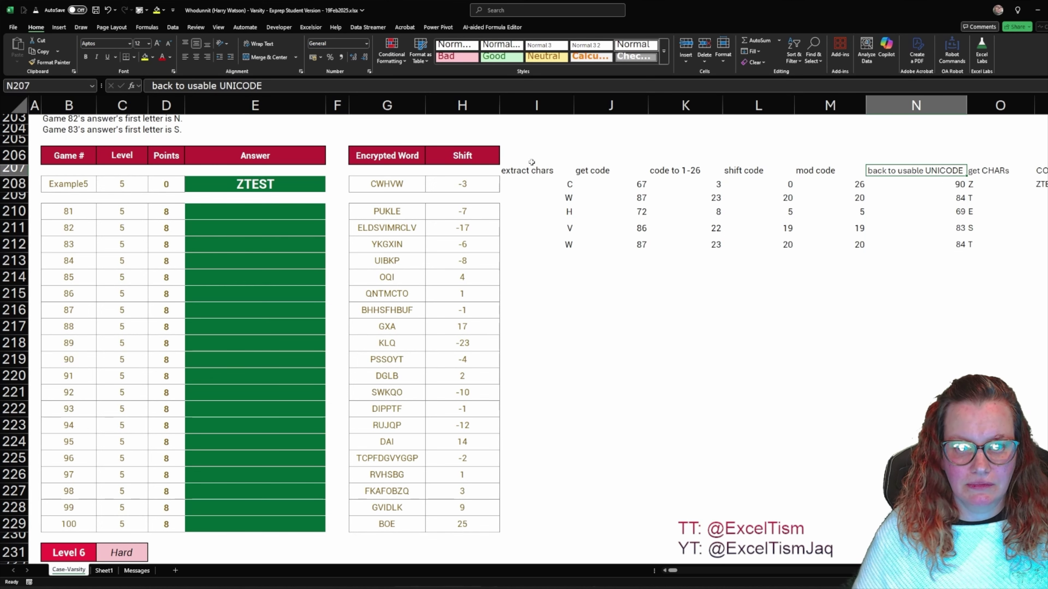
# Autofit columns I to P to the helper headings in row 207.
pyautogui.click(551, 172)
pyautogui.hotkey('ctrl', 'shift', 'Right')
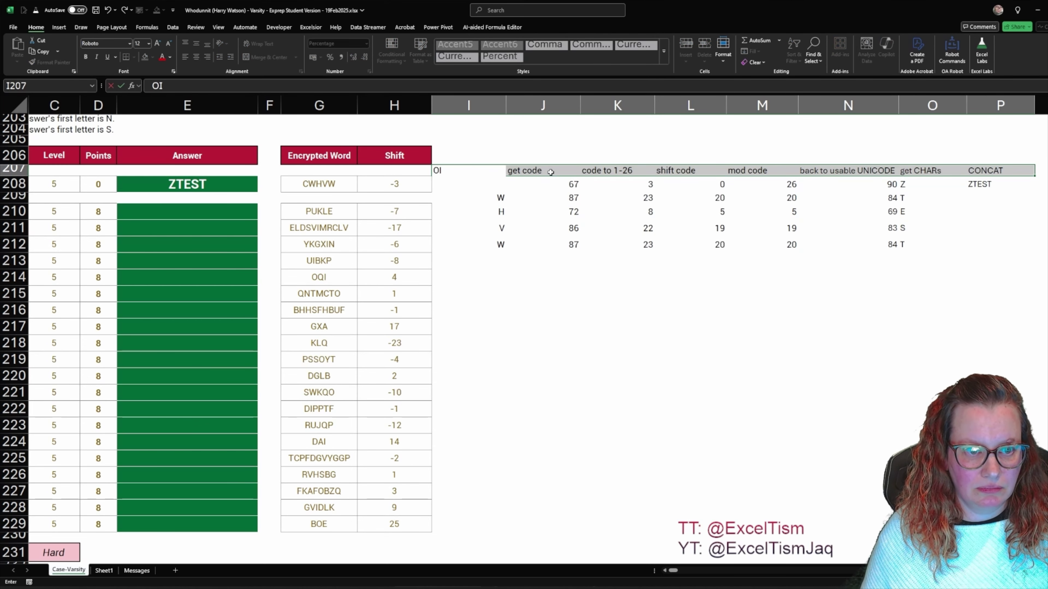
pyautogui.hotkey('alt', 'h')
pyautogui.press('o')
pyautogui.press('i')
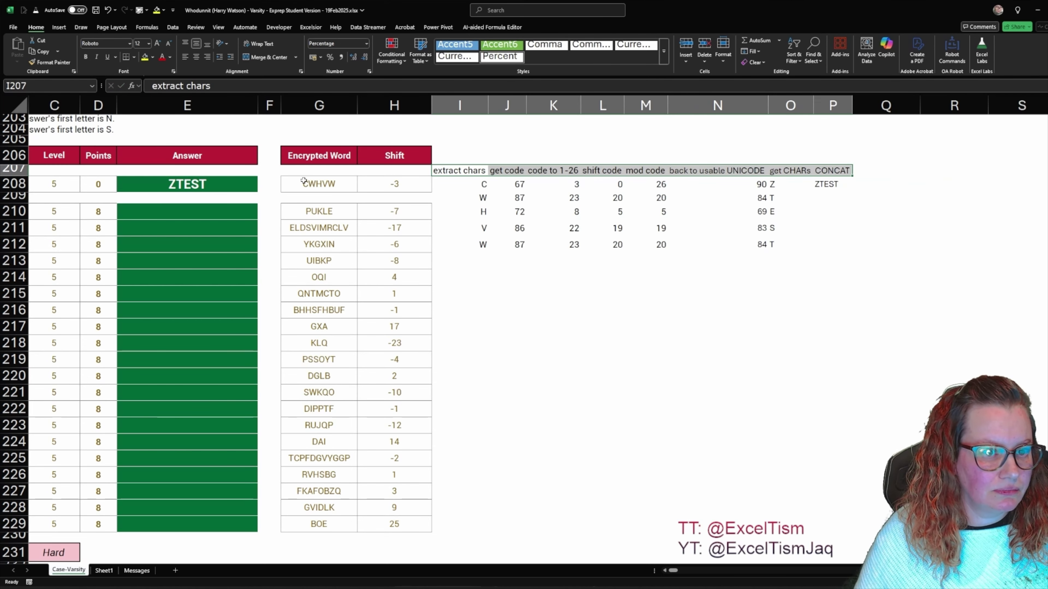
# Start a LET formula in E210 that defines encword as the encrypted word in G210.
pyautogui.click(205, 212)
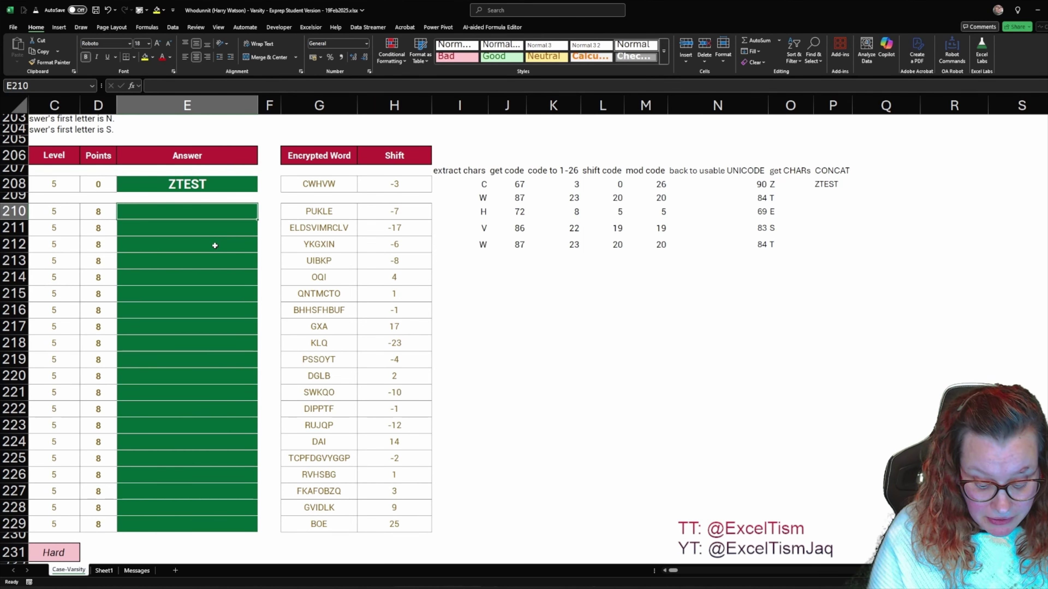
pyautogui.write('=let')
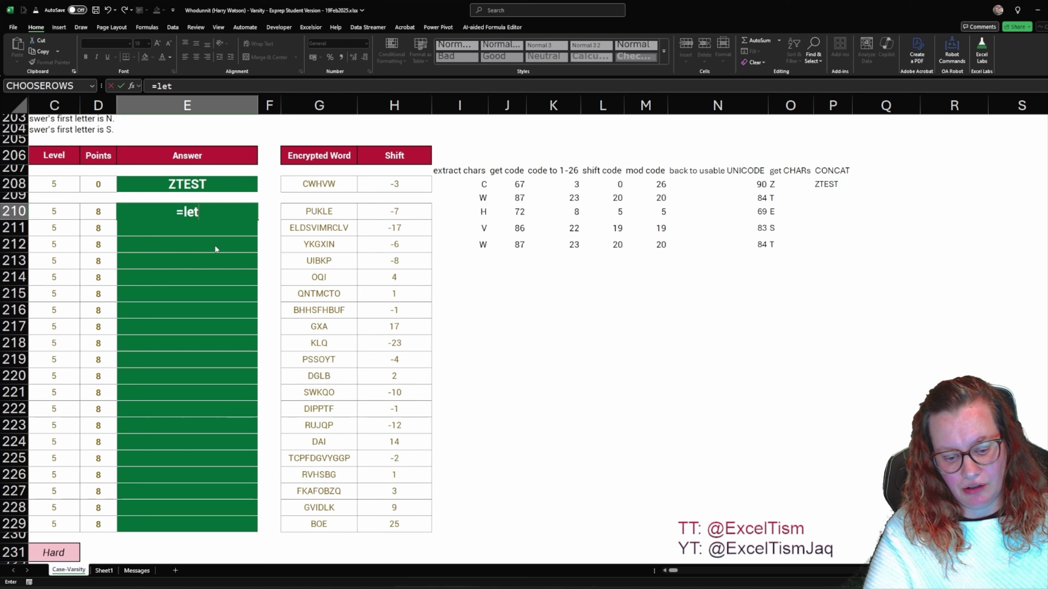
pyautogui.write('(')
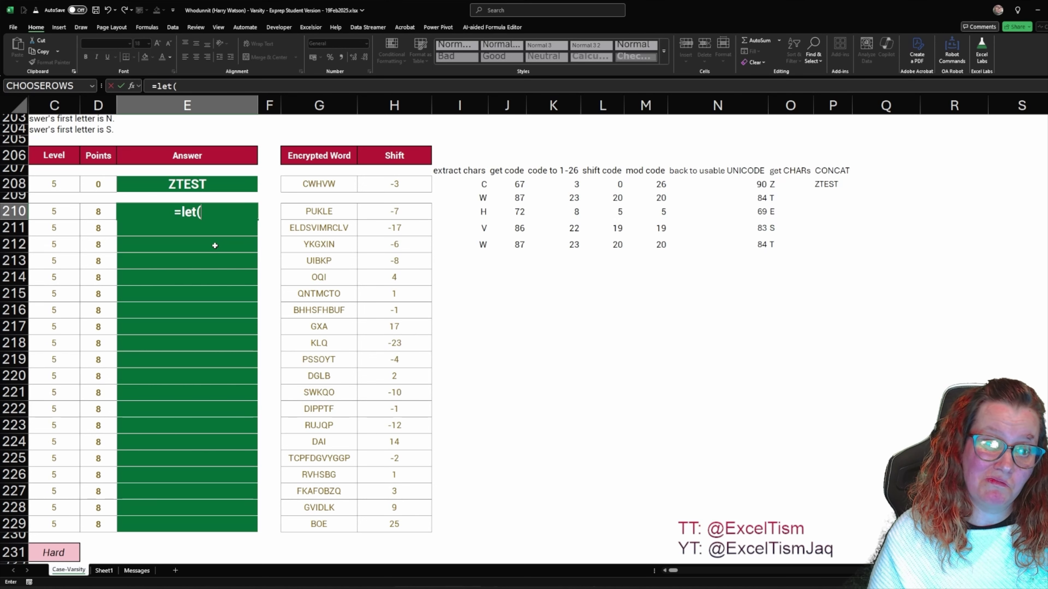
pyautogui.write('enc')
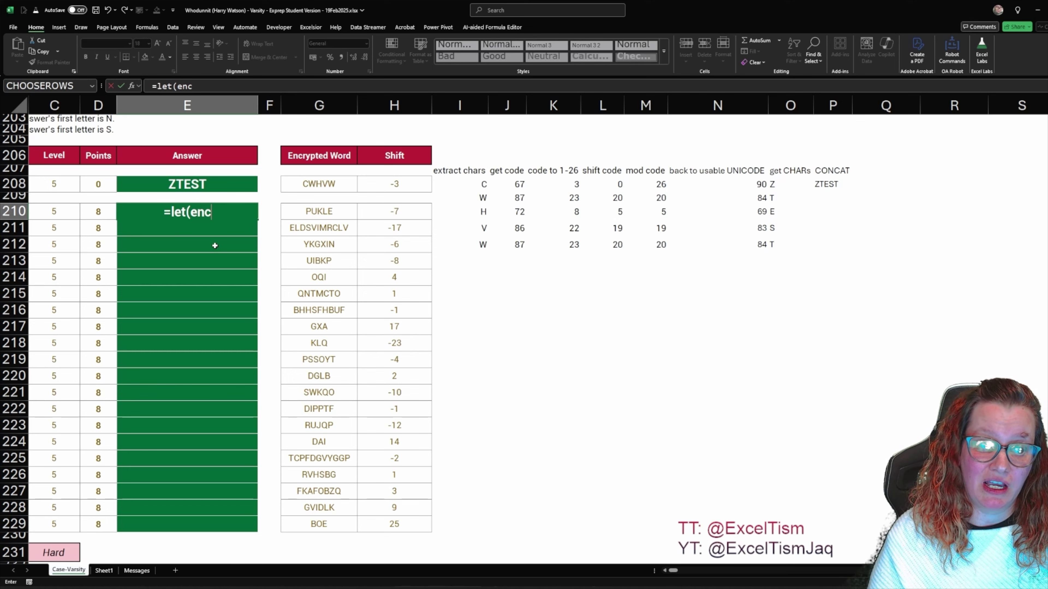
pyautogui.write('word,')
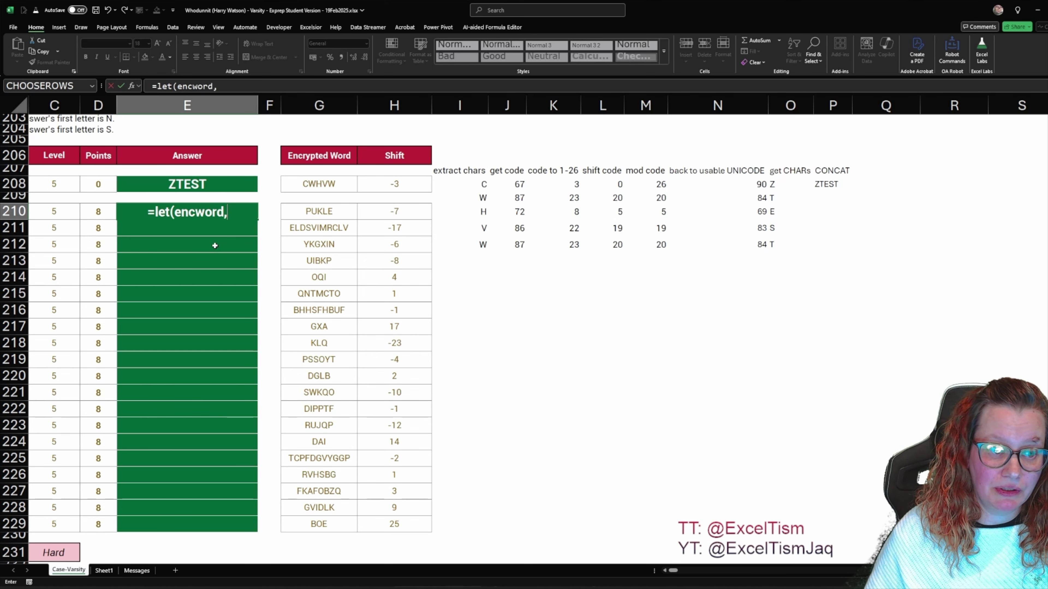
pyautogui.press('Right')
pyautogui.press('Right')
# Define shft in E210's LET formula as the shift value in H210.
pyautogui.write(',shif')
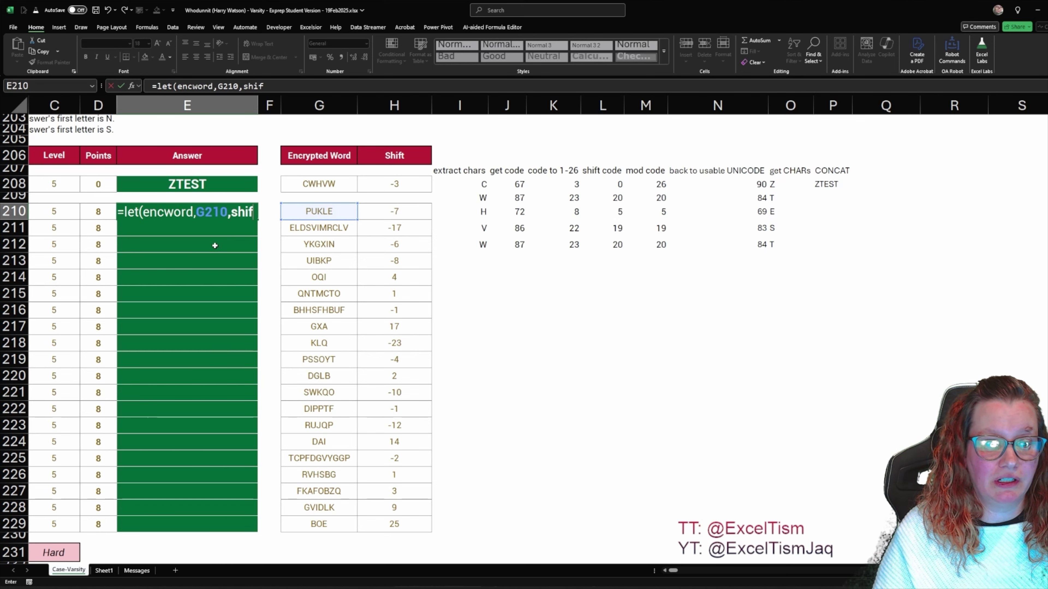
pyautogui.press('BackSpace')
pyautogui.press('BackSpace')
pyautogui.write('ft')
pyautogui.press('F2')
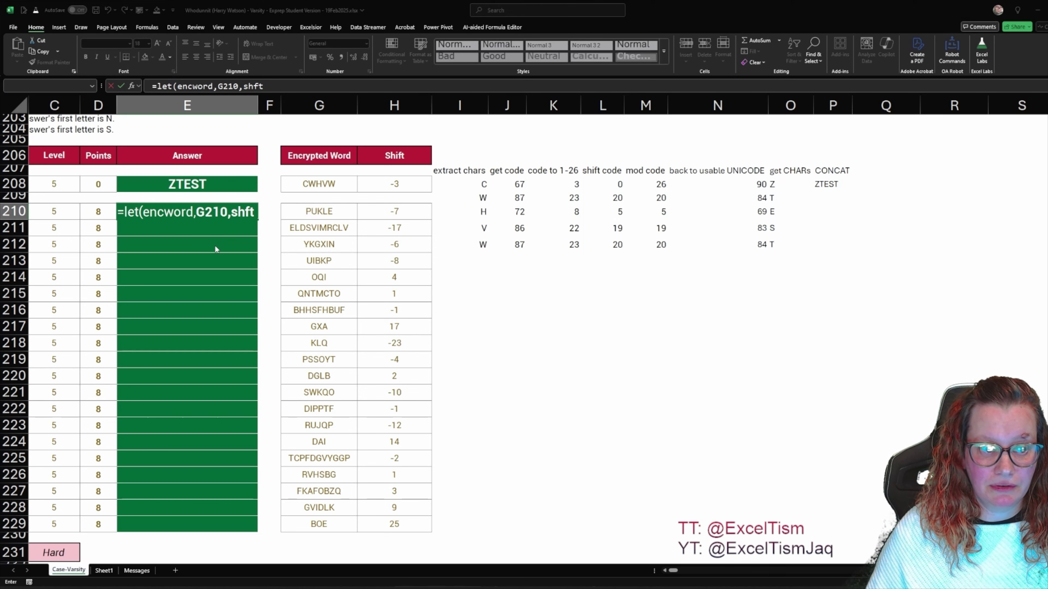
pyautogui.press('Left')
pyautogui.press('Left')
pyautogui.press('Left')
pyautogui.press('Left')
pyautogui.press('Left')
pyautogui.hotkey('shift', 'Left')
pyautogui.hotkey('shift', 'Left')
pyautogui.hotkey('shift', 'Left')
pyautogui.hotkey('shift', 'Left')
pyautogui.press('End')
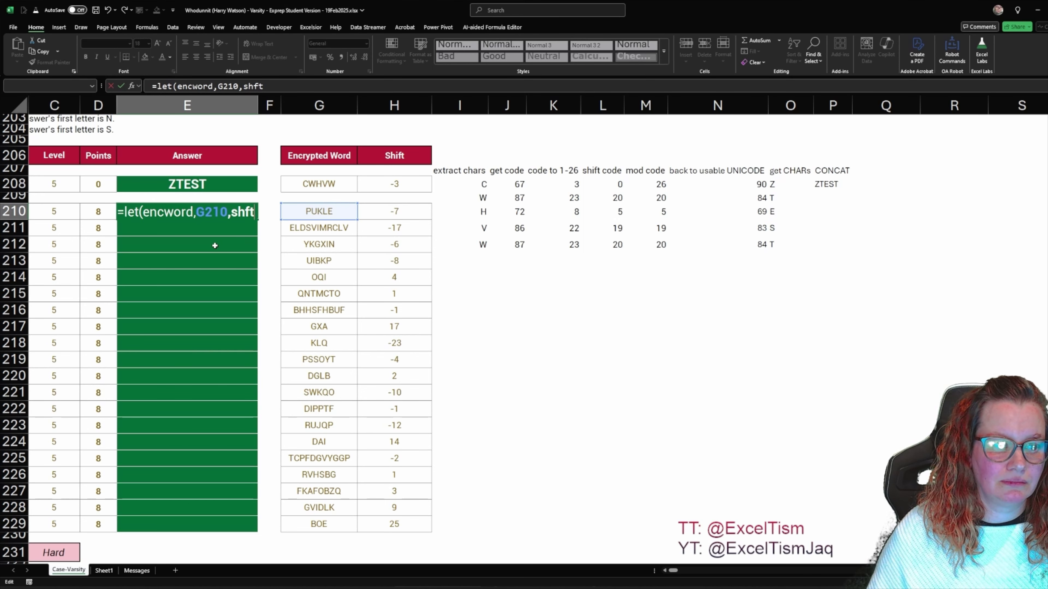
pyautogui.write(',')
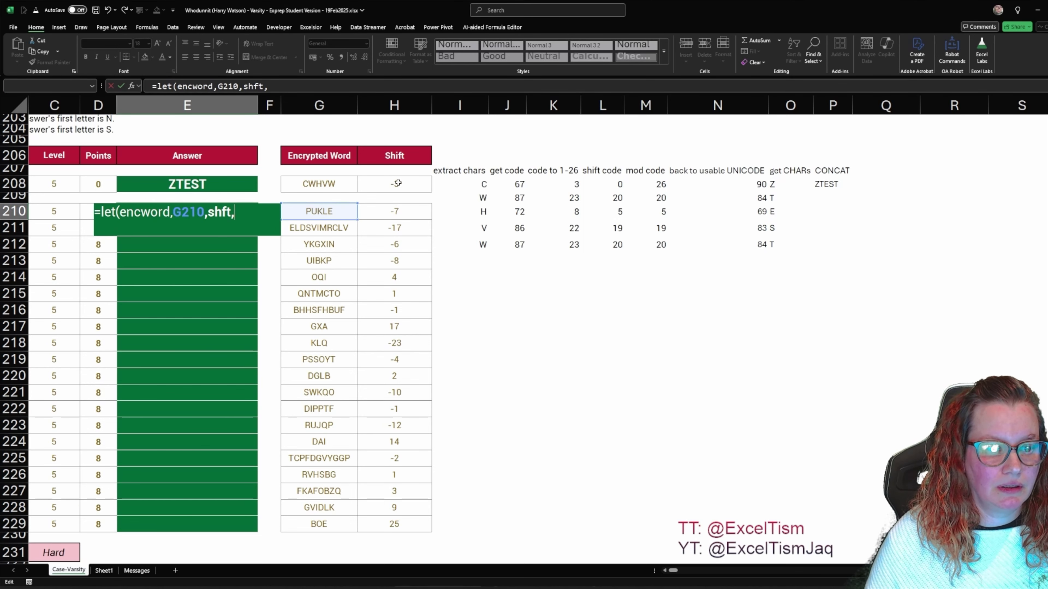
pyautogui.click(401, 212)
# Define l as LEN(encword) and s as SEQUENCE(l) in E210's LET formula.
pyautogui.write(',l,')
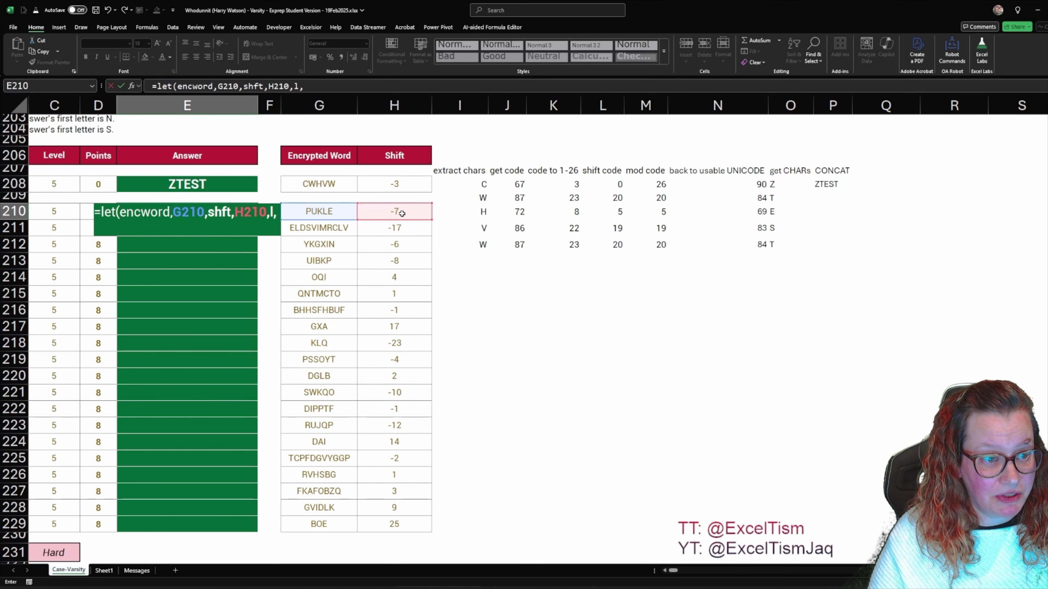
pyautogui.write('len(enc')
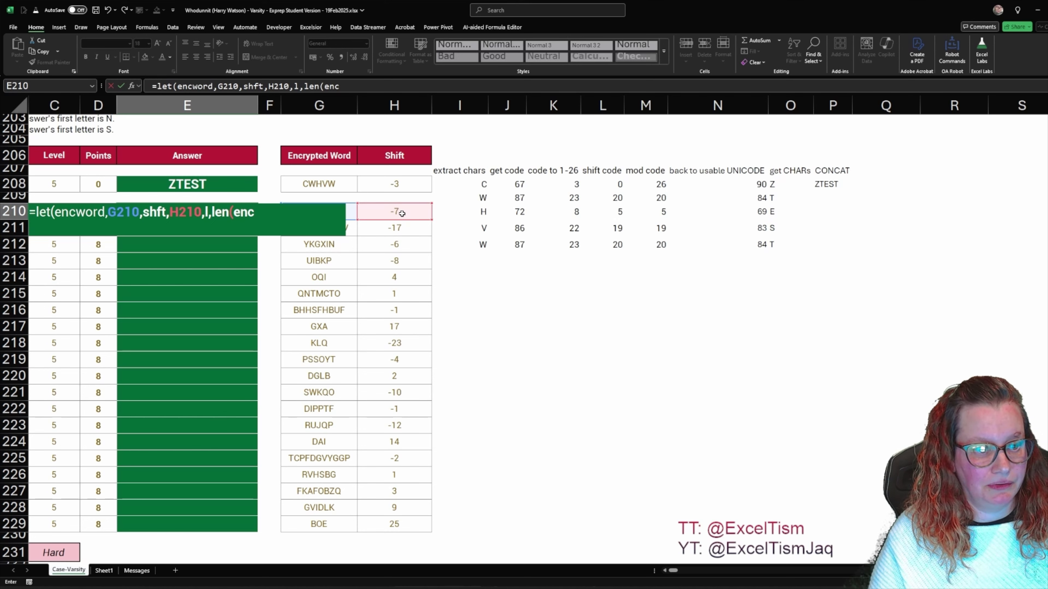
pyautogui.write('word')
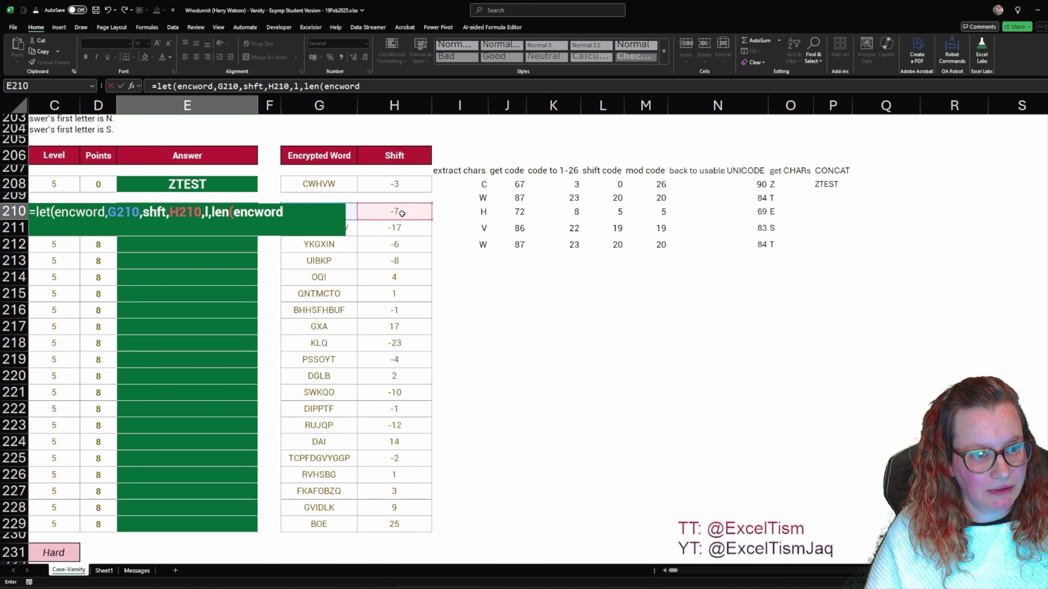
pyautogui.write('),s,seq')
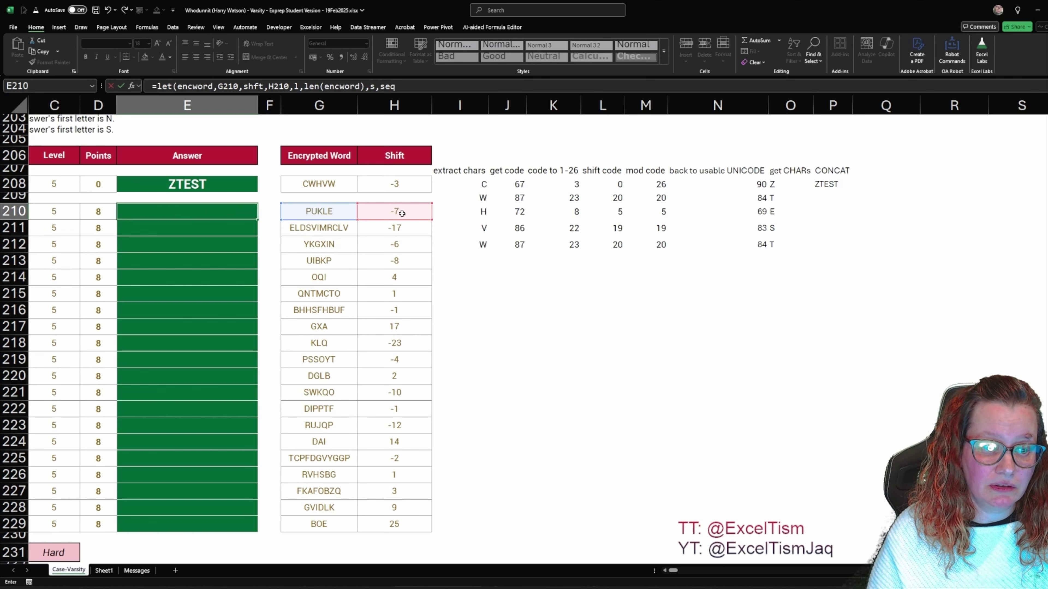
pyautogui.press('Tab')
pyautogui.write('l),')
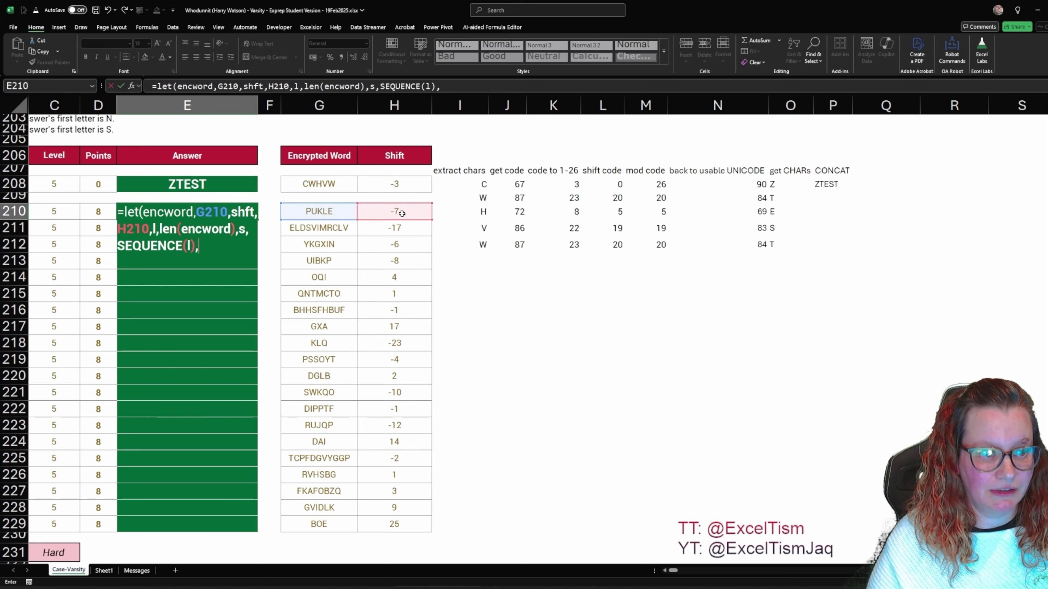
# Define encarr as MID(encword,s,1), return encarr, and commit the LET formula in E210.
pyautogui.write('ecnarr')
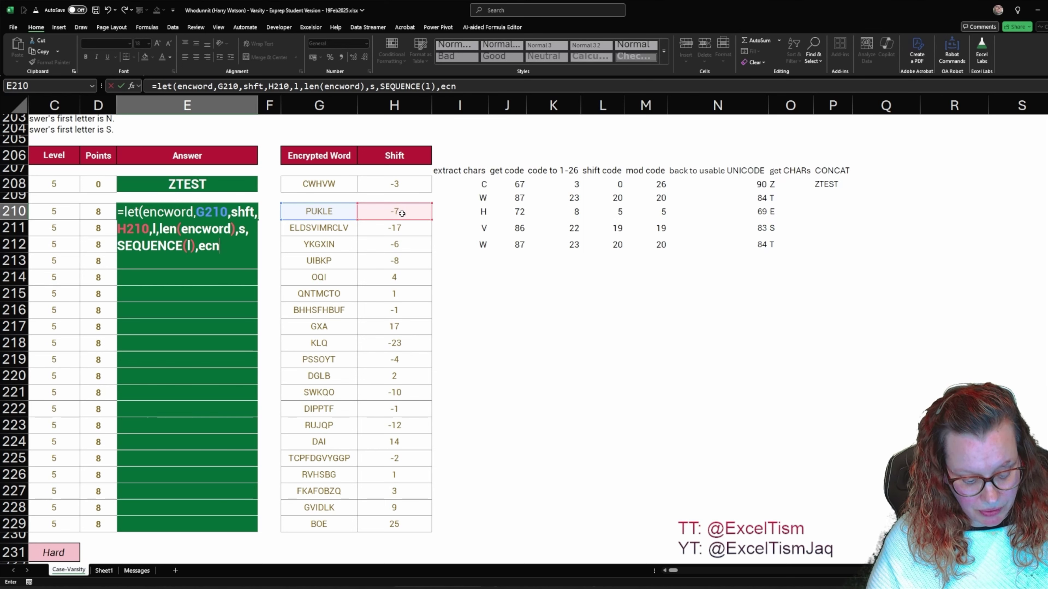
pyautogui.press('BackSpace')
pyautogui.press('BackSpace')
pyautogui.press('BackSpace')
pyautogui.press('BackSpace')
pyautogui.press('BackSpace')
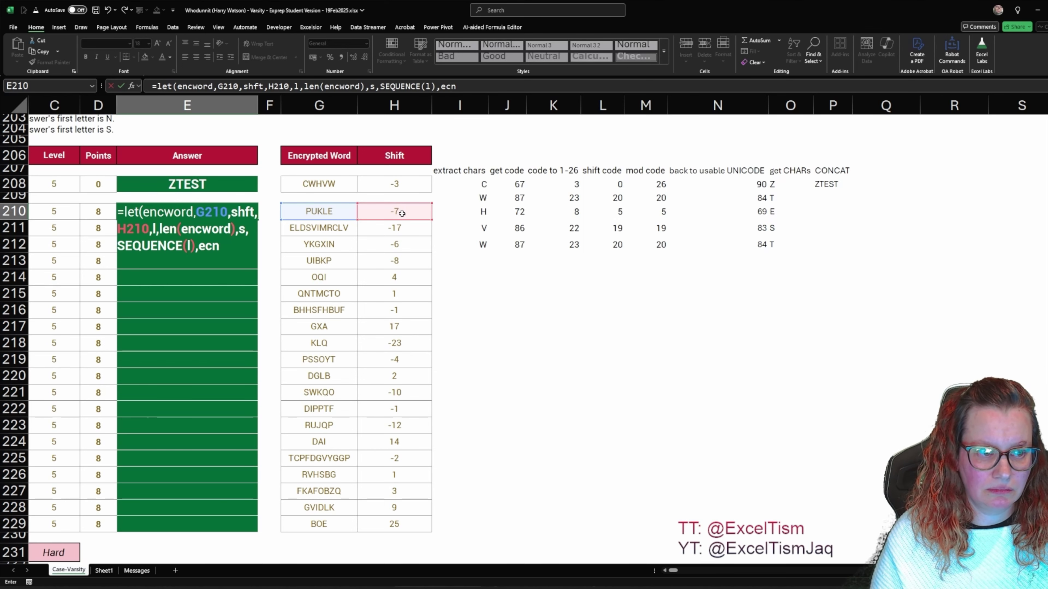
pyautogui.write('ncarr,')
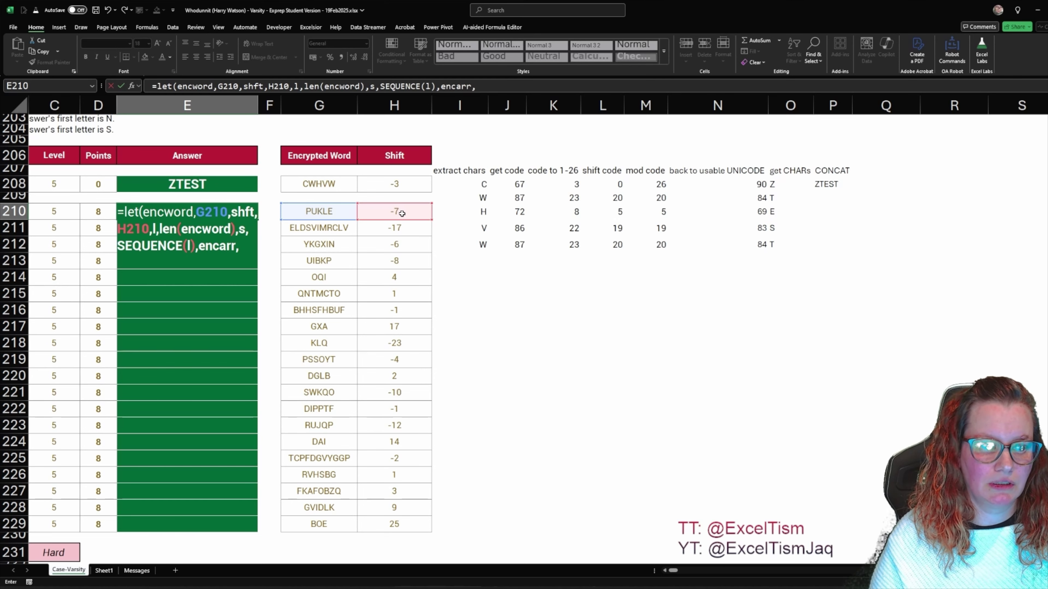
pyautogui.write('MID')
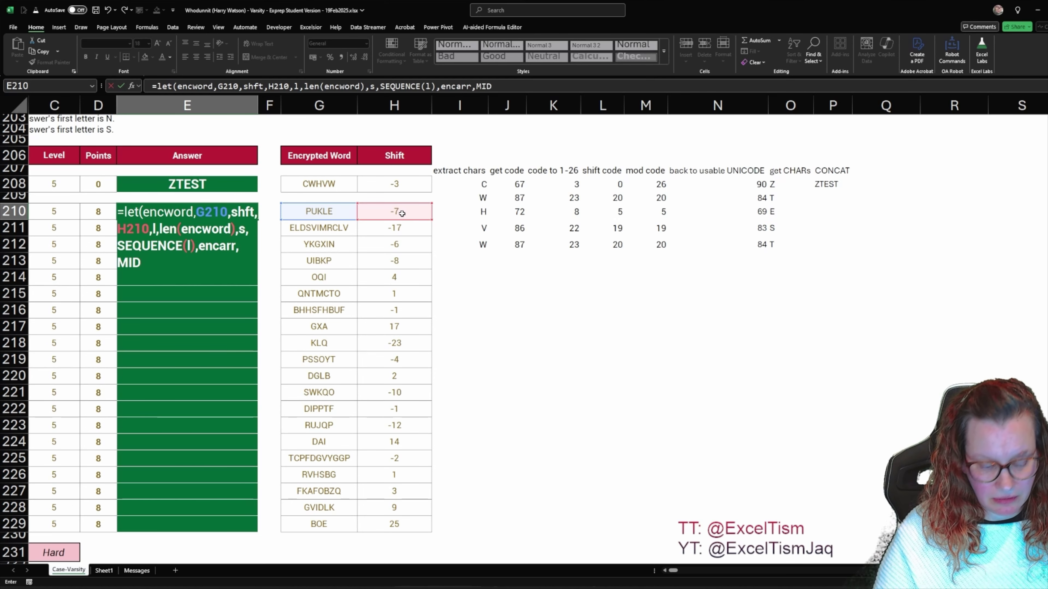
pyautogui.write('(encword,')
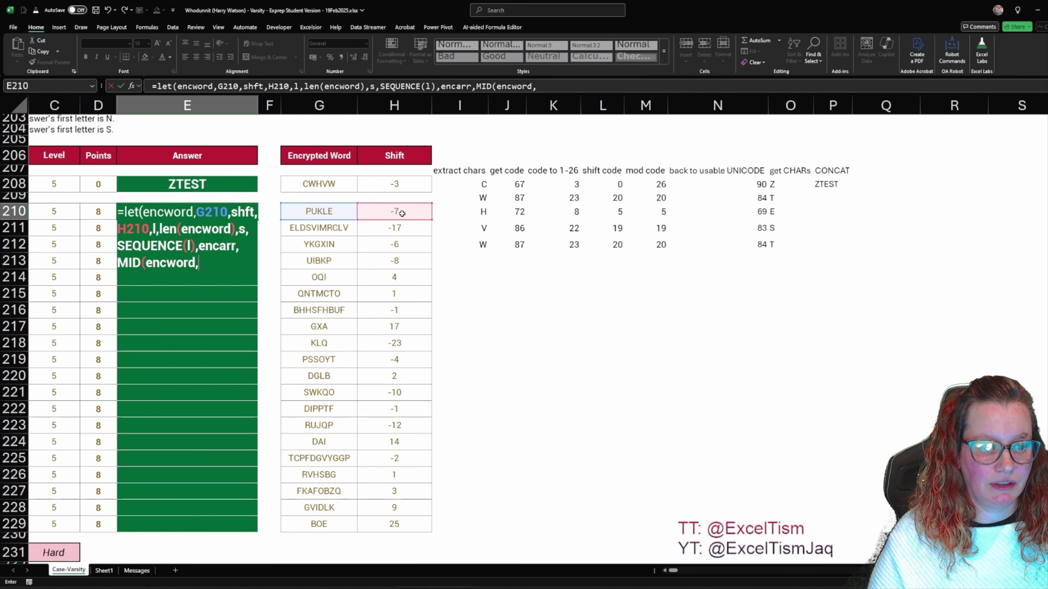
pyautogui.write('s,1')
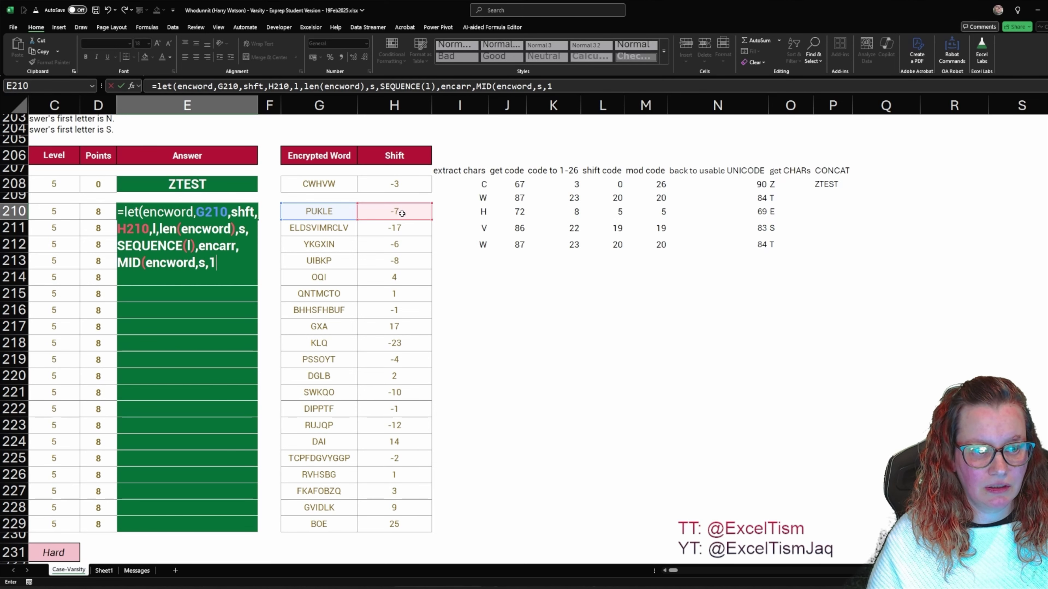
pyautogui.write('),')
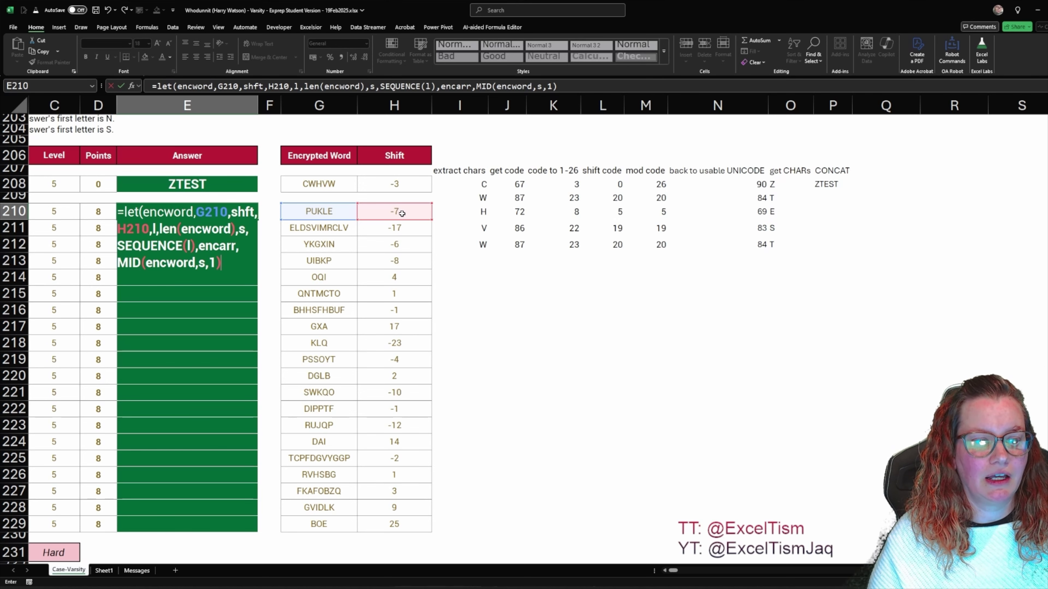
pyautogui.write('encarr')
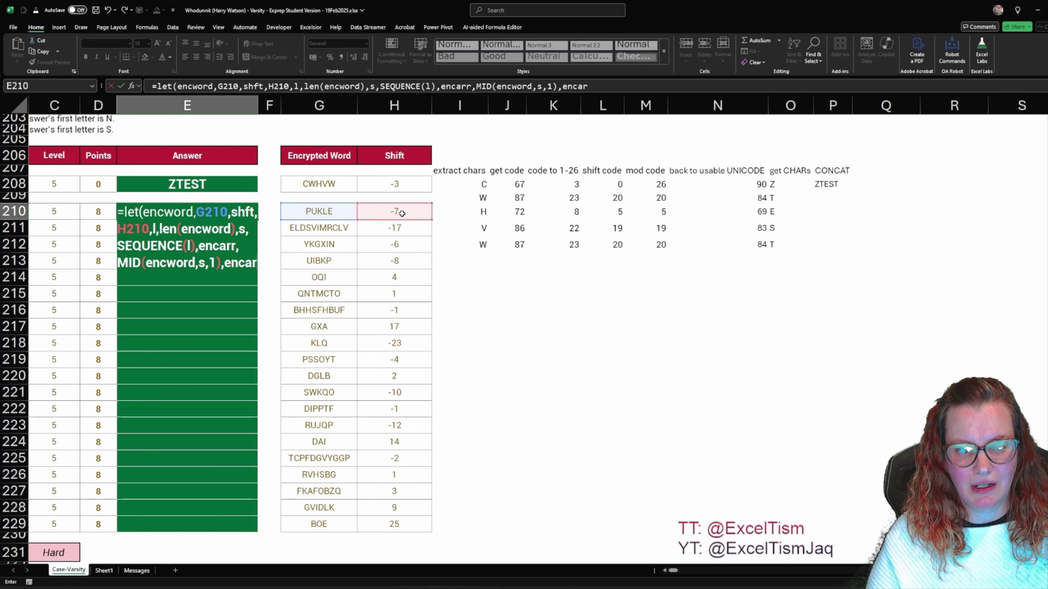
pyautogui.write(')')
pyautogui.hotkey('ctrl', 'Return')
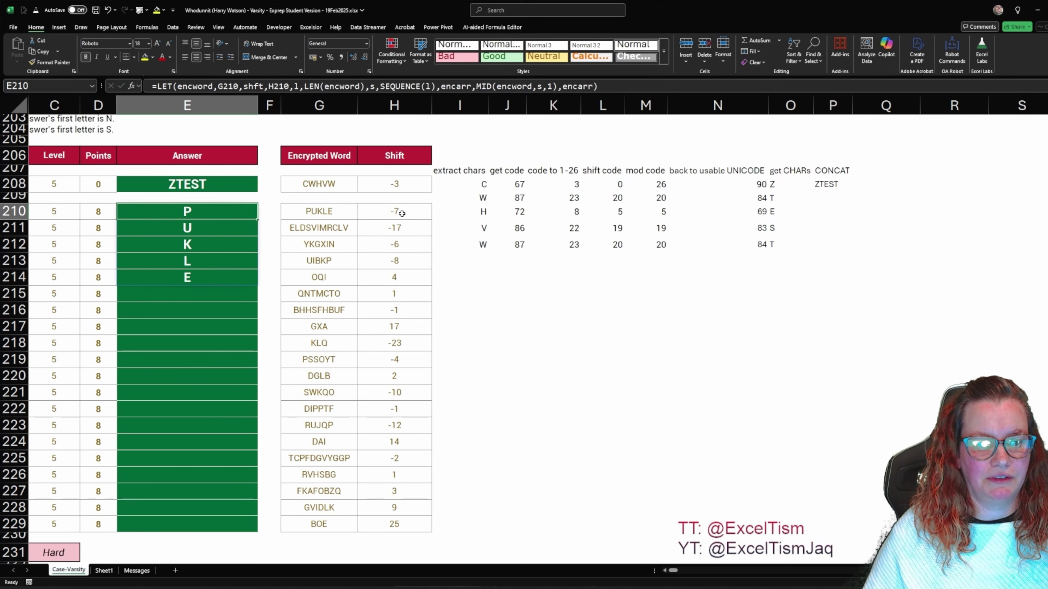
# Review the "extract chars" helper formula in I208 and expand the formula bar for E210's LET formula.
pyautogui.click(451, 186)
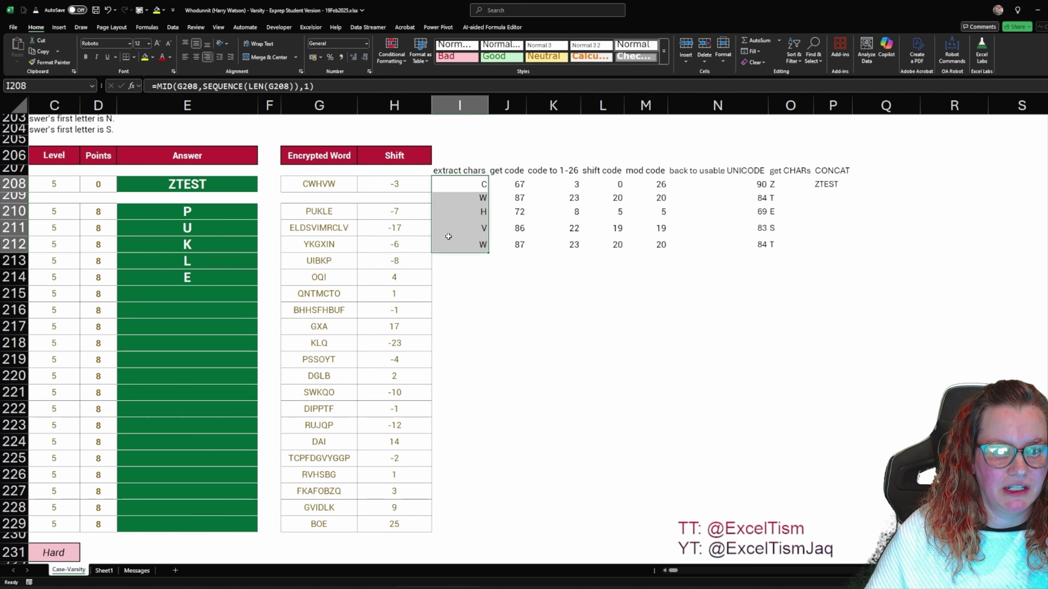
pyautogui.click(256, 211)
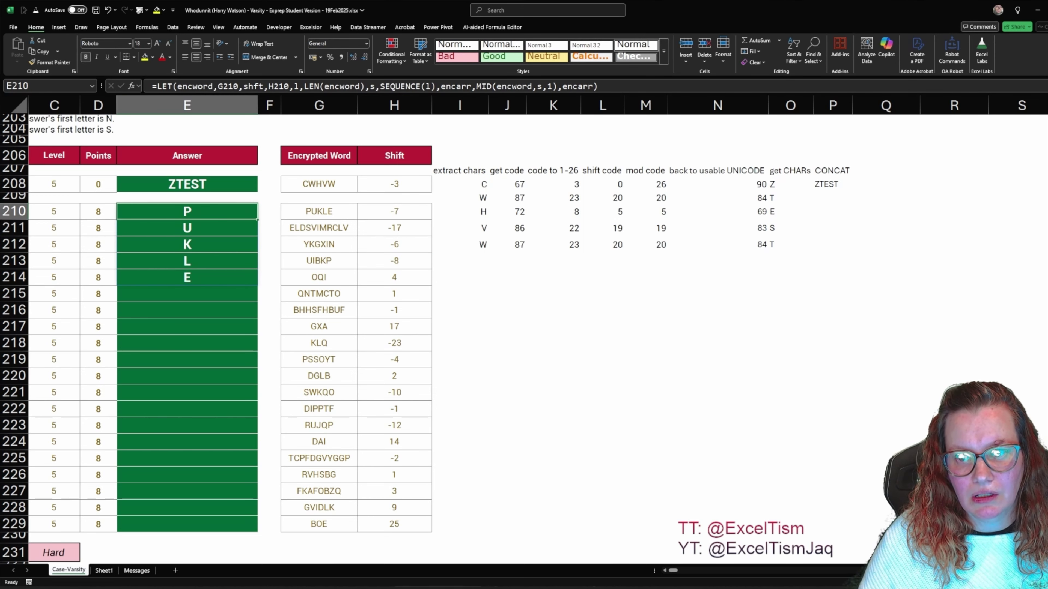
pyautogui.click(636, 87)
pyautogui.hotkey('ctrl', 'shift', 'u')
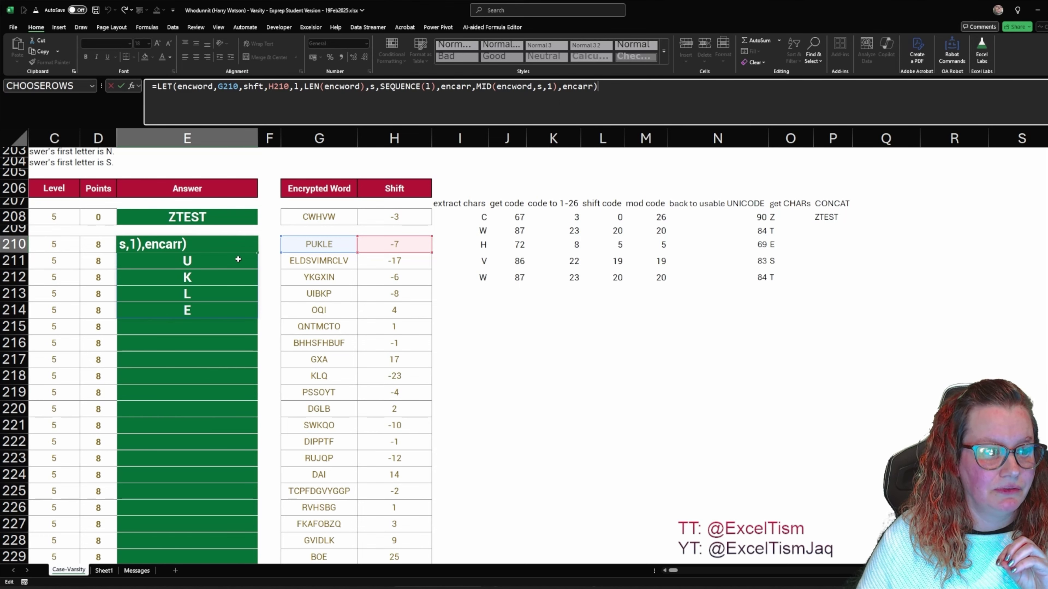
pyautogui.click(246, 247)
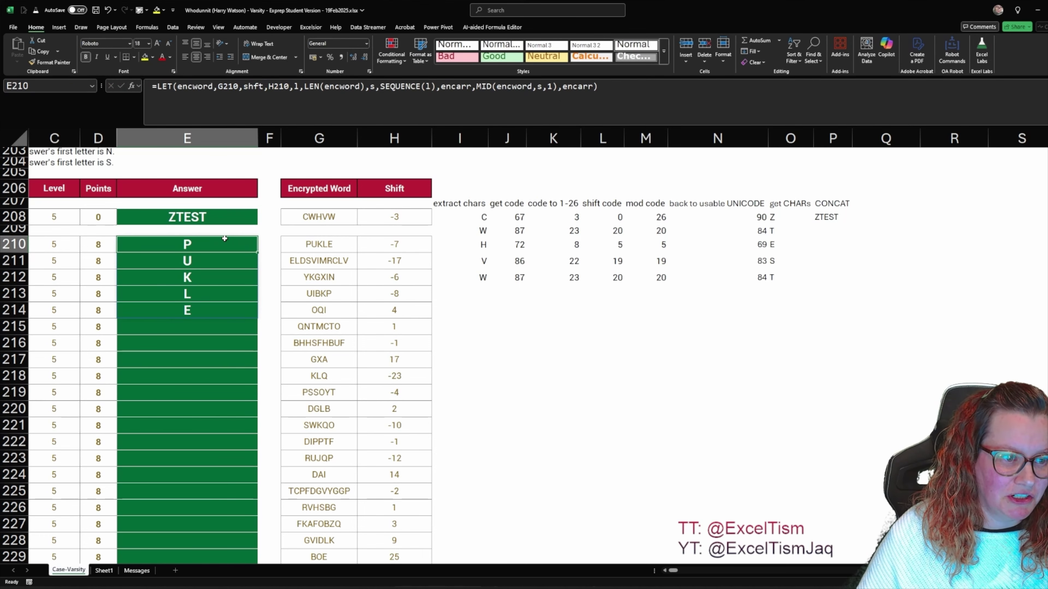
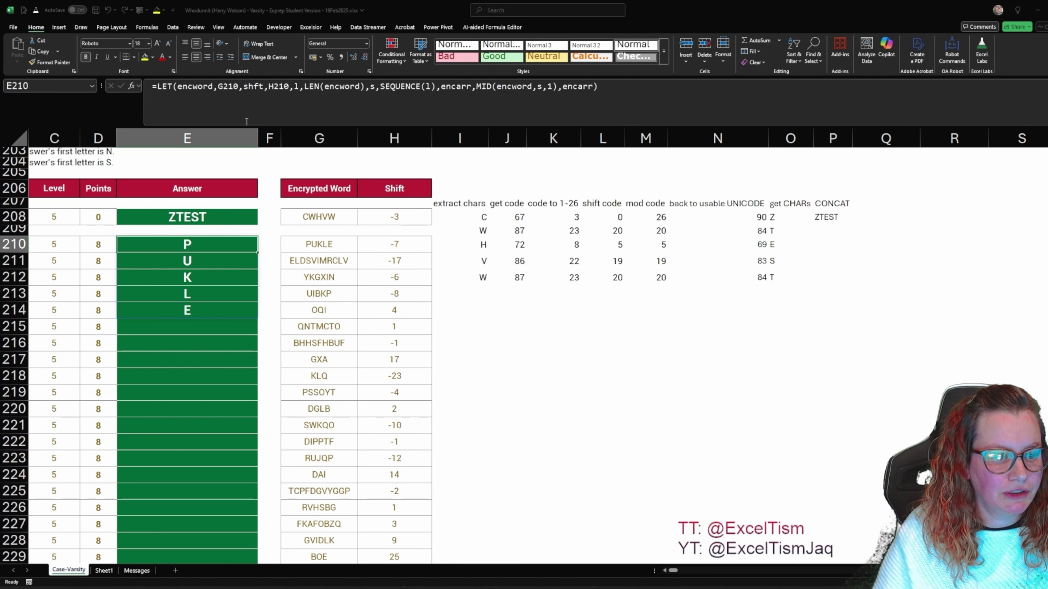
# Open E210's LET formula in the Excel Labs grid editor and widen the editor slightly.
pyautogui.press('Return')
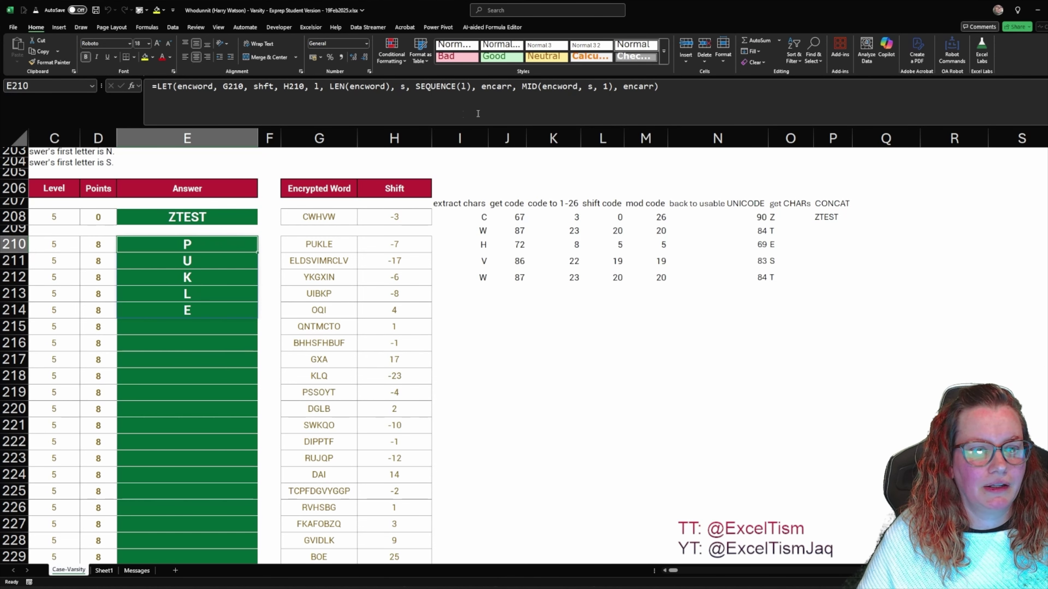
pyautogui.click(982, 51)
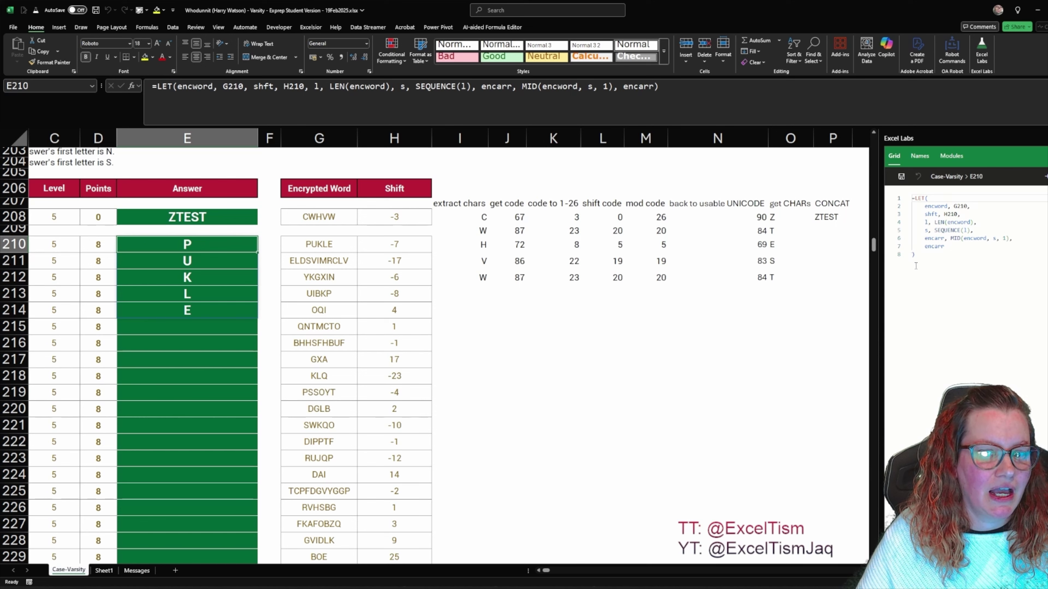
pyautogui.click(949, 248)
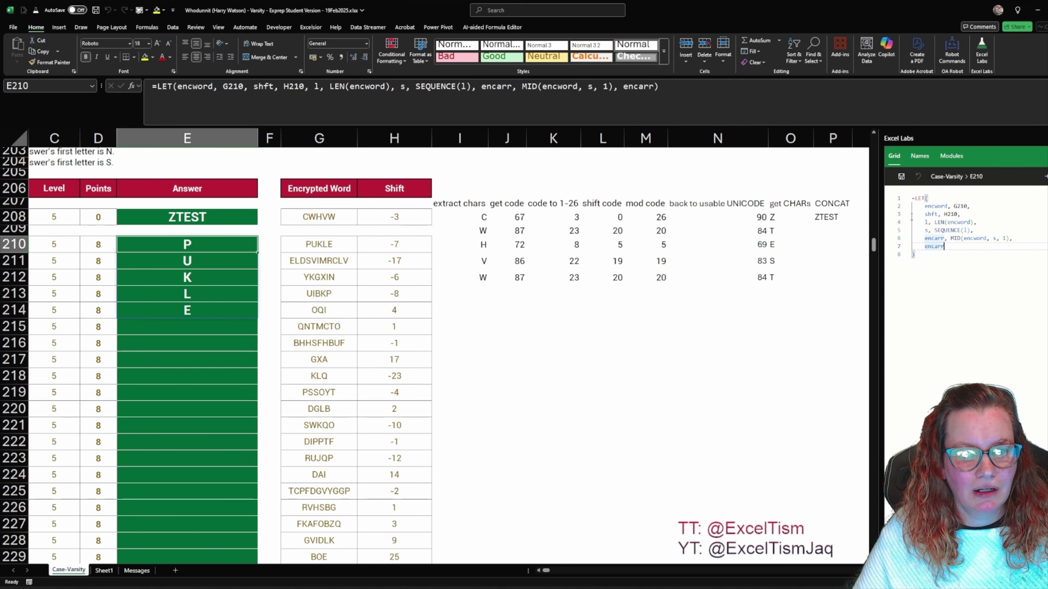
pyautogui.moveTo(878, 180); pyautogui.dragTo(872, 180)
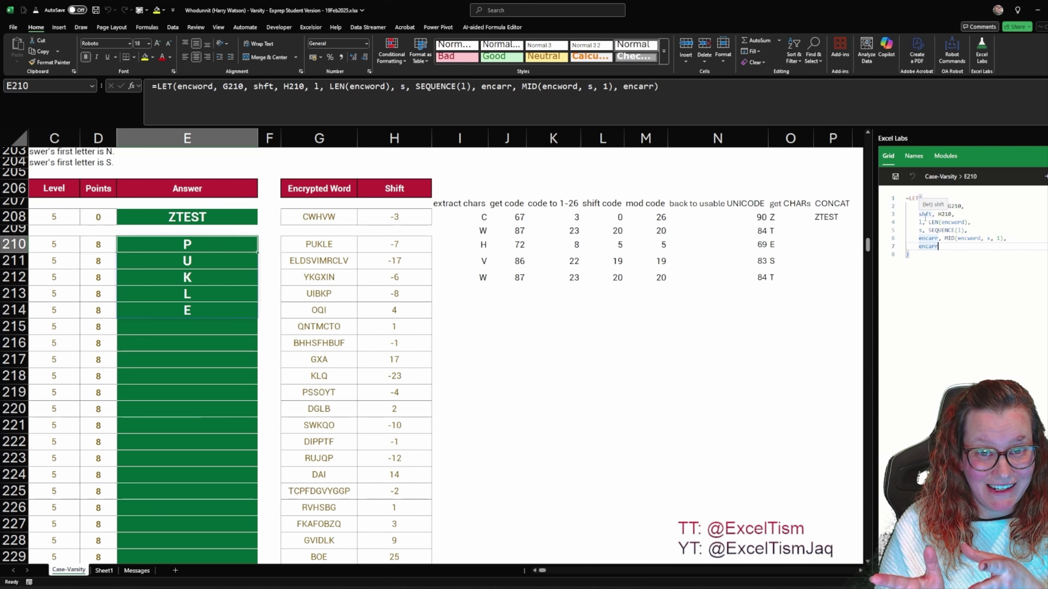
# Replace the final encarr result in E210's LET formula with a startcode variable defined as UNICODE(encarr).
pyautogui.hotkey('ctrl', 'shift', 'Left')
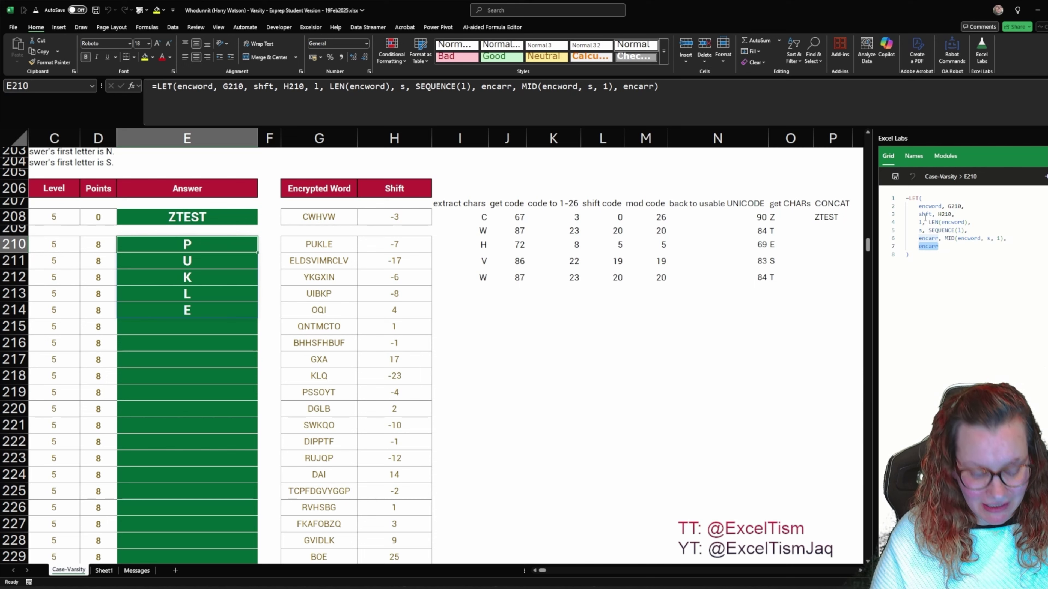
pyautogui.write('startco')
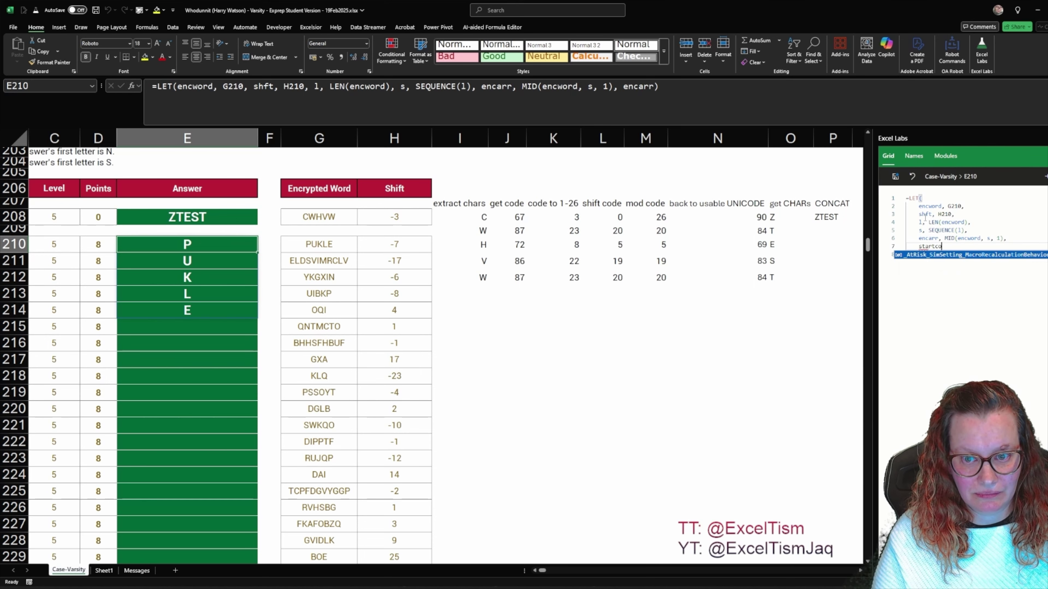
pyautogui.write('de,')
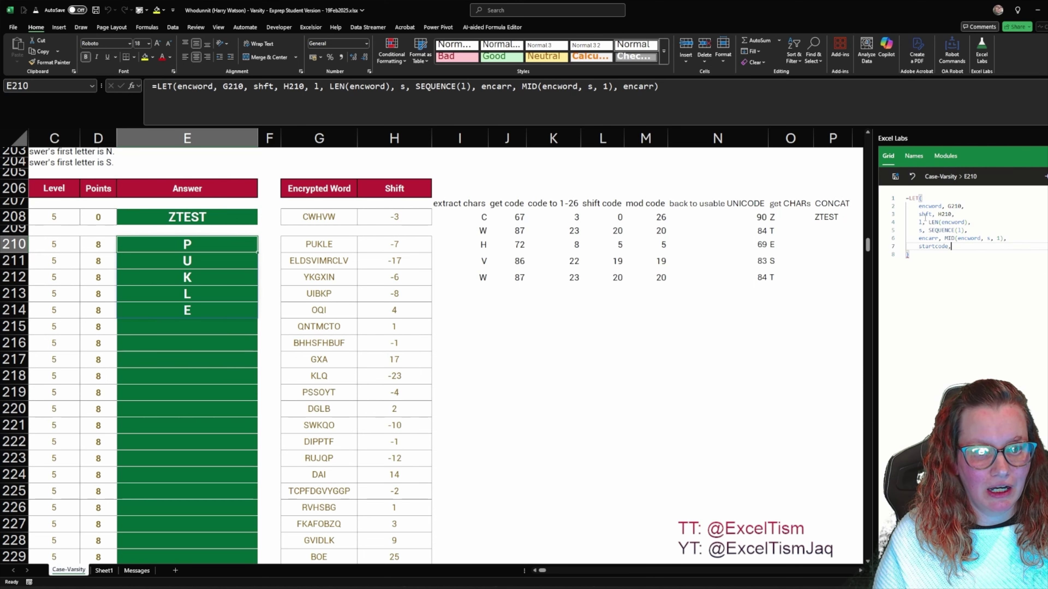
pyautogui.write(' U')
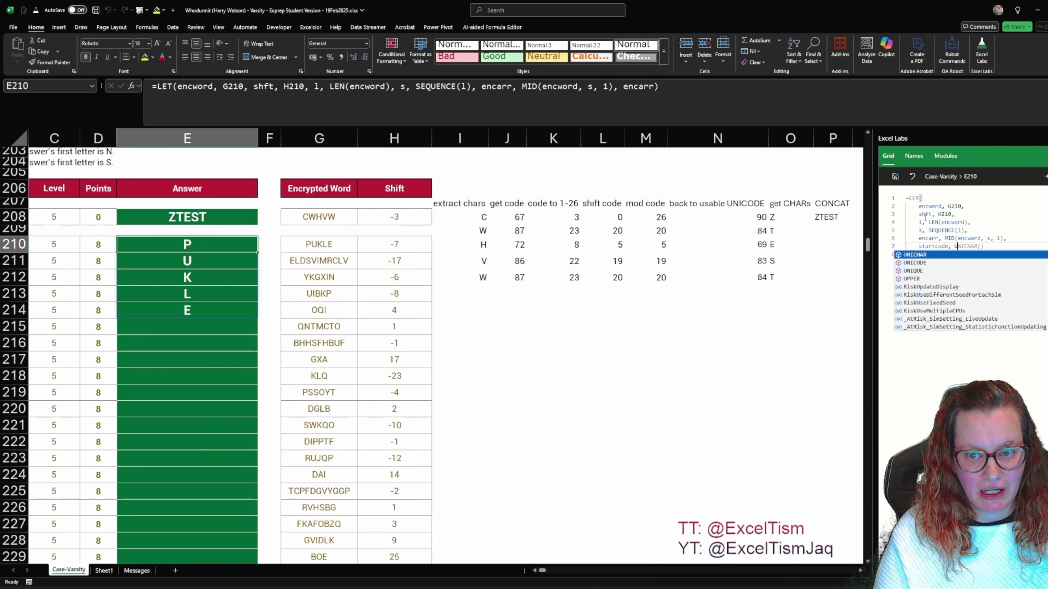
pyautogui.write('NICODE')
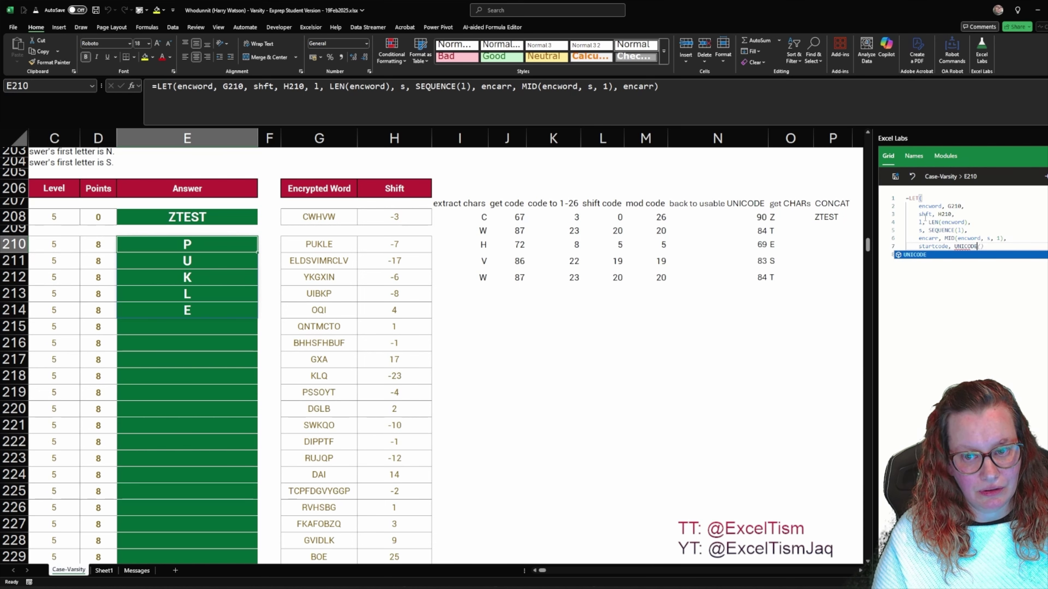
pyautogui.write('(')
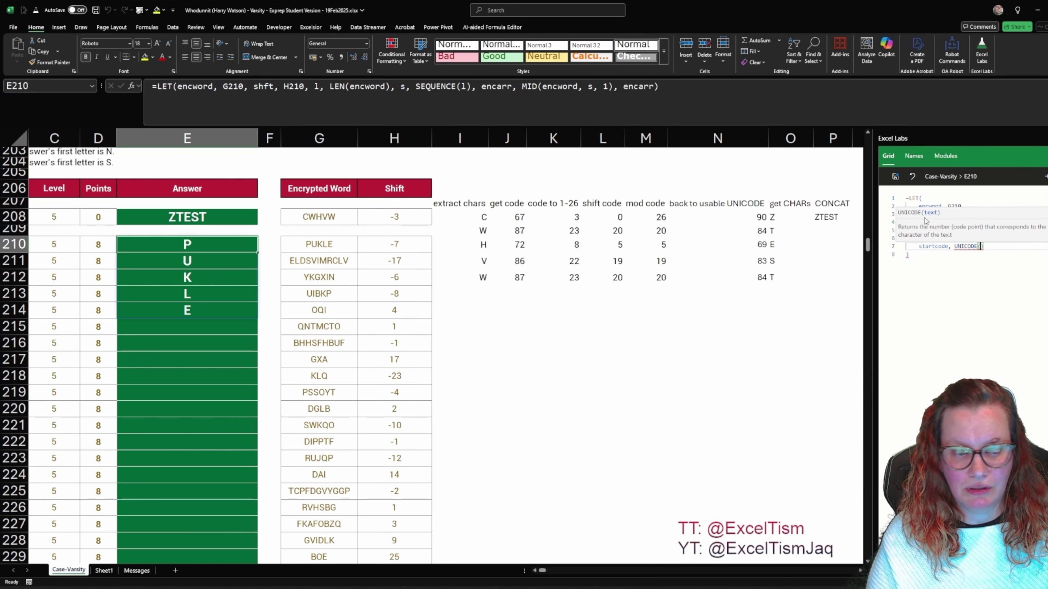
pyautogui.write('en')
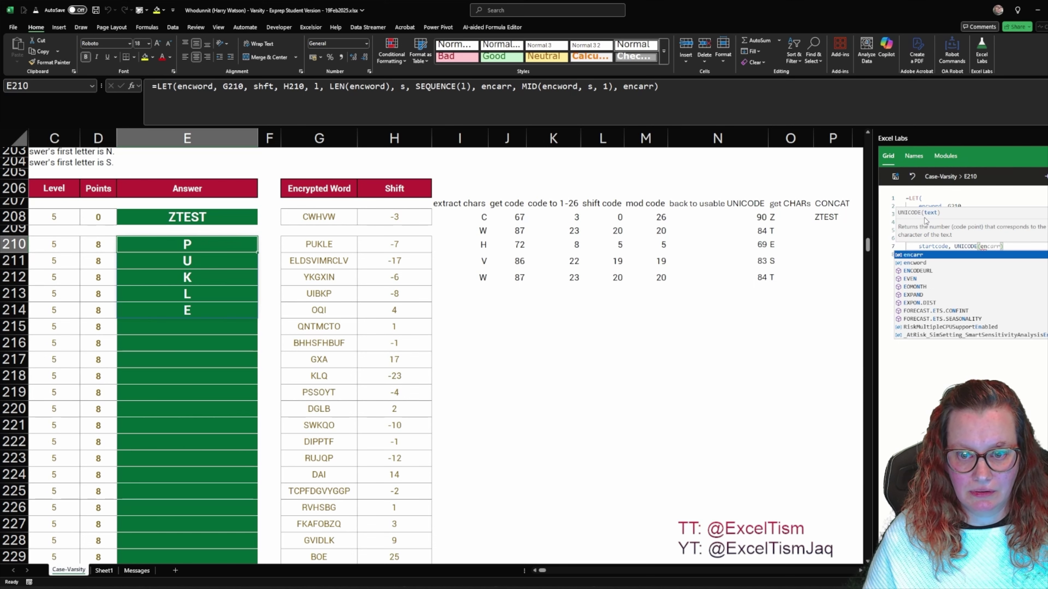
pyautogui.press('Tab')
pyautogui.write('),')
pyautogui.press('Return')
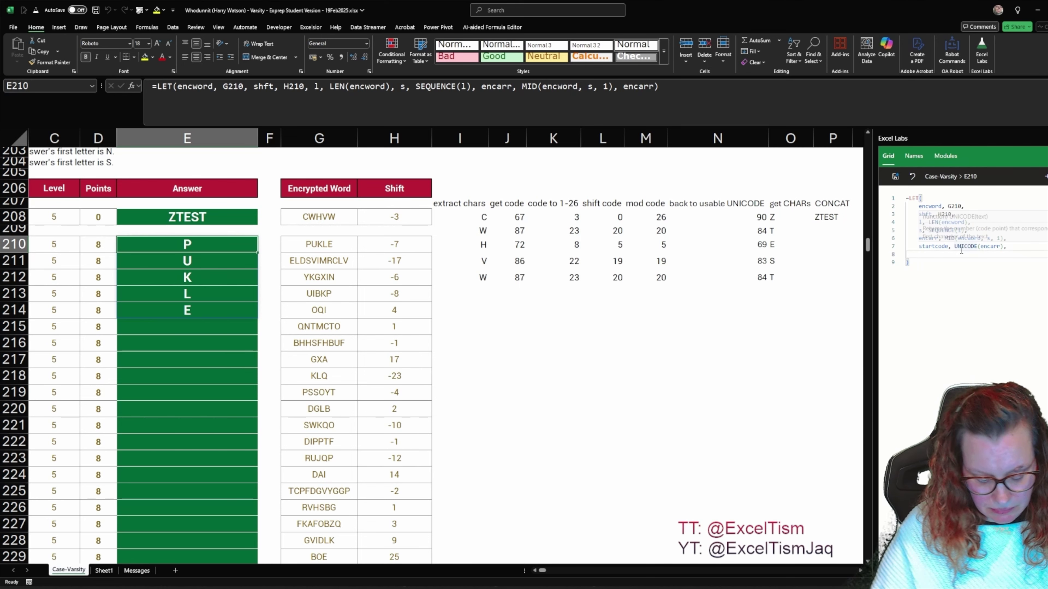
# Add an astartcode variable defined as startcode-64 to E210's LET formula.
pyautogui.write('alp')
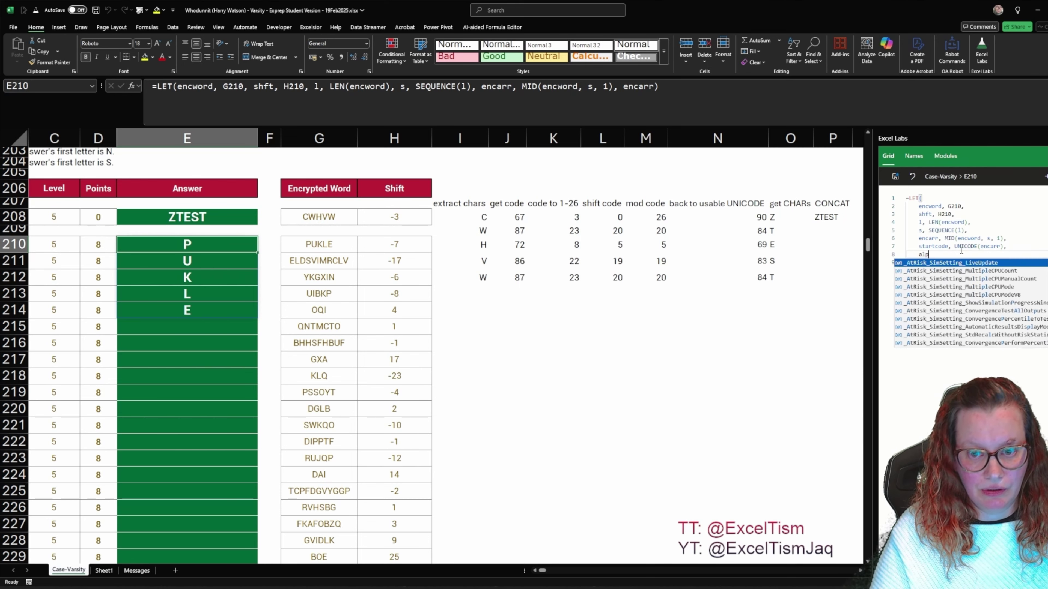
pyautogui.write('hacode')
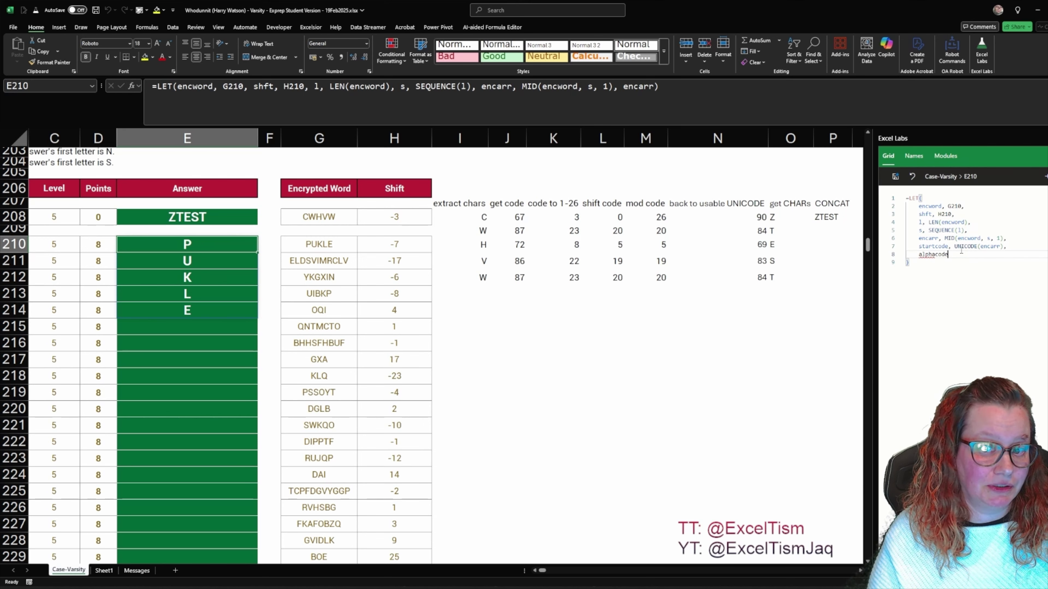
pyautogui.press('Left')
pyautogui.press('Left')
pyautogui.press('Left')
pyautogui.press('Left')
pyautogui.press('BackSpace')
pyautogui.press('BackSpace')
pyautogui.press('BackSpace')
pyautogui.press('BackSpace')
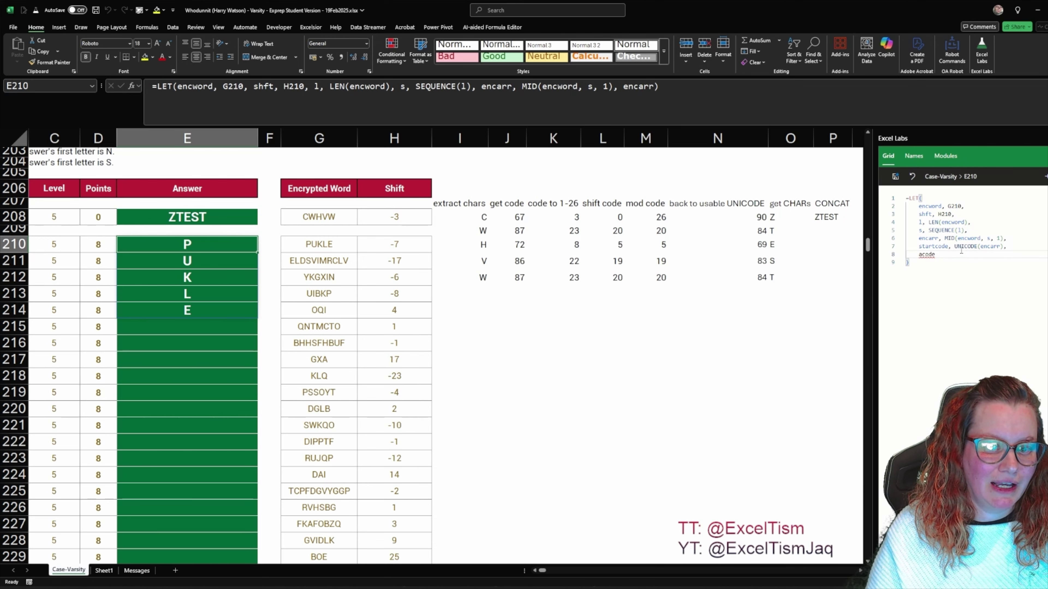
pyautogui.write('start')
pyautogui.press('End')
pyautogui.write(',')
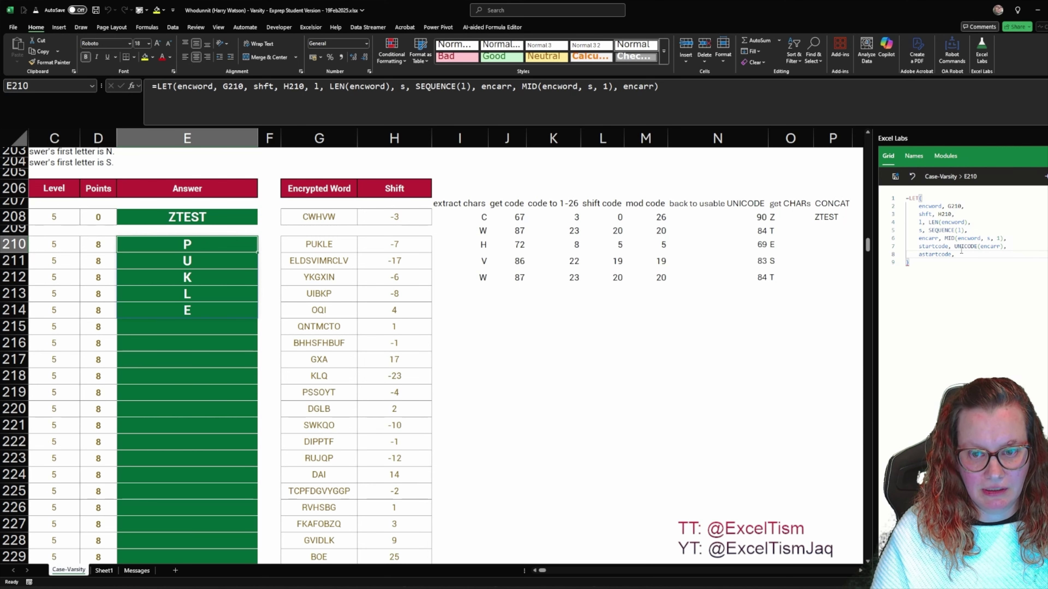
pyautogui.write(' startc')
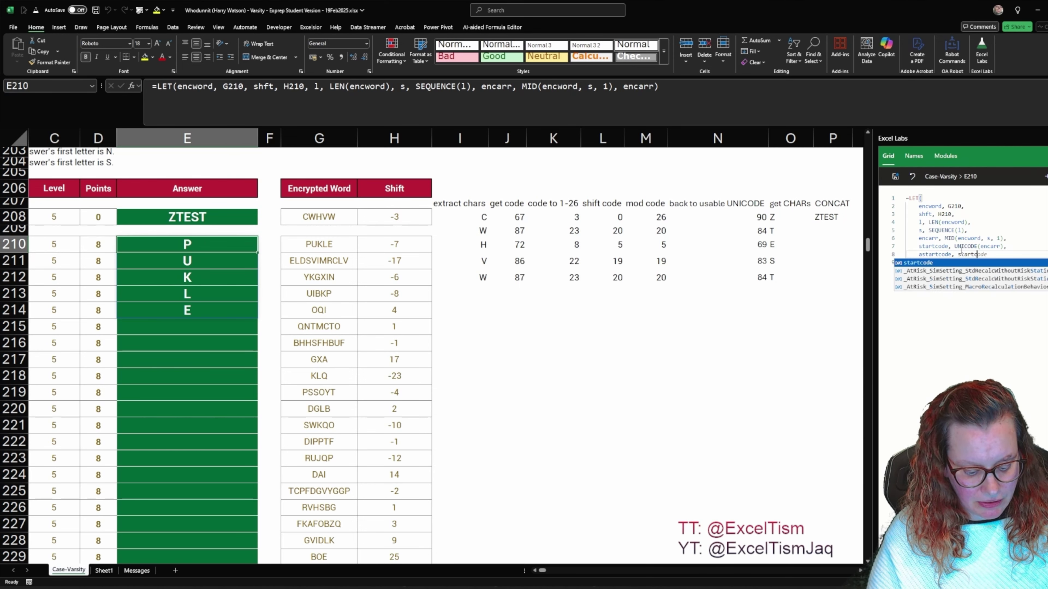
pyautogui.write('ode-64,')
pyautogui.press('Return')
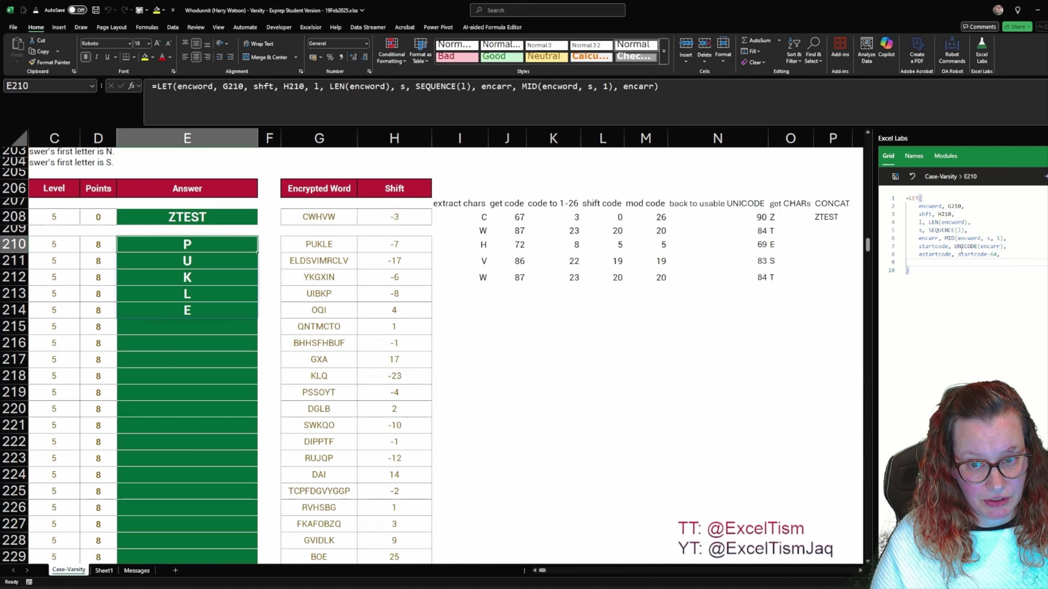
# Add a shftcode variable defined as astartcode + shft to E210's LET formula.
pyautogui.write('ss')
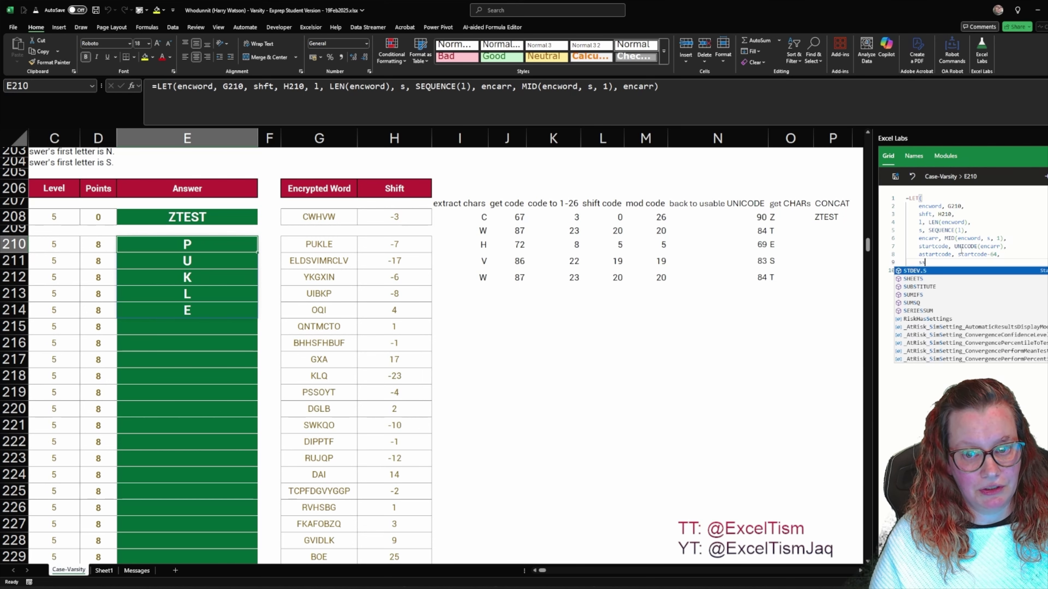
pyautogui.press('BackSpace')
pyautogui.write('hft')
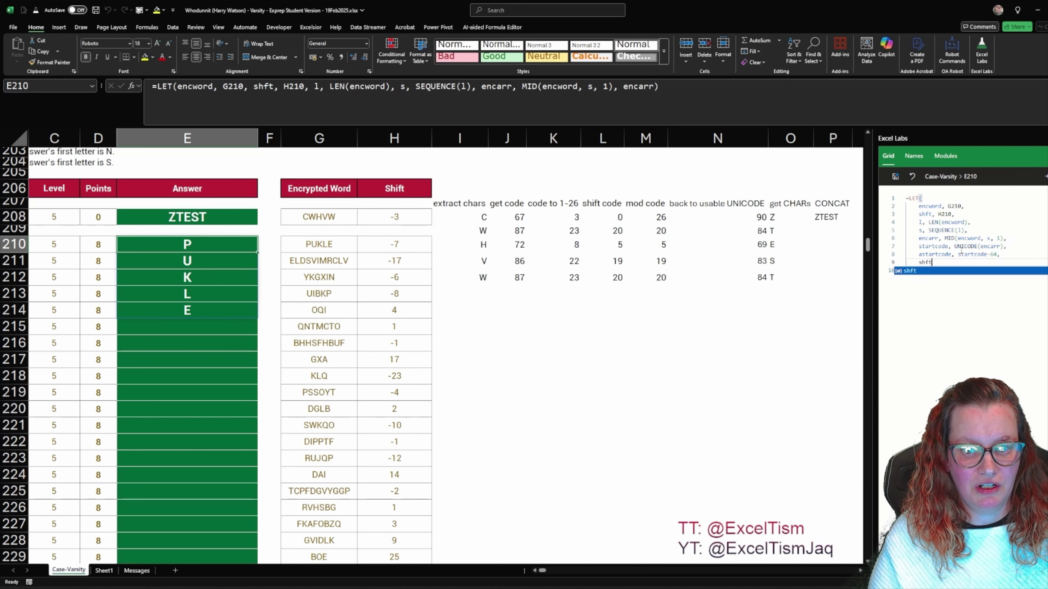
pyautogui.write('code, ')
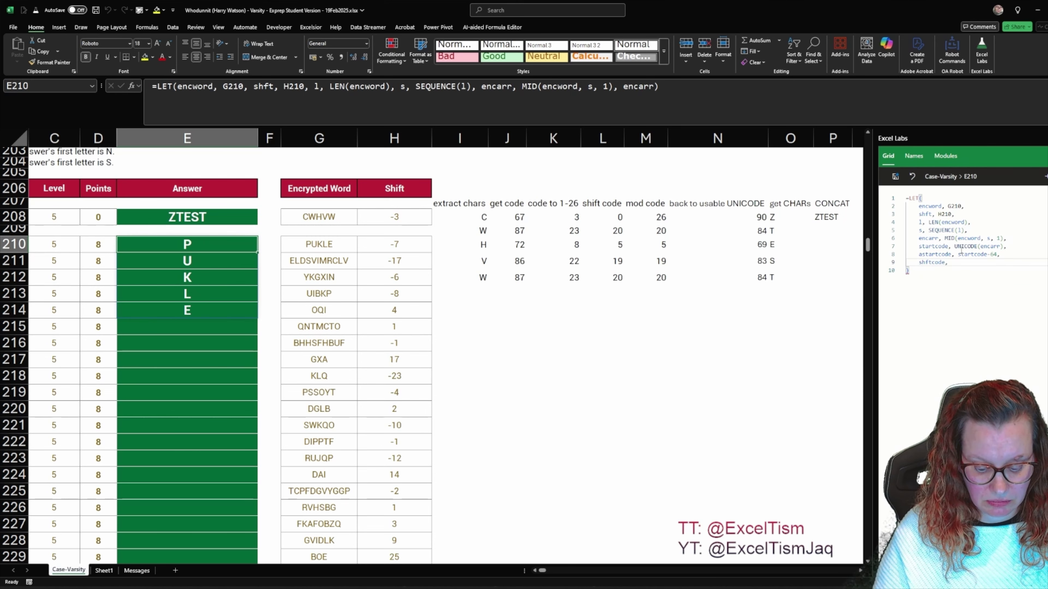
pyautogui.write('asta')
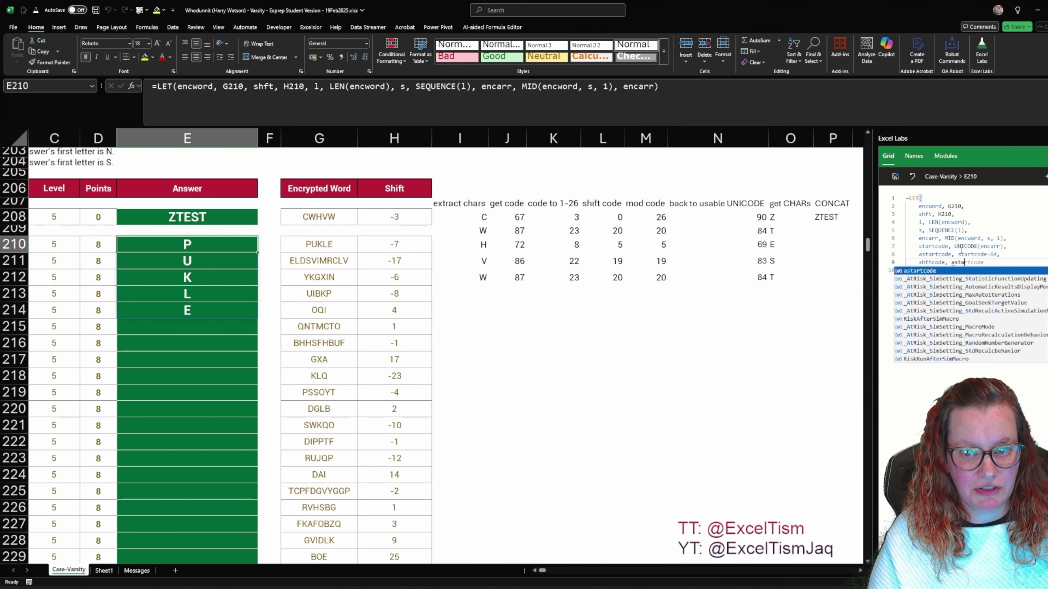
pyautogui.write('rtcode + s')
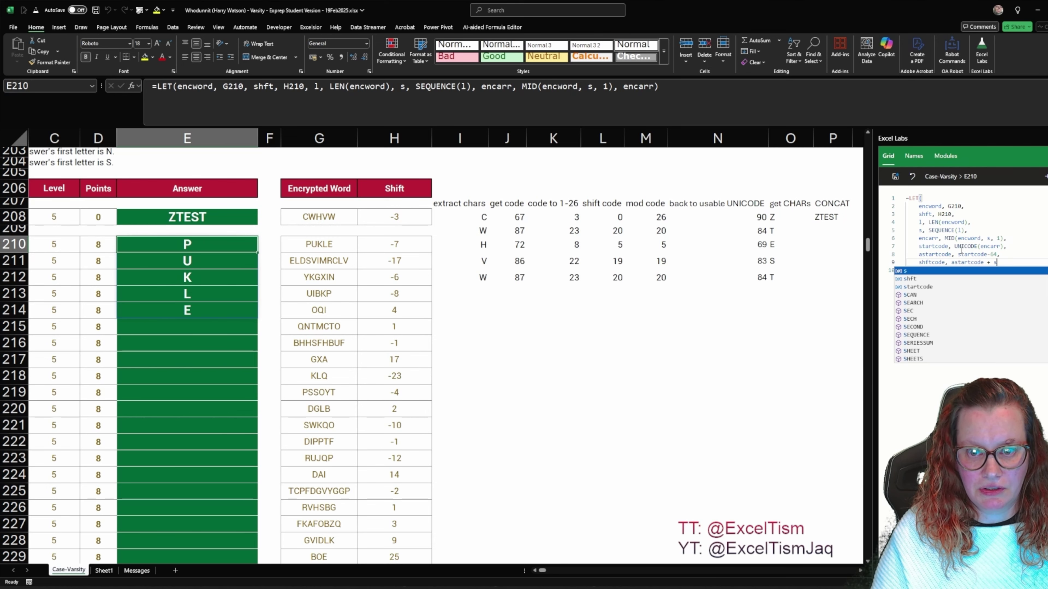
pyautogui.write('hft,')
pyautogui.press('Return')
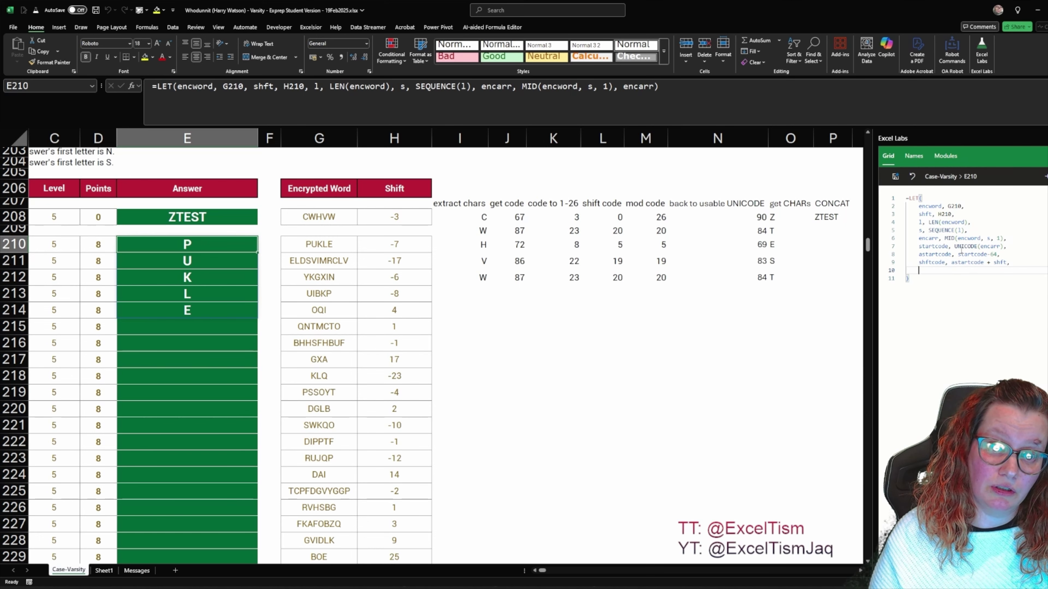
# Add a modcode variable defined as XMOD(shftcode, 26) to E210's LET formula.
pyautogui.write('mod')
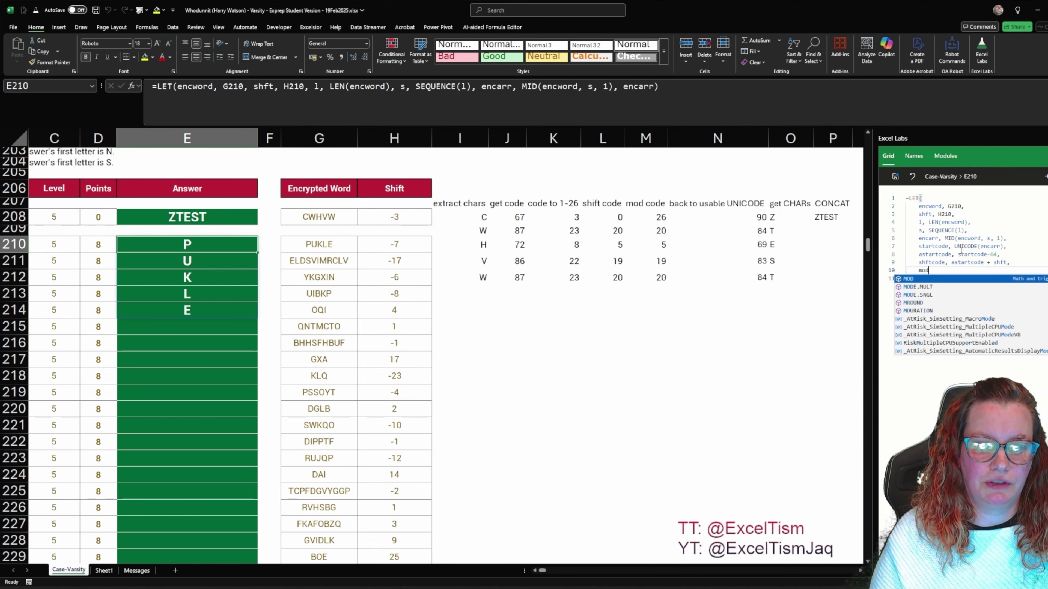
pyautogui.write('code, ')
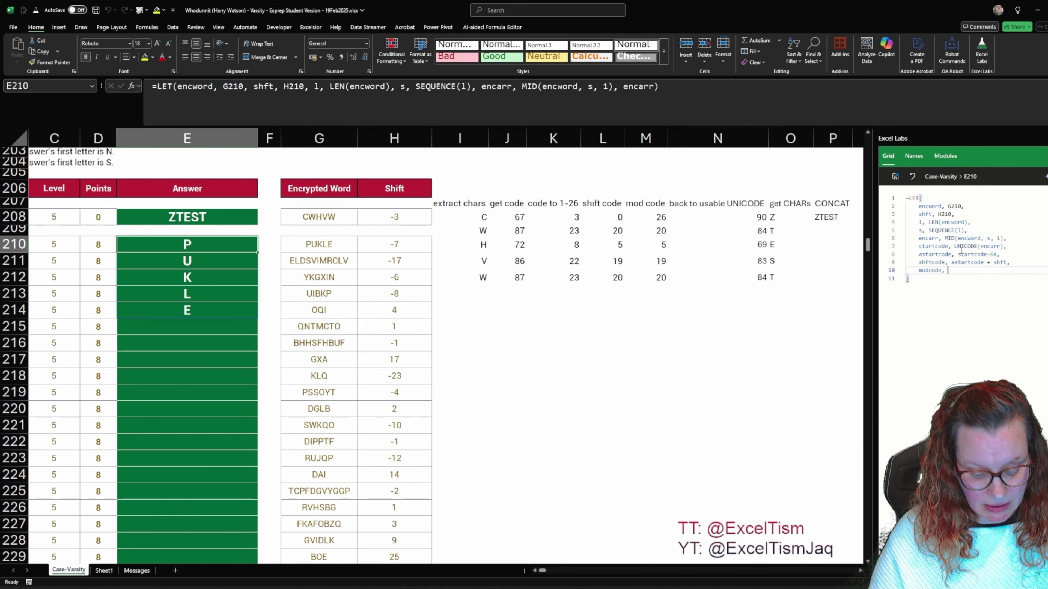
pyautogui.write('XMOD')
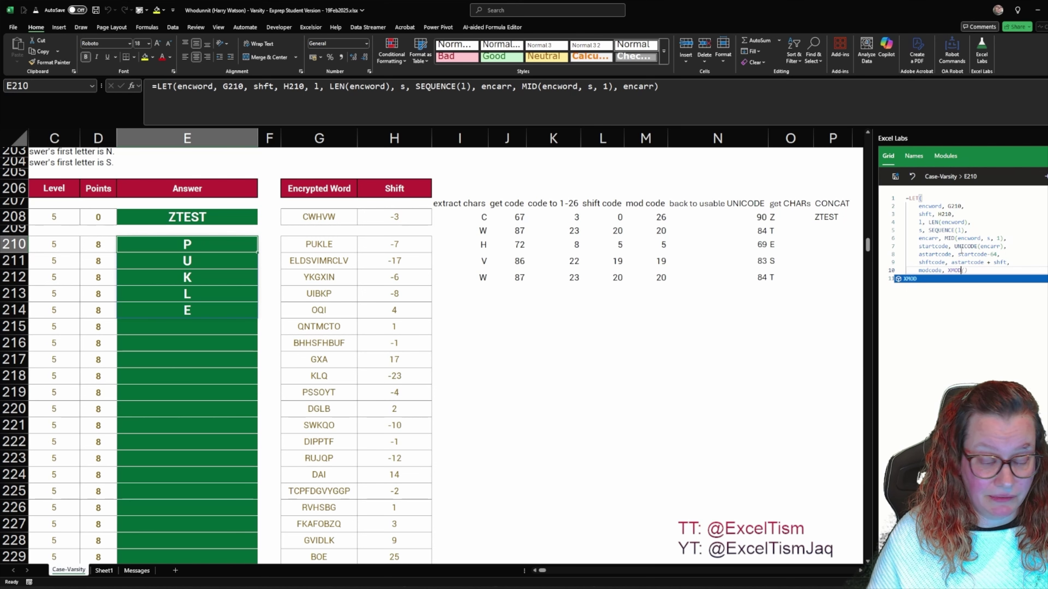
pyautogui.press('Return')
pyautogui.press('Up')
pyautogui.press('End')
pyautogui.write('(')
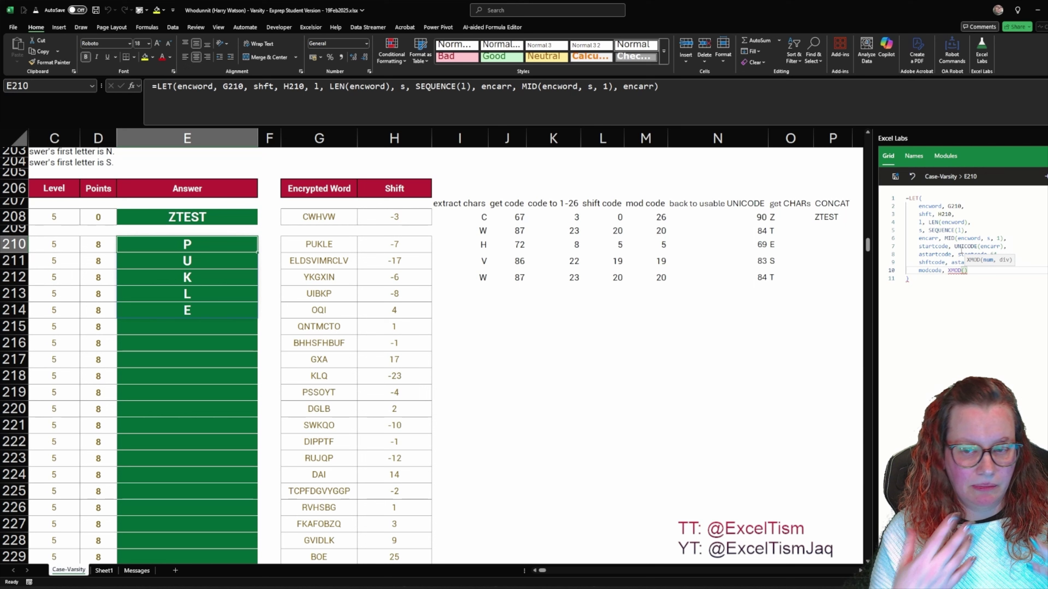
pyautogui.write('shftcode')
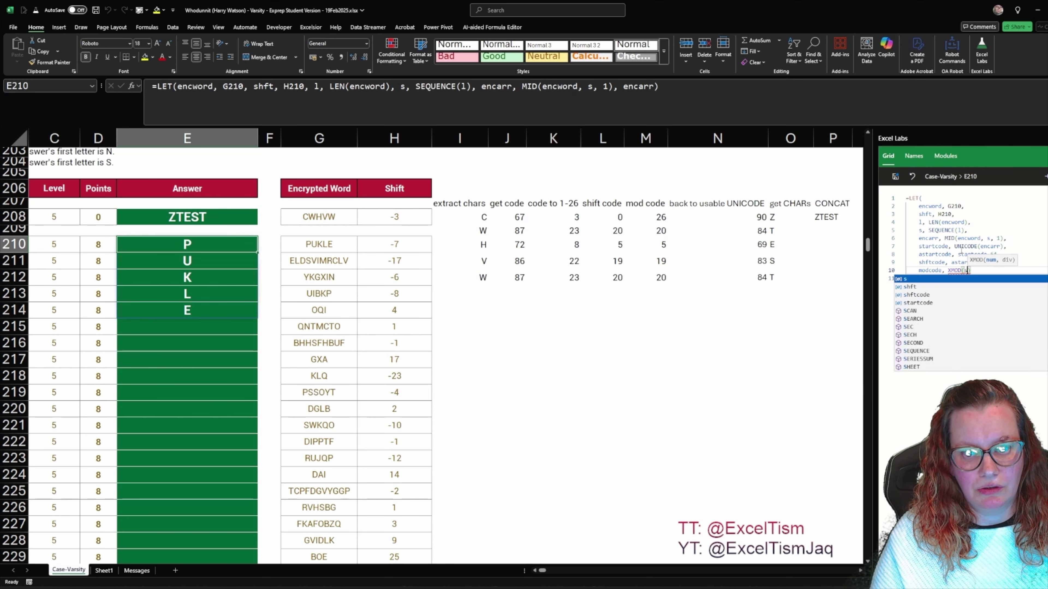
pyautogui.write(', 26')
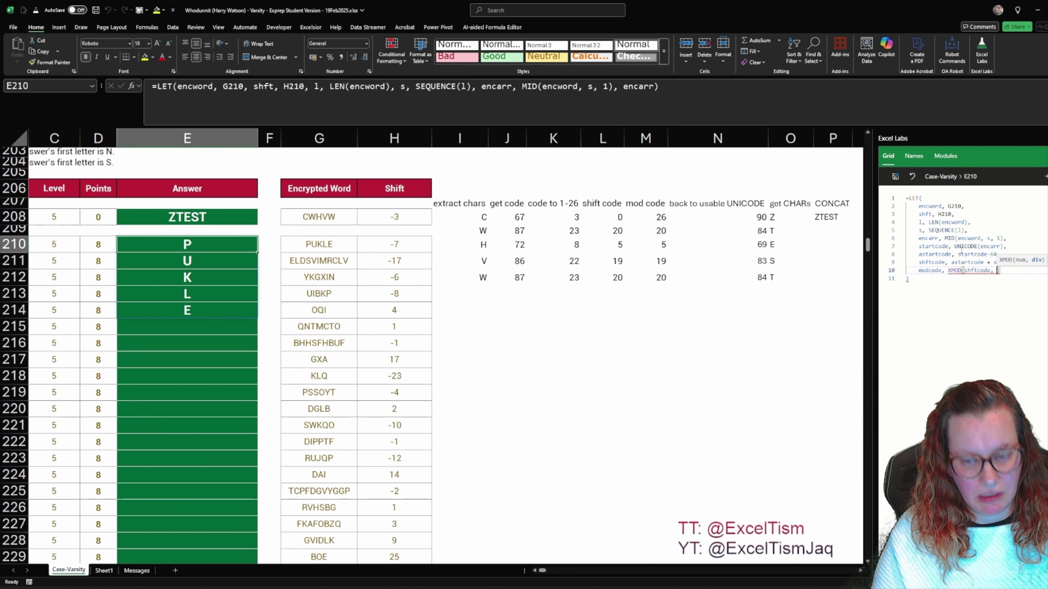
pyautogui.write('),')
pyautogui.press('Return')
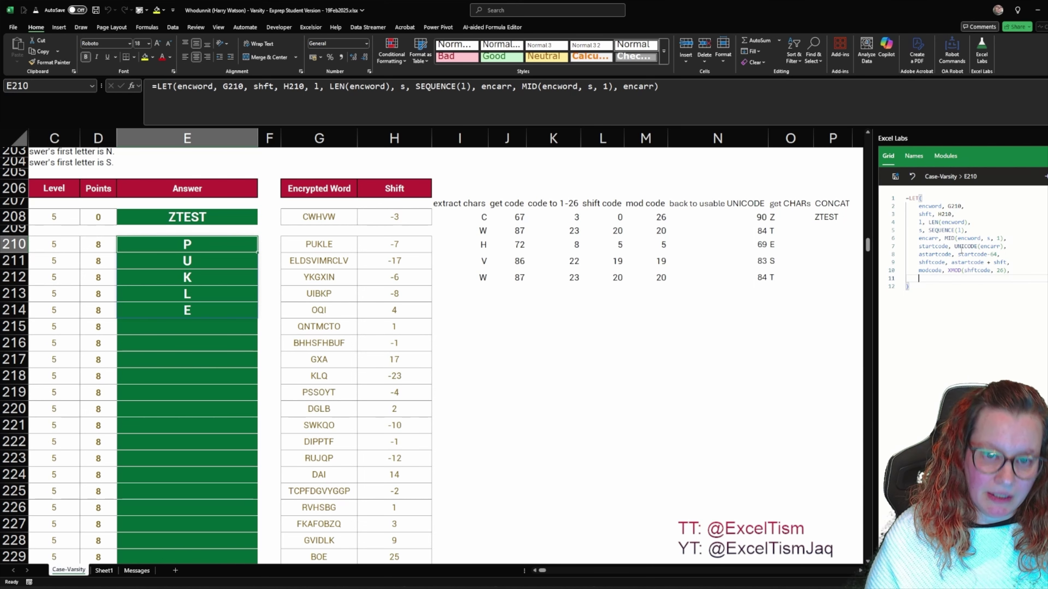
# Add an endcode variable defined as modcode + 64 to E210's LET formula.
pyautogui.write('endcode,')
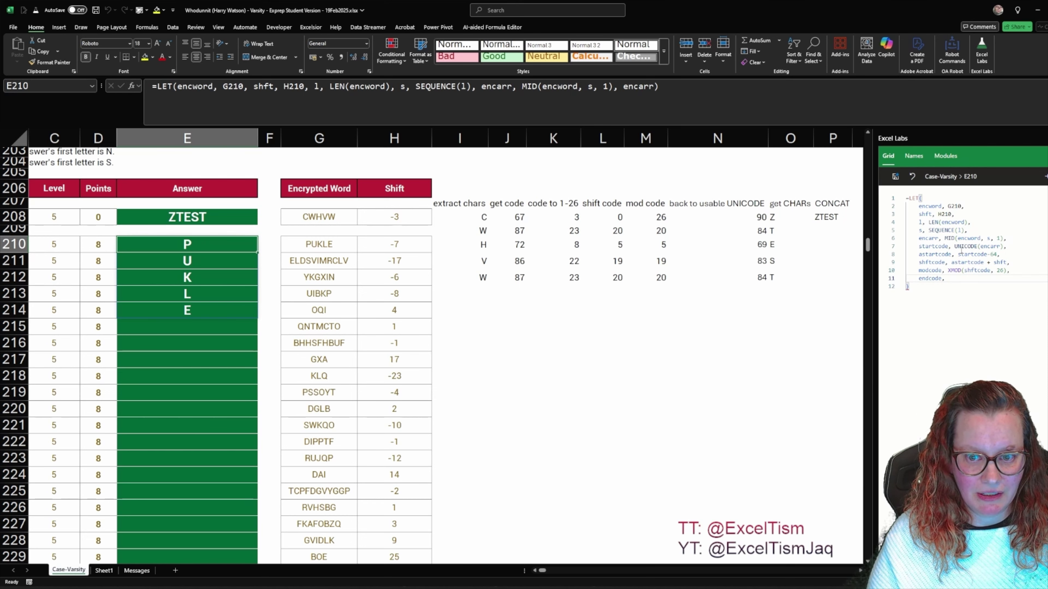
pyautogui.write(' modcode + 64,')
pyautogui.press('Return')
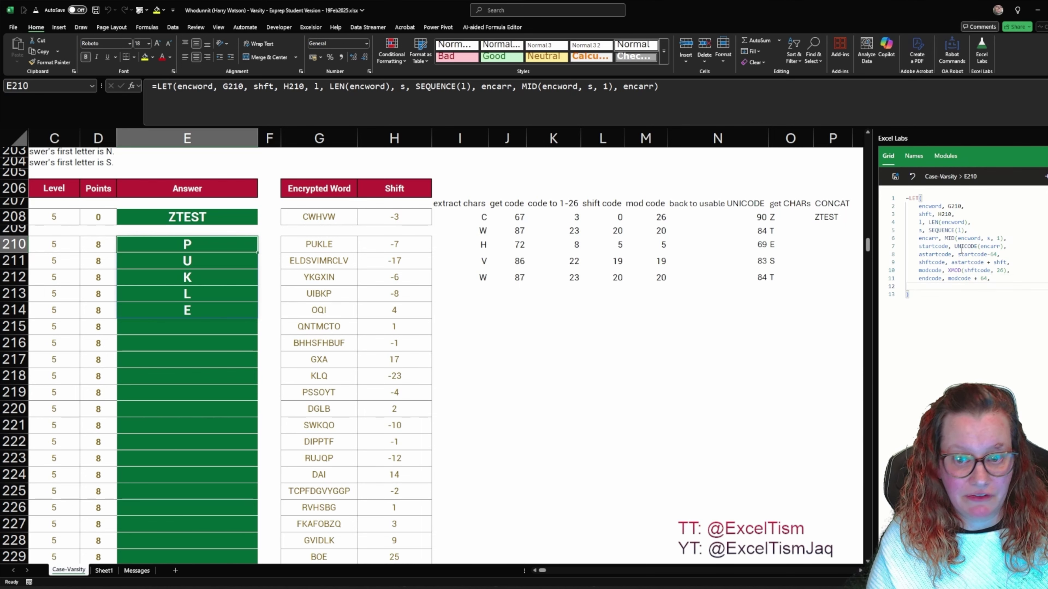
pyautogui.write('char')
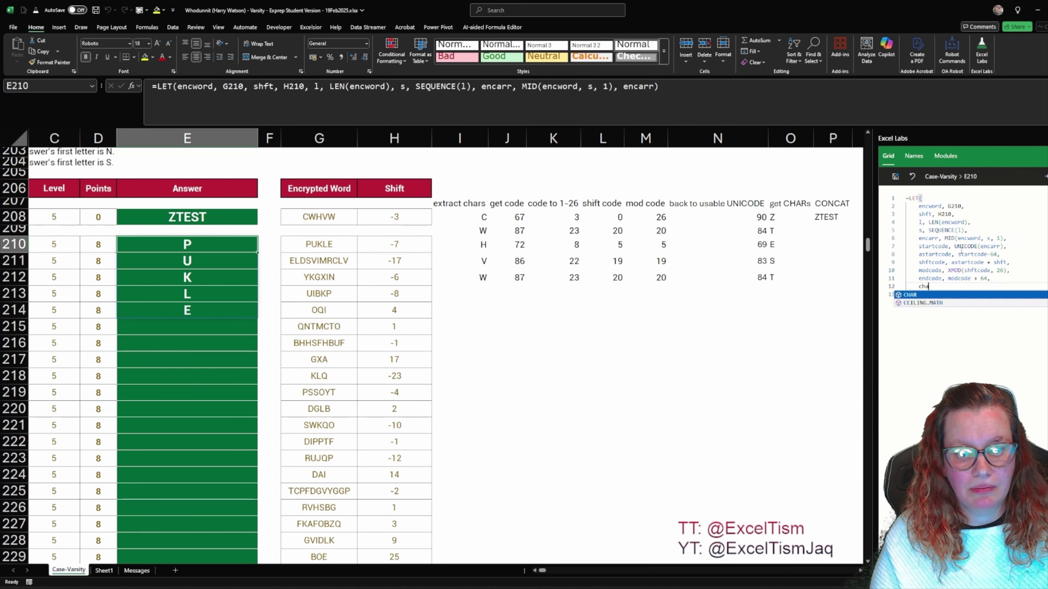
pyautogui.press('BackSpace')
pyautogui.press('BackSpace')
pyautogui.press('BackSpace')
pyautogui.press('BackSpace')
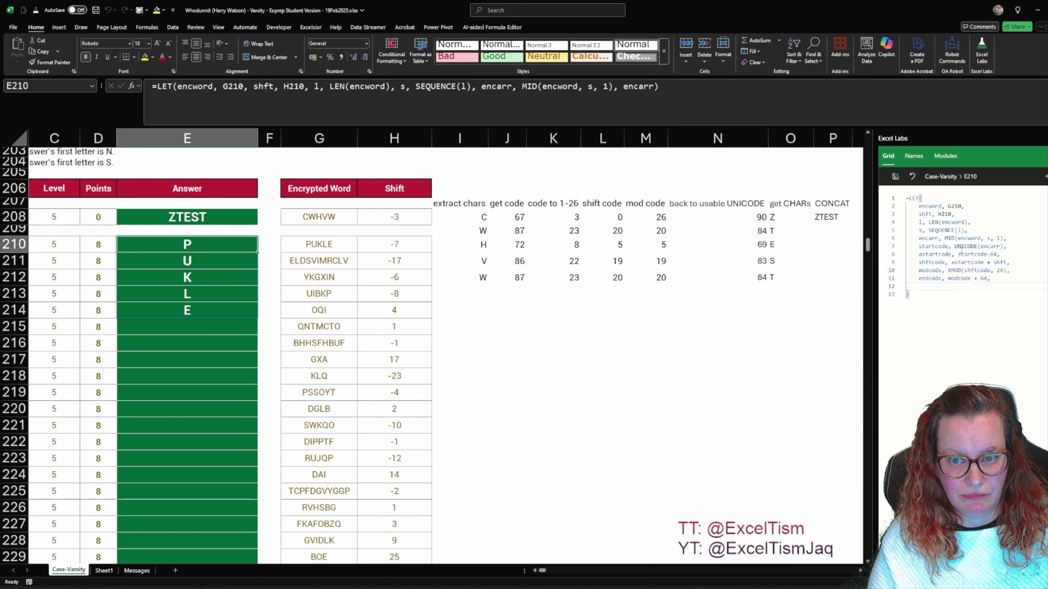
# Add a wordarr variable defined as UNICHAR(endcode) to E210's LET formula.
pyautogui.write('a')
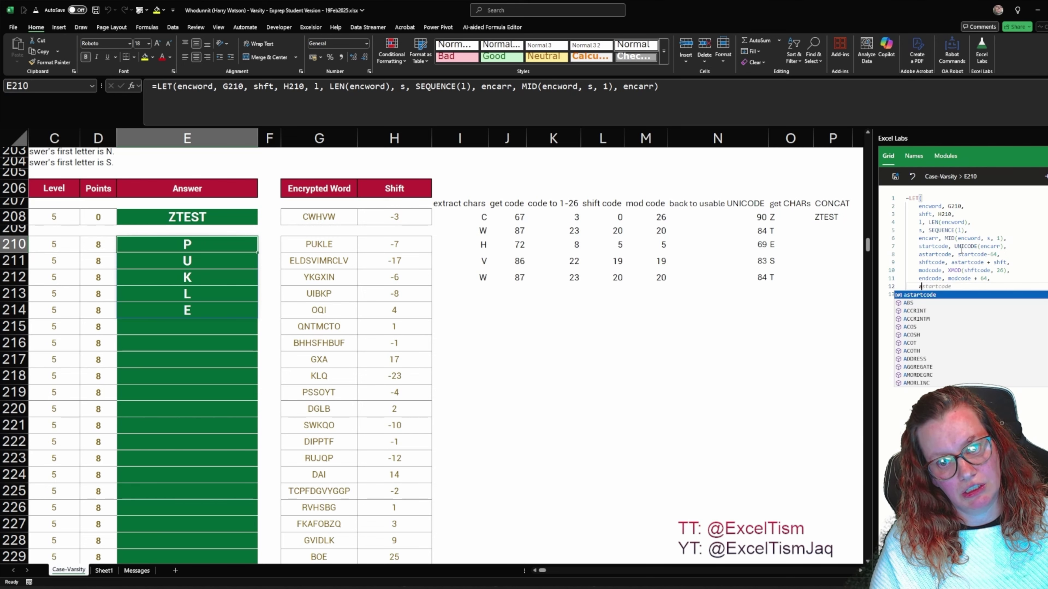
pyautogui.press('BackSpace')
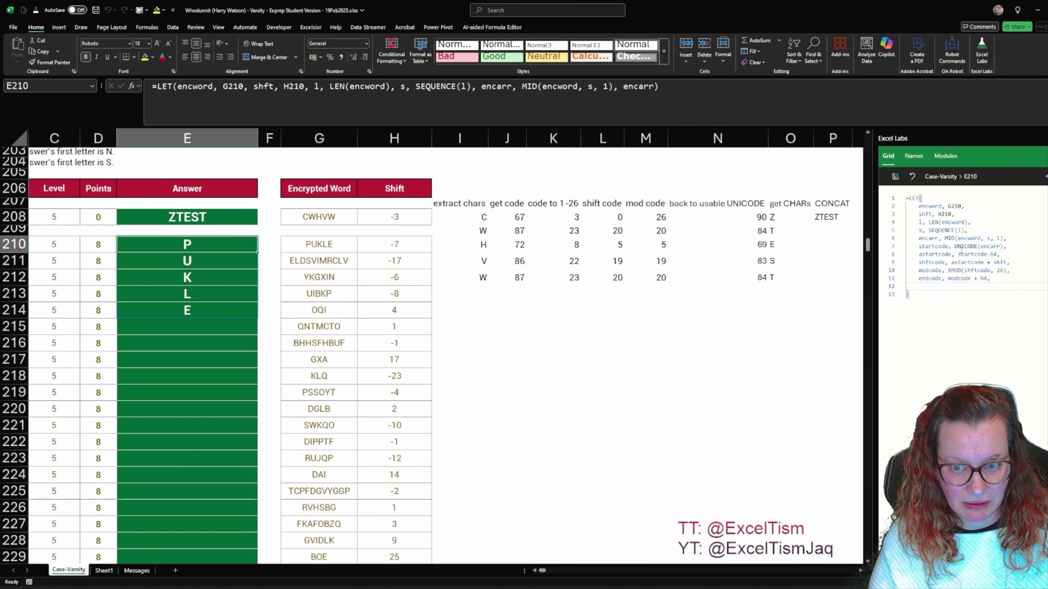
pyautogui.write('wordarr,')
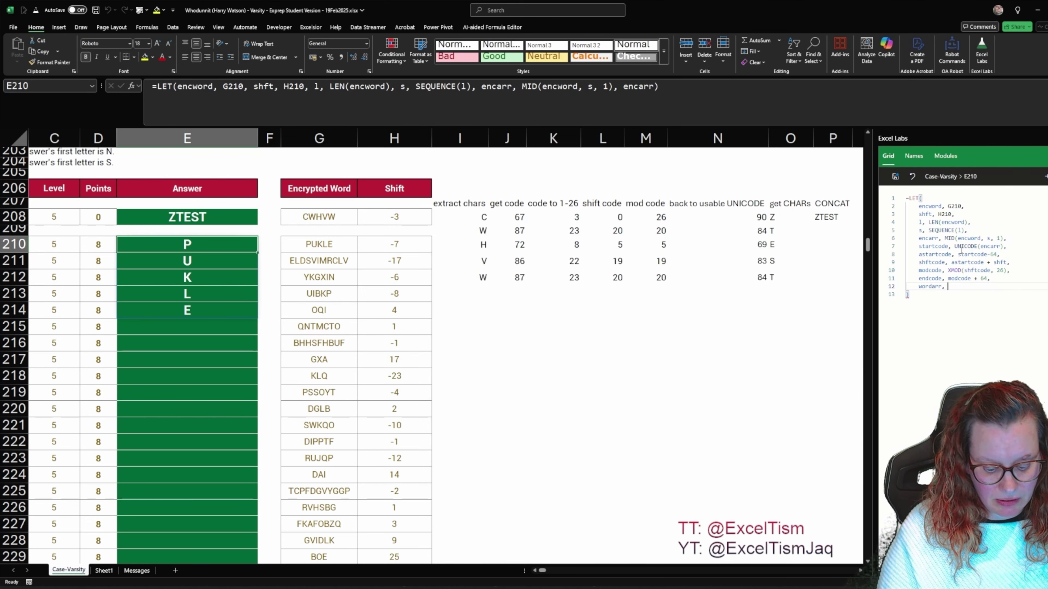
pyautogui.write(' UNICHAR(')
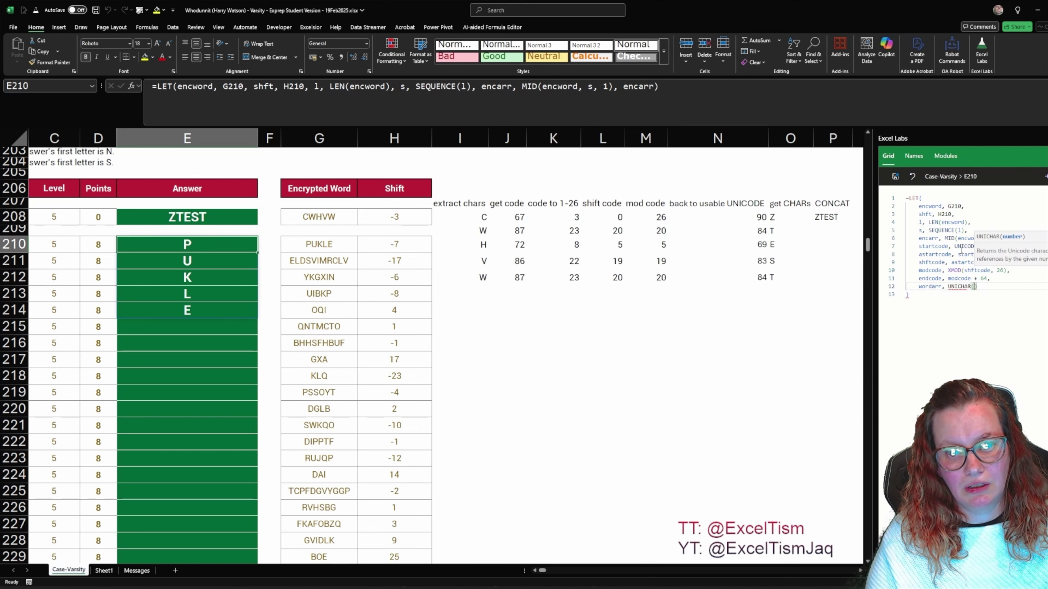
pyautogui.write('END')
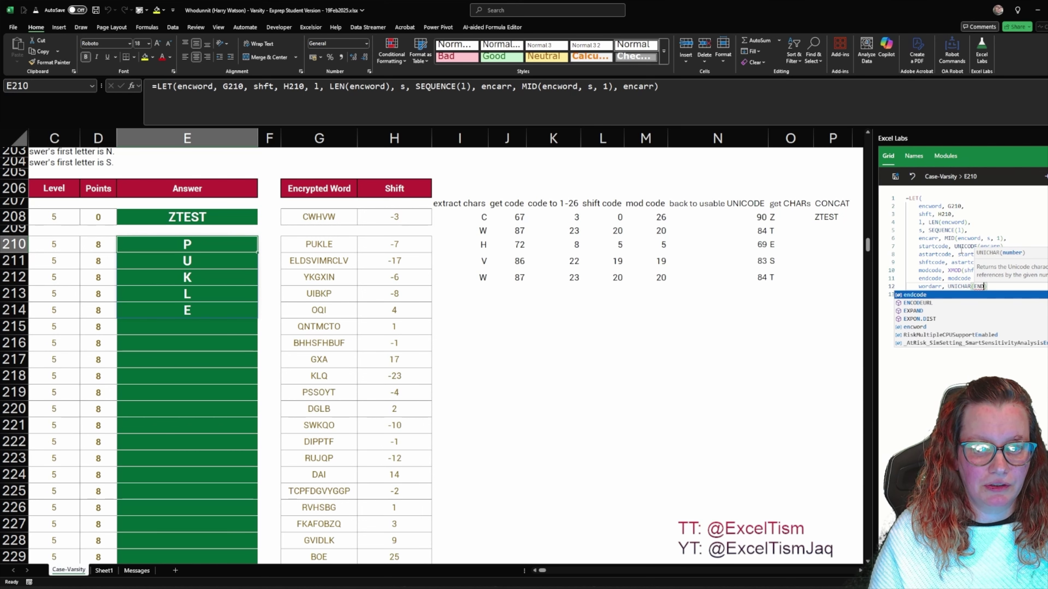
pyautogui.press('Tab')
pyautogui.write('),')
pyautogui.press('Return')
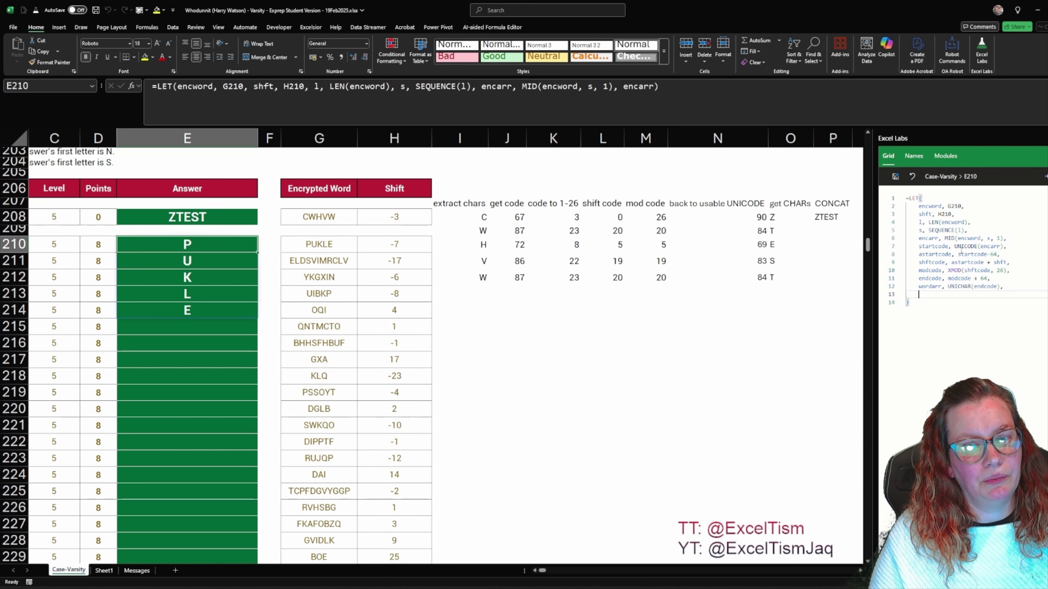
# Set CONCAT(wordarr) as the LET formula's final result and save it to E210.
pyautogui.write('cons')
pyautogui.press('BackSpace')
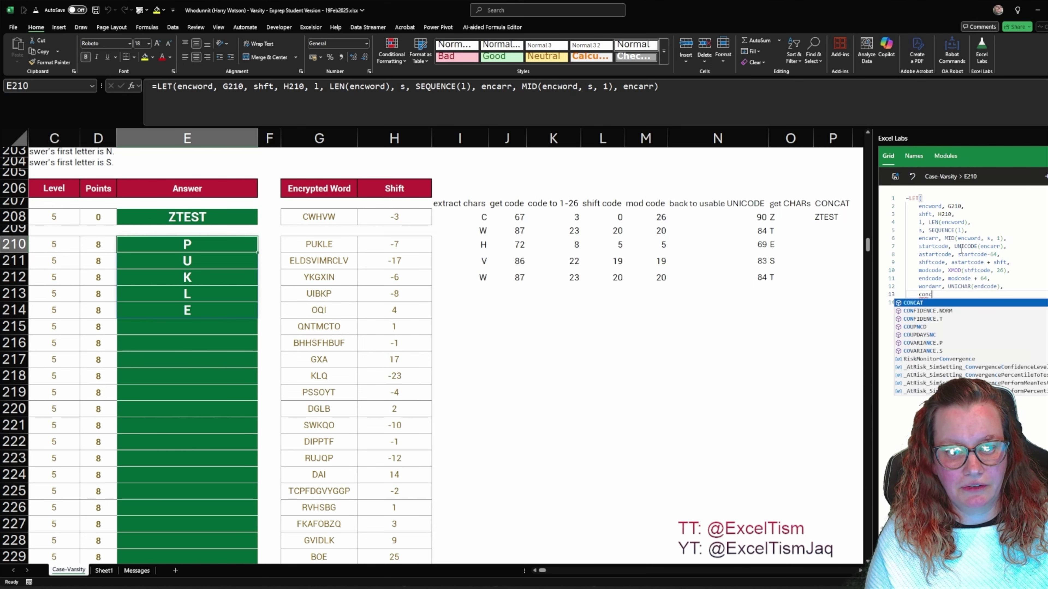
pyautogui.press('Tab')
pyautogui.write('wordarr')
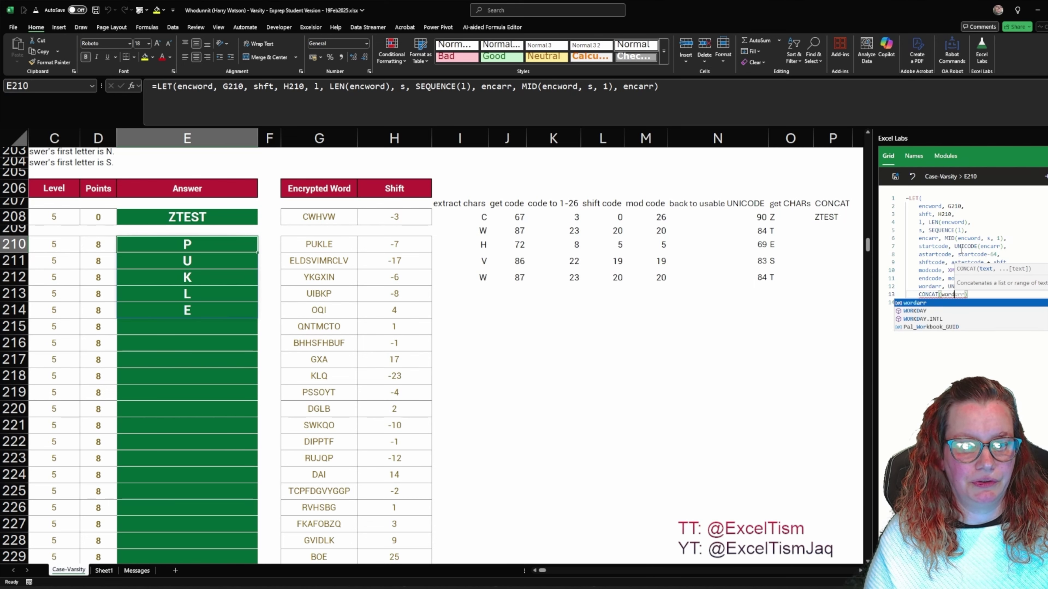
pyautogui.click(896, 177)
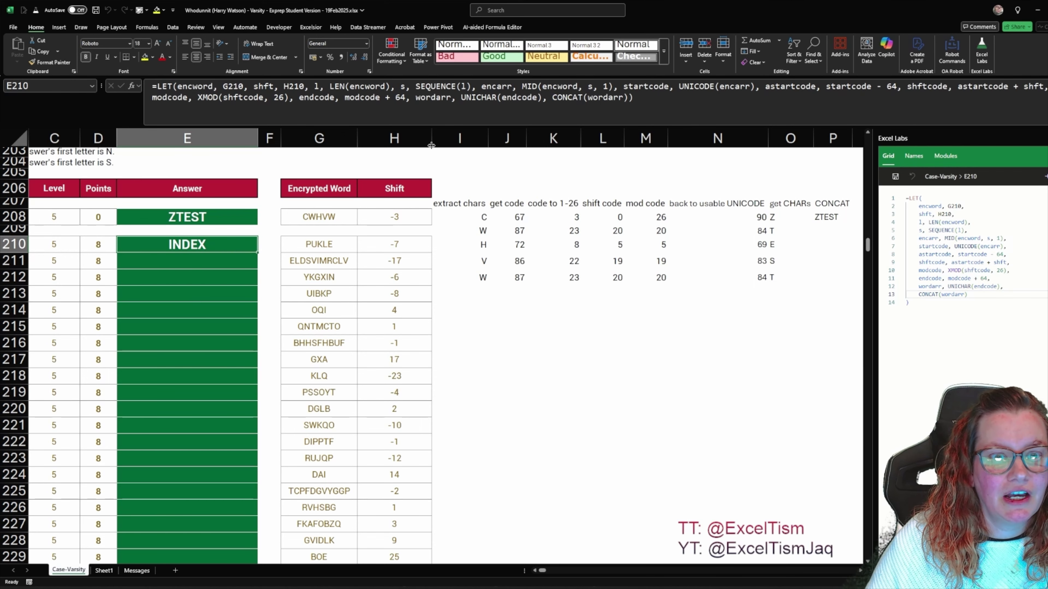
# Compare E210's combined LET formula with the individual helper formulas in I208 through P208.
pyautogui.click(673, 100)
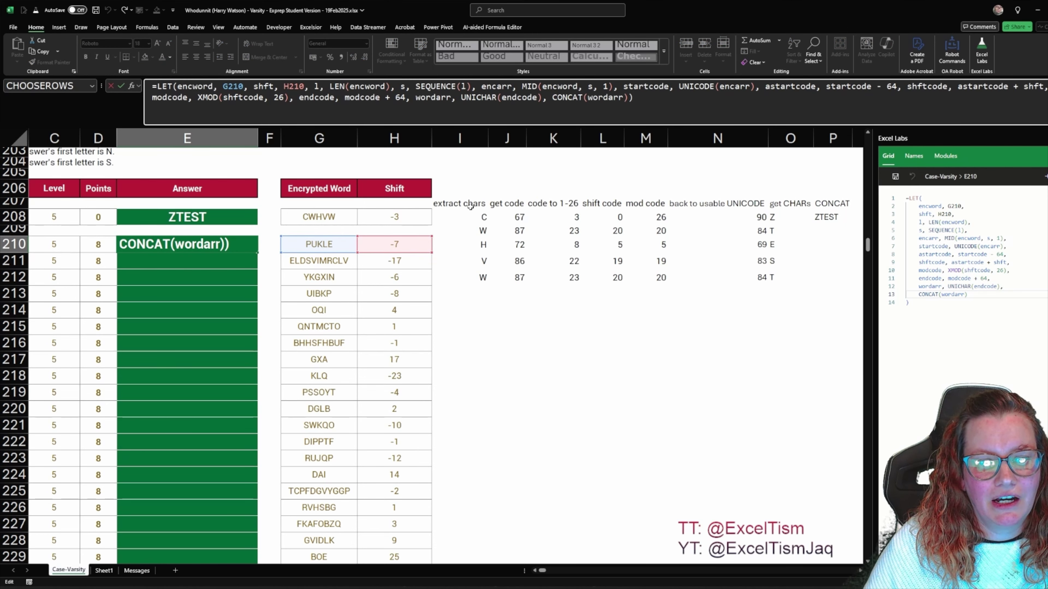
pyautogui.click(469, 217)
pyautogui.press('Right')
pyautogui.press('Right')
pyautogui.press('Right')
pyautogui.press('Right')
pyautogui.press('Right')
pyautogui.press('Right')
pyautogui.press('Right')
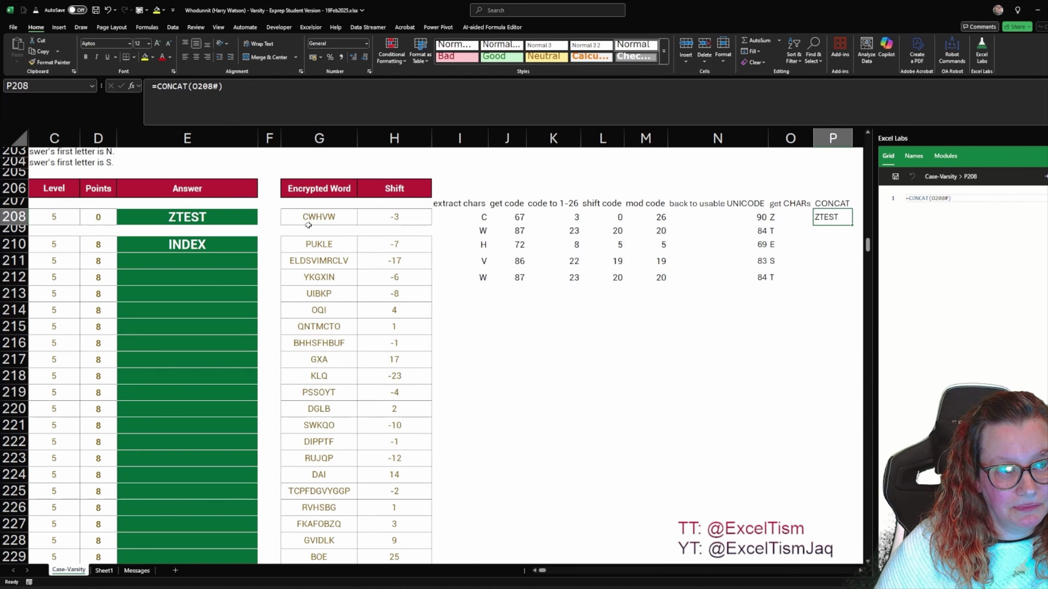
# Fill E210's LET formula down through E229 to decrypt the words of games 81–100.
pyautogui.click(191, 243)
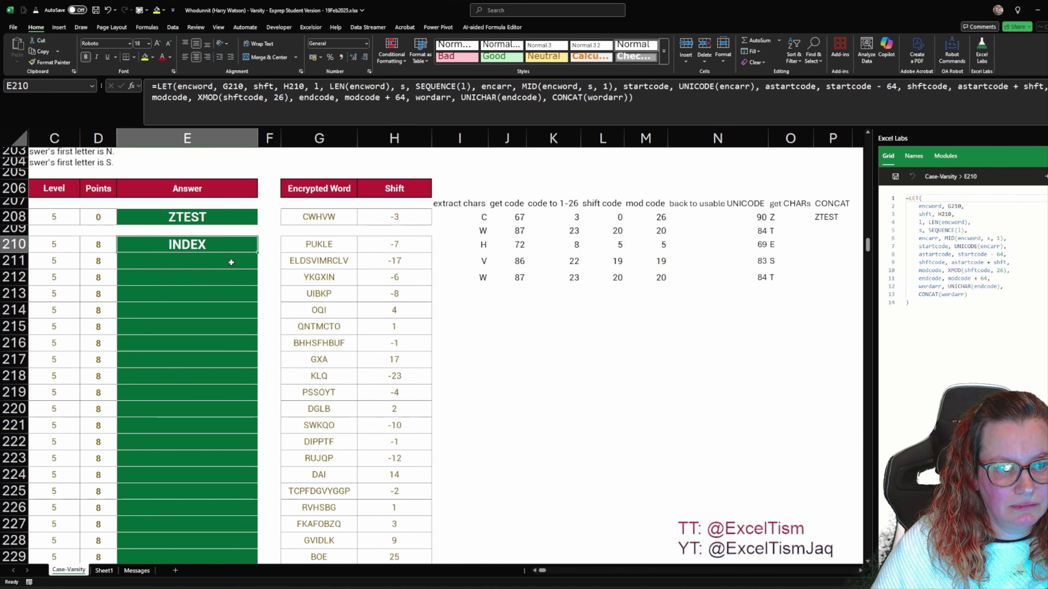
pyautogui.scroll(-1, 244, 257)
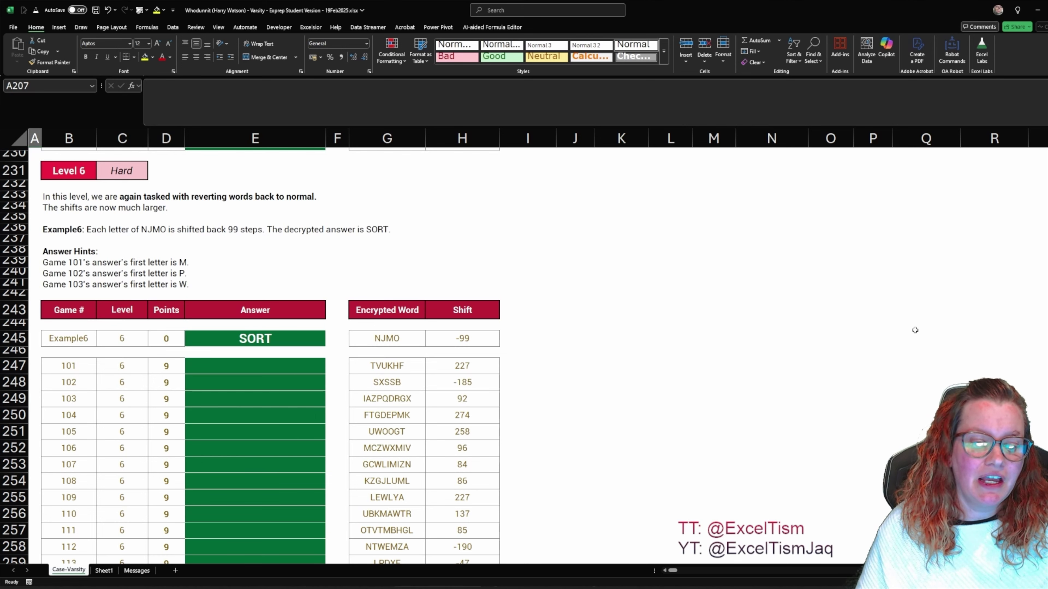
# Copy the Level 5 helper headers and formulas from I207:P208 to I244, beside the Level 6 example.
pyautogui.click(466, 338)
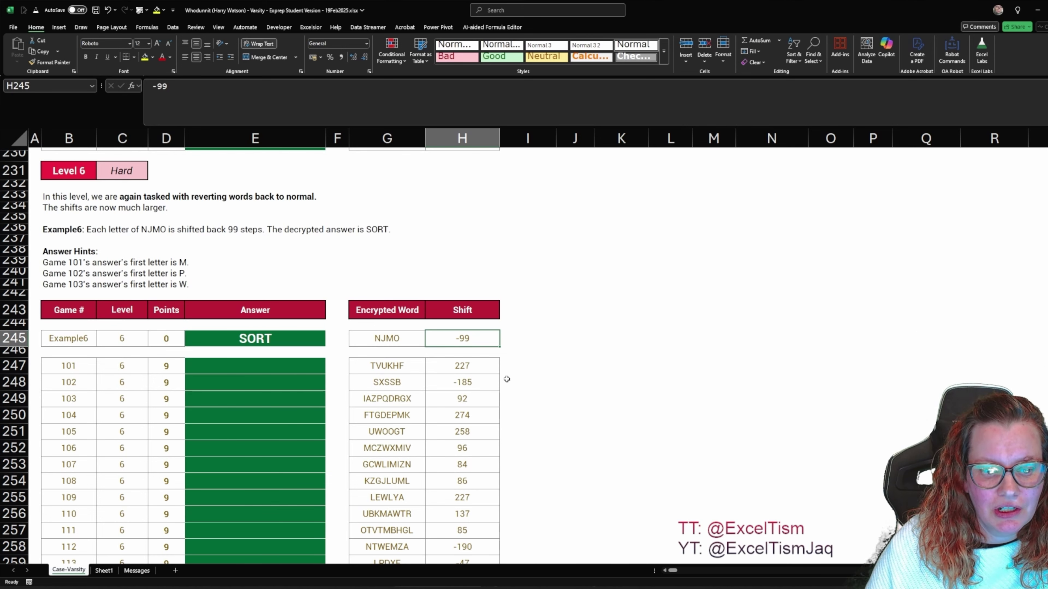
pyautogui.scroll(-3, 507, 379)
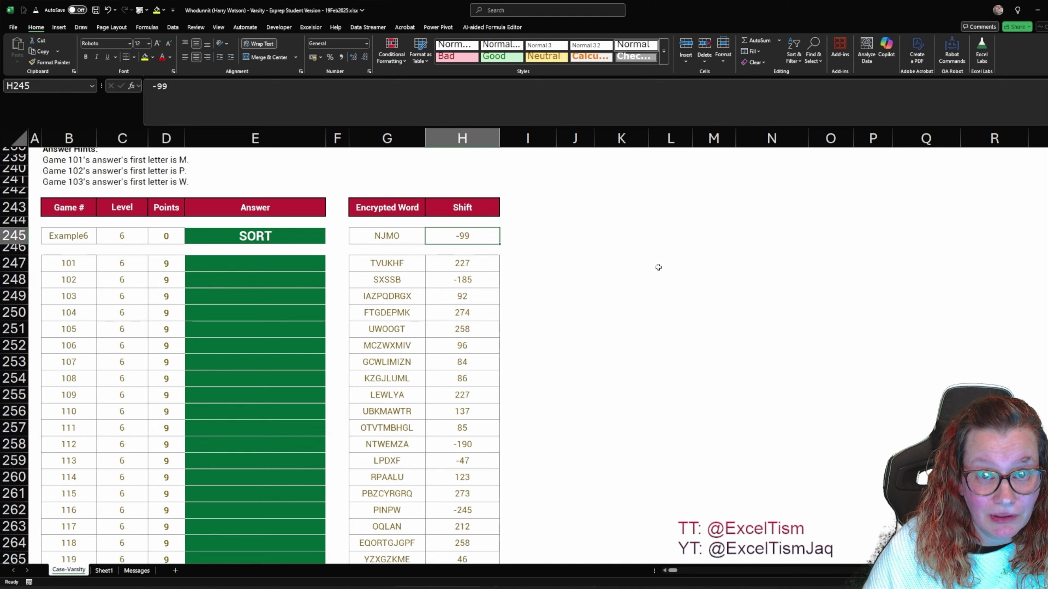
pyautogui.scroll(17, 652, 291)
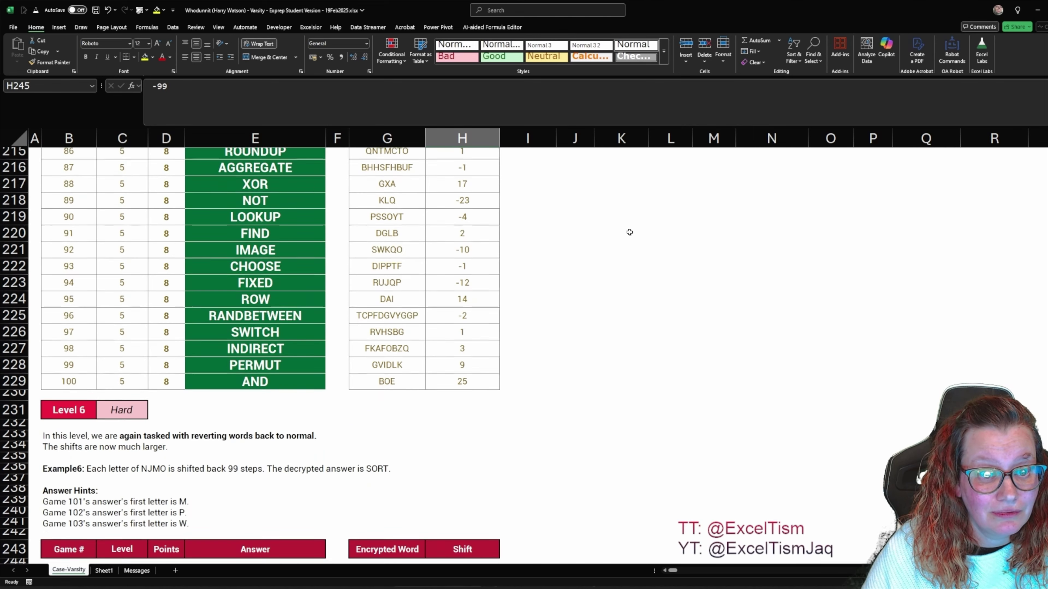
pyautogui.click(532, 369)
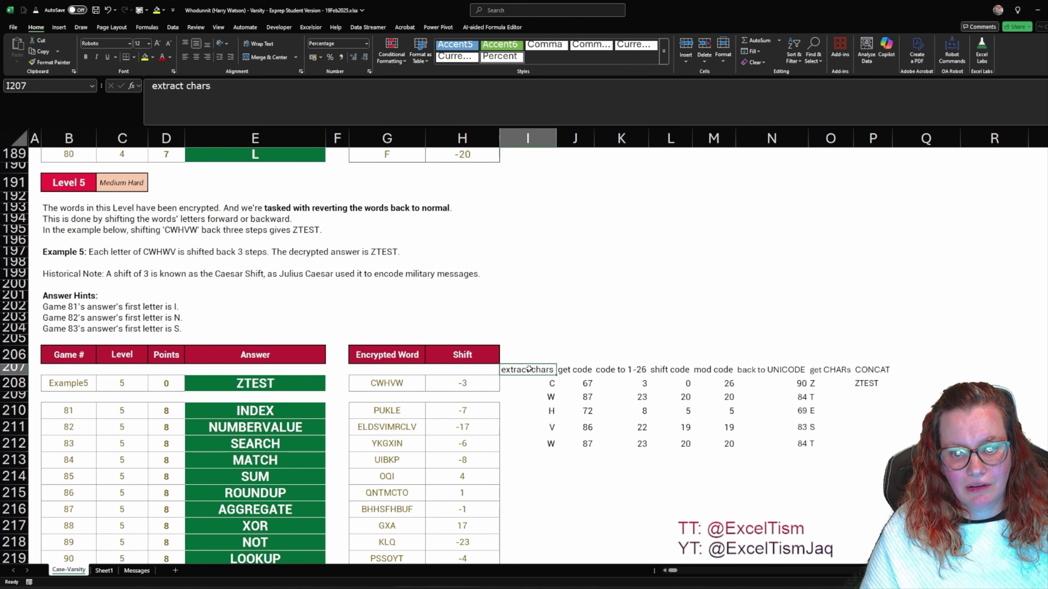
pyautogui.hotkey('ctrl', 'shift', 'Right')
pyautogui.hotkey('shift', 'Down')
pyautogui.hotkey('ctrl', 'c')
pyautogui.scroll(-11, 525, 462)
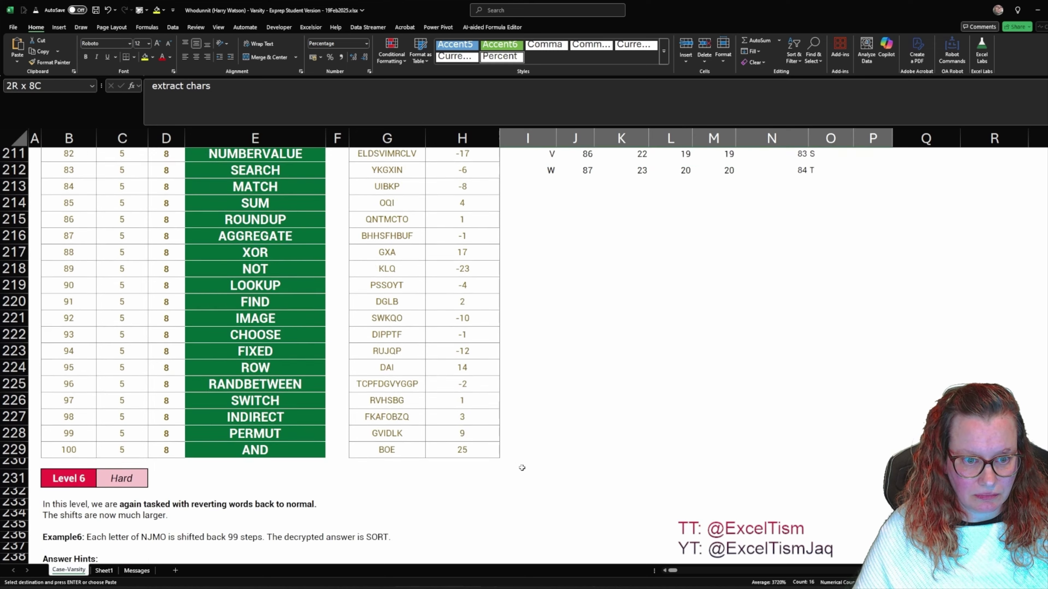
pyautogui.click(524, 463)
pyautogui.hotkey('ctrl', 'v')
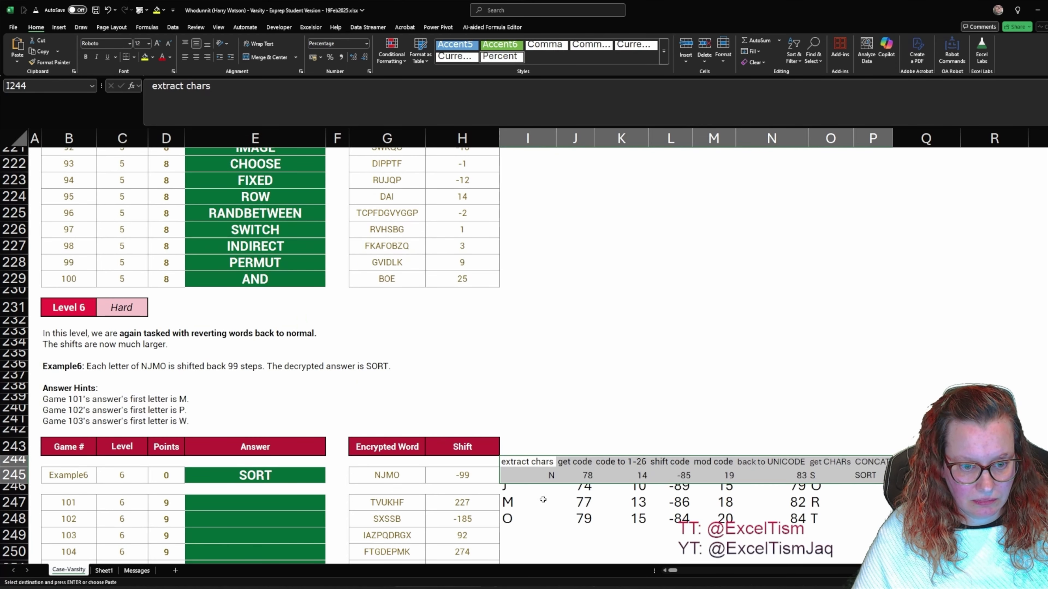
# Review the copied helper columns for the Level 6 example, from extracted characters through the shift and mod codes.
pyautogui.scroll(-6, 598, 268)
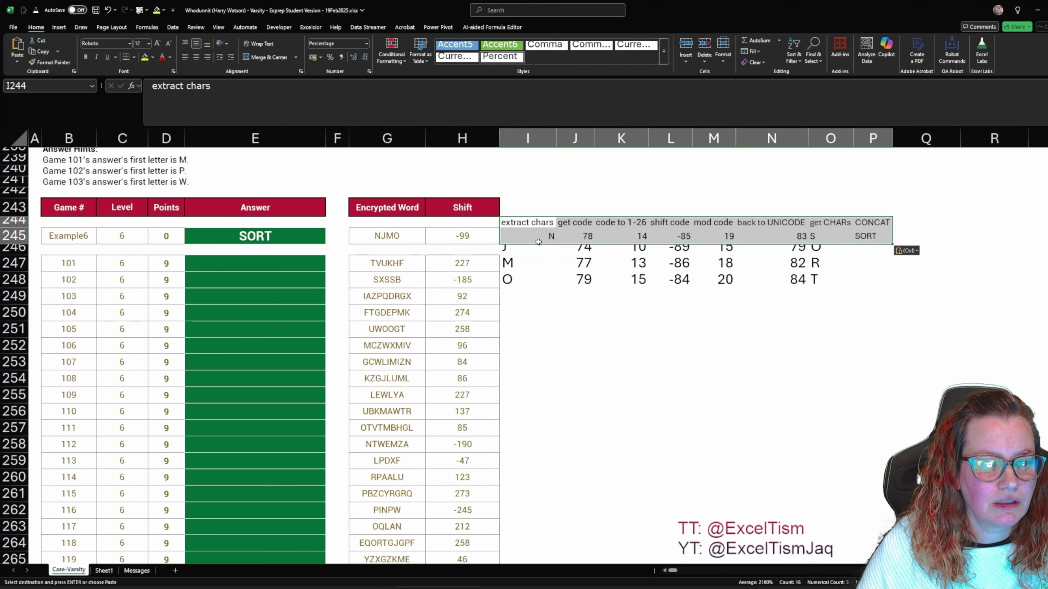
pyautogui.press('Down')
pyautogui.moveTo(578, 236); pyautogui.dragTo(584, 280)
pyautogui.moveTo(641, 233); pyautogui.dragTo(640, 280)
pyautogui.click(682, 235)
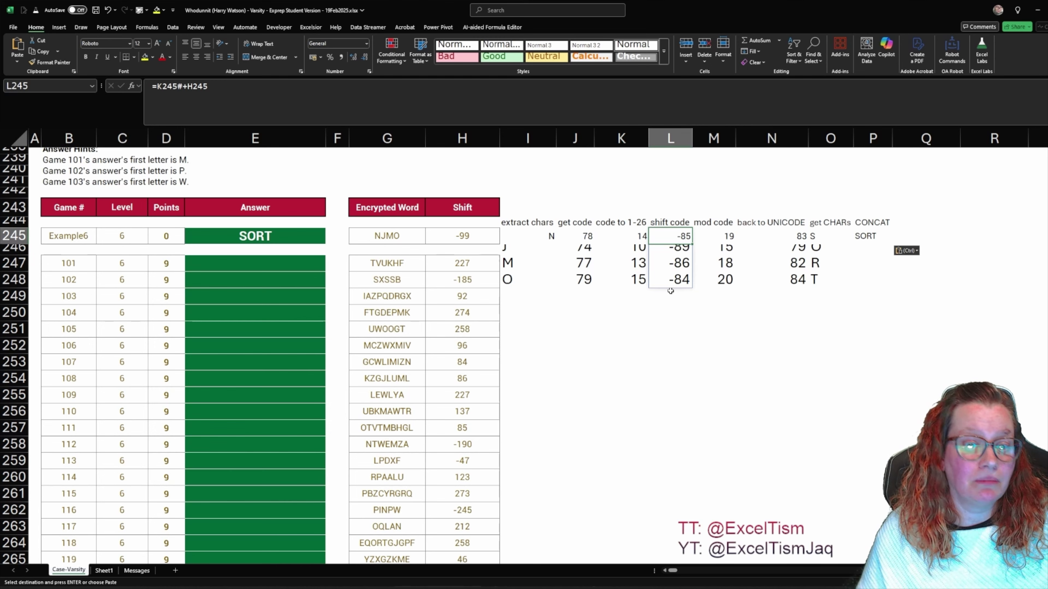
pyautogui.click(725, 235)
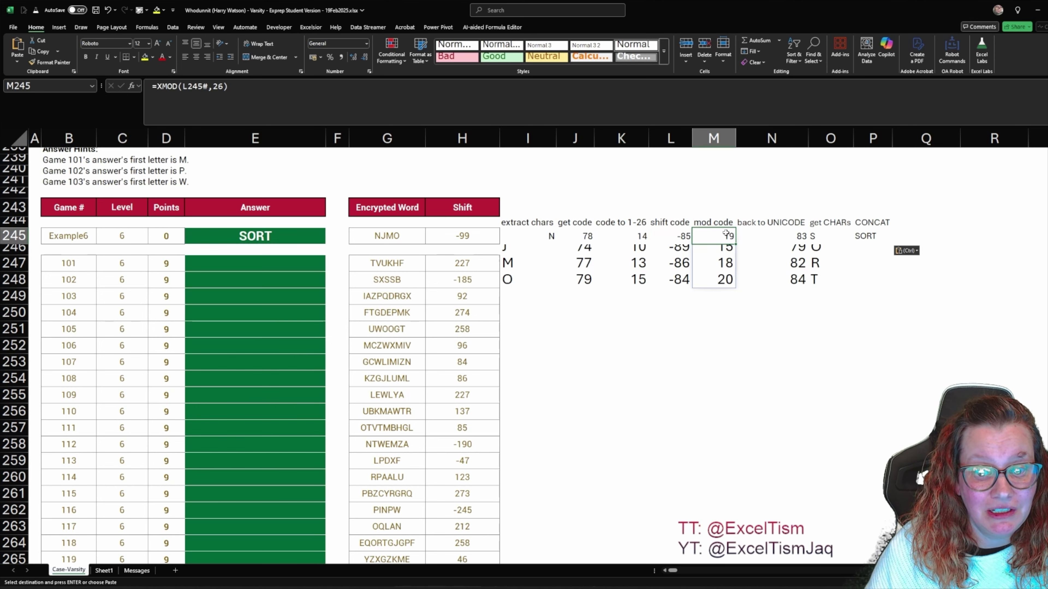
# Apply the formatting of I245:P245 to the whole helper block I245:P248.
pyautogui.click(544, 236)
pyautogui.hotkey('ctrl', 'shift', 'Right')
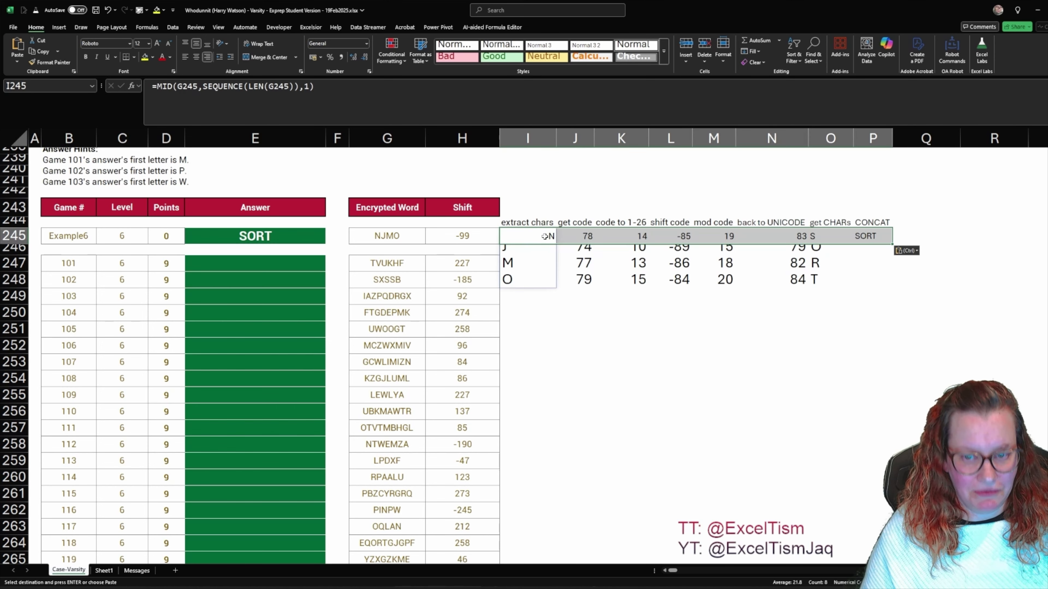
pyautogui.hotkey('ctrl', 'shift', 'Down')
pyautogui.hotkey('ctrl', 'c')
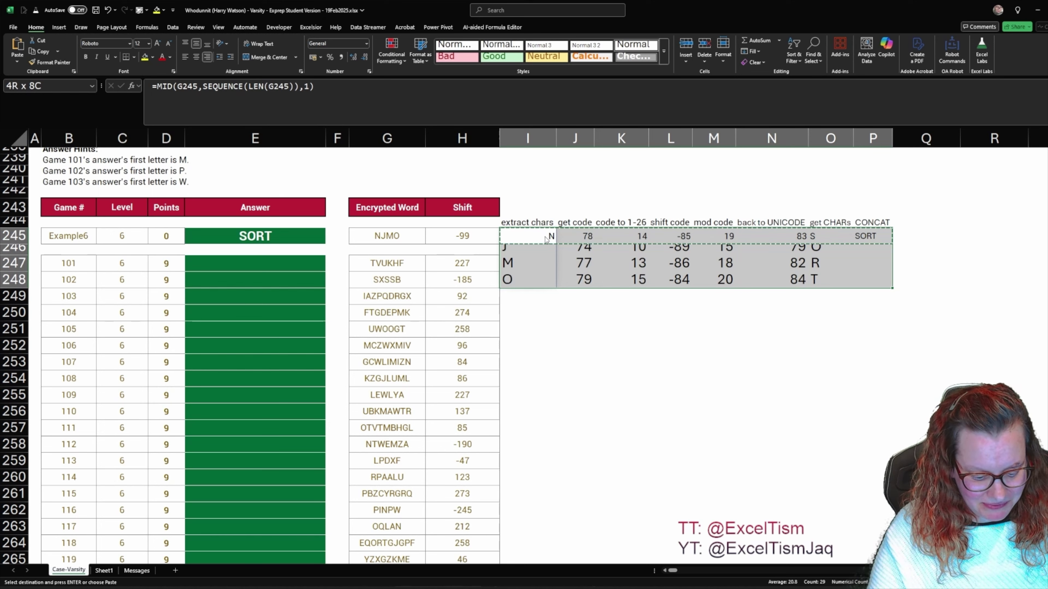
pyautogui.hotkey('ctrl', 'v')
# Check the mod code, UNICODE, character and CONCAT helpers of the Level 6 example against its given answer in E245.
pyautogui.click(713, 280)
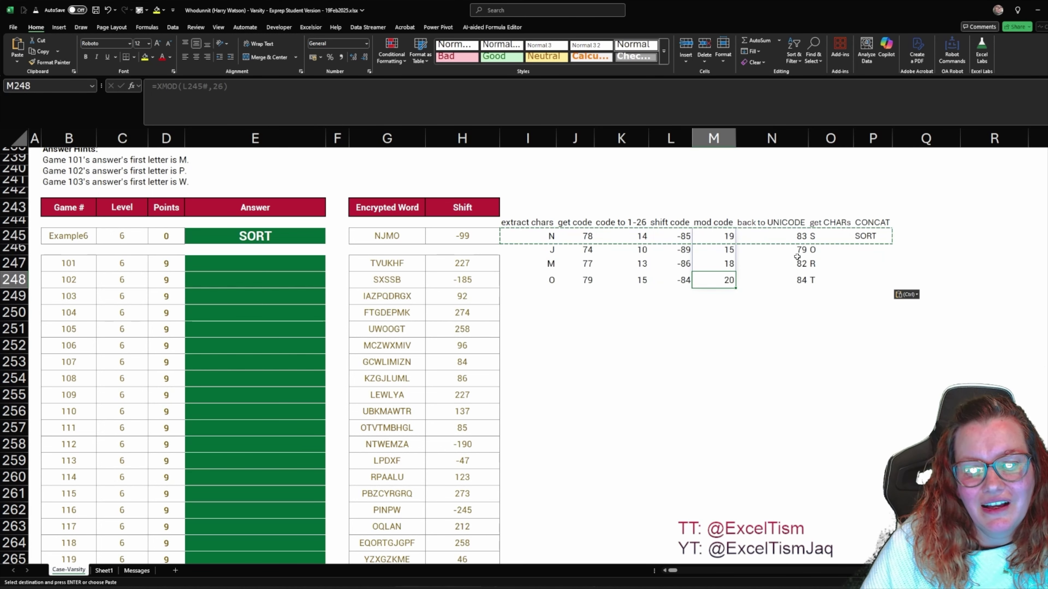
pyautogui.click(792, 241)
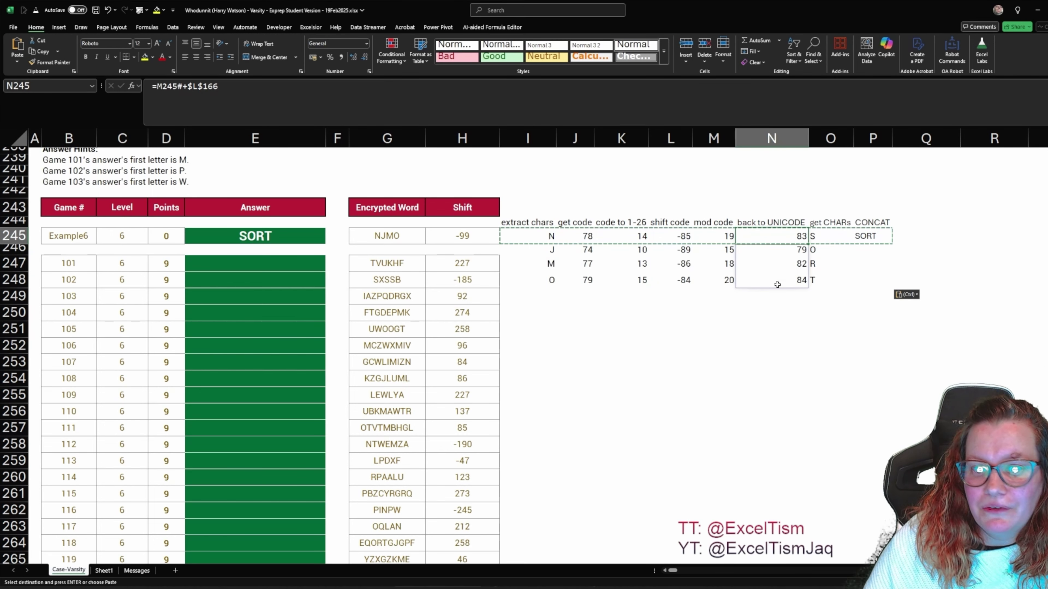
pyautogui.click(837, 234)
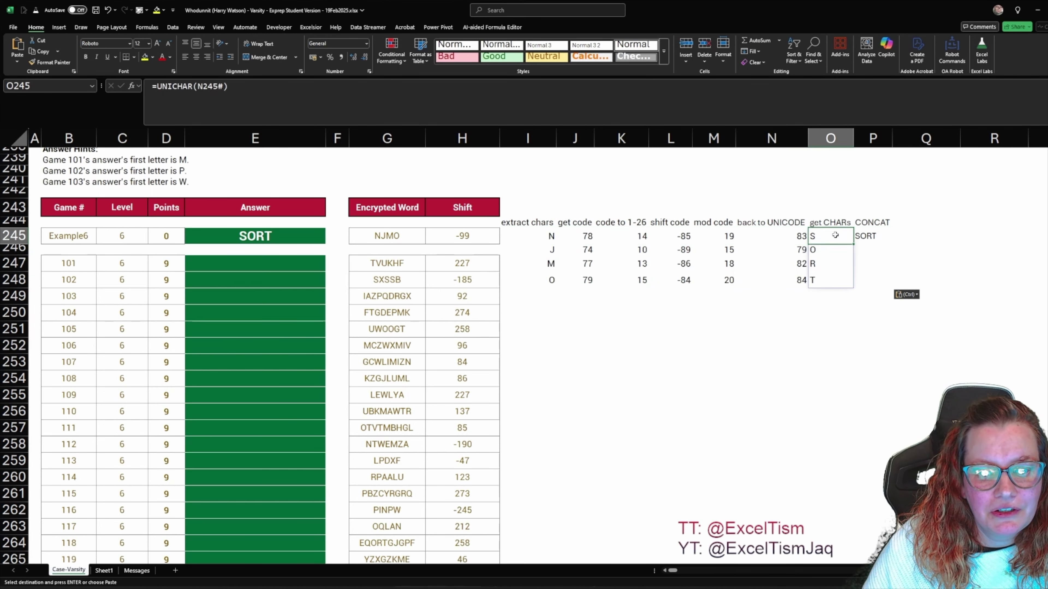
pyautogui.click(864, 237)
pyautogui.click(273, 236)
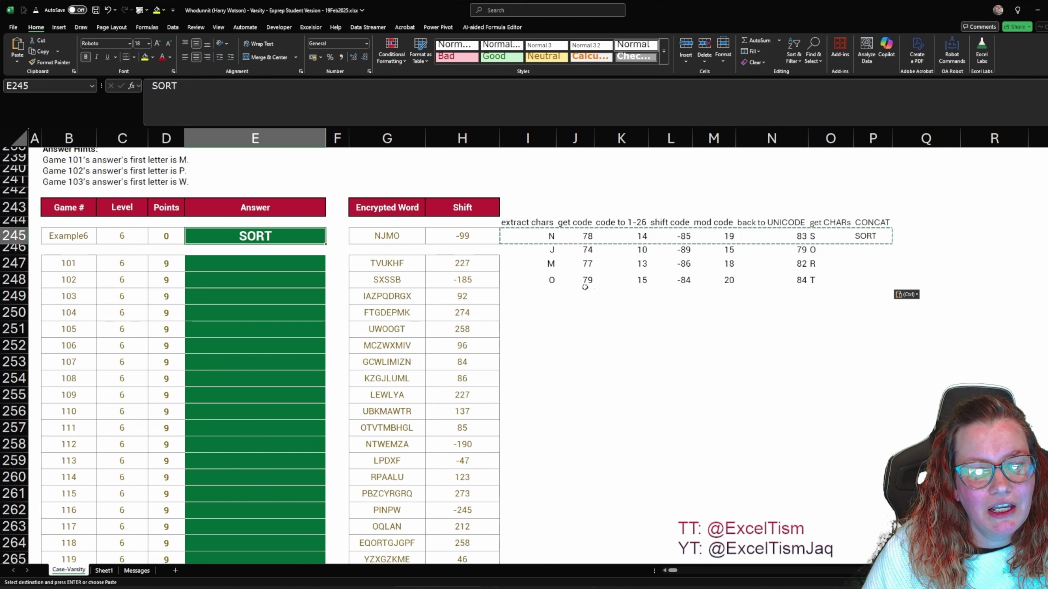
# Copy the LET formula from E210 to E247, the answer cell of game 101.
pyautogui.scroll(14, 718, 269)
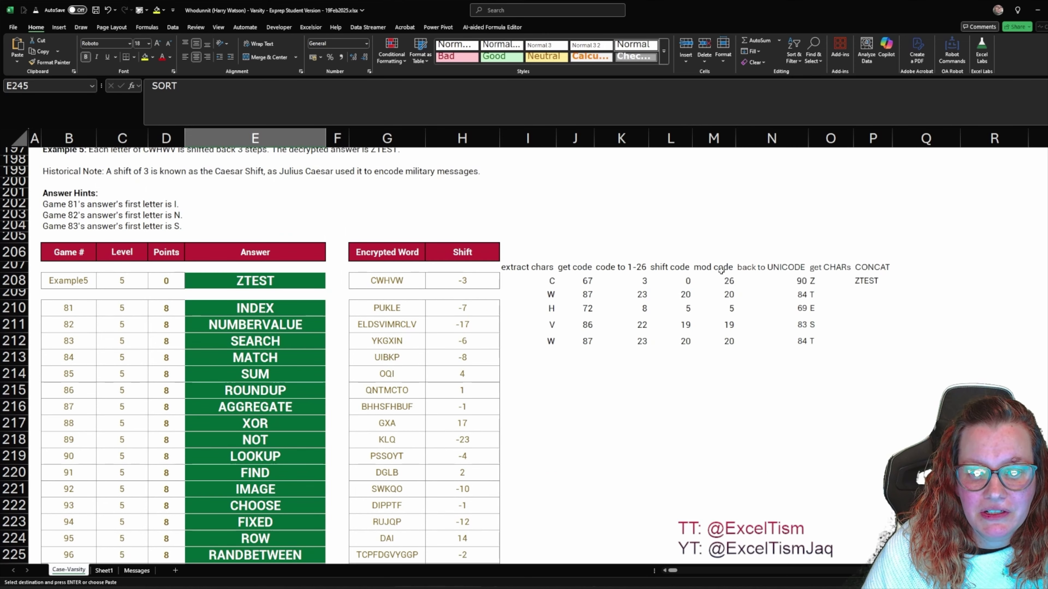
pyautogui.click(721, 277)
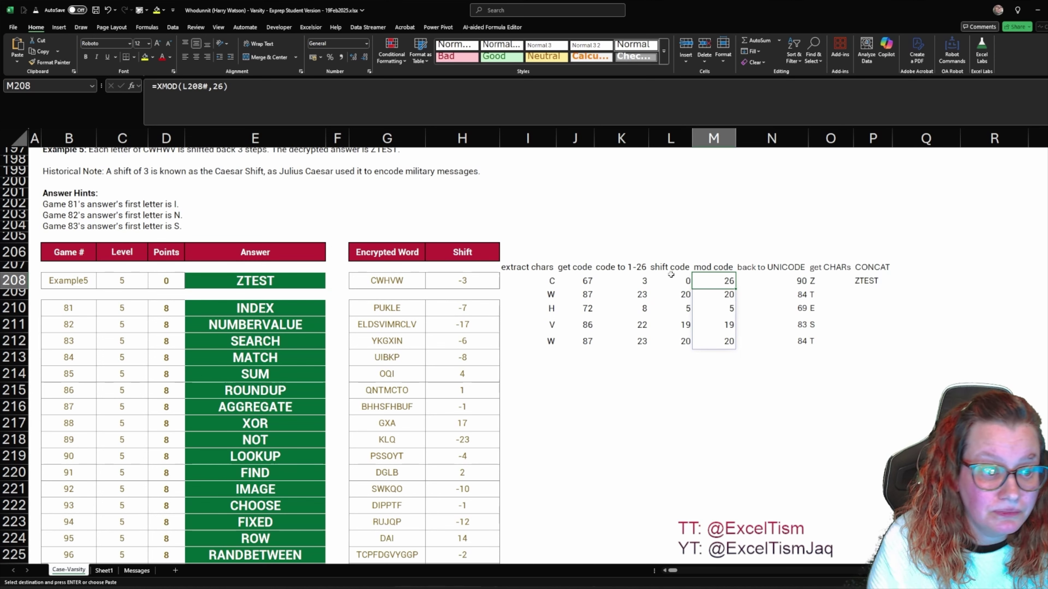
pyautogui.click(268, 308)
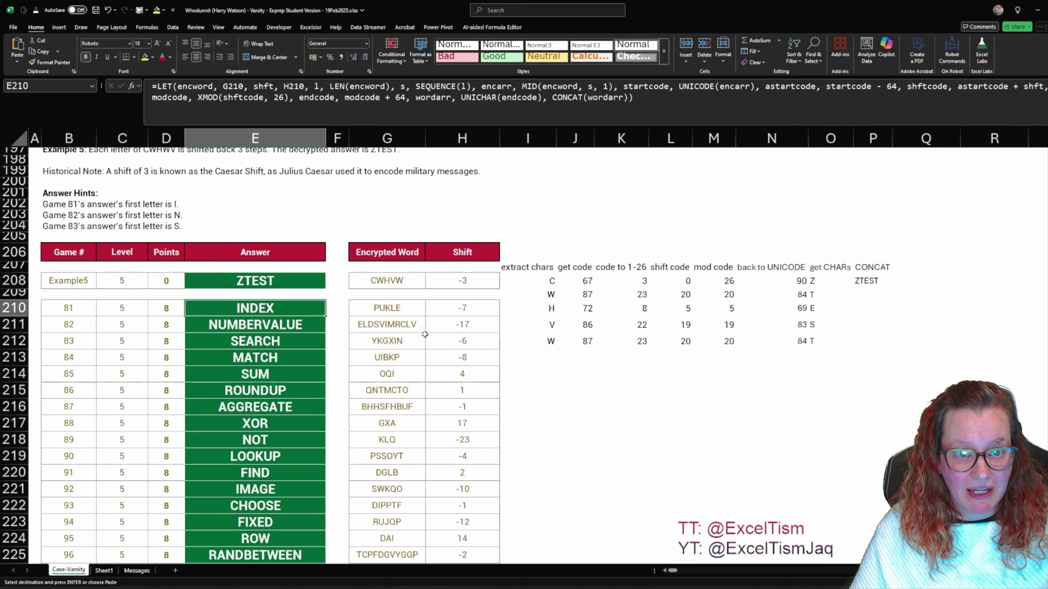
pyautogui.hotkey('ctrl', 'c')
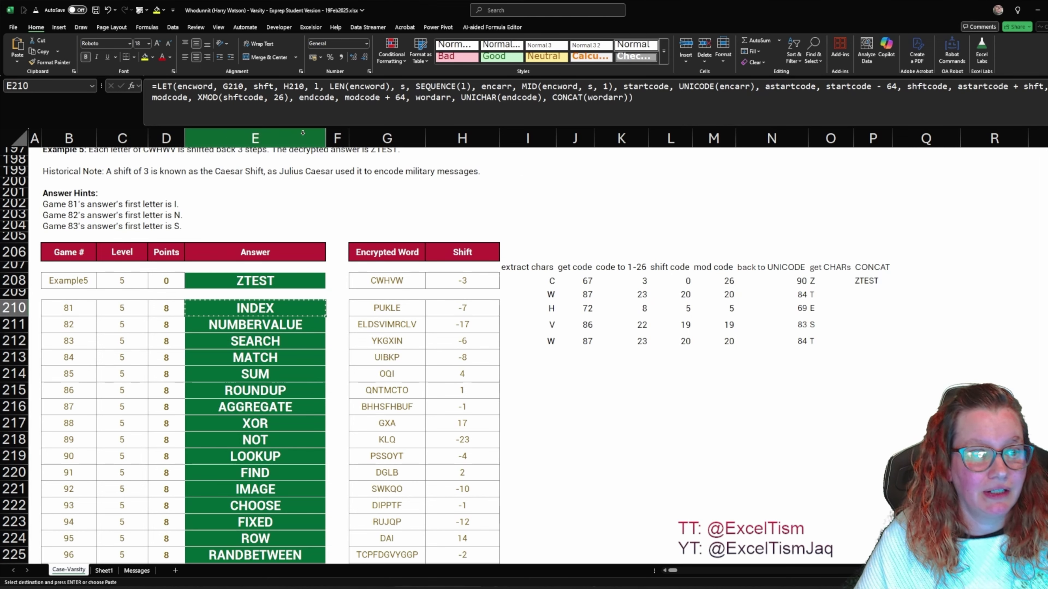
pyautogui.scroll(-15, 257, 314)
pyautogui.click(256, 240)
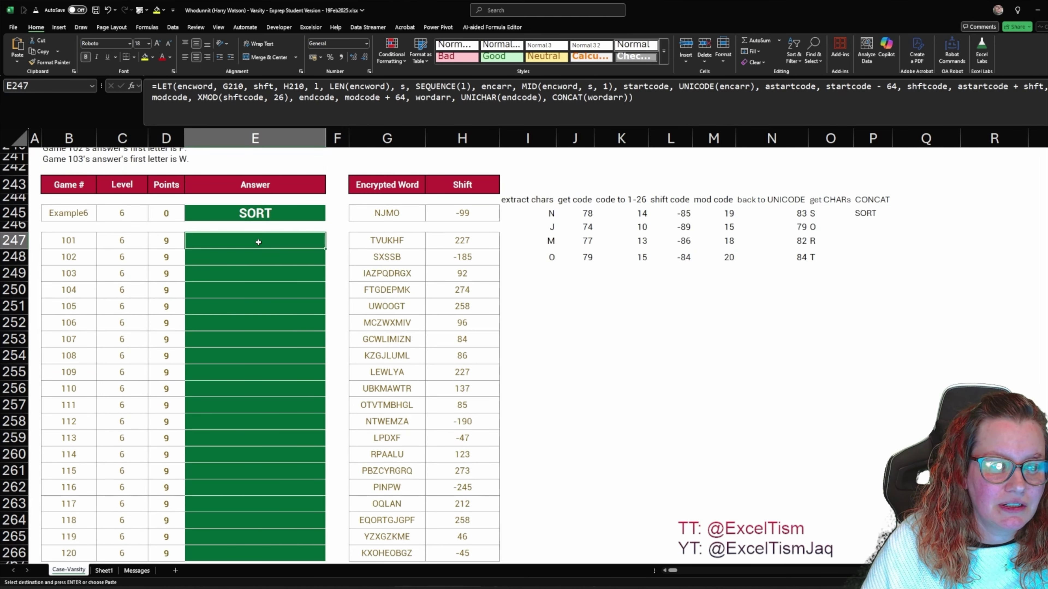
# Paste the LET decryption formula into E247 and fill it down the Level 6 answers to E266.
pyautogui.hotkey('ctrl', 'v')
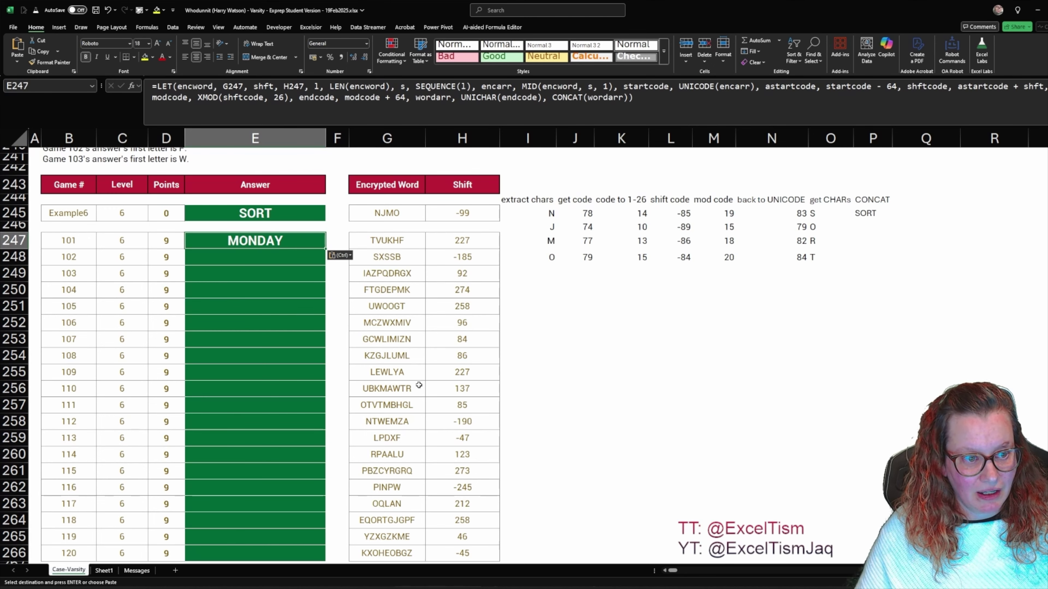
pyautogui.scroll(-1, 537, 372)
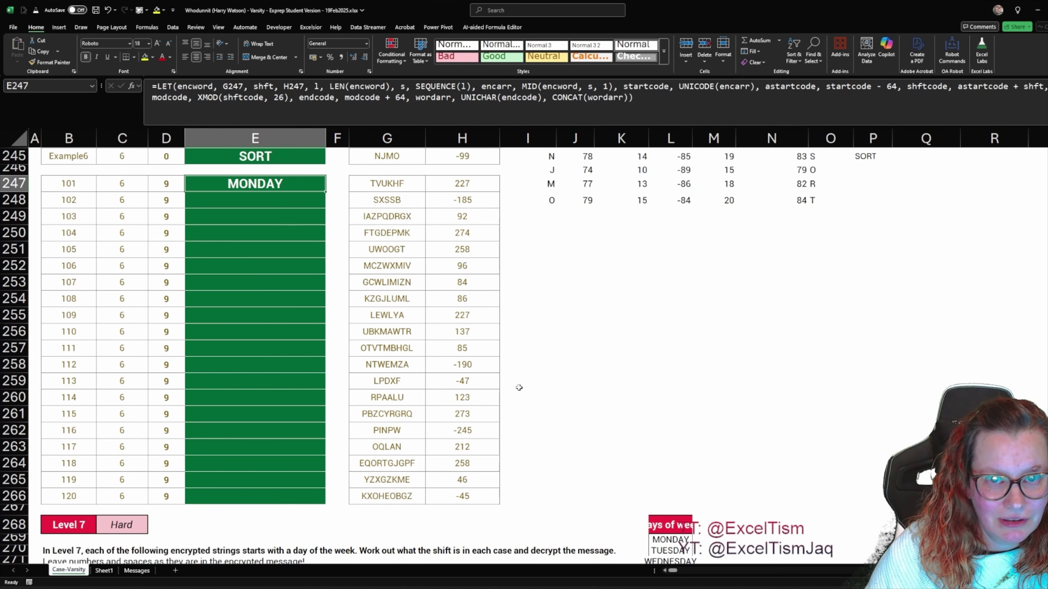
pyautogui.press('Return')
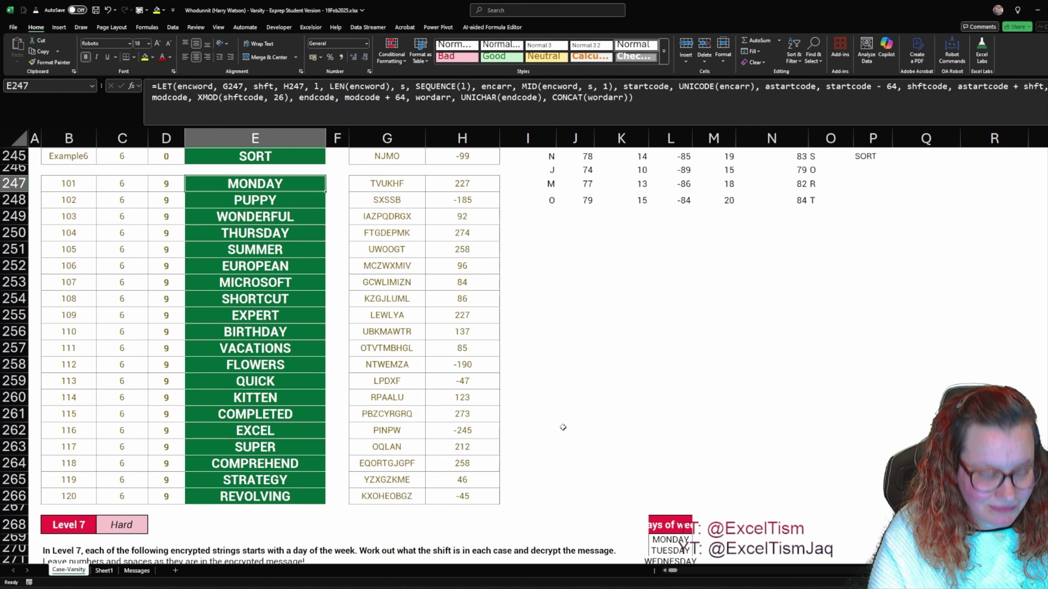
pyautogui.scroll(-7, 563, 427)
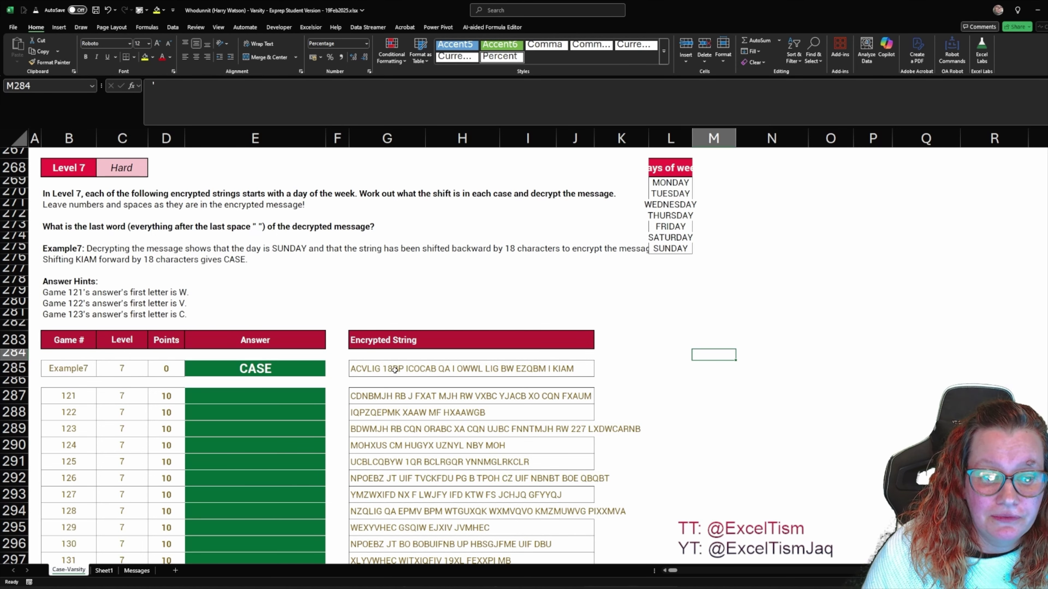
# Autofit the width of the column holding the "Days of week" list in Level 7.
pyautogui.moveTo(666, 185); pyautogui.dragTo(674, 248)
pyautogui.moveTo(677, 165); pyautogui.dragTo(673, 249)
pyautogui.hotkey('alt', 'h')
pyautogui.press('o')
pyautogui.press('i')
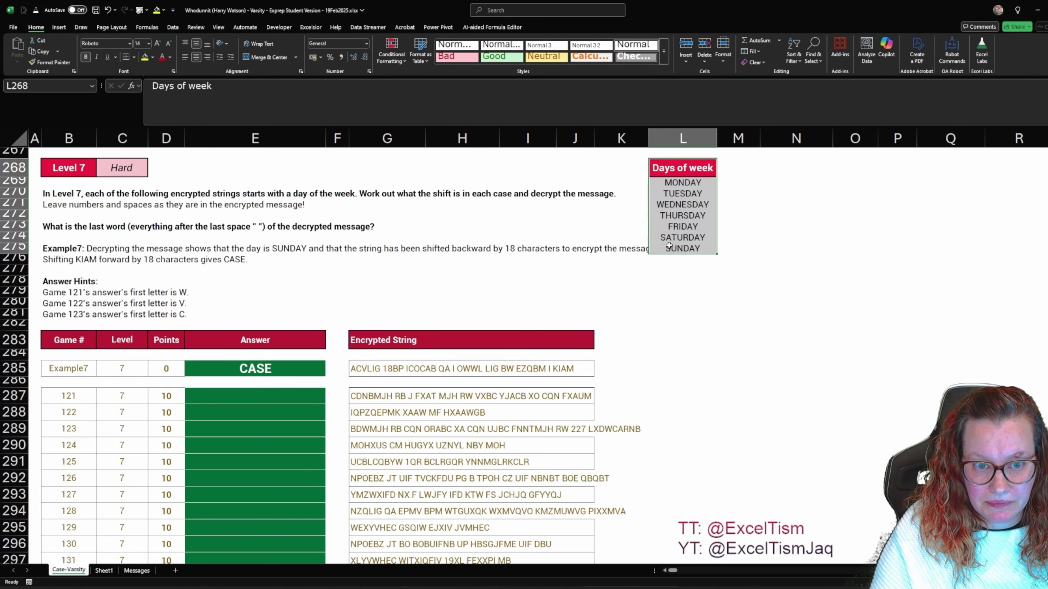
# Copy the helper headers and decoding formulas in M250:T251 to M284, beside the Level 7 example.
pyautogui.click(412, 370)
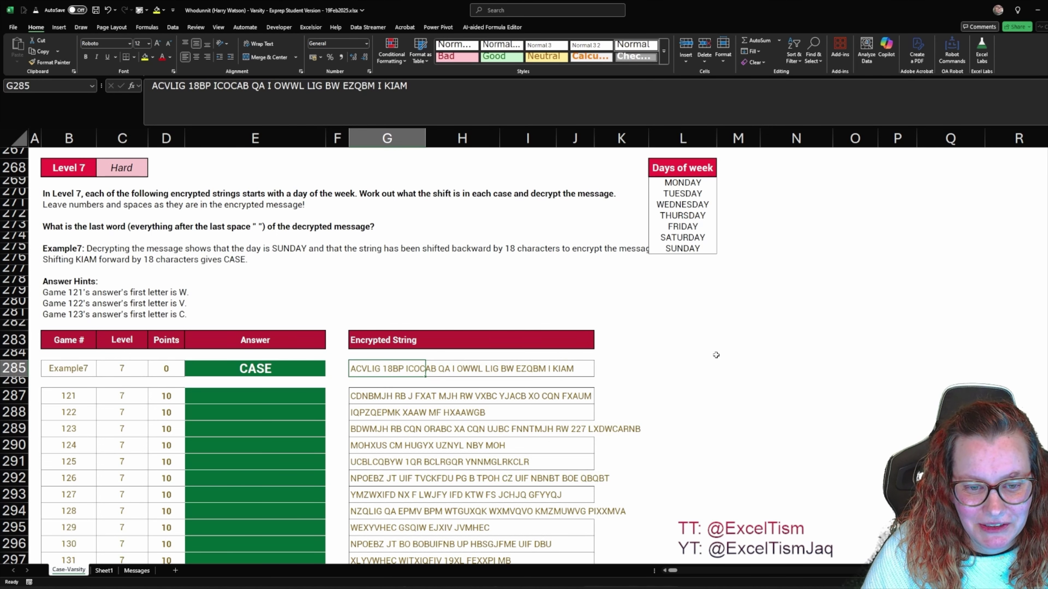
pyautogui.click(739, 346)
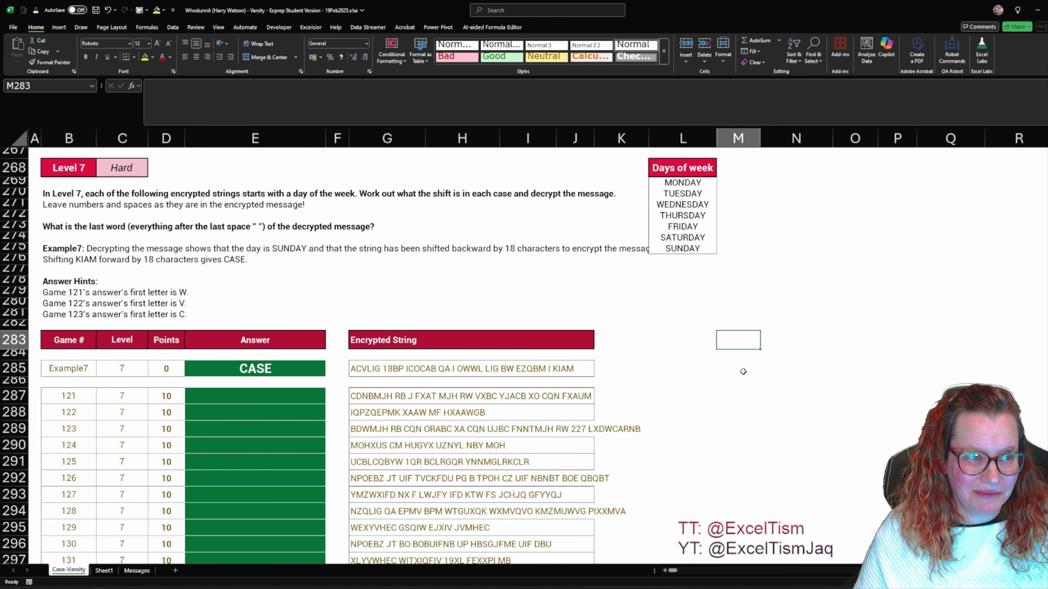
pyautogui.hotkey('ctrl', 'Up')
pyautogui.hotkey('ctrl', 'Up')
pyautogui.hotkey('ctrl', 'shift', 'Right')
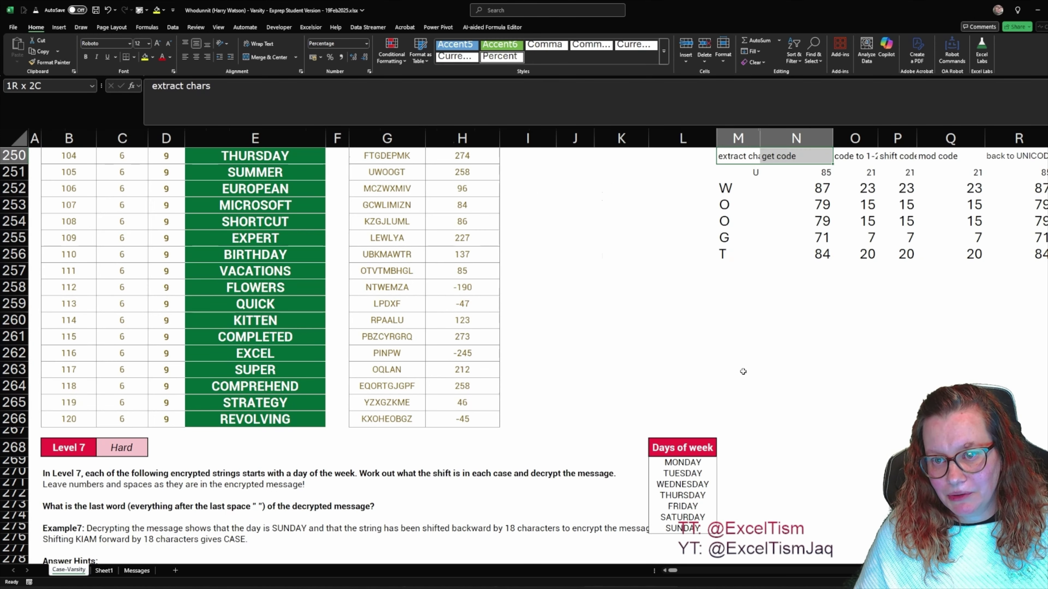
pyautogui.hotkey('shift', 'Down')
pyautogui.hotkey('ctrl', 'c')
pyautogui.hotkey('ctrl', 'Down')
pyautogui.hotkey('ctrl', 'Down')
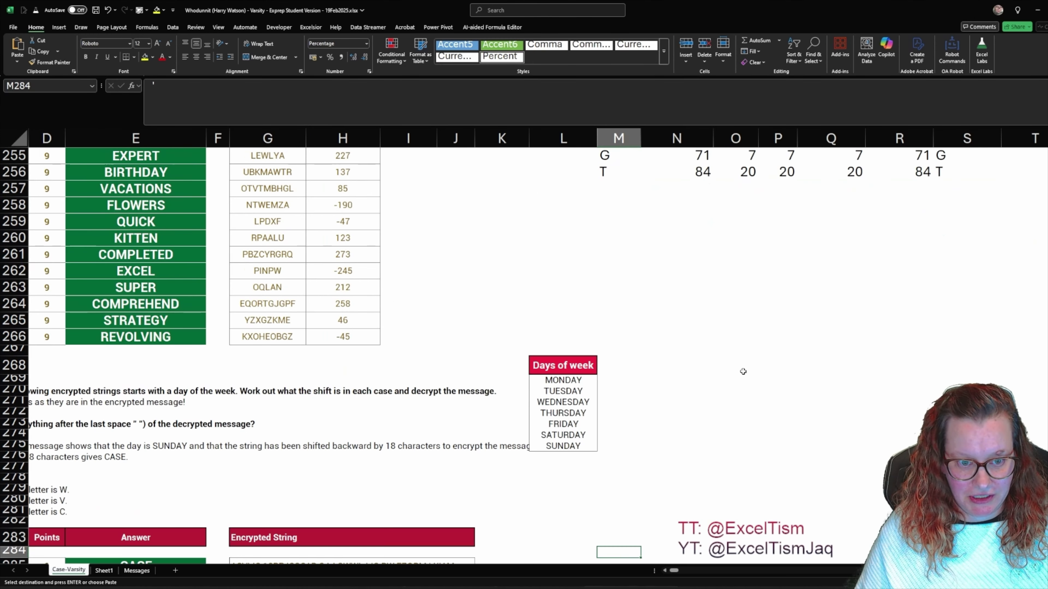
pyautogui.hotkey('ctrl', 'v')
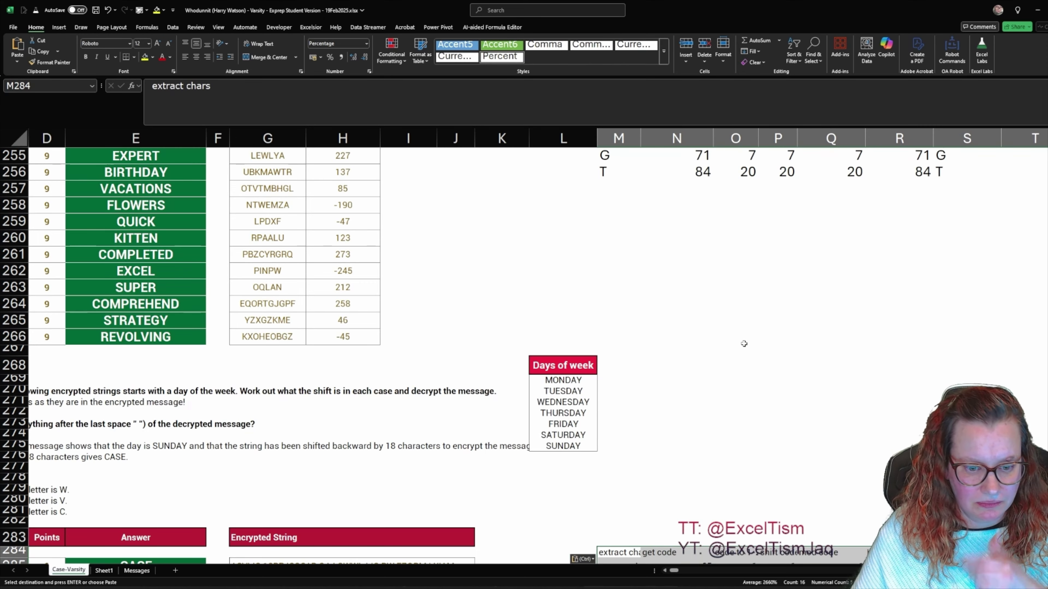
pyautogui.scroll(-7, 743, 363)
pyautogui.scroll(-1, 705, 332)
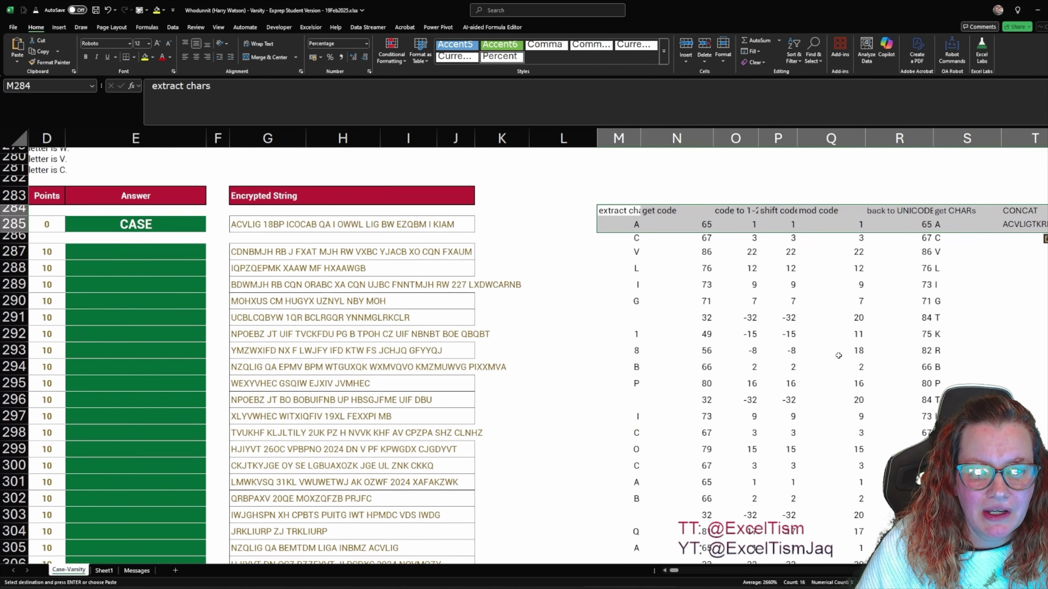
# Examine the copied helper formulas in M285 and P285 and the cells they reference for the Level 7 example.
pyautogui.click(625, 249)
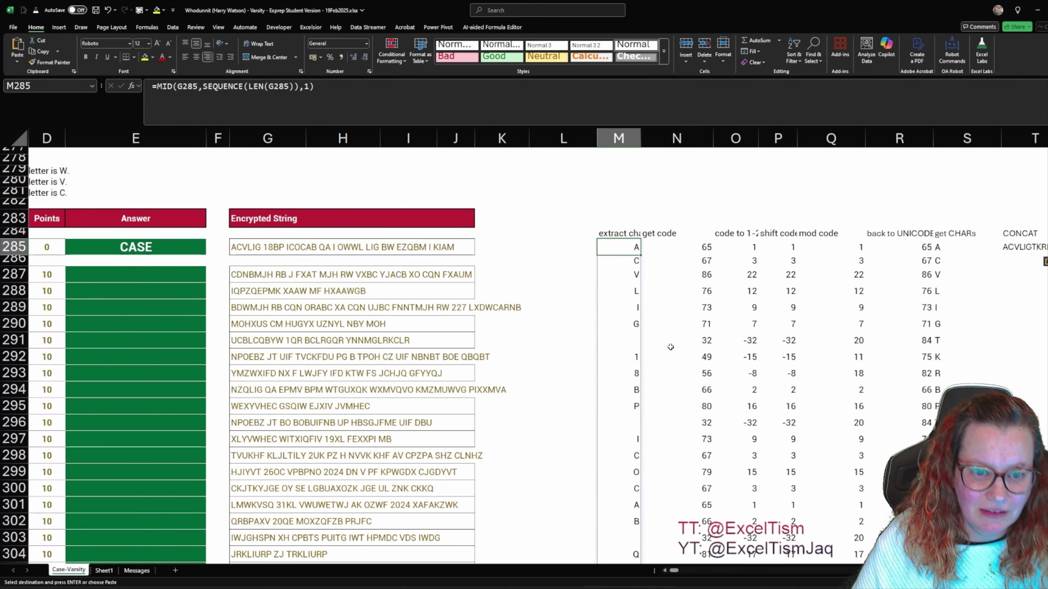
pyautogui.scroll(-6, 738, 329)
pyautogui.scroll(14, 742, 322)
pyautogui.scroll(-12, 725, 333)
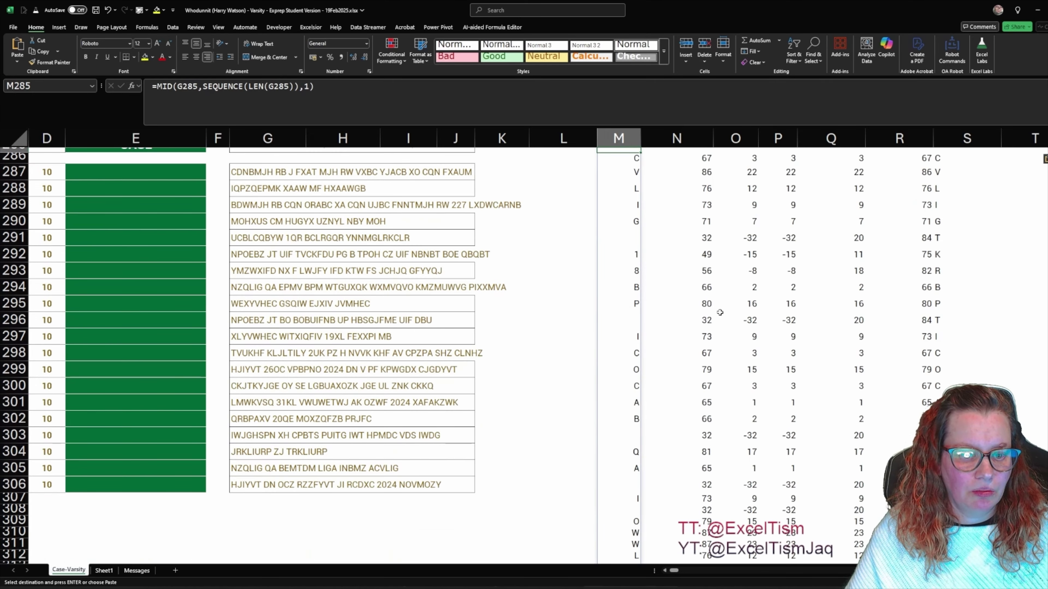
pyautogui.scroll(5, 693, 300)
pyautogui.press('F2')
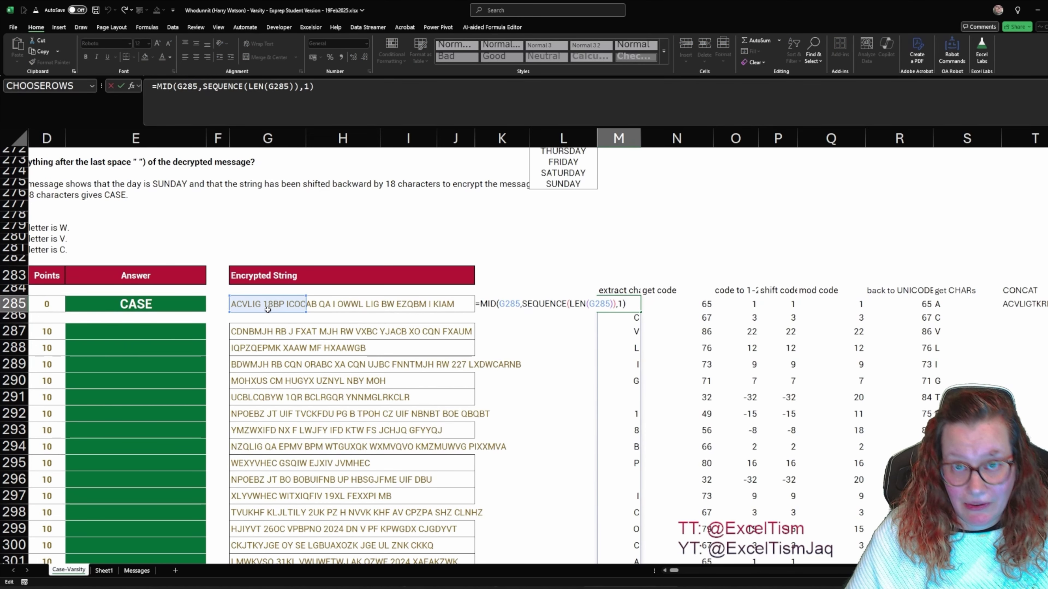
pyautogui.press('Escape')
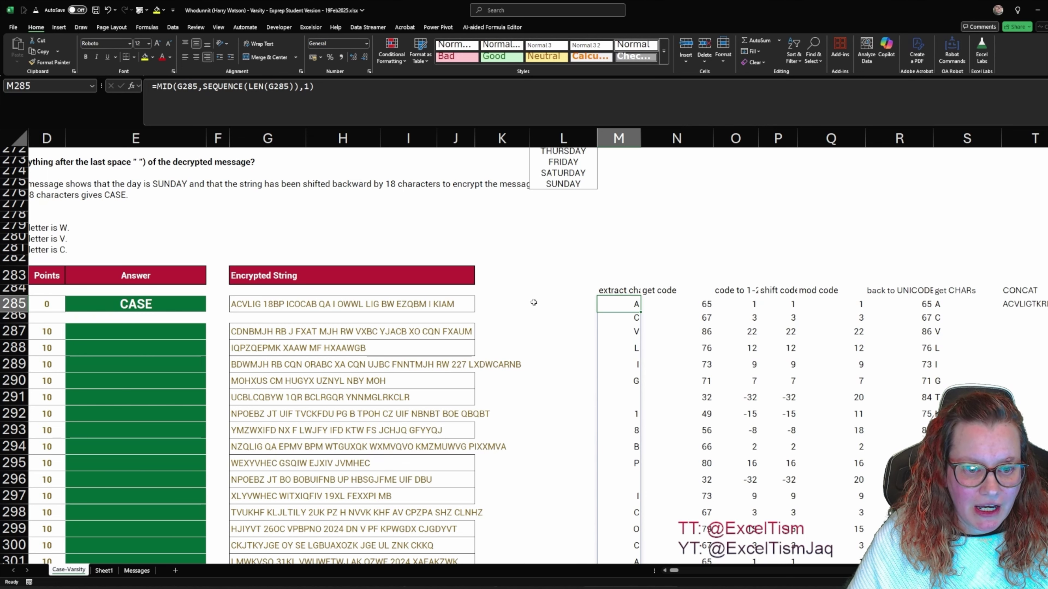
pyautogui.click(498, 304)
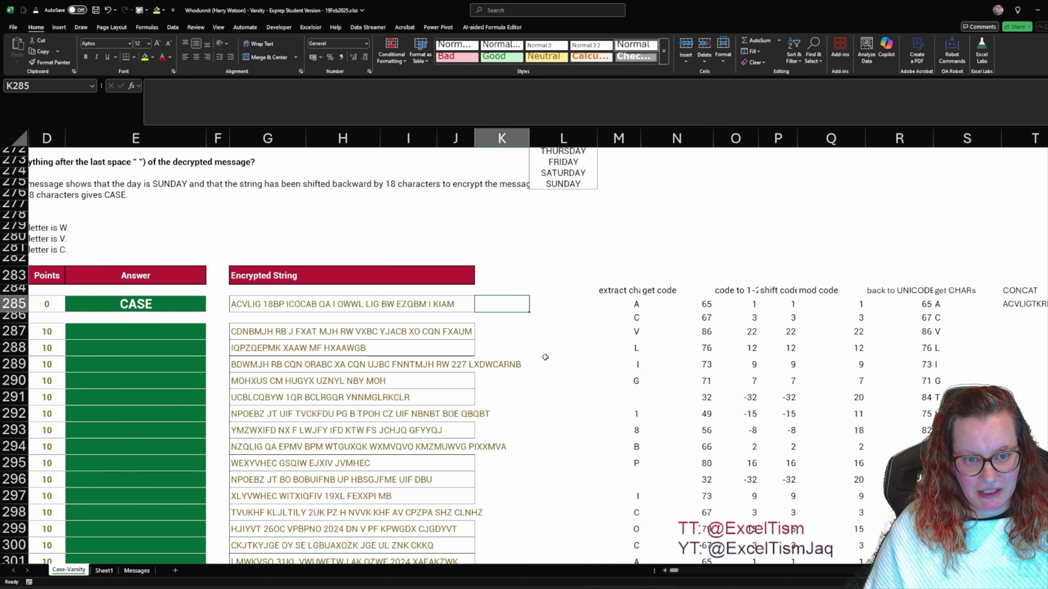
pyautogui.doubleClick(790, 304)
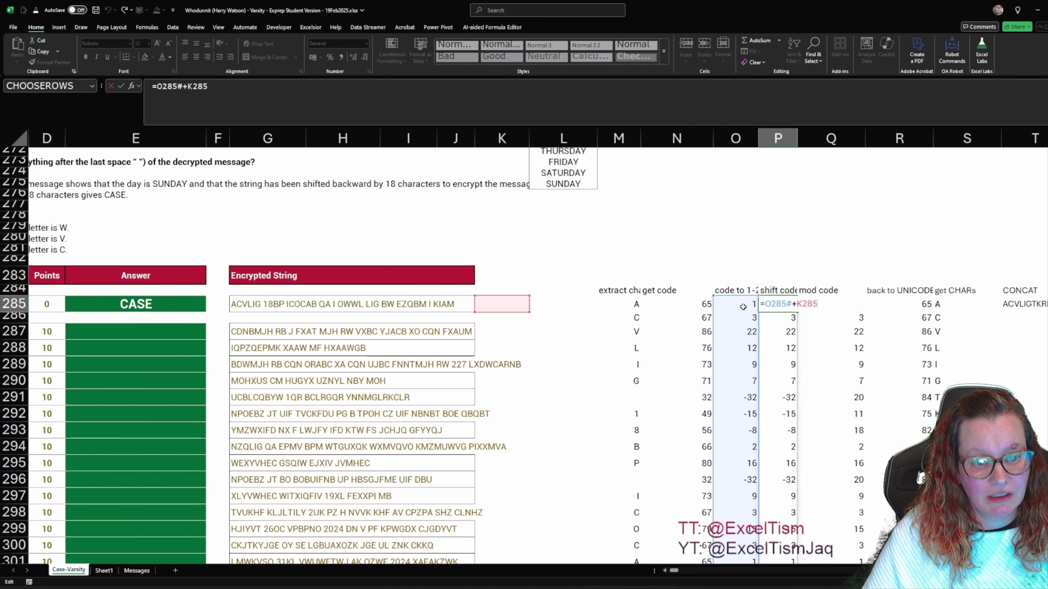
pyautogui.press('Escape')
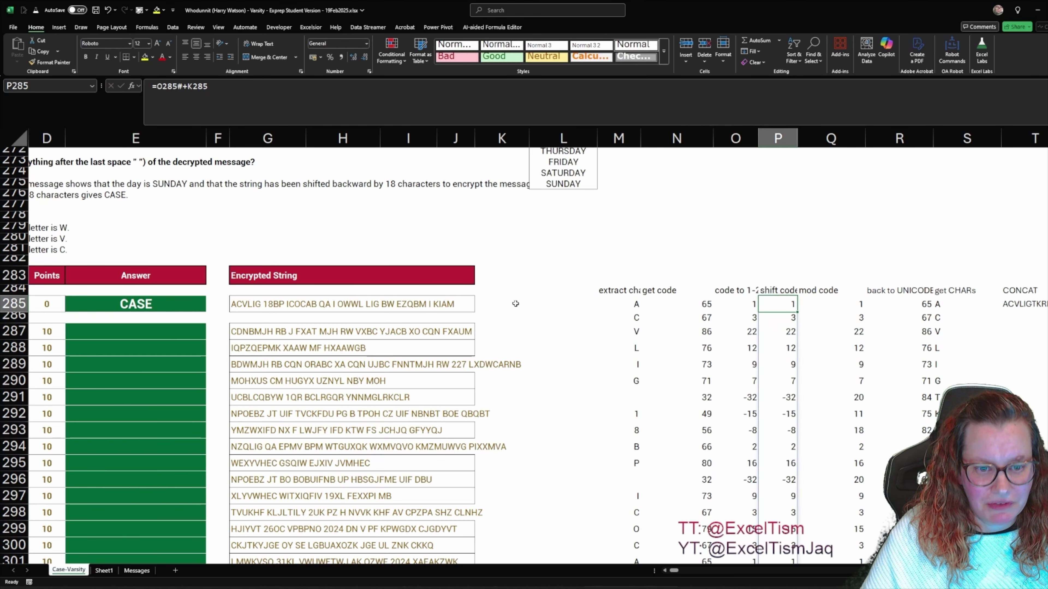
pyautogui.click(516, 304)
pyautogui.moveTo(634, 299); pyautogui.dragTo(621, 387)
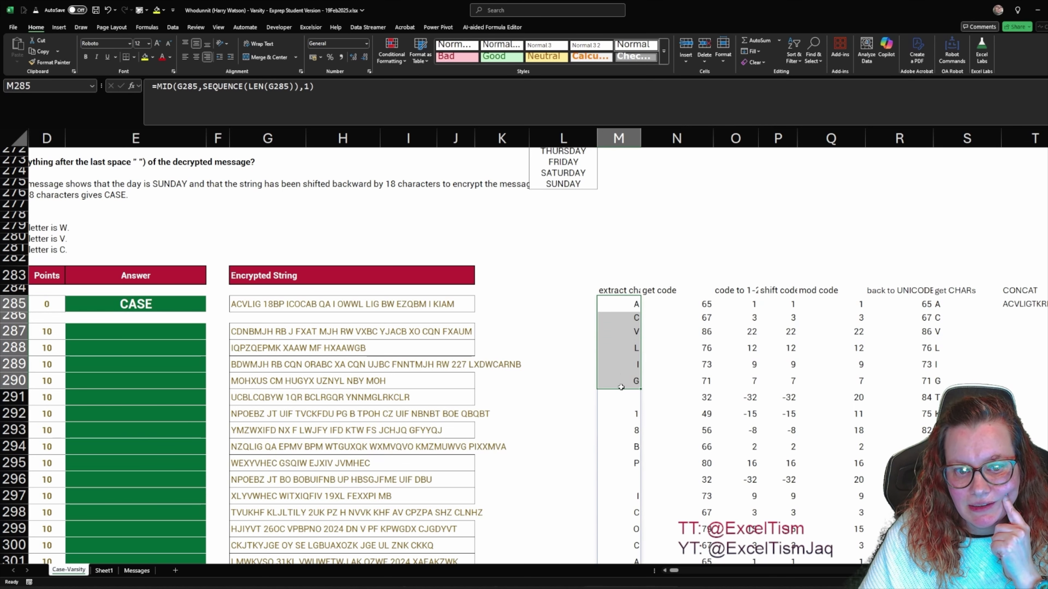
# Autofit the helper columns M to T to the headers in row 284.
pyautogui.press('Up')
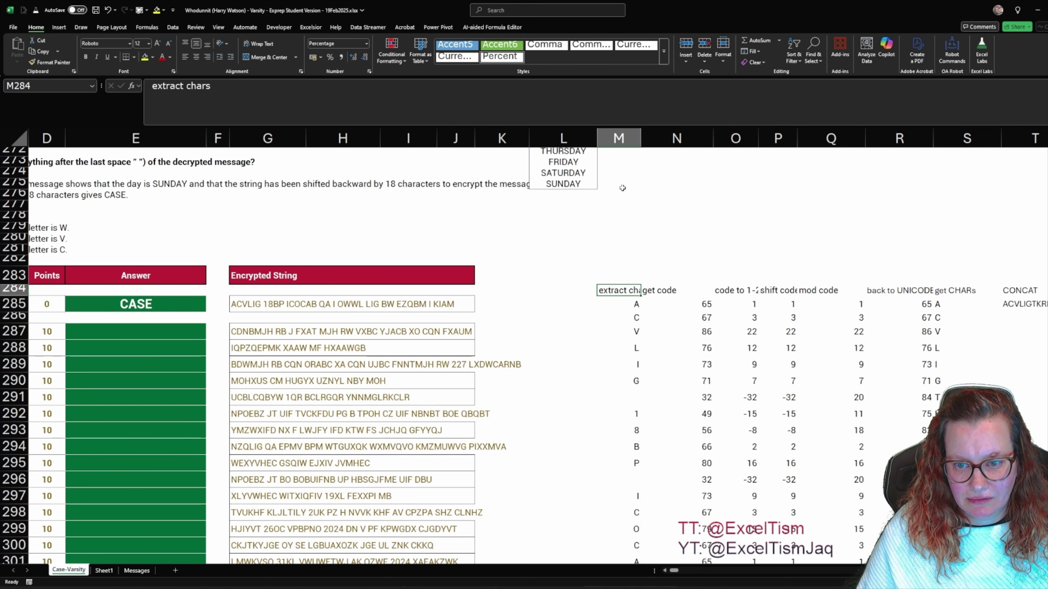
pyautogui.hotkey('ctrl', 'shift', 'Right')
pyautogui.hotkey('alt', 'h')
pyautogui.press('o')
pyautogui.press('i')
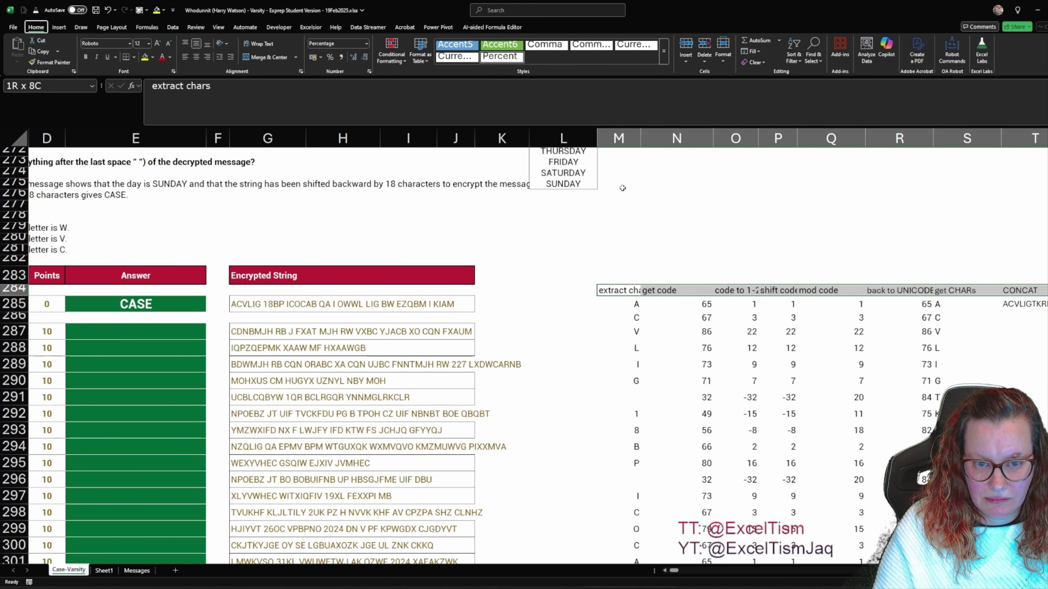
# Try shift values 1 through 10 in K285 against the concatenated text, and clear the cell.
pyautogui.click(500, 310)
pyautogui.write('1')
pyautogui.hotkey('ctrl', 'Return')
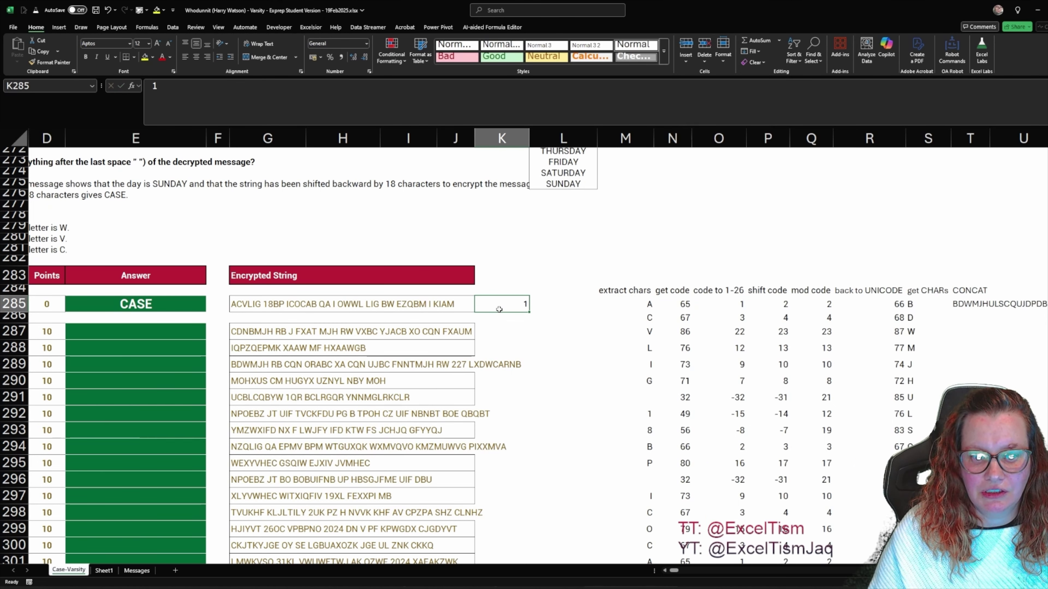
pyautogui.click(957, 302)
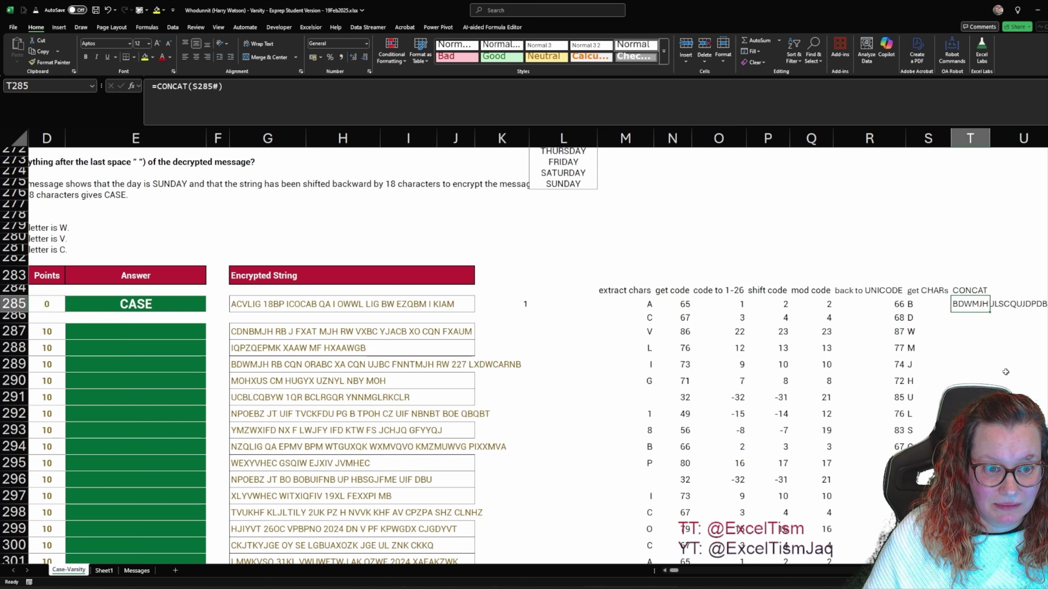
pyautogui.click(502, 301)
pyautogui.write('2')
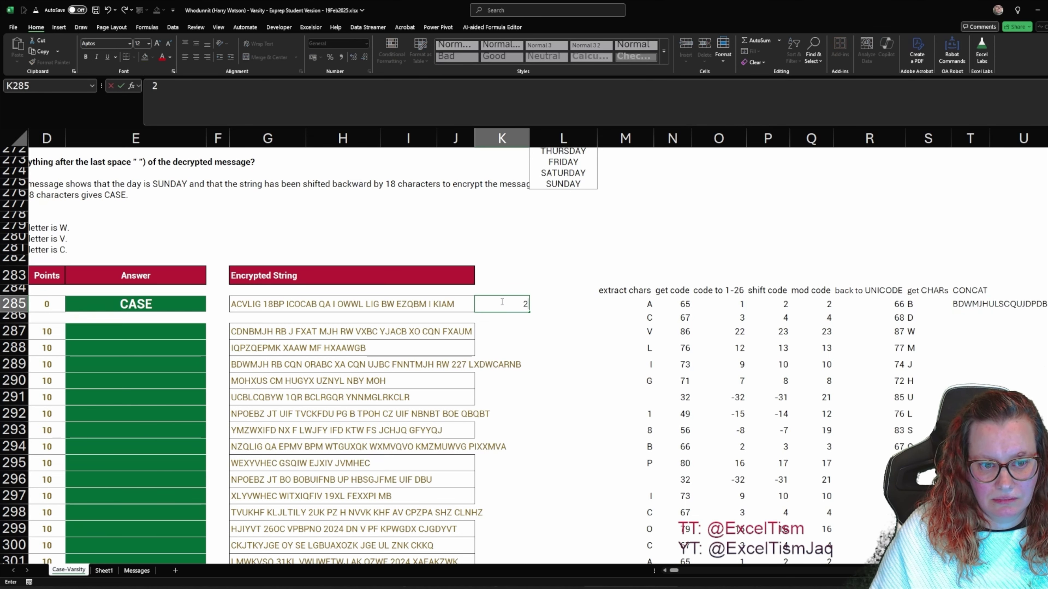
pyautogui.hotkey('ctrl', 'Return')
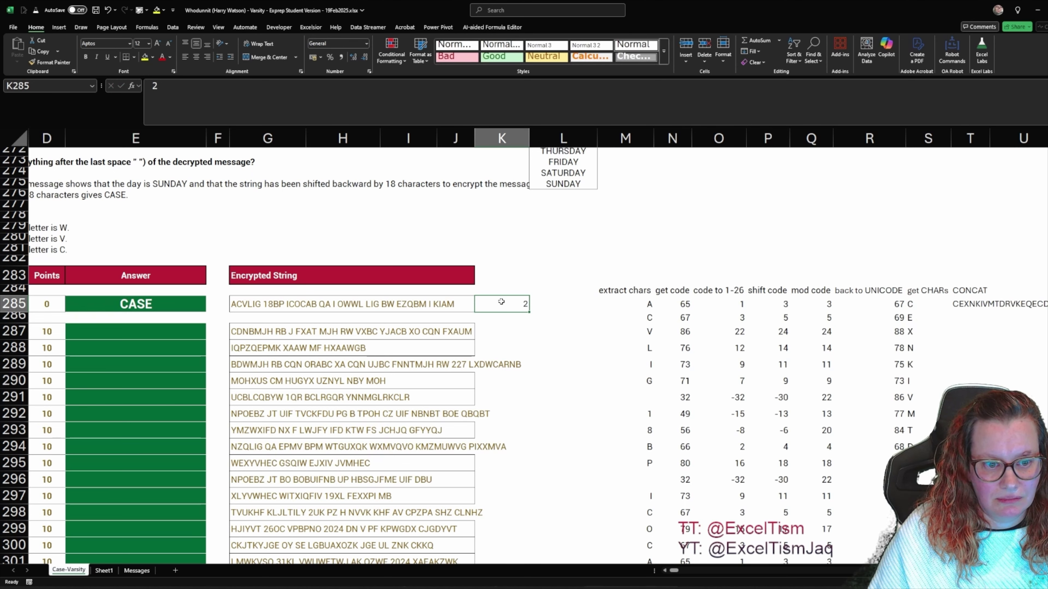
pyautogui.write('3')
pyautogui.hotkey('ctrl', 'Return')
pyautogui.write('4')
pyautogui.hotkey('ctrl', 'Return')
pyautogui.write('5')
pyautogui.hotkey('ctrl', 'Return')
pyautogui.write('6')
pyautogui.hotkey('ctrl', 'Return')
pyautogui.write('7')
pyautogui.hotkey('ctrl', 'Return')
pyautogui.write('8')
pyautogui.hotkey('ctrl', 'Return')
pyautogui.write('9')
pyautogui.hotkey('ctrl', 'Return')
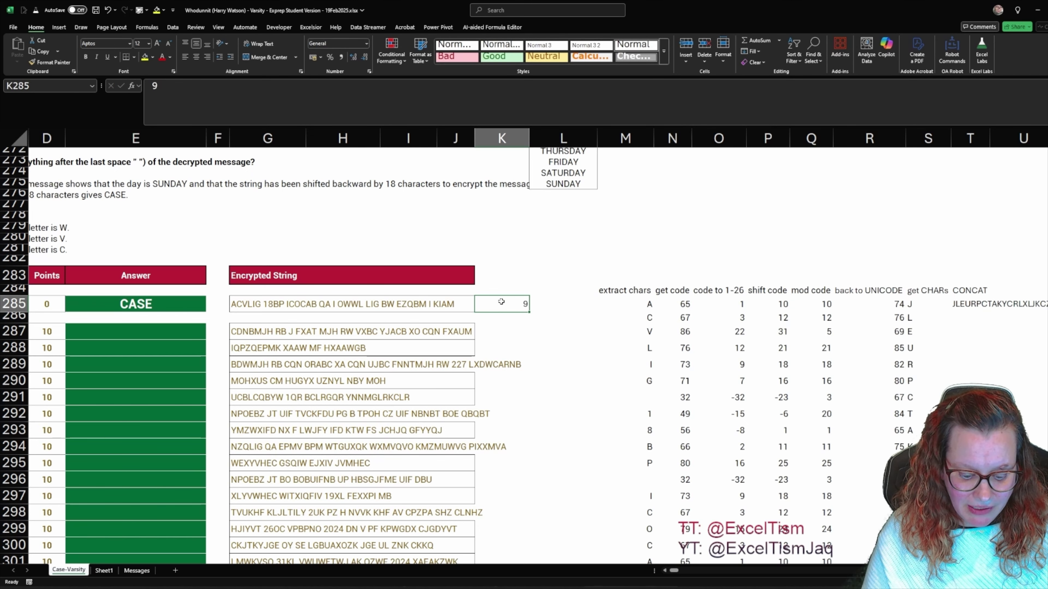
pyautogui.write('10')
pyautogui.hotkey('ctrl', 'Return')
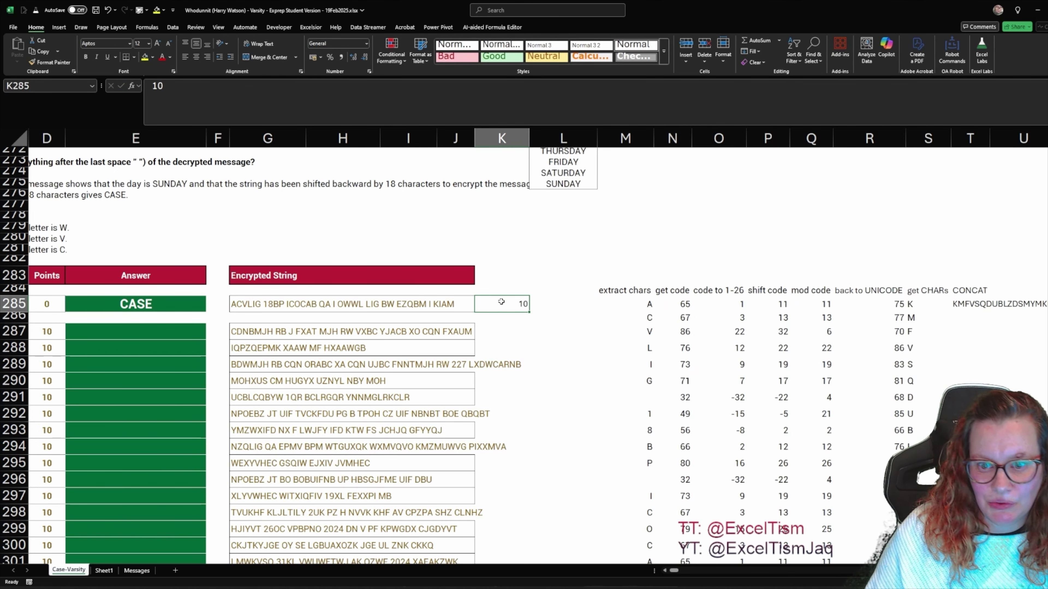
pyautogui.press('Delete')
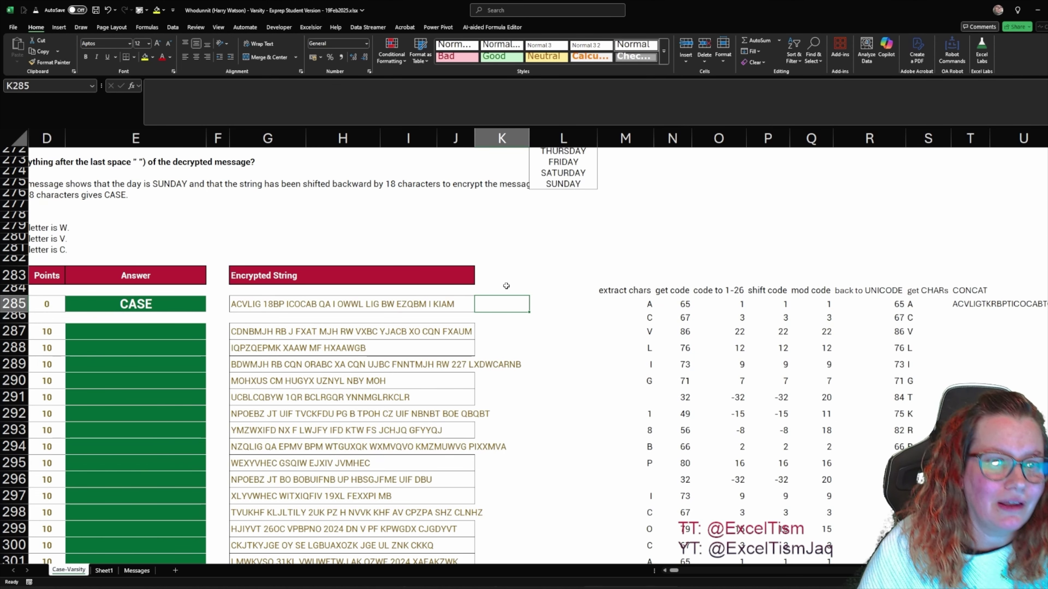
# Enter =TEXTBEFORE(G285," ") in K285 to extract the first encrypted word of the Level 7 example.
pyautogui.scroll(2, 593, 385)
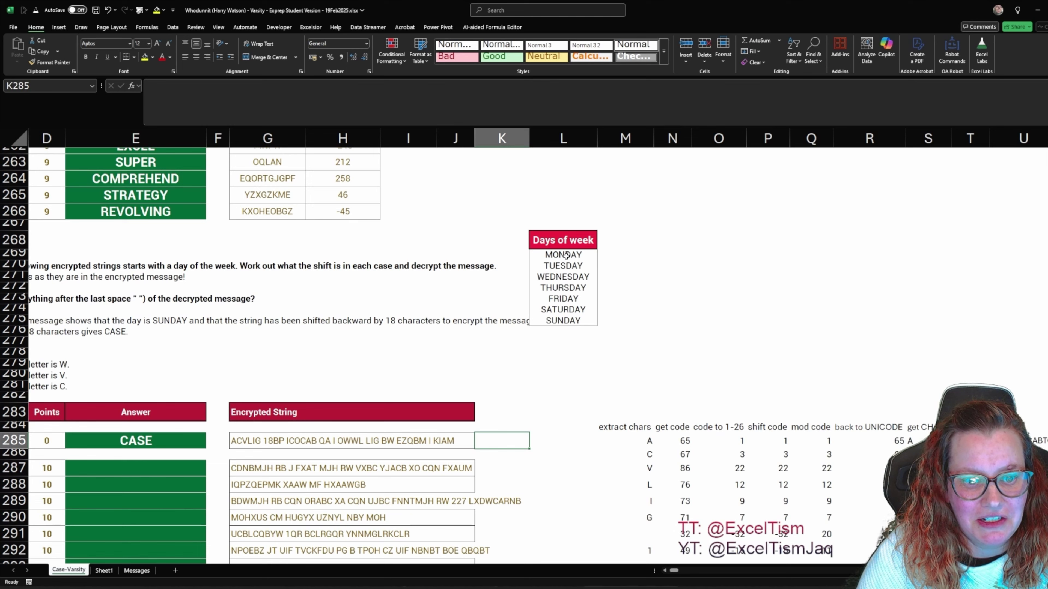
pyautogui.scroll(-3, 565, 435)
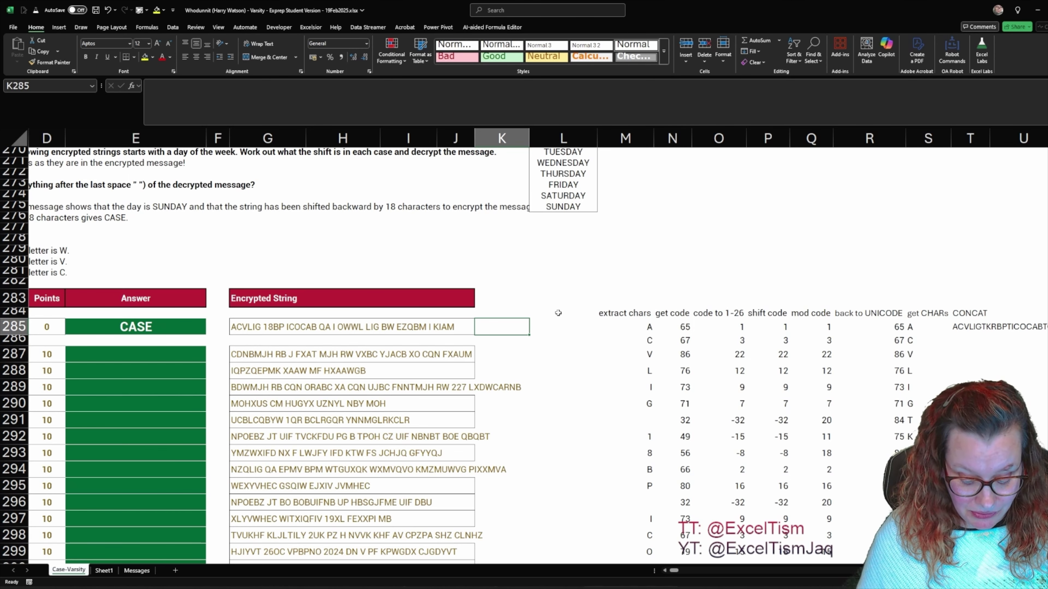
pyautogui.write('=')
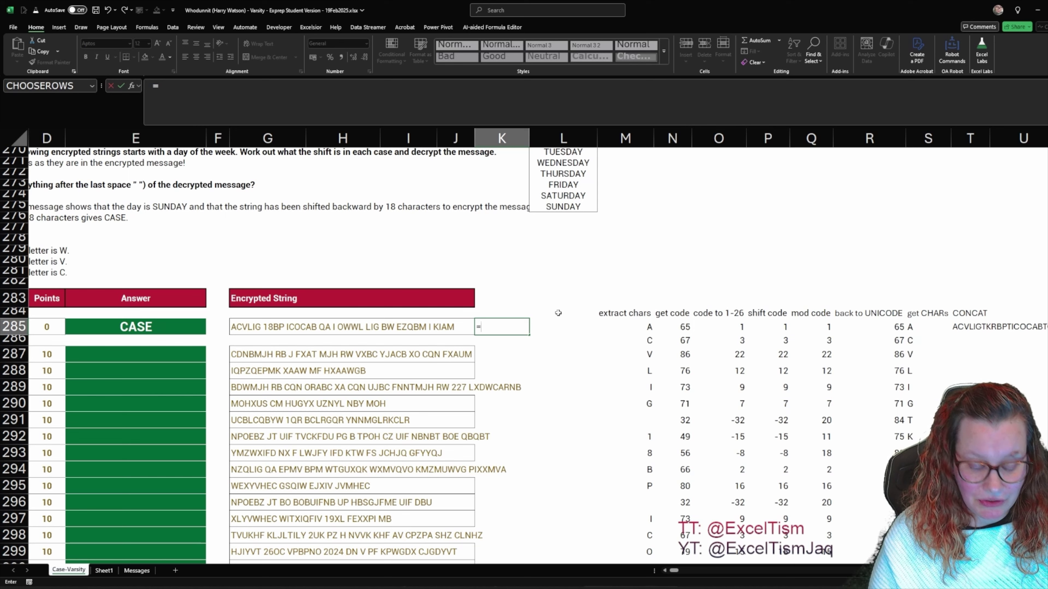
pyautogui.write('textb')
pyautogui.press('Tab')
pyautogui.press('Left')
pyautogui.press('Left')
pyautogui.press('Left')
pyautogui.press('Left')
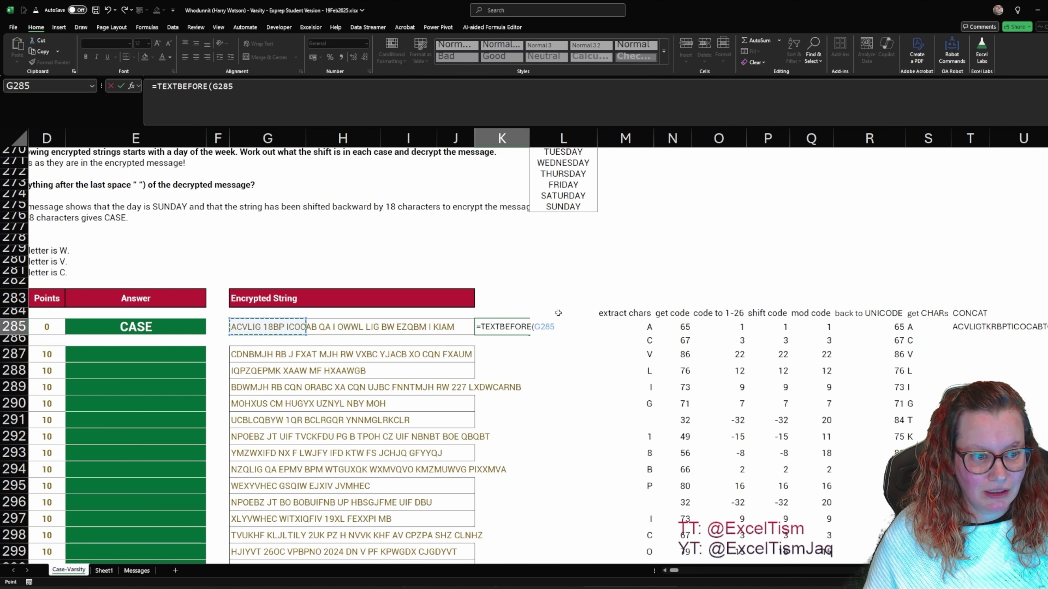
pyautogui.write(',')
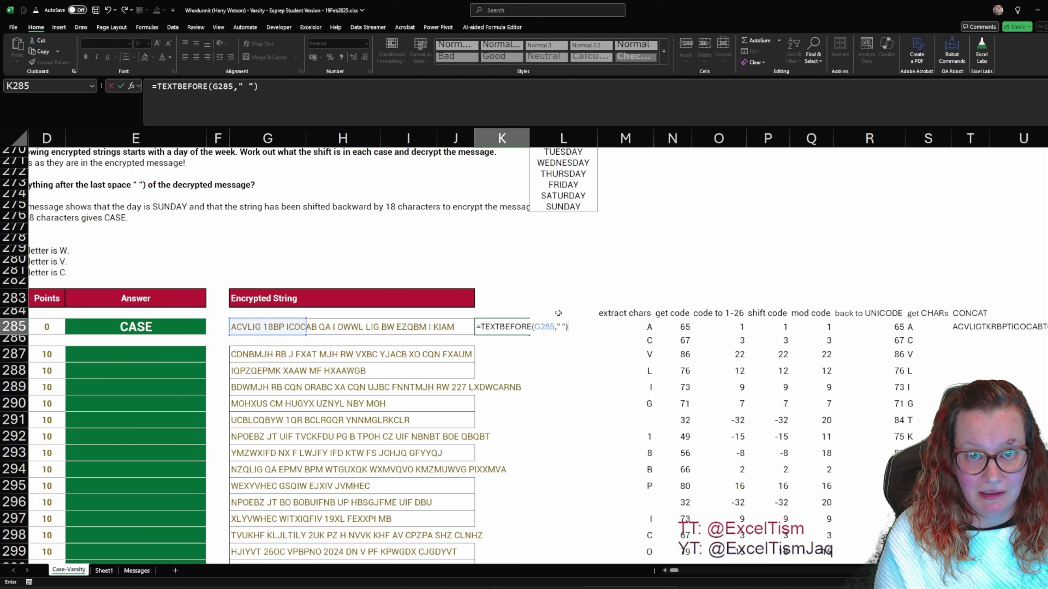
pyautogui.hotkey('ctrl', 'Return')
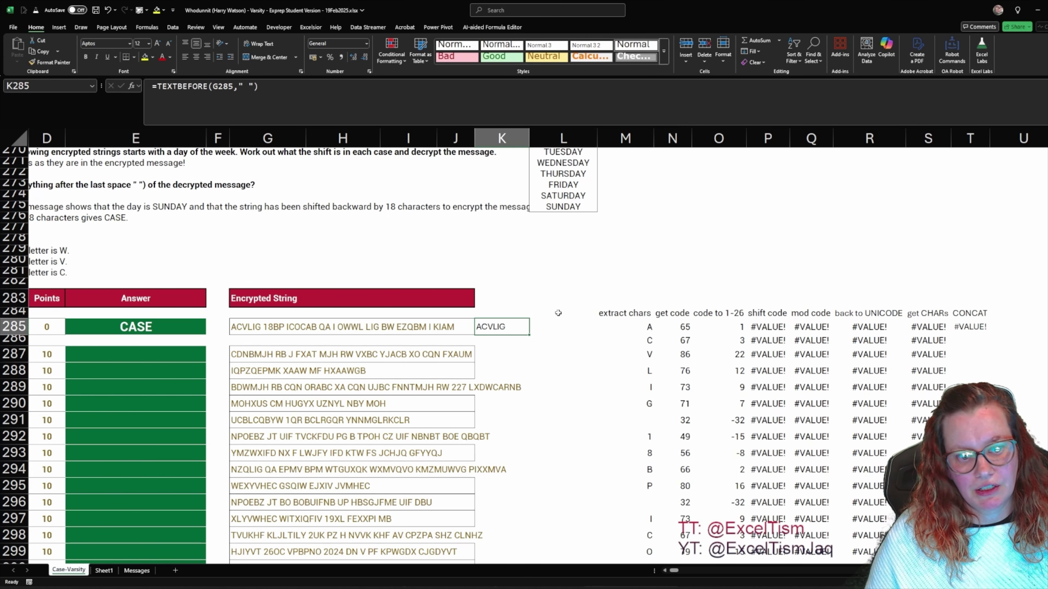
# Extend K285 to =UNICODE(RIGHT(TEXTBEFORE(G285," "),1)) to get the code of the encrypted weekday's last letter.
pyautogui.press('F2')
pyautogui.write('right(')
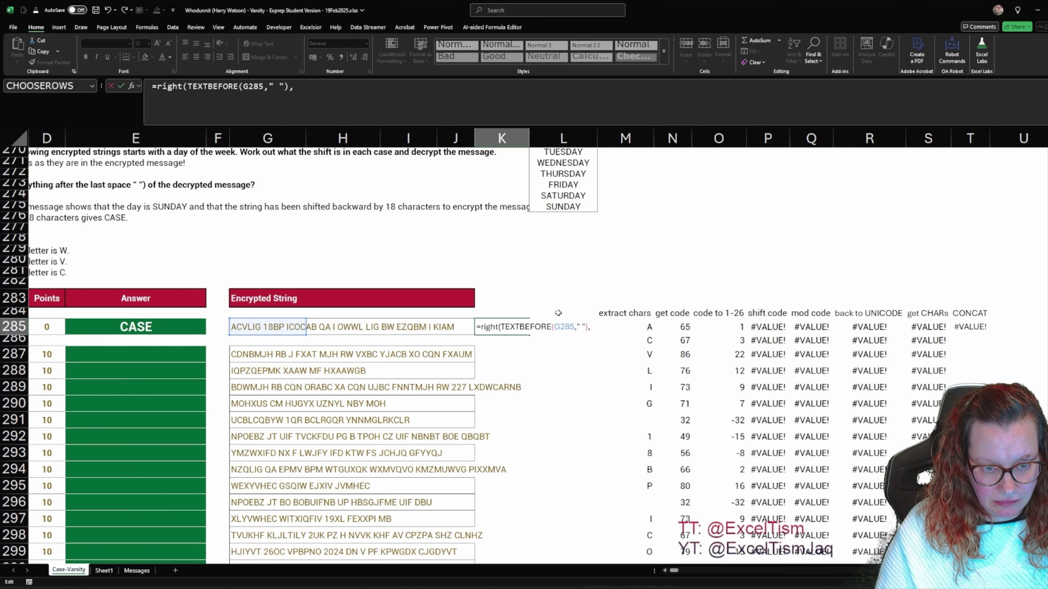
pyautogui.write('1)')
pyautogui.hotkey('ctrl', 'Return')
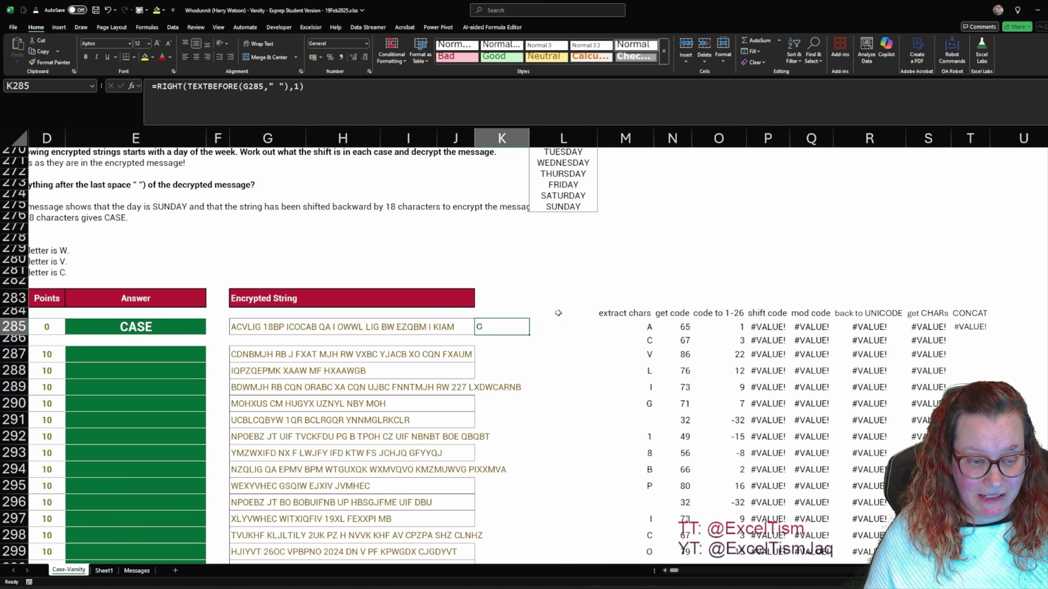
pyautogui.press('F2')
pyautogui.press('Home')
pyautogui.press('Right')
pyautogui.write('unicode(')
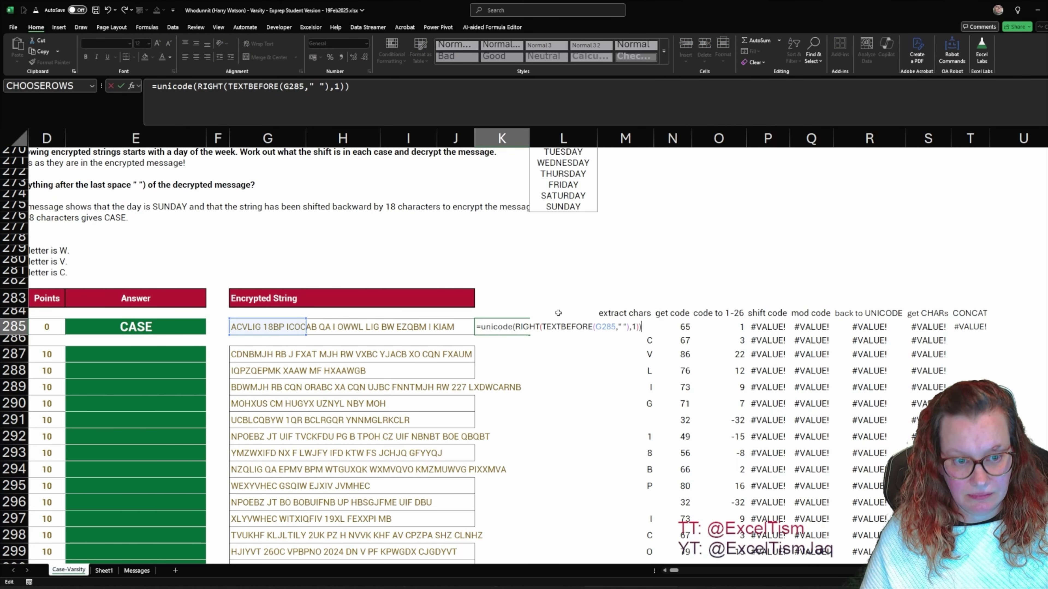
pyautogui.hotkey('ctrl', 'Return')
# Enter Y in J281 and =UNICODE(J281) in K281 as the reference code for the weekdays' last letter.
pyautogui.press('Up')
pyautogui.press('Up')
pyautogui.press('Up')
pyautogui.press('Up')
pyautogui.press('Left')
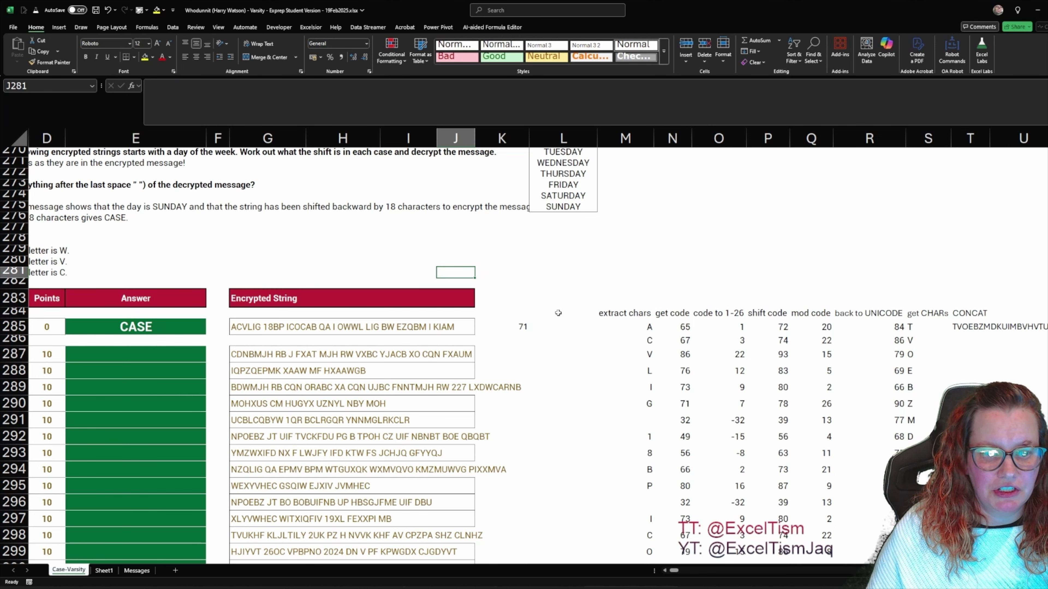
pyautogui.write('Y')
pyautogui.press('Right')
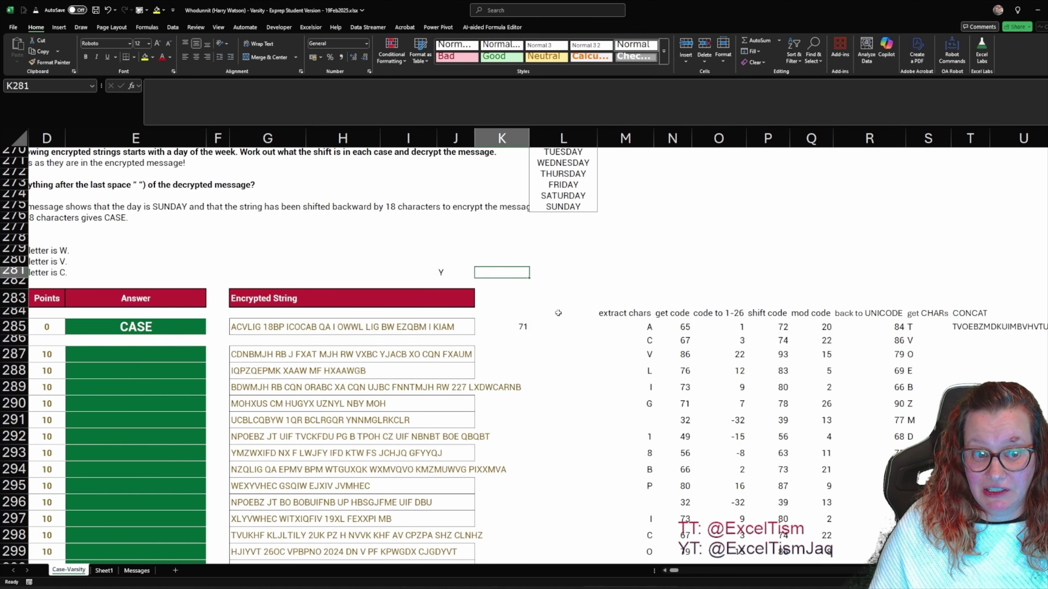
pyautogui.write('=unicode(')
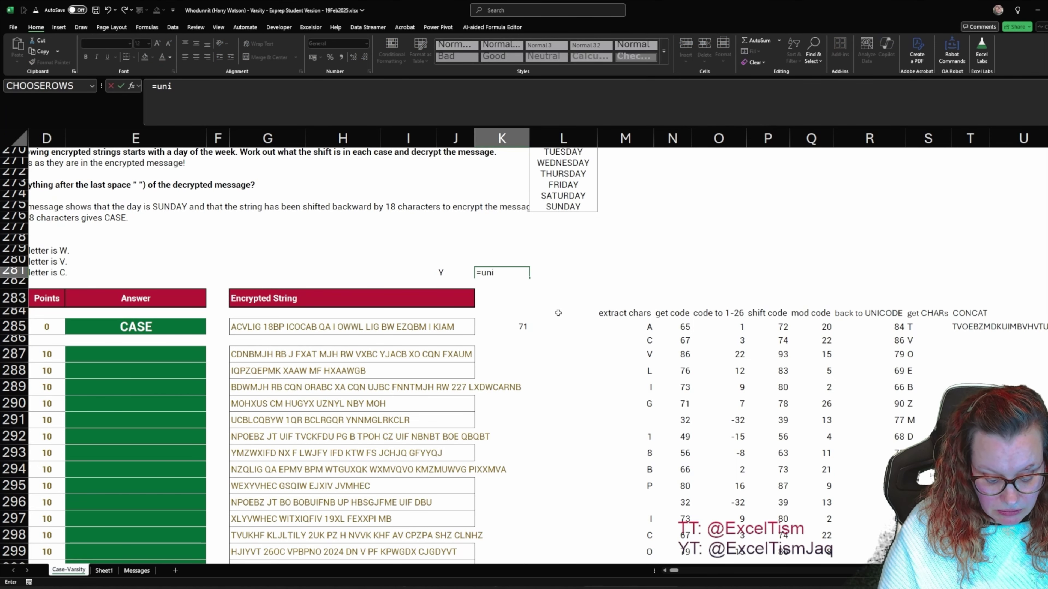
pyautogui.press('Left')
pyautogui.write(')')
pyautogui.hotkey('ctrl', 'Return')
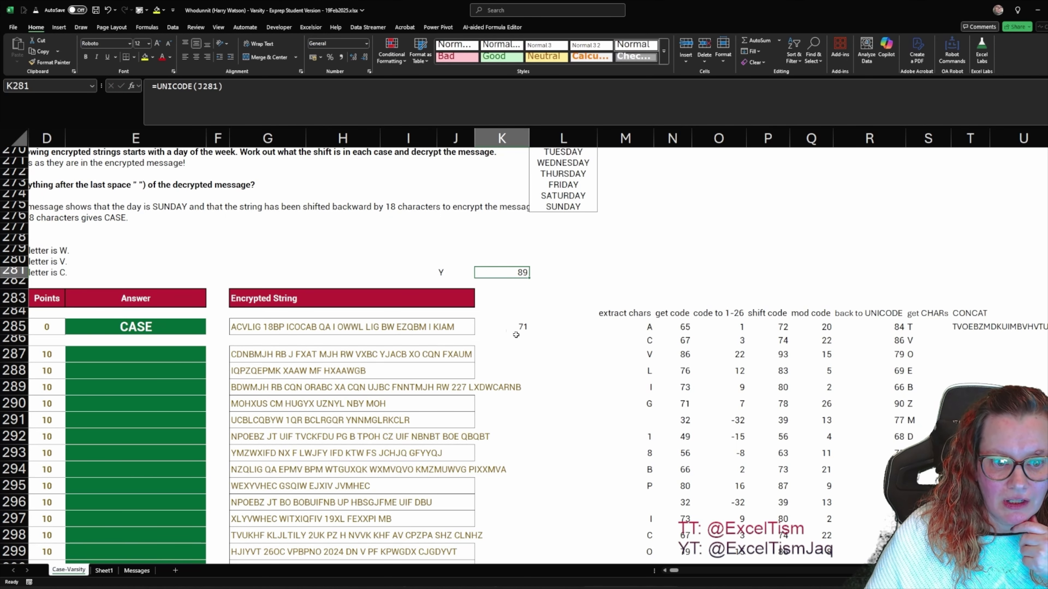
# Change K285 to subtract the encrypted letter's code from Y's code: =$K$281-UNICODE(RIGHT(TEXTBEFORE(G285," "),1)).
pyautogui.click(502, 326)
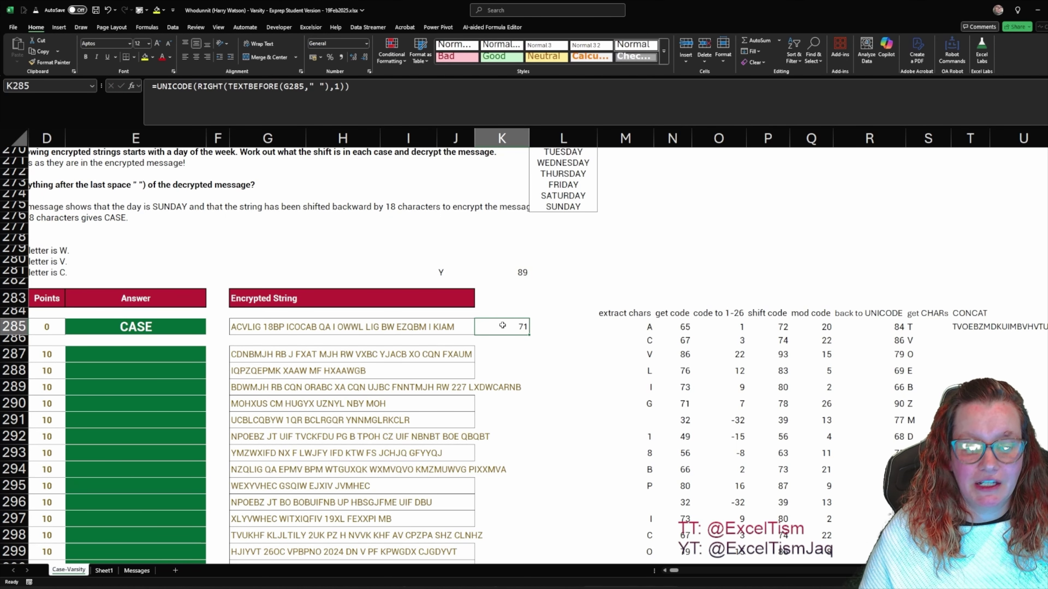
pyautogui.click(502, 276)
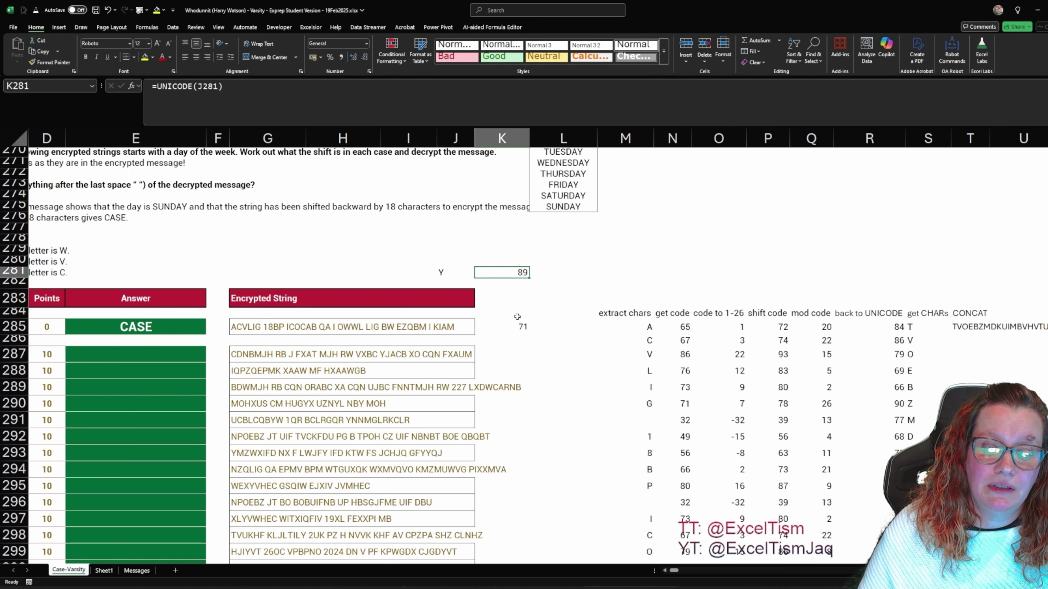
pyautogui.click(511, 327)
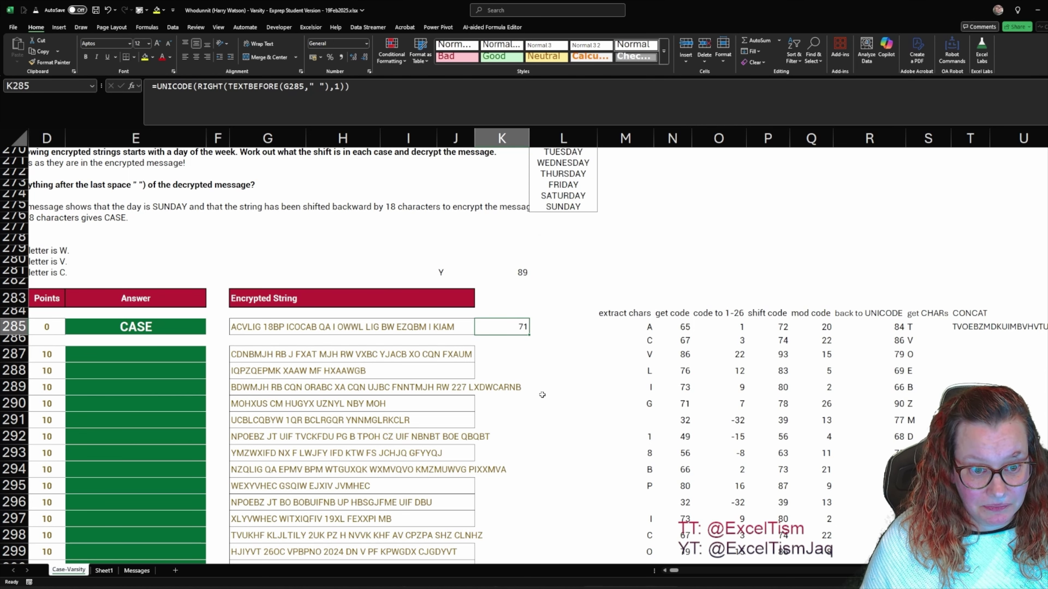
pyautogui.press('F2')
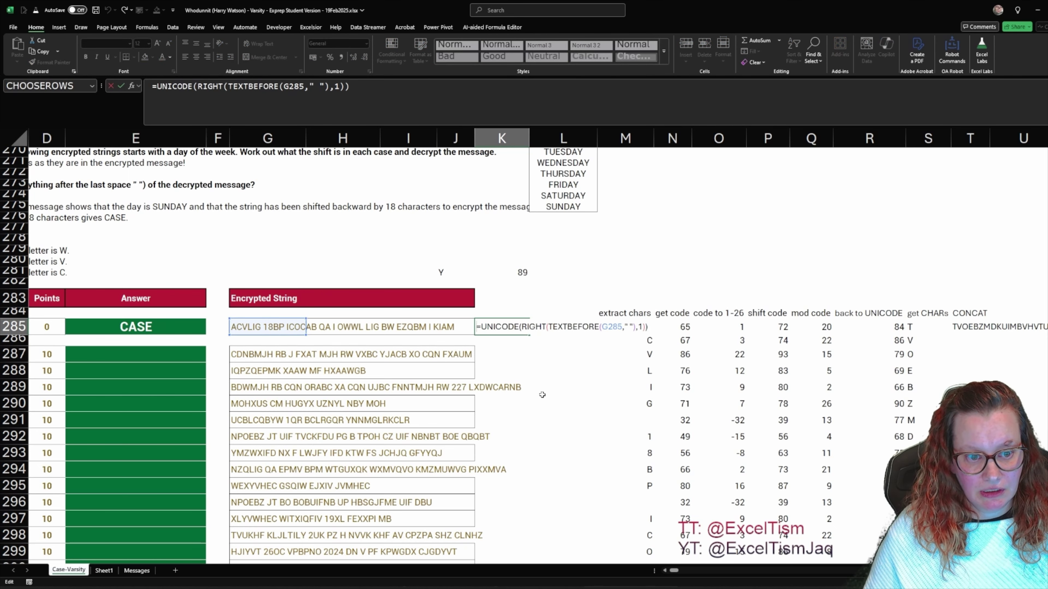
pyautogui.click(513, 273)
pyautogui.press('F4')
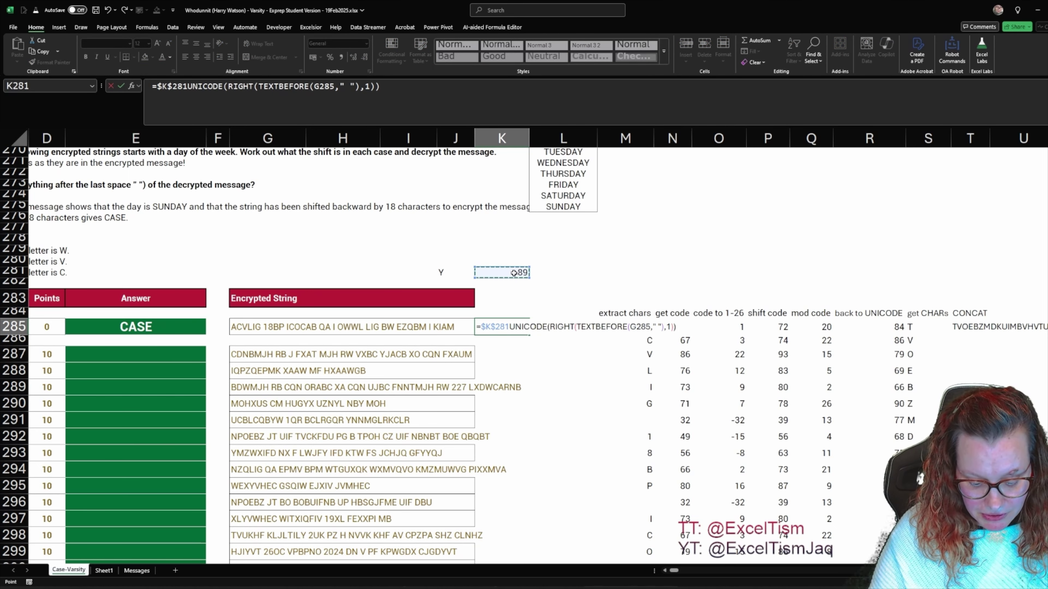
pyautogui.write('-')
pyautogui.hotkey('ctrl', 'Return')
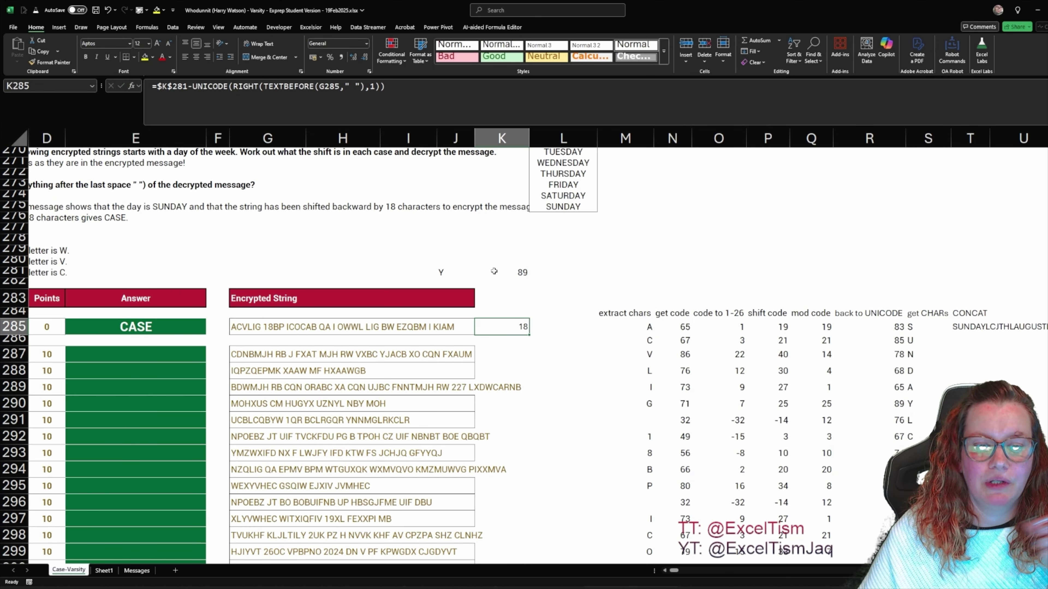
# Examine the concatenated text in T285 and how the space and digits in rows 291 to 293 pass through the helper columns.
pyautogui.click(964, 328)
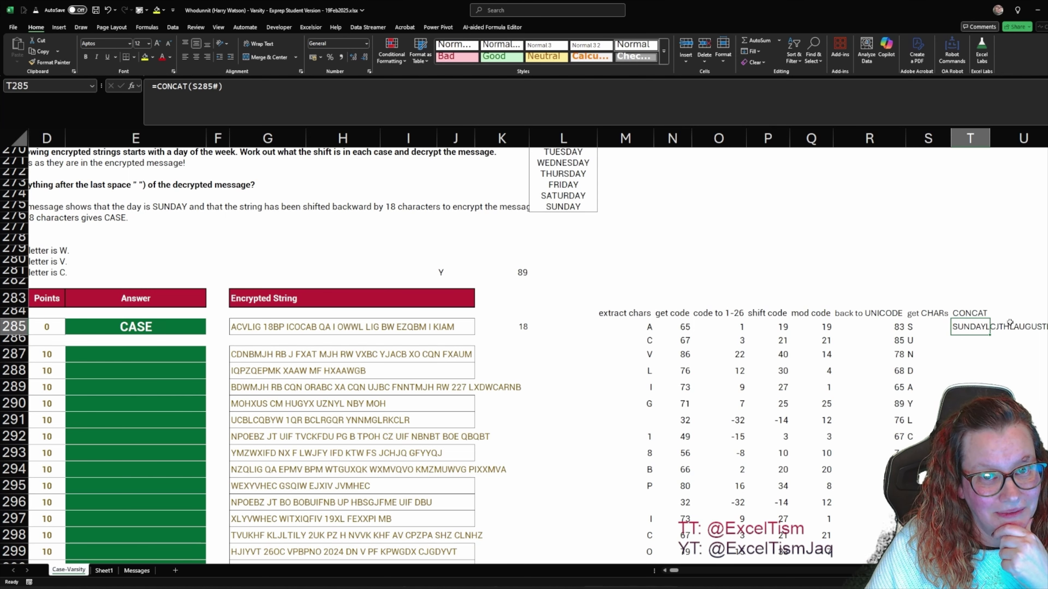
pyautogui.click(680, 315)
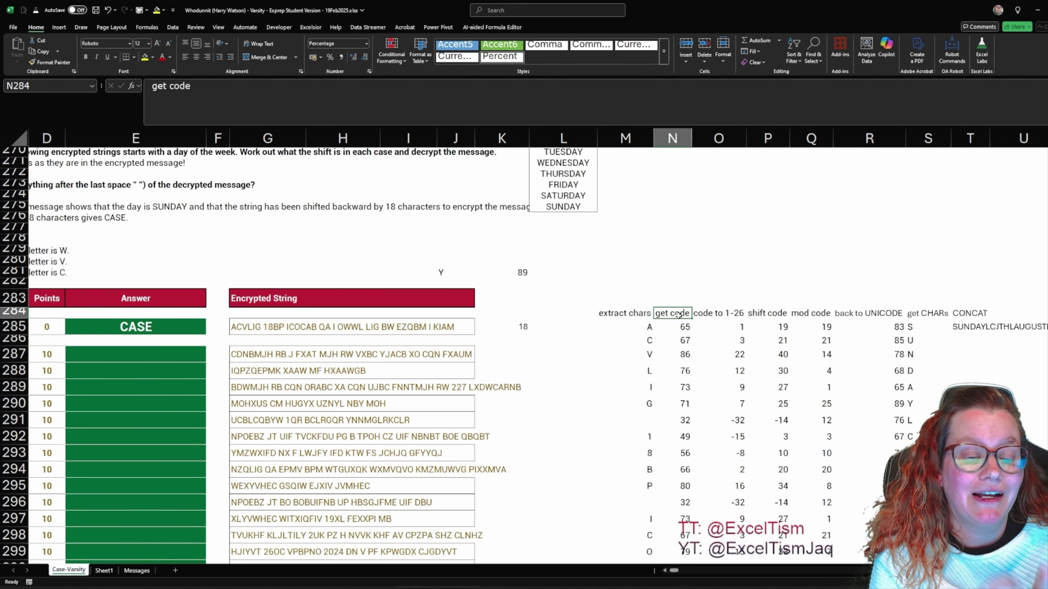
pyautogui.scroll(-4, 402, 382)
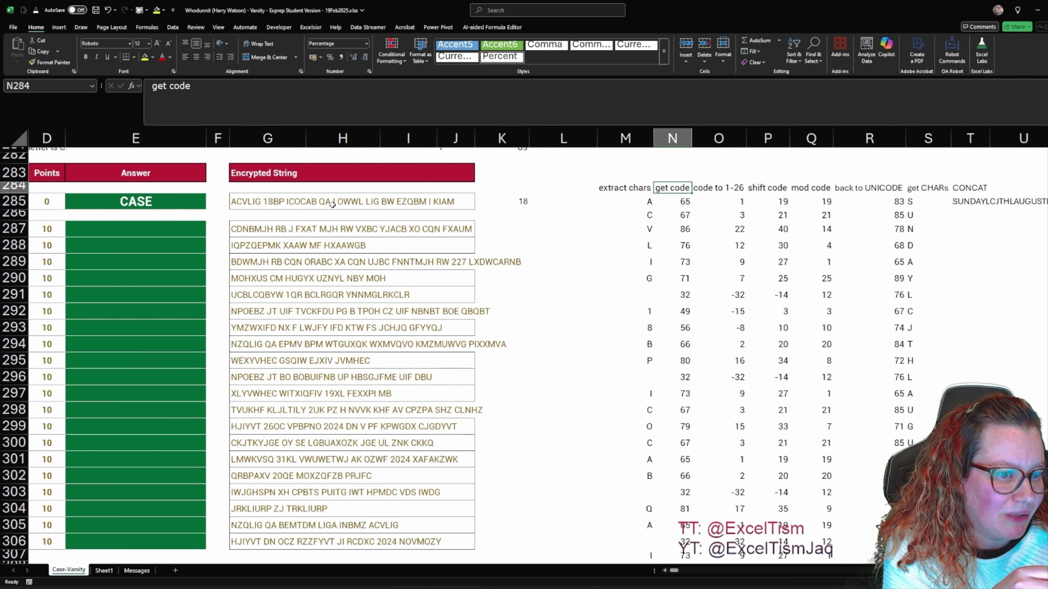
pyautogui.click(289, 295)
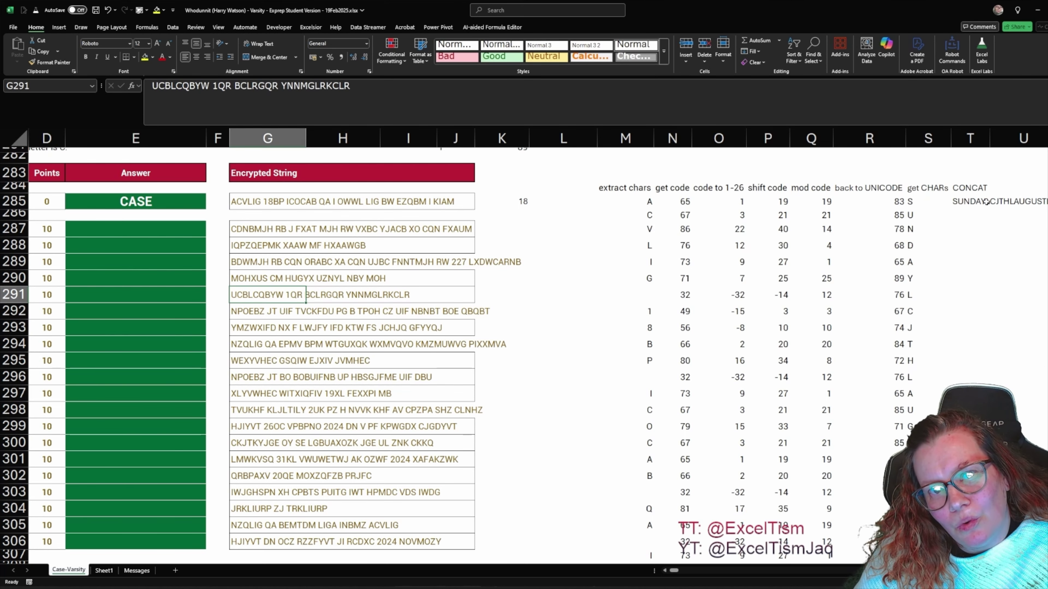
pyautogui.click(968, 201)
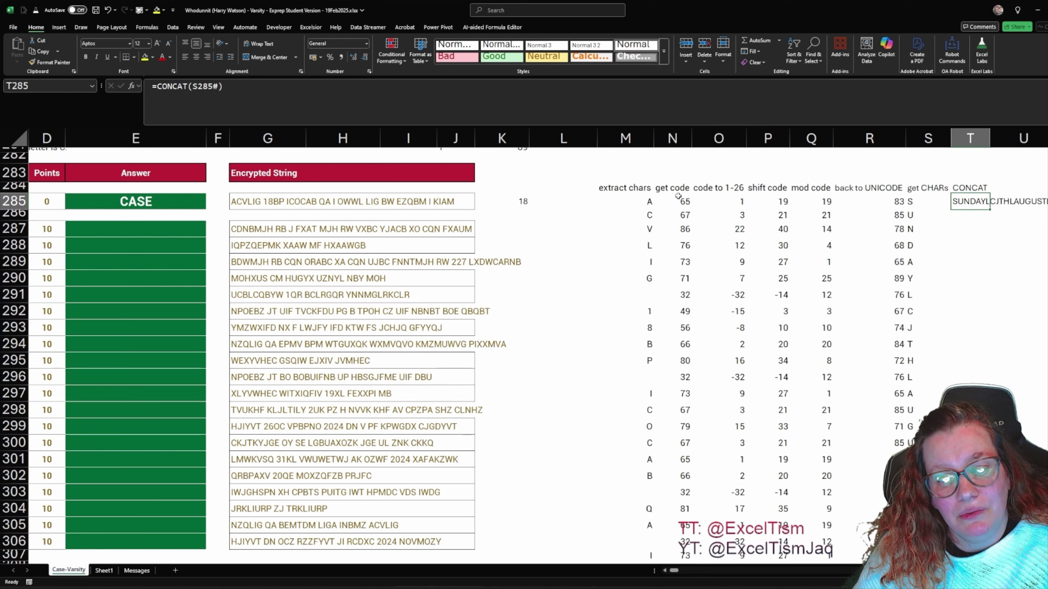
pyautogui.moveTo(650, 293); pyautogui.dragTo(685, 295)
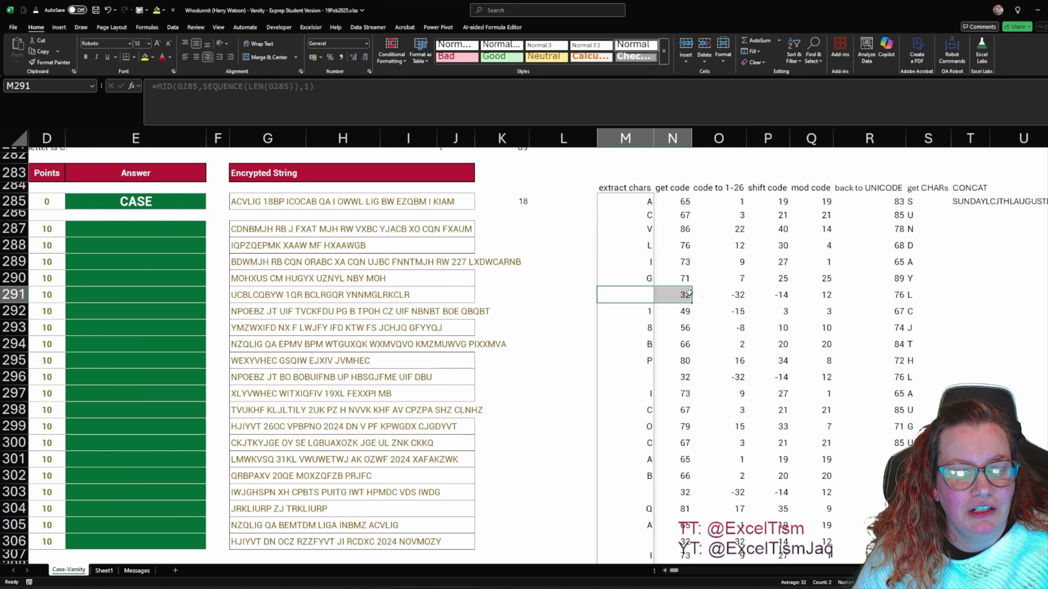
pyautogui.click(645, 292)
pyautogui.moveTo(644, 292); pyautogui.dragTo(931, 294)
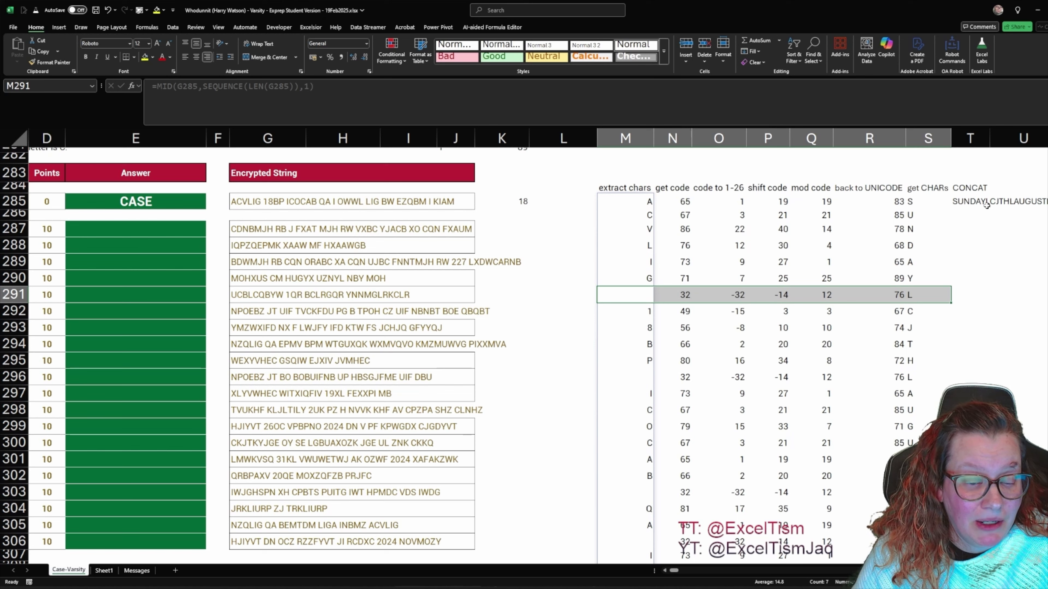
pyautogui.moveTo(652, 312); pyautogui.dragTo(930, 330)
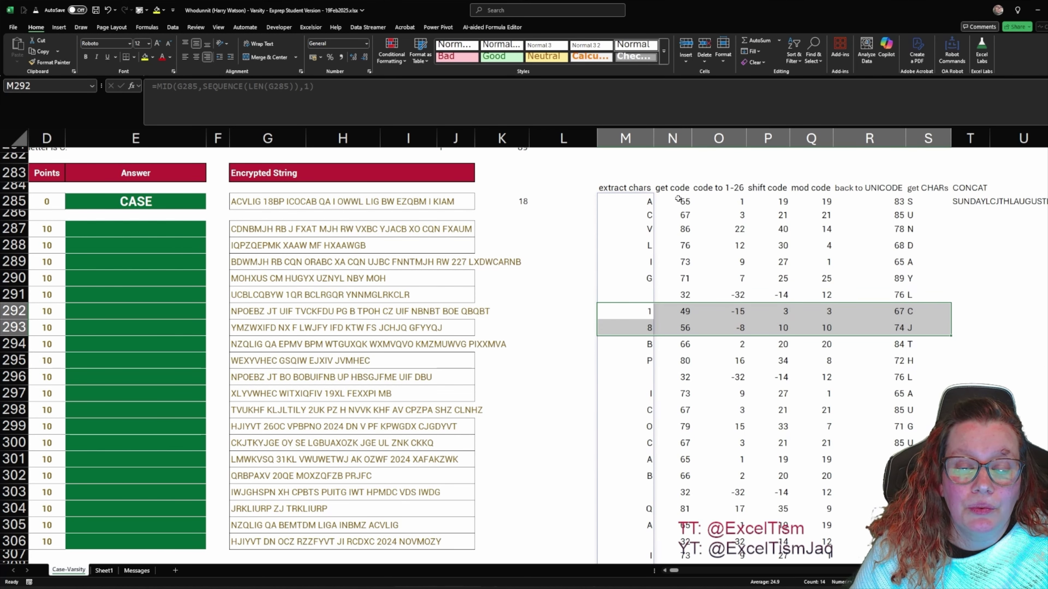
# Insert cells at N284:N287, shifting the existing helper cells right, and enter the header "is char" in N284.
pyautogui.moveTo(675, 189); pyautogui.dragTo(666, 223)
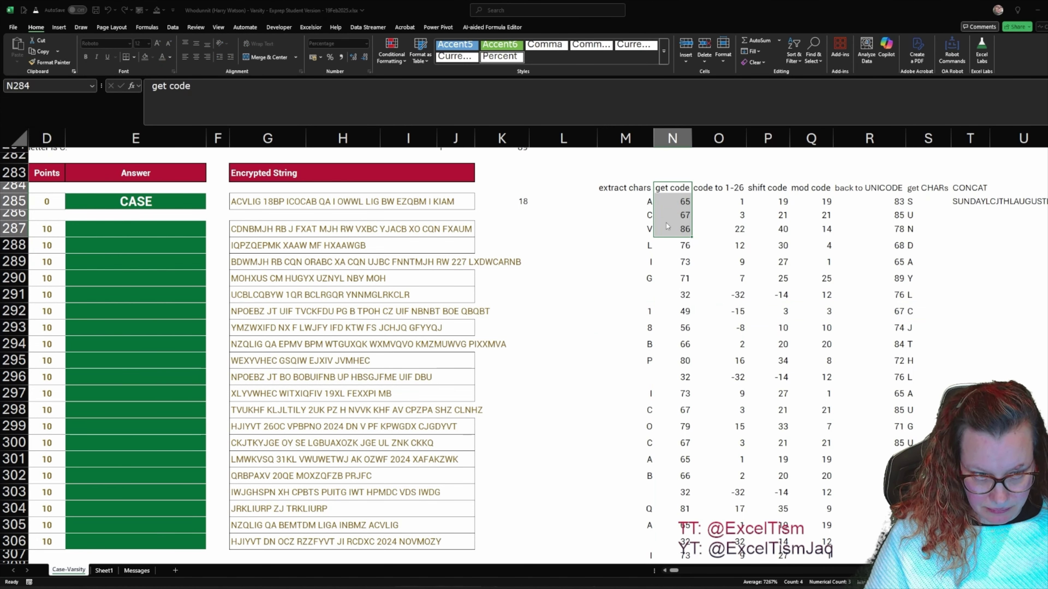
pyautogui.press('Return')
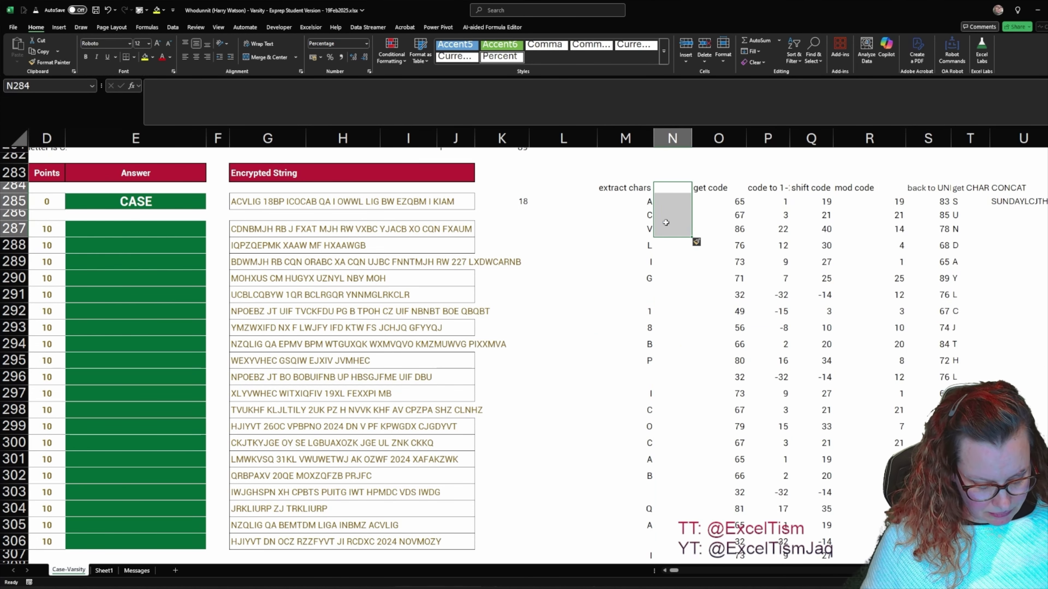
pyautogui.click(669, 186)
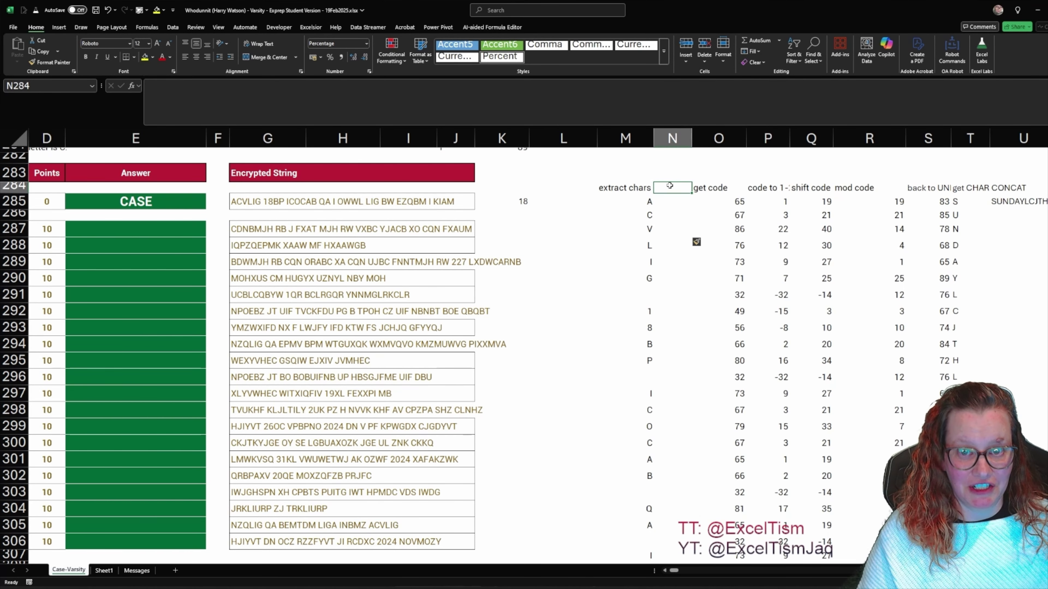
pyautogui.write('is')
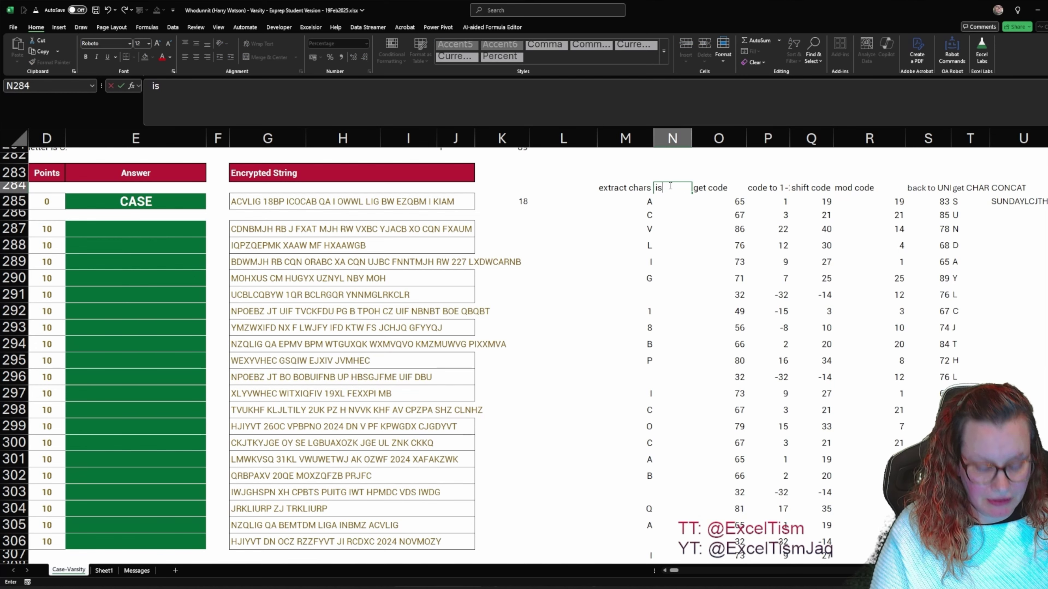
pyautogui.write(' char')
pyautogui.press('Return')
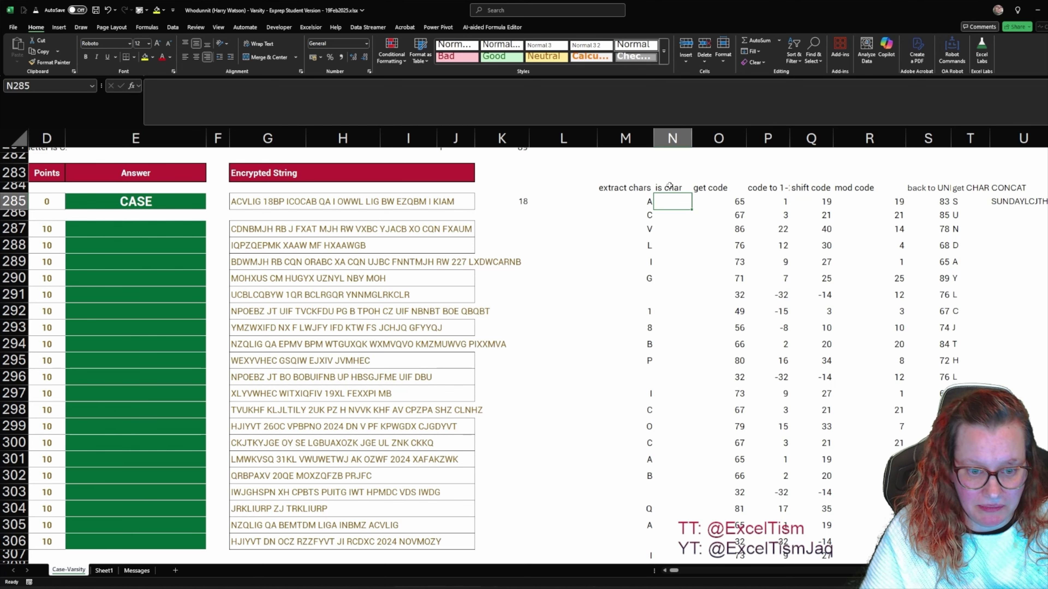
# Enter =(O285#>64)*(O285#<=90) in N285 to flag the letters, and check the flags against the space and digits in rows 291 to 293.
pyautogui.write('=')
pyautogui.press('Right')
pyautogui.write('#')
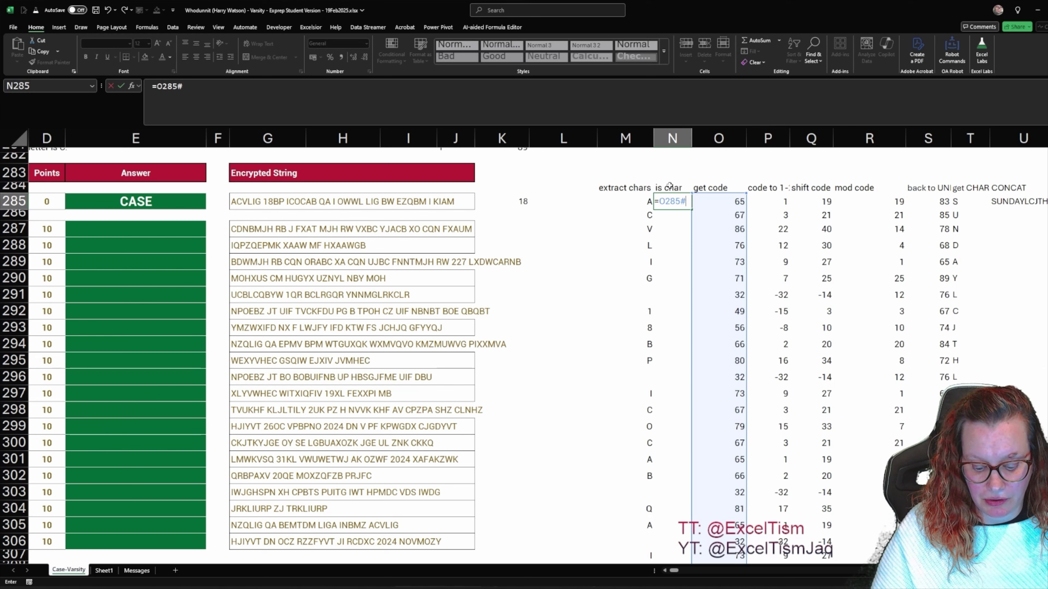
pyautogui.write('>')
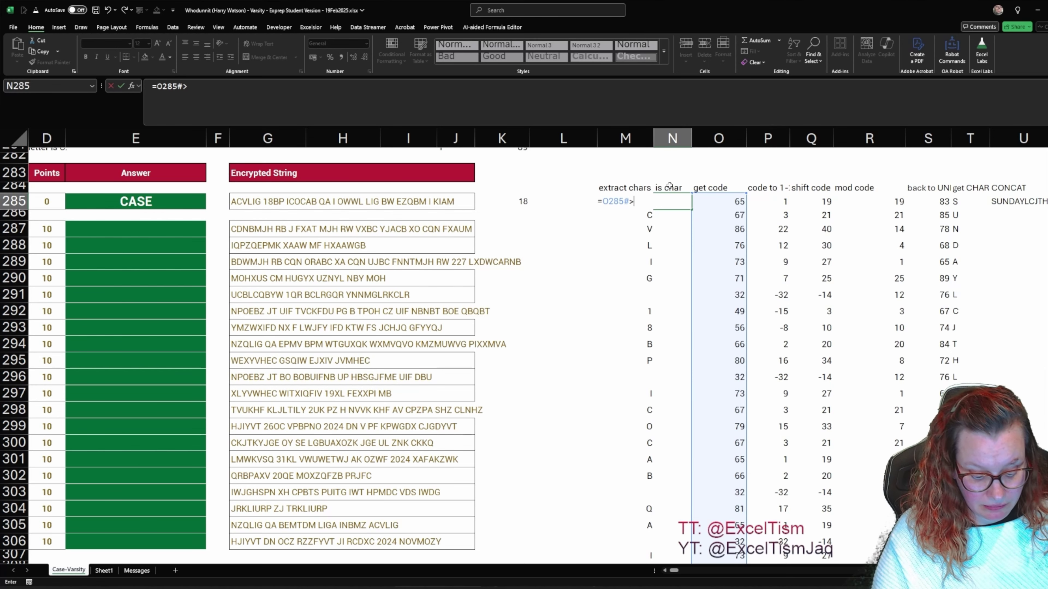
pyautogui.write('64')
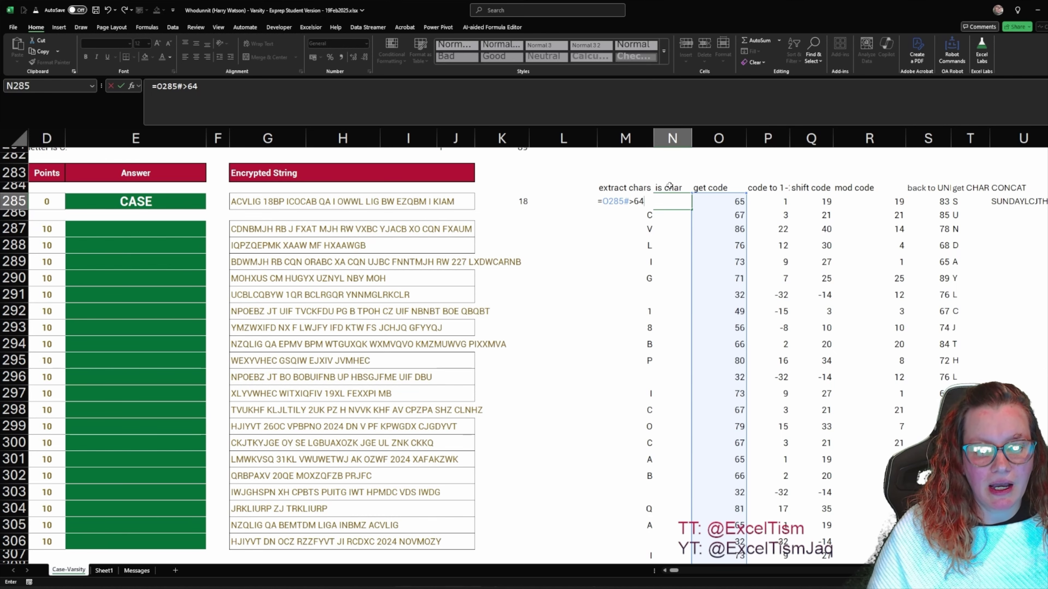
pyautogui.click(155, 89)
pyautogui.write('(')
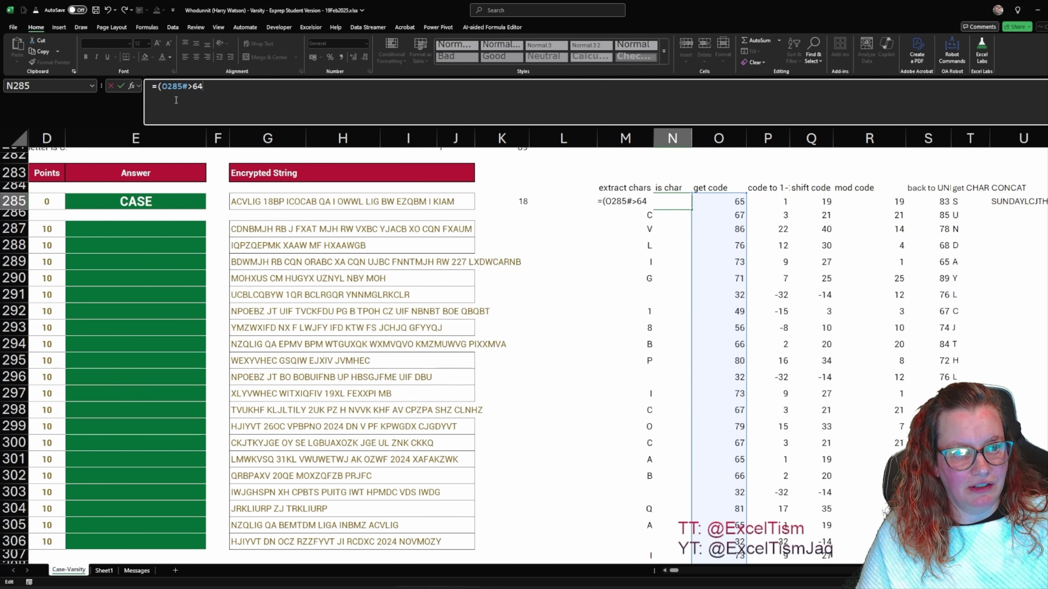
pyautogui.press('End')
pyautogui.write(')')
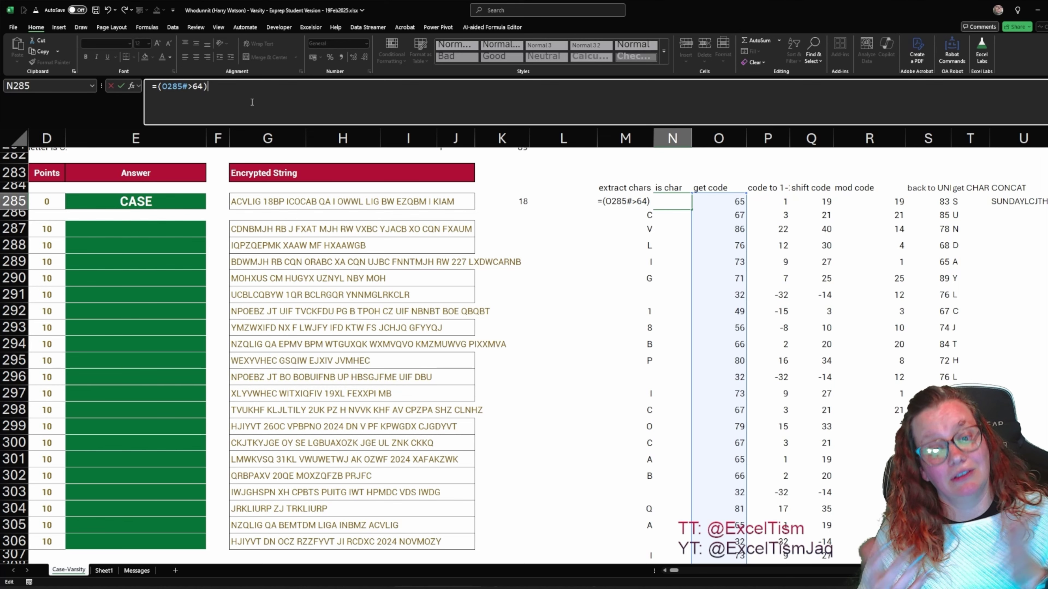
pyautogui.write('*(')
pyautogui.click(714, 205)
pyautogui.write('#<')
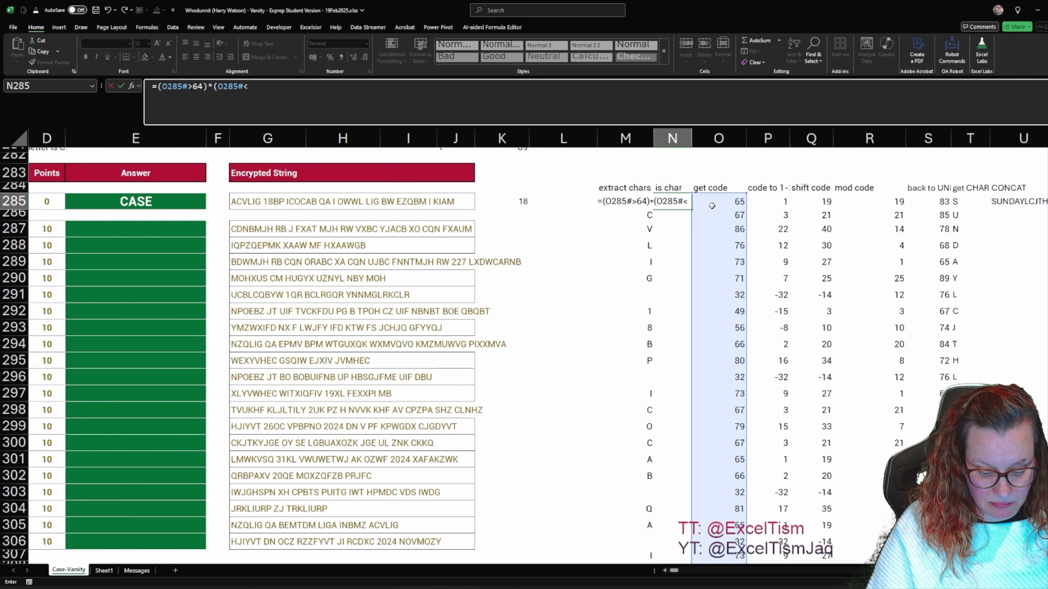
pyautogui.write('=90)')
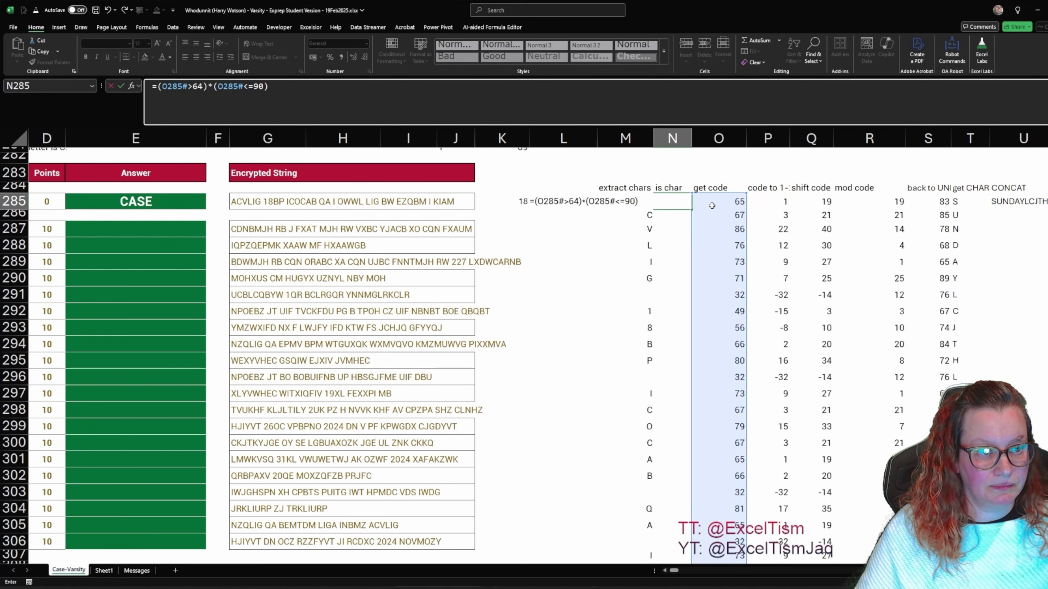
pyautogui.hotkey('ctrl', 'Return')
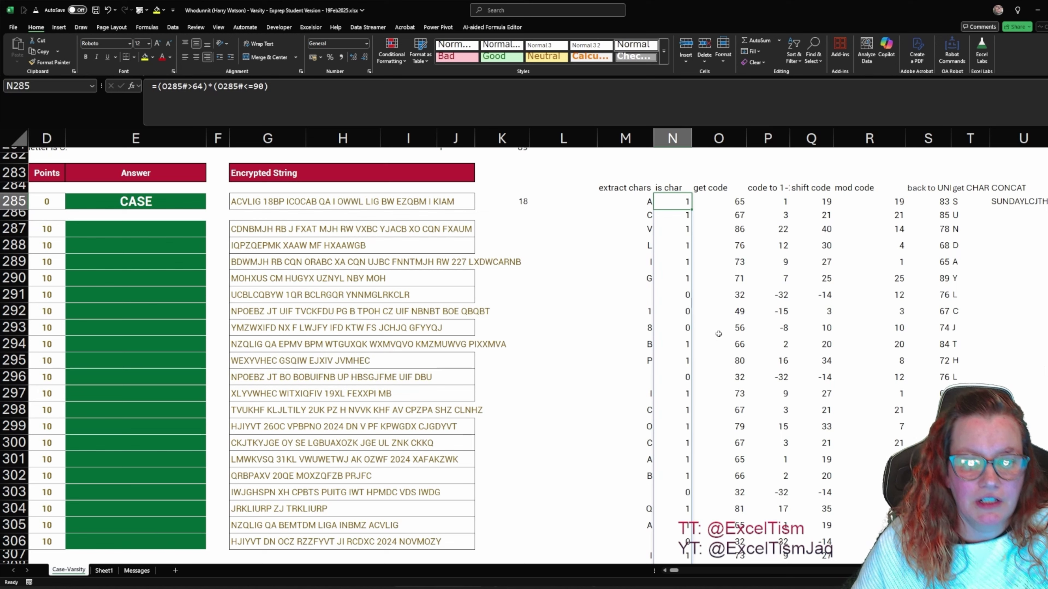
pyautogui.moveTo(667, 199); pyautogui.dragTo(673, 323)
pyautogui.click(672, 294)
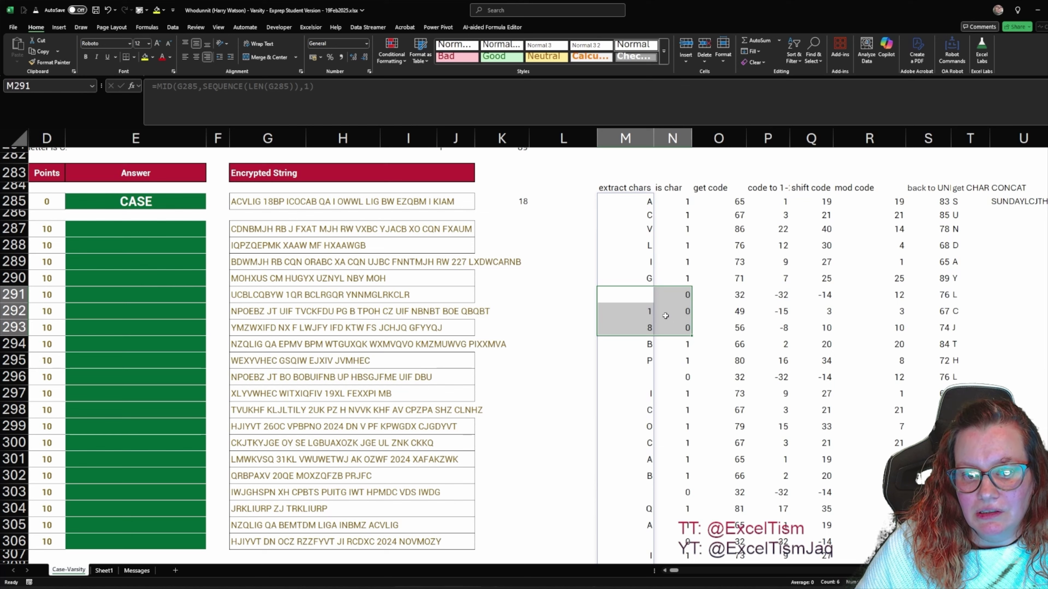
# Try changing P285 to =O285#-IF(N285#,$L$166,0), subtracting the offset only from flagged letters.
pyautogui.click(686, 330)
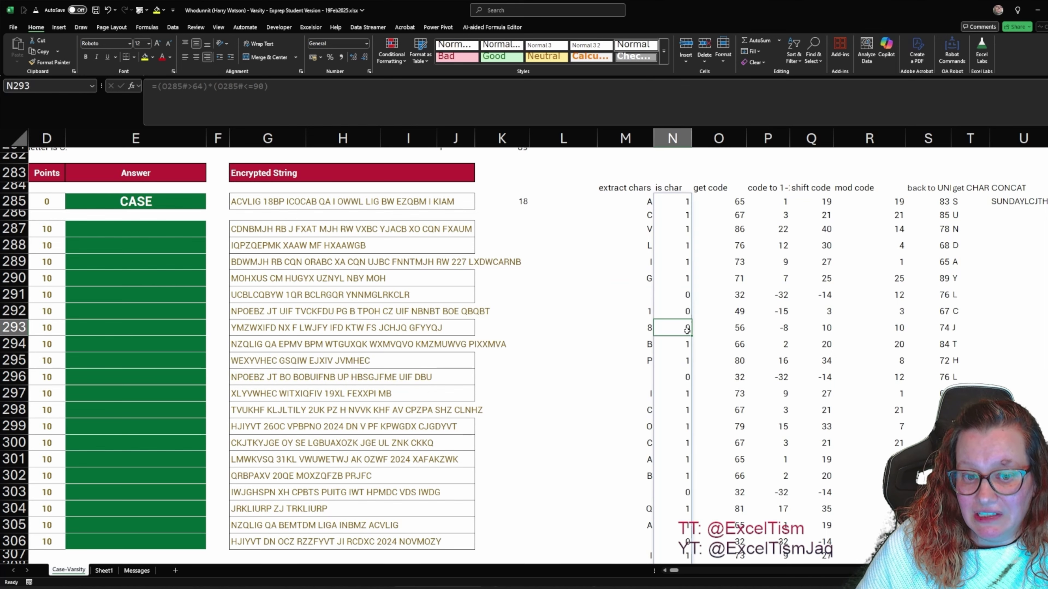
pyautogui.click(774, 201)
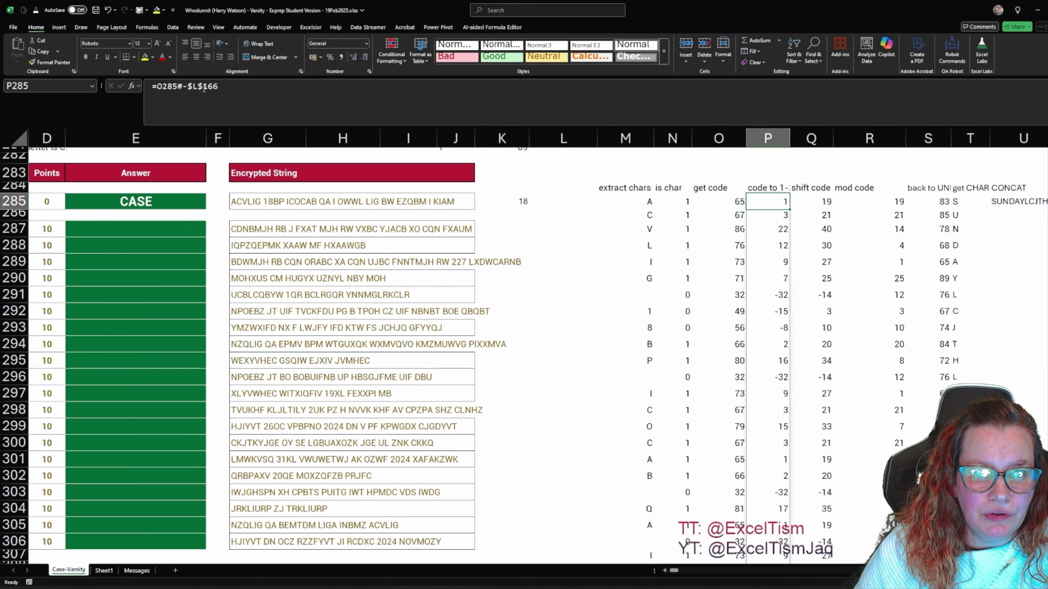
pyautogui.press('F2')
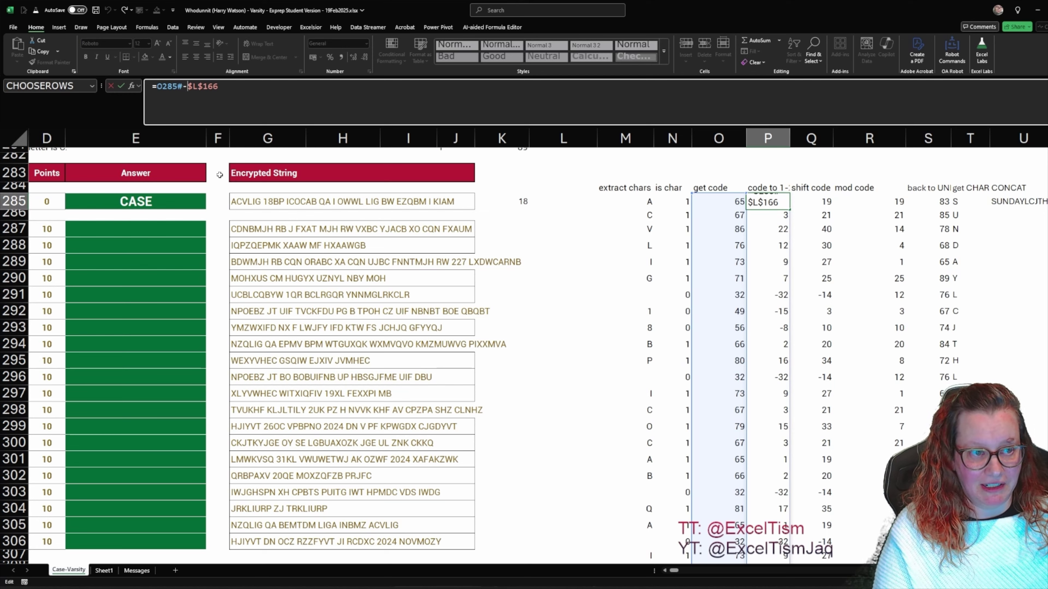
pyautogui.press('Left')
pyautogui.press('Left')
pyautogui.press('Left')
pyautogui.press('Left')
pyautogui.press('Left')
pyautogui.press('Left')
pyautogui.write('if(')
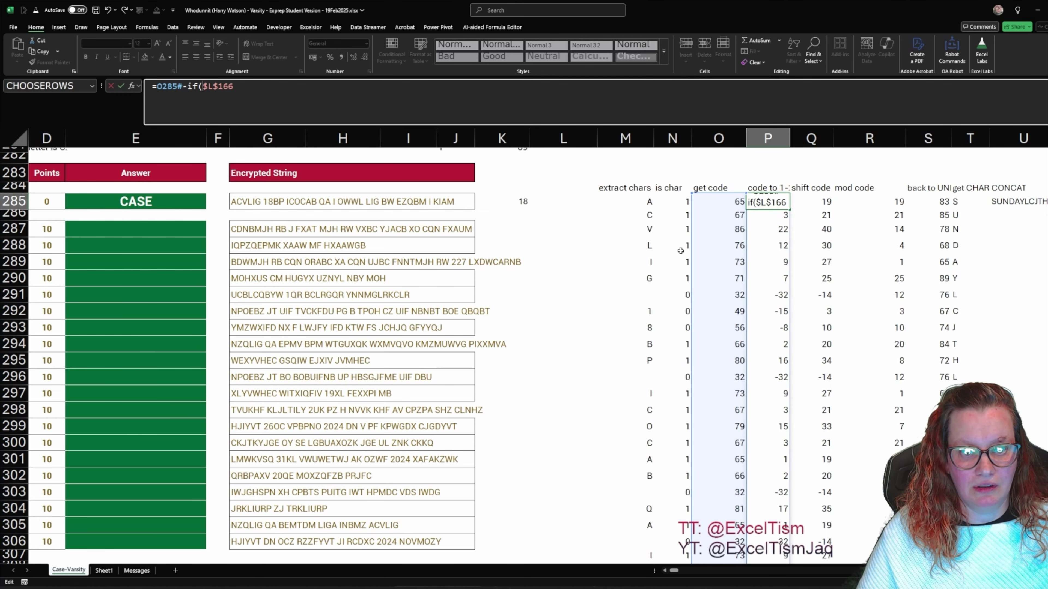
pyautogui.click(675, 202)
pyautogui.write('#')
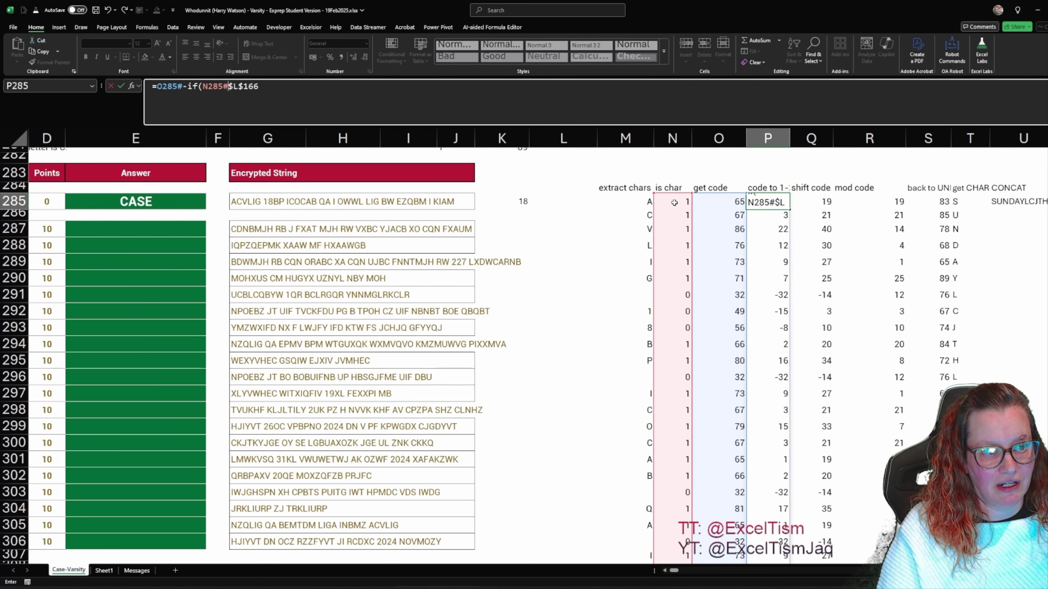
pyautogui.write(',')
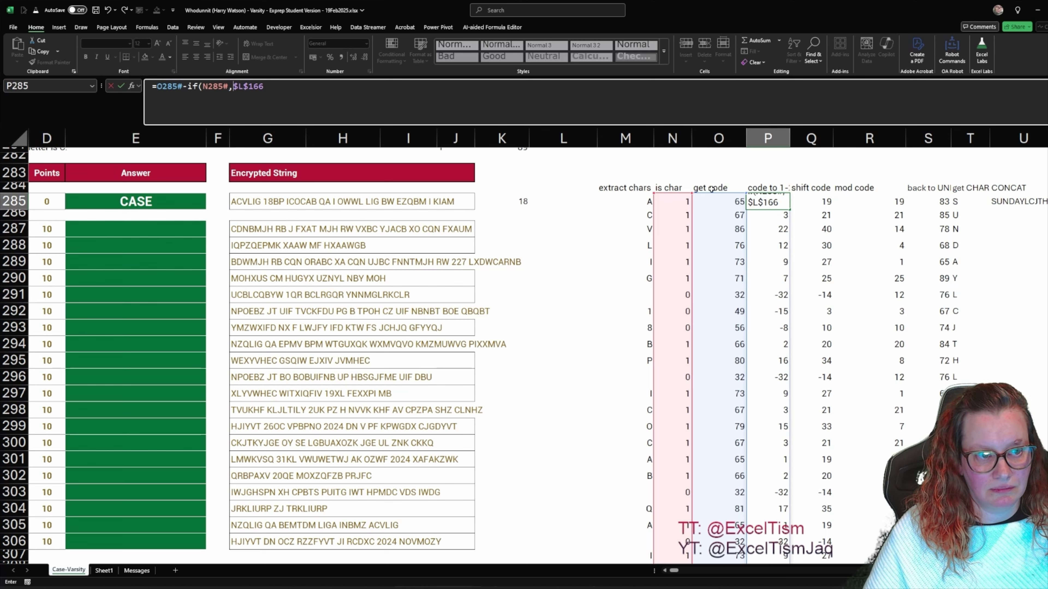
pyautogui.click(274, 86)
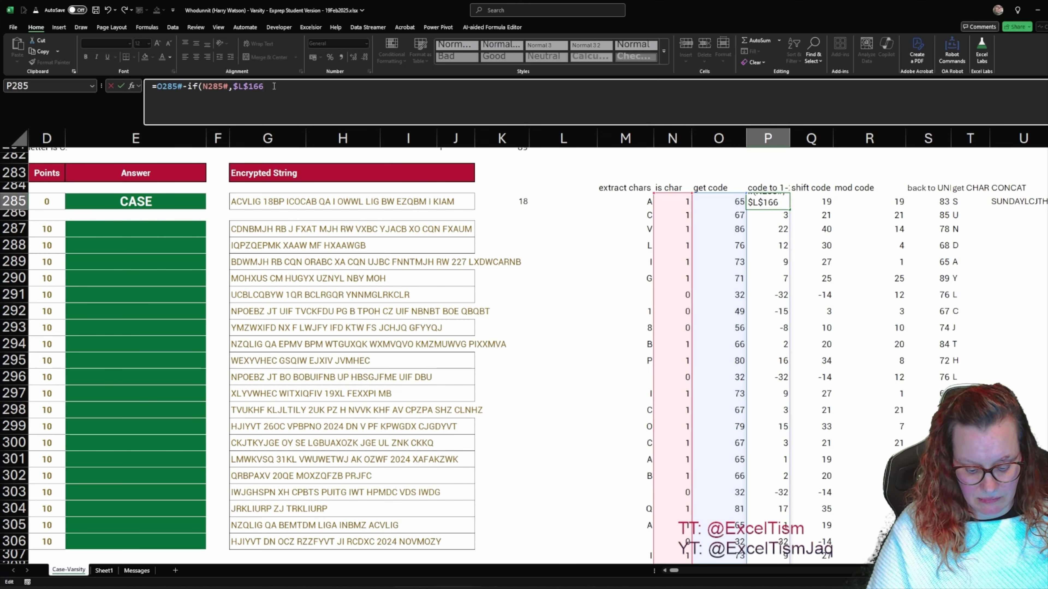
pyautogui.write(',0)')
pyautogui.hotkey('ctrl', 'Return')
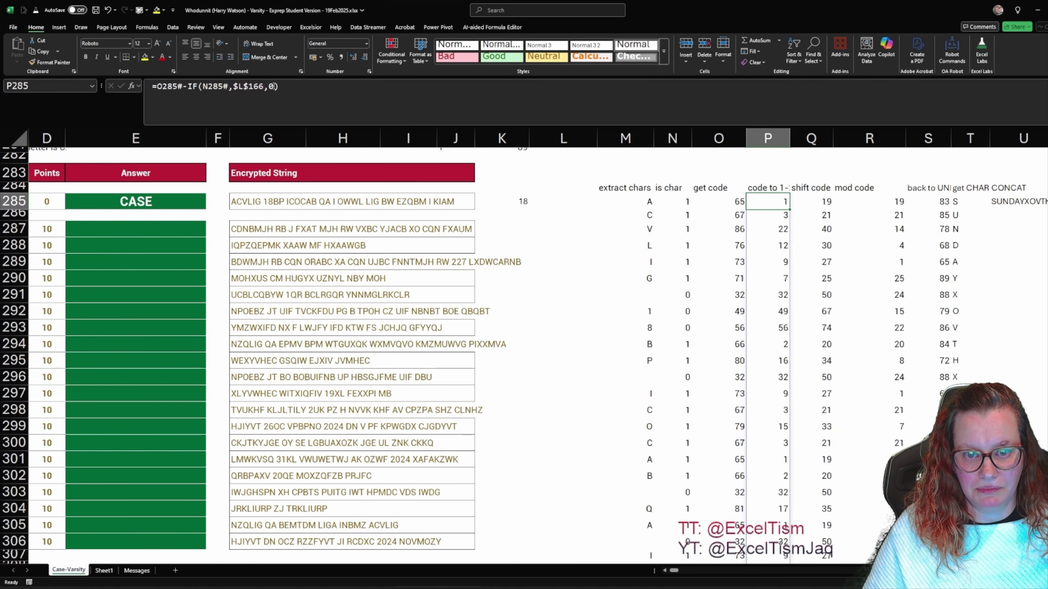
# Try changing Q285 to =P285#+IF(N285#,K285,0), applying the shift only to flagged letters.
pyautogui.click(821, 201)
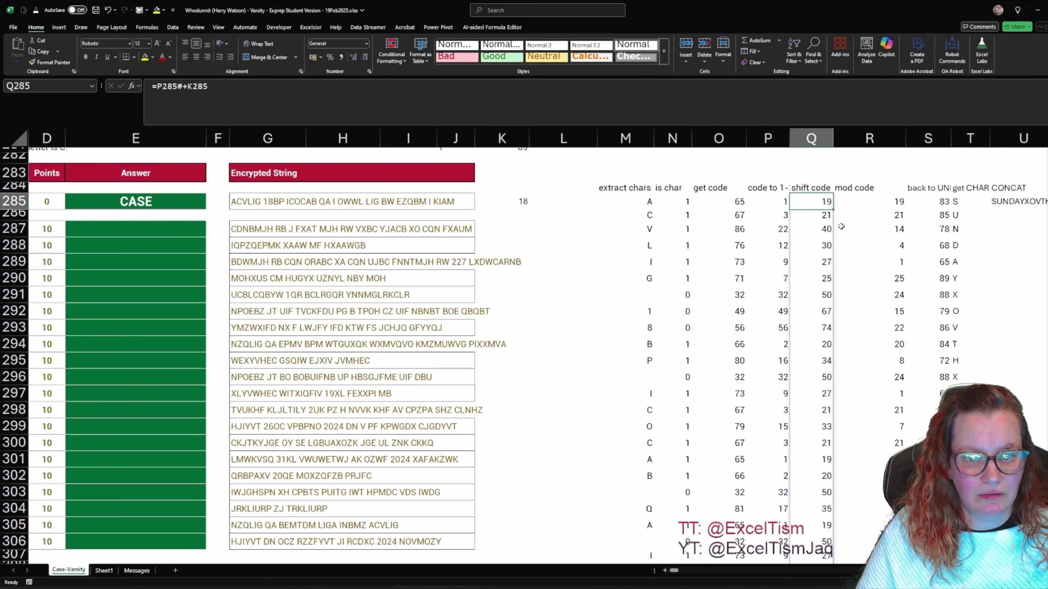
pyautogui.click(774, 189)
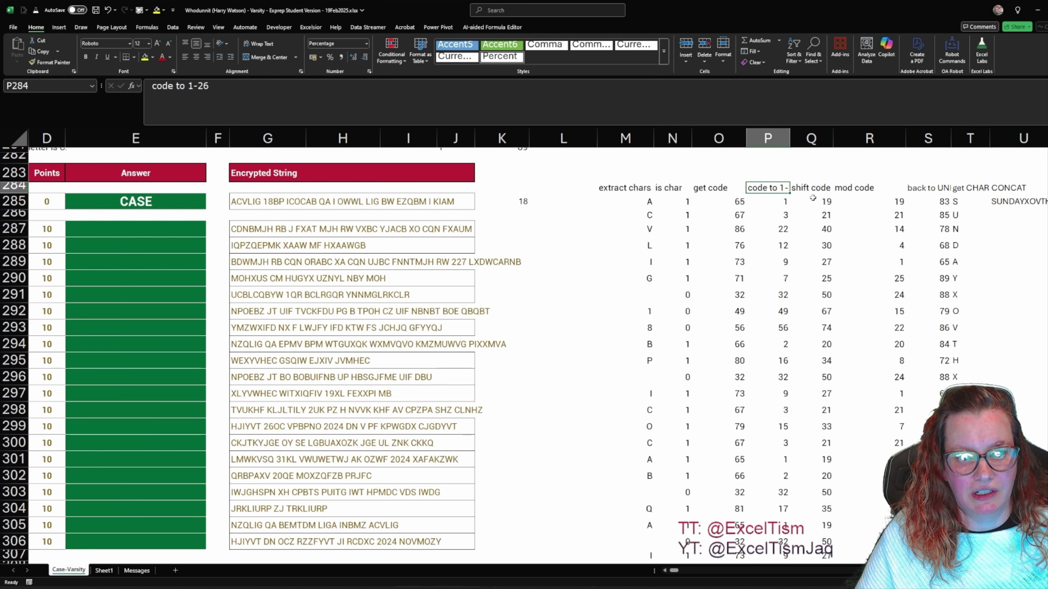
pyautogui.click(812, 201)
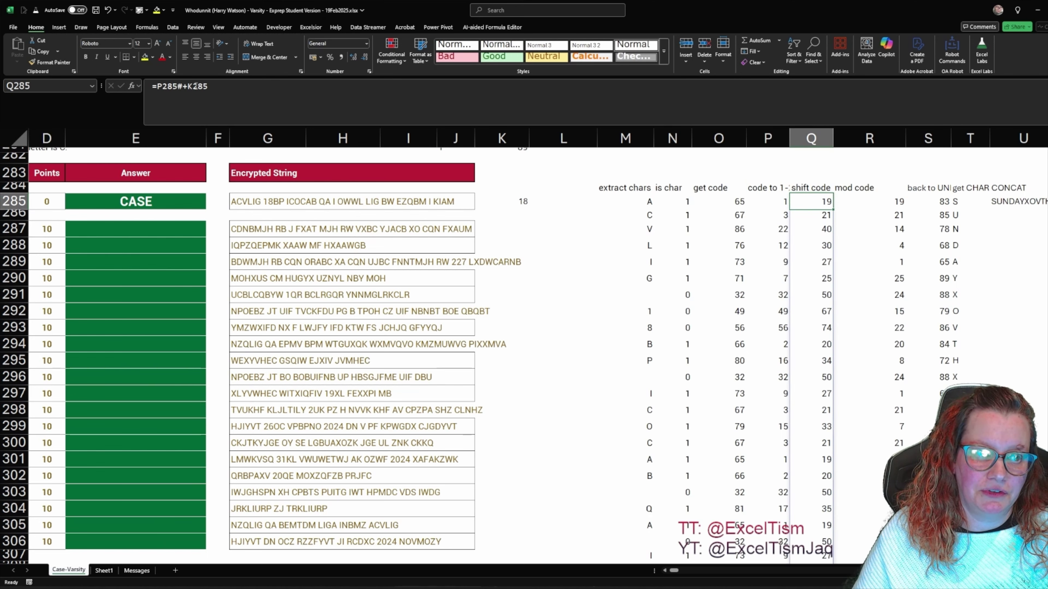
pyautogui.click(187, 86)
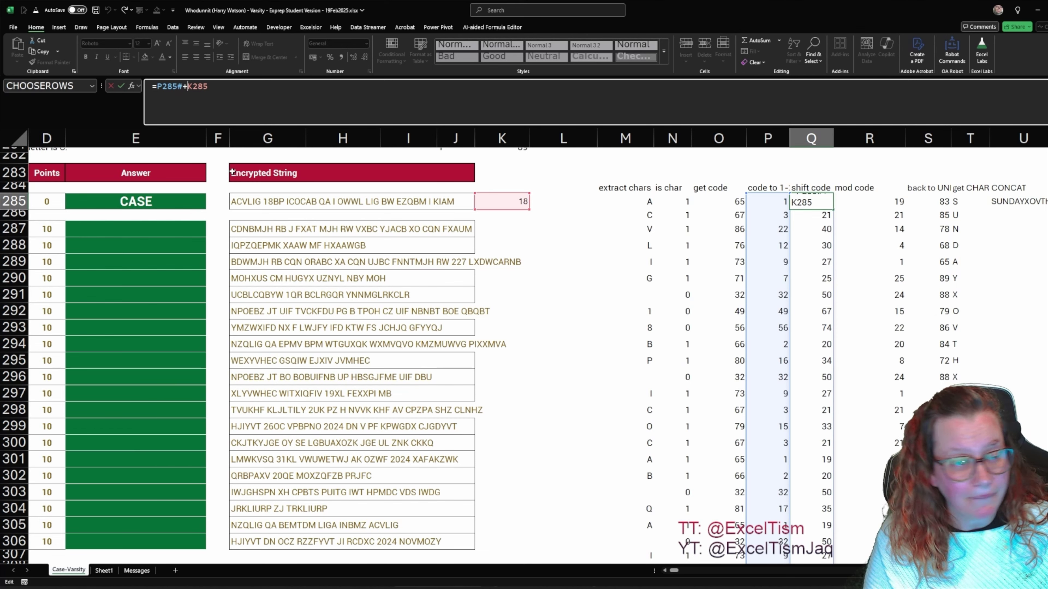
pyautogui.write('if(')
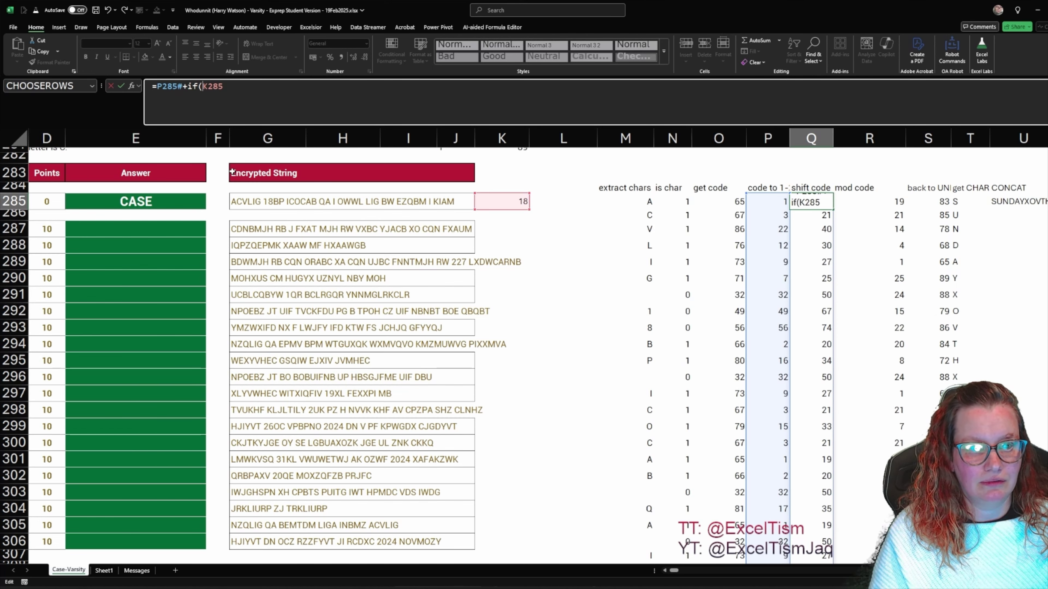
pyautogui.click(685, 202)
pyautogui.write(',')
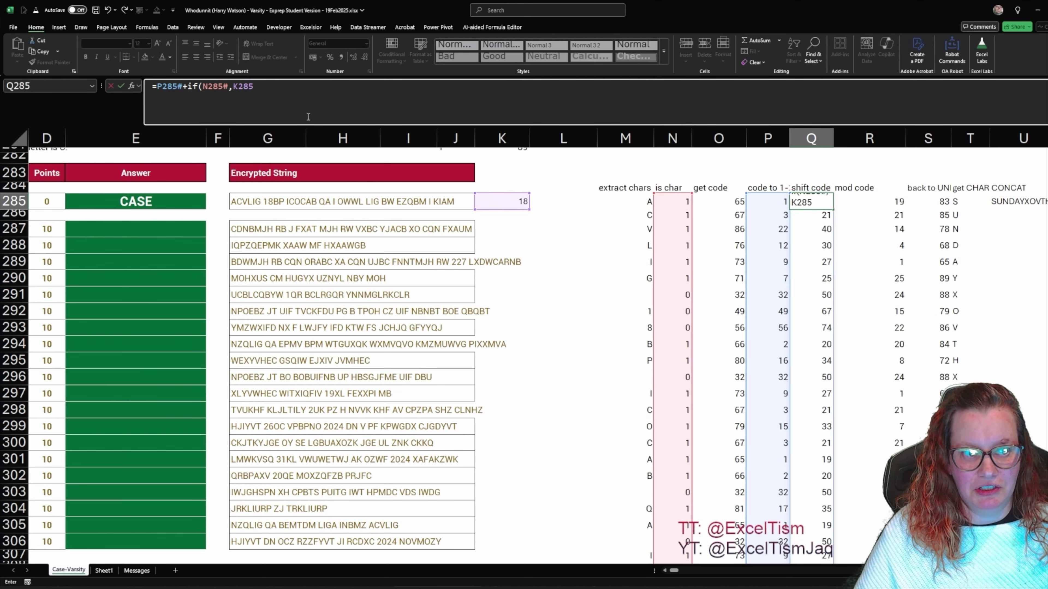
pyautogui.click(275, 89)
pyautogui.write(',0)')
pyautogui.press('Return')
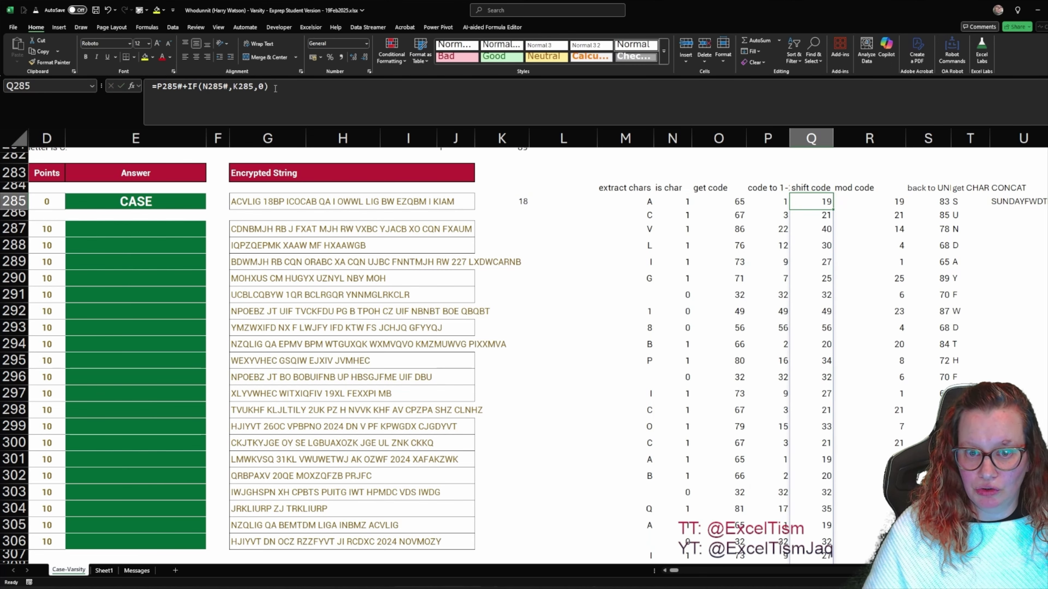
pyautogui.click(865, 201)
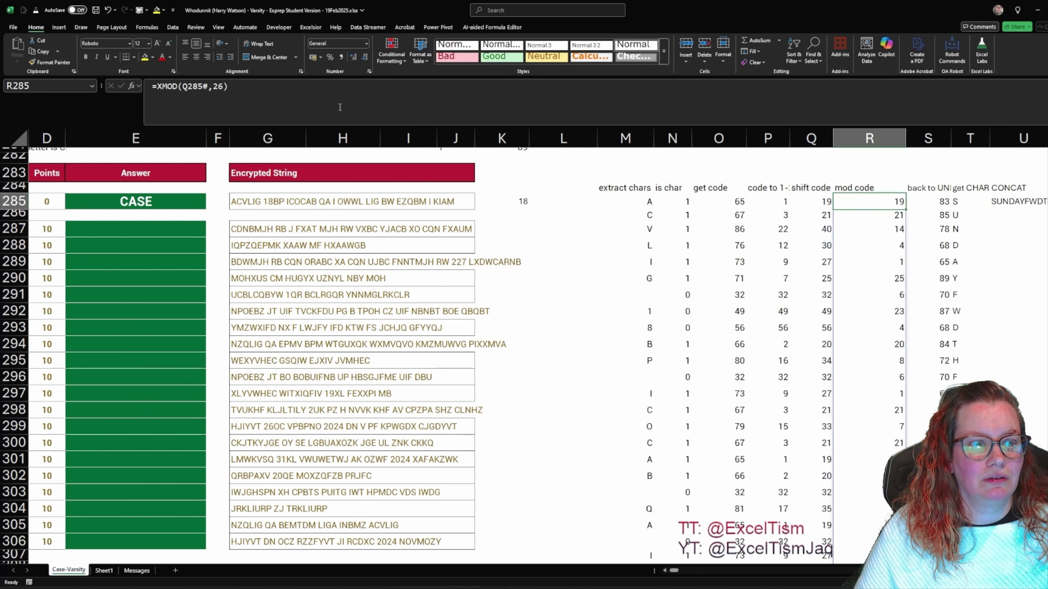
pyautogui.click(158, 86)
pyautogui.write('if(')
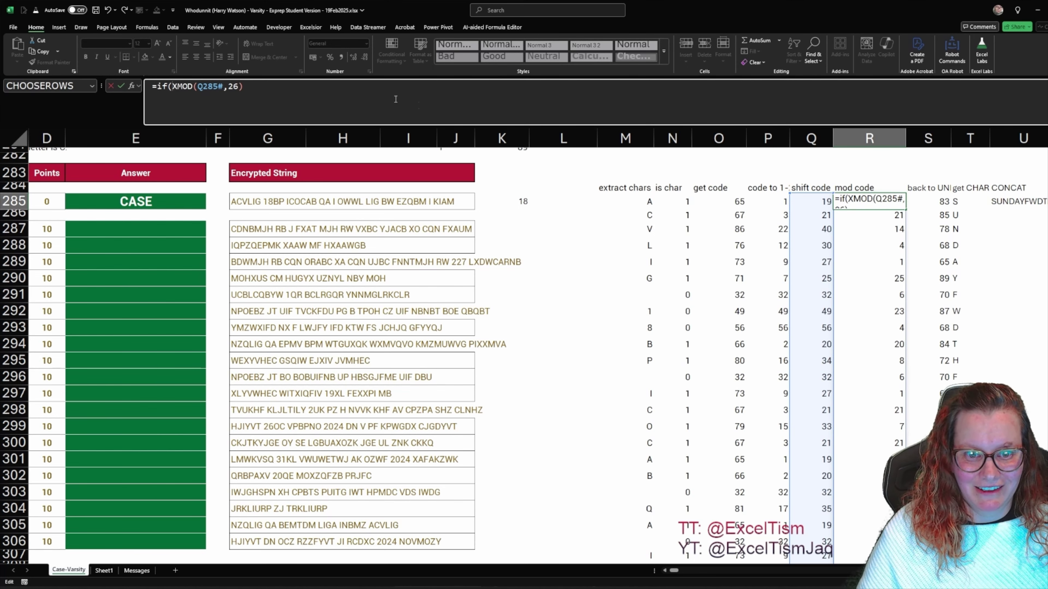
pyautogui.click(681, 201)
pyautogui.write('#')
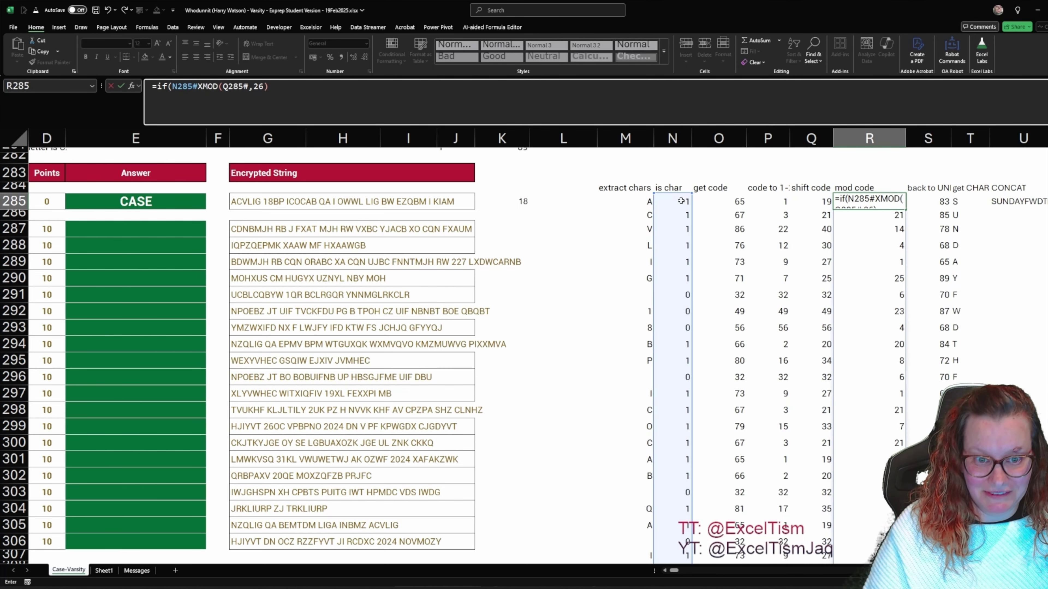
pyautogui.write(',')
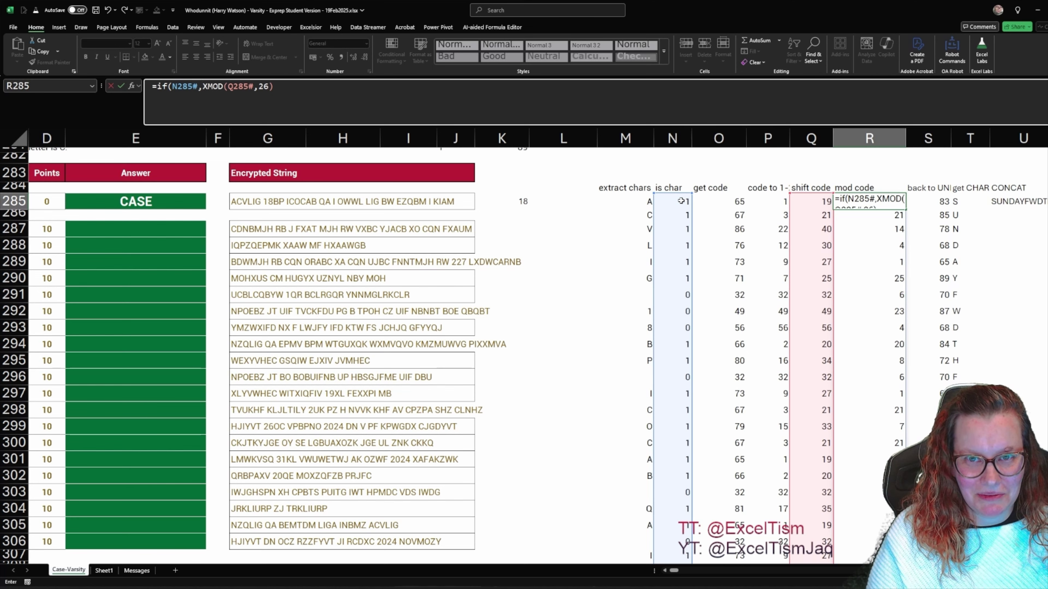
pyautogui.press('Escape')
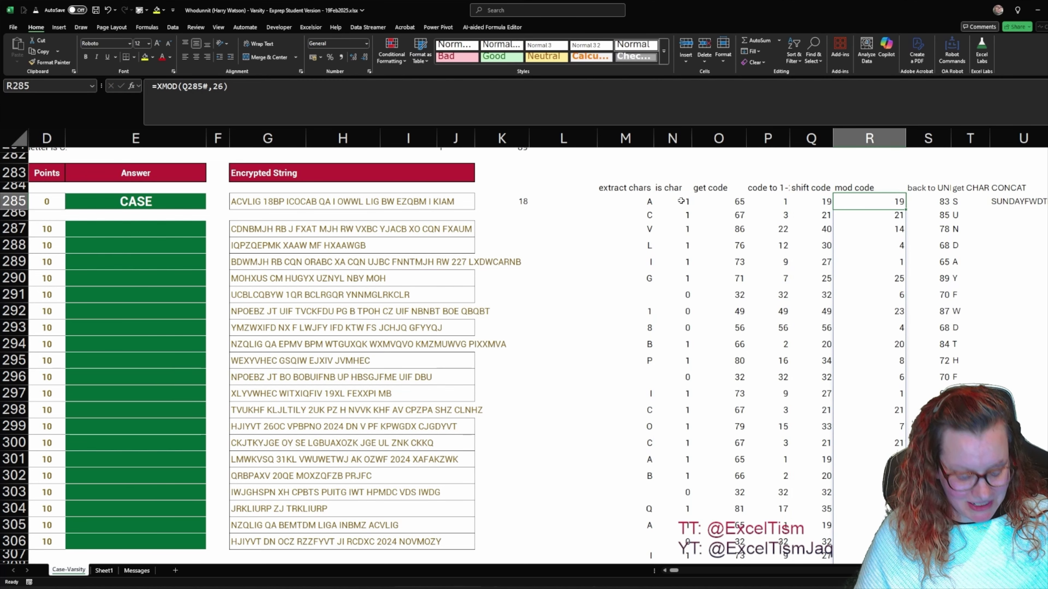
# Undo the IF formula changes in Q285 and P285.
pyautogui.hotkey('ctrl', 'z')
pyautogui.hotkey('ctrl', 'z')
pyautogui.hotkey('ctrl', 'z')
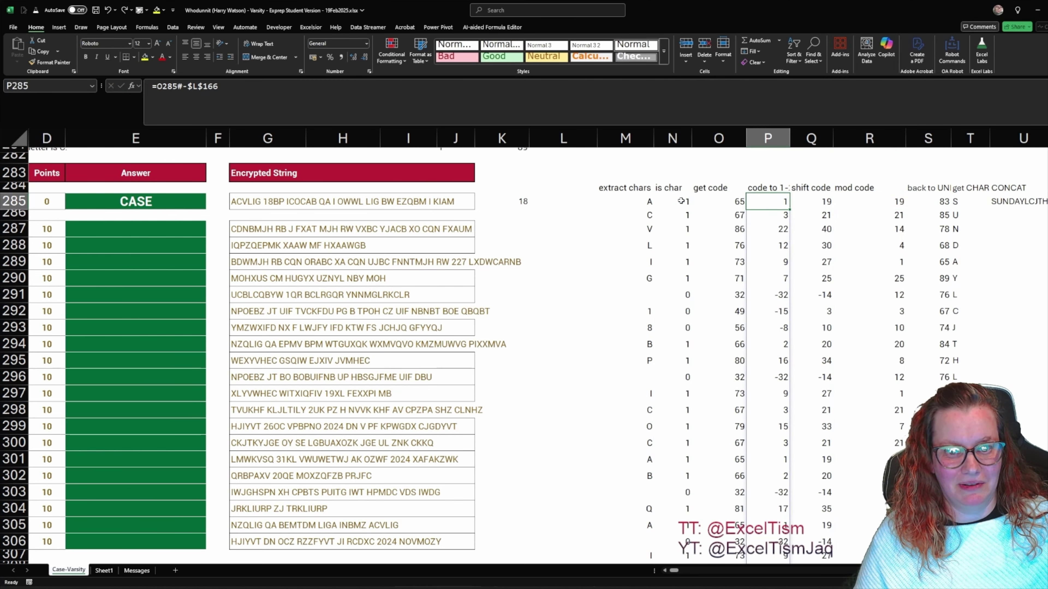
# Change S285 to =IF(N285#,R285#+$L$166,O285#) so that non-letters keep their original character codes.
pyautogui.press('Right')
pyautogui.press('Right')
pyautogui.press('Right')
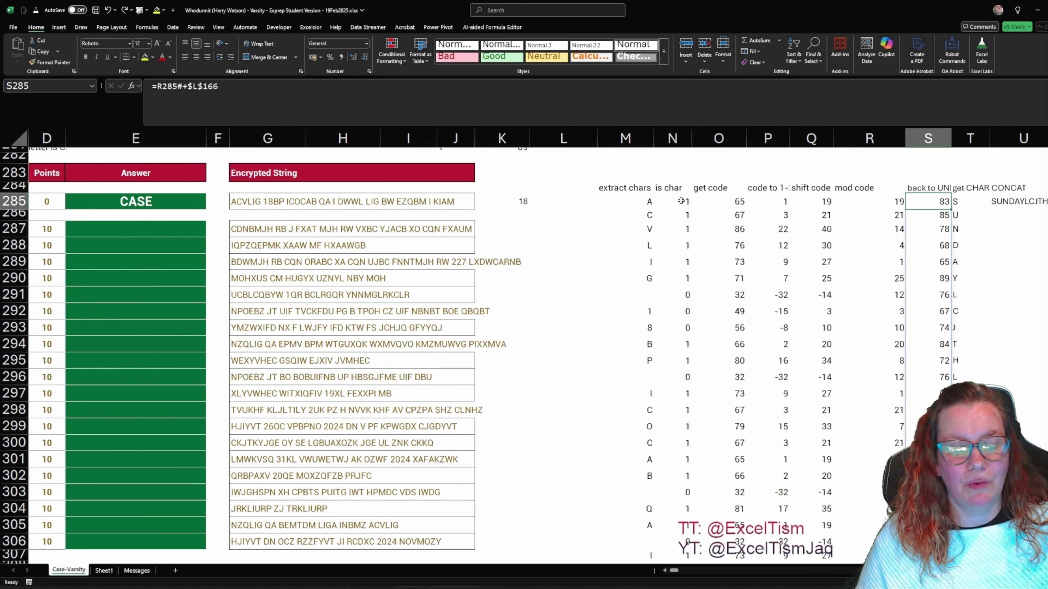
pyautogui.click(157, 87)
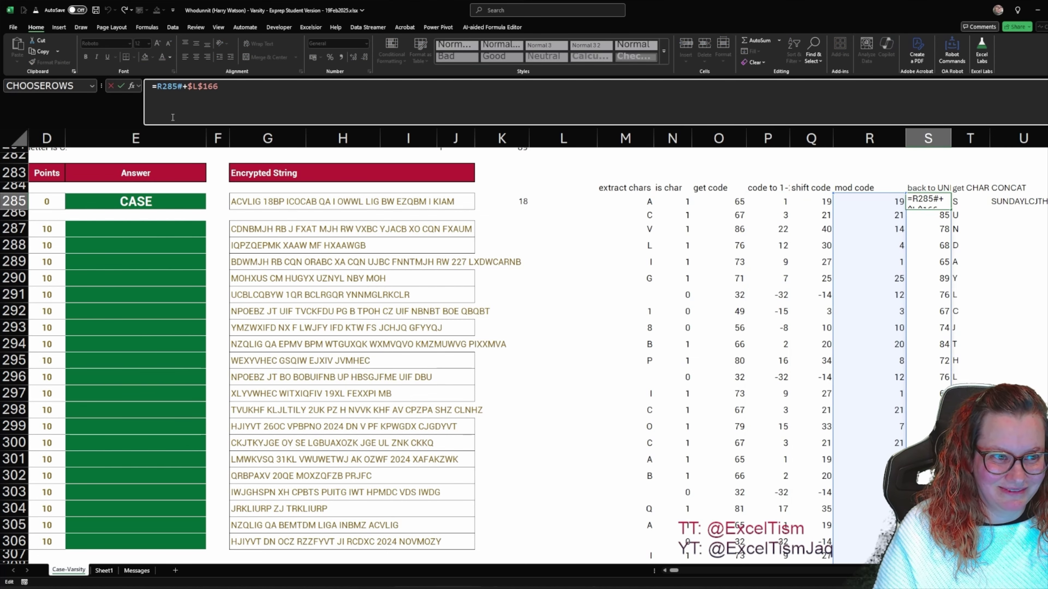
pyautogui.write('if(')
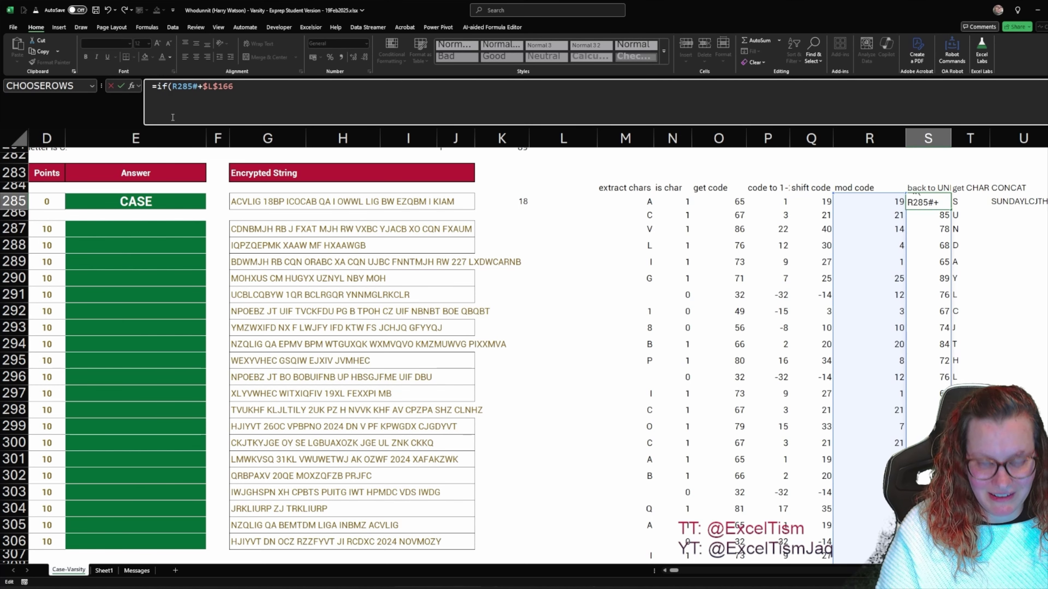
pyautogui.click(673, 201)
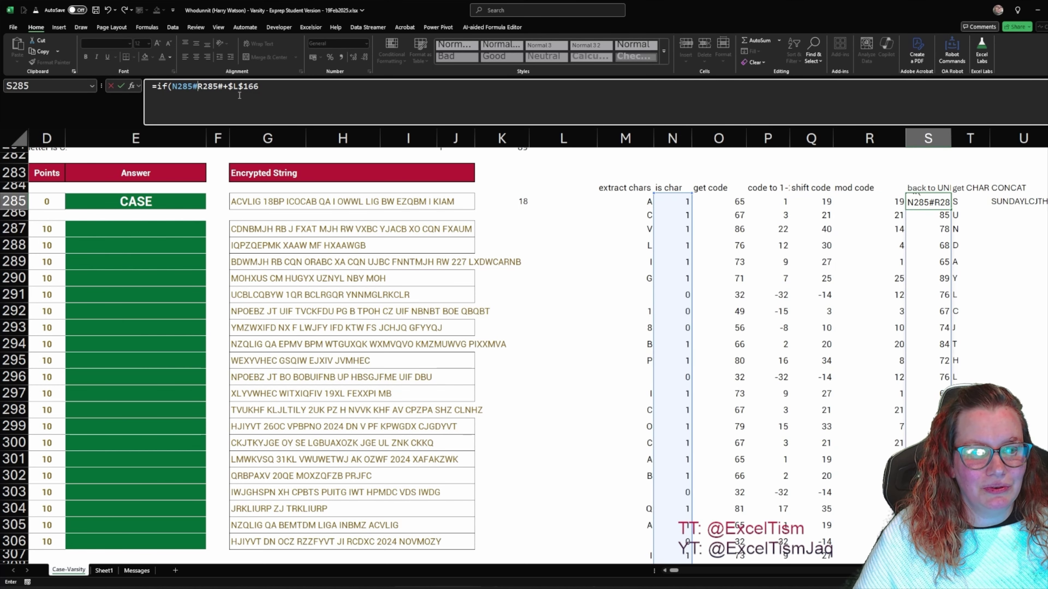
pyautogui.write(',')
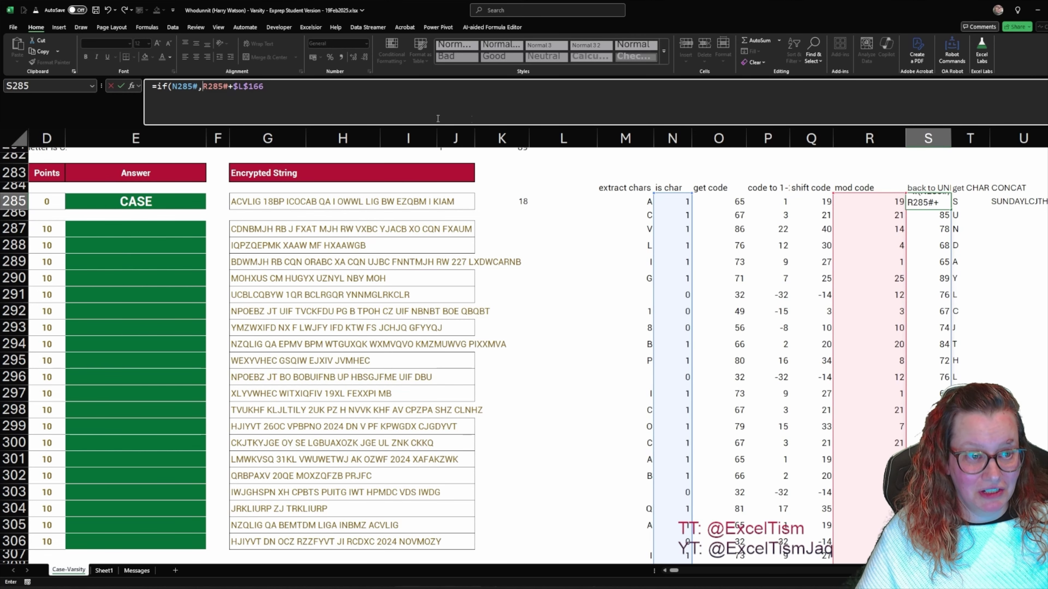
pyautogui.click(291, 89)
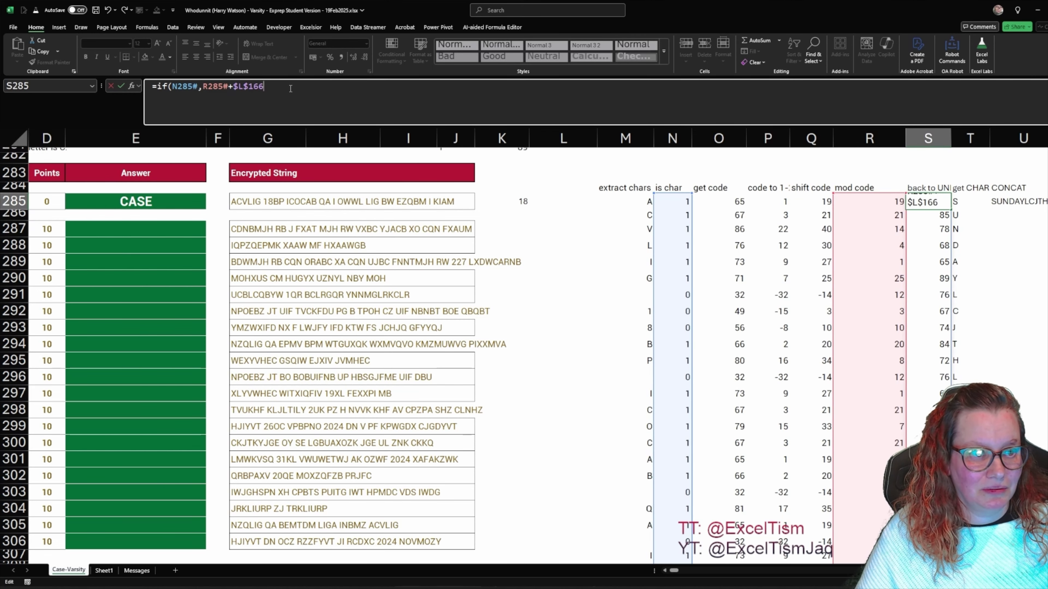
pyautogui.write(',')
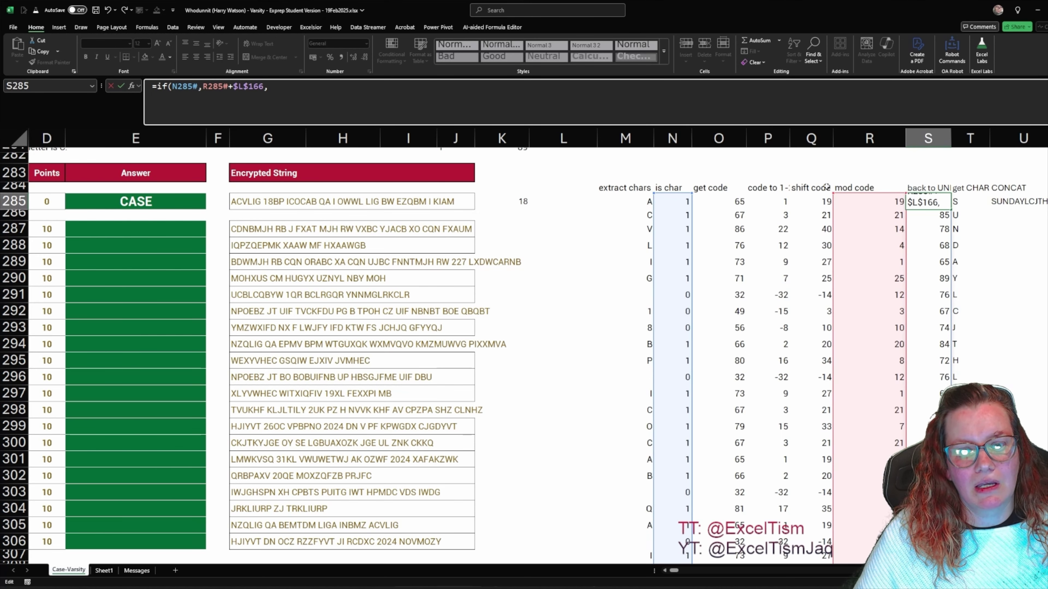
pyautogui.click(722, 201)
pyautogui.write('#')
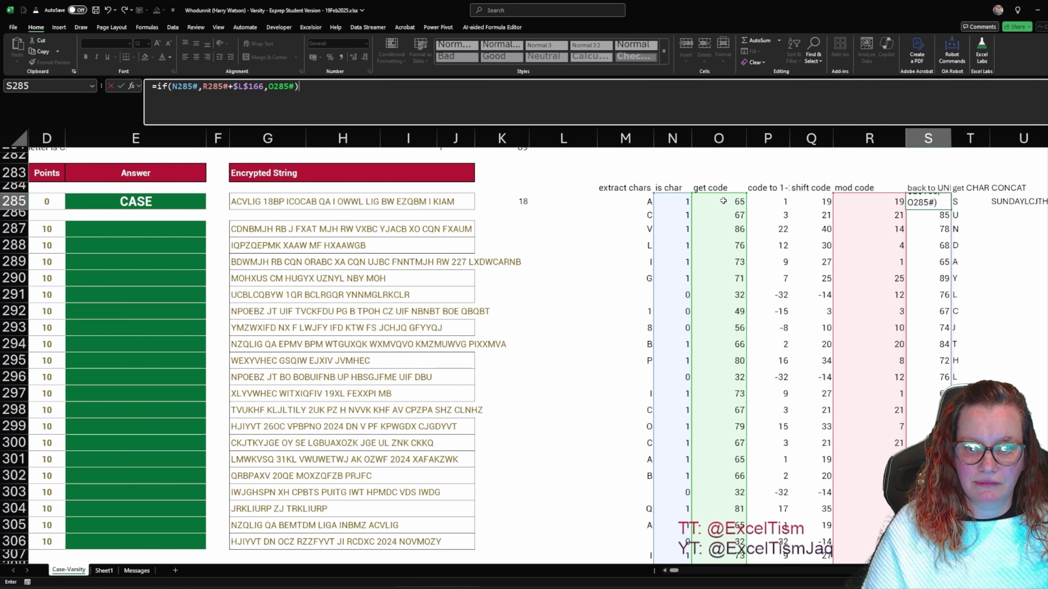
pyautogui.hotkey('ctrl', 'Return')
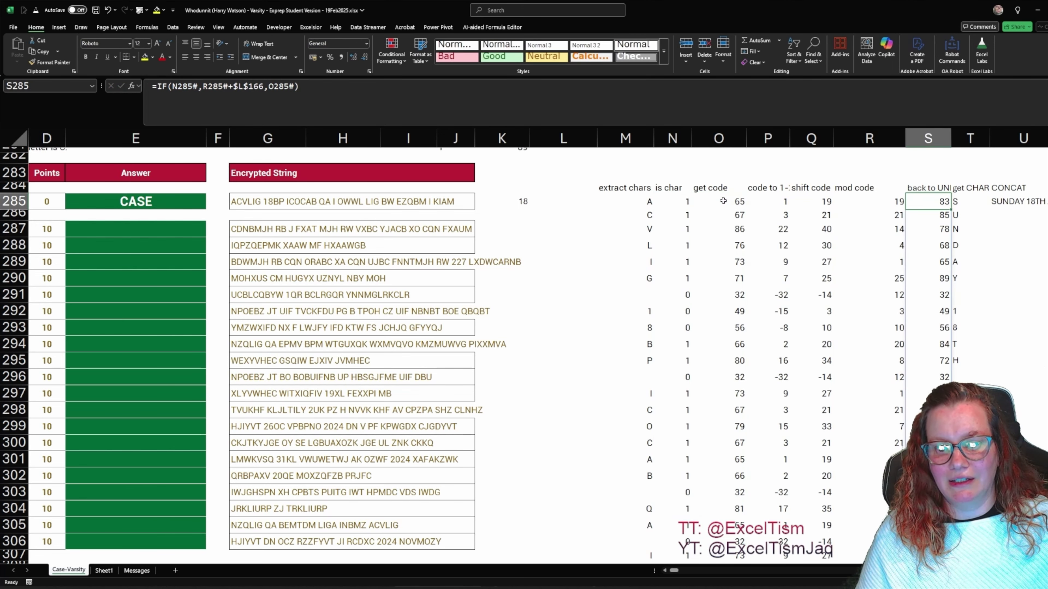
# Check the full concatenated text in U285 against the example's answer in E285, encrypted string in G285 and shift formula in K285.
pyautogui.click(1019, 202)
pyautogui.press('Right')
pyautogui.press('Right')
pyautogui.press('Right')
pyautogui.press('Right')
pyautogui.press('Left')
pyautogui.press('Left')
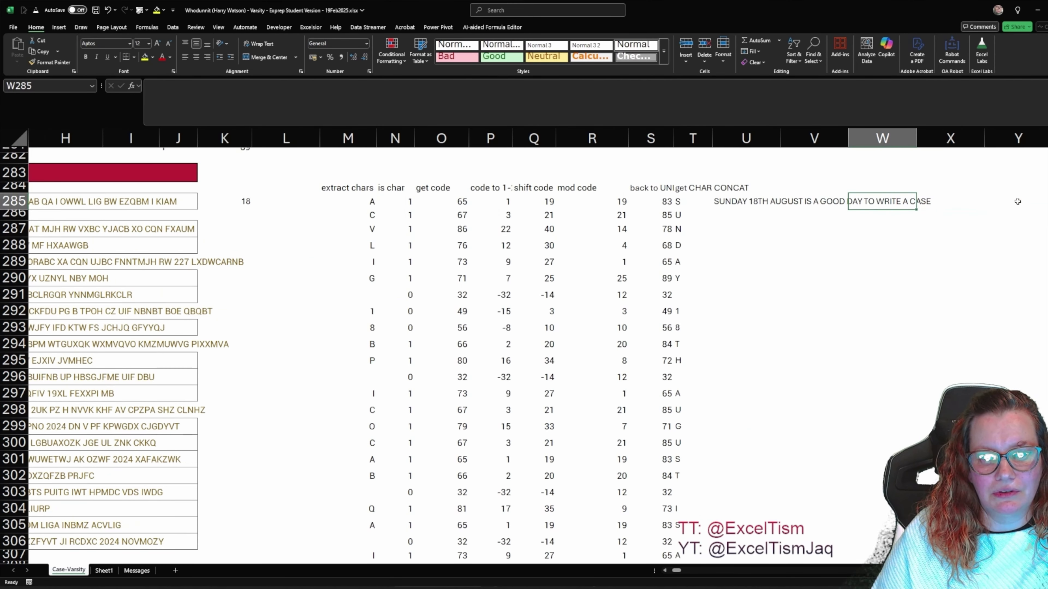
pyautogui.click(724, 200)
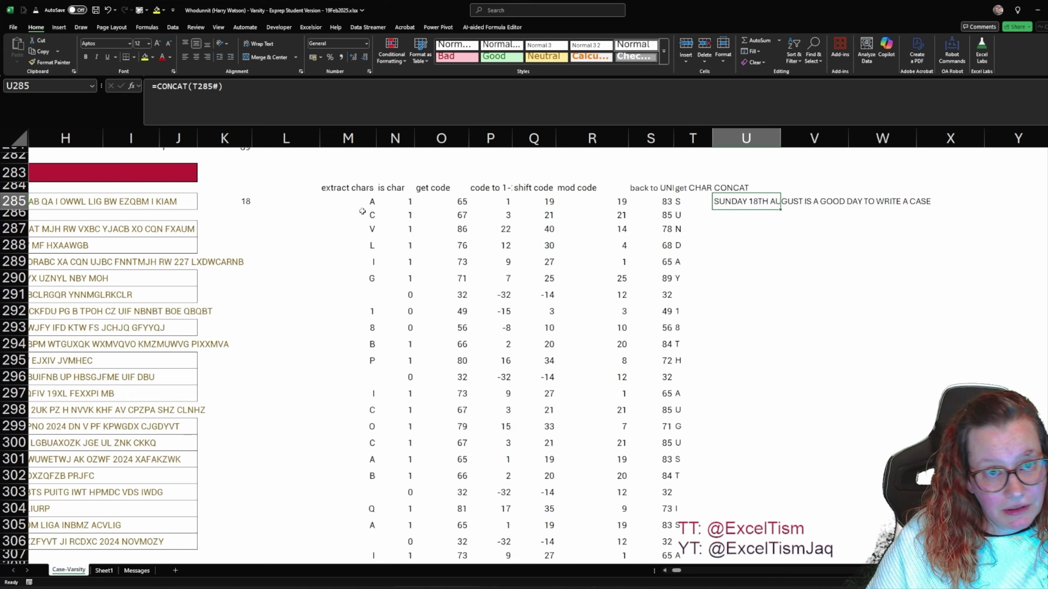
pyautogui.press('Home')
pyautogui.click(270, 208)
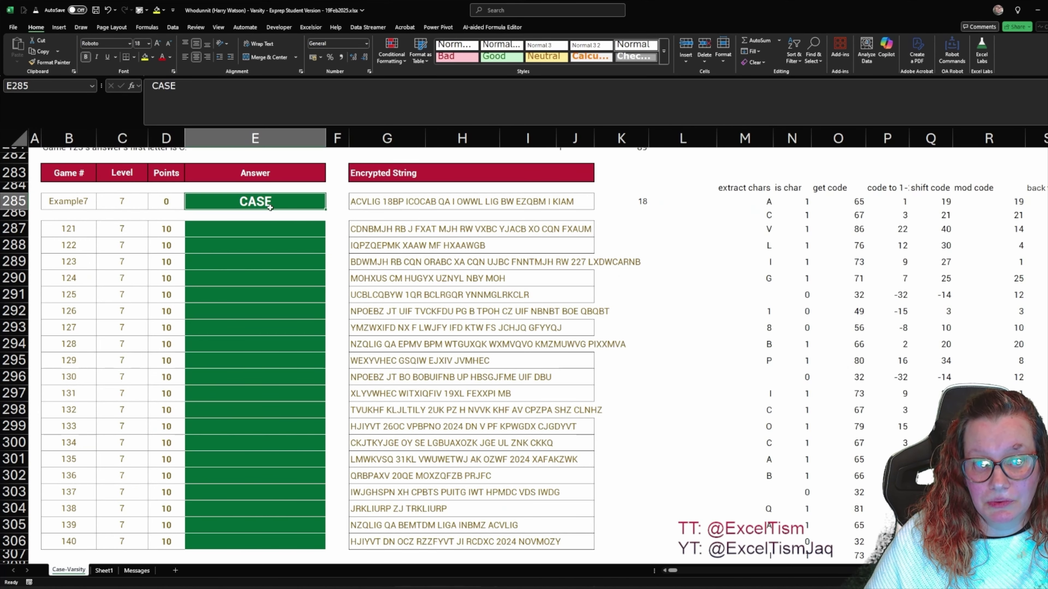
pyautogui.press('Right')
pyautogui.press('Right')
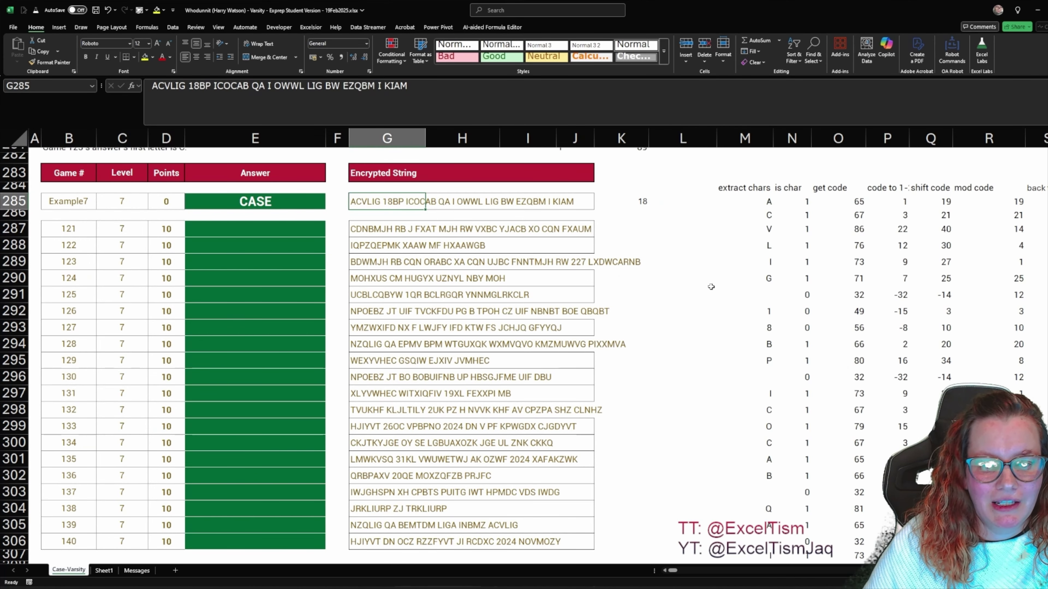
pyautogui.click(636, 203)
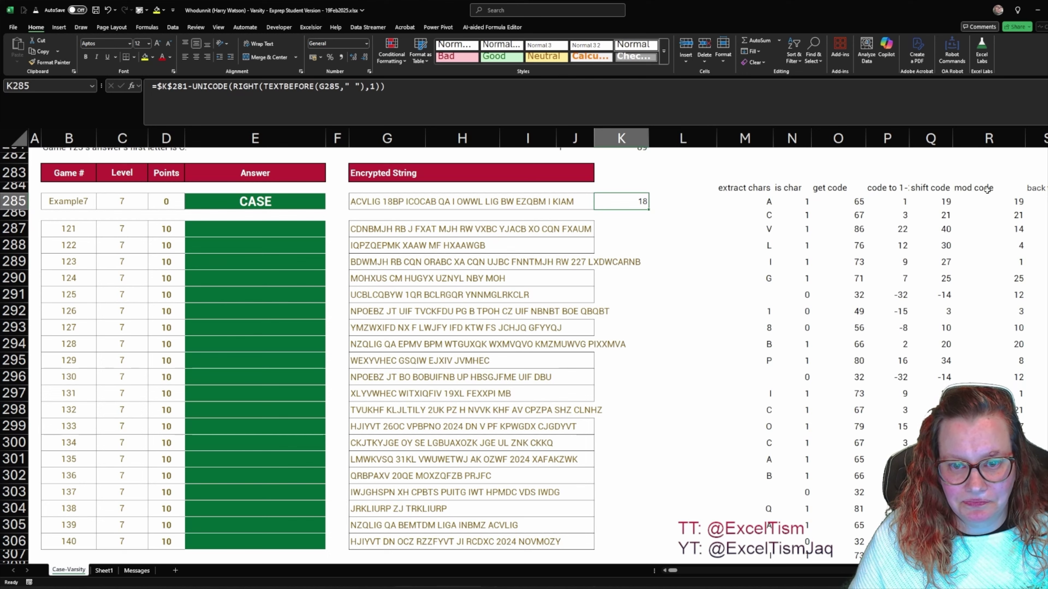
# Enter the label SOLUTION in U287, below the example's concatenated text.
pyautogui.press('Up')
pyautogui.press('Right')
pyautogui.press('Right')
pyautogui.press('Right')
pyautogui.press('Right')
pyautogui.press('Right')
pyautogui.press('Right')
pyautogui.press('Right')
pyautogui.press('Right')
pyautogui.press('Right')
pyautogui.press('Right')
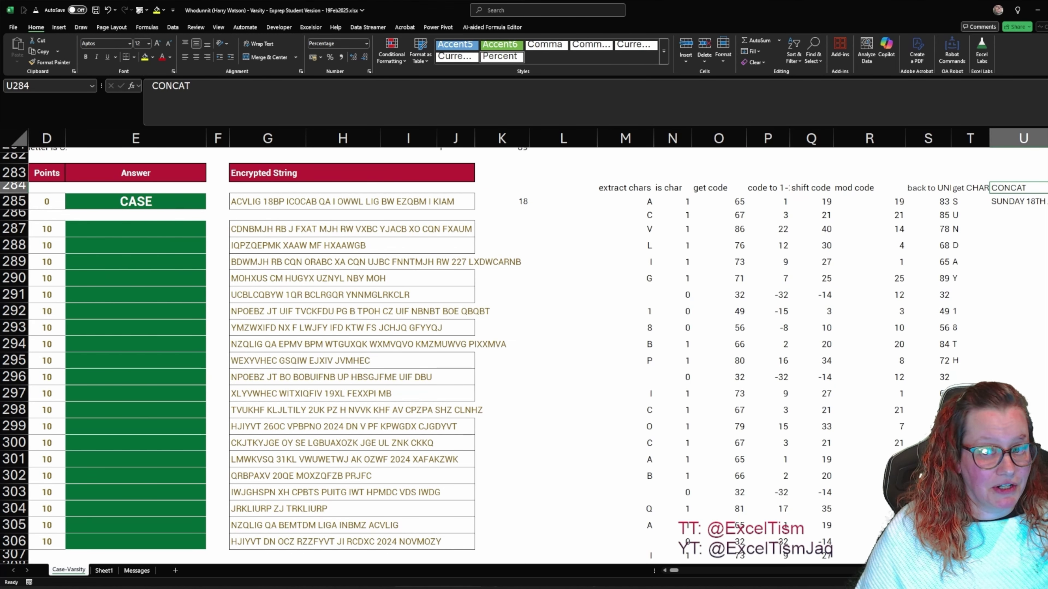
pyautogui.press('Right')
pyautogui.press('Down')
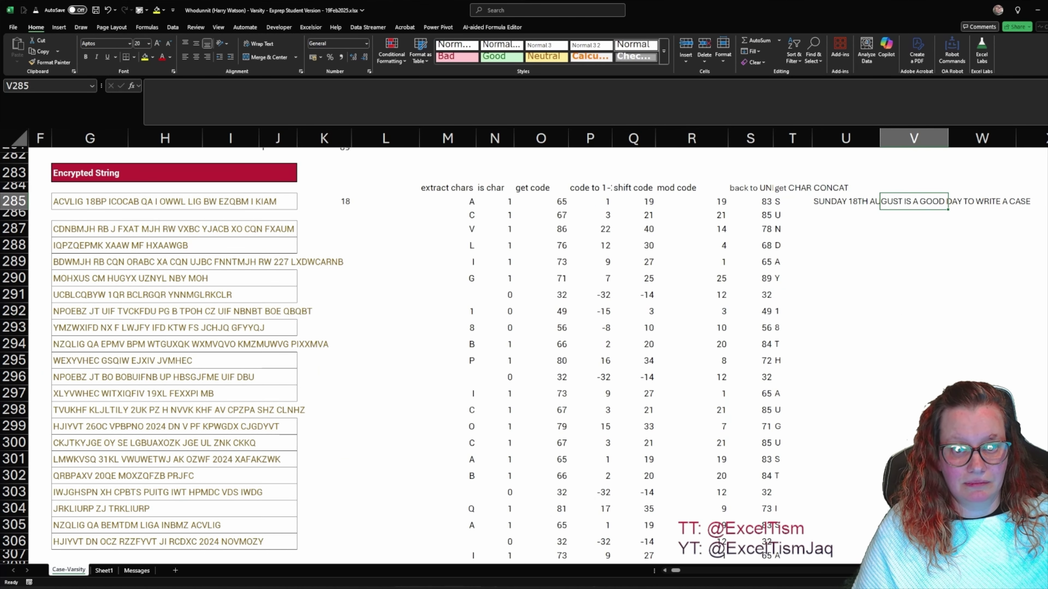
pyautogui.press('Down')
pyautogui.press('Up')
pyautogui.press('Down')
pyautogui.press('Left')
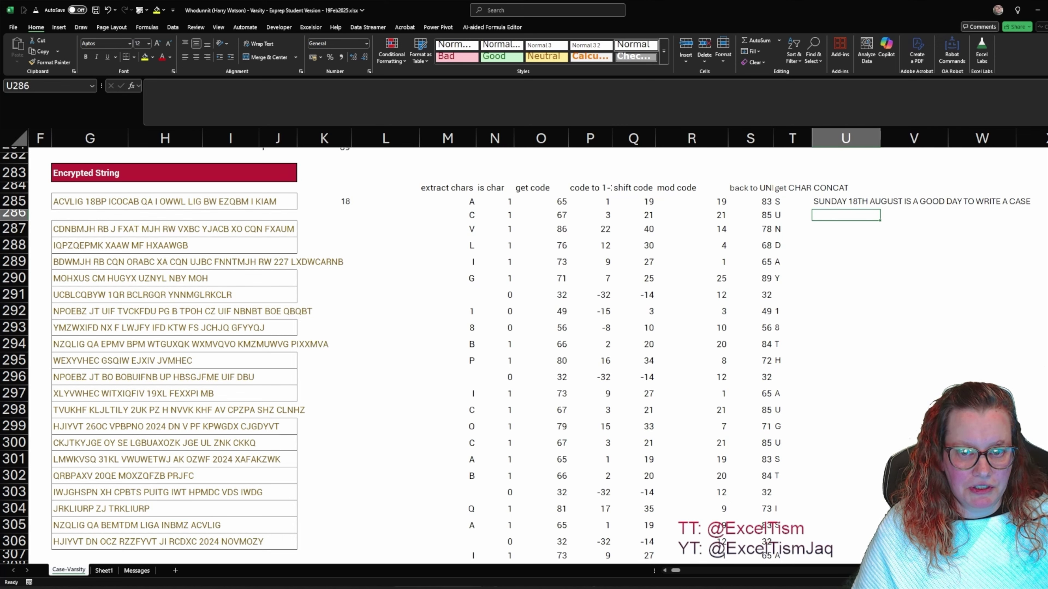
pyautogui.press('Down')
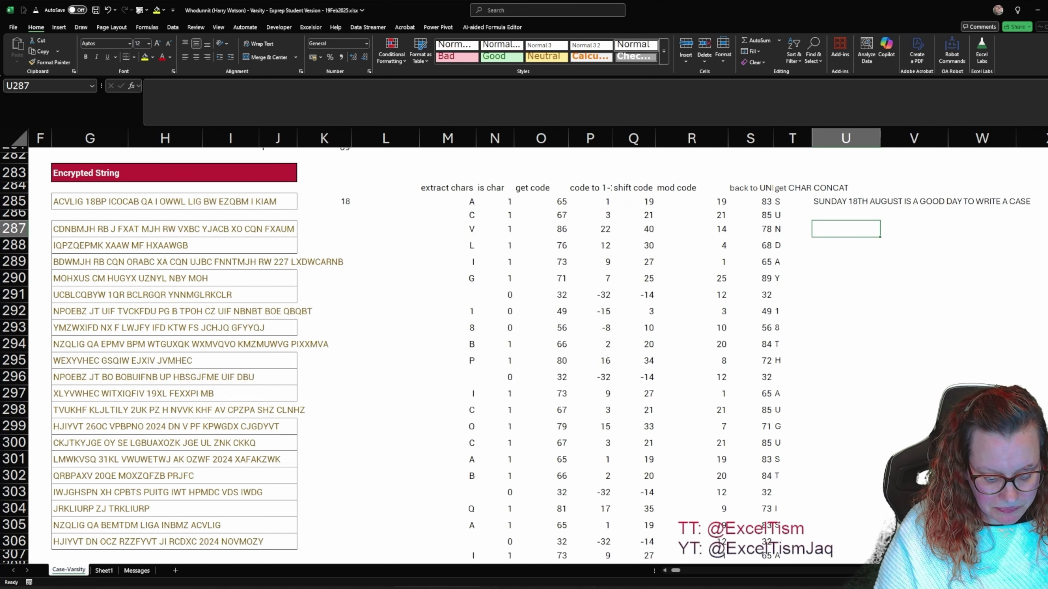
pyautogui.write('SOLUTIP')
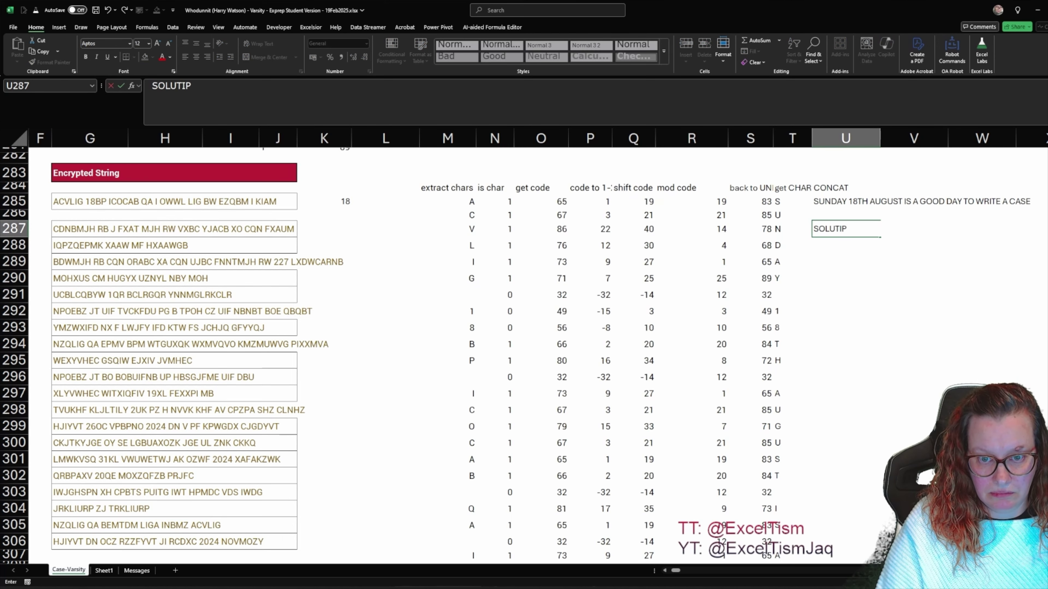
pyautogui.press('BackSpace')
pyautogui.write('ON')
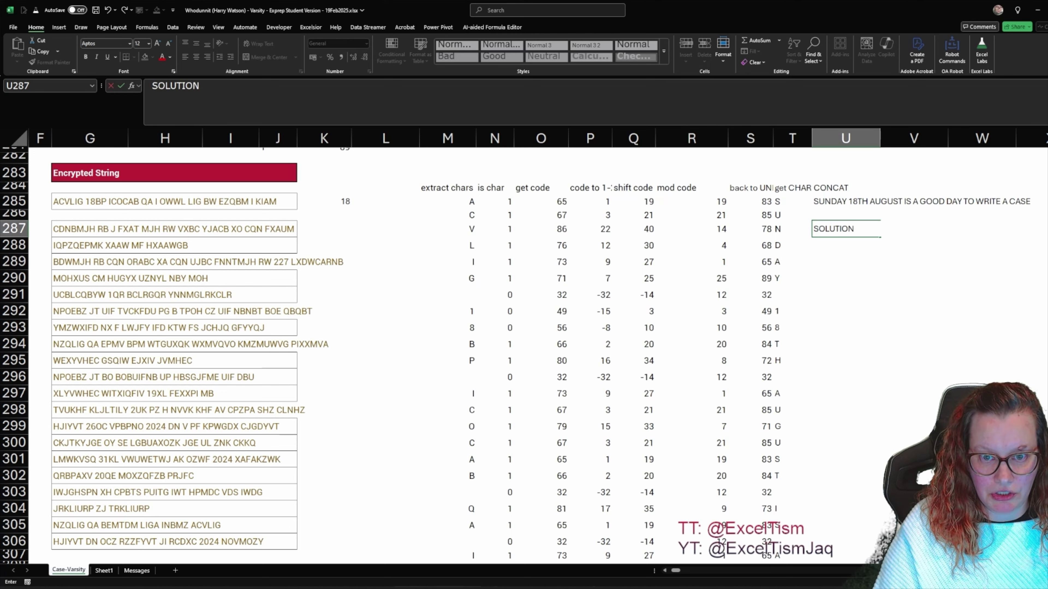
pyautogui.press('Return')
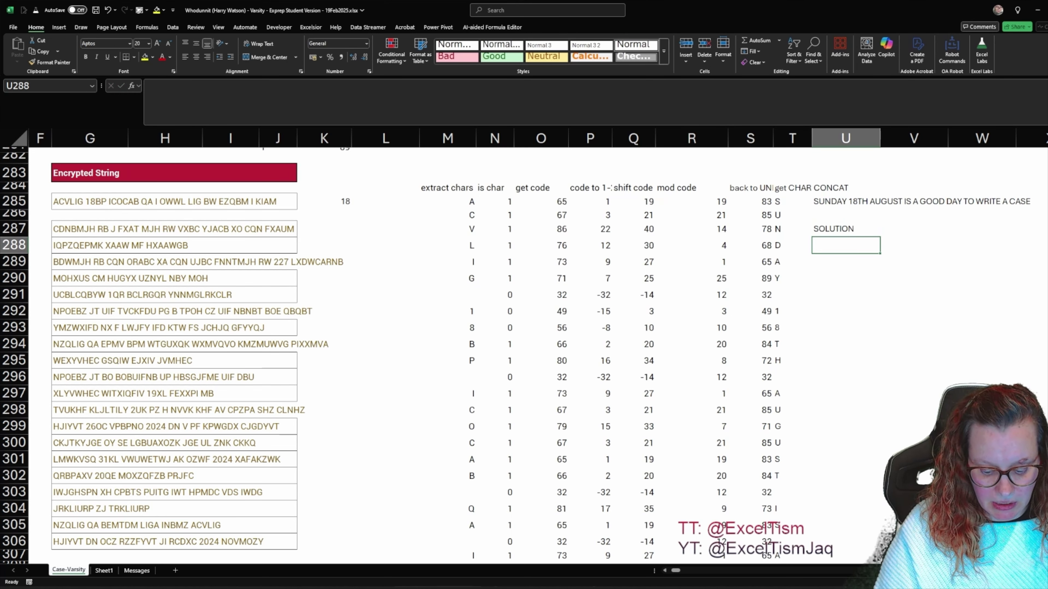
# Enter =TEXTAFTER(U285," ") in U288 to extract the text following a space in the decrypted message.
pyautogui.write('=texta')
pyautogui.press('Tab')
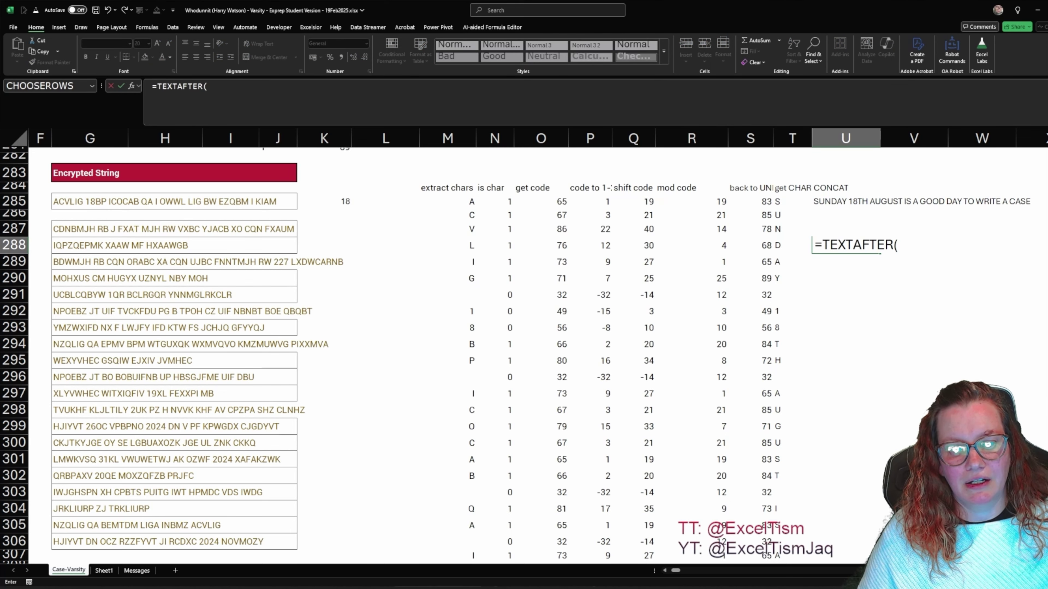
pyautogui.click(828, 200)
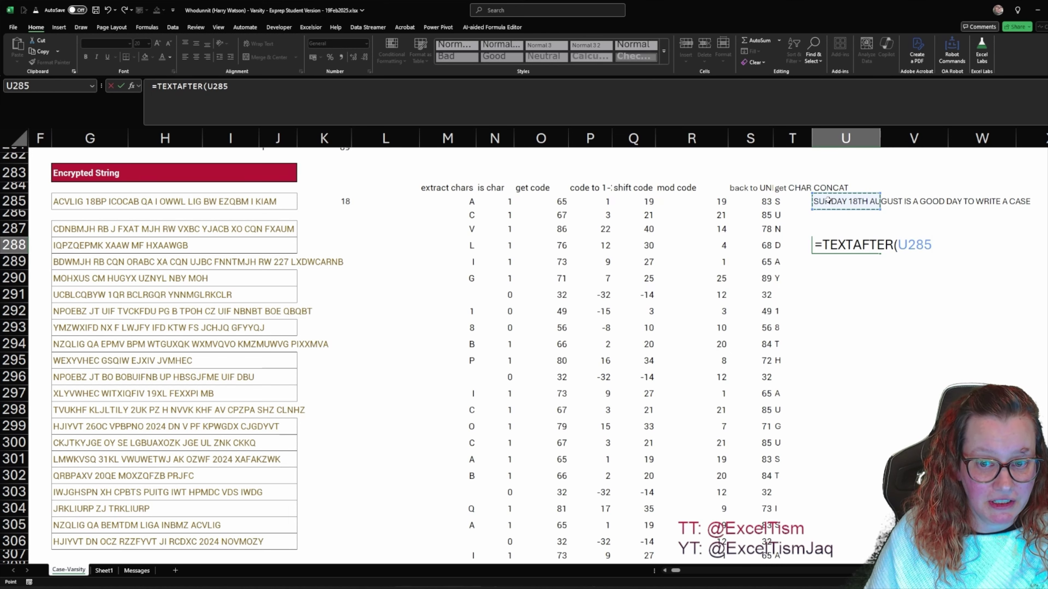
pyautogui.write('," "')
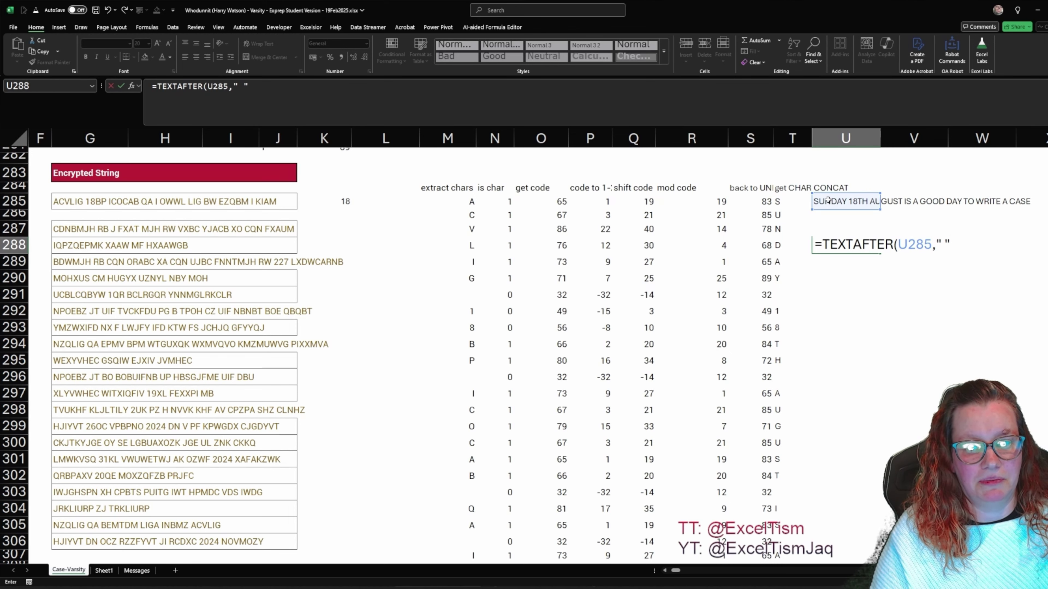
pyautogui.write(')')
pyautogui.hotkey('ctrl', 'Return')
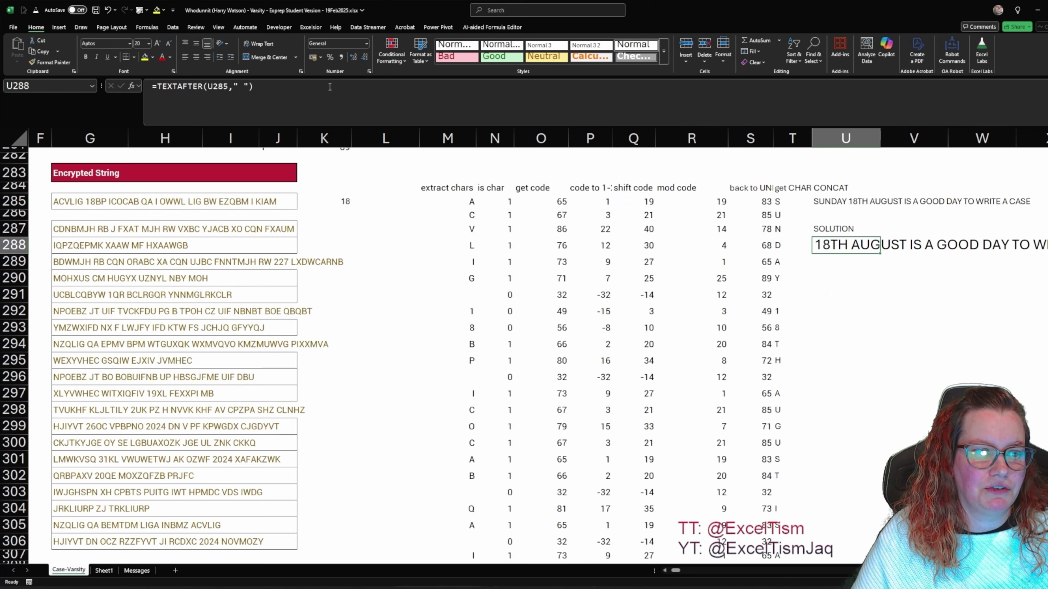
# Try an instance number of 3 in U288's TEXTAFTER formula, making it =TEXTAFTER(U285," ",3).
pyautogui.click(316, 89)
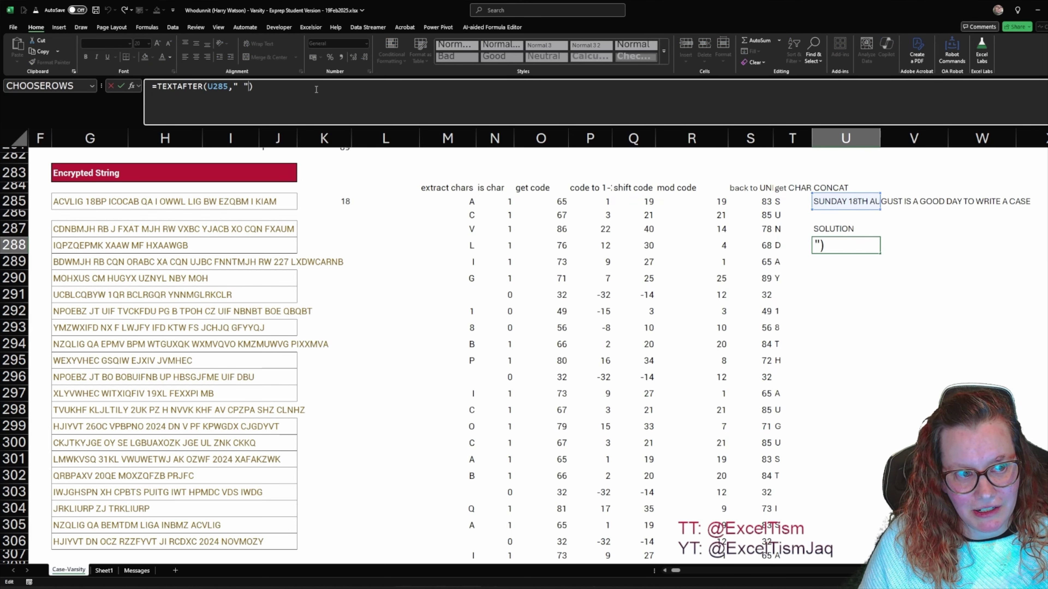
pyautogui.write(',')
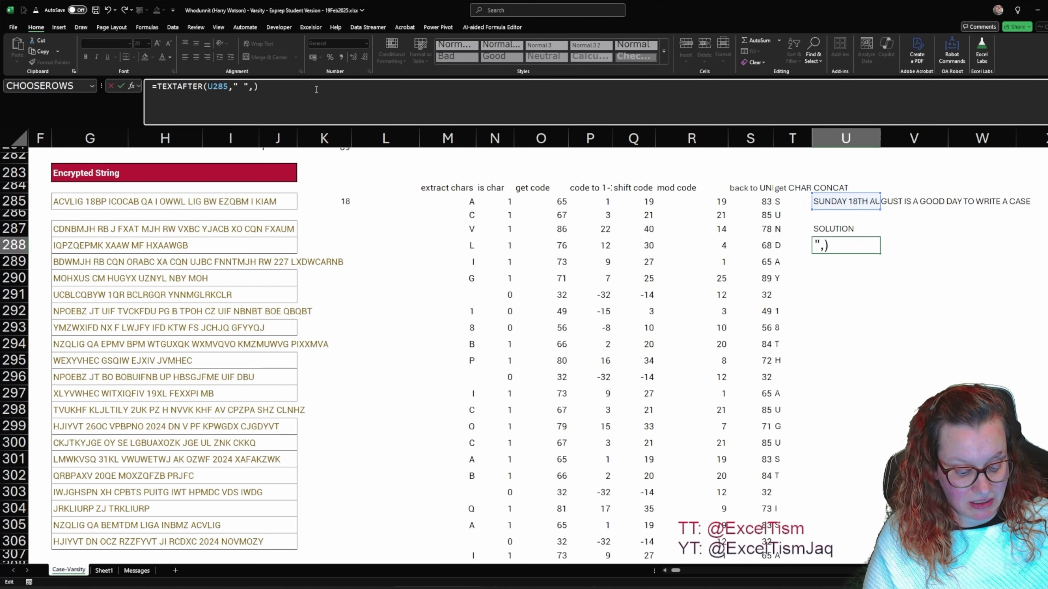
pyautogui.write('3')
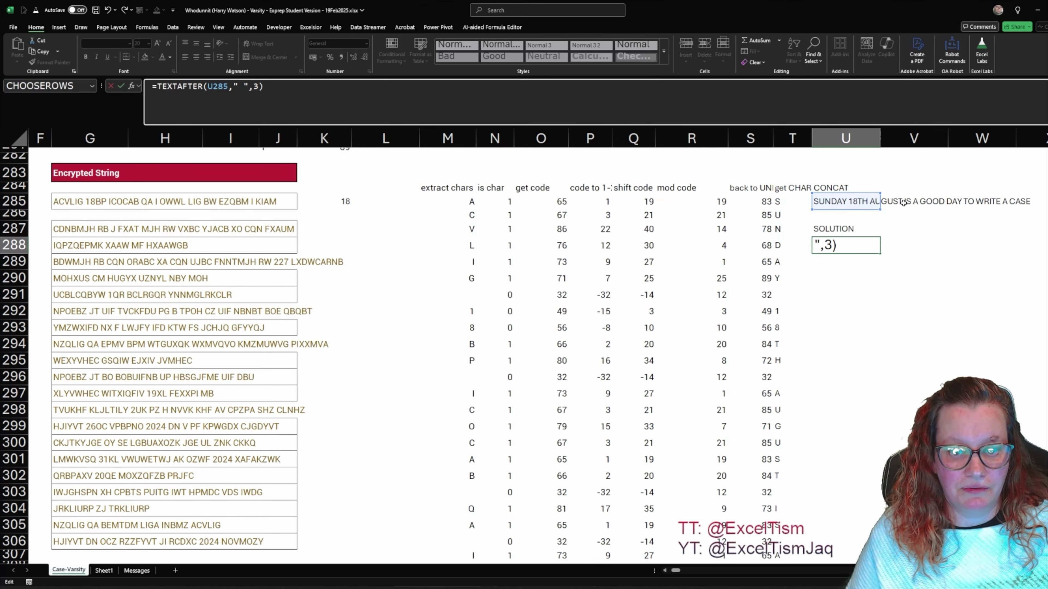
pyautogui.hotkey('ctrl', 'Return')
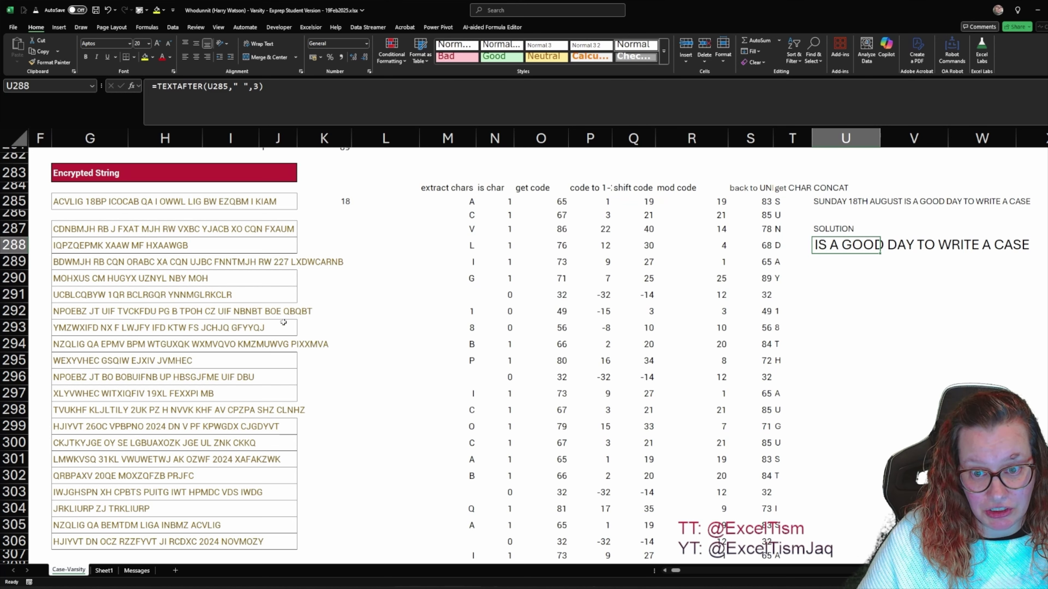
# Change U288's TEXTAFTER instance number to -1 so that it extracts everything after the last space.
pyautogui.press('Left')
pyautogui.press('Right')
pyautogui.press('F2')
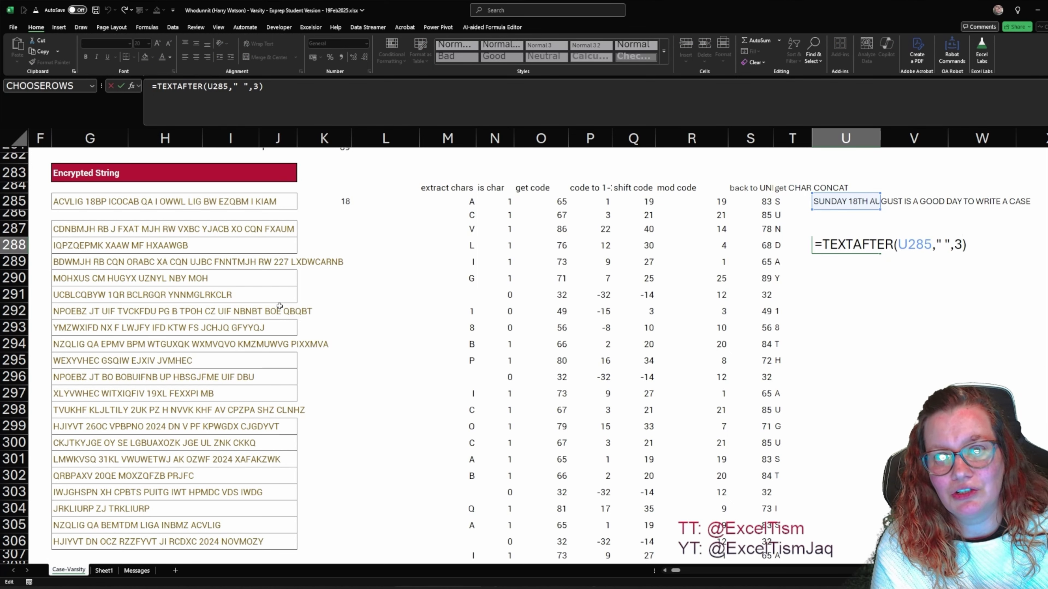
pyautogui.press('BackSpace')
pyautogui.write('-1')
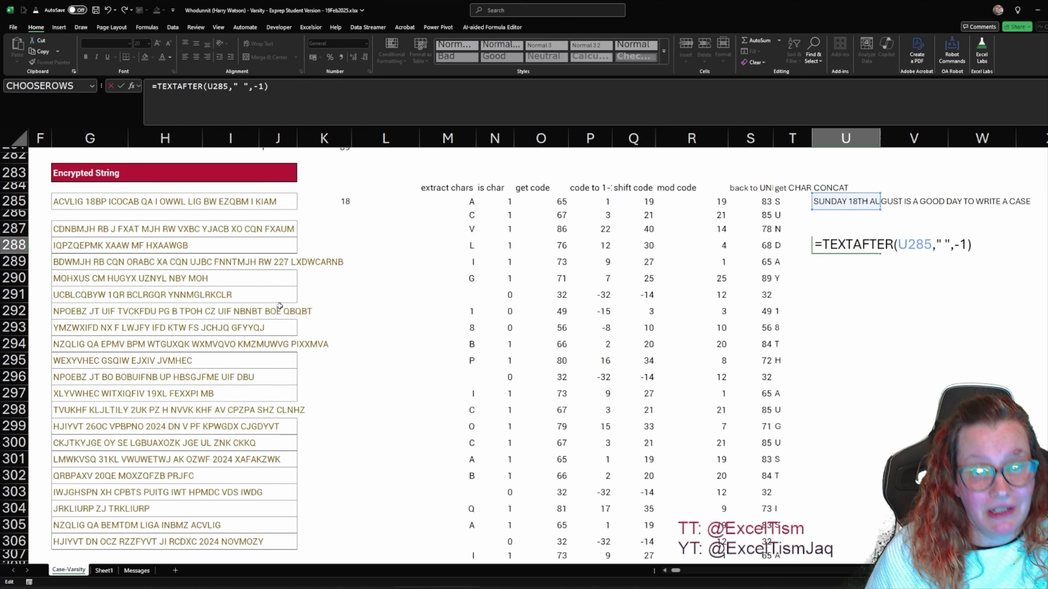
pyautogui.hotkey('ctrl', 'Return')
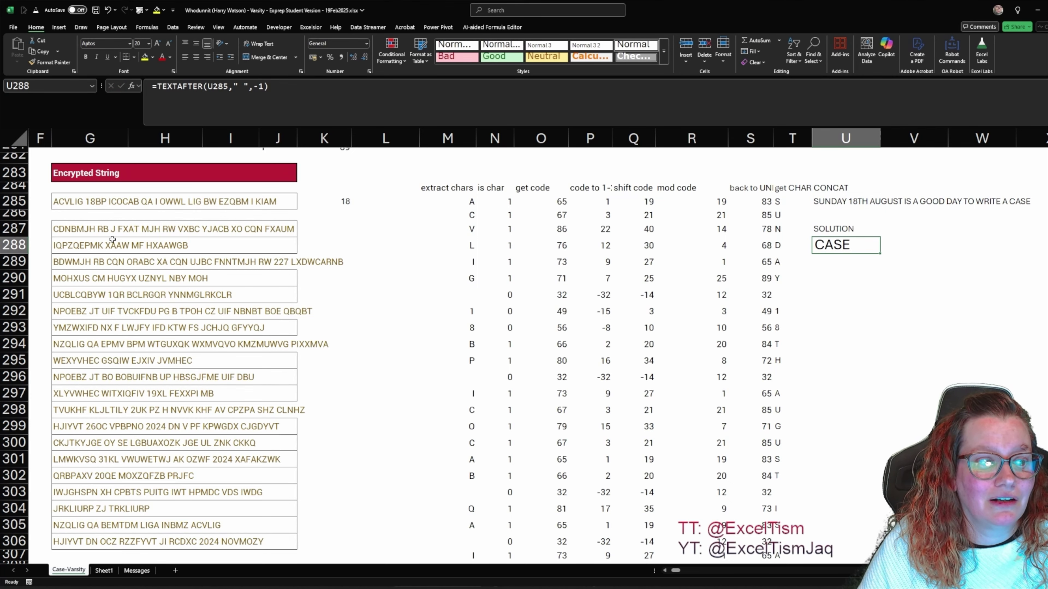
# Compare the extracted word with the example's answer in E285 and copy the shift formula from K285 to K287.
pyautogui.click(96, 226)
pyautogui.hscroll(-3, 95, 226)
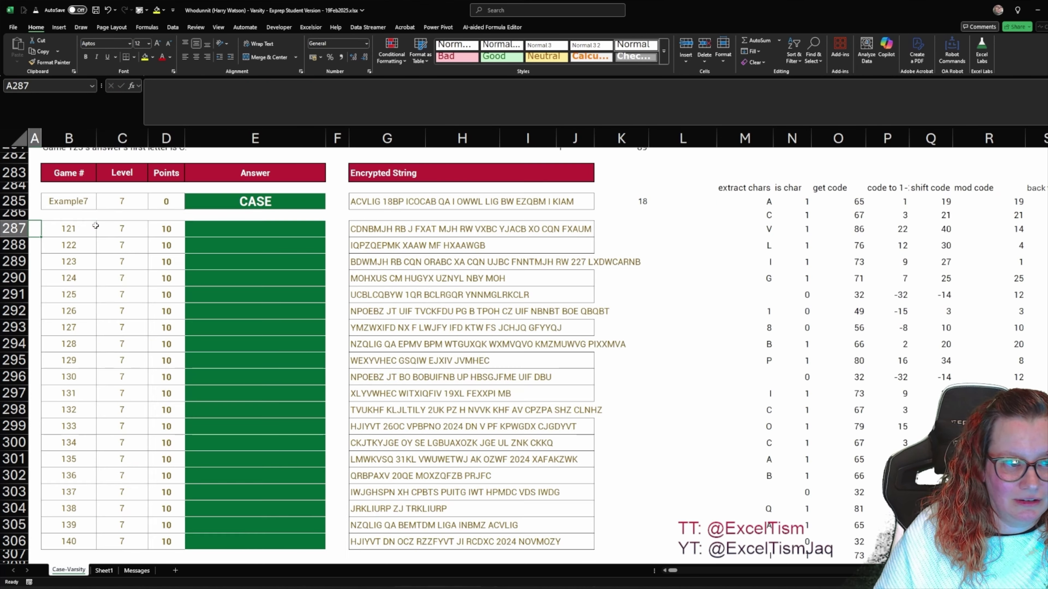
pyautogui.click(297, 208)
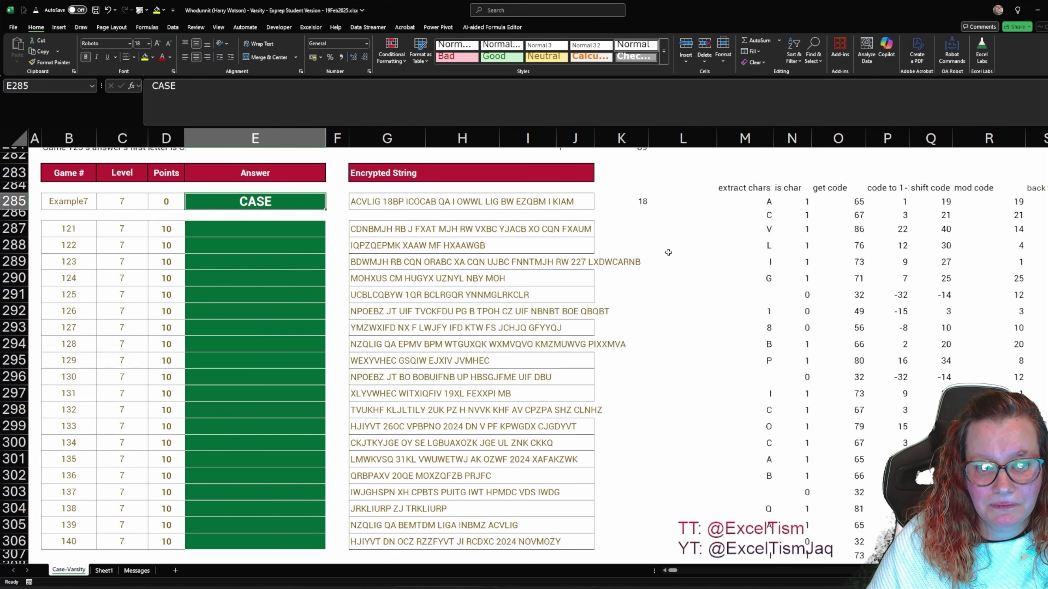
pyautogui.click(642, 201)
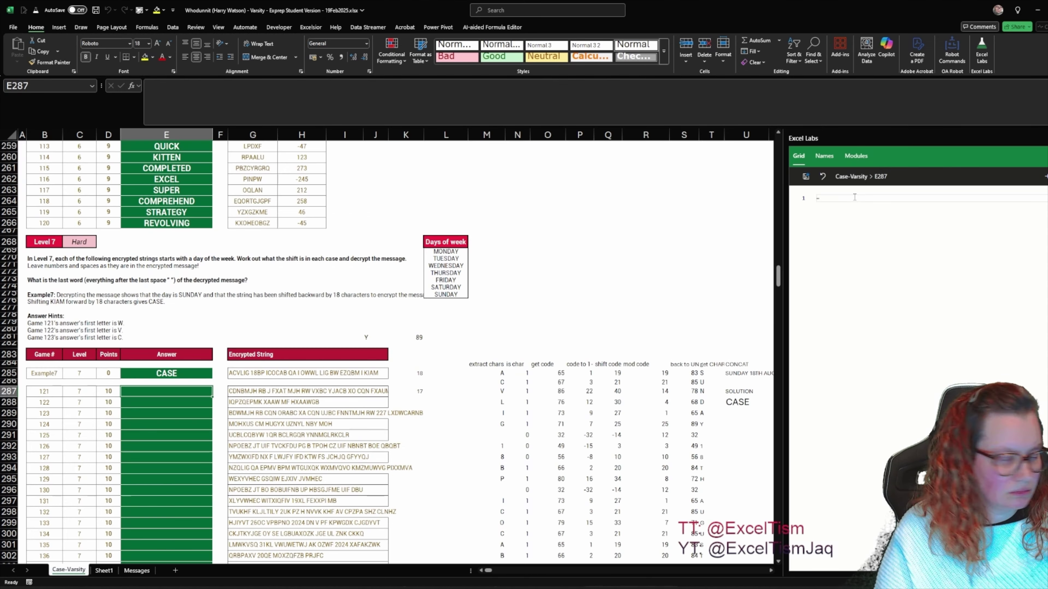
# Start a LET formula for E287 in Excel Labs and define _encryptedstring as G287.
pyautogui.write('=LET(')
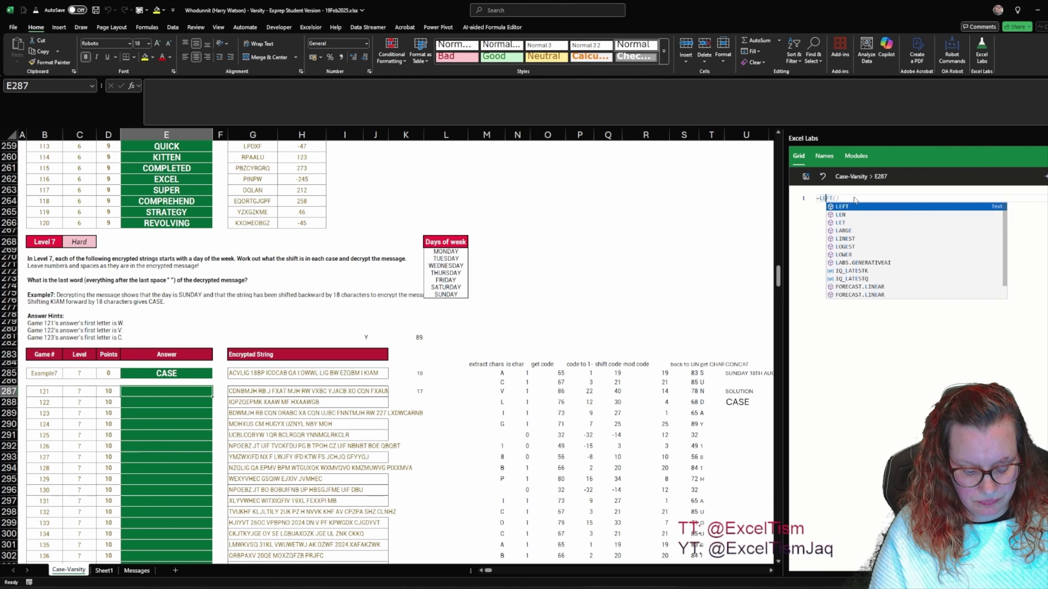
pyautogui.press('Return')
pyautogui.write('encryptedstring,')
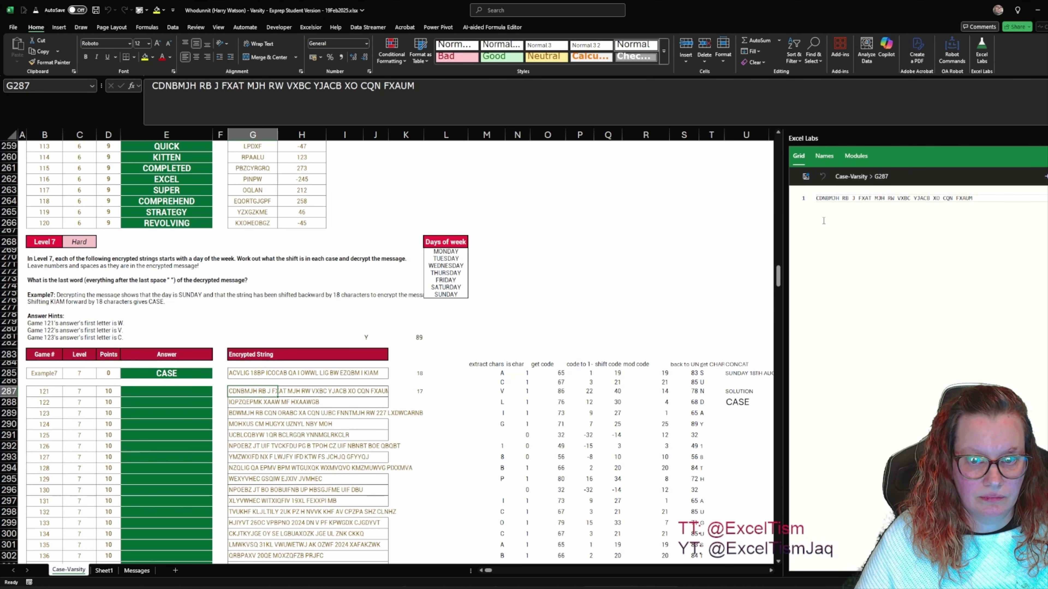
pyautogui.write(' G287,')
pyautogui.press('Return')
# Define _encryptedarray in the LET formula, splitting _encryptedstring into characters with MID and SEQUENCE(LEN(_encryptedstring)).
pyautogui.write('_encryupteda')
pyautogui.write('mid(')
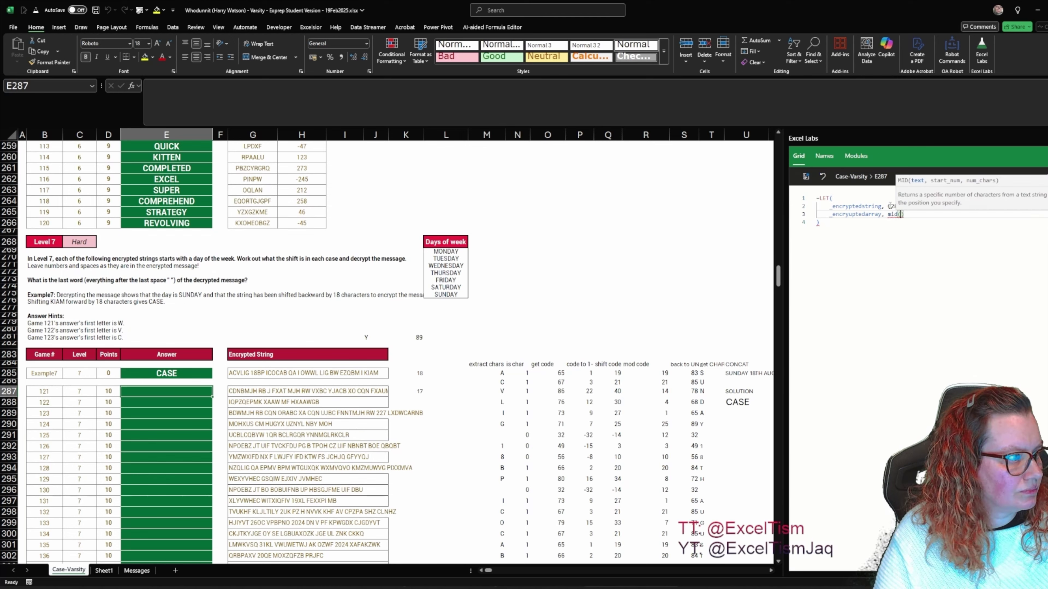
pyautogui.write('_encryptedstring, SEQUENCE(LEN(_encryptedstri')
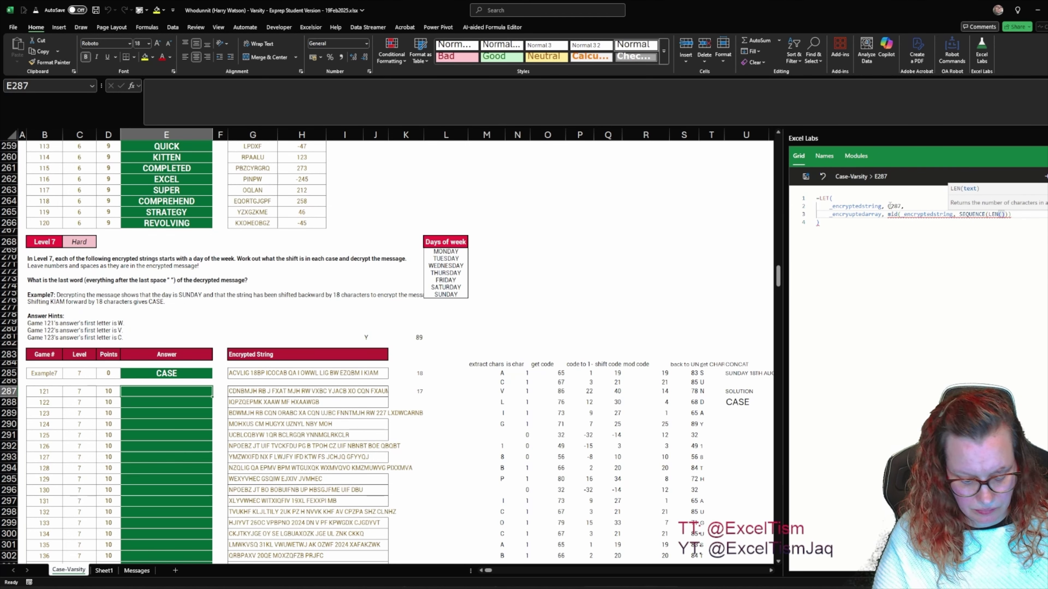
pyautogui.write('),')
pyautogui.press('Return')
pyautogui.doubleClick(892, 214)
pyautogui.write('MID')
pyautogui.click(851, 215)
pyautogui.press('BackSpace')
# Define _min as 65 and _max as 90 on a new line of the LET formula.
pyautogui.click(838, 223)
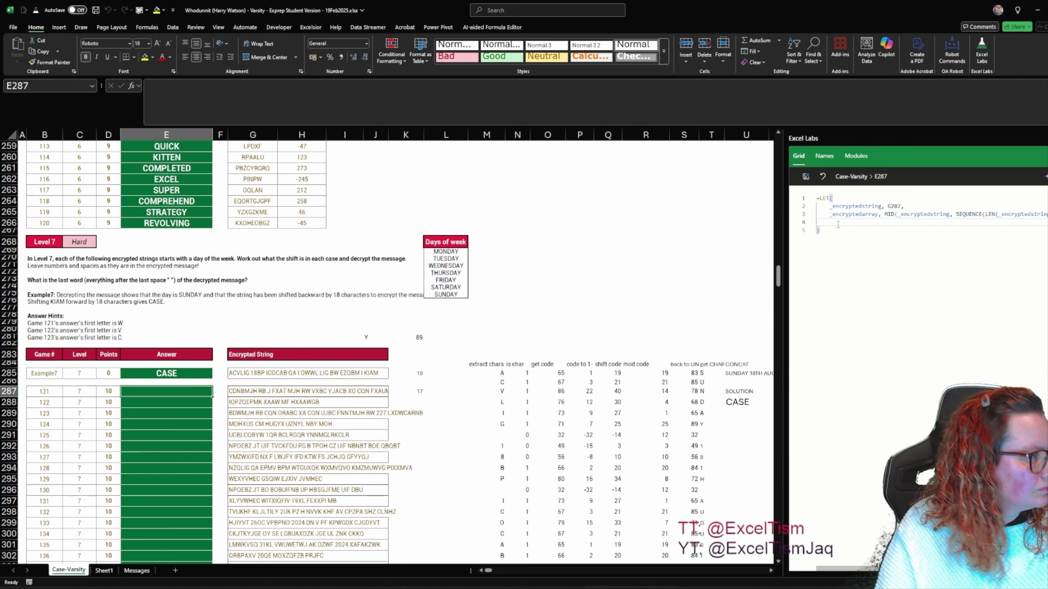
pyautogui.write('_MIN')
pyautogui.press('BackSpace')
pyautogui.press('BackSpace')
pyautogui.press('BackSpace')
pyautogui.write('min, 0')
pyautogui.write('5, _max, 90,')
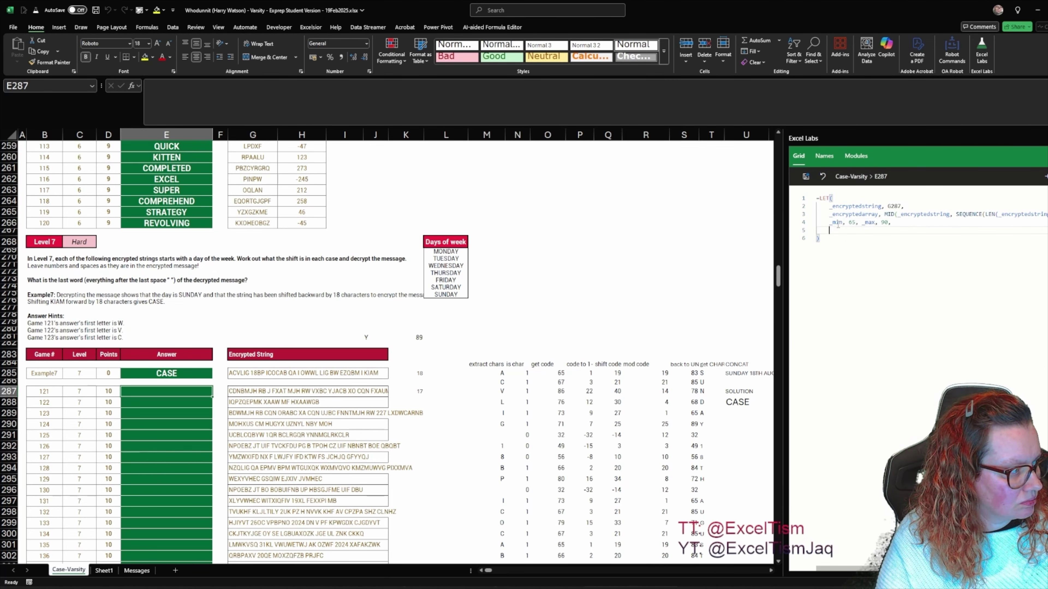
# Define _ycode as 89 and _shft as _ycode - UNICODE(RIGHT(TEXTBEFORE(_encryptedstring," "),1)) in the LET formula.
pyautogui.press('Return')
pyautogui.write('_shft,')
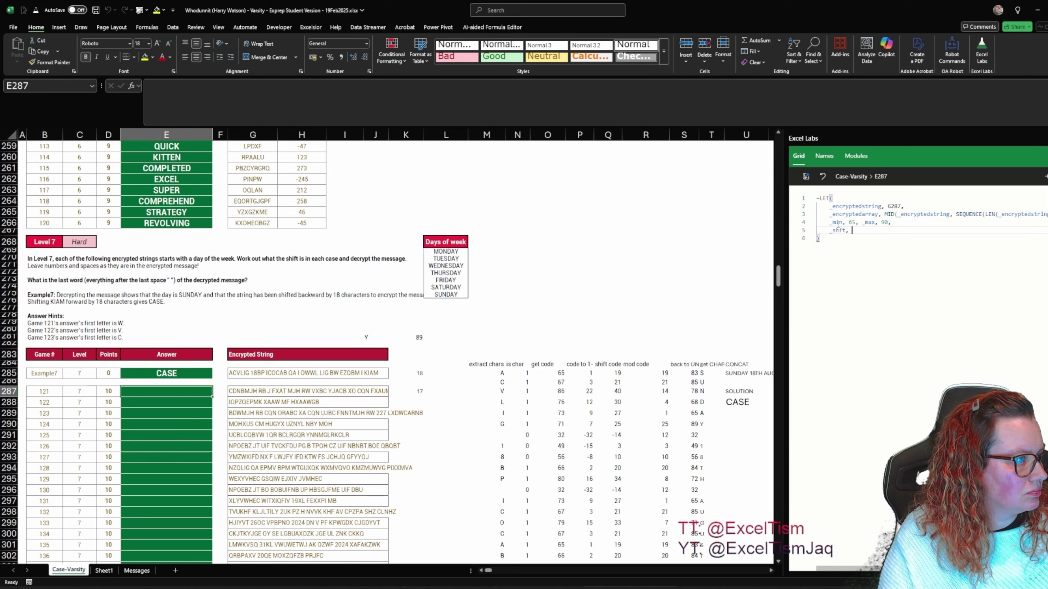
pyautogui.write(' _ycode, 87, _ycode - UNICODE(right')
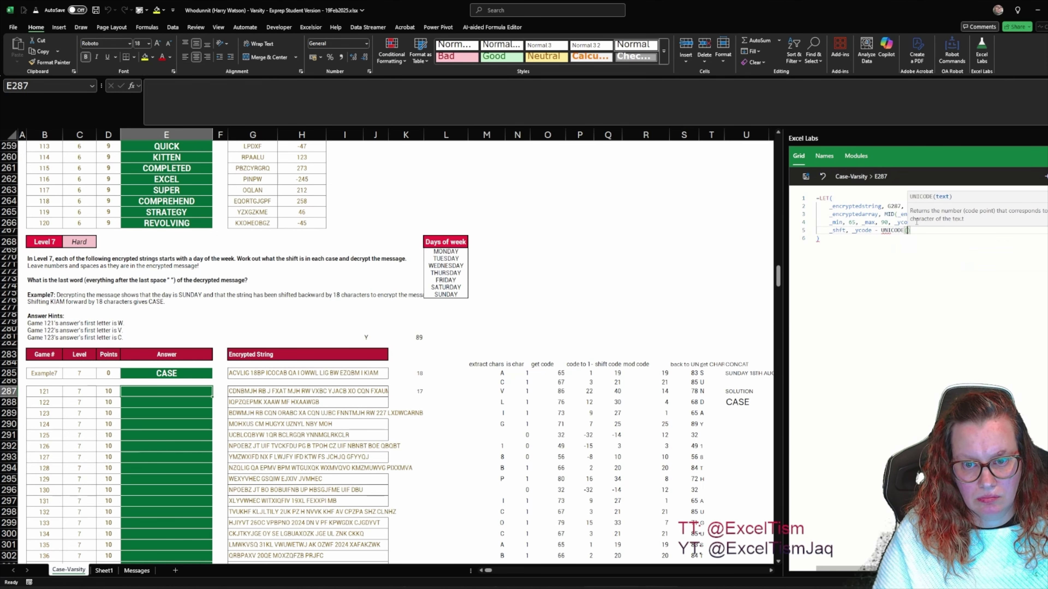
pyautogui.write('(TEXTBEFORE(_encryptedstring," ')
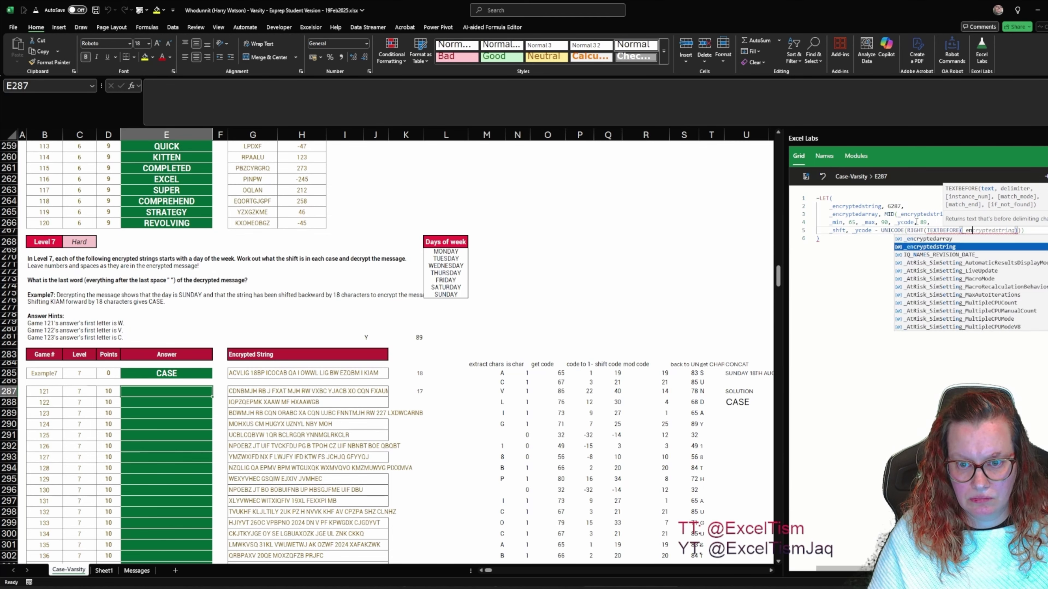
pyautogui.write('"),1)),')
pyautogui.press('Return')
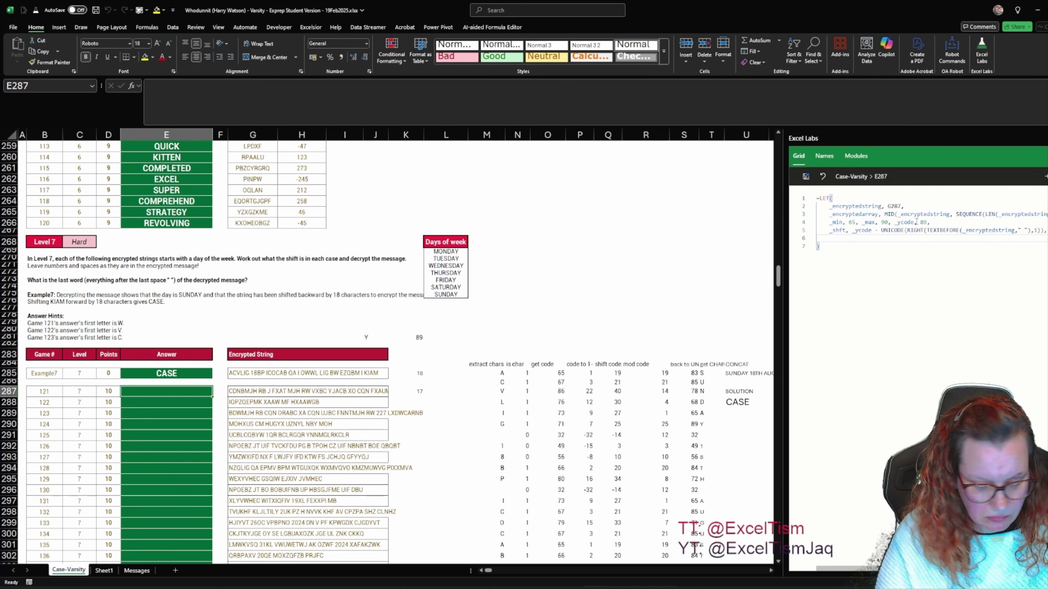
# Define _code1 as UNICODE(_encryptedarray) in the LET formula.
pyautogui.write('_code')
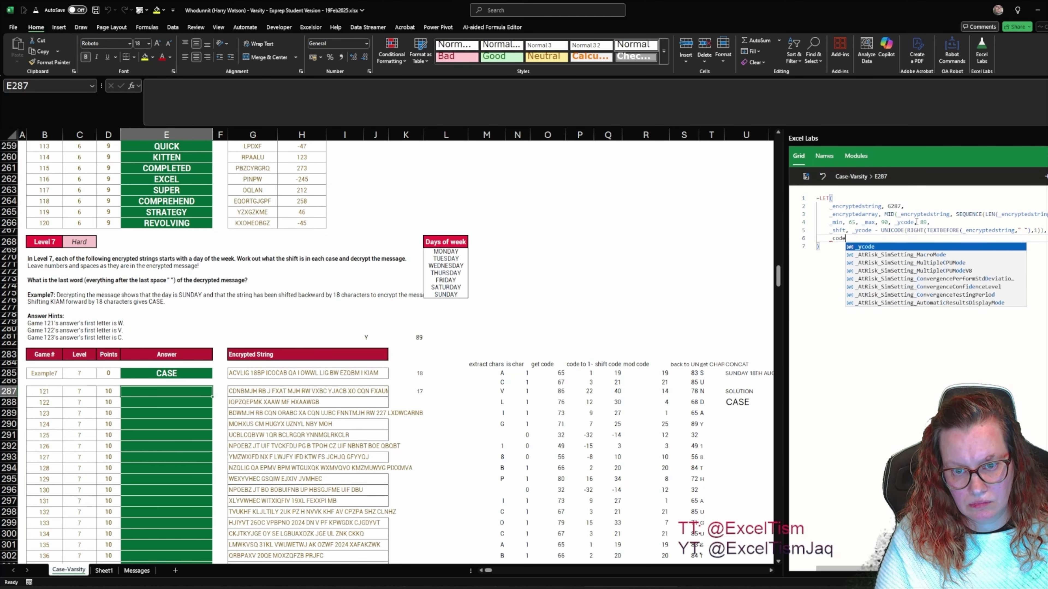
pyautogui.write('1, UNICODE(_encryptedarray)')
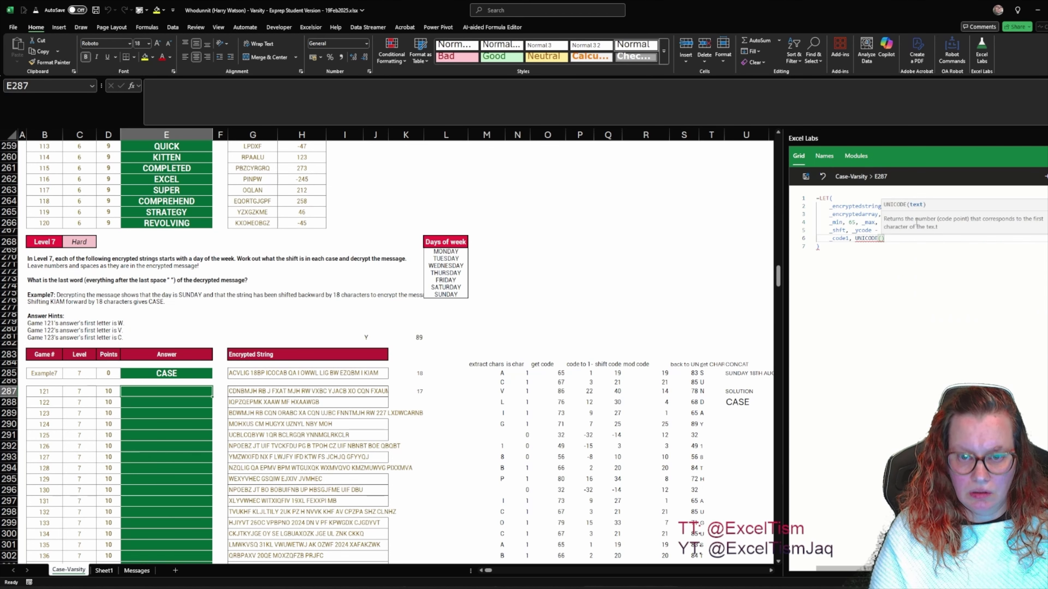
pyautogui.write(',')
# Define _ischar as (_code1 >= _min)*(_code1 <= _max) on a new line of the LET formula.
pyautogui.press('Return')
pyautogui.write('_ischar, ')
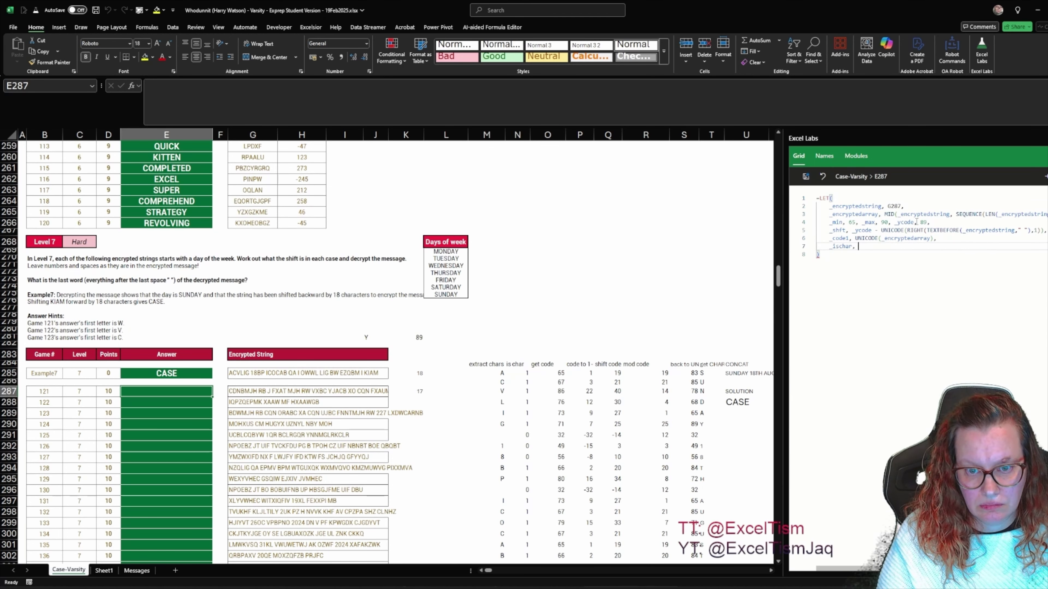
pyautogui.write('(_code1 >= _min')
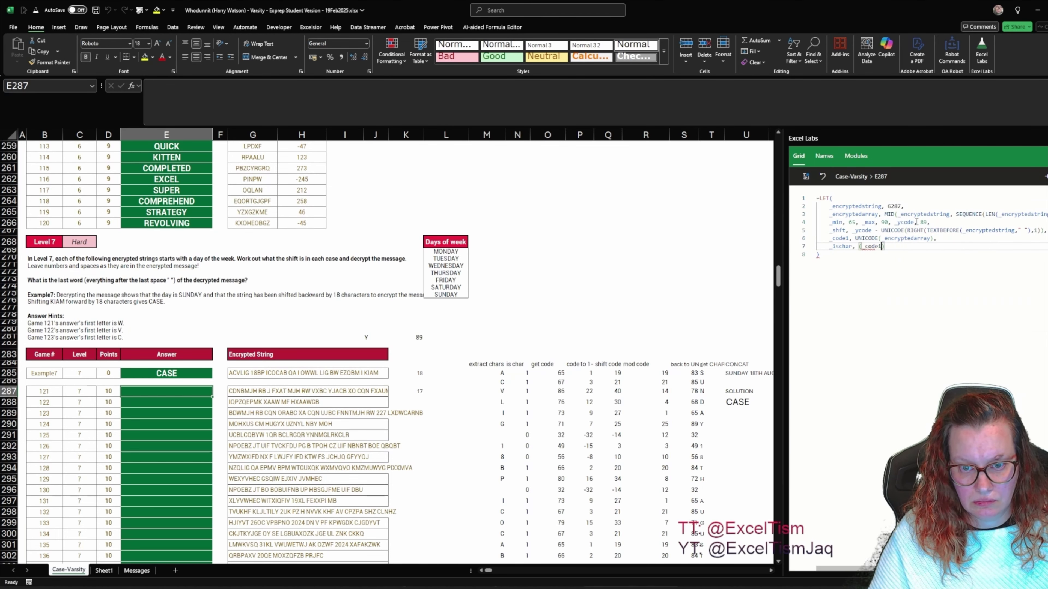
pyautogui.write(')*(_code1 <= _max),')
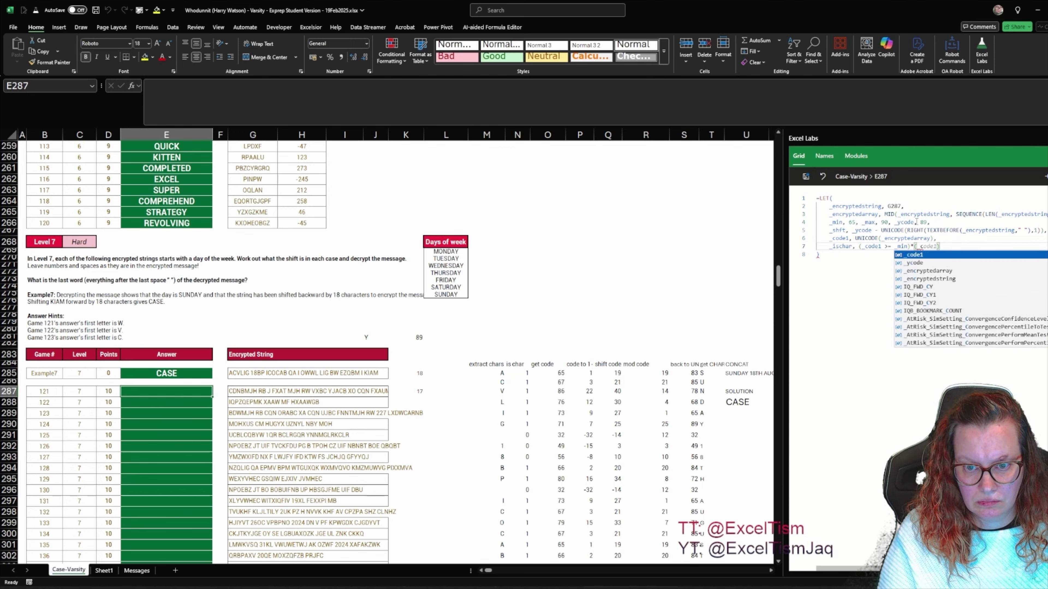
# Define _code2 as _code1 + IF(_ischar,-64,0) on a new line of the LET formula.
pyautogui.press('Return')
pyautogui.write('_co')
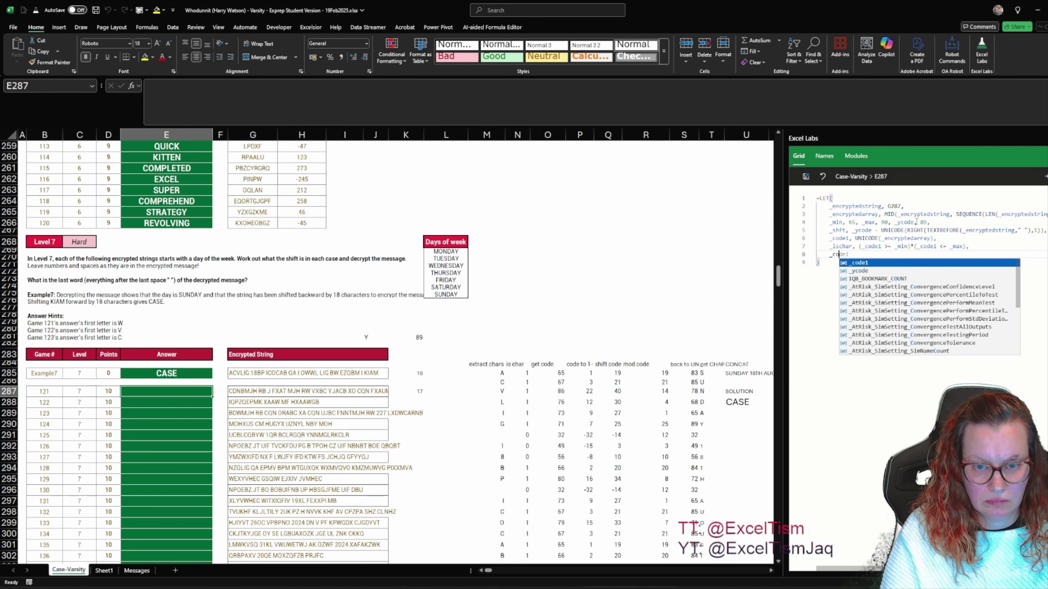
pyautogui.write('de2, _code1 + if')
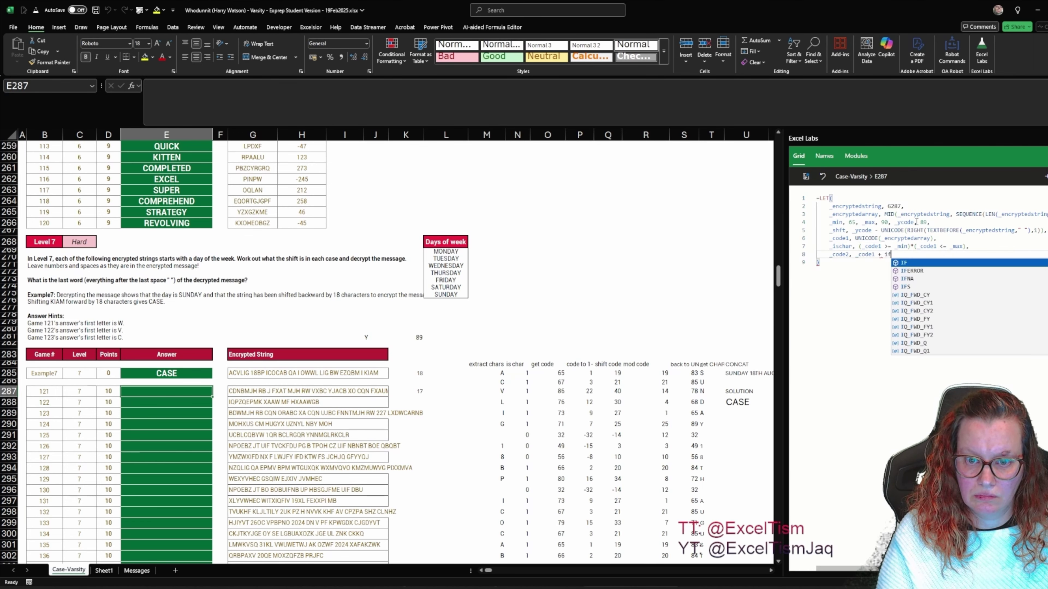
pyautogui.write('(_ischar,-64,0),')
# Duplicate the _code2 line and edit the copy to define _code3 as _code2 + IF(_ischar,_shft,0).
pyautogui.hotkey('shift', 'alt', 'Down')
pyautogui.press('Home')
pyautogui.hotkey('ctrl', 'Right')
pyautogui.press('BackSpace')
pyautogui.write('3')
pyautogui.press('Escape')
pyautogui.hotkey('ctrl', 'Right')
pyautogui.hotkey('ctrl', 'Right')
pyautogui.press('BackSpace')
pyautogui.write('2')
pyautogui.hotkey('ctrl', 'Right')
pyautogui.hotkey('ctrl', 'Right')
pyautogui.hotkey('ctrl', 'Right')
pyautogui.hotkey('ctrl', 'Right')
pyautogui.press('BackSpace')
pyautogui.press('BackSpace')
pyautogui.press('BackSpace')
pyautogui.write('_shft')
pyautogui.press('Escape')
# Duplicate the _code3 line and edit the copy to define _code4 as _code3 + IF(_ischar,XMOD(_code3,26)+64,0).
pyautogui.hotkey('shift', 'alt', 'Down')
pyautogui.press('Home')
pyautogui.hotkey('ctrl', 'Right')
pyautogui.press('BackSpace')
pyautogui.write('4')
pyautogui.hotkey('ctrl', 'Right')
pyautogui.hotkey('ctrl', 'Right')
pyautogui.press('BackSpace')
pyautogui.write('3')
pyautogui.hotkey('ctrl', 'Right')
pyautogui.hotkey('ctrl', 'Right')
pyautogui.hotkey('ctrl', 'Right')
pyautogui.hotkey('ctrl', 'Right')
pyautogui.press('BackSpace')
pyautogui.press('BackSpace')
pyautogui.press('BackSpace')
pyautogui.press('BackSpace')
pyautogui.press('BackSpace')
pyautogui.write('mod(_code3,26)+64')
pyautogui.press('End')
# Define _outarray as CONCAT(UNICHAR(_code4)), return _outarray from the LET and save the formula to E287.
pyautogui.press('Return')
pyautogui.write('_')
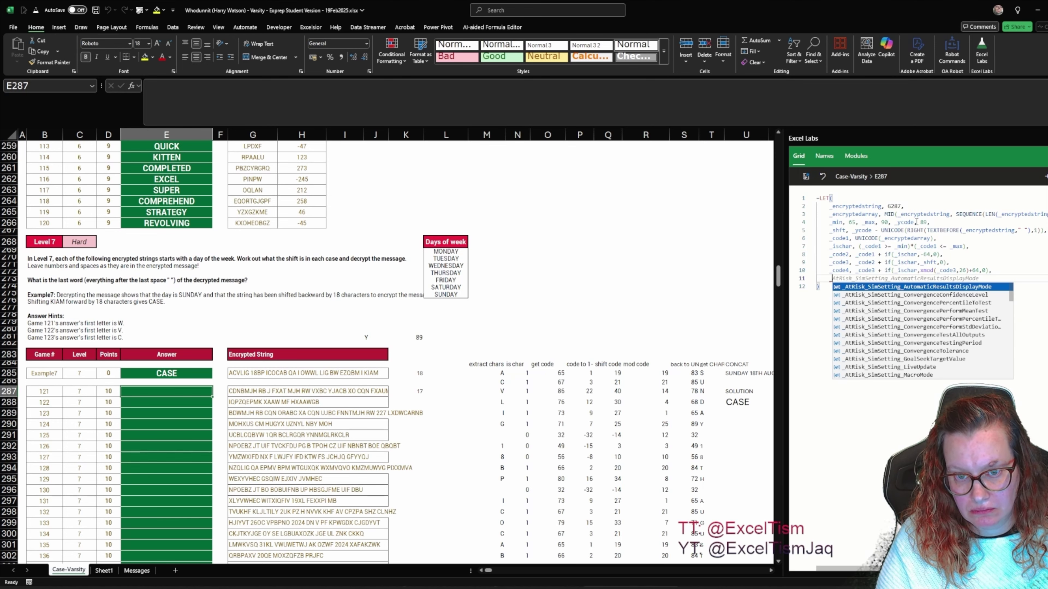
pyautogui.write('outarray, concatUNICHAR(_code4')
pyautogui.write('),')
pyautogui.press('Return')
pyautogui.press('Up')
pyautogui.hotkey('ctrl', 'Right')
pyautogui.hotkey('ctrl', 'Right')
pyautogui.write('concat(')
pyautogui.press('End')
pyautogui.write(')')
pyautogui.press('Down')
pyautogui.write('_outarray')
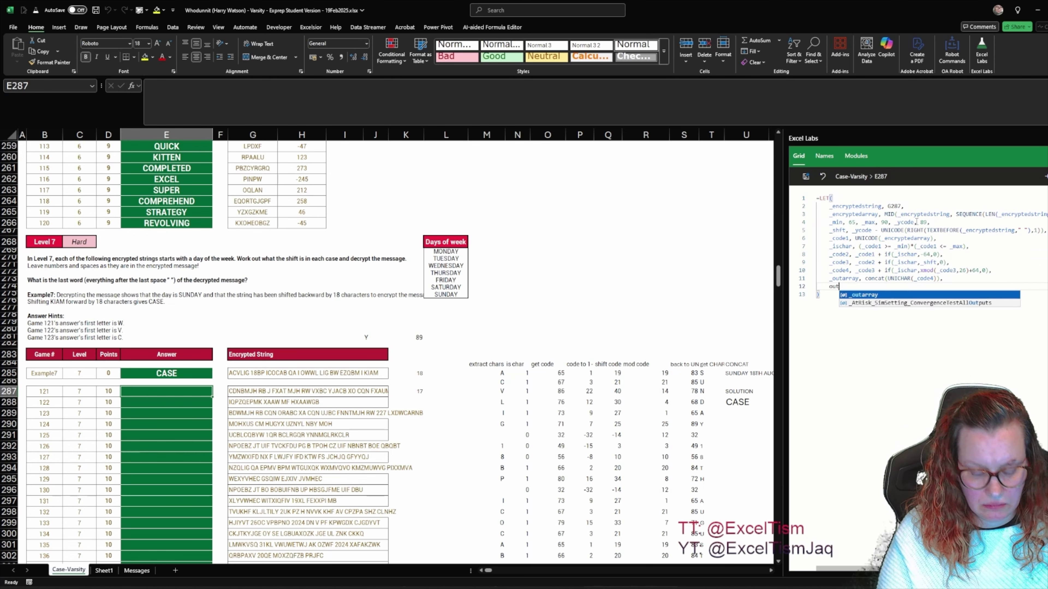
pyautogui.hotkey('ctrl', 's')
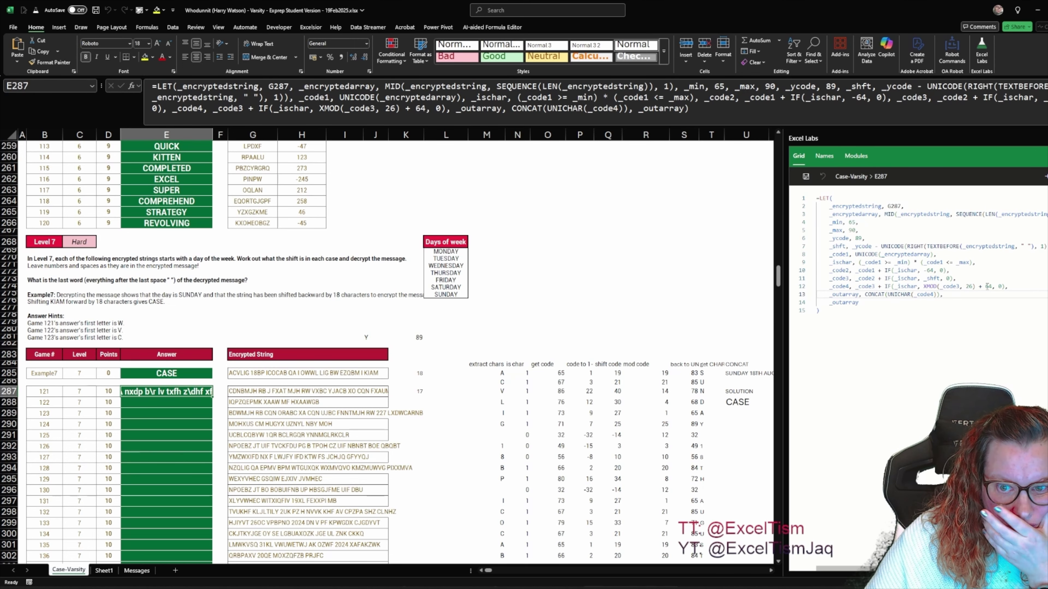
# Switch the LET formula's output to _code1 and save it to check the raw character codes.
pyautogui.press('BackSpace')
pyautogui.press('BackSpace')
pyautogui.press('BackSpace')
pyautogui.press('BackSpace')
pyautogui.press('BackSpace')
pyautogui.press('BackSpace')
pyautogui.press('BackSpace')
pyautogui.press('BackSpace')
pyautogui.press('BackSpace')
pyautogui.write('_code1')
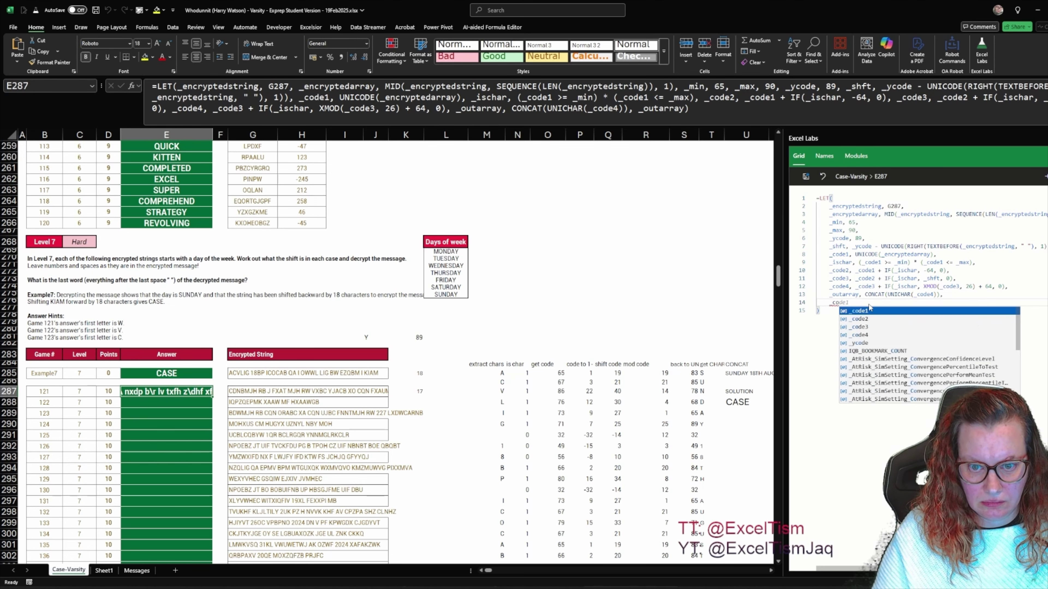
pyautogui.hotkey('ctrl', 's')
# Copy the example's helper formulas in M285:T285 to row 287 for comparison and return to E287.
pyautogui.moveTo(493, 372); pyautogui.dragTo(701, 374)
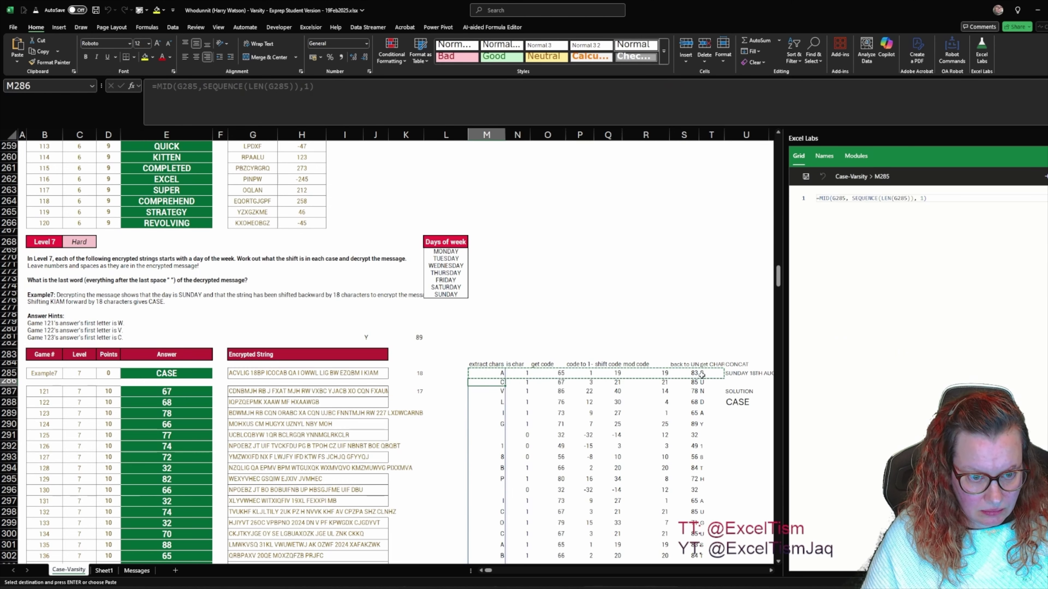
pyautogui.hotkey('ctrl', 'c')
pyautogui.press('Down')
pyautogui.press('Down')
pyautogui.hotkey('ctrl', 'v')
pyautogui.press('Right')
pyautogui.press('Right')
pyautogui.hotkey('ctrl', 'Left')
pyautogui.hotkey('ctrl', 'Left')
pyautogui.hotkey('ctrl', 'Left')
pyautogui.hotkey('ctrl', 'Left')
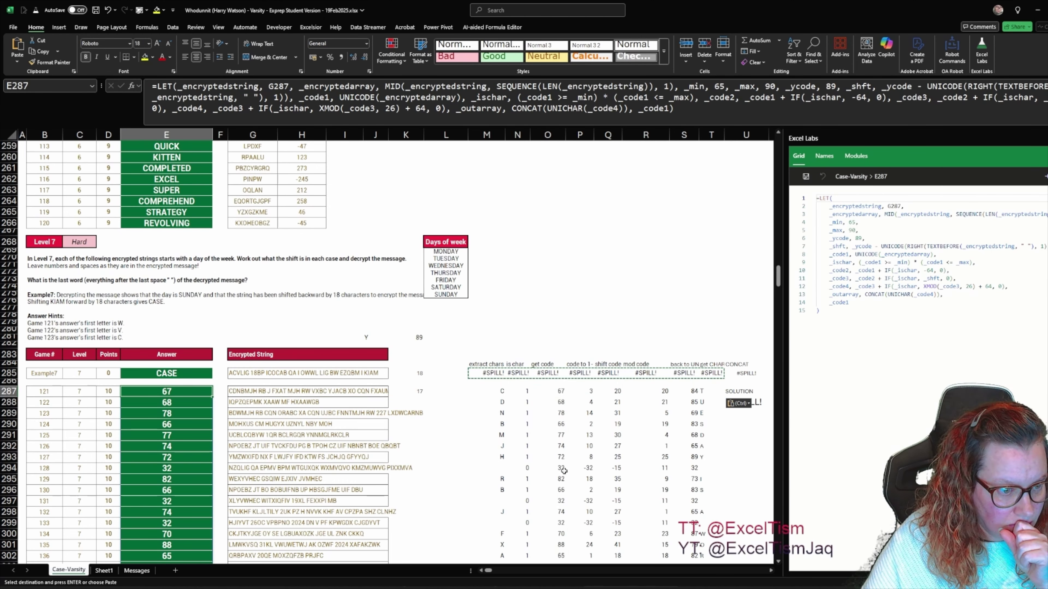
# Output _code2, _code3 and _code4 from the LET formula one after another to compare them with the helper columns.
pyautogui.click(857, 302)
pyautogui.press('BackSpace')
pyautogui.write('2')
pyautogui.hotkey('ctrl', 's')
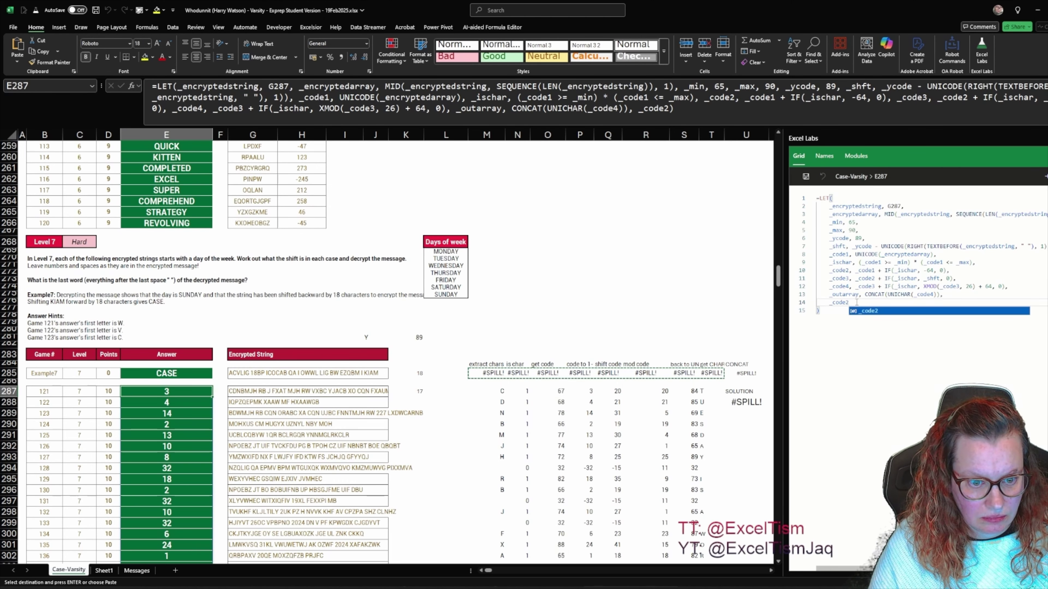
pyautogui.hotkey('ctrl', 's')
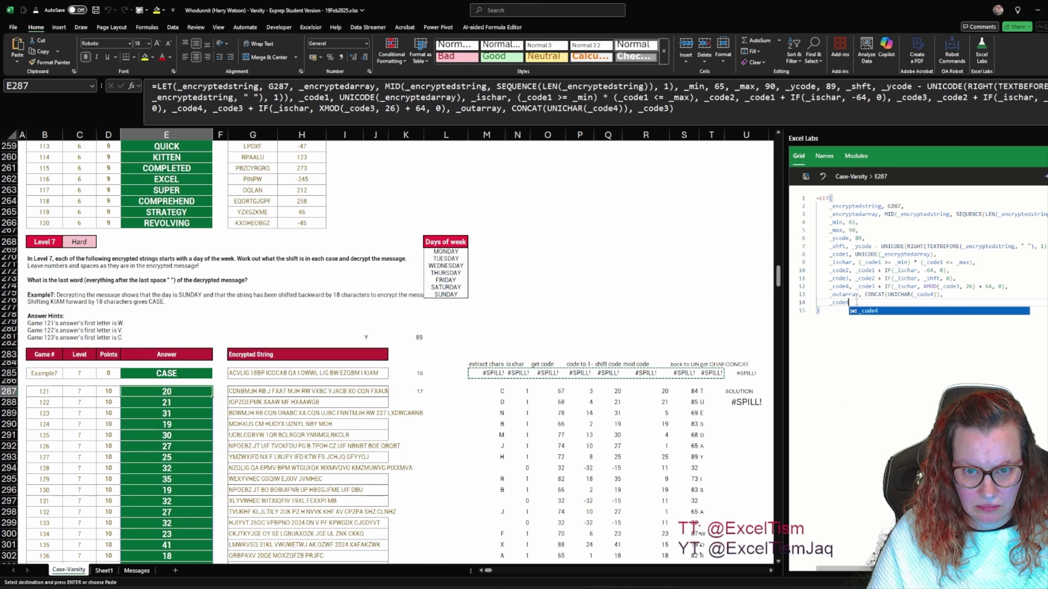
pyautogui.hotkey('ctrl', 's')
pyautogui.press('BackSpace')
pyautogui.write('3')
pyautogui.hotkey('ctrl', 's')
# Correct the XMOD part of _code4 to MOD(_code3 - 1, 26) + 1 + 64 and save the formula.
pyautogui.click(926, 287)
pyautogui.press('BackSpace')
pyautogui.click(958, 287)
pyautogui.write('-1')
pyautogui.click(980, 287)
pyautogui.write('+1')
pyautogui.hotkey('ctrl', 's')
# Output _outarray and then _code4 from the LET formula to check the corrected modulo calculation.
pyautogui.doubleClick(842, 302)
pyautogui.write('_outarray')
pyautogui.hotkey('ctrl', 's')
pyautogui.doubleClick(845, 303)
pyautogui.write('_code4')
pyautogui.hotkey('ctrl', 's')
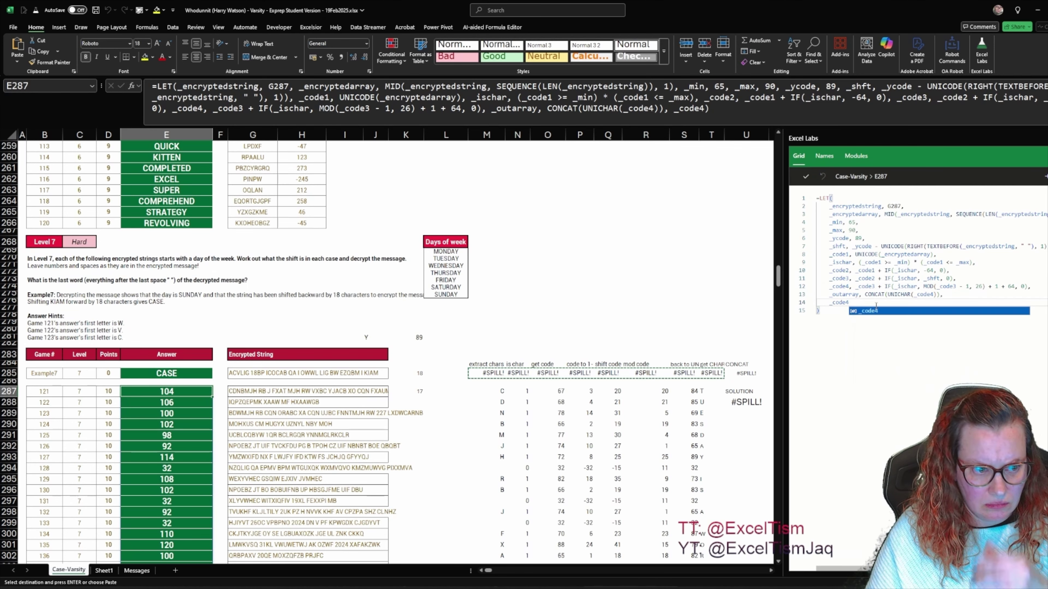
# Remove the + 64 from the _code4 line and output _code3 to examine the shifted codes.
pyautogui.click(1018, 286)
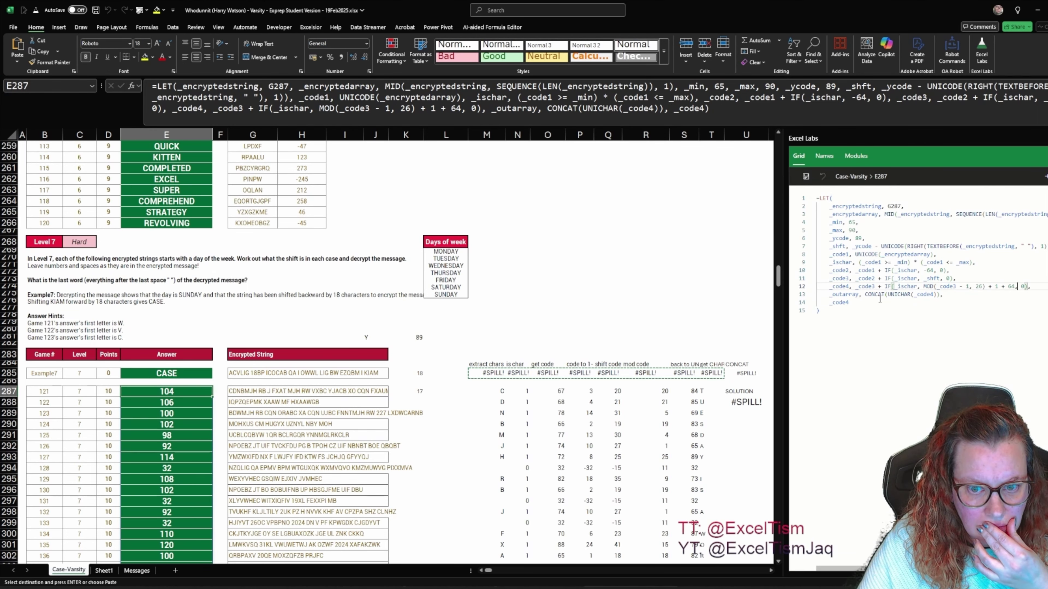
pyautogui.press('BackSpace')
pyautogui.press('BackSpace')
pyautogui.press('BackSpace')
pyautogui.press('BackSpace')
pyautogui.press('BackSpace')
pyautogui.hotkey('ctrl', 's')
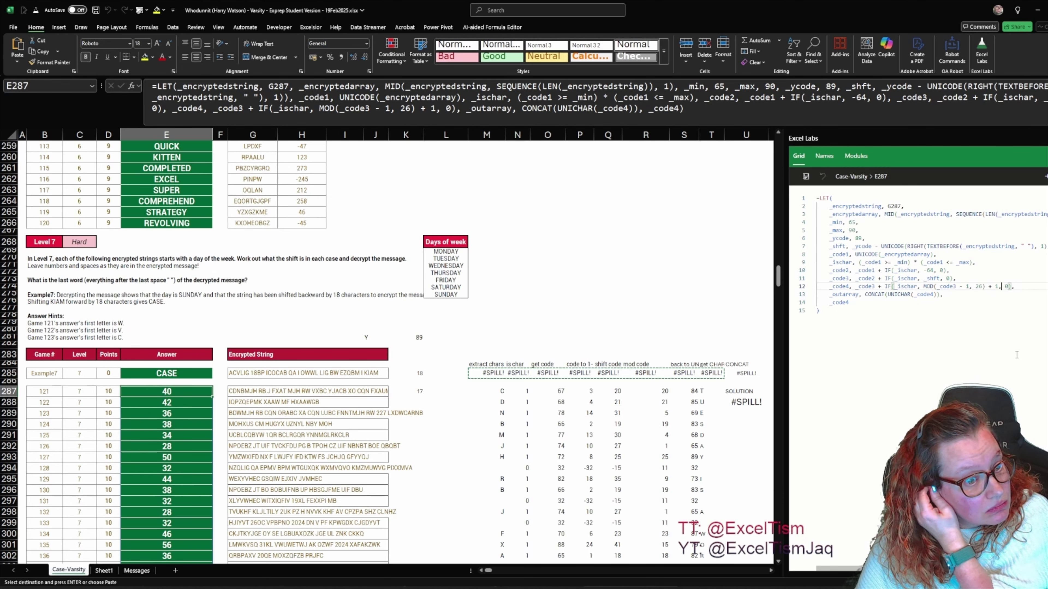
pyautogui.doubleClick(855, 302)
pyautogui.write('_code3')
pyautogui.hotkey('ctrl', 's')
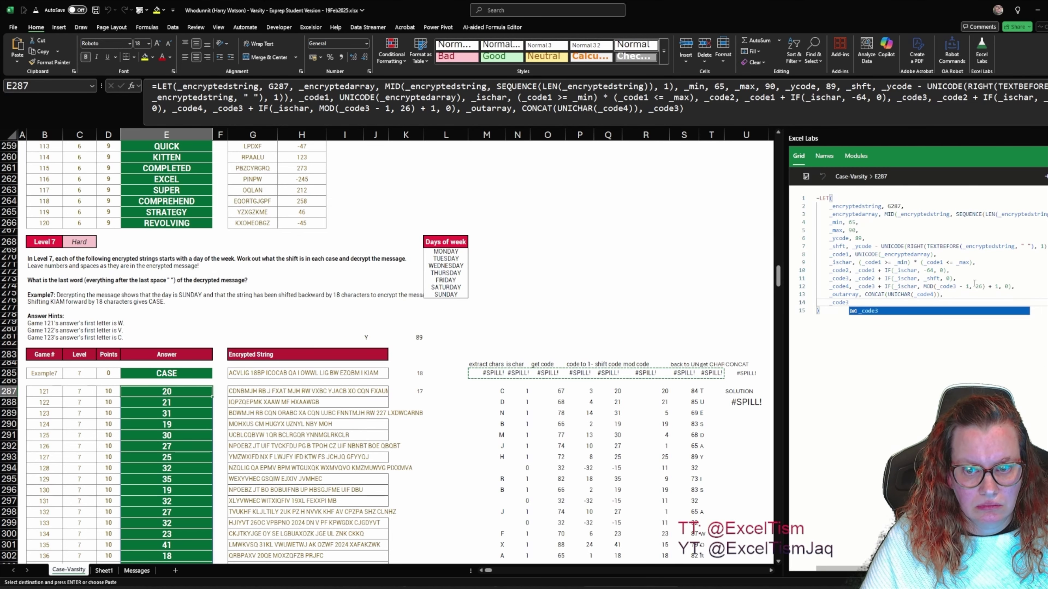
# Rewrite _code4 as IF(_ischar, MOD(_code3 - 1, 26) + 1 + 64, _code3) and save the formula.
pyautogui.click(951, 287)
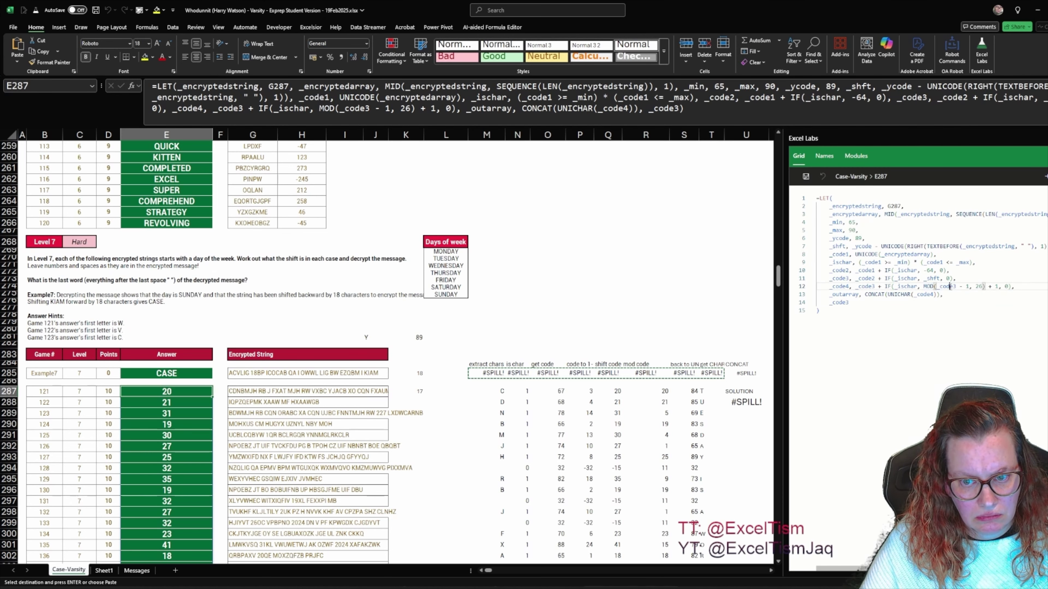
pyautogui.doubleClick(864, 287)
pyautogui.hotkey('ctrl', 'x')
pyautogui.press('Delete')
pyautogui.press('Delete')
pyautogui.press('Delete')
pyautogui.press('End')
pyautogui.press('Left')
pyautogui.press('Left')
pyautogui.press('Left')
pyautogui.hotkey('shift', 'Right')
pyautogui.hotkey('ctrl', 'v')
pyautogui.press('Left')
pyautogui.press('Left')
pyautogui.press('Left')
pyautogui.press('Left')
pyautogui.press('Left')
pyautogui.press('Left')
pyautogui.press('Left')
pyautogui.press('Left')
pyautogui.write('+ 64')
pyautogui.hotkey('ctrl', 's')
# Set the LET formula's output to _outarray and save it to E287.
pyautogui.doubleClick(840, 303)
pyautogui.write('_out')
pyautogui.press('Tab')
pyautogui.hotkey('ctrl', 's')
# Define _out as TEXTAFTER(_outarray," ",-1), return _out as the final result and save the formula.
pyautogui.press('BackSpace')
pyautogui.press('BackSpace')
pyautogui.press('BackSpace')
pyautogui.press('BackSpace')
pyautogui.press('BackSpace')
pyautogui.write(', TEXTAFTER(_outarray," ",-1),')
pyautogui.press('Return')
pyautogui.write('_out')
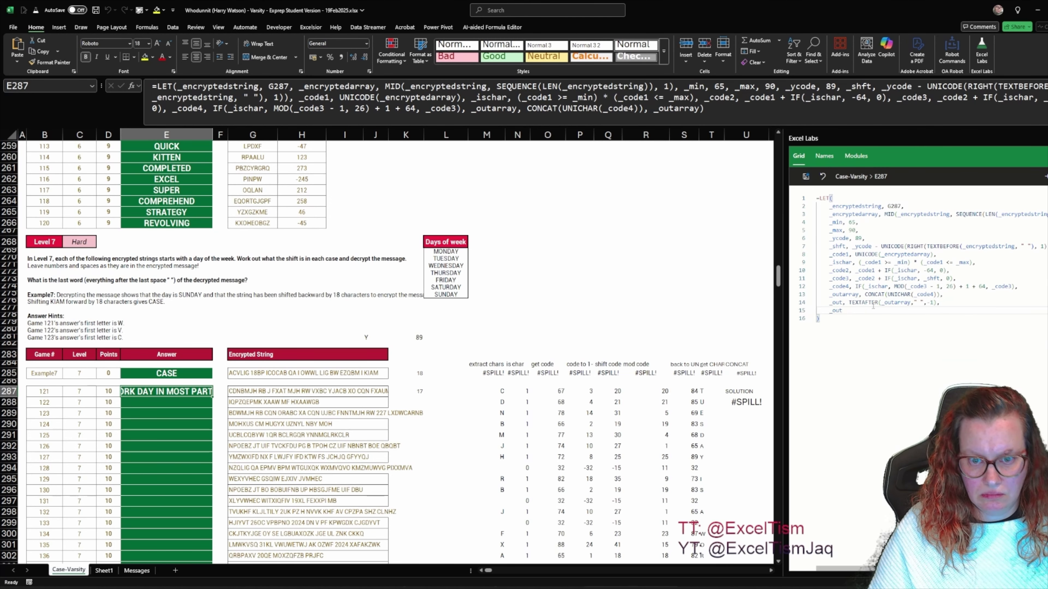
pyautogui.hotkey('ctrl', 's')
# Clear the copied helper formulas from row 287, columns M to T.
pyautogui.moveTo(501, 392); pyautogui.dragTo(710, 391)
pyautogui.press('Delete')
# Fill the formula in E287 down the Level 7 answer column for the remaining encrypted strings.
pyautogui.click(180, 392)
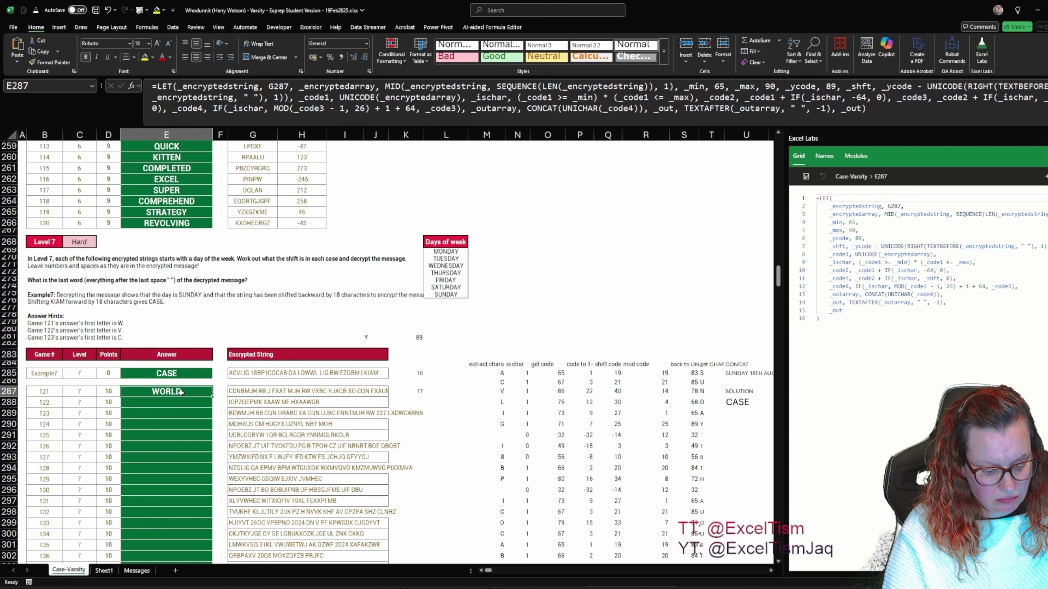
pyautogui.doubleClick(212, 397)
pyautogui.scroll(-4, 174, 397)
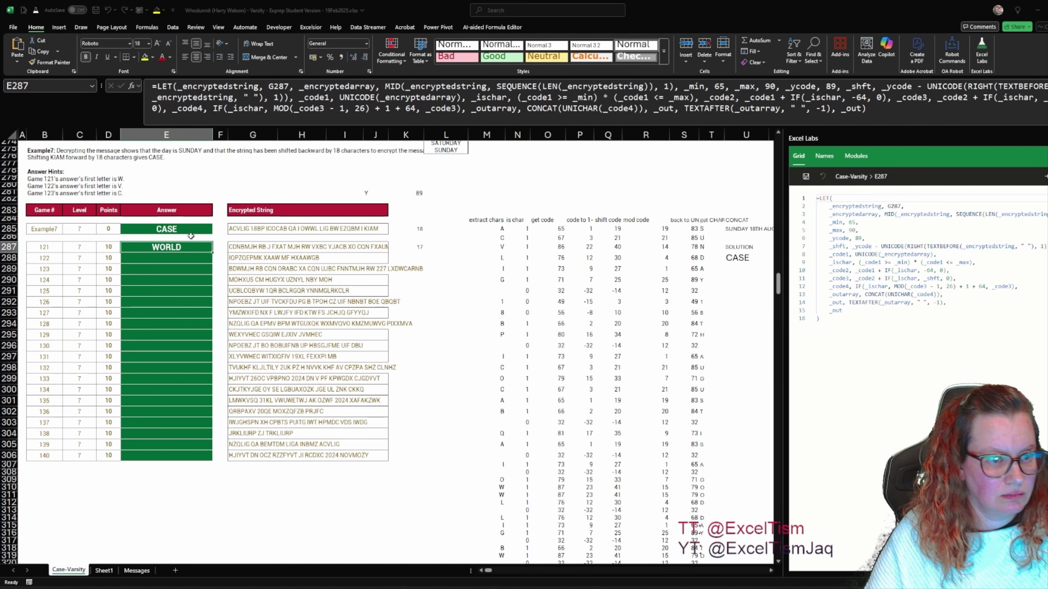
# Answer Bonus 1 in E25 with the maximum of the Level 3 shifts, =MAX(H131:H150), excluding the example.
pyautogui.hotkey('ctrl', 'Up')
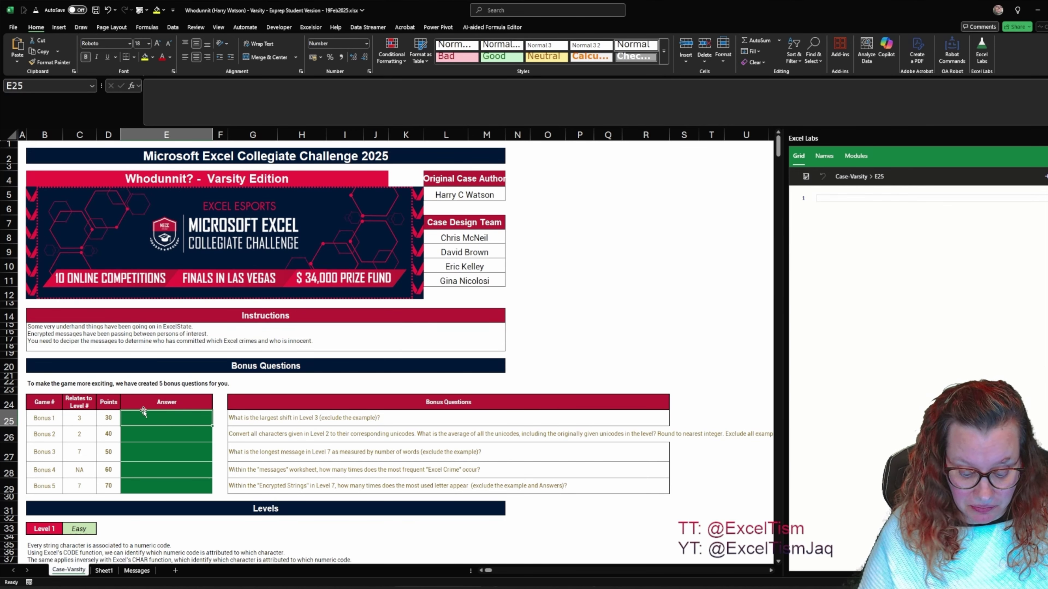
pyautogui.write('=max(')
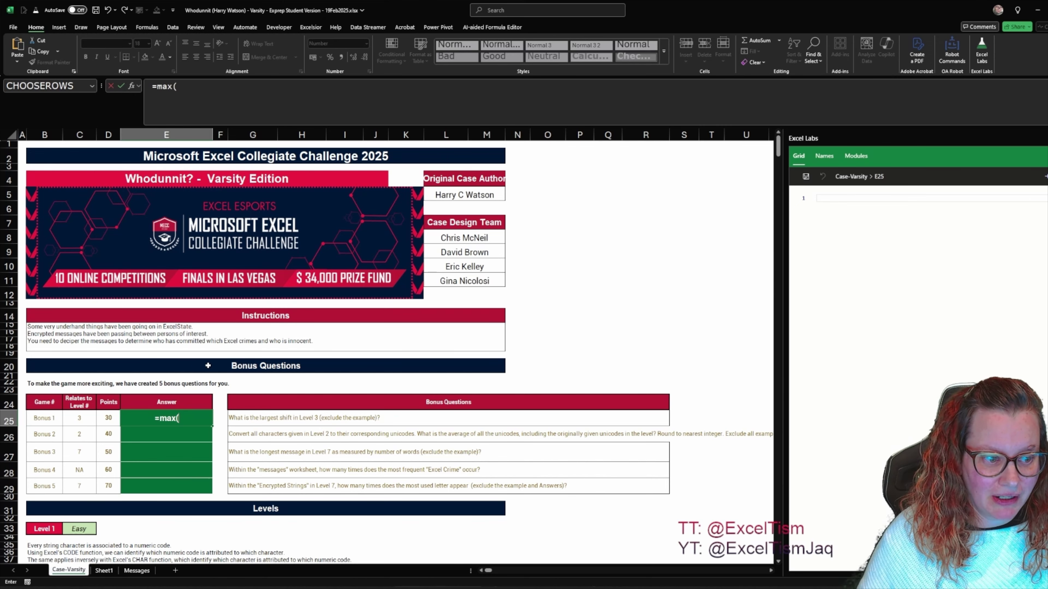
pyautogui.scroll(-20, 326, 441)
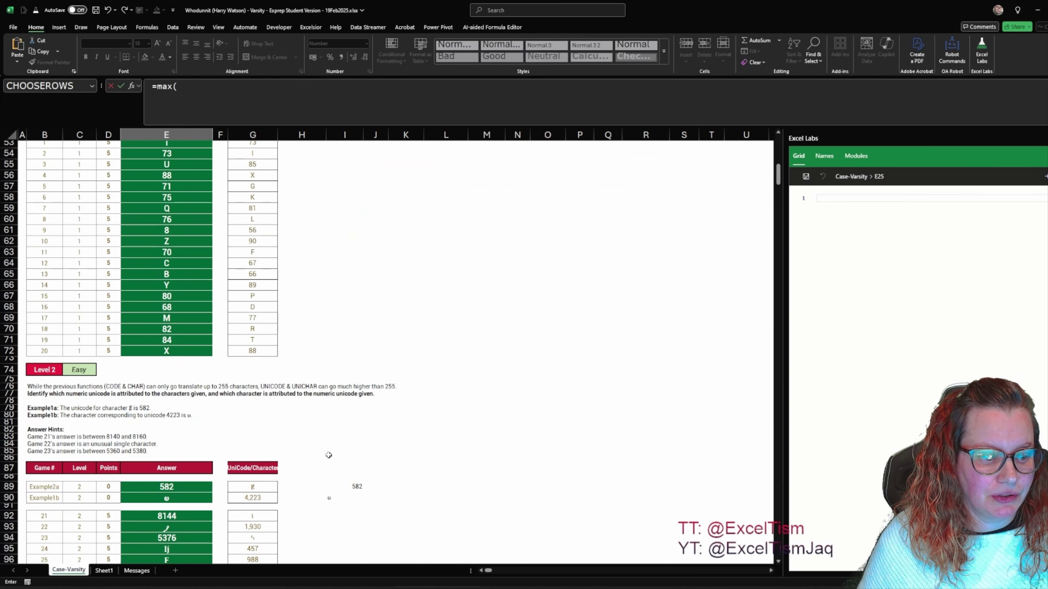
pyautogui.scroll(-12, 333, 371)
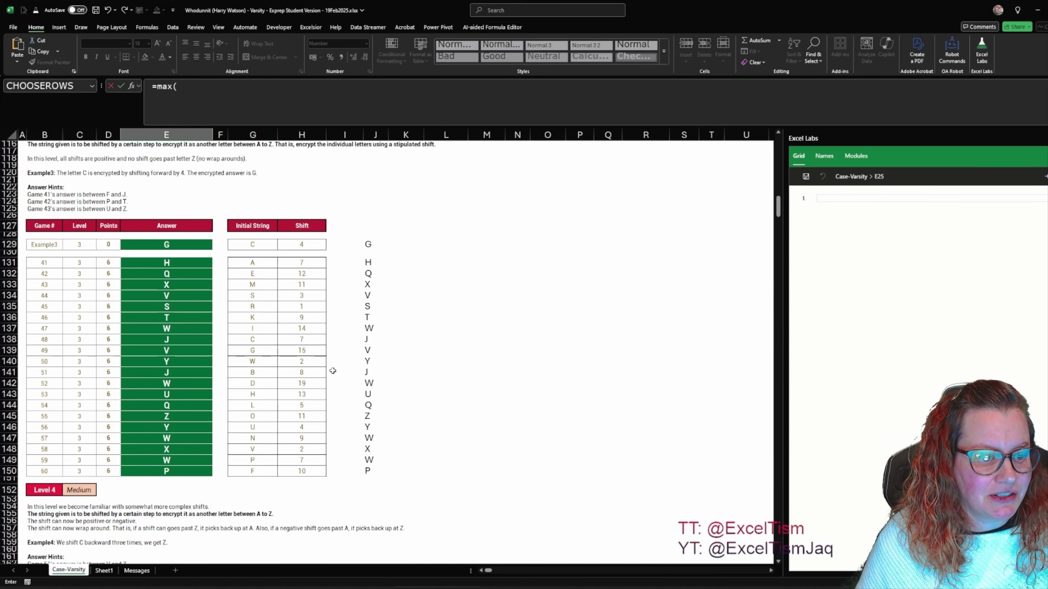
pyautogui.moveTo(301, 263); pyautogui.dragTo(299, 471)
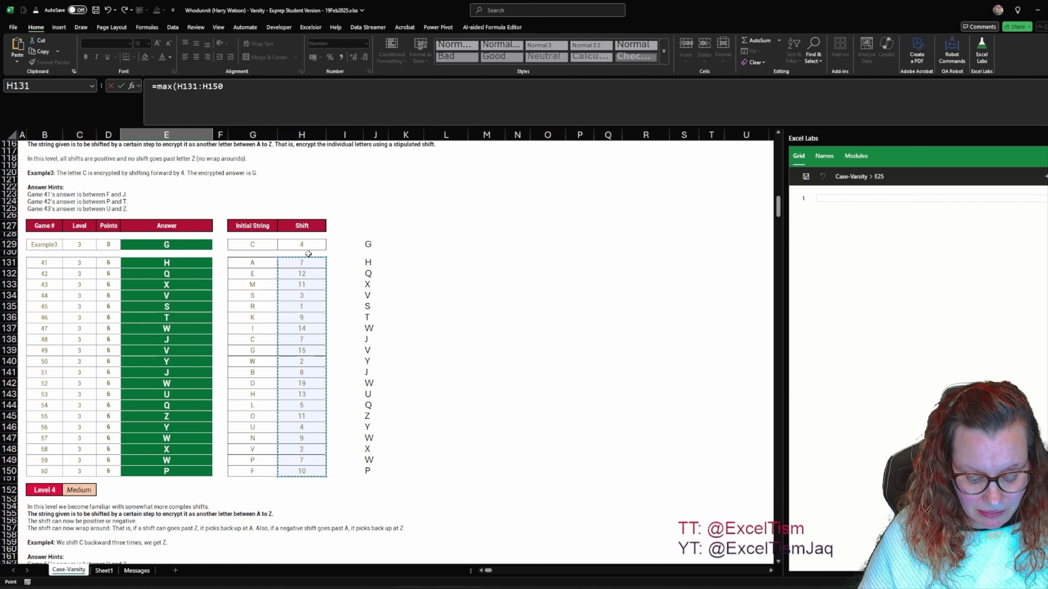
pyautogui.hotkey('ctrl', 'Return')
# Read the full Bonus 2 question in G26 and examine the given Level 2 unicodes and characters in G92:G111.
pyautogui.scroll(3, 335, 281)
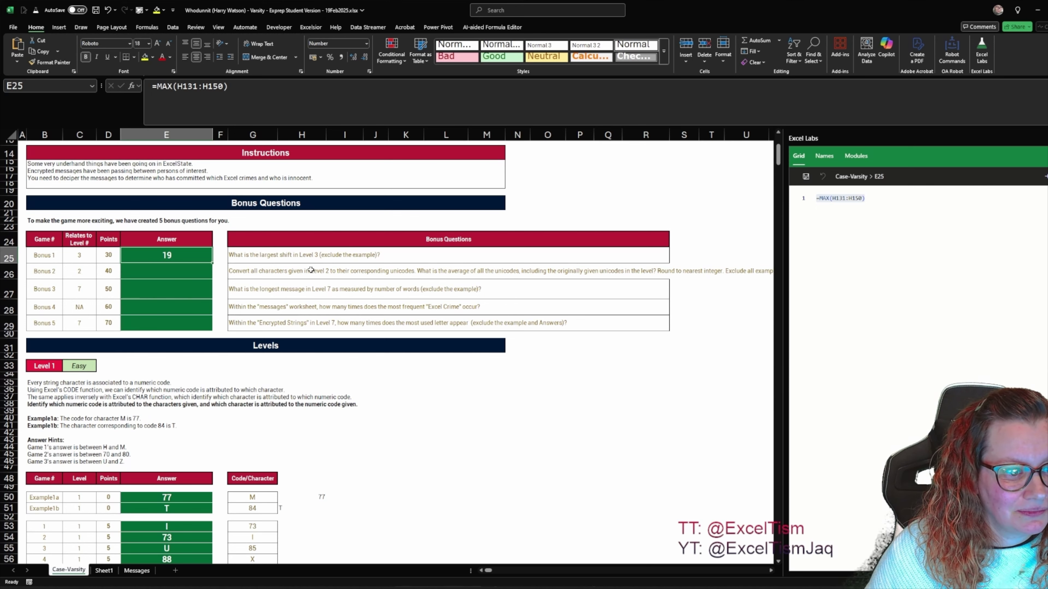
pyautogui.click(271, 273)
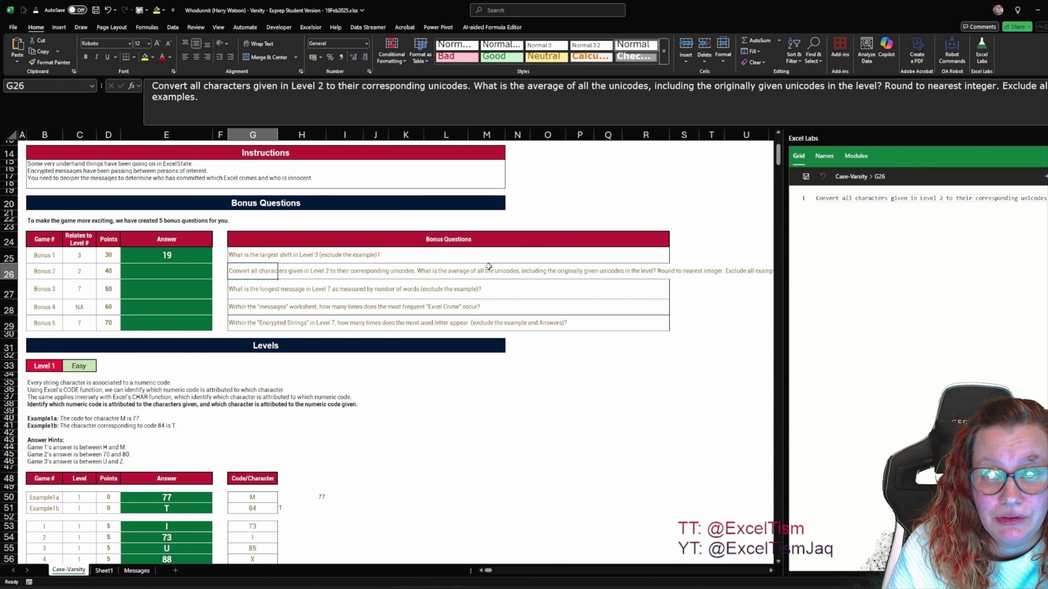
pyautogui.scroll(-10, 452, 337)
pyautogui.scroll(-10, 451, 337)
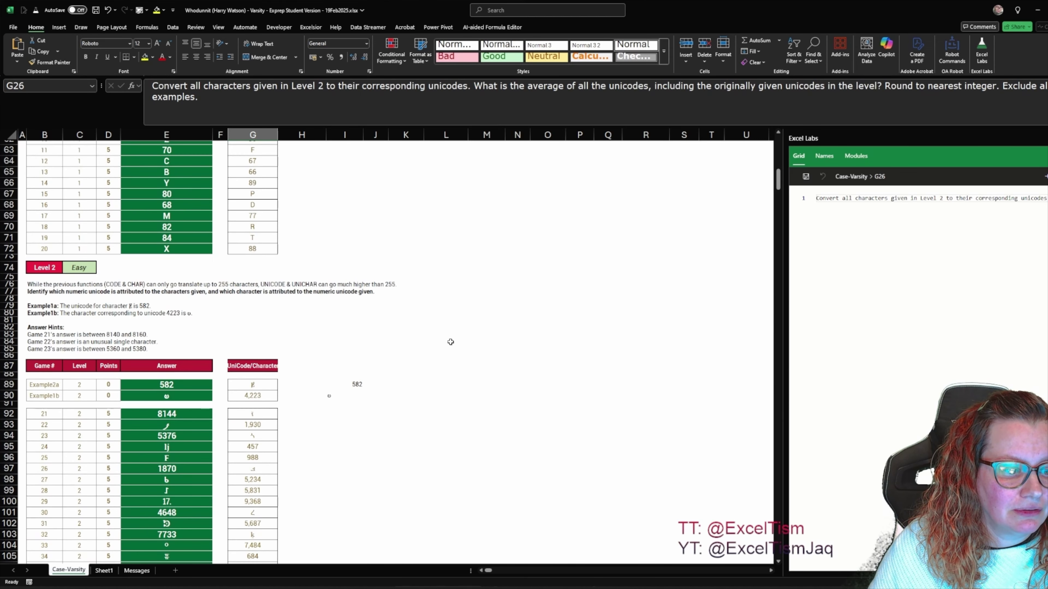
pyautogui.scroll(-1, 383, 371)
pyautogui.moveTo(252, 262); pyautogui.dragTo(260, 471)
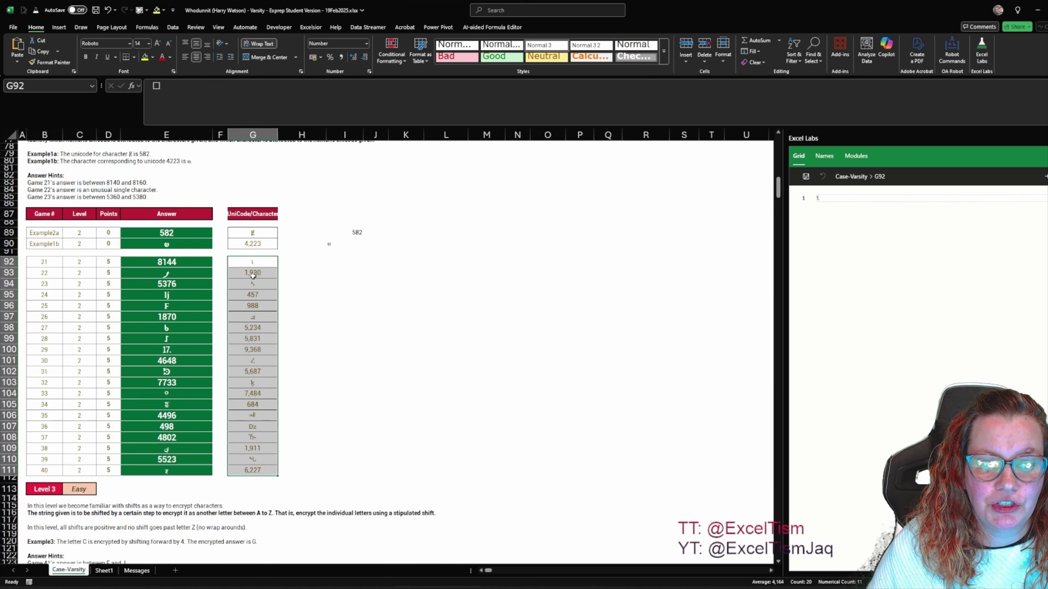
pyautogui.click(253, 274)
# Begin a helper formula in I92 with =IF(ISNUMBER(G92),G92 so that unicodes already given are kept as numbers.
pyautogui.click(362, 259)
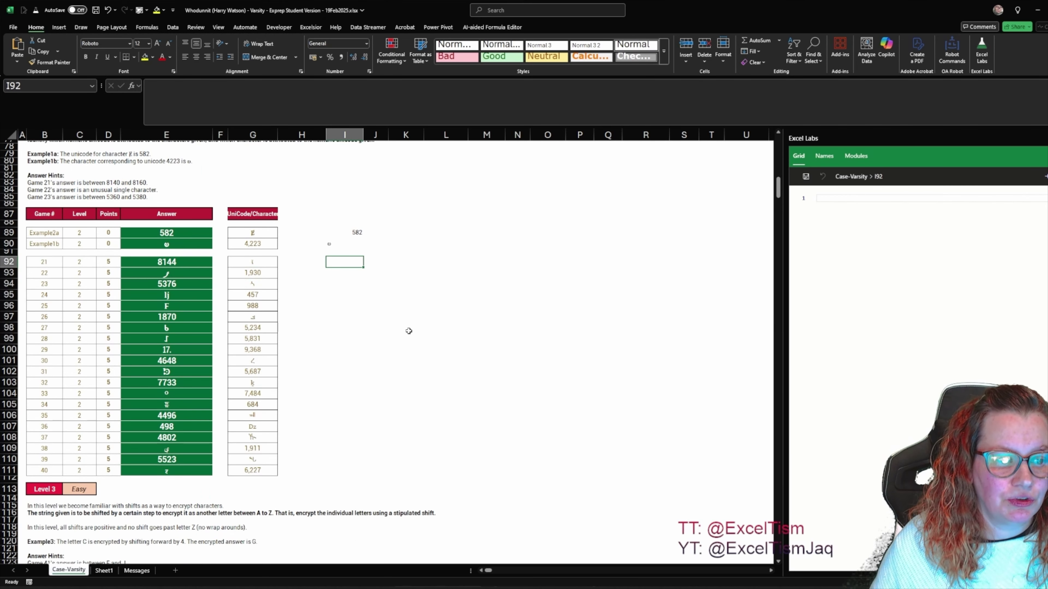
pyautogui.write('=uni')
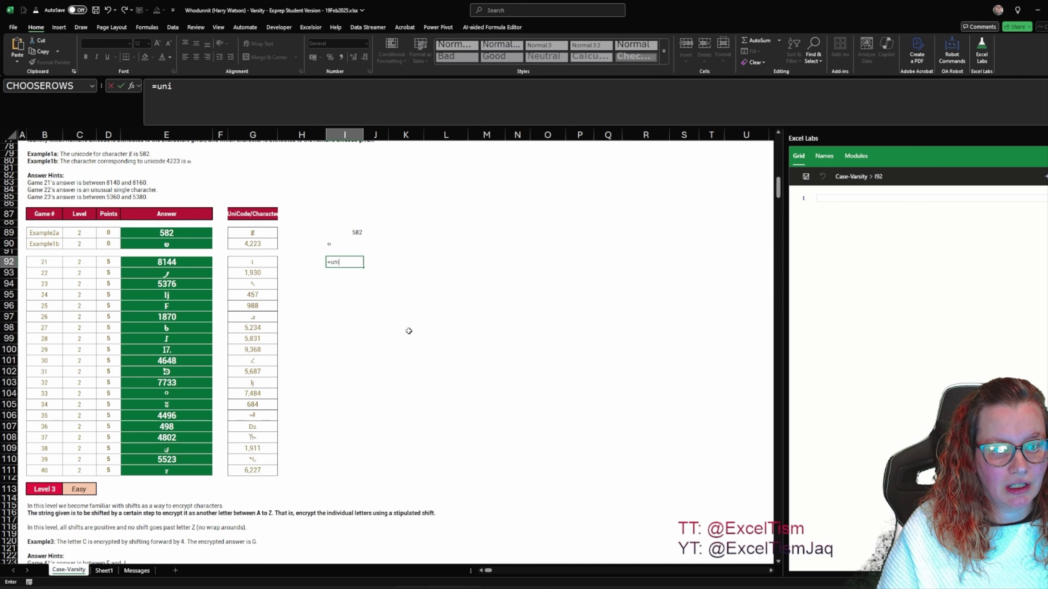
pyautogui.write('cd')
pyautogui.press('BackSpace')
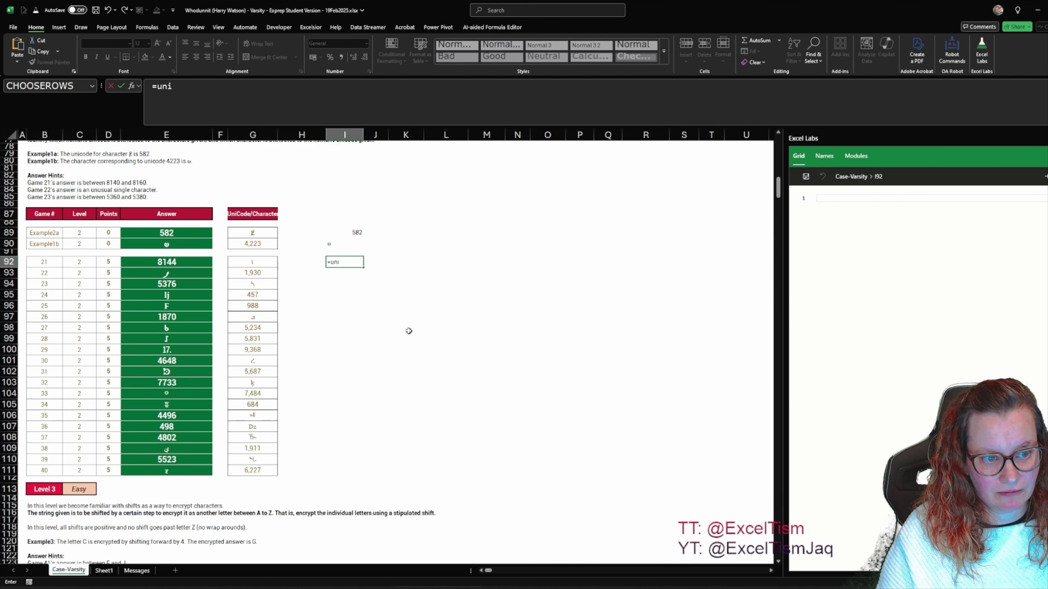
pyautogui.write('snumber(')
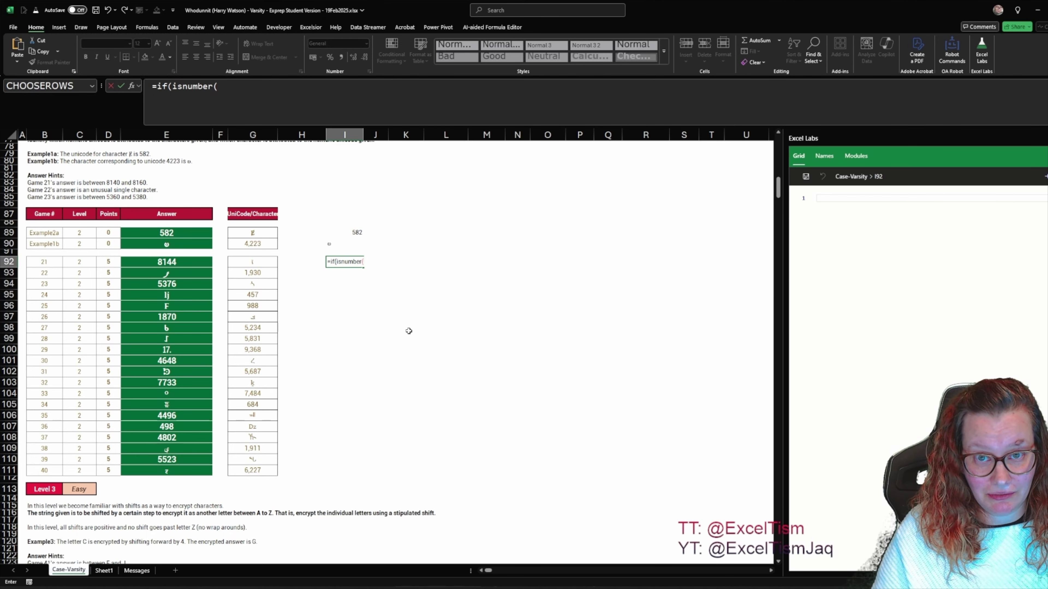
pyautogui.press('Left')
pyautogui.press('Left')
pyautogui.write(')')
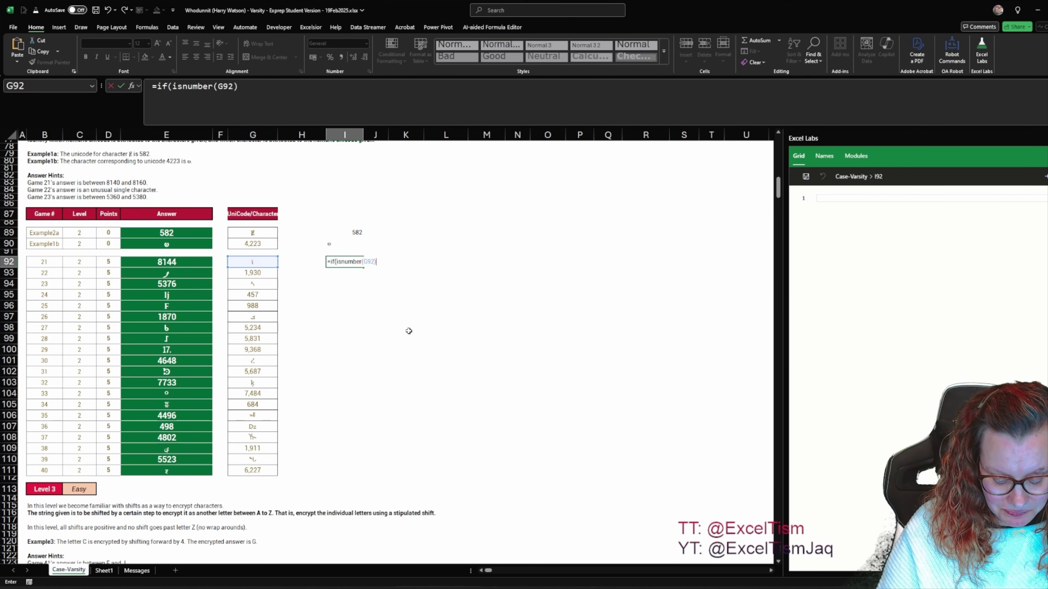
pyautogui.write(',')
pyautogui.press('Left')
pyautogui.press('Left')
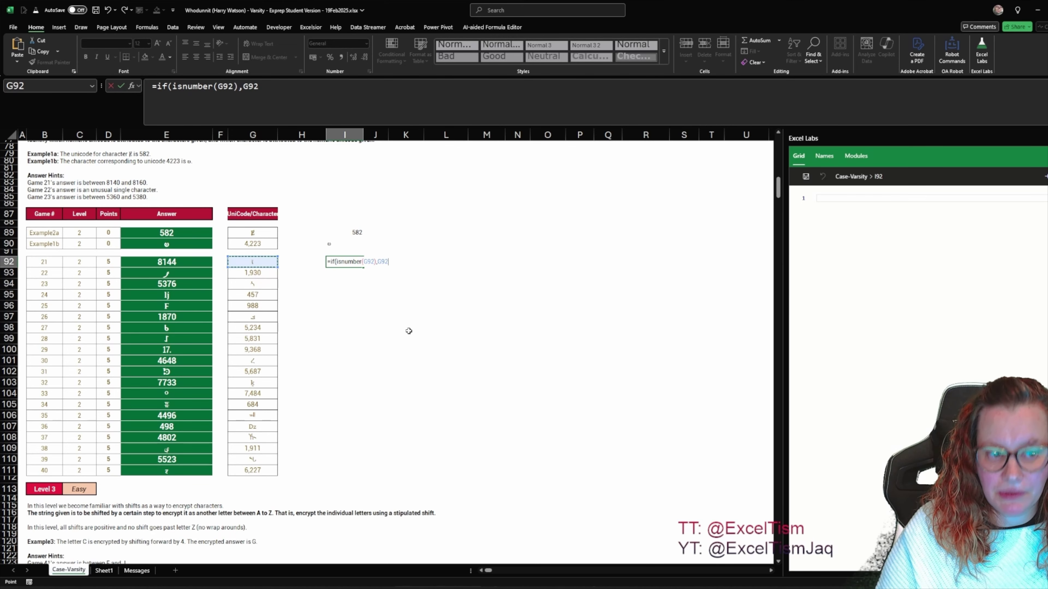
# Complete the I92 formula with UNICODE(G92) for characters and fill it down to I111.
pyautogui.write(',unicode')
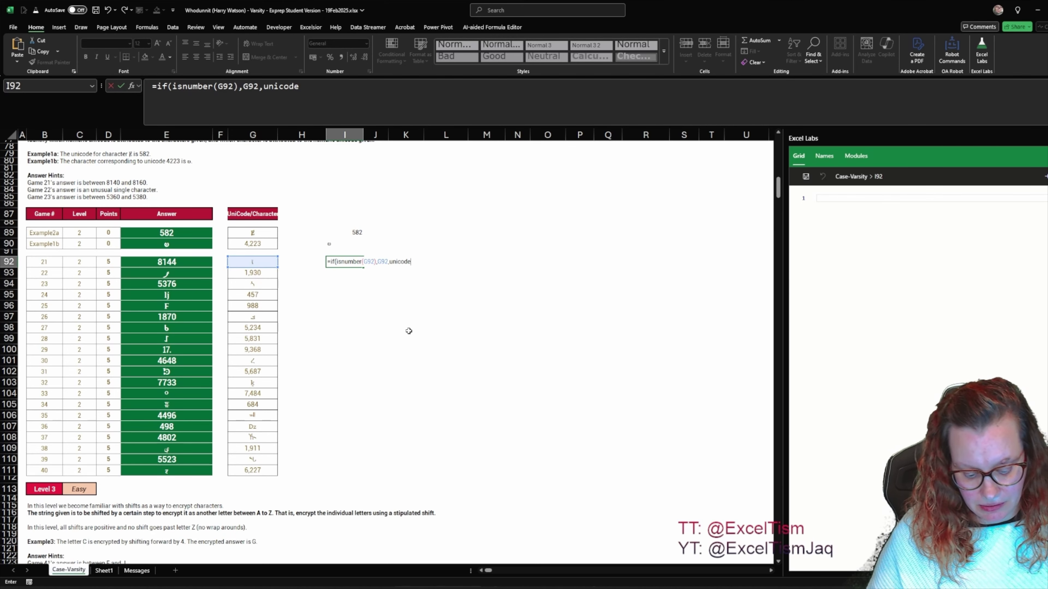
pyautogui.write('(')
pyautogui.press('Left')
pyautogui.press('Left')
pyautogui.write(')')
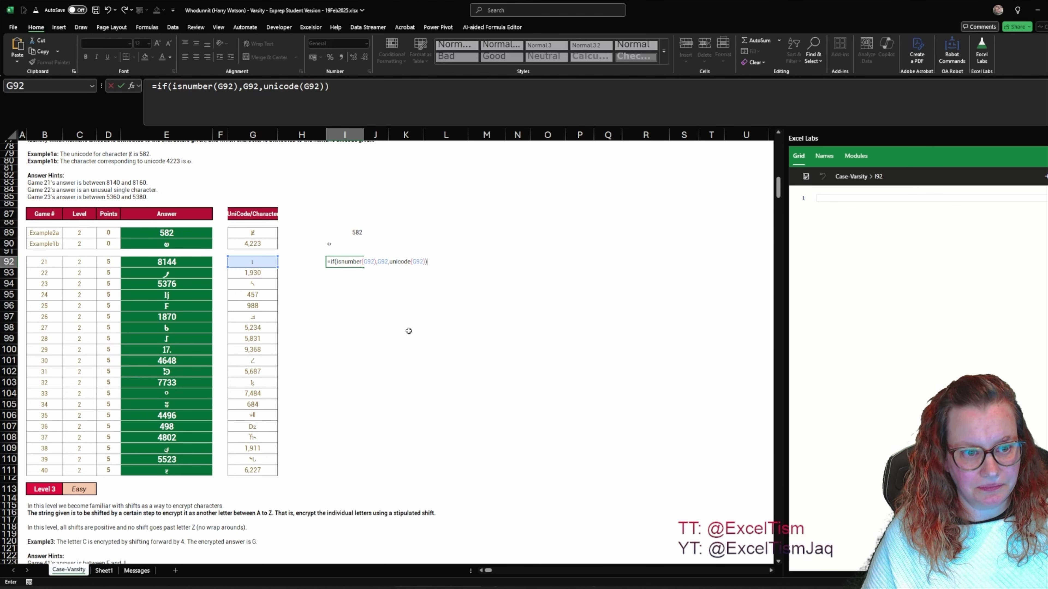
pyautogui.hotkey('ctrl', 'Return')
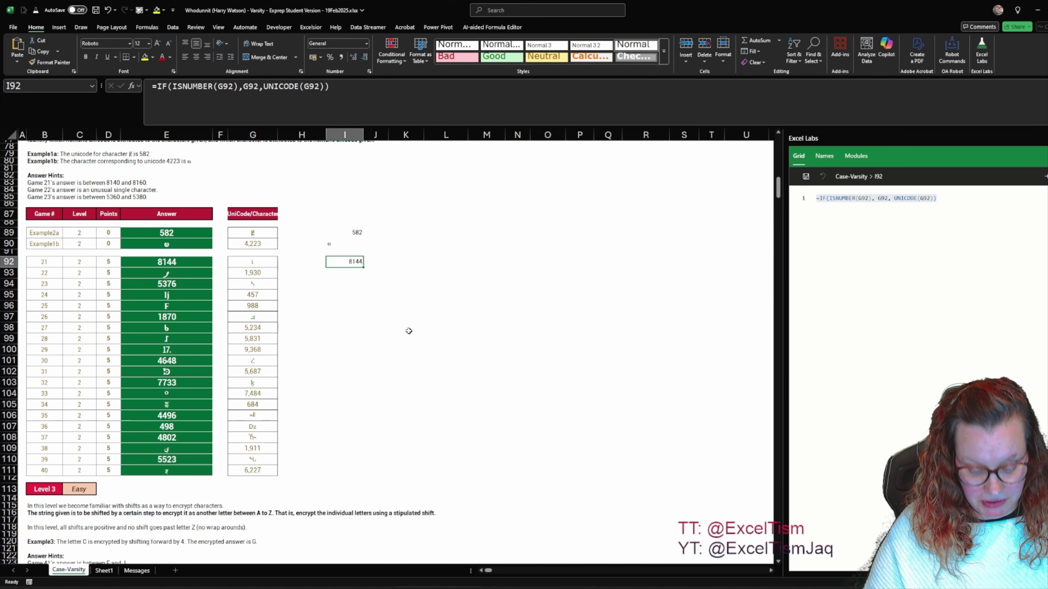
pyautogui.click(409, 332)
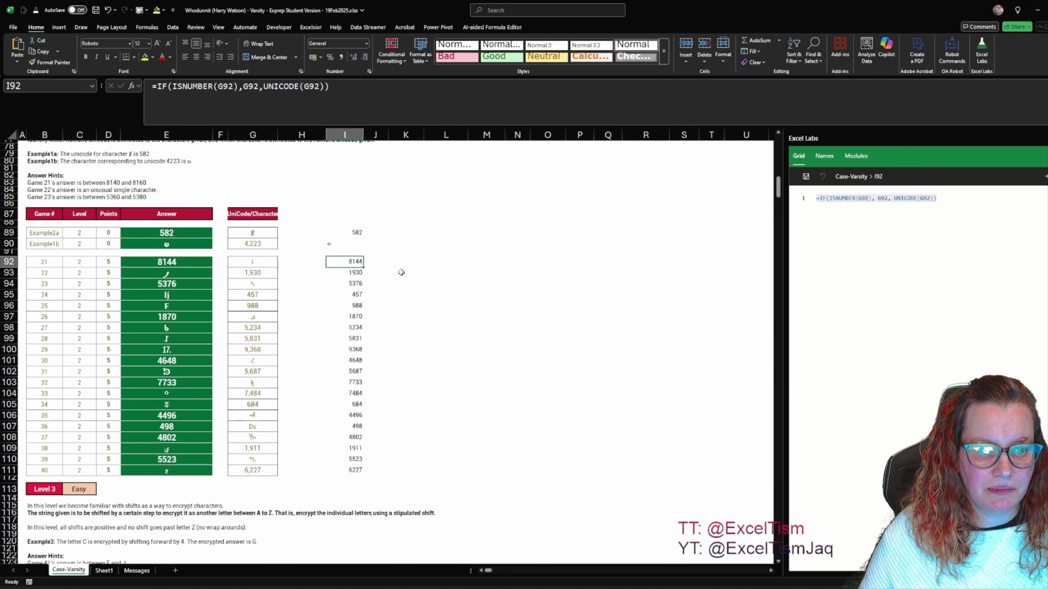
# Average the converted Level 2 unicodes in I112 with =AVERAGE(I92:I111).
pyautogui.click(353, 479)
pyautogui.write('=a')
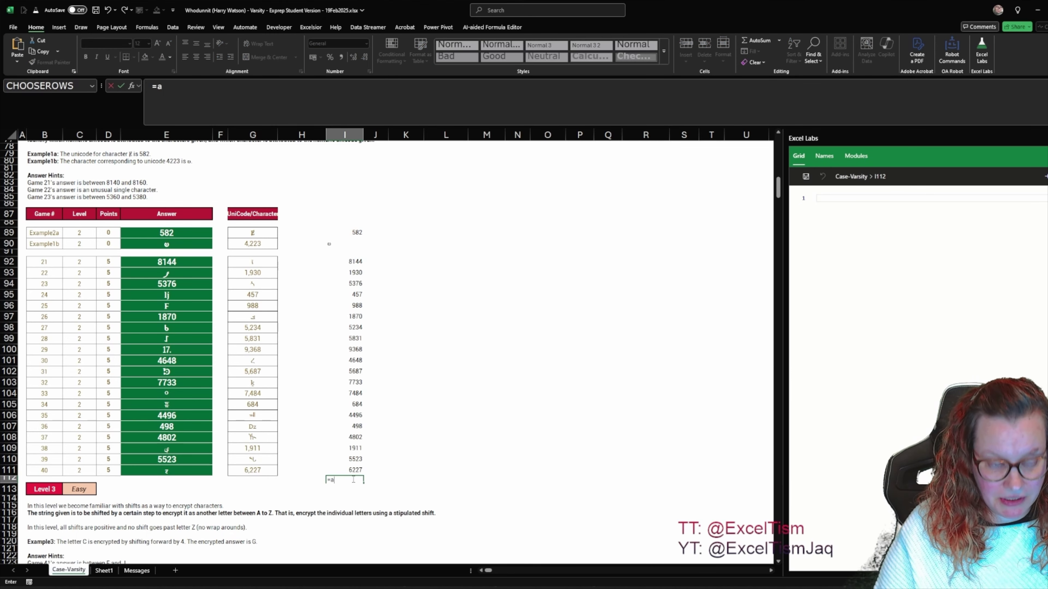
pyautogui.write('ver')
pyautogui.press('Tab')
pyautogui.press('Up')
pyautogui.hotkey('ctrl', 'shift', 'Up')
pyautogui.hotkey('ctrl', 'Return')
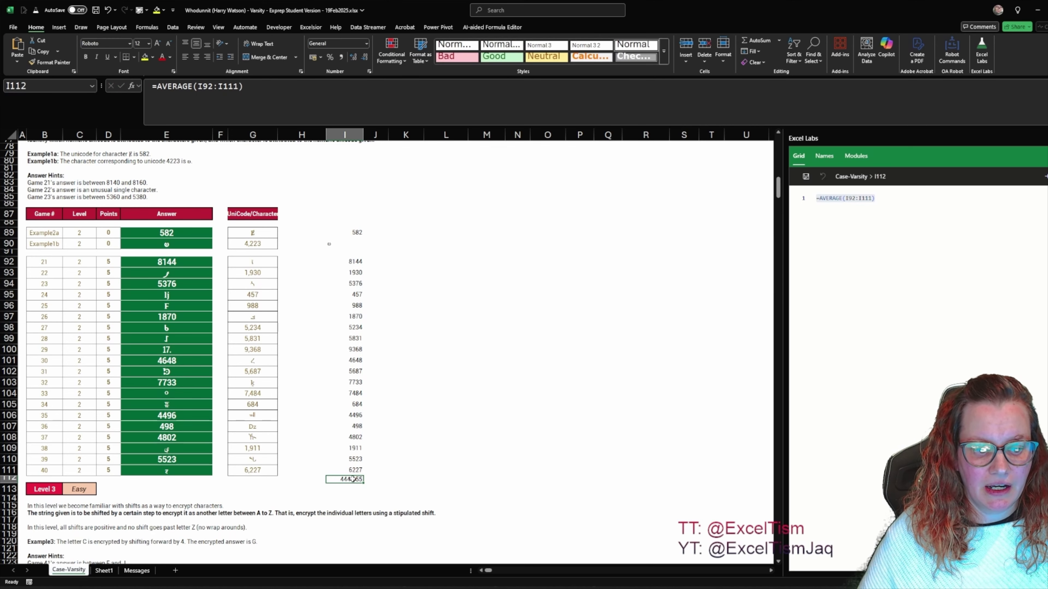
pyautogui.press('F2')
pyautogui.press('Escape')
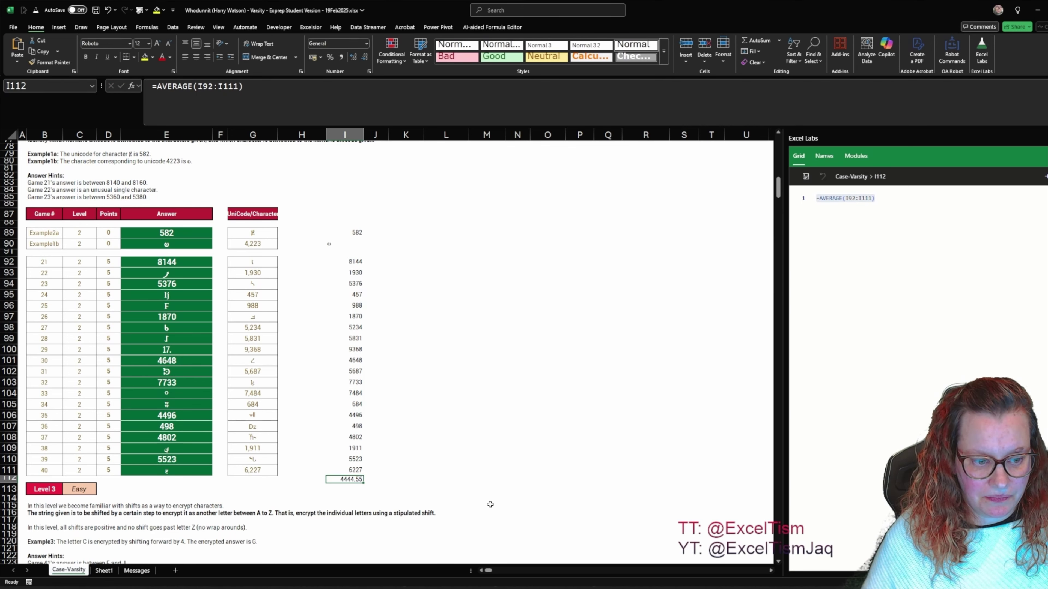
# Wrap the average in I112 in ROUND with 0 decimals: =ROUND(AVERAGE(I92:I111),0).
pyautogui.keyDown('ctrl'); pyautogui.scroll(5, 490, 504); pyautogui.keyUp('ctrl')
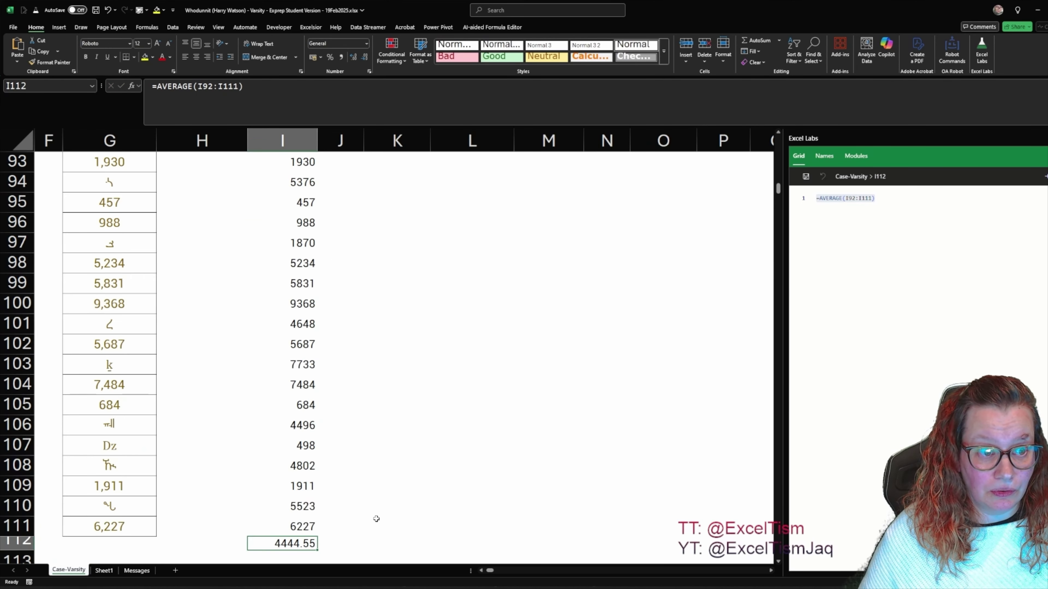
pyautogui.doubleClick(304, 550)
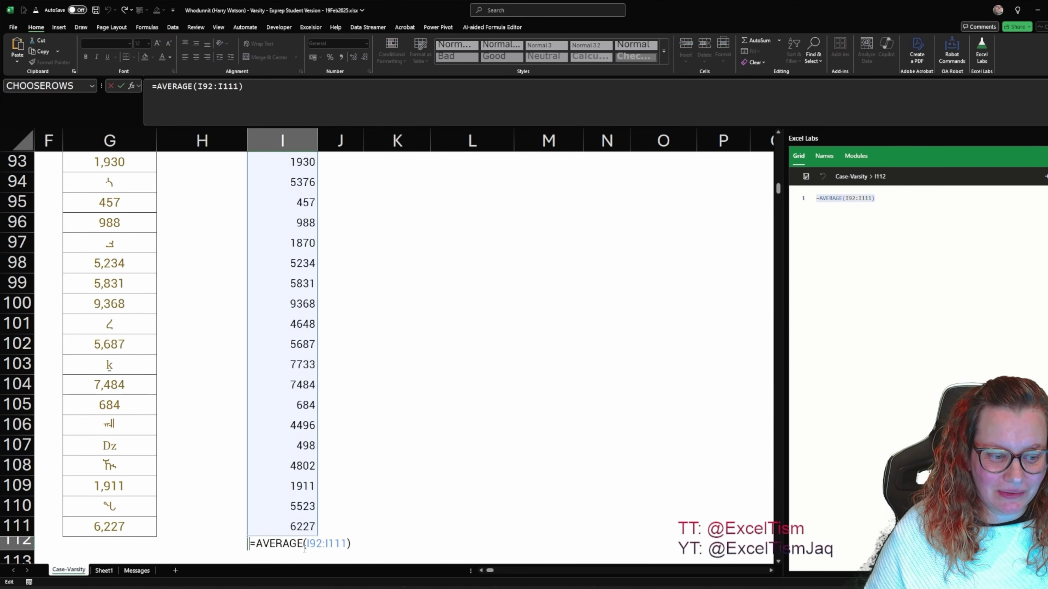
pyautogui.write('round(')
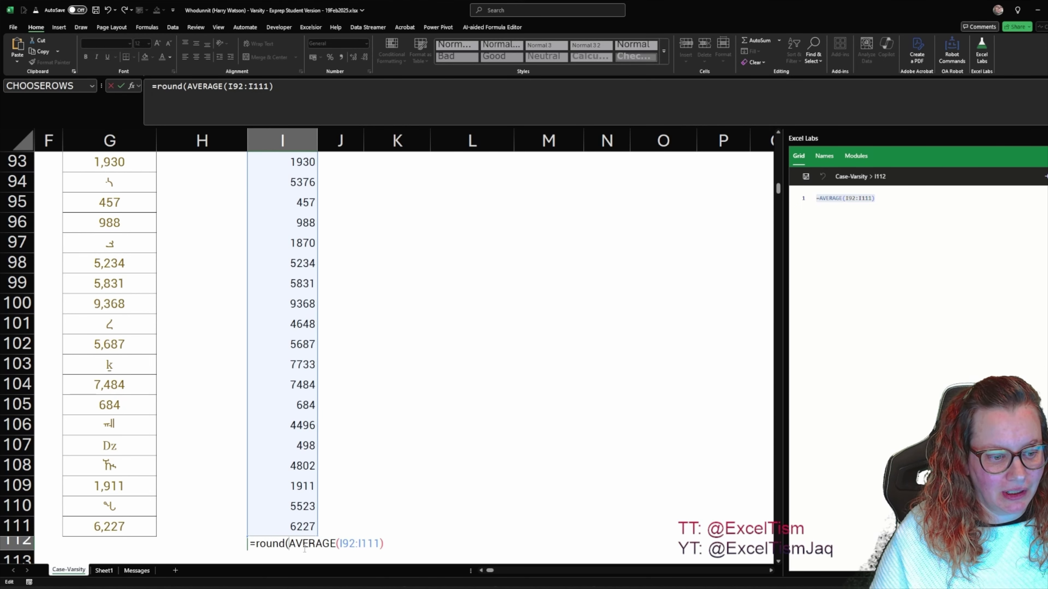
pyautogui.write(',0')
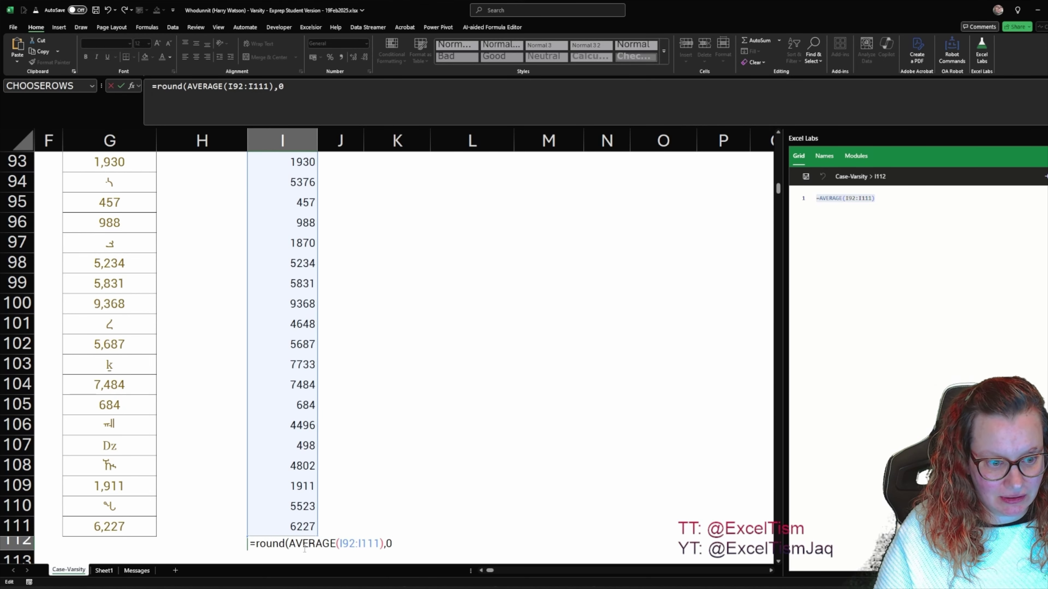
pyautogui.hotkey('ctrl', 'Return')
# Copy the rounded average formula text from I112 and enter it as the Bonus 2 answer in E26.
pyautogui.press('F2')
pyautogui.hotkey('ctrl', 'a')
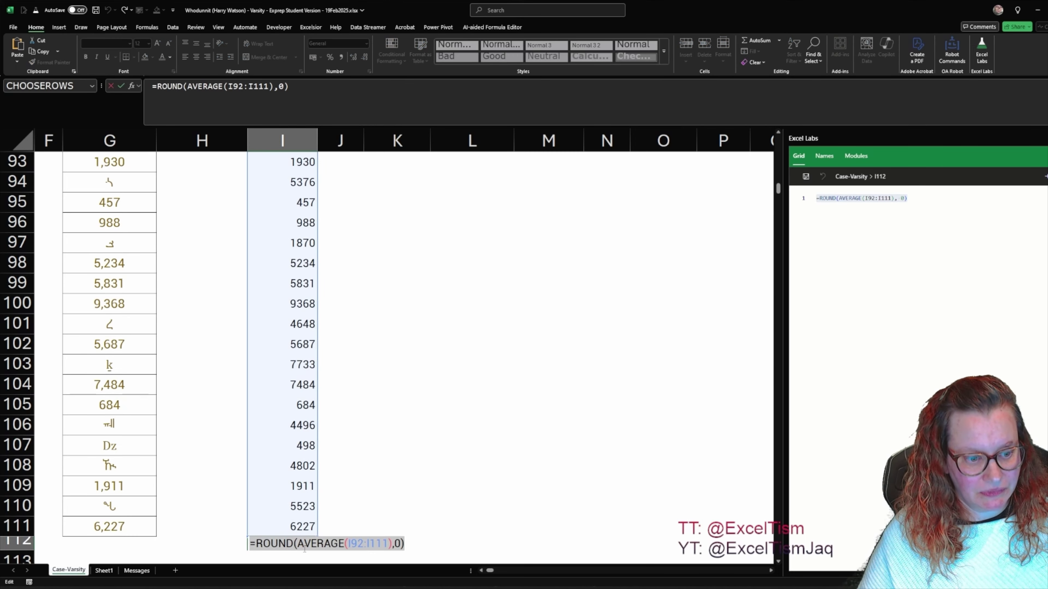
pyautogui.press('Escape')
pyautogui.hotkey('ctrl', 'Home')
pyautogui.scroll(-5, 250, 403)
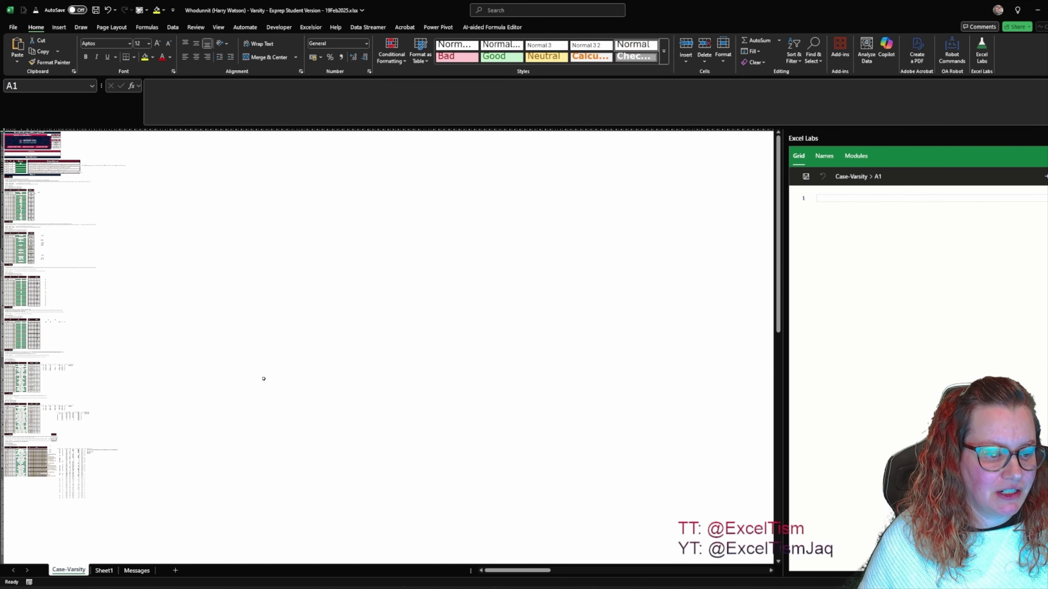
pyautogui.scroll(6, 243, 348)
pyautogui.scroll(-2, 310, 369)
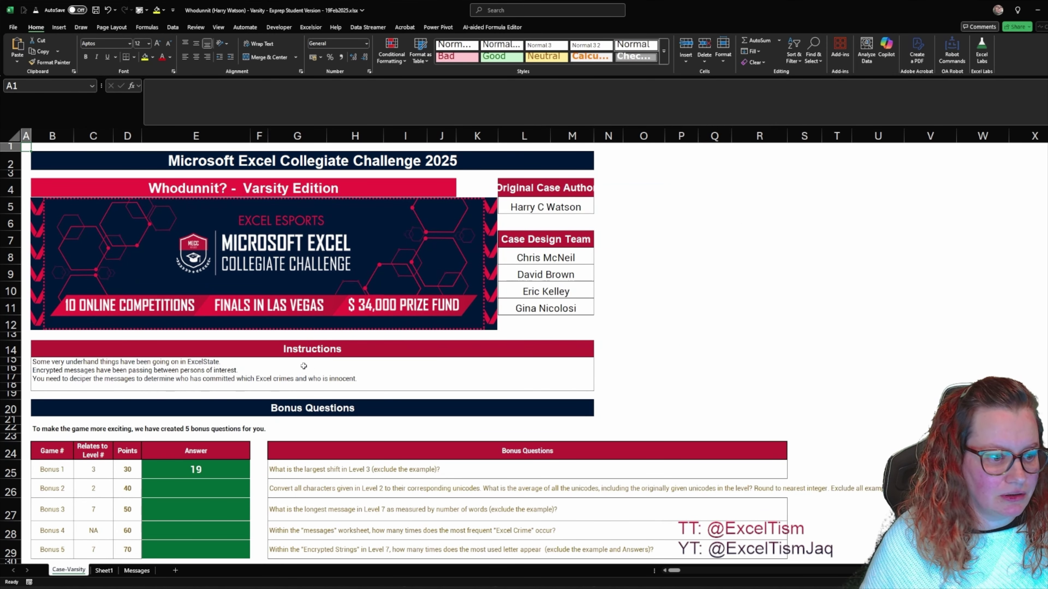
pyautogui.click(208, 487)
pyautogui.doubleClick(208, 487)
pyautogui.press('Escape')
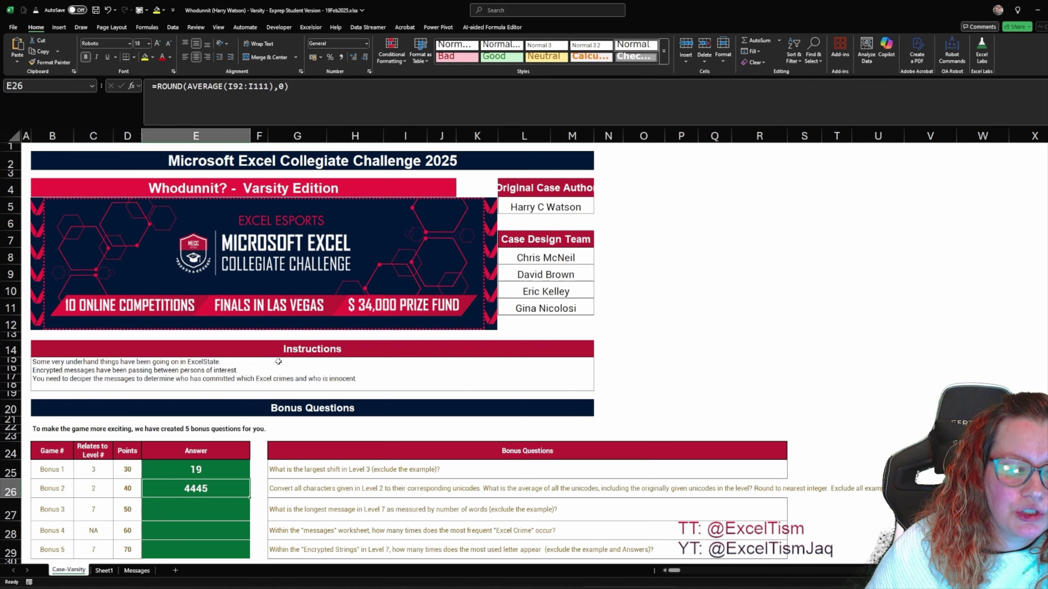
# Copy the Level 7 encrypted strings in G287:G306, leaving out the example.
pyautogui.scroll(-1, 327, 488)
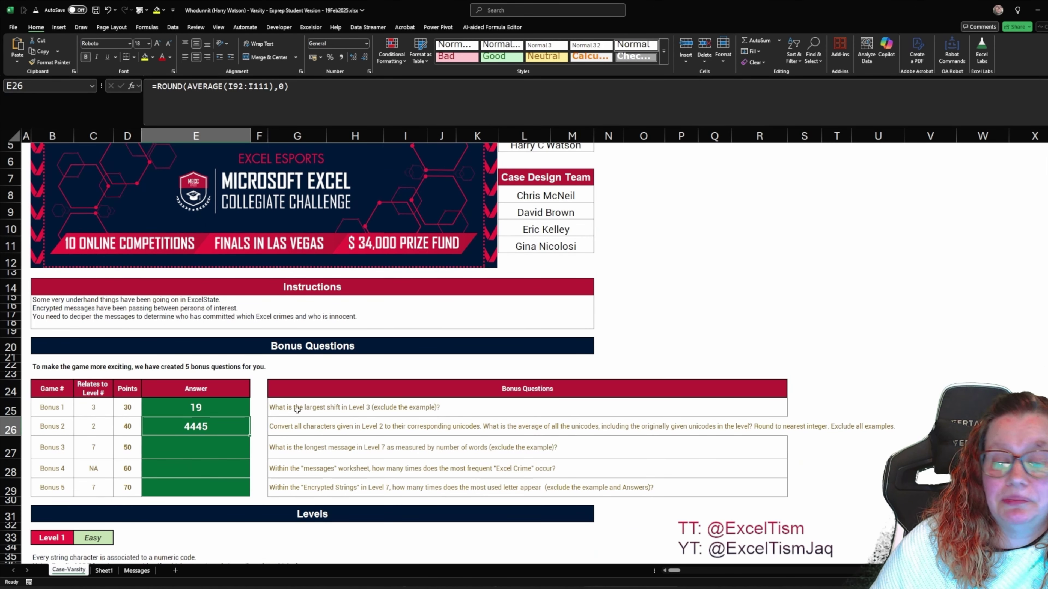
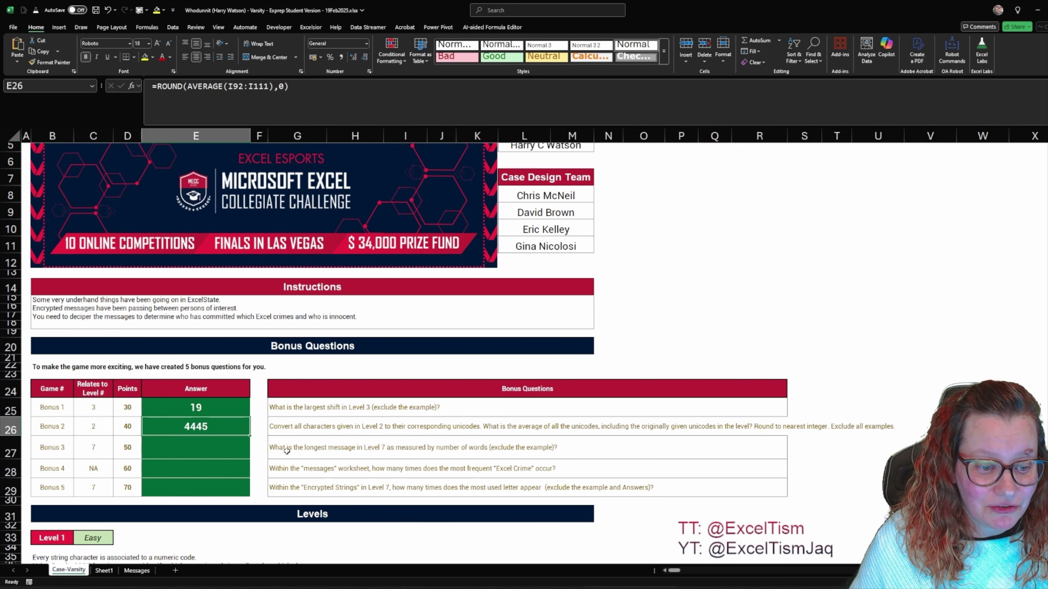
pyautogui.scroll(-20, 287, 450)
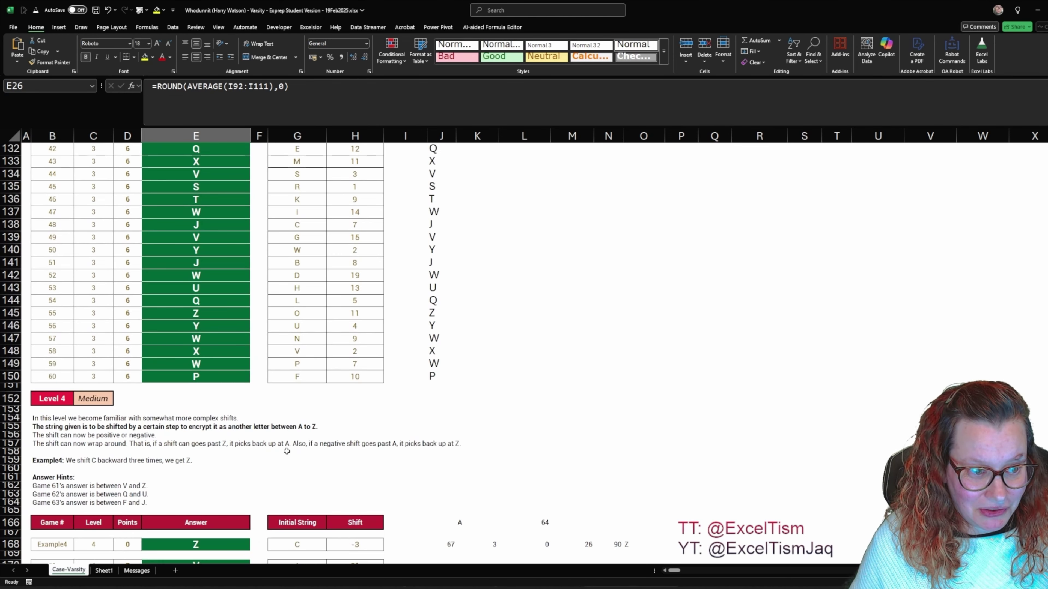
pyautogui.scroll(-20, 287, 451)
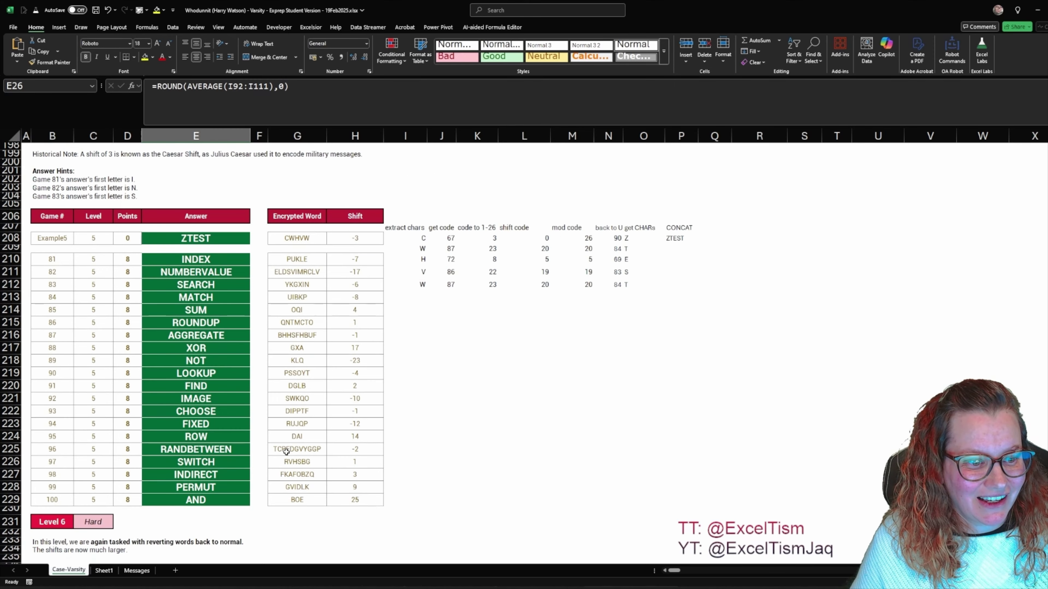
pyautogui.scroll(-12, 446, 390)
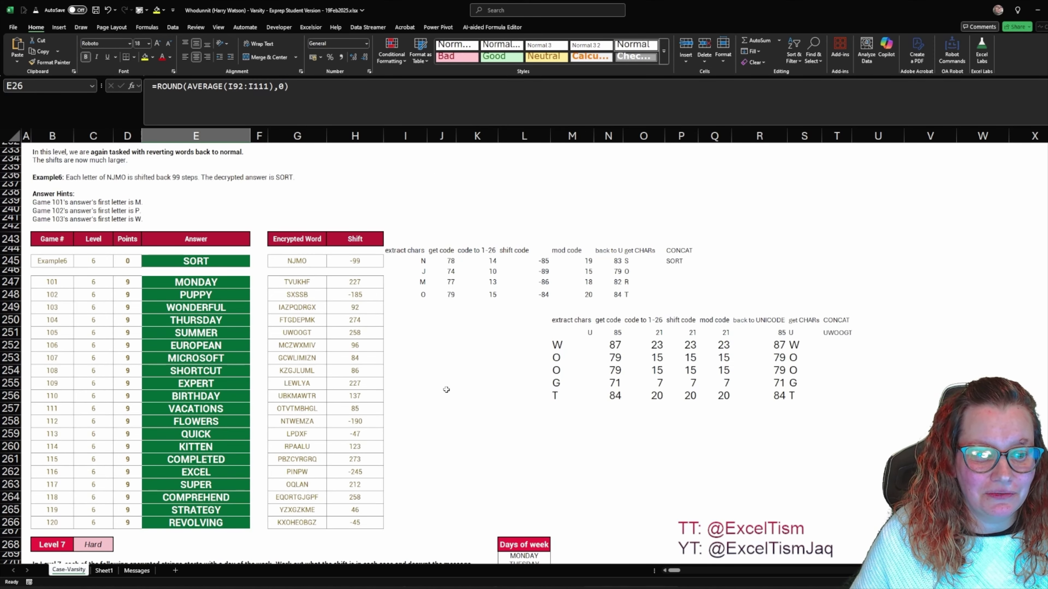
pyautogui.scroll(-14, 446, 396)
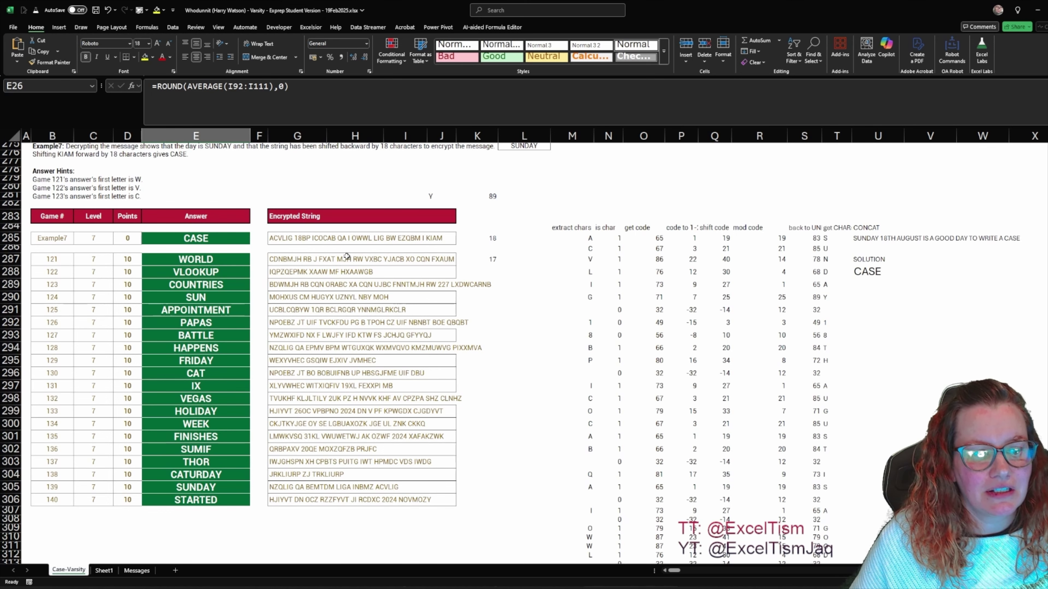
pyautogui.moveTo(350, 256); pyautogui.dragTo(357, 503)
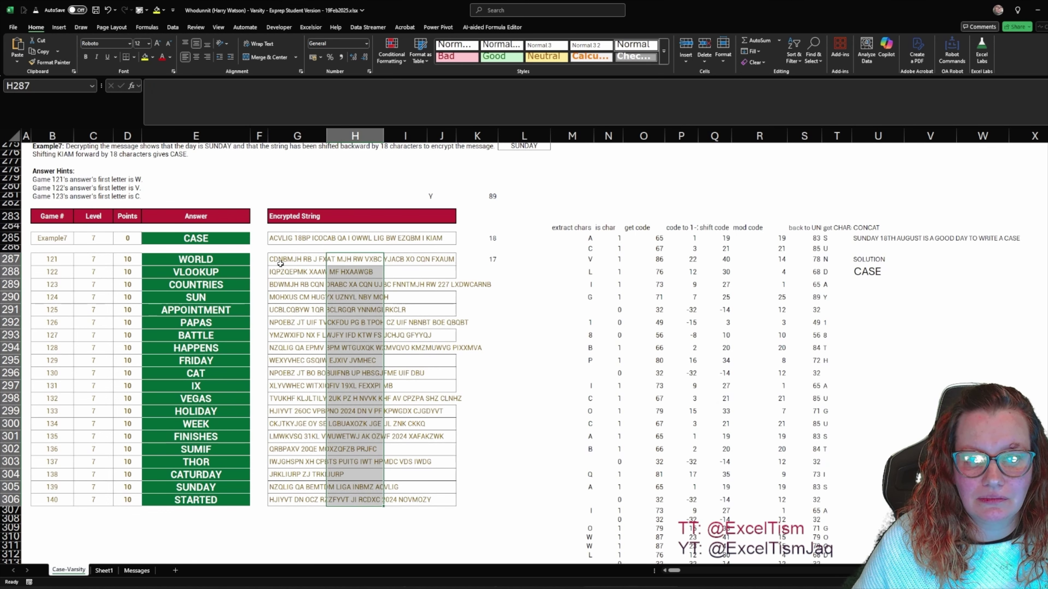
pyautogui.moveTo(281, 259); pyautogui.dragTo(306, 505)
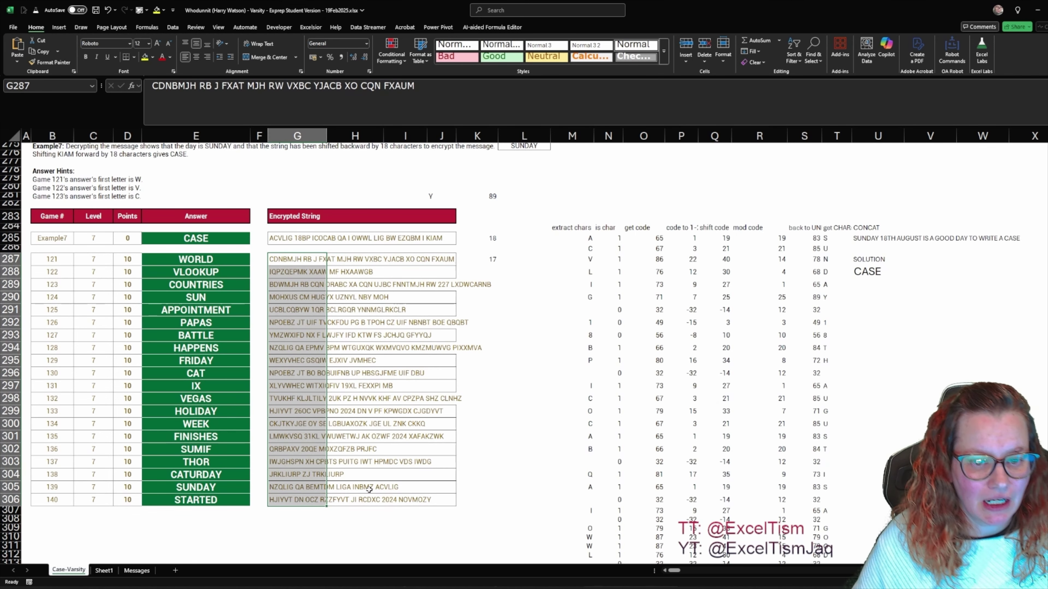
pyautogui.hotkey('ctrl', 'c')
pyautogui.scroll(-5, 199, 556)
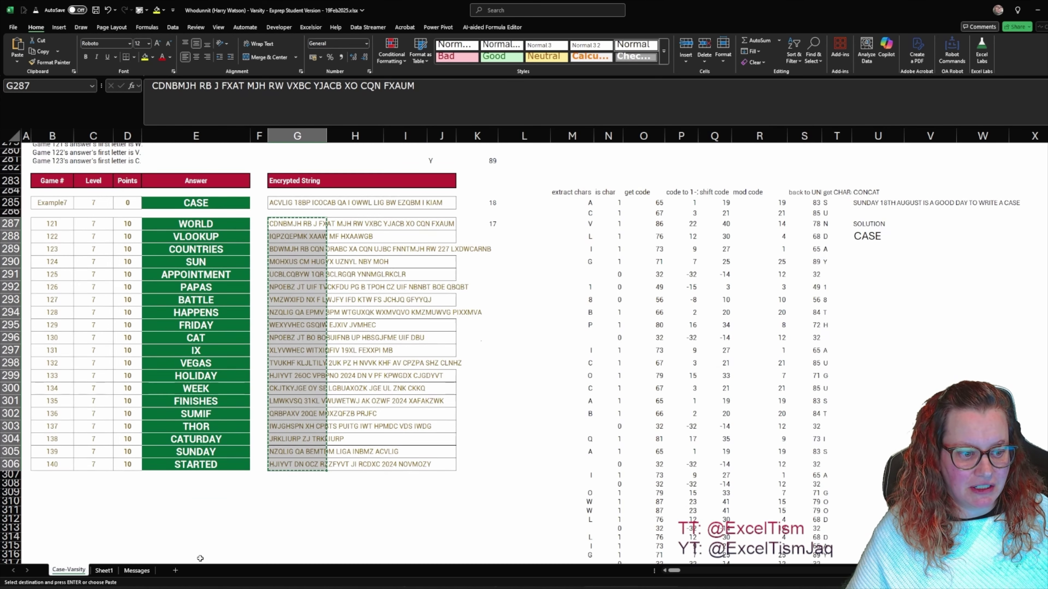
# Paste the copied encrypted strings into Sheet1 starting at H3 and fit column H's width to the text.
pyautogui.click(104, 570)
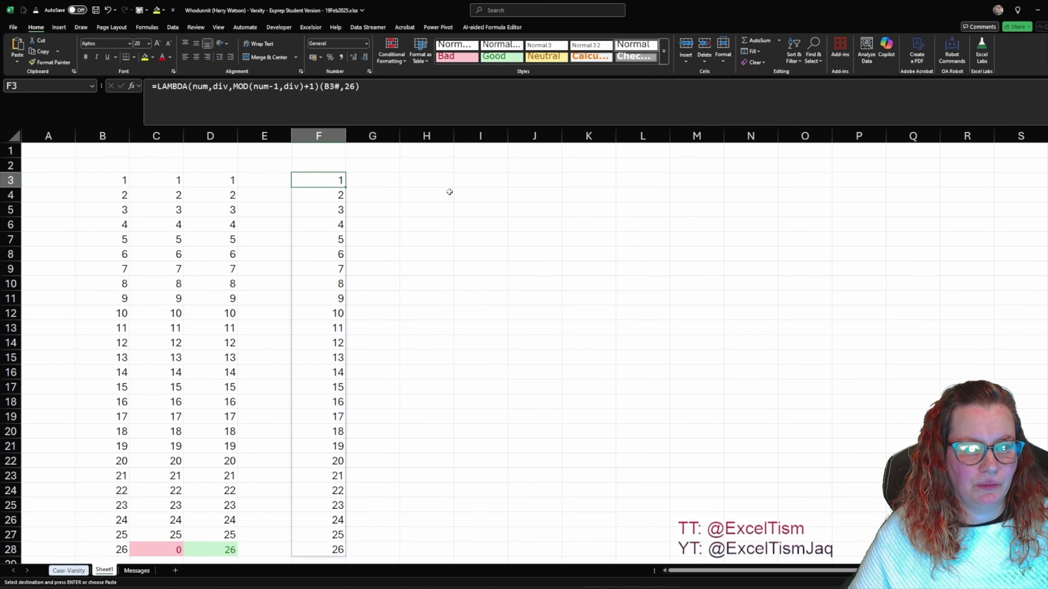
pyautogui.click(437, 179)
pyautogui.scroll(-2, 433, 242)
pyautogui.hotkey('ctrl', 'v')
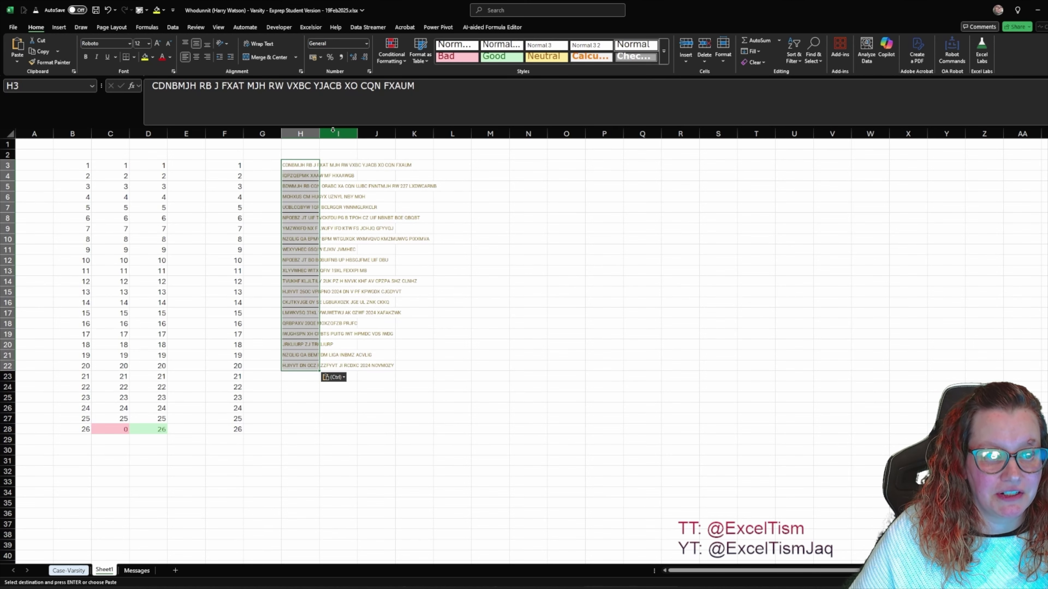
pyautogui.doubleClick(319, 132)
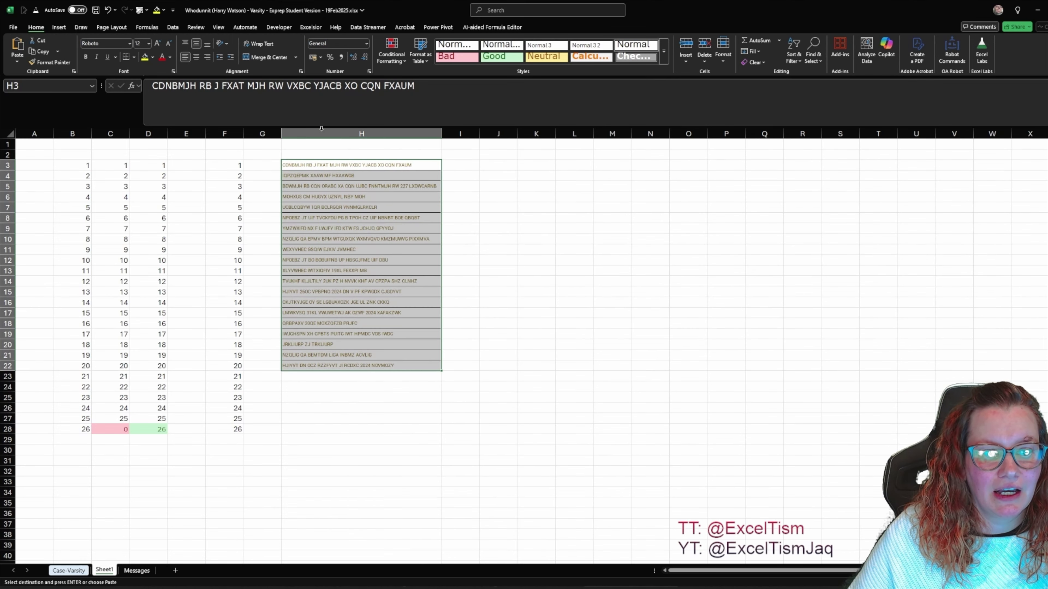
# Calculate the full length of every encrypted string in I3 with =LEN(H3:H22).
pyautogui.click(470, 163)
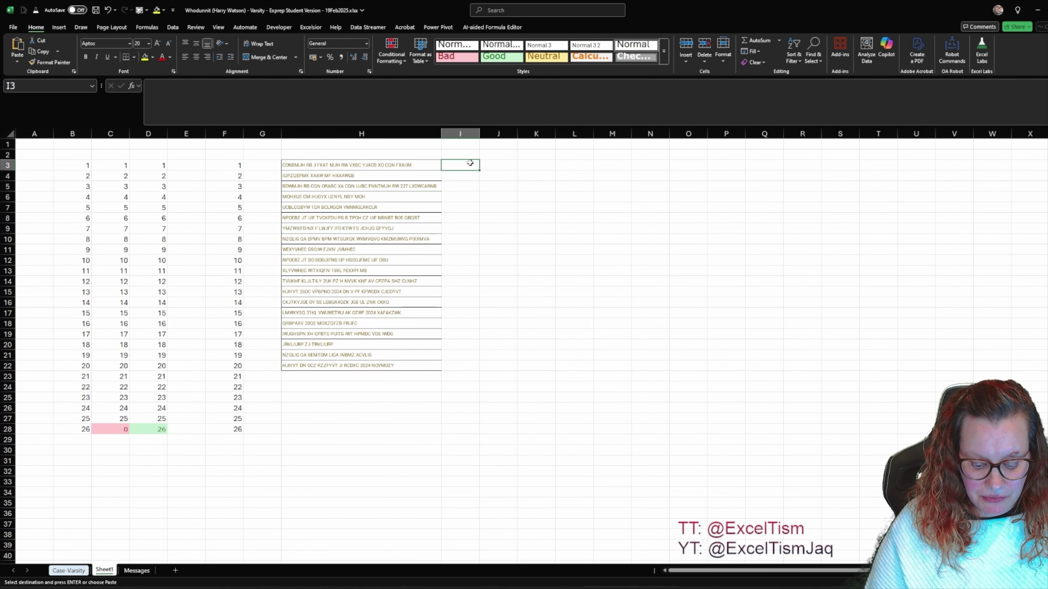
pyautogui.write('=1')
pyautogui.write('en(')
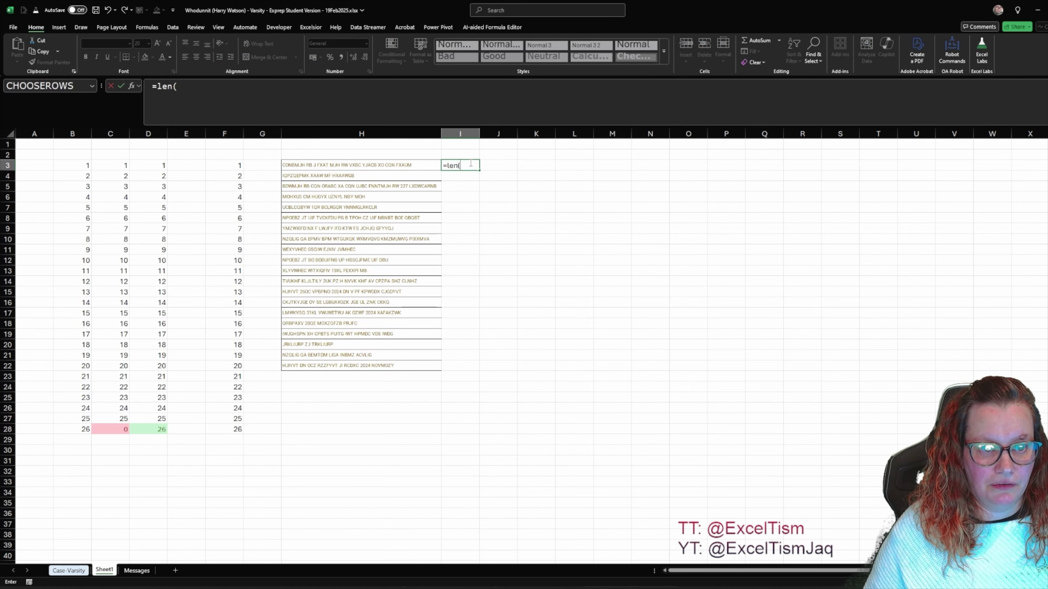
pyautogui.press('Left')
pyautogui.hotkey('ctrl', 'shift', 'Down')
pyautogui.press('Return')
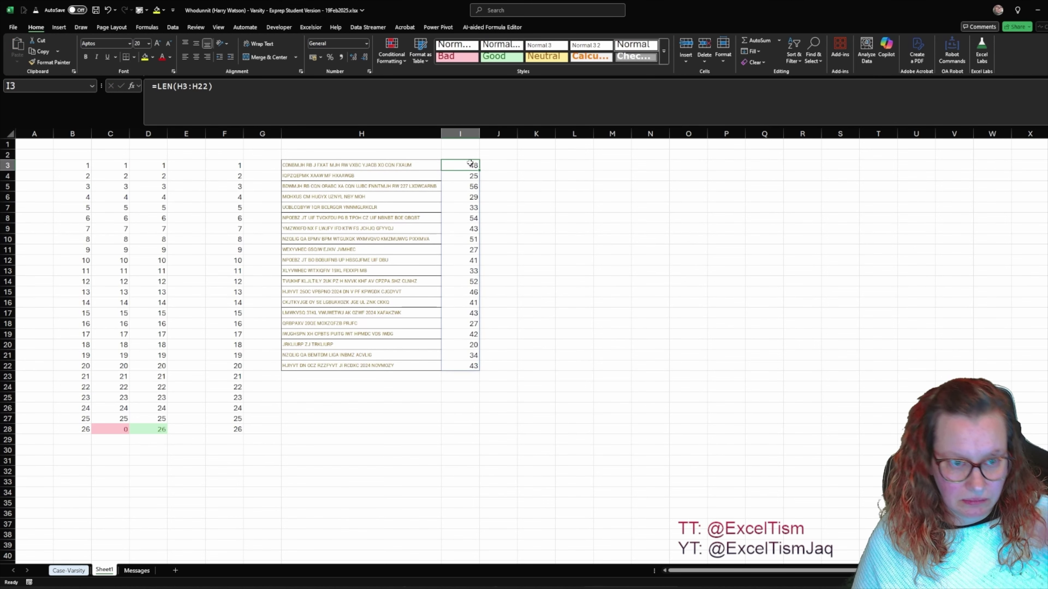
# Strip the spaces from the encrypted strings in J3 with =SUBSTITUTE(H3:H22," ","").
pyautogui.press('Right')
pyautogui.write('=')
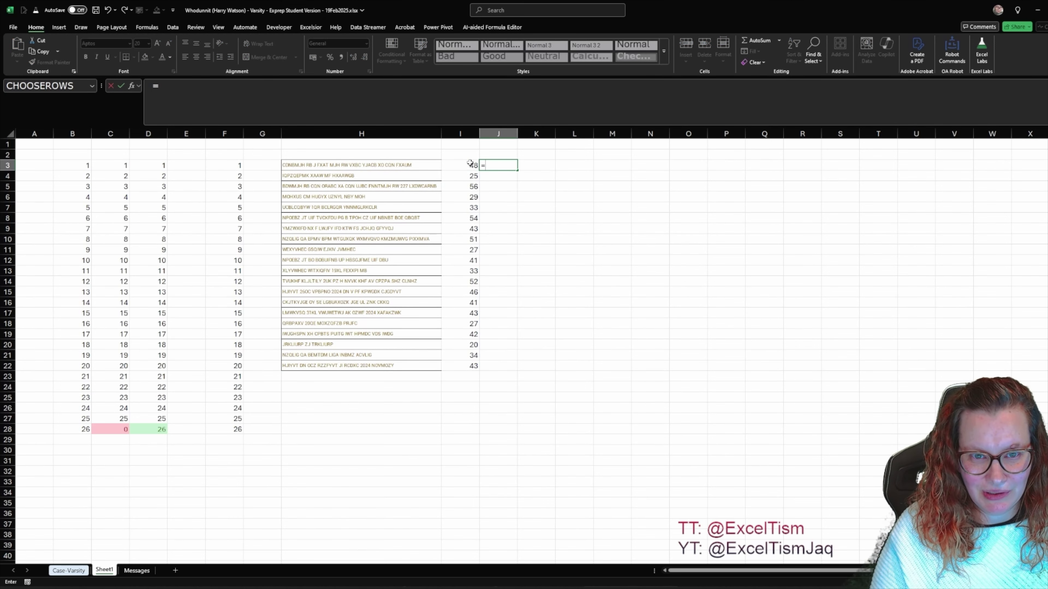
pyautogui.write('subst')
pyautogui.press('Tab')
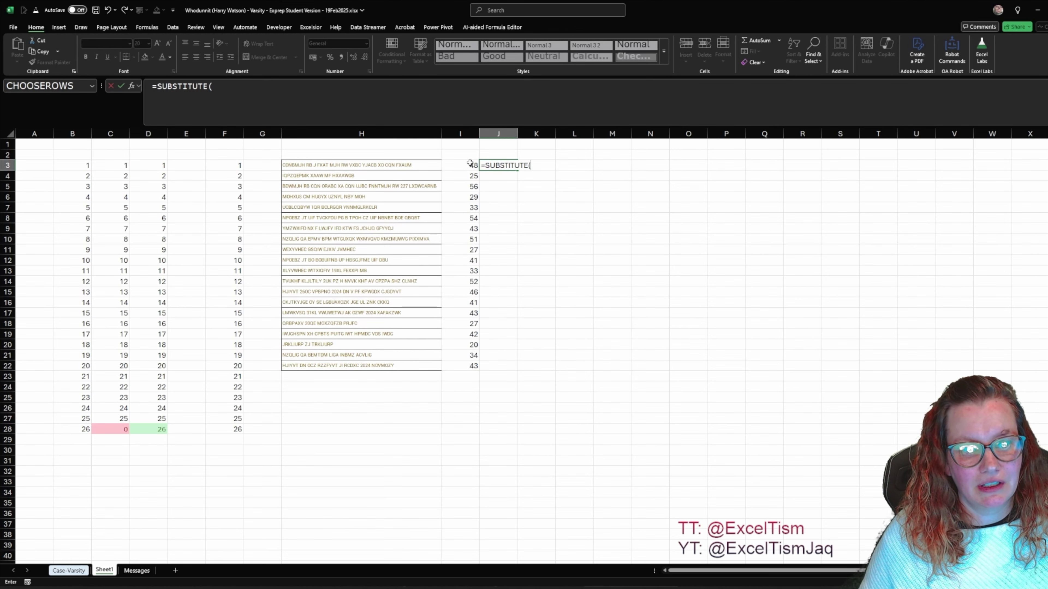
pyautogui.press('Left')
pyautogui.press('Left')
pyautogui.hotkey('ctrl', 'shift', 'Down')
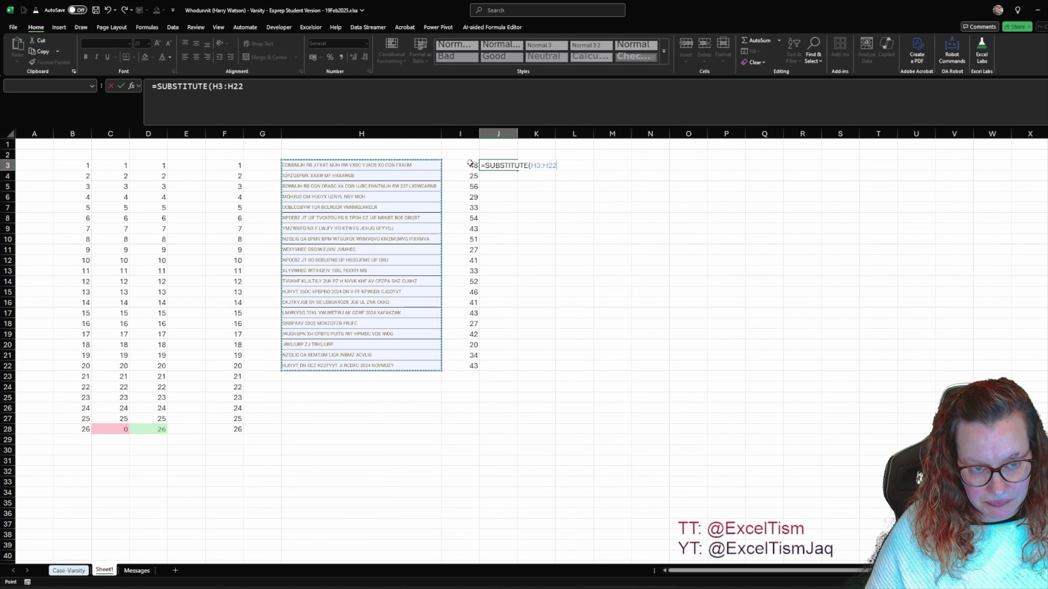
pyautogui.write('," ","')
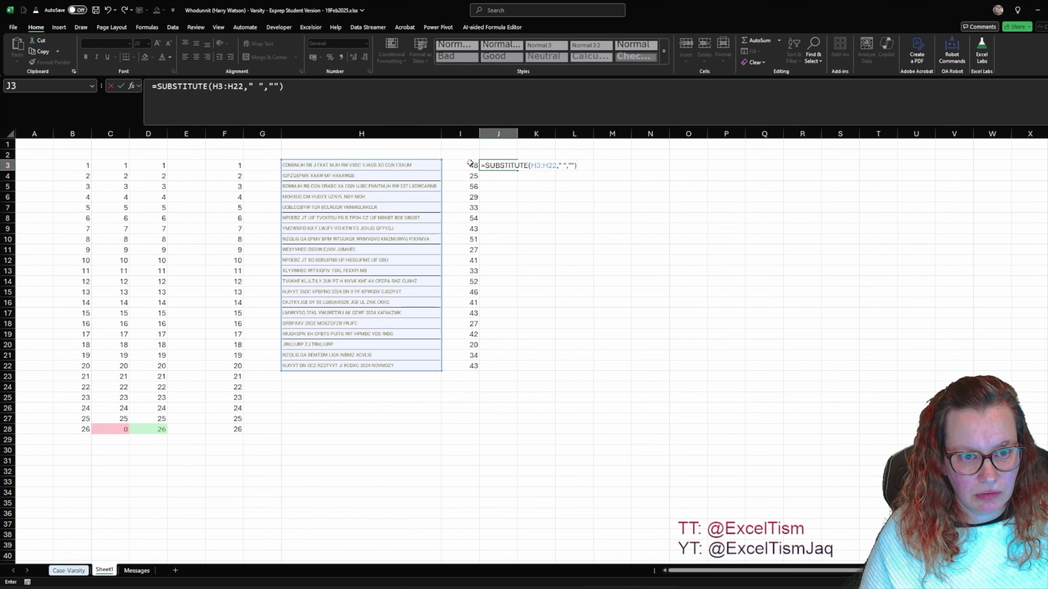
pyautogui.hotkey('ctrl', 'Return')
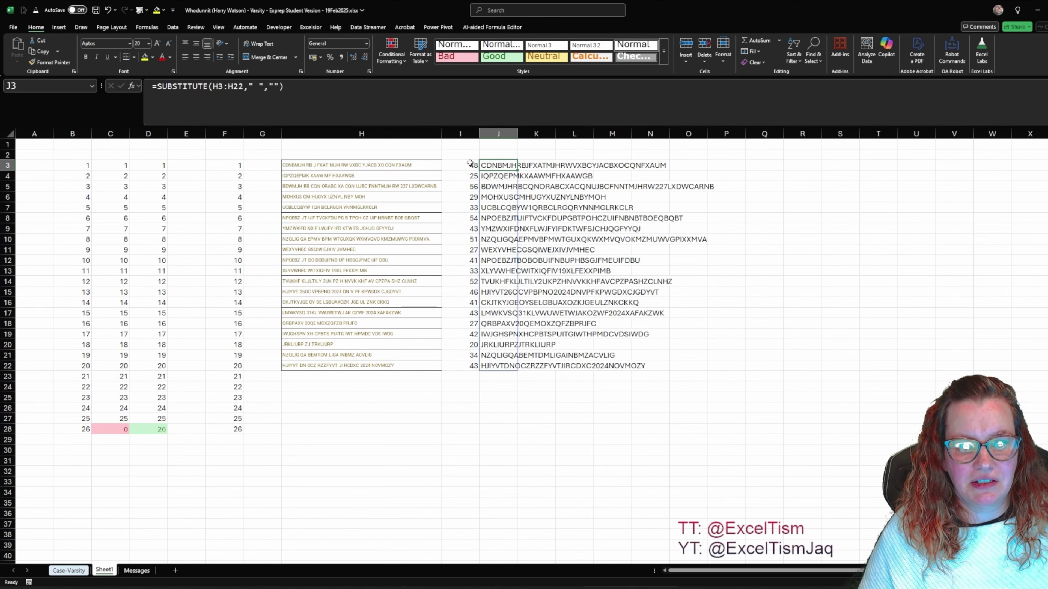
# Move the spilled SUBSTITUTE results from J3:J22 to start at M3, freeing column J.
pyautogui.moveTo(495, 165); pyautogui.dragTo(497, 366)
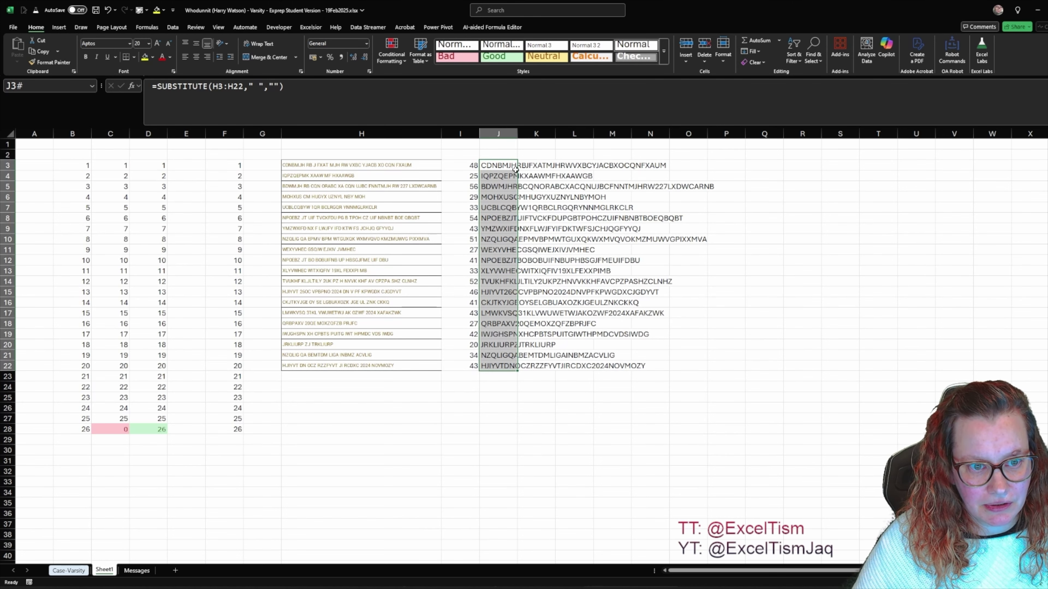
pyautogui.moveTo(519, 170); pyautogui.dragTo(600, 171)
pyautogui.click(495, 164)
pyautogui.write('=')
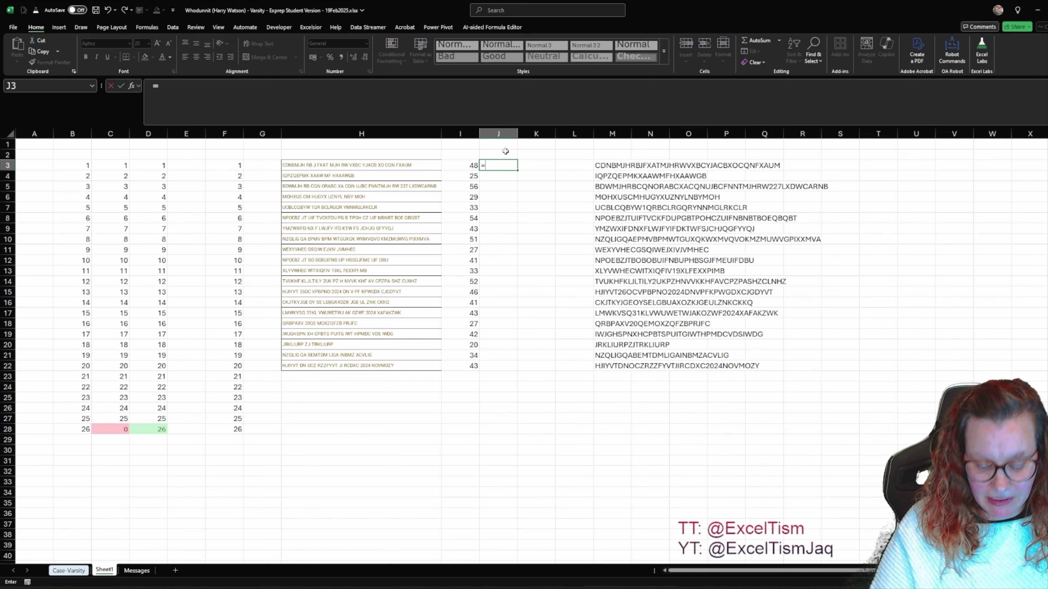
pyautogui.press('Right')
pyautogui.press('Right')
pyautogui.press('Right')
pyautogui.press('Escape')
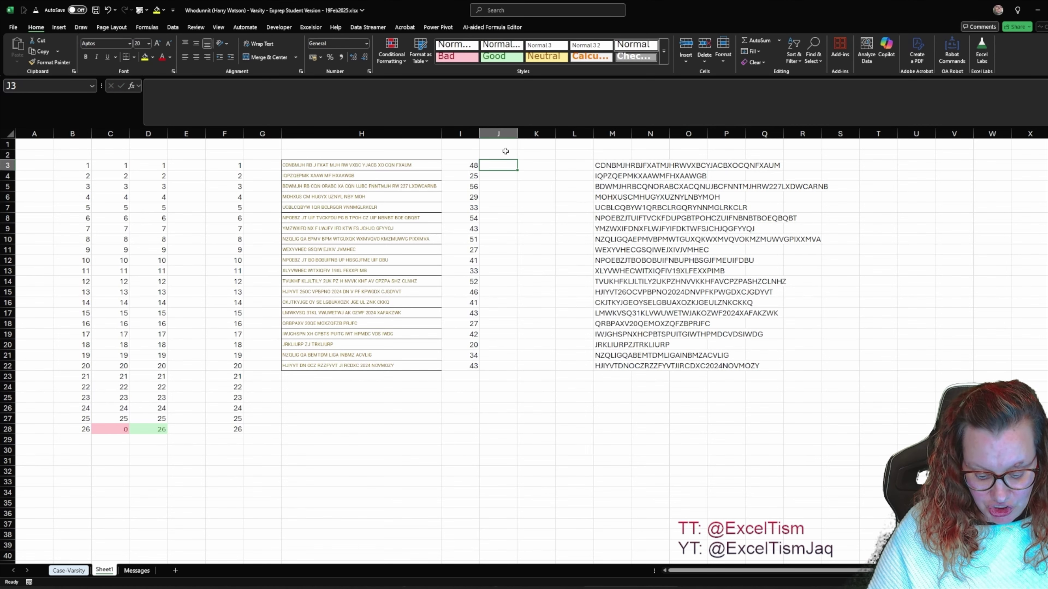
# Calculate the length of each string without spaces in J3 with =LEN(M3#).
pyautogui.write('=le')
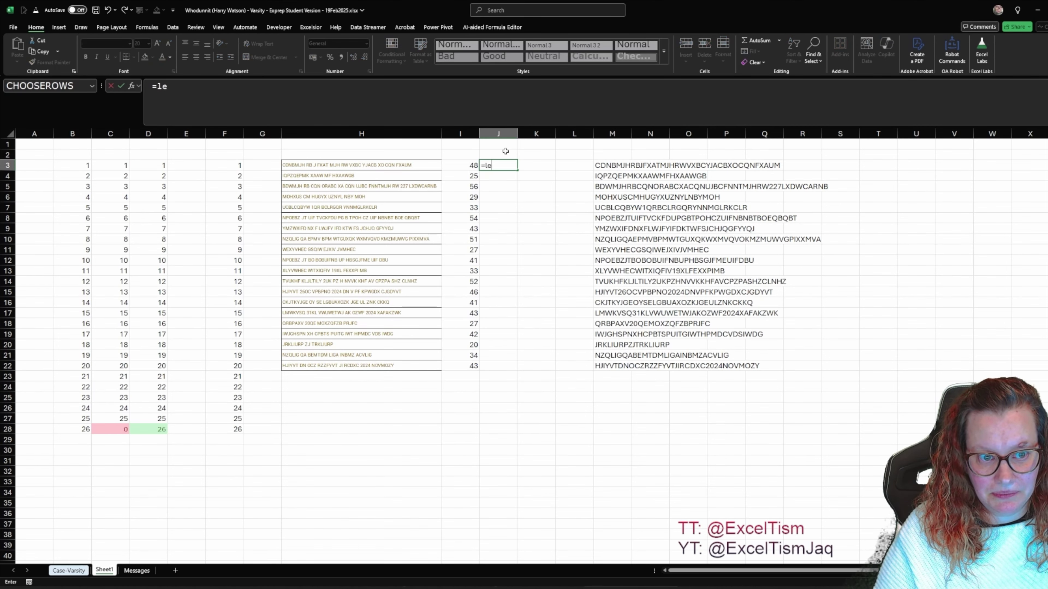
pyautogui.write('n(')
pyautogui.press('Right')
pyautogui.press('Right')
pyautogui.press('Right')
pyautogui.write('#')
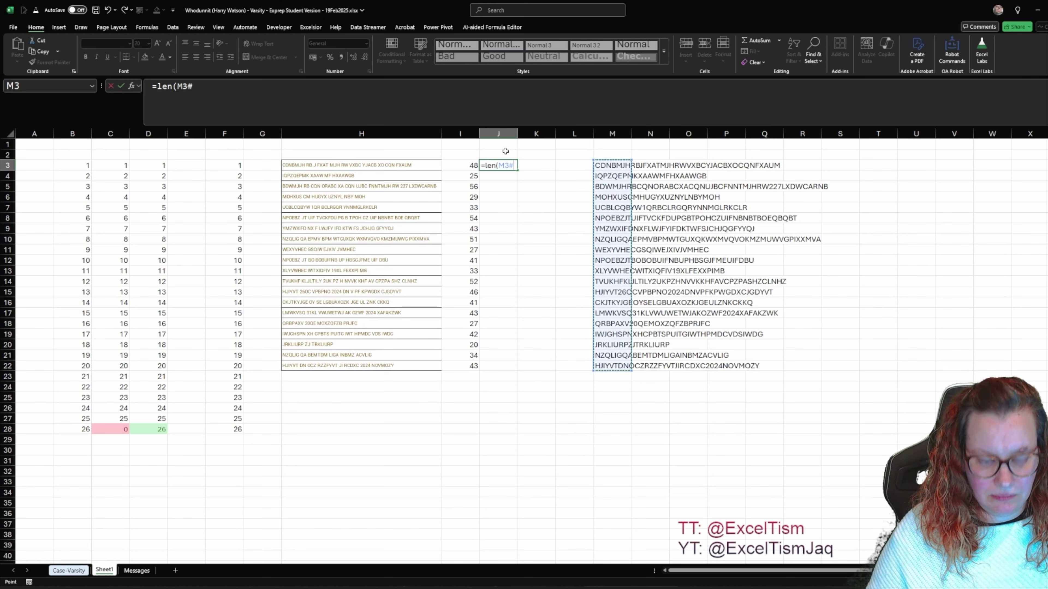
pyautogui.hotkey('ctrl', 'Return')
# Compute the word count of each message in K3 with =I3#-J3#+1.
pyautogui.press('Right')
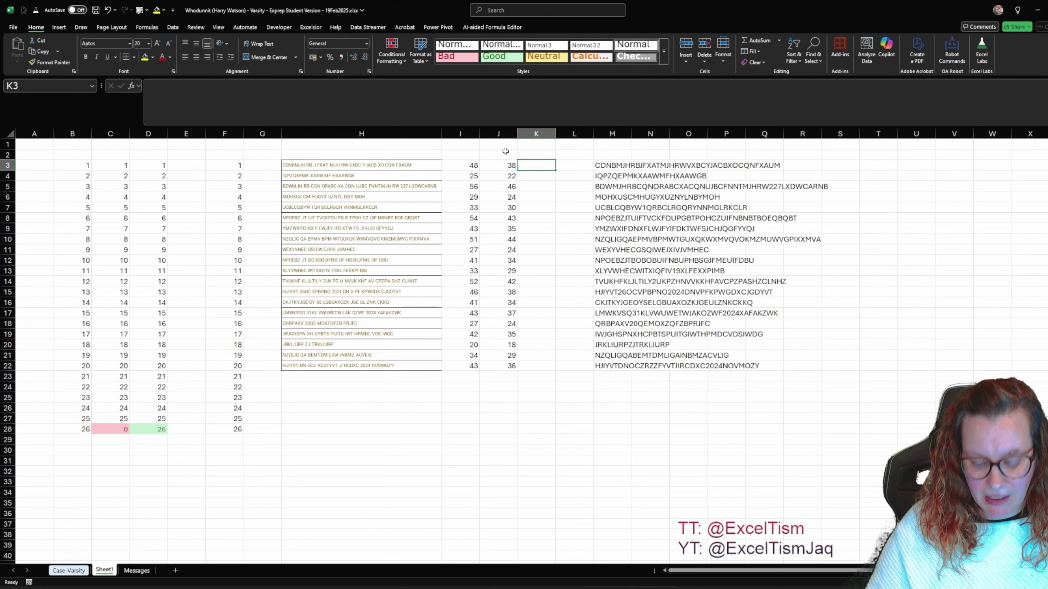
pyautogui.write('=')
pyautogui.press('Left')
pyautogui.press('Left')
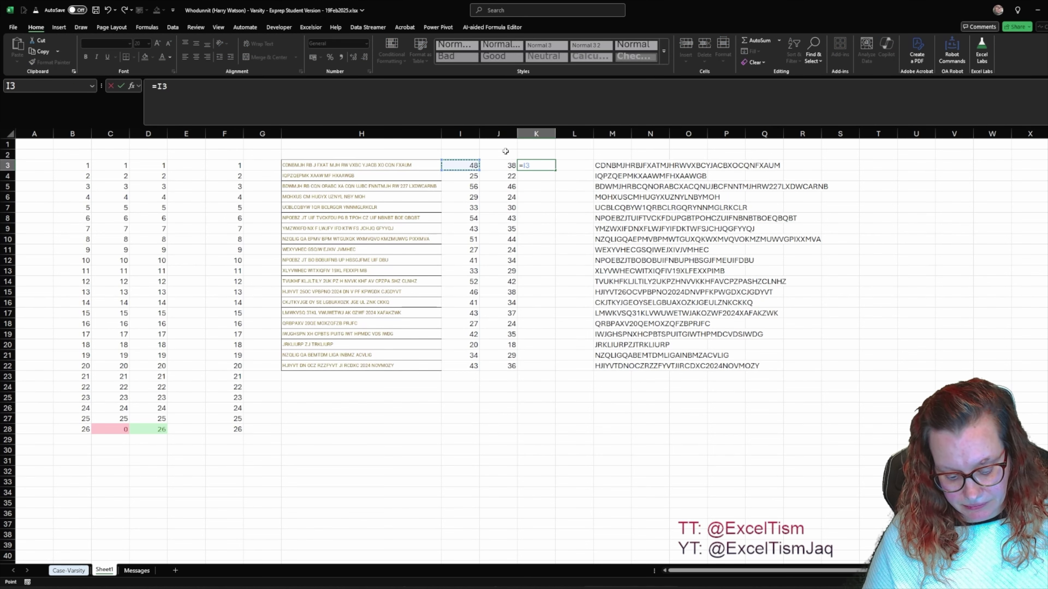
pyautogui.write('#-')
pyautogui.press('Left')
pyautogui.write('#')
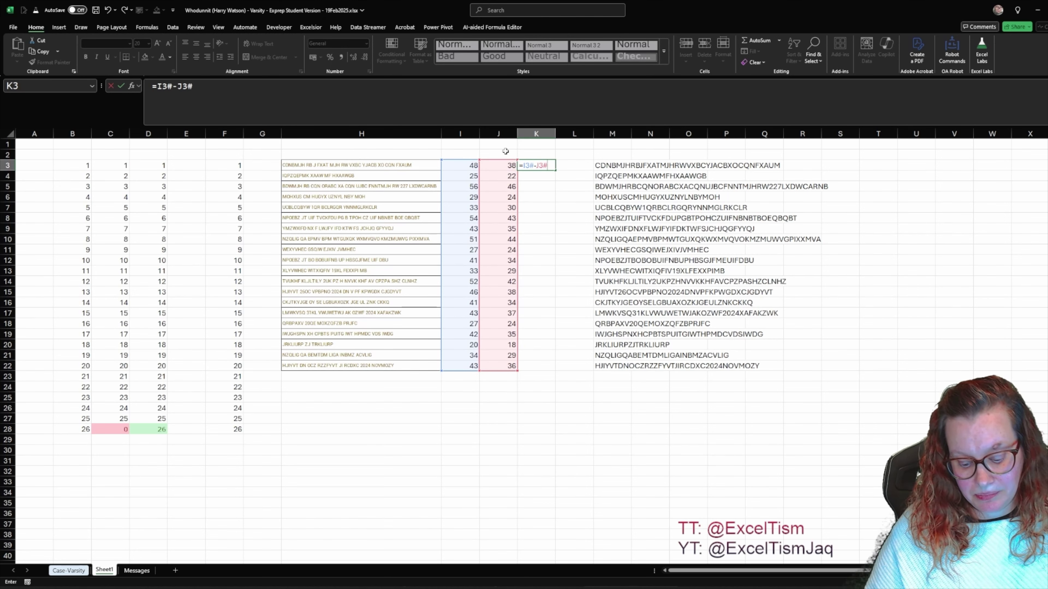
pyautogui.write('+1')
pyautogui.hotkey('ctrl', 'Return')
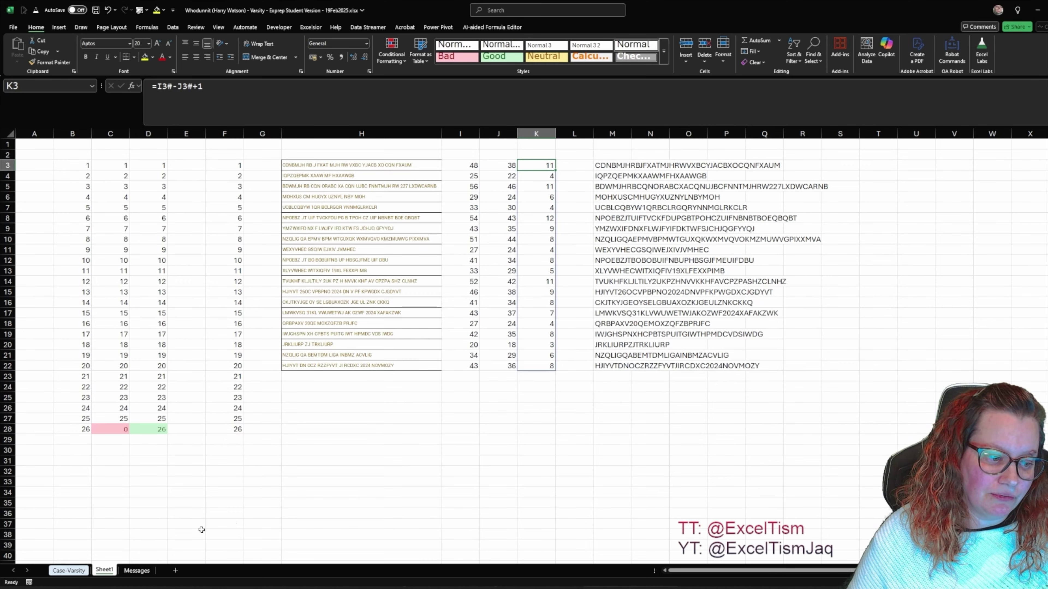
# Answer Bonus 3 in E27 of the Case-Varsity sheet with =MAX(Sheet1!K3#).
pyautogui.click(69, 571)
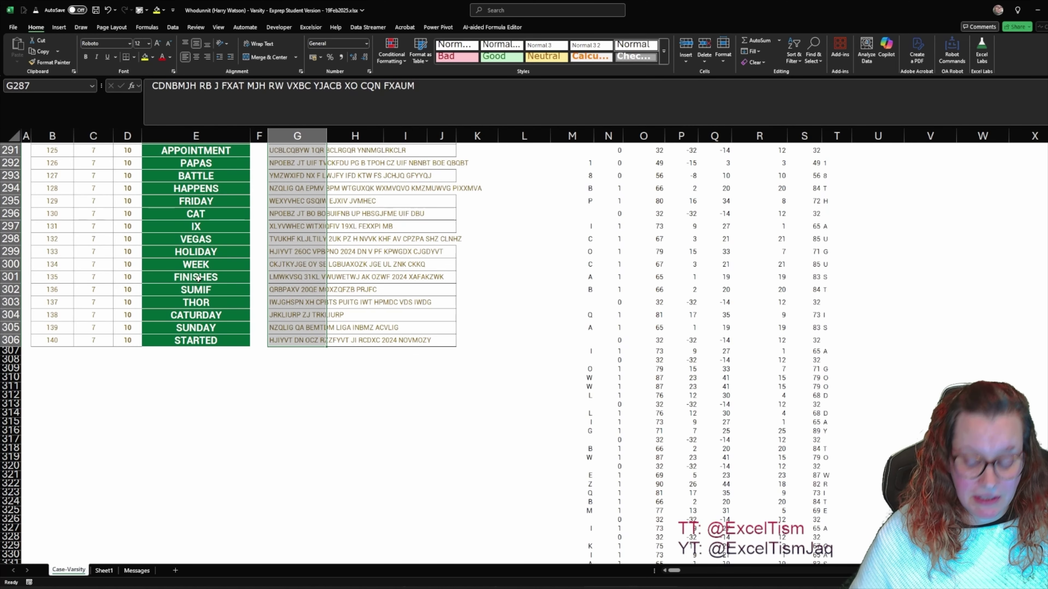
pyautogui.hotkey('ctrl', 'Home')
pyautogui.click(184, 516)
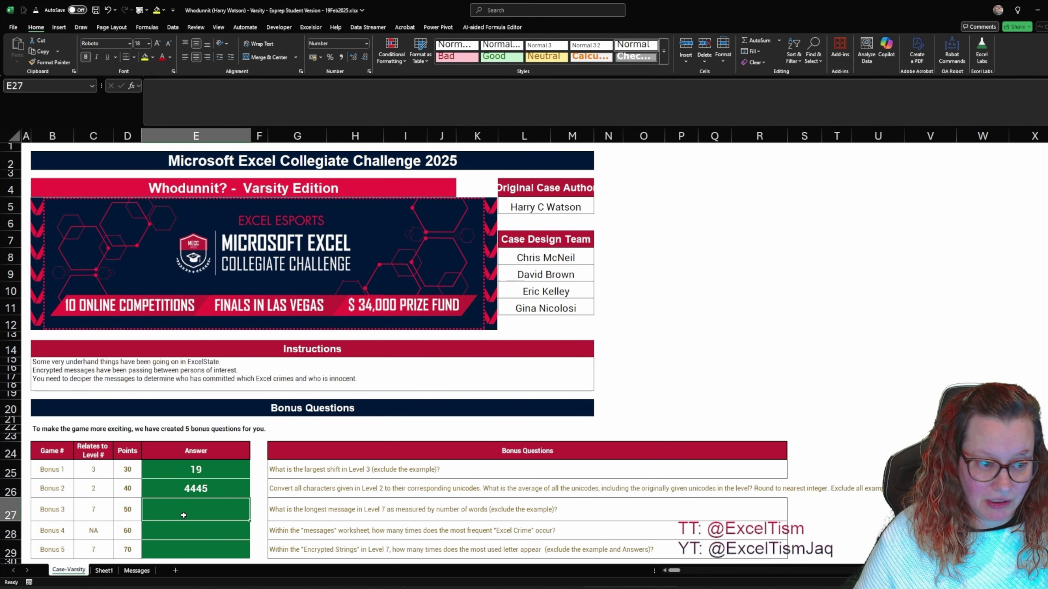
pyautogui.write('=max(')
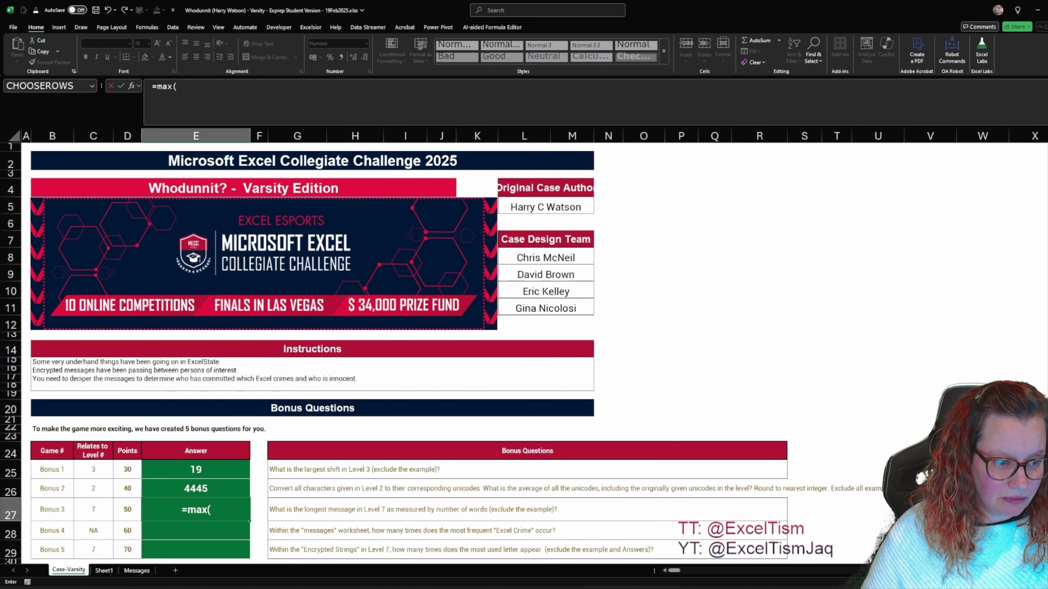
pyautogui.click(104, 571)
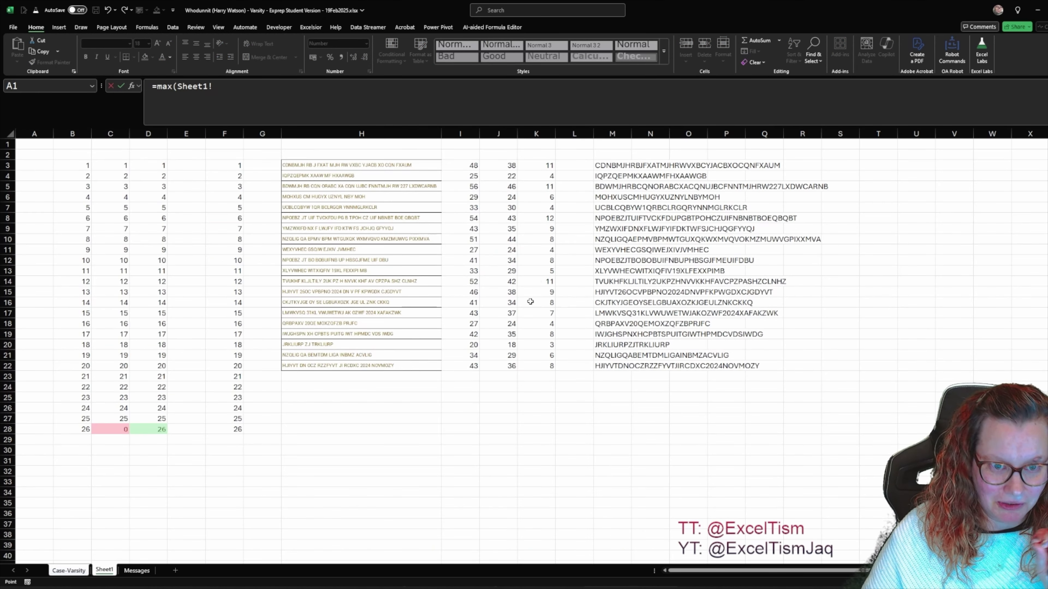
pyautogui.click(534, 168)
pyautogui.write('#')
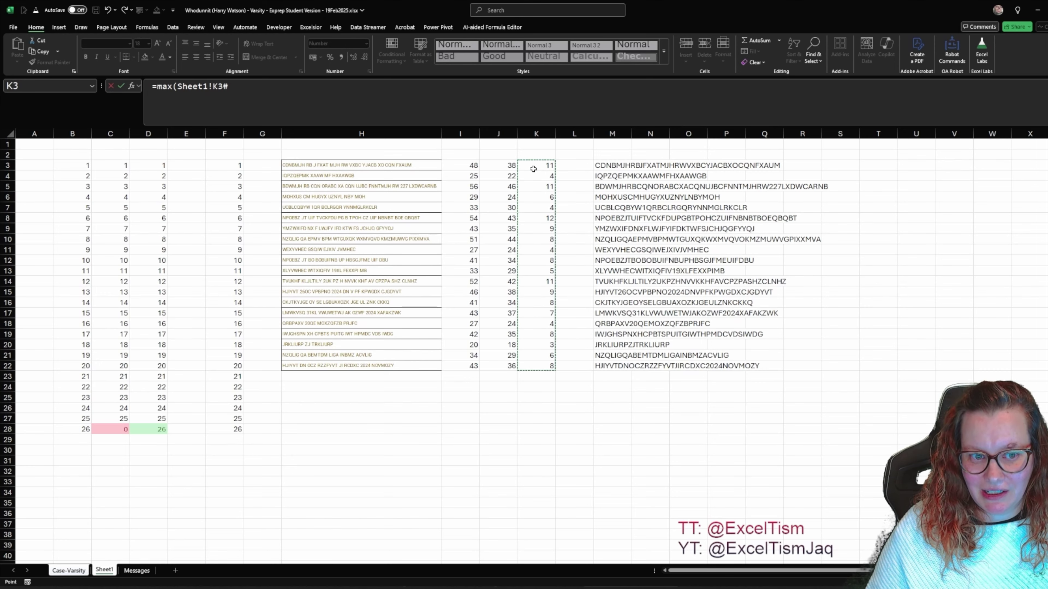
pyautogui.press('Return')
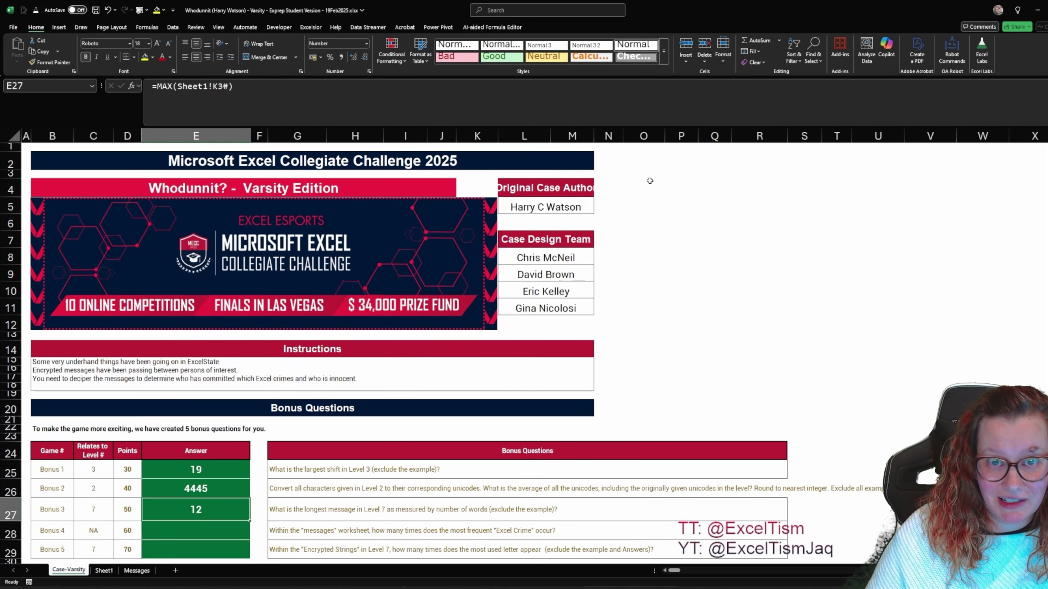
# Read the Bonus 4 question on the Case-Varsity sheet and examine the extent of the message list on the Messages sheet.
pyautogui.scroll(-3, 643, 198)
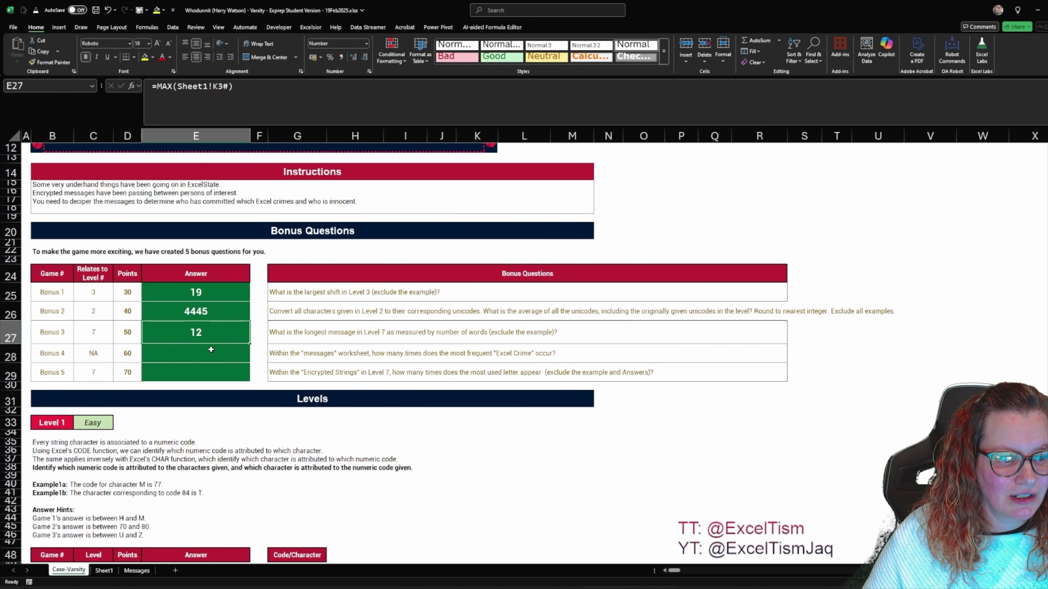
pyautogui.click(211, 350)
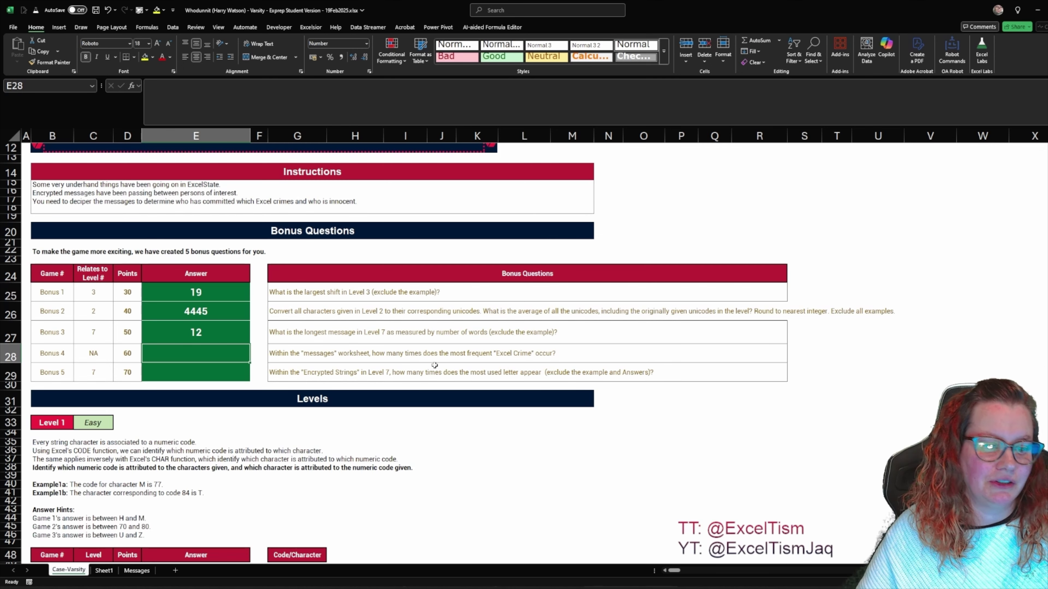
pyautogui.click(136, 571)
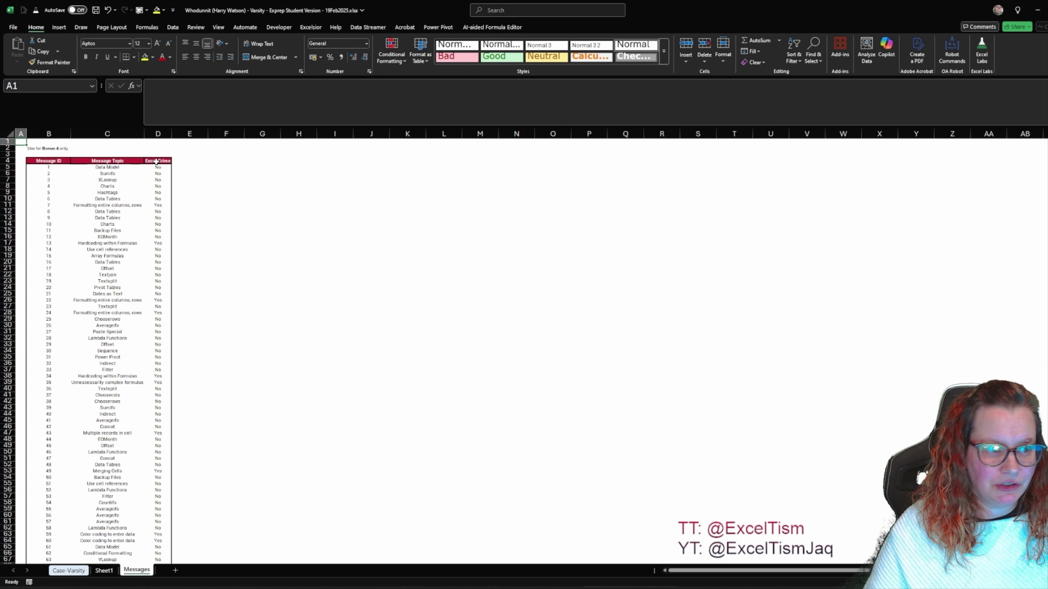
pyautogui.click(115, 160)
pyautogui.press('Left')
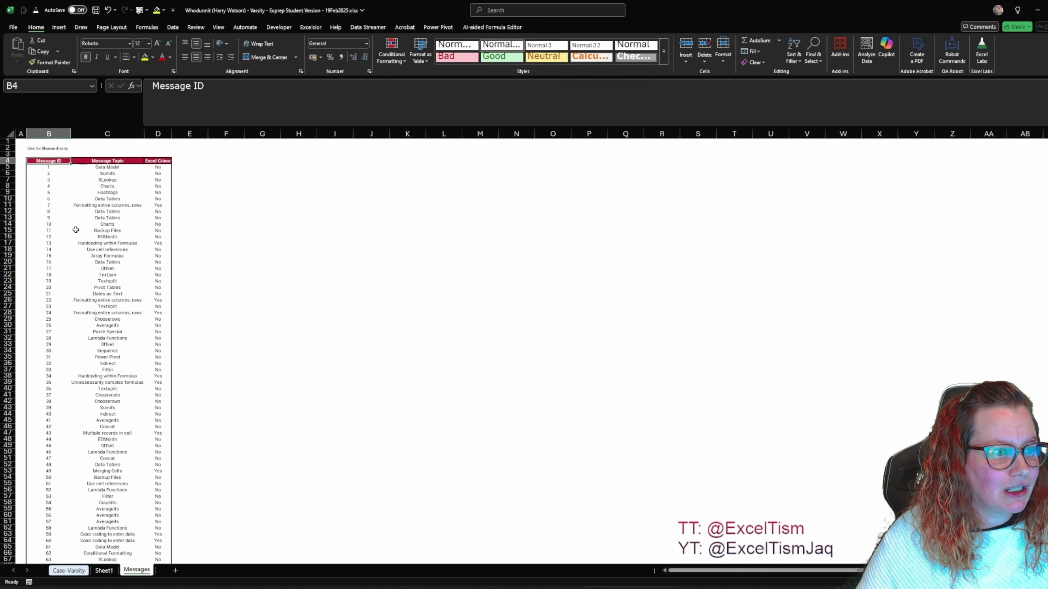
pyautogui.scroll(-20, 97, 276)
pyautogui.click(110, 256)
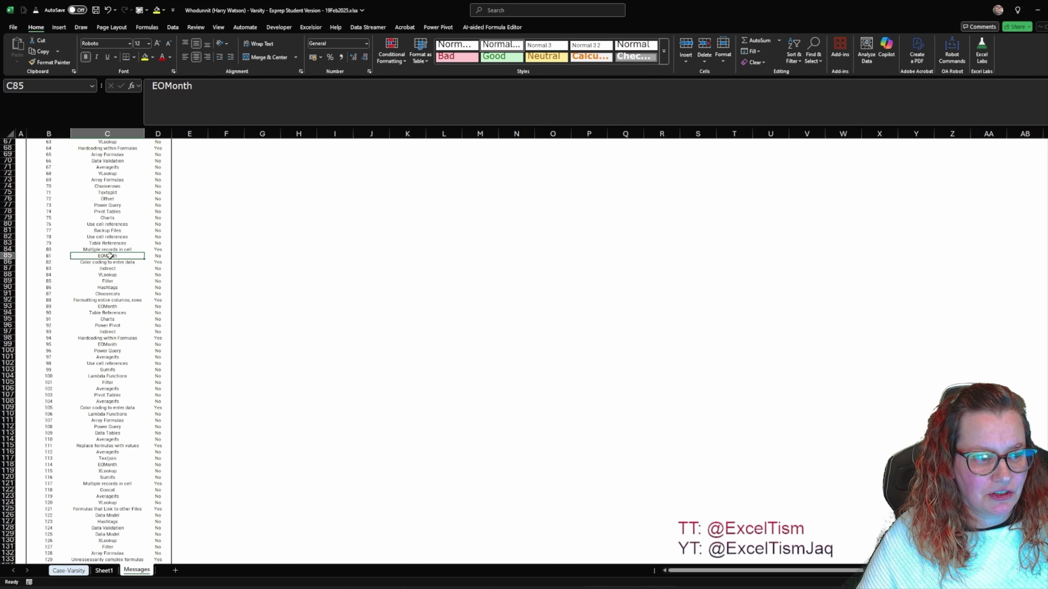
pyautogui.hotkey('ctrl', 'Down')
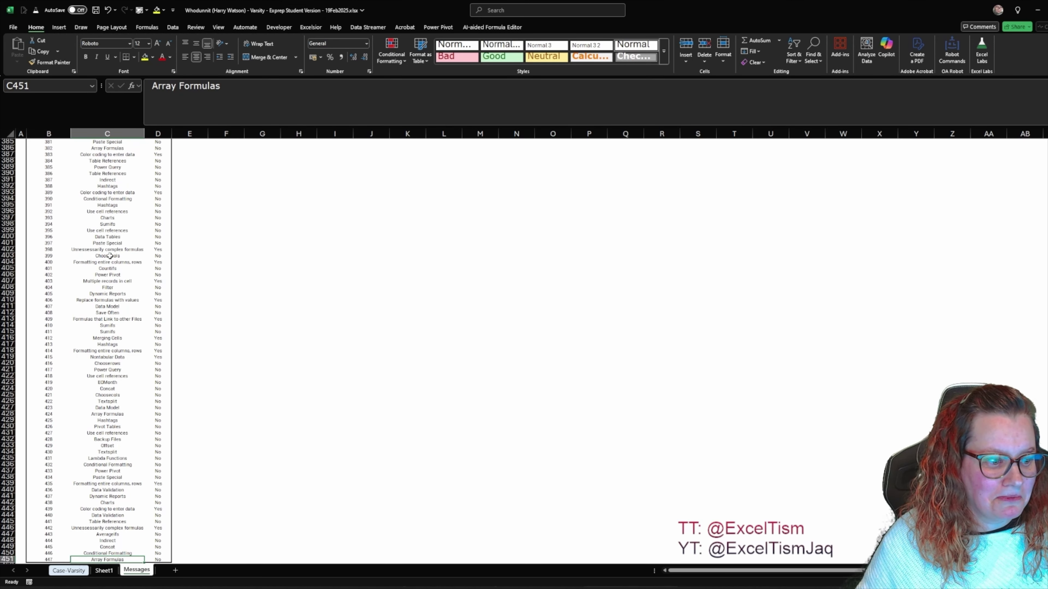
pyautogui.hotkey('ctrl', 'Up')
pyautogui.scroll(1, 111, 256)
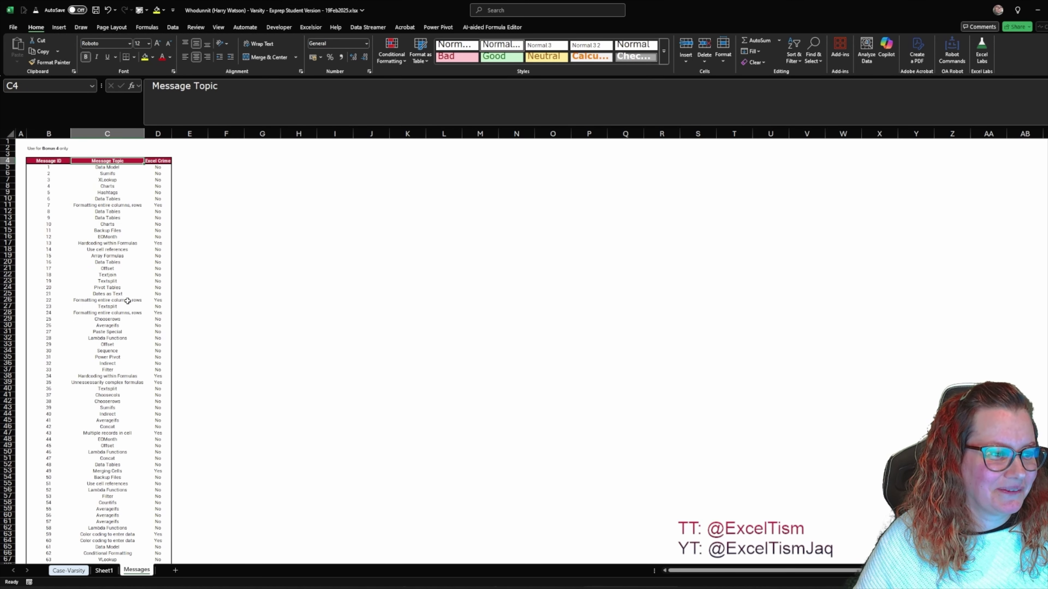
# Convert the message list in B4:D451 of the Messages sheet into a table named Messages, using its header row.
pyautogui.click(53, 162)
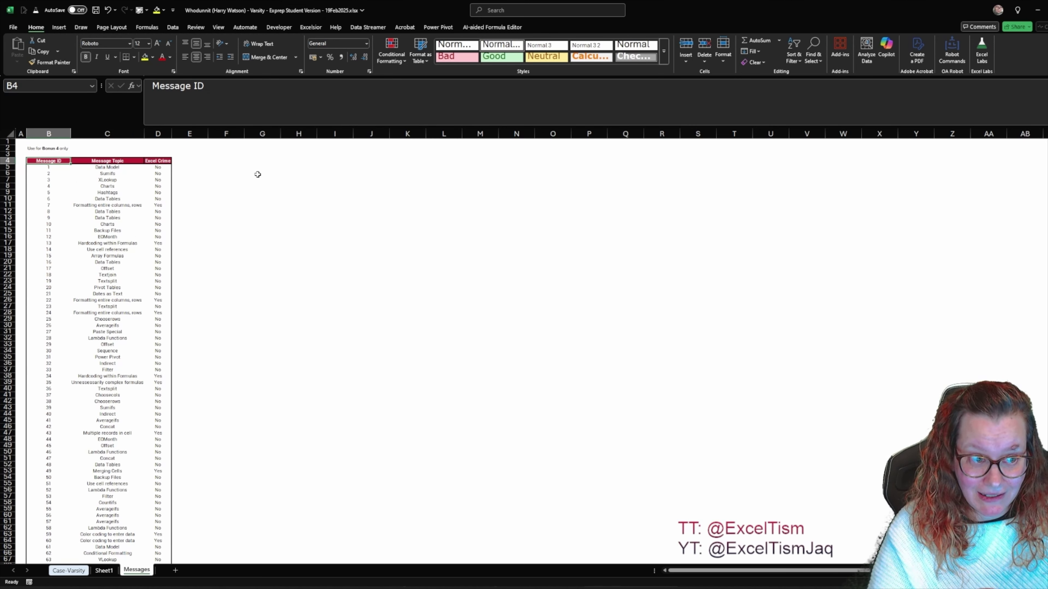
pyautogui.hotkey('ctrl', 'shift', 'Right')
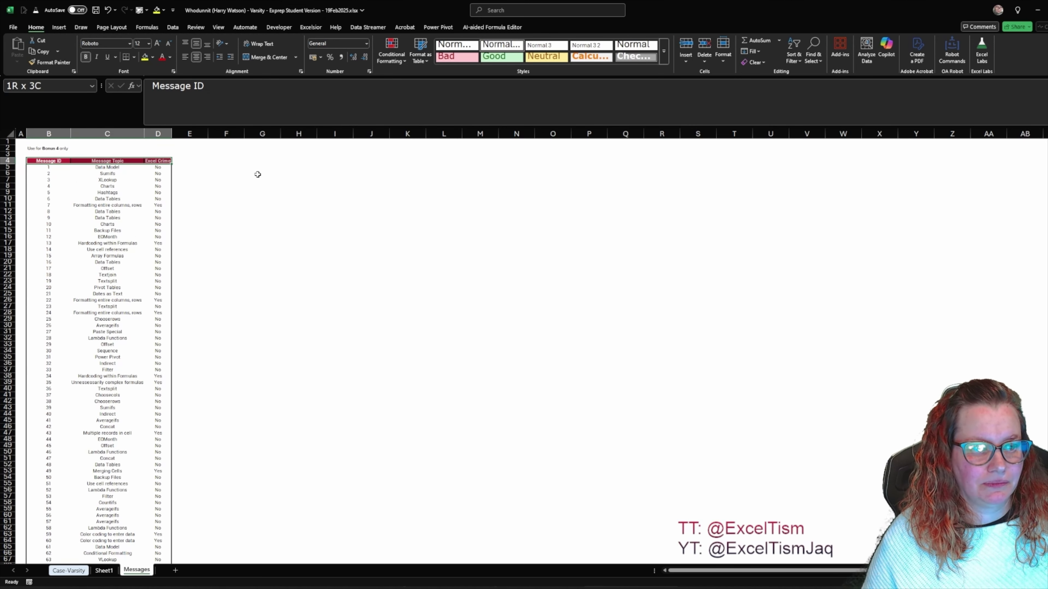
pyautogui.hotkey('ctrl', 'shift', 'Down')
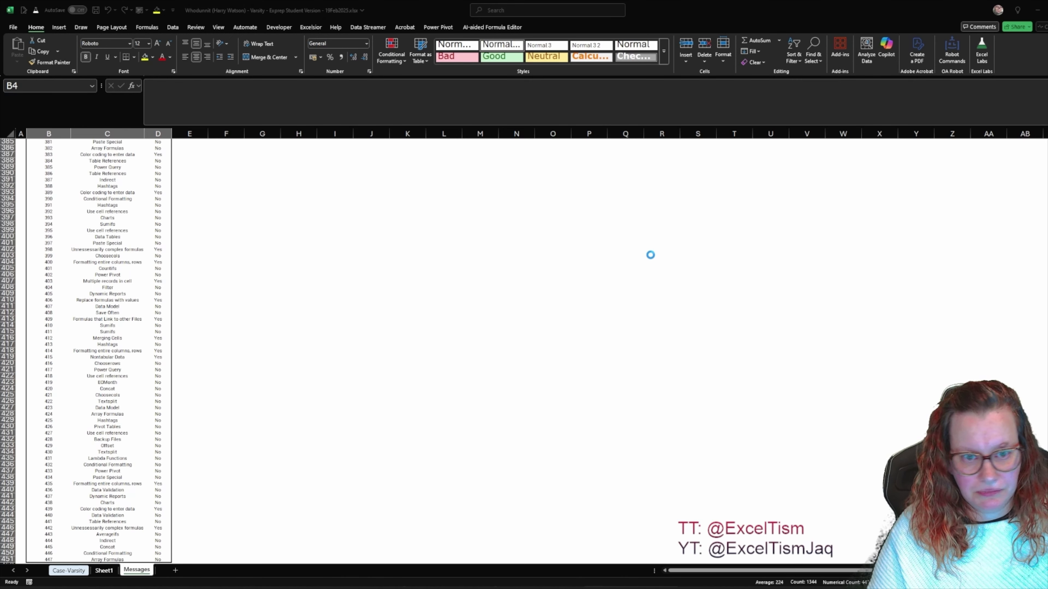
pyautogui.hotkey('ctrl', 'Home')
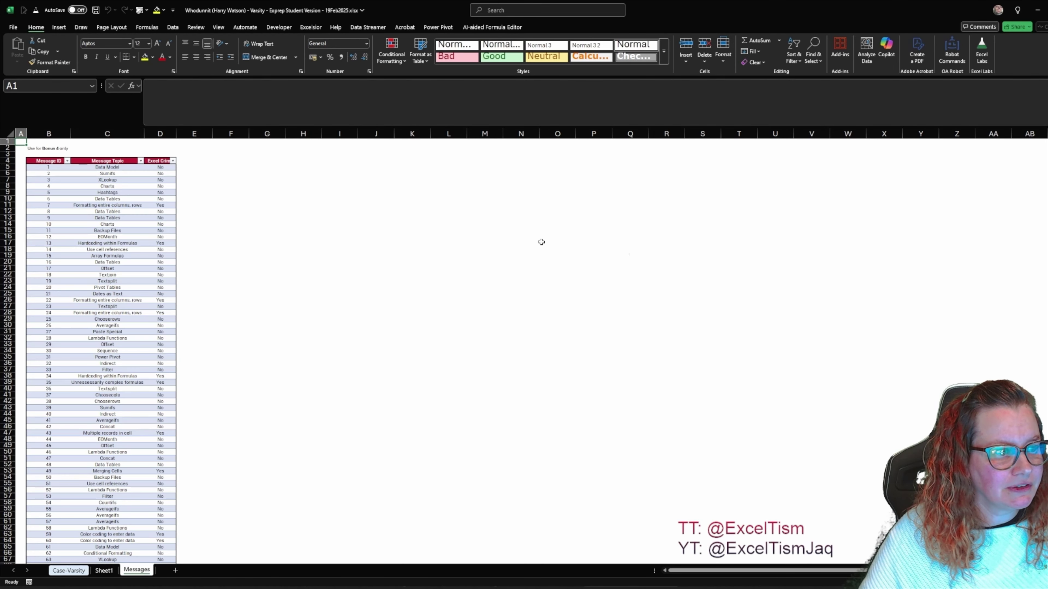
# List the topics of all Excel Crime messages in F4 with =FILTER(Messages[Message Topic],Messages[Excel Crime]="Yes").
pyautogui.click(234, 163)
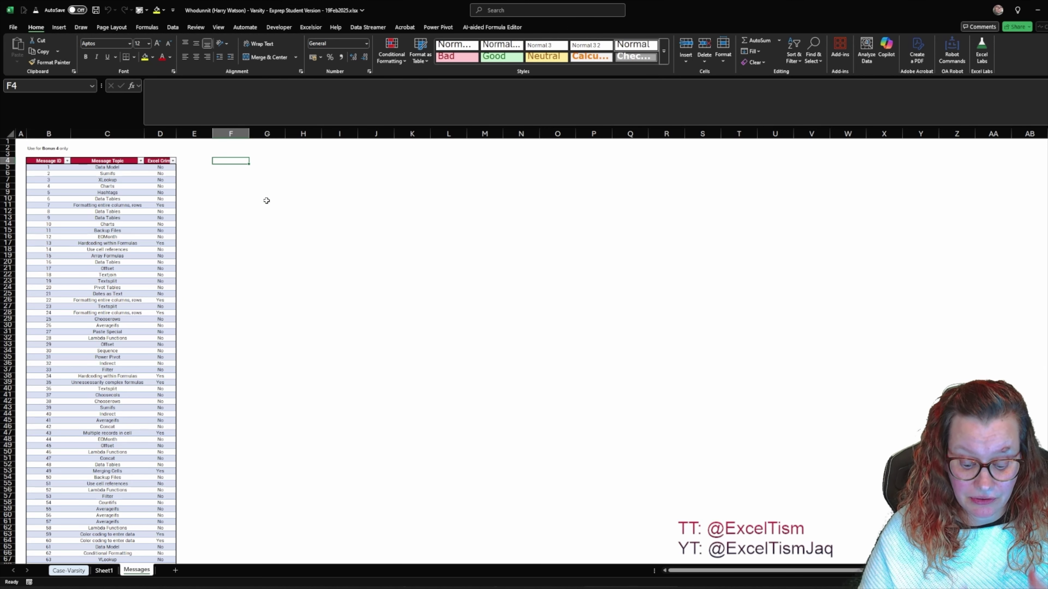
pyautogui.write('=filter')
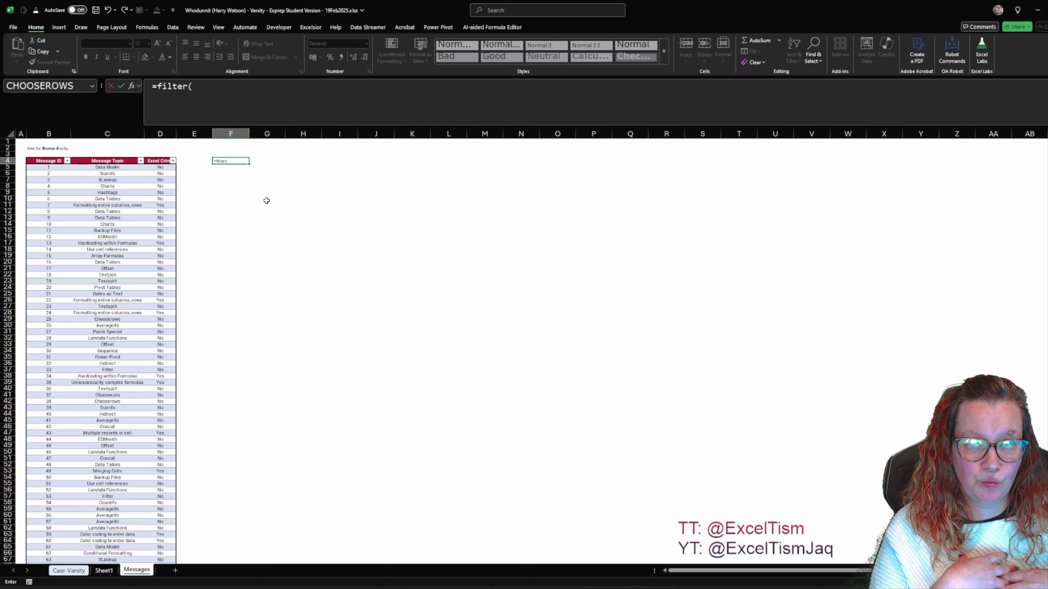
pyautogui.write('(mess')
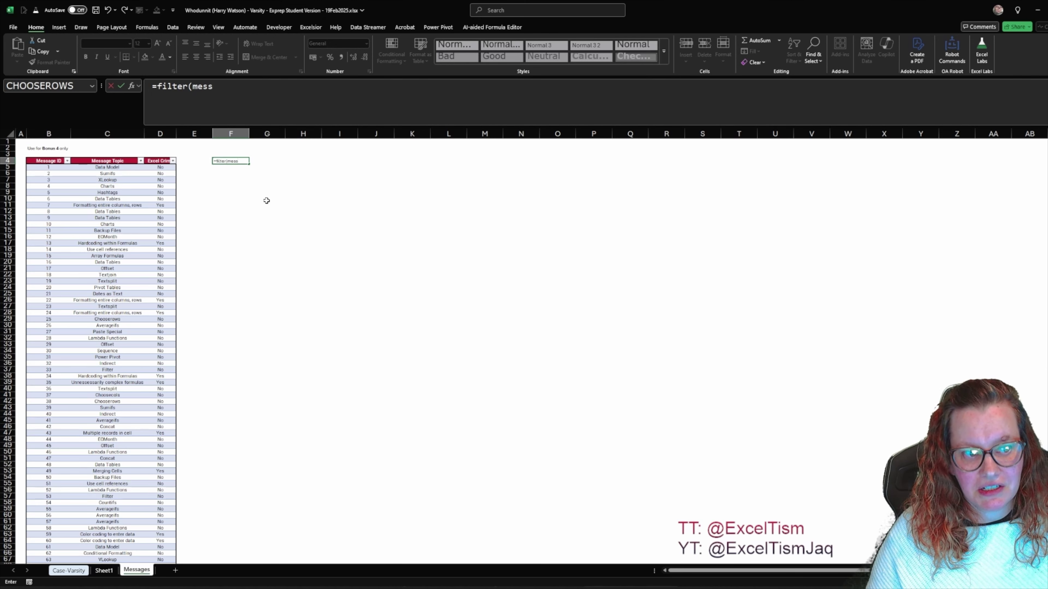
pyautogui.press('Tab')
pyautogui.write('[')
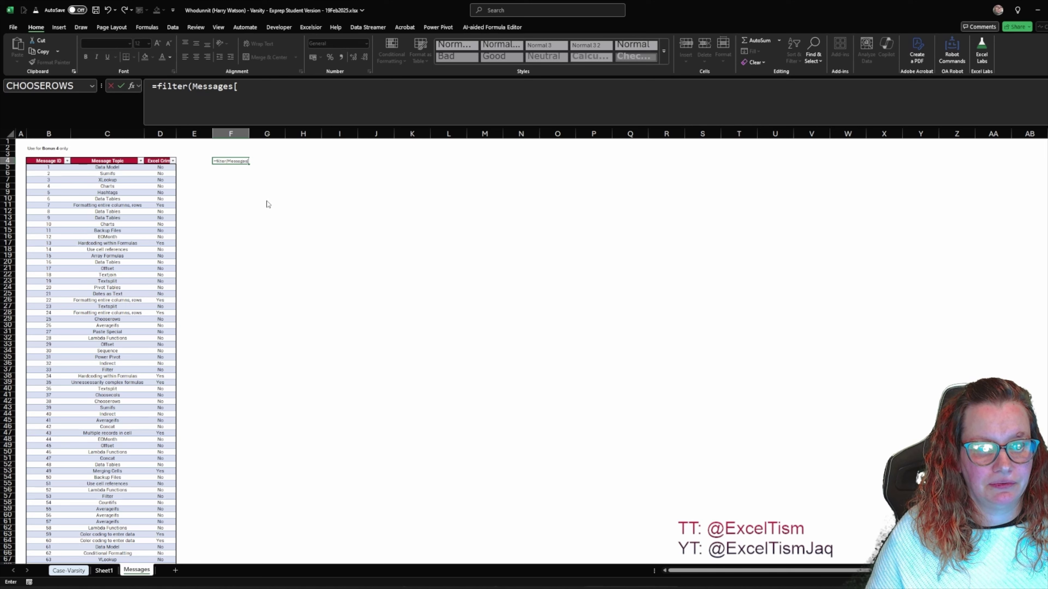
pyautogui.press('Down')
pyautogui.press('Tab')
pyautogui.write(']')
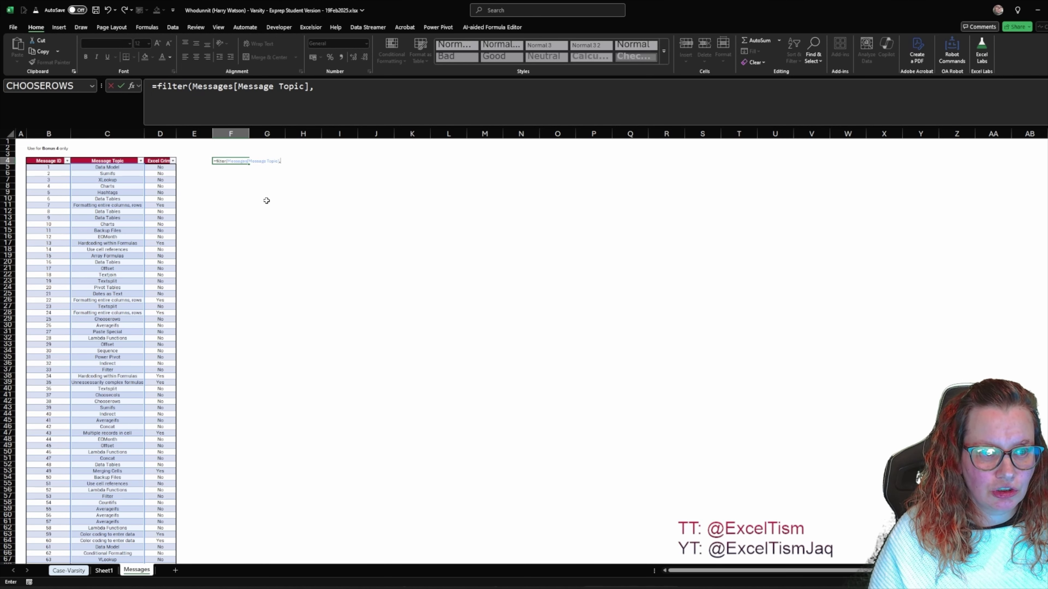
pyautogui.write('Messages')
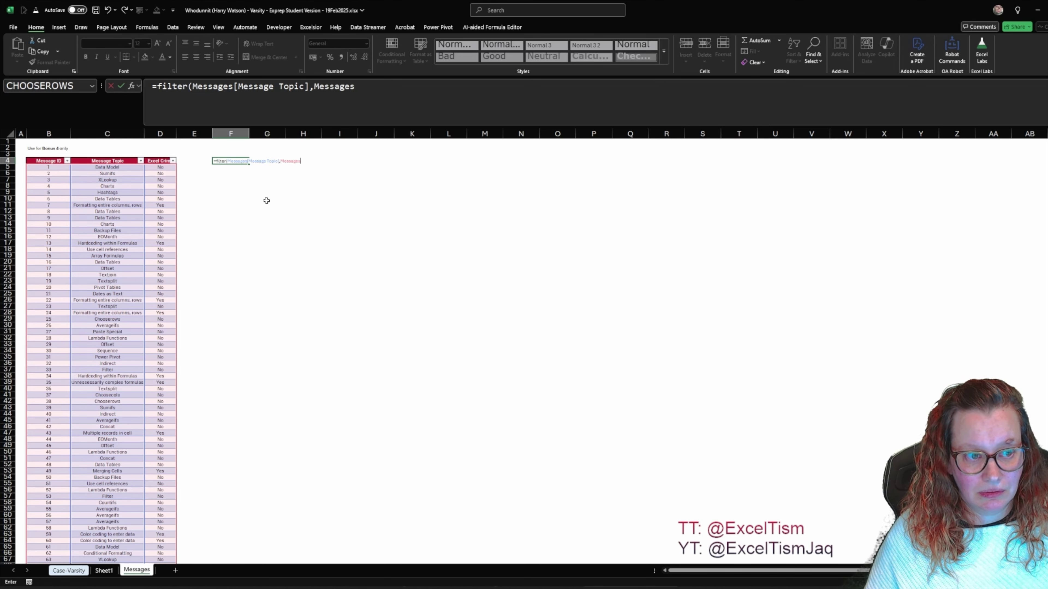
pyautogui.write('[')
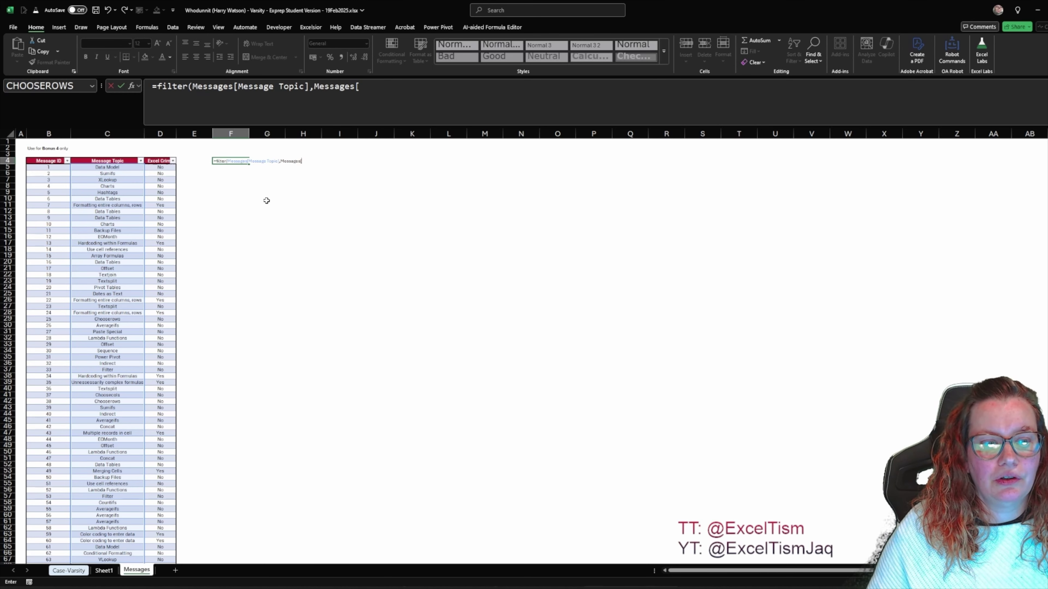
pyautogui.write('Excel Crime]="Yes')
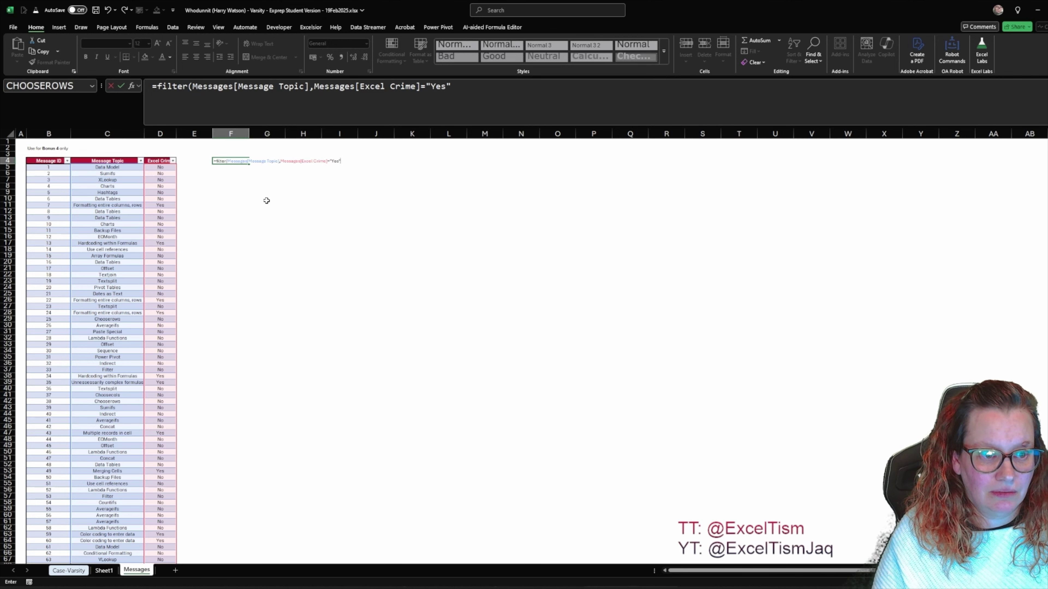
pyautogui.hotkey('ctrl', 'Return')
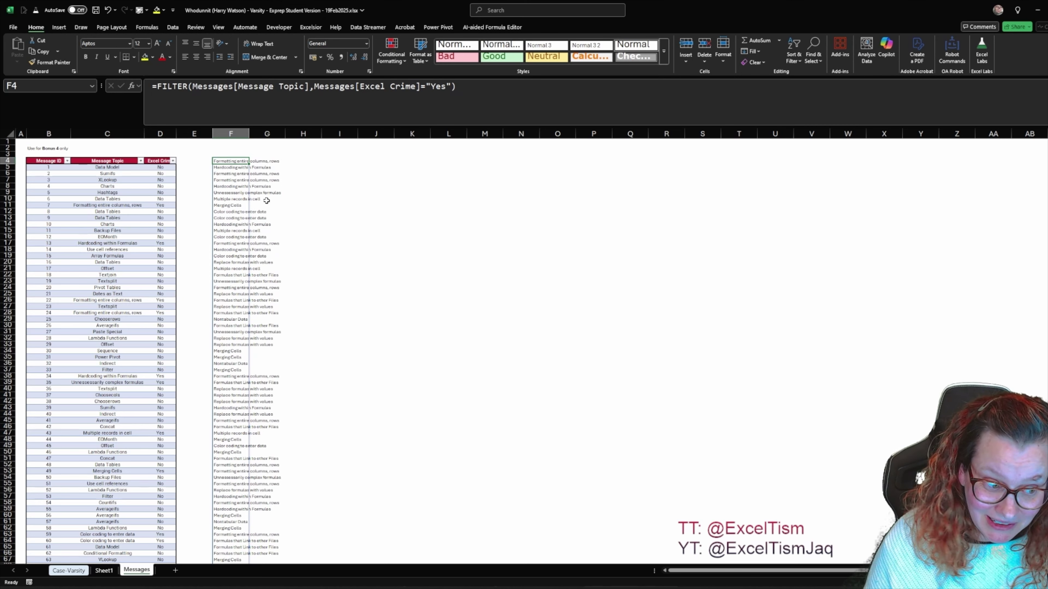
# Wrap the FILTER formula in F4 in UNIQUE so each crime topic is listed once, and widen column F to fit.
pyautogui.press('F2')
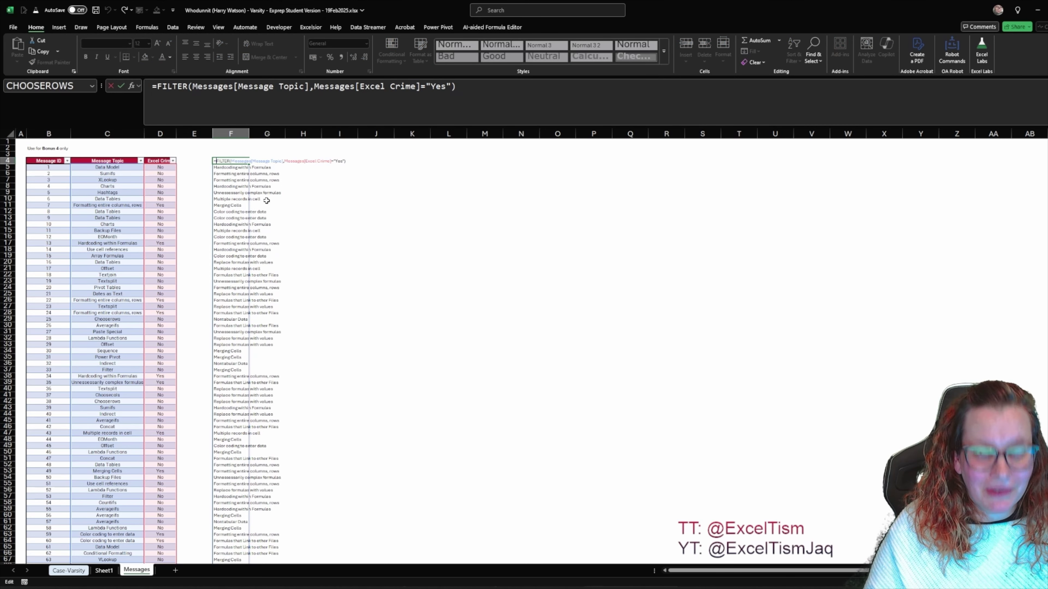
pyautogui.write('uni')
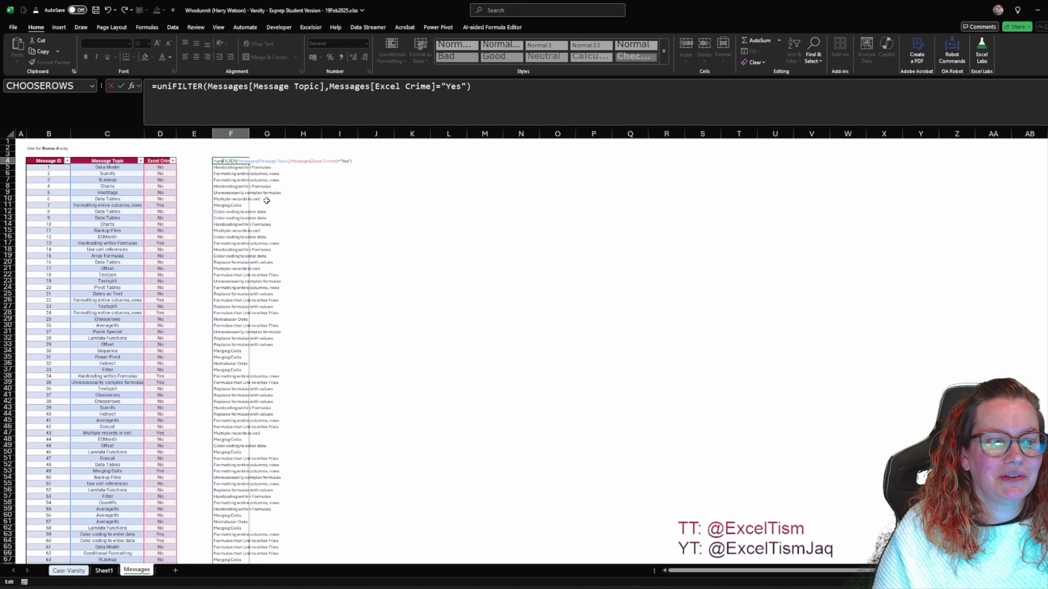
pyautogui.press('Tab')
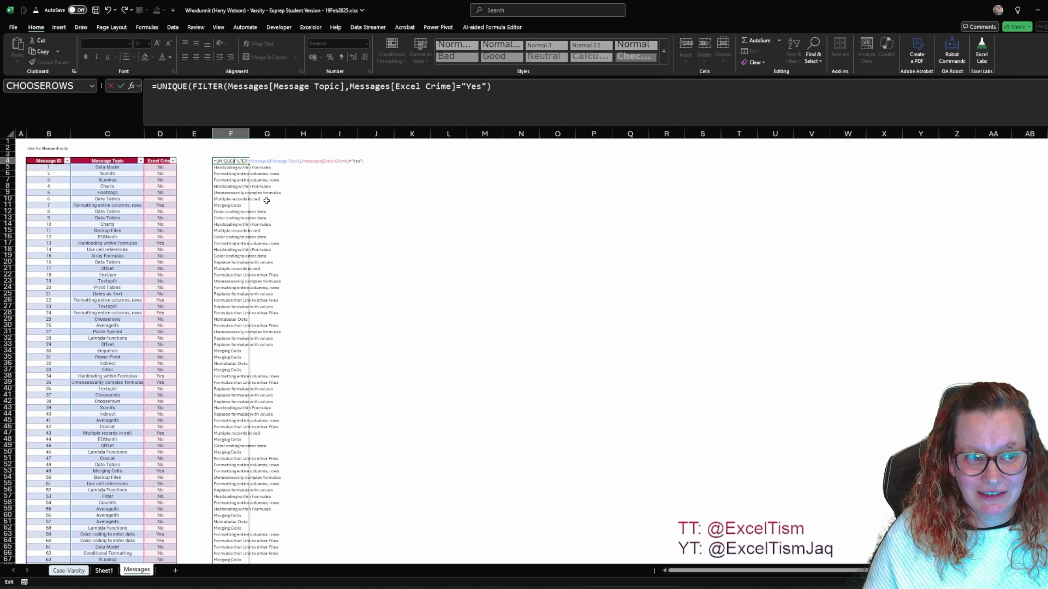
pyautogui.press('Return')
pyautogui.click(242, 161)
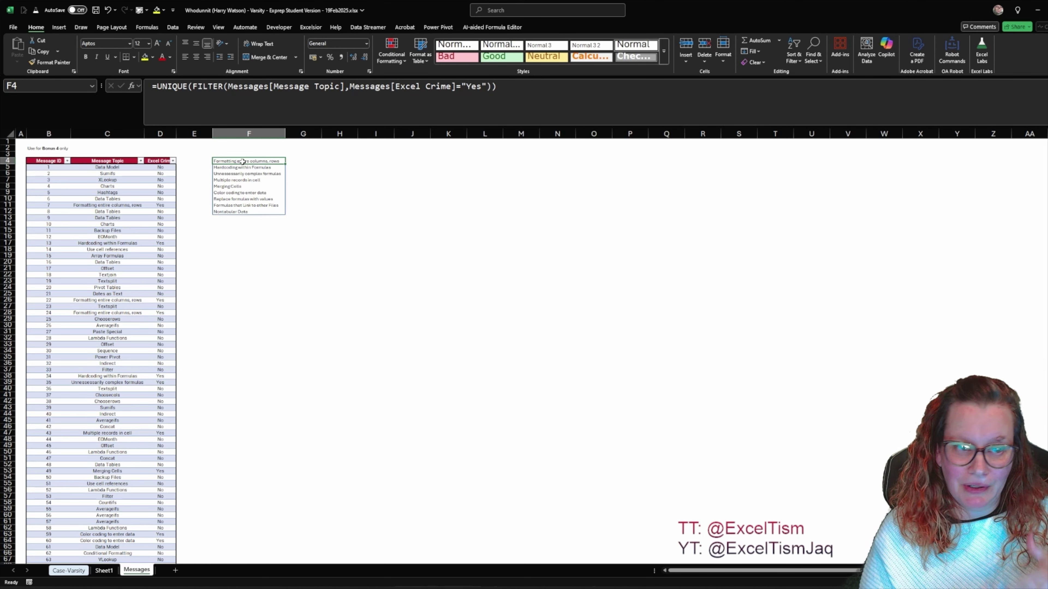
# Count the occurrences of each listed crime topic in G4 with =COUNTIF(Messages[Message Topic],F4#).
pyautogui.press('Right')
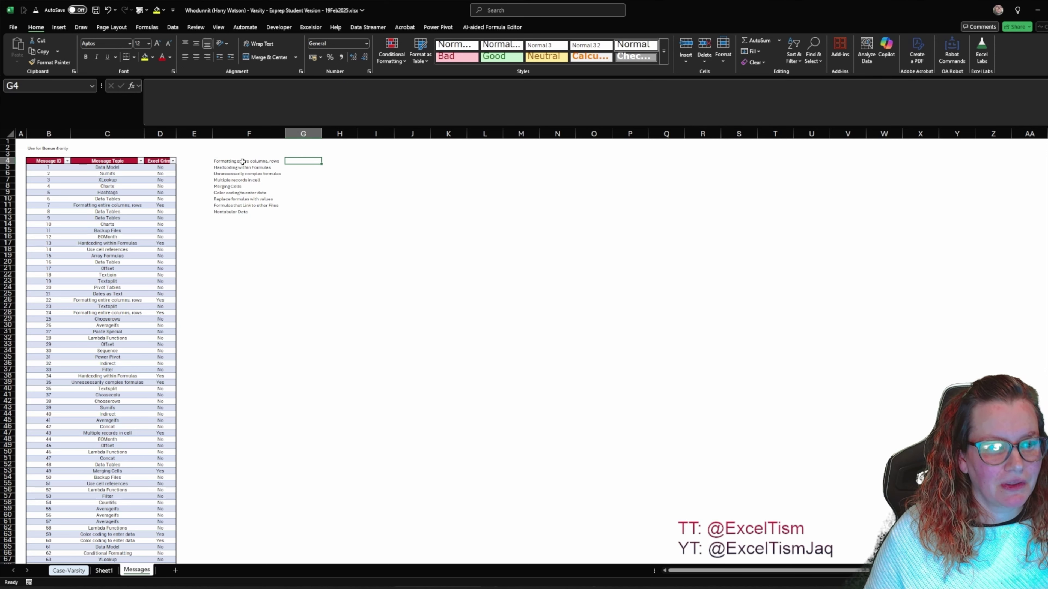
pyautogui.moveTo(242, 161); pyautogui.dragTo(241, 216)
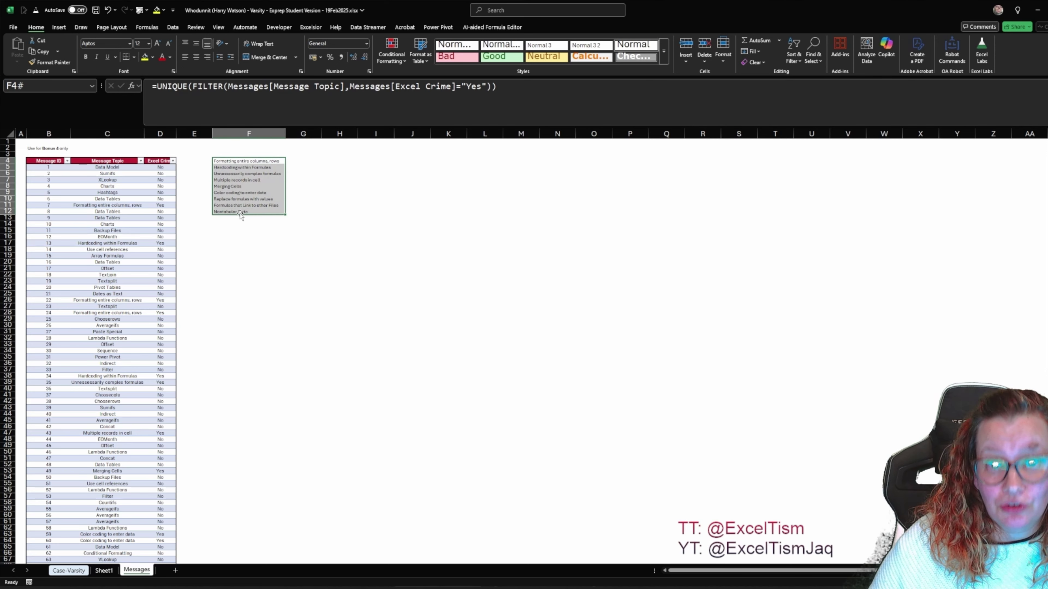
pyautogui.click(305, 159)
pyautogui.write('=')
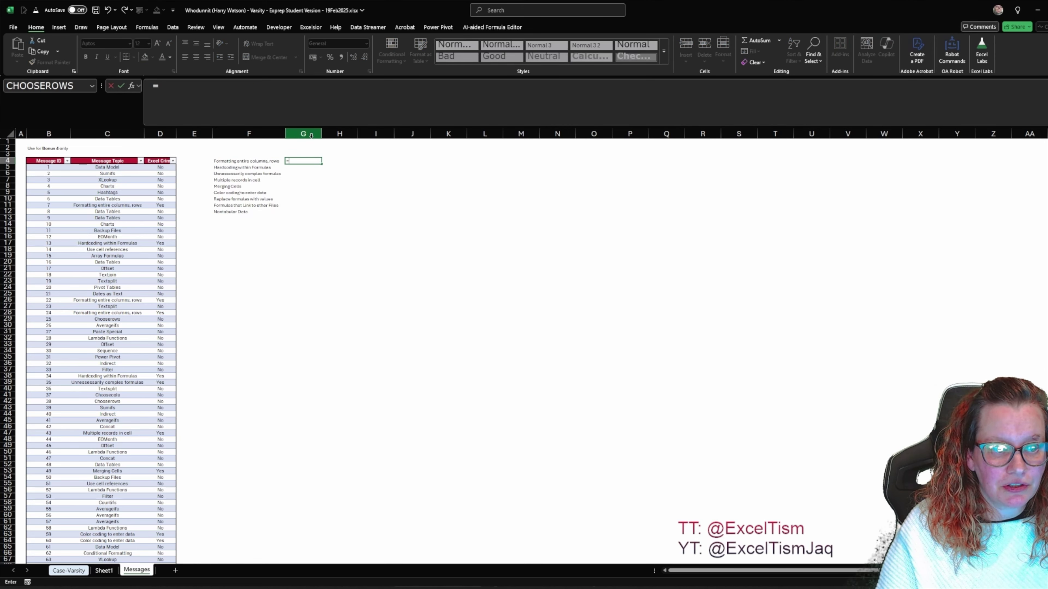
pyautogui.write('countif')
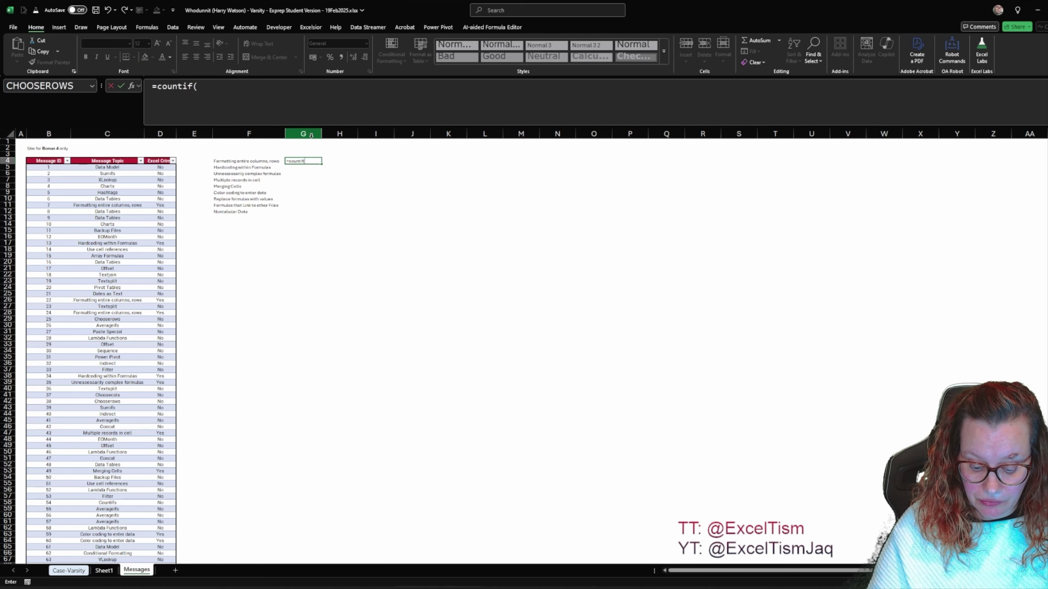
pyautogui.write('(mess')
pyautogui.press('Tab')
pyautogui.write('[')
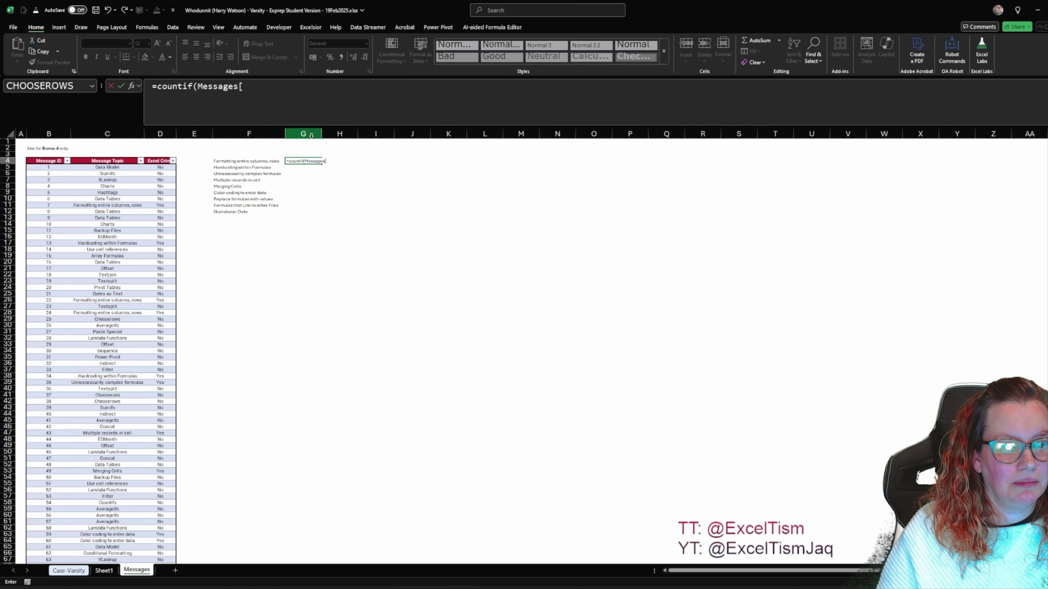
pyautogui.press('Down')
pyautogui.press('Tab')
pyautogui.write('],')
pyautogui.press('Left')
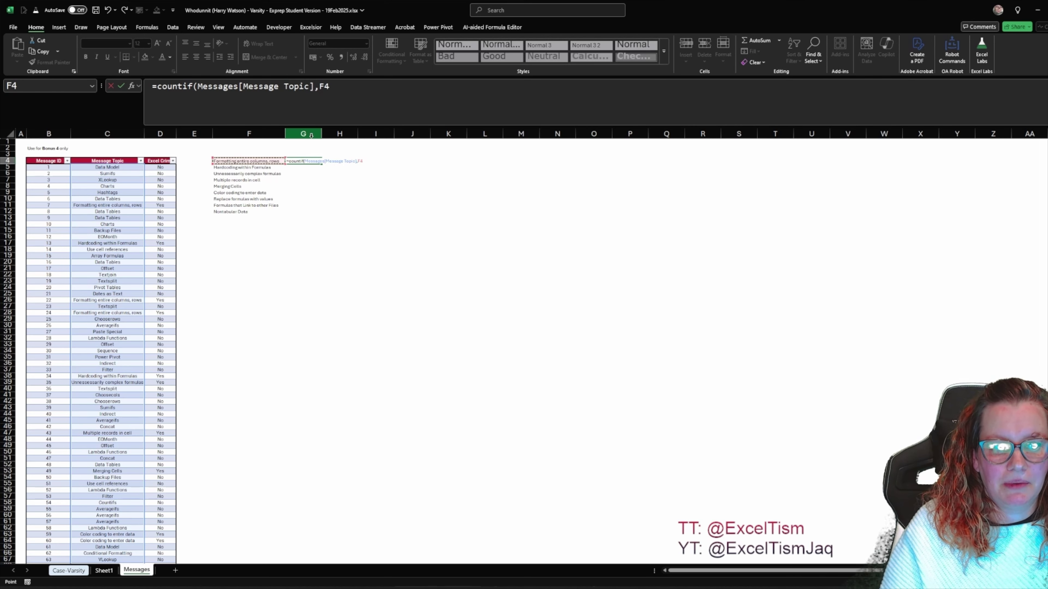
pyautogui.write('#')
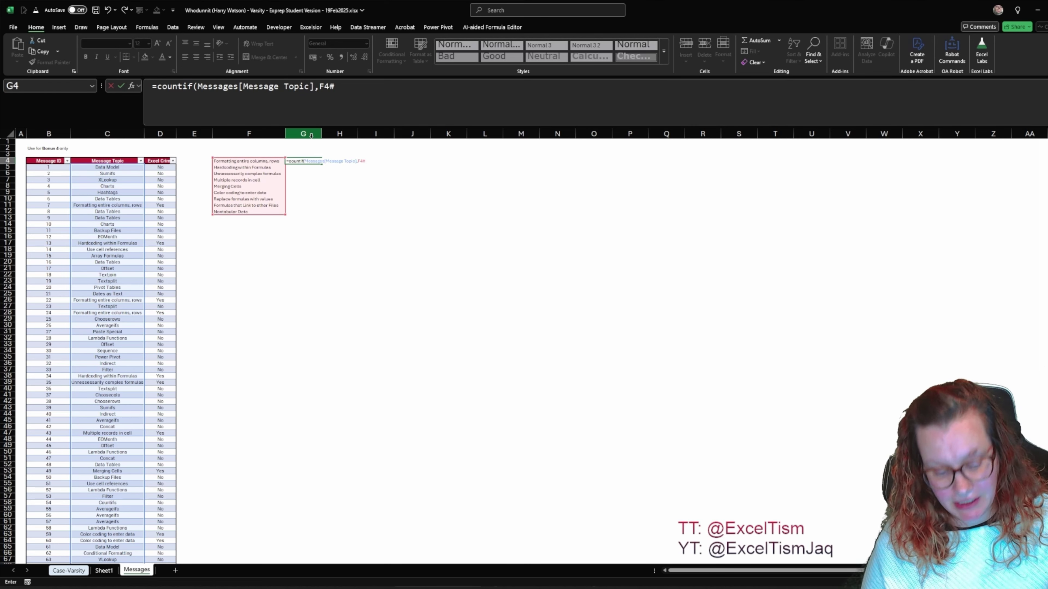
pyautogui.hotkey('ctrl', 'Return')
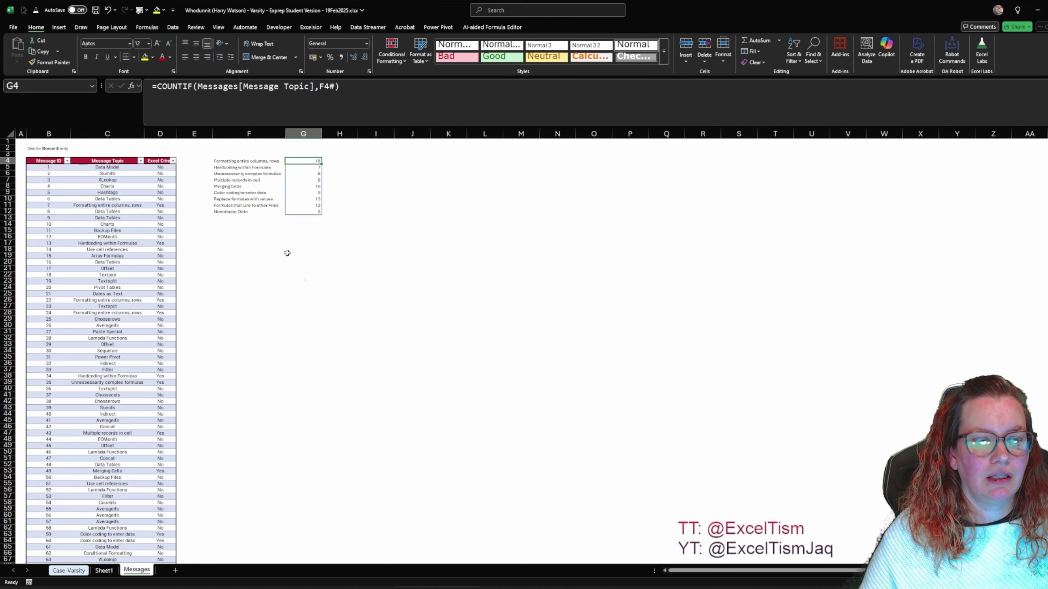
# Answer Bonus 4 in E28 of the Case-Varsity sheet with =MAX(Messages!G4#).
pyautogui.click(61, 572)
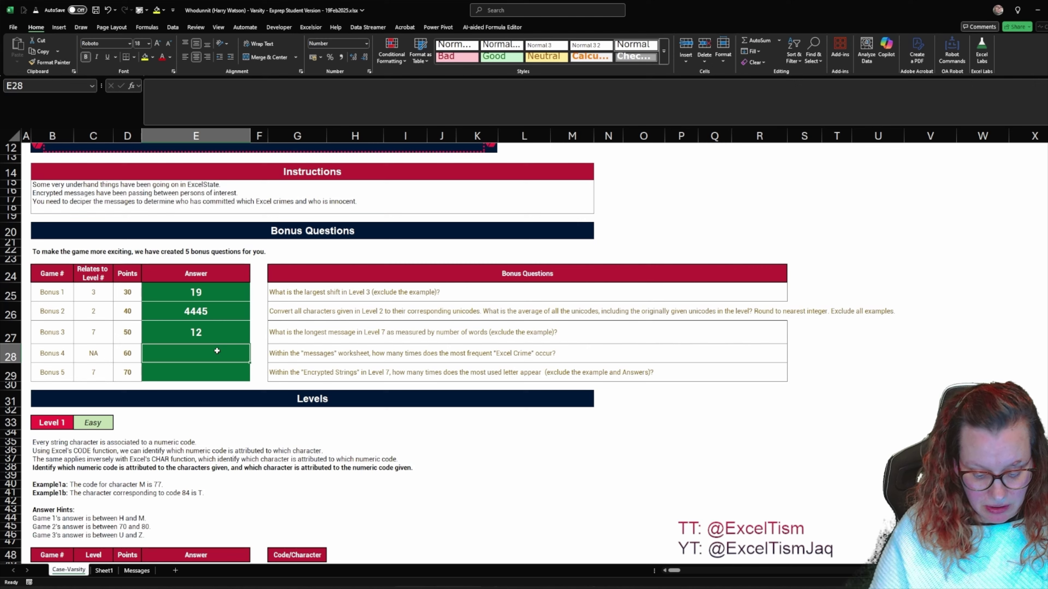
pyautogui.write('=max(')
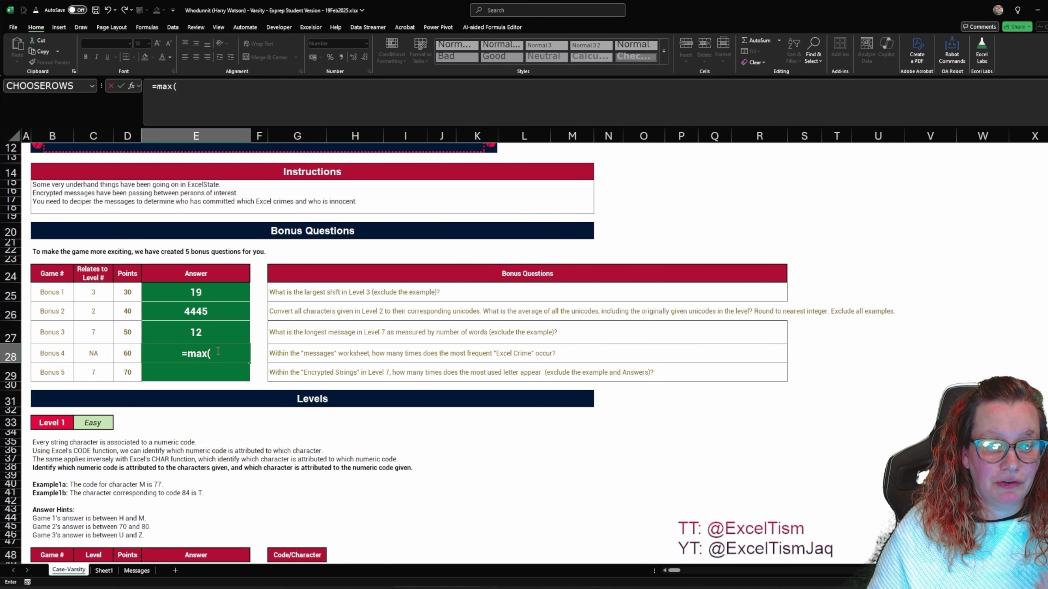
pyautogui.click(136, 570)
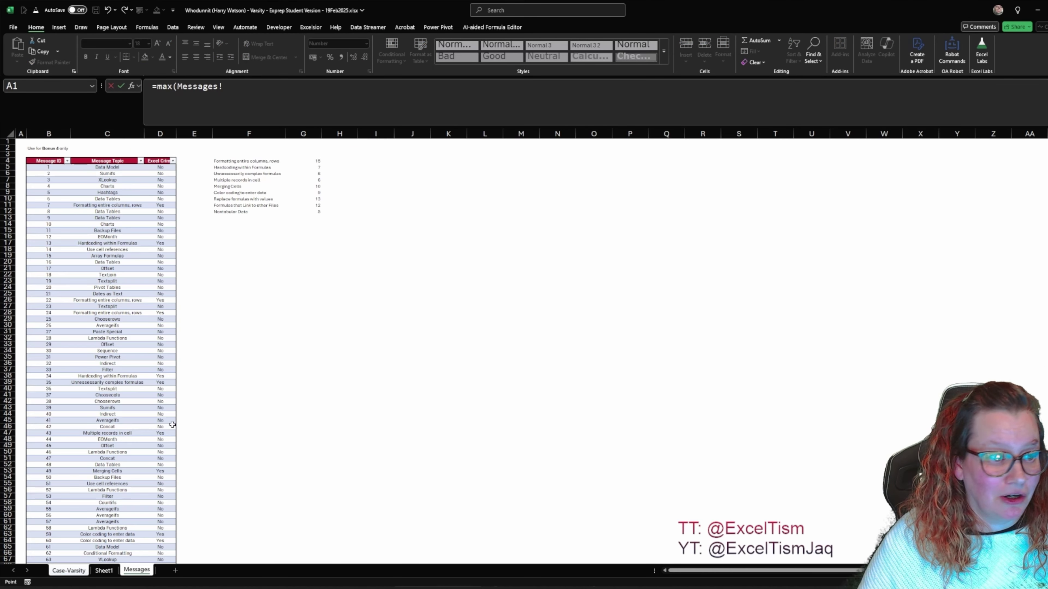
pyautogui.moveTo(315, 160); pyautogui.dragTo(311, 213)
pyautogui.write(')')
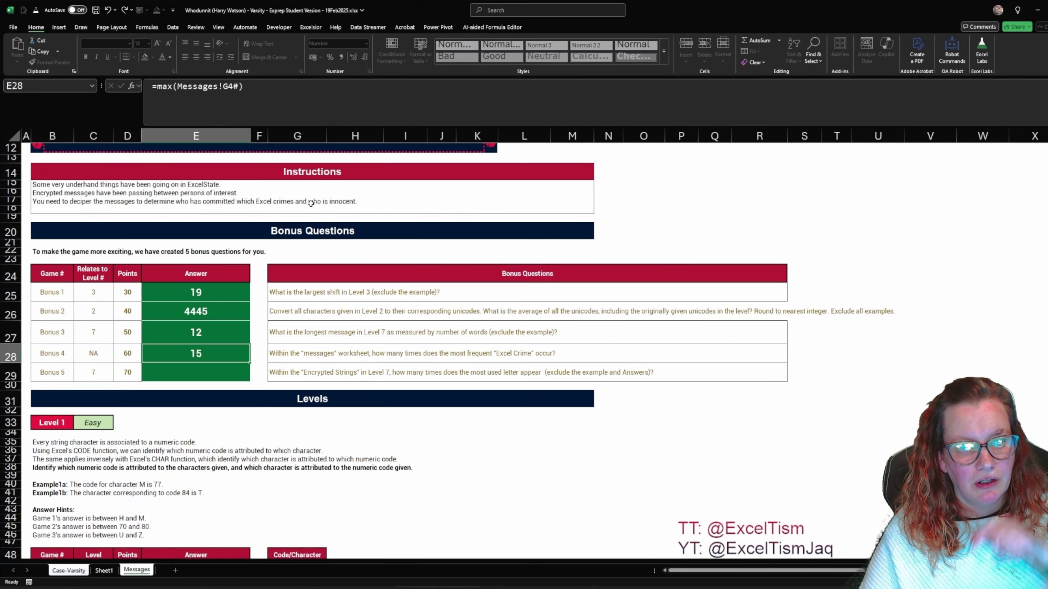
pyautogui.hotkey('ctrl', 'Return')
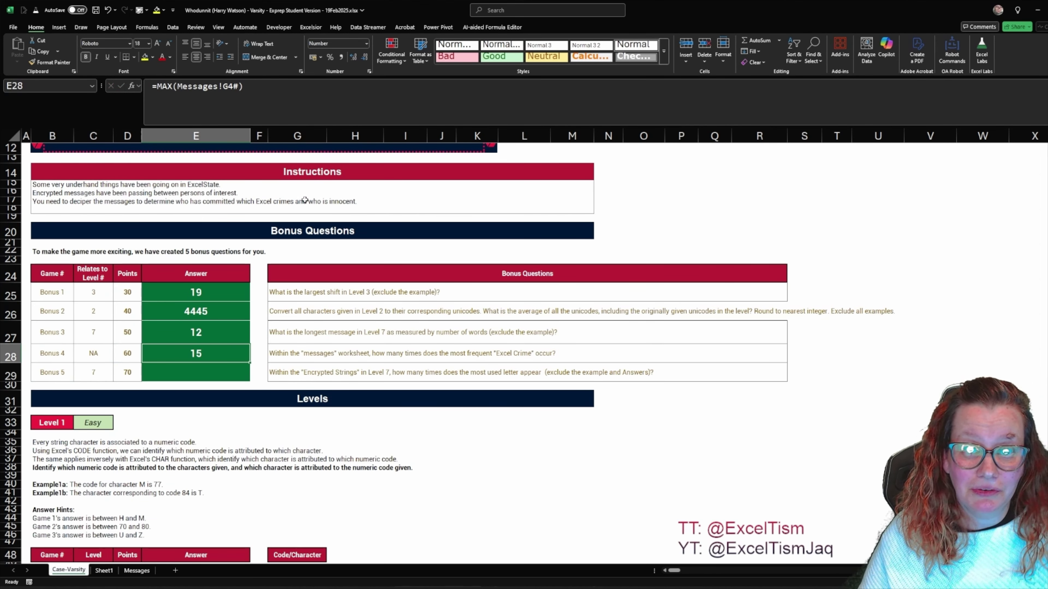
# Review the Bonus 5 question and the encrypted strings in H3:H22 of Sheet1.
pyautogui.click(192, 370)
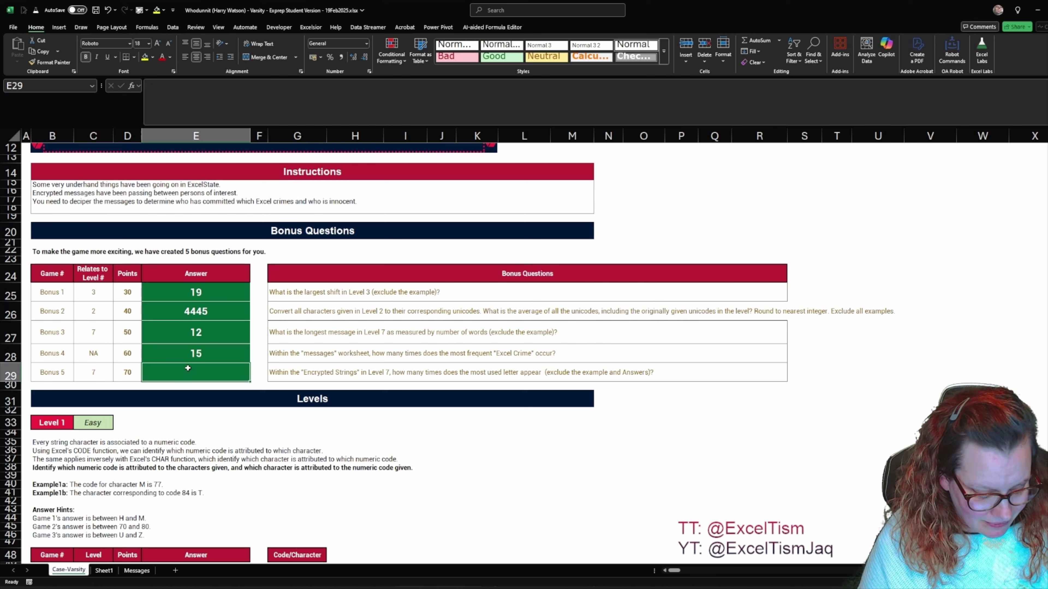
pyautogui.hotkey('alt', 'Tab')
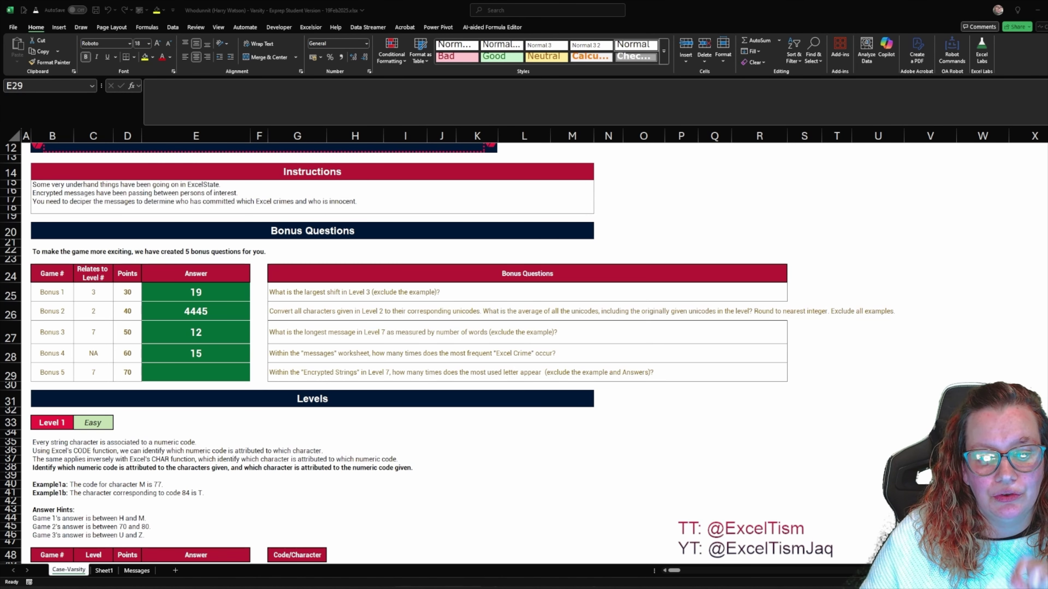
pyautogui.hotkey('alt', 'Tab')
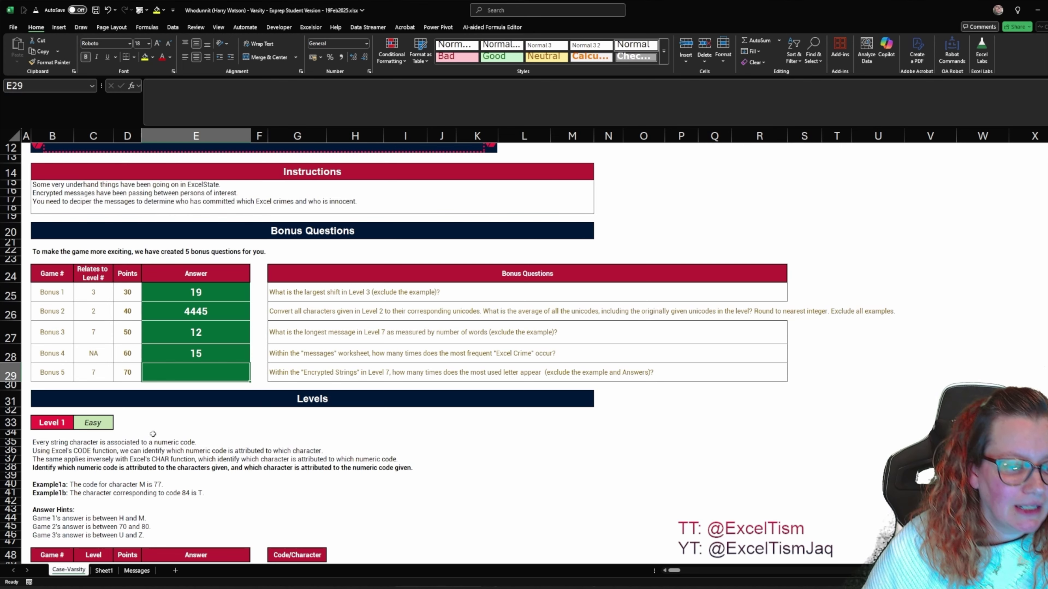
pyautogui.click(136, 570)
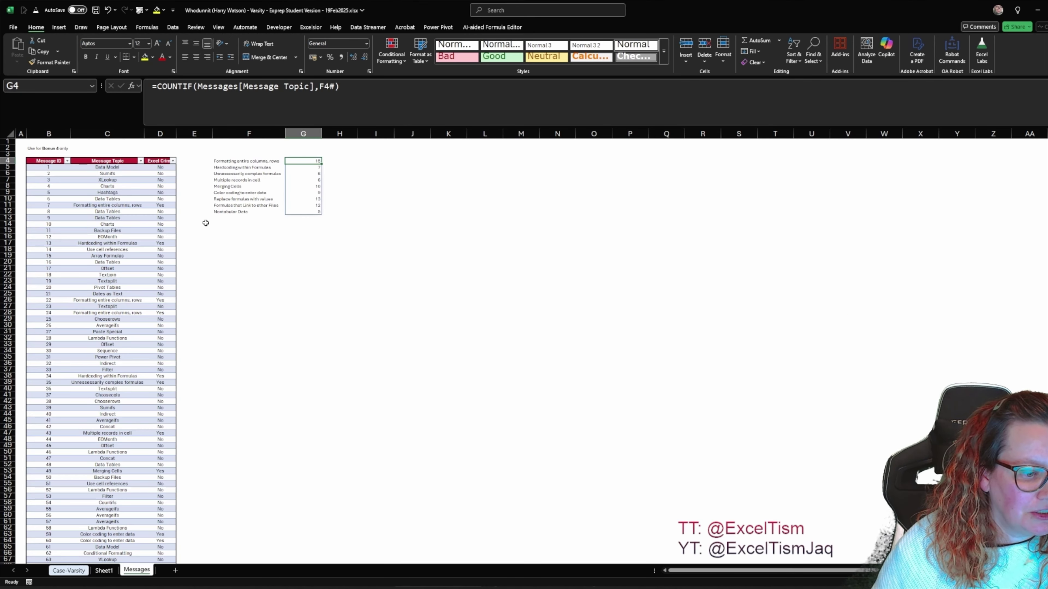
pyautogui.hotkey('ctrl', 'pageup')
pyautogui.moveTo(324, 165); pyautogui.dragTo(310, 367)
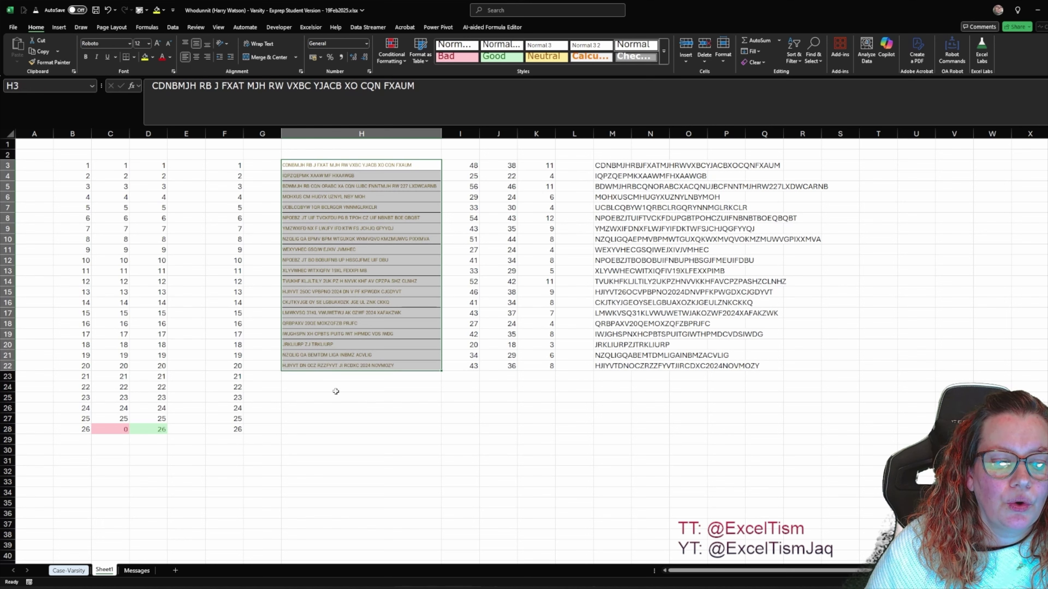
pyautogui.click(339, 400)
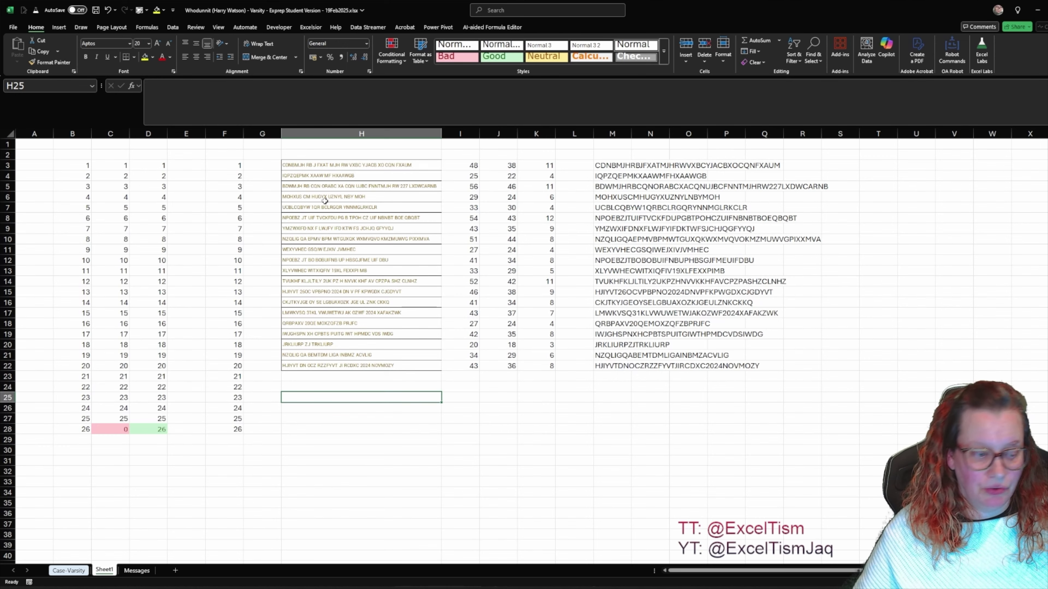
pyautogui.click(145, 572)
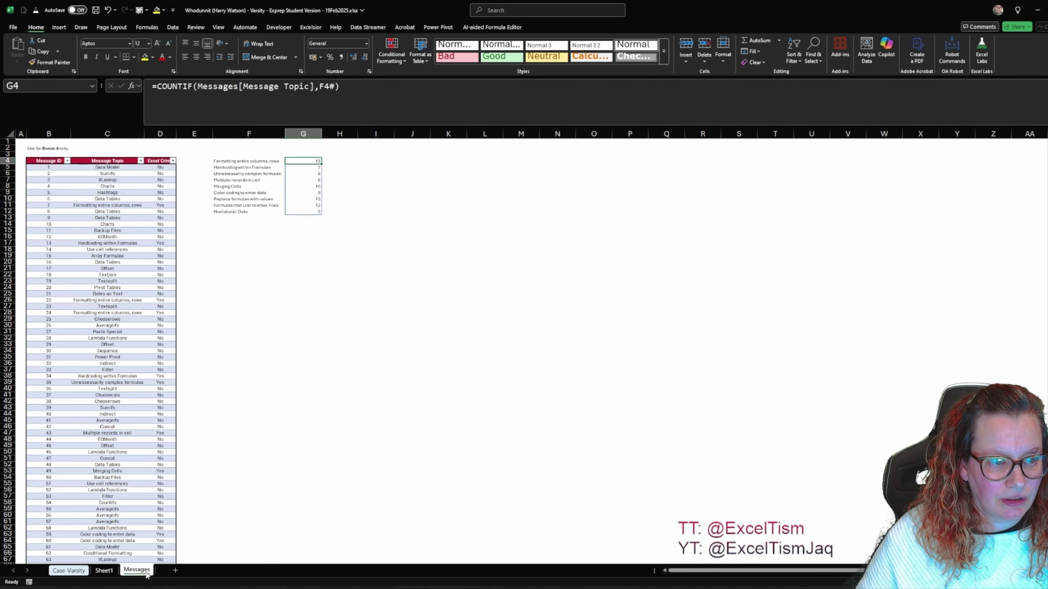
# Copy the character-extraction formula text =MID(G285,SEQUENCE(LEN(G285)),1) from M285 in the Level 7 section of the Case-Varsity sheet.
pyautogui.click(68, 571)
pyautogui.scroll(-20, 408, 410)
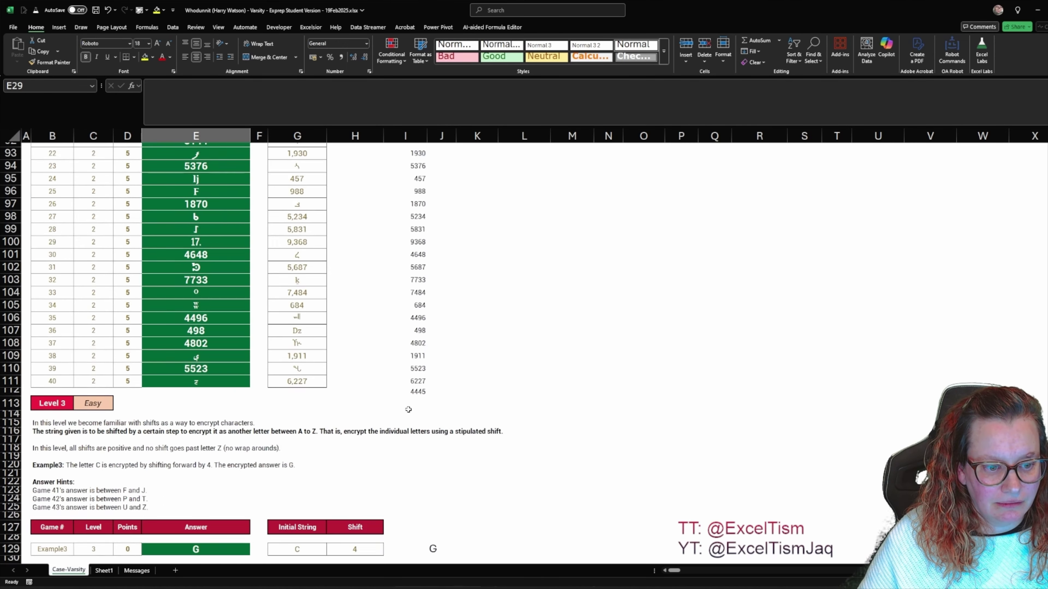
pyautogui.scroll(-20, 408, 410)
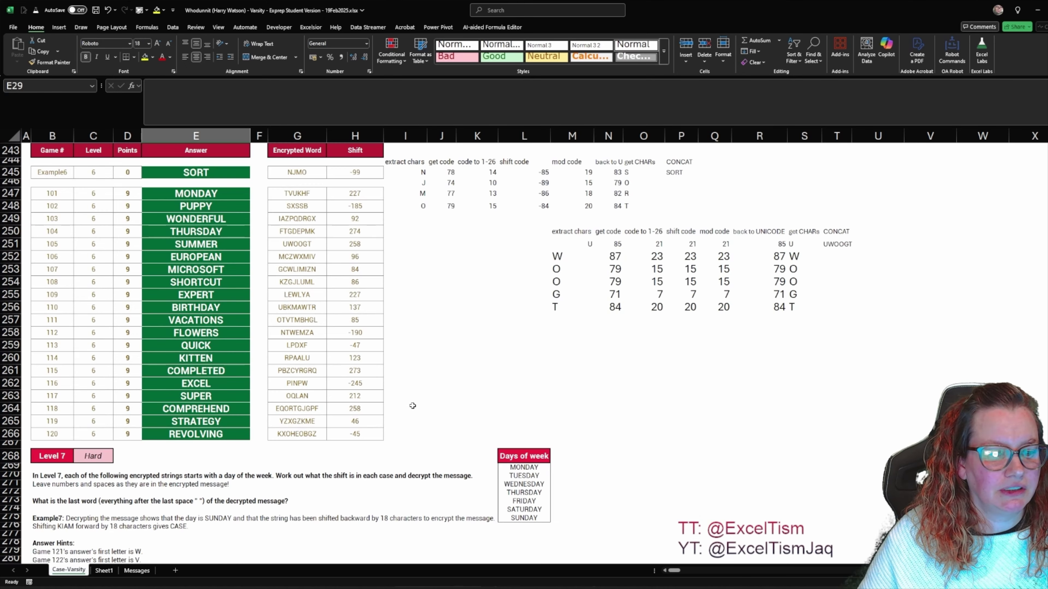
pyautogui.scroll(-18, 433, 293)
pyautogui.scroll(7, 530, 288)
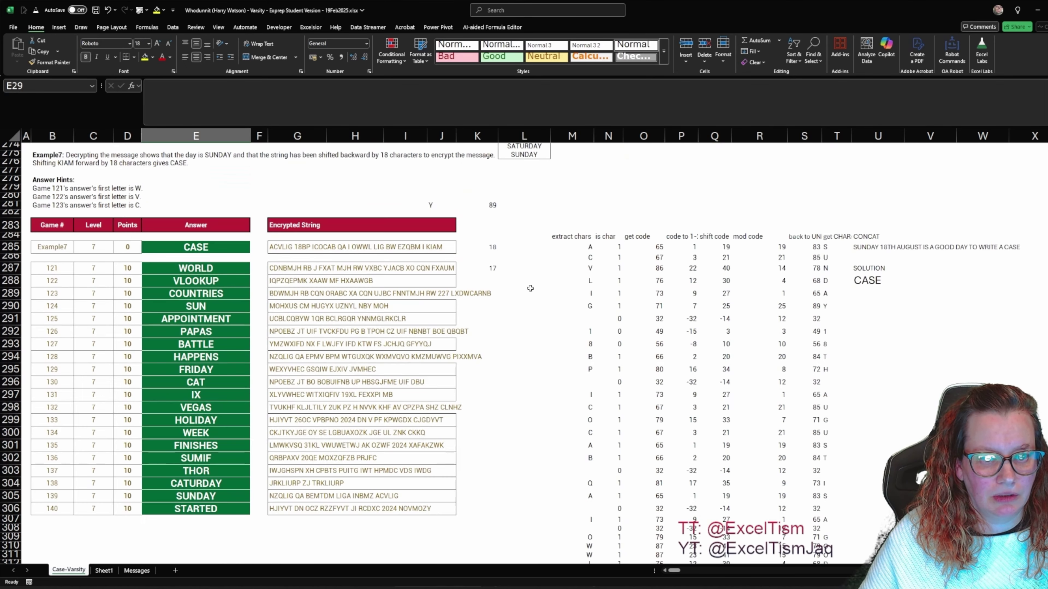
pyautogui.click(572, 246)
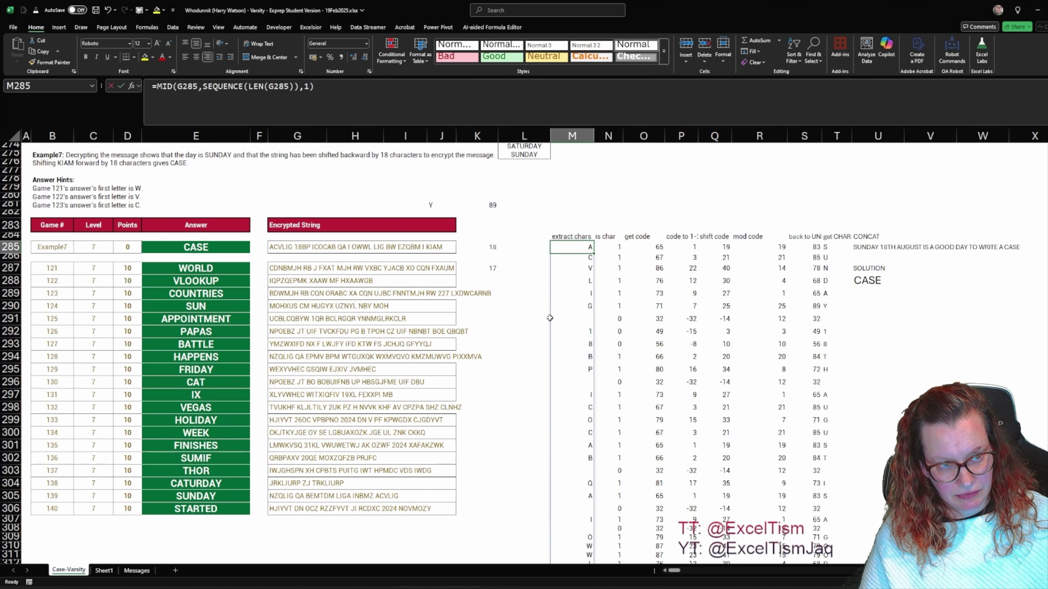
pyautogui.press('F2')
pyautogui.hotkey('shift', 'Home')
pyautogui.hotkey('ctrl', 'c')
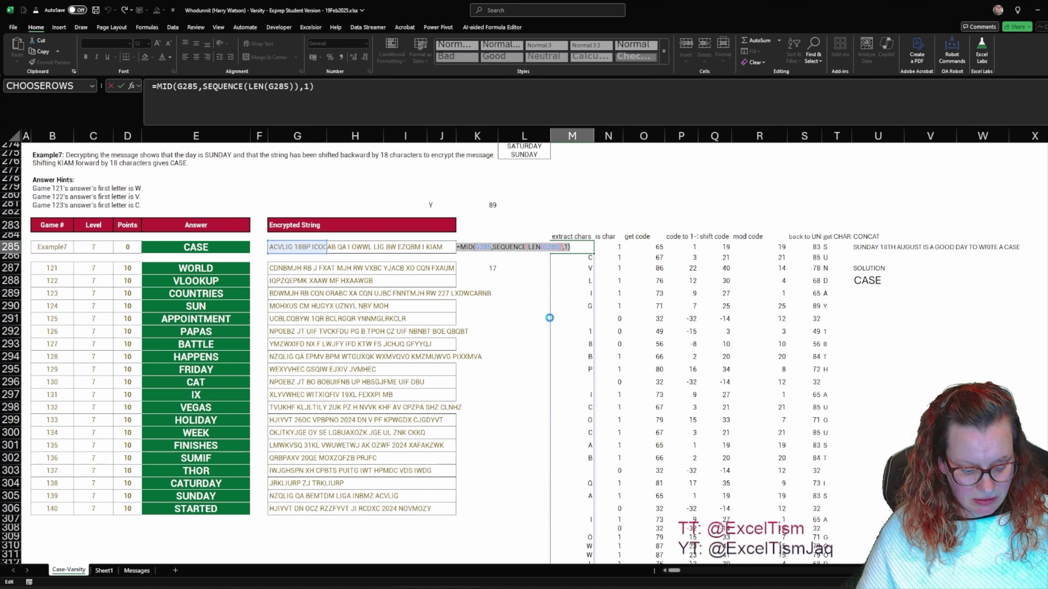
pyautogui.press('Escape')
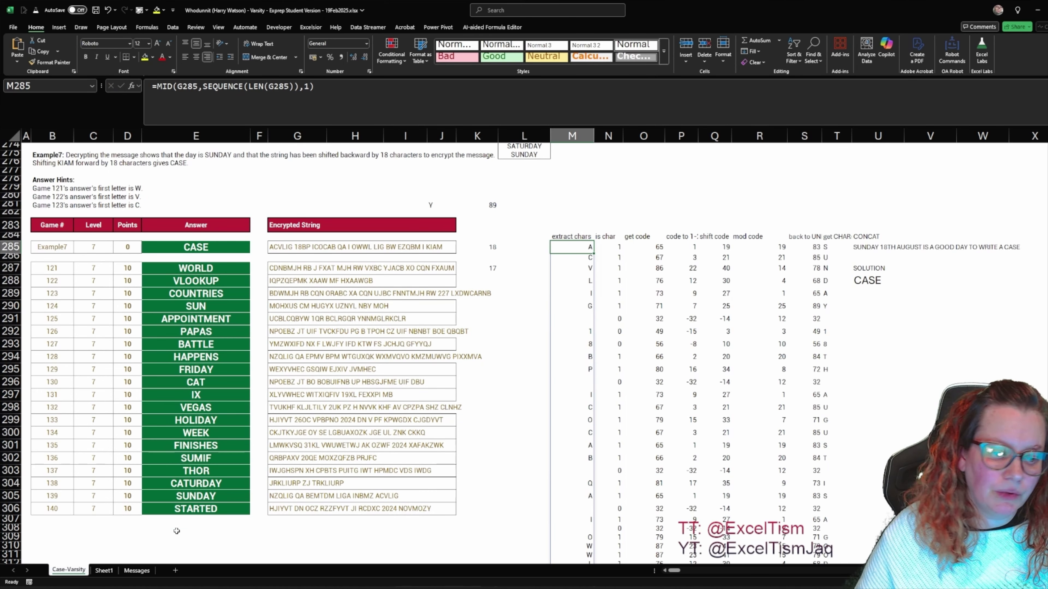
# Paste the copied MID formula into H25 of Sheet1 and change its text argument to H3.
pyautogui.click(138, 571)
pyautogui.click(108, 572)
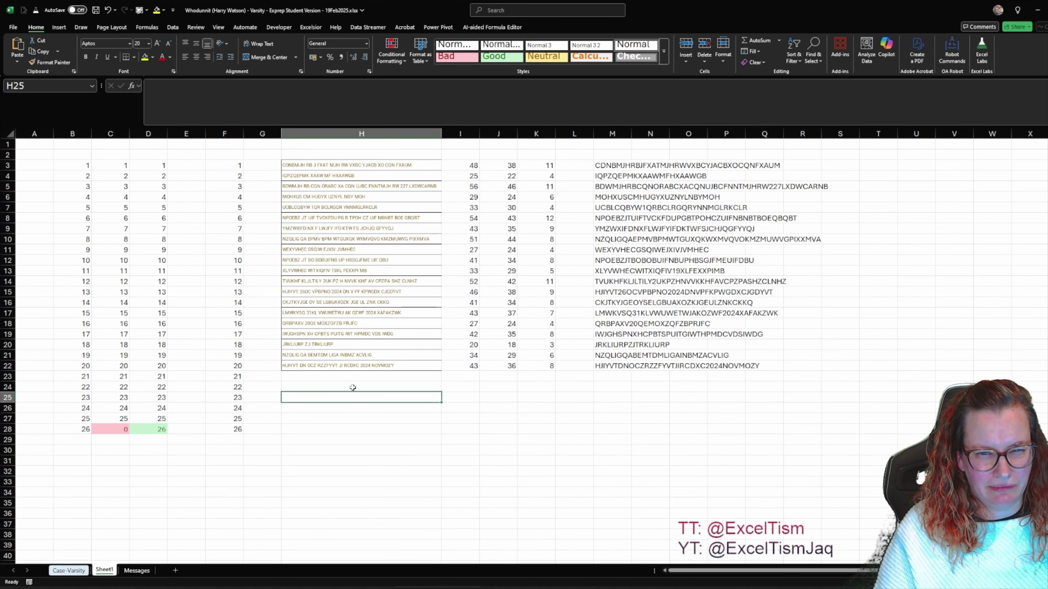
pyautogui.press('F2')
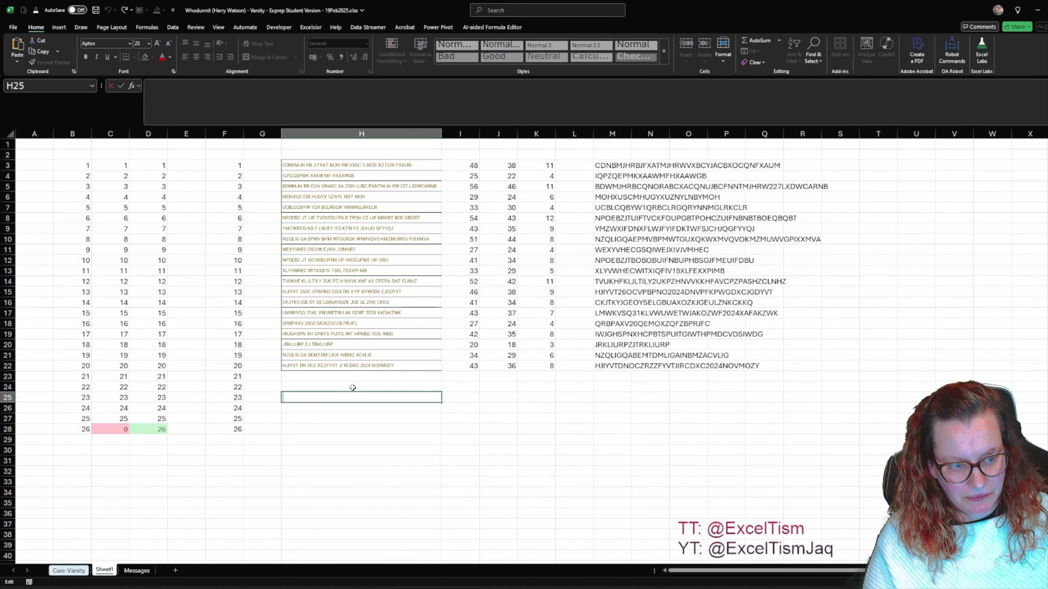
pyautogui.hotkey('ctrl', 'v')
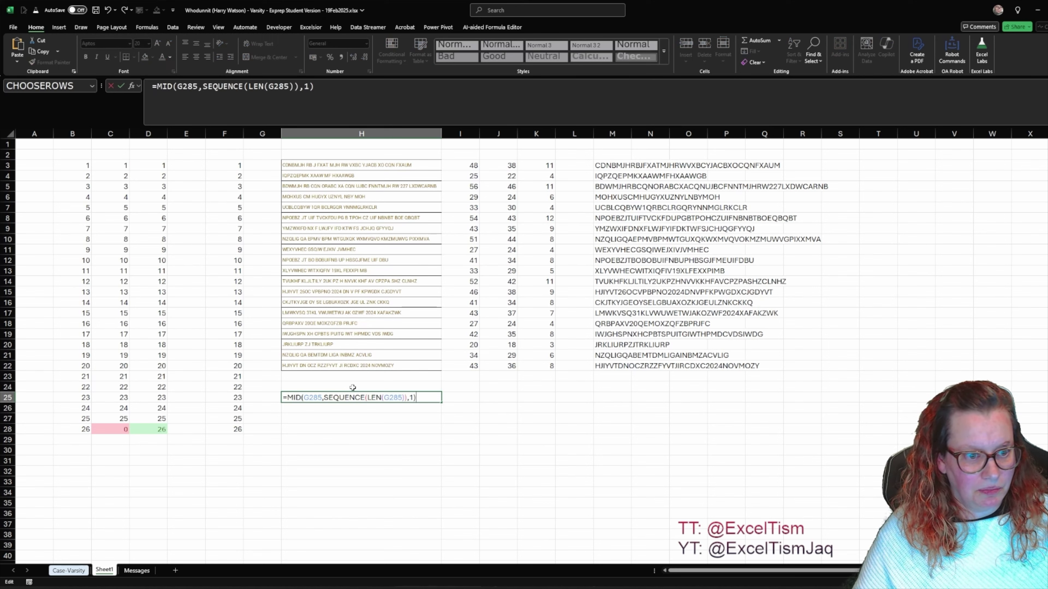
pyautogui.doubleClick(316, 398)
pyautogui.click(355, 167)
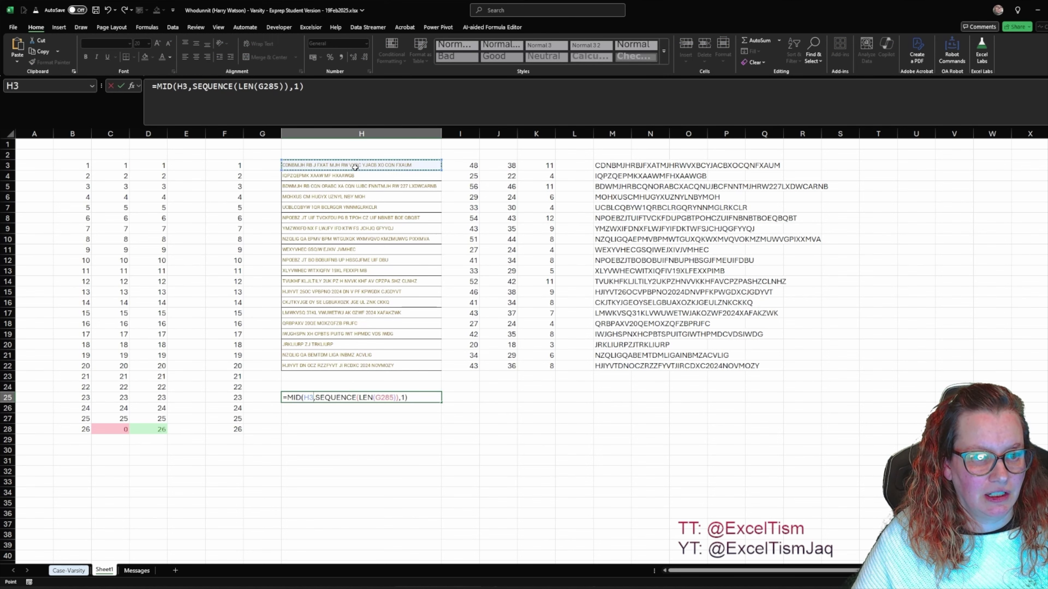
pyautogui.press('F2')
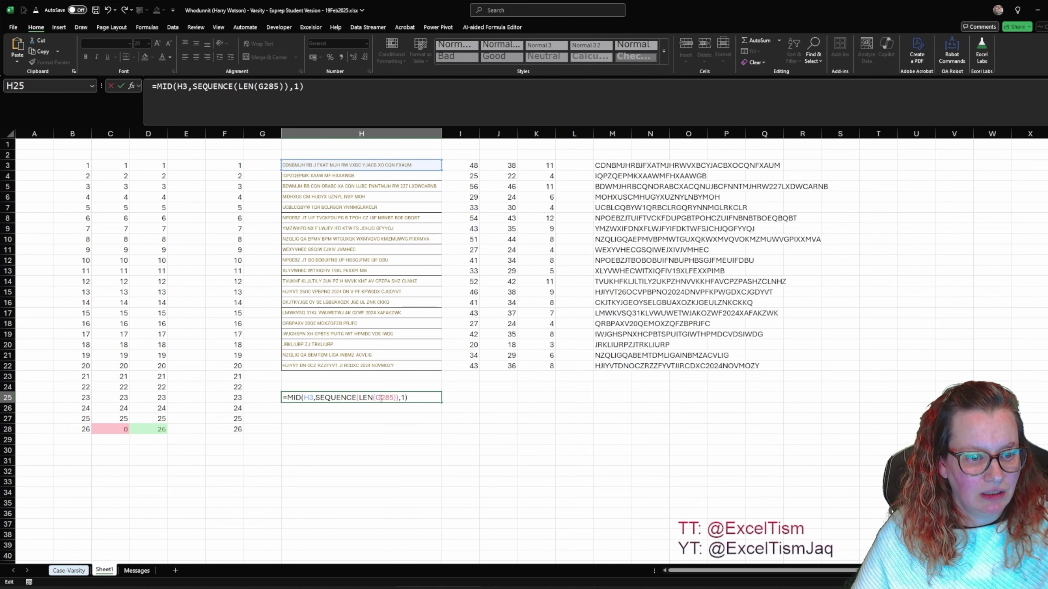
pyautogui.click(382, 166)
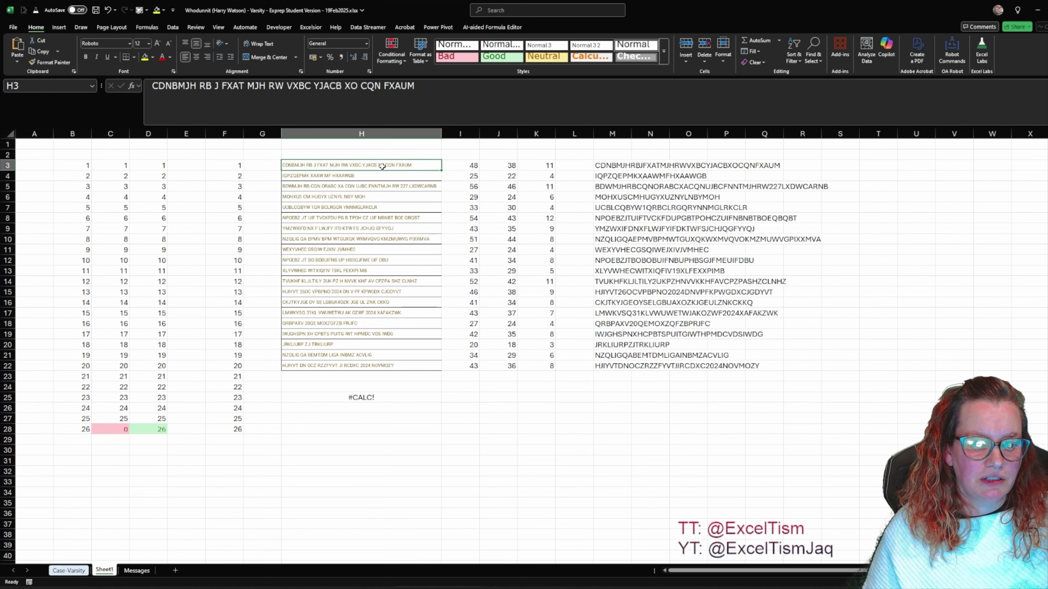
# Change the LEN reference in the H25 formula to H3, giving =MID(H3,SEQUENCE(LEN(H3)),1).
pyautogui.click(409, 395)
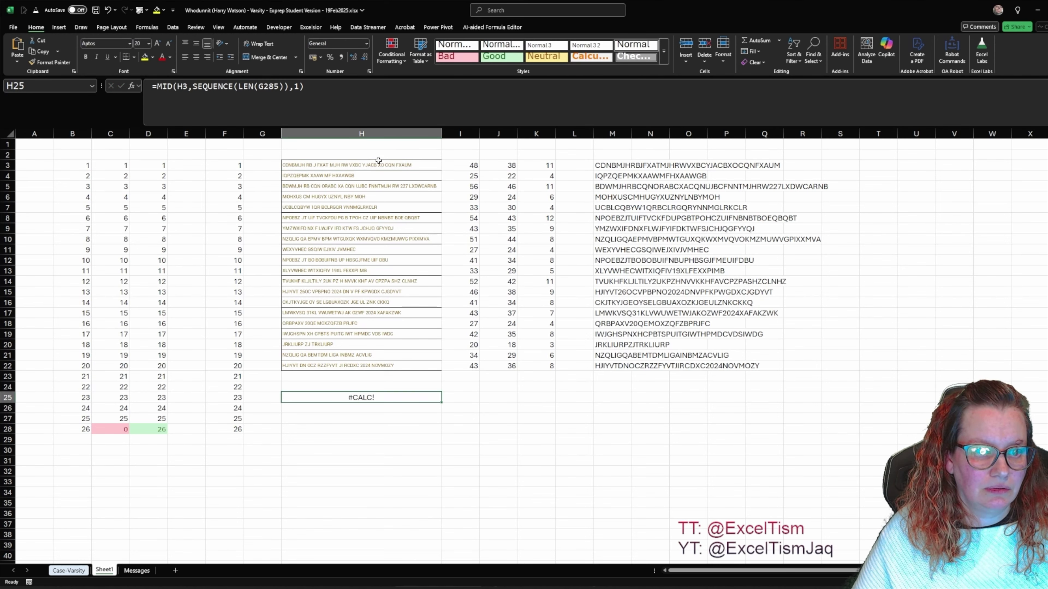
pyautogui.doubleClick(271, 87)
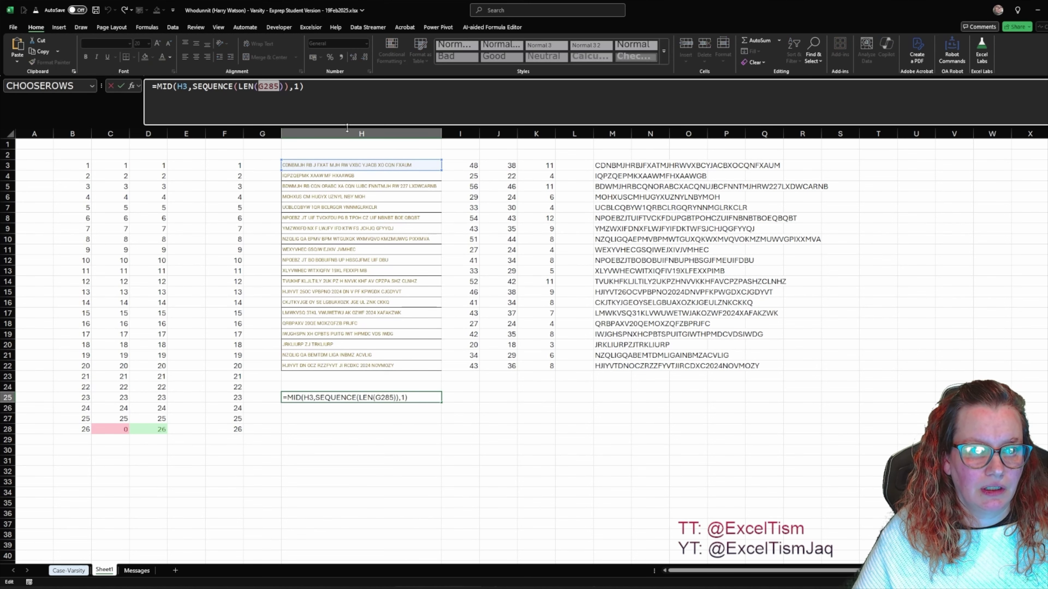
pyautogui.click(372, 165)
pyautogui.press('Home')
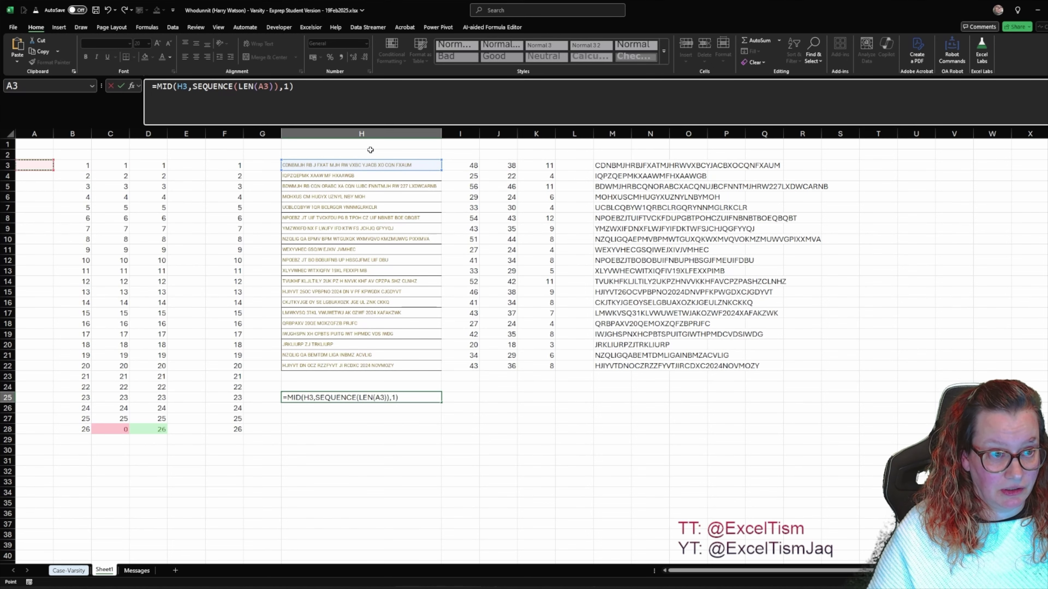
pyautogui.doubleClick(267, 87)
pyautogui.click(361, 165)
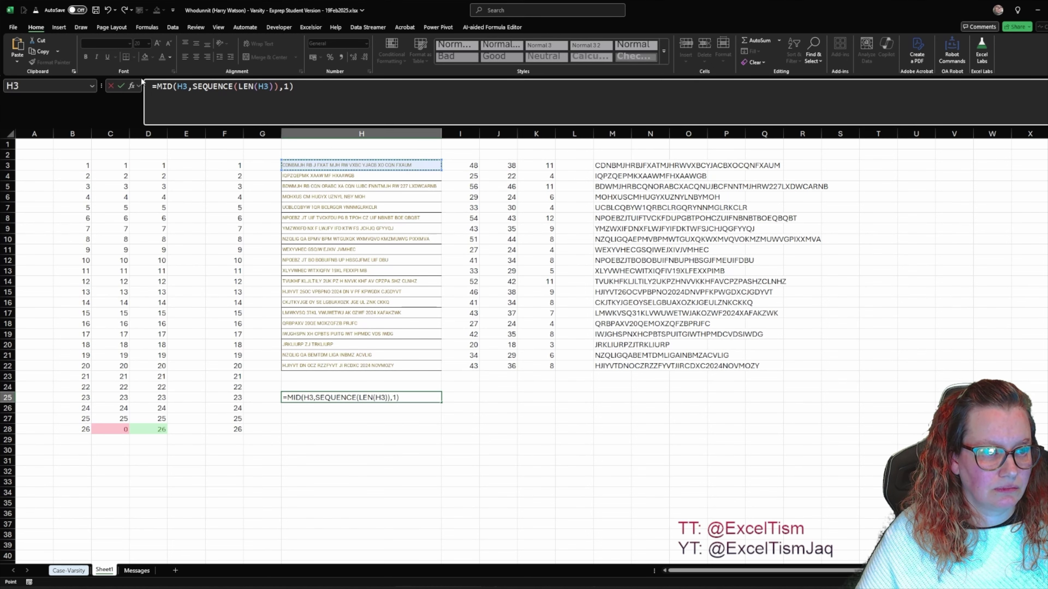
# Wrap the H25 formula in TRANSPOSE so the characters of the first encrypted string spill across the row.
pyautogui.click(159, 88)
pyautogui.write('TRAN')
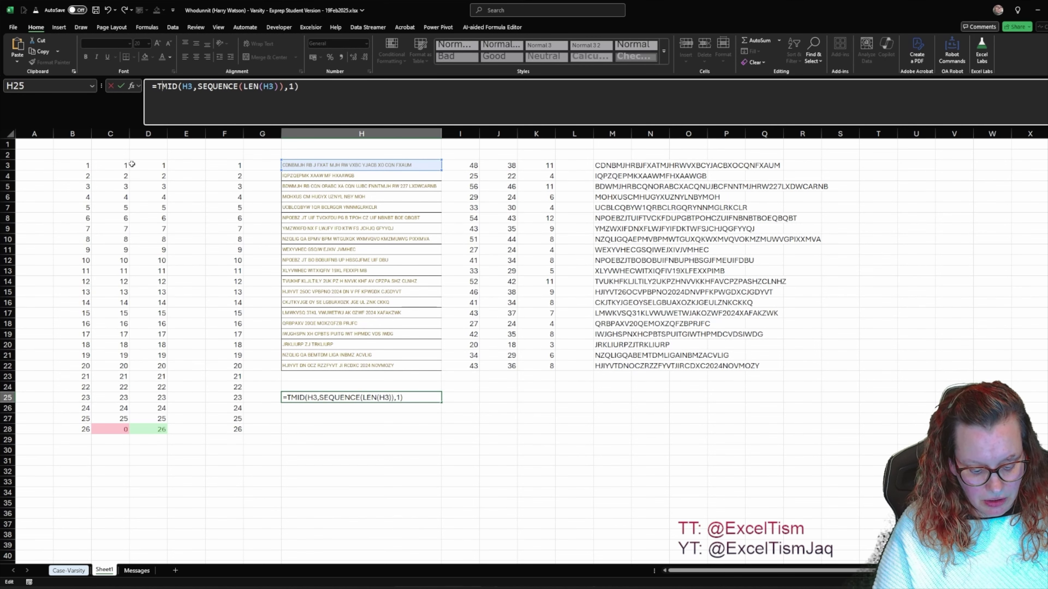
pyautogui.write('SPOSE(')
pyautogui.click(380, 90)
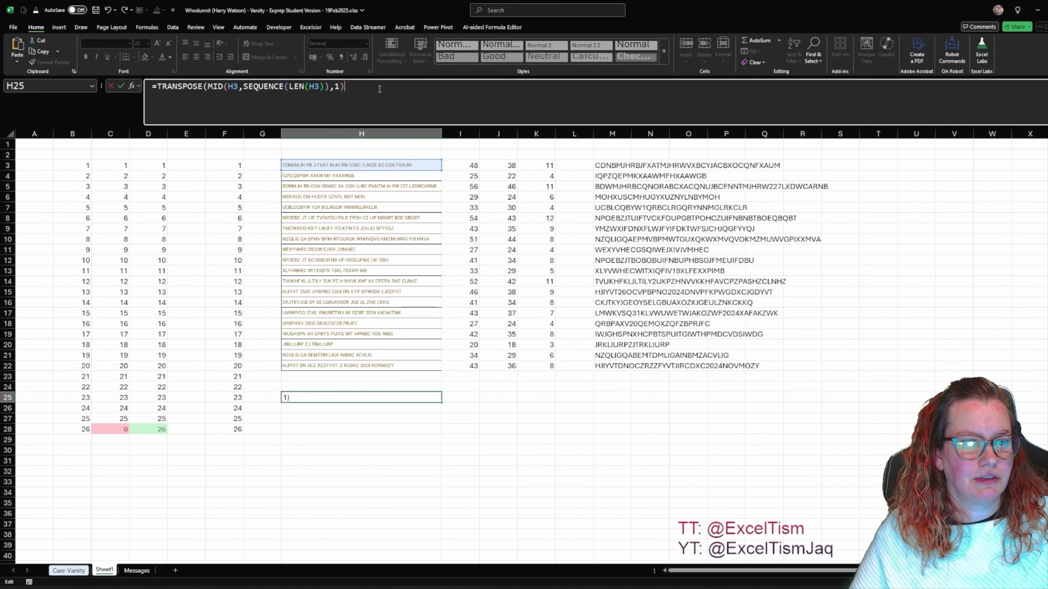
pyautogui.write(')')
pyautogui.press('Return')
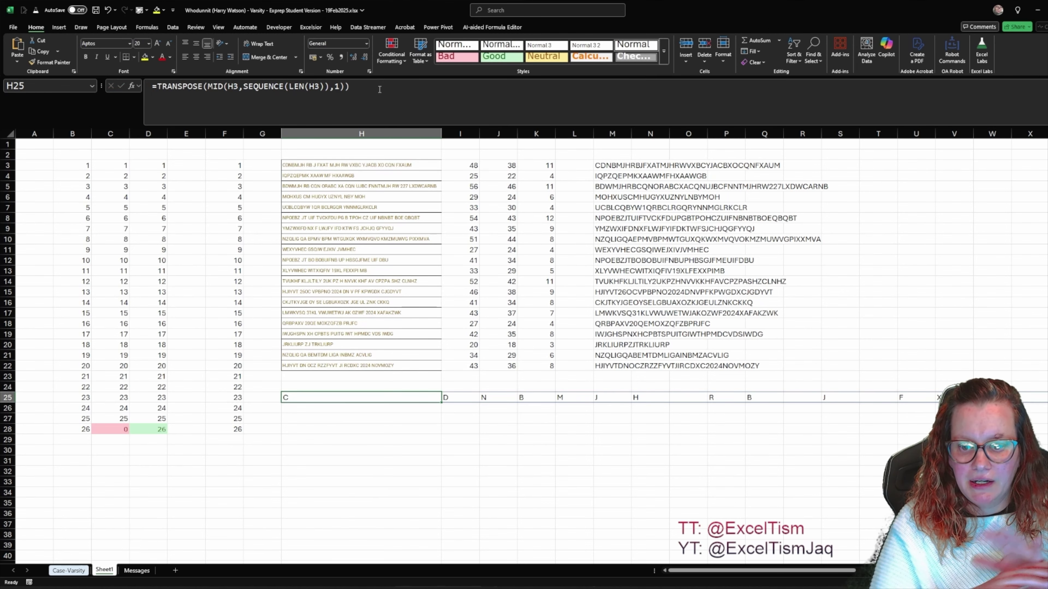
# Fill the TRANSPOSE formula from H25 down through H44 for all encrypted strings, clearing the surplus copies in H45:H58.
pyautogui.hotkey('ctrl', 'Right')
pyautogui.hotkey('ctrl', 'Left')
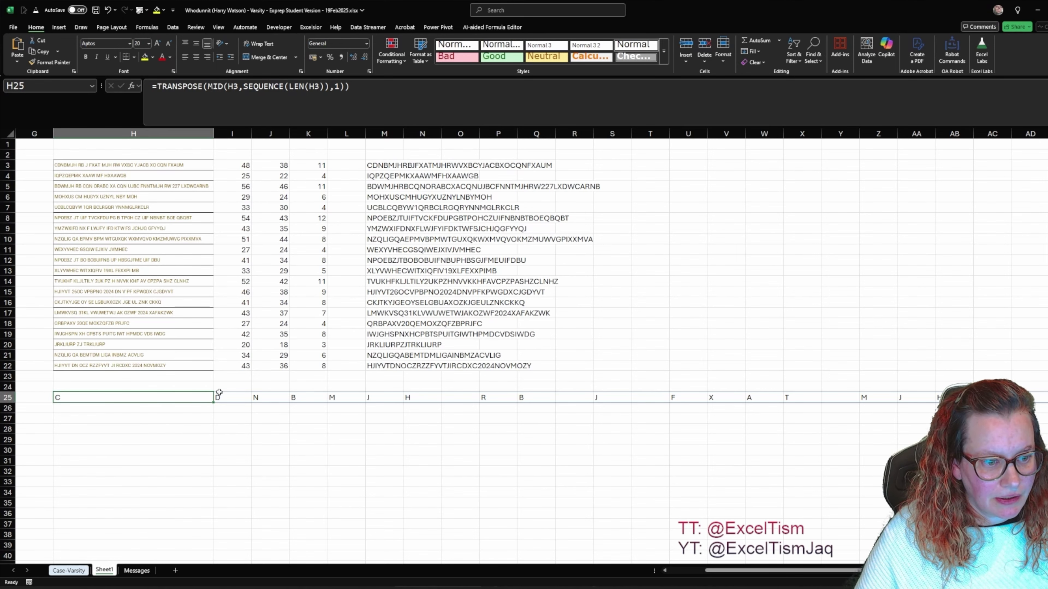
pyautogui.press('F2')
pyautogui.press('Escape')
pyautogui.moveTo(215, 404); pyautogui.dragTo(215, 554)
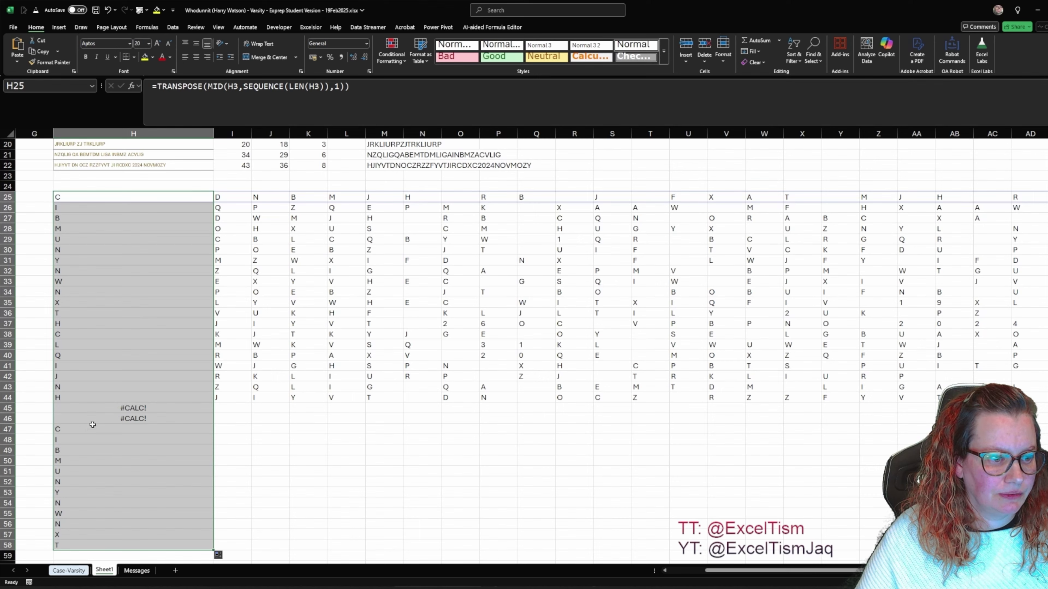
pyautogui.click(119, 409)
pyautogui.hotkey('ctrl', 'shift', 'Down')
pyautogui.press('Delete')
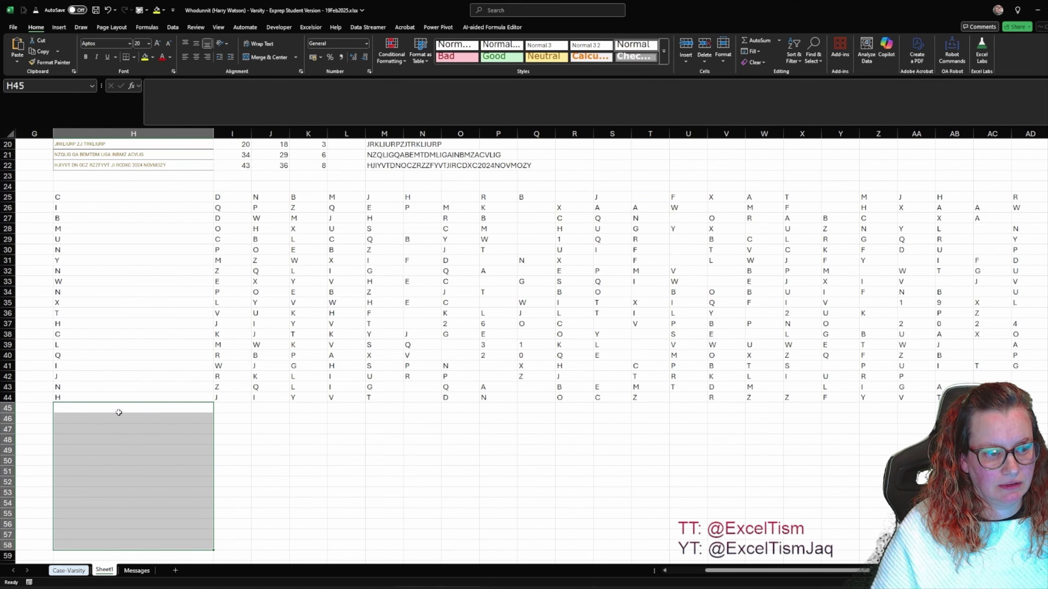
# Select the block of spilled characters from H25 to BK44 and name the range searchin.
pyautogui.press('Up')
pyautogui.press('Up')
pyautogui.press('Up')
pyautogui.hotkey('ctrl', 'Up')
pyautogui.hotkey('ctrl', 'Right')
pyautogui.press('Right')
pyautogui.press('Right')
pyautogui.press('Right')
pyautogui.press('Right')
pyautogui.press('Right')
pyautogui.press('Right')
pyautogui.press('Right')
pyautogui.press('Right')
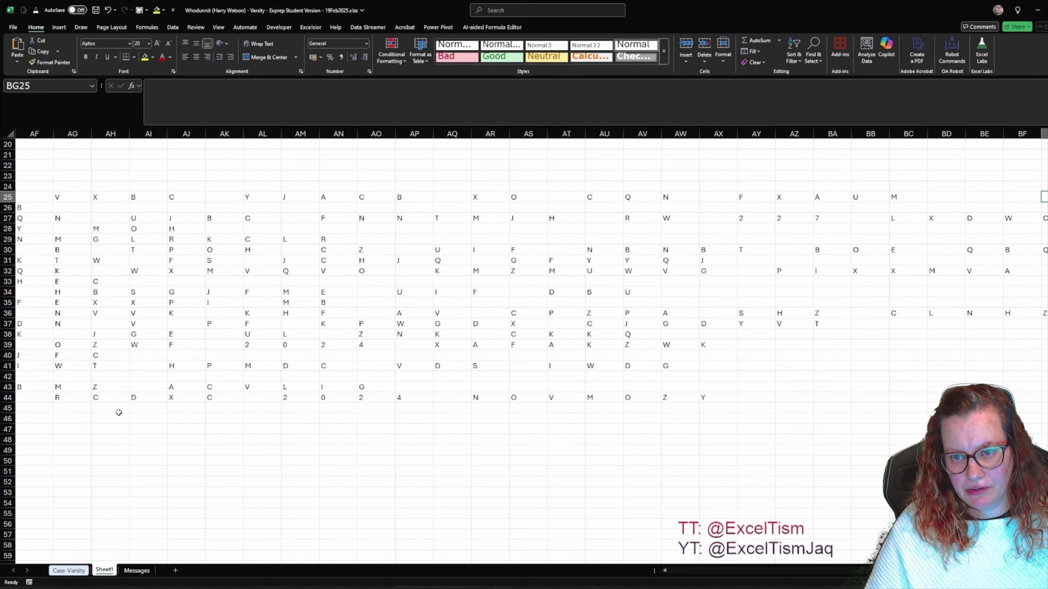
pyautogui.press('Right')
pyautogui.press('Left')
pyautogui.press('Down')
pyautogui.press('Down')
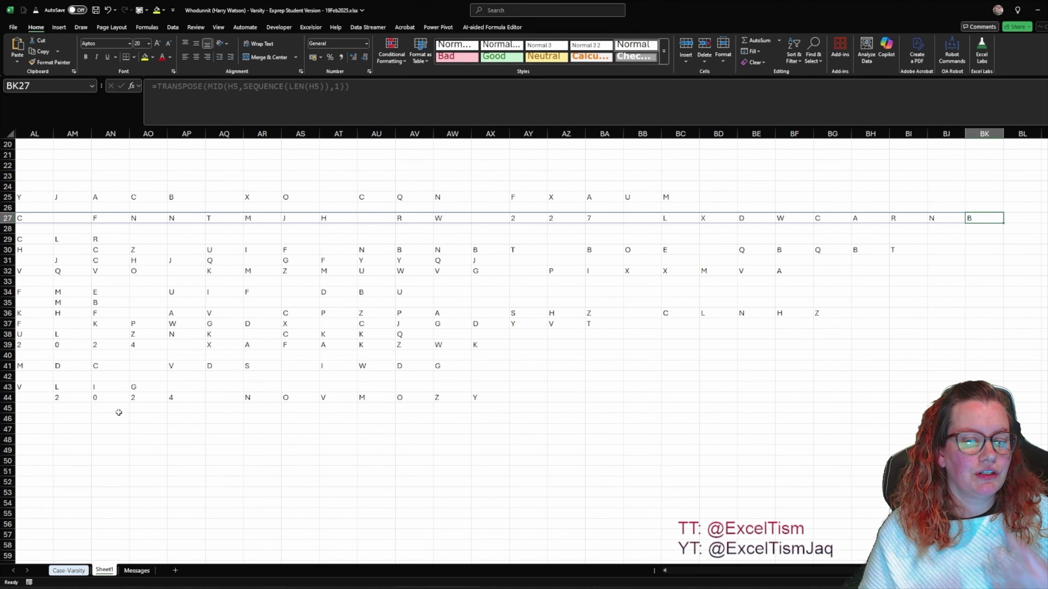
pyautogui.press('Up')
pyautogui.press('Up')
pyautogui.hotkey('shift', 'Down')
pyautogui.hotkey('shift', 'Down')
pyautogui.hotkey('shift', 'Down')
pyautogui.hotkey('shift', 'Down')
pyautogui.hotkey('shift', 'Down')
pyautogui.hotkey('shift', 'Down')
pyautogui.hotkey('shift', 'Down')
pyautogui.hotkey('shift', 'Down')
pyautogui.hotkey('shift', 'Down')
pyautogui.hotkey('shift', 'Down')
pyautogui.hotkey('shift', 'Down')
pyautogui.hotkey('shift', 'Down')
pyautogui.hotkey('shift', 'Down')
pyautogui.hotkey('shift', 'Down')
pyautogui.hotkey('shift', 'Down')
pyautogui.hotkey('shift', 'Down')
pyautogui.hotkey('shift', 'Down')
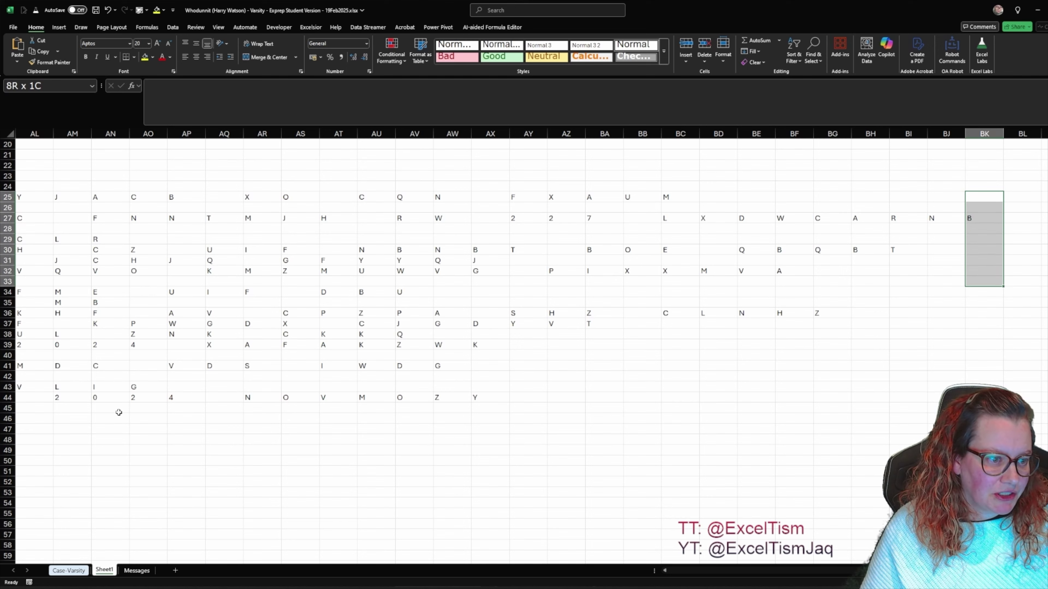
pyautogui.hotkey('shift', 'Down')
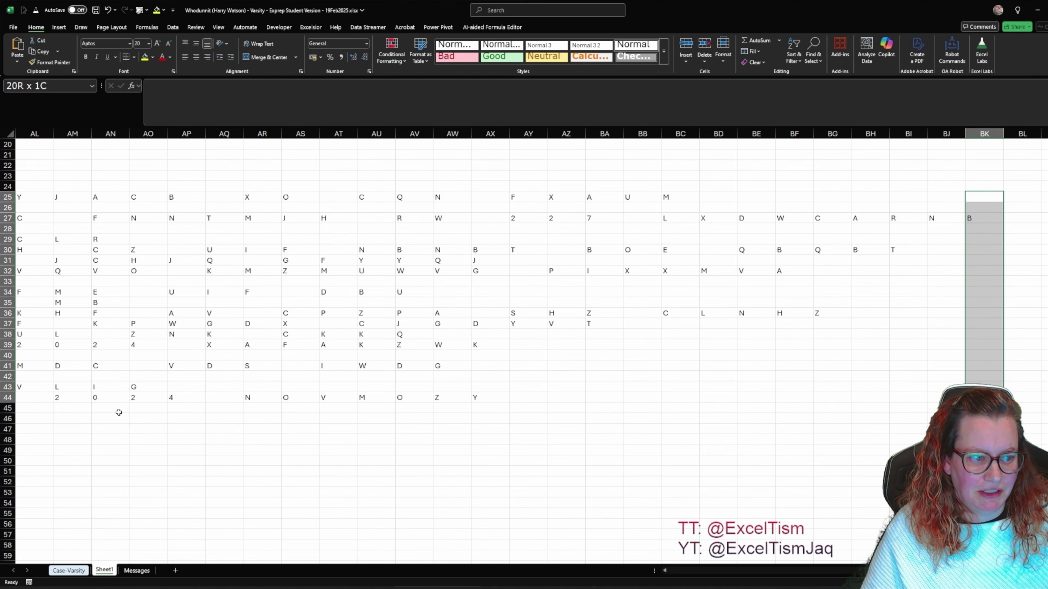
pyautogui.hotkey('ctrl', 'shift', 'Left')
pyautogui.hotkey('ctrl', 'shift', 'Left')
pyautogui.hotkey('shift', 'Right')
pyautogui.hotkey('shift', 'Left')
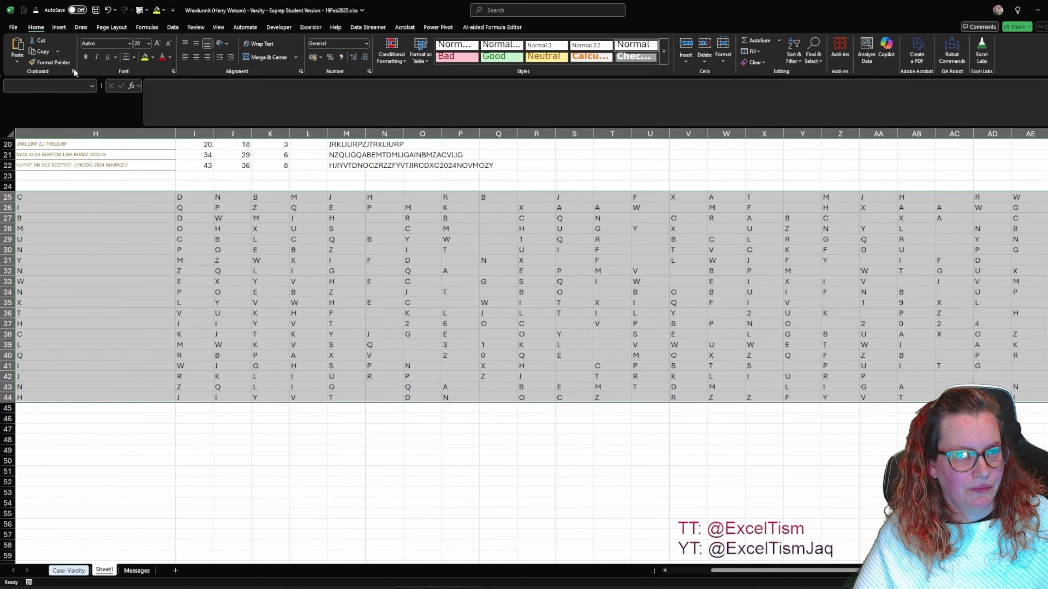
pyautogui.click(69, 85)
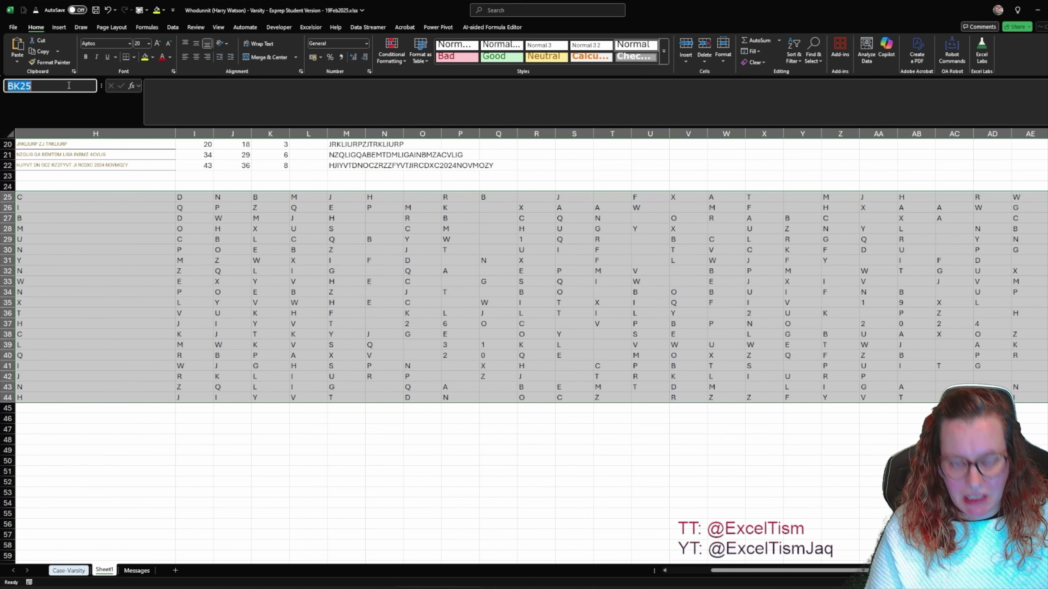
pyautogui.write('searchin')
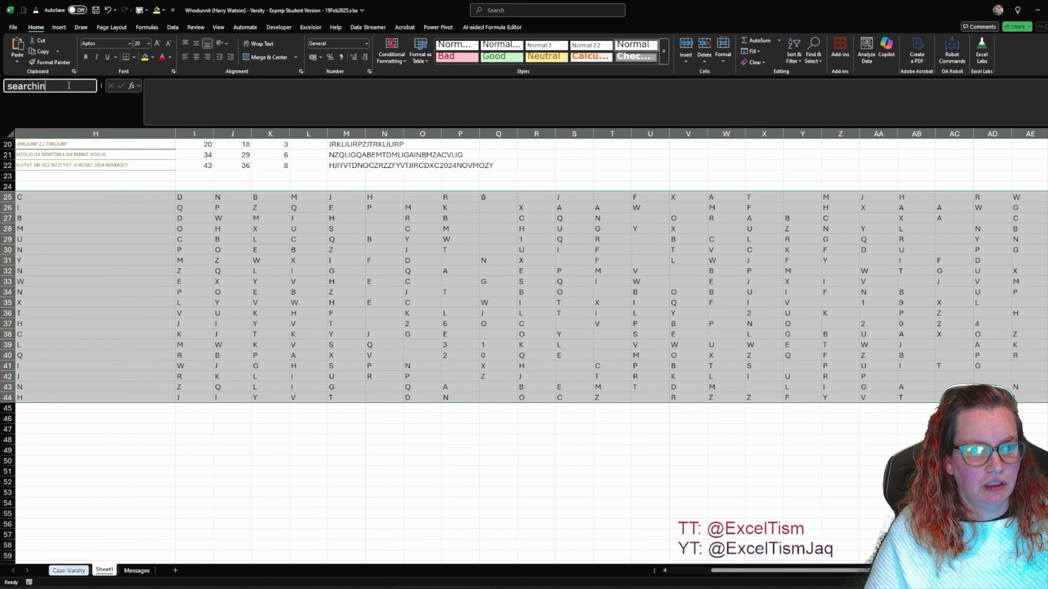
pyautogui.press('Return')
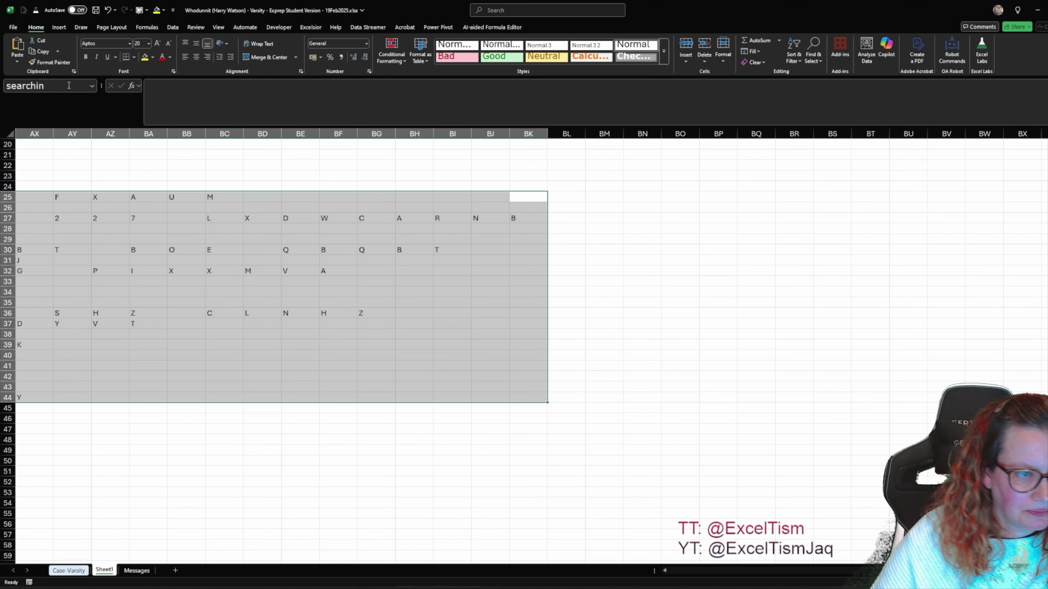
# Generate the numbers 1 to 26 down from F46 on Sheet1 with =SEQUENCE(26).
pyautogui.press('Home')
pyautogui.click(266, 420)
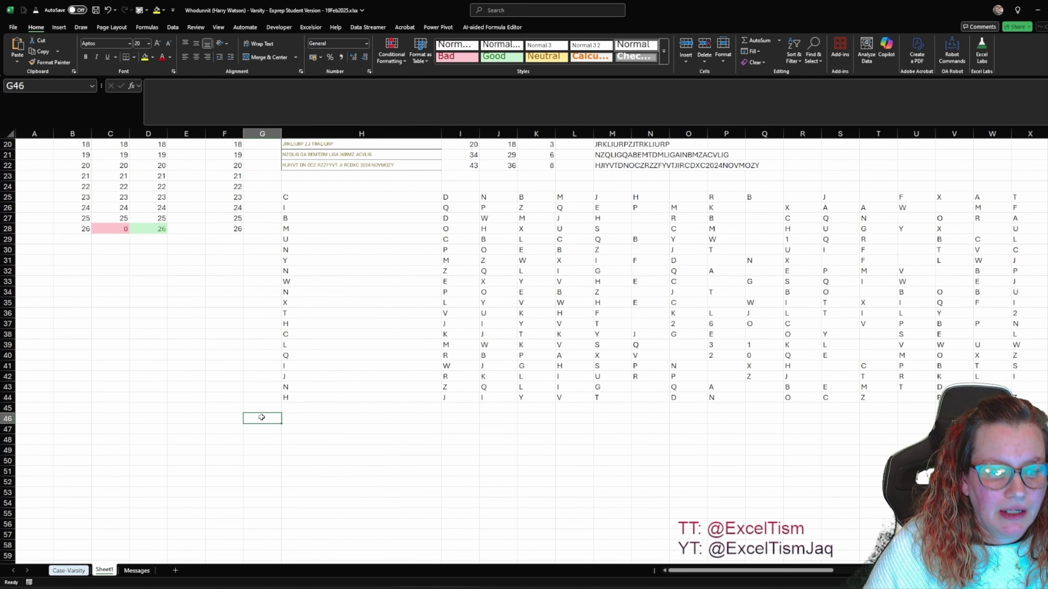
pyautogui.press('Left')
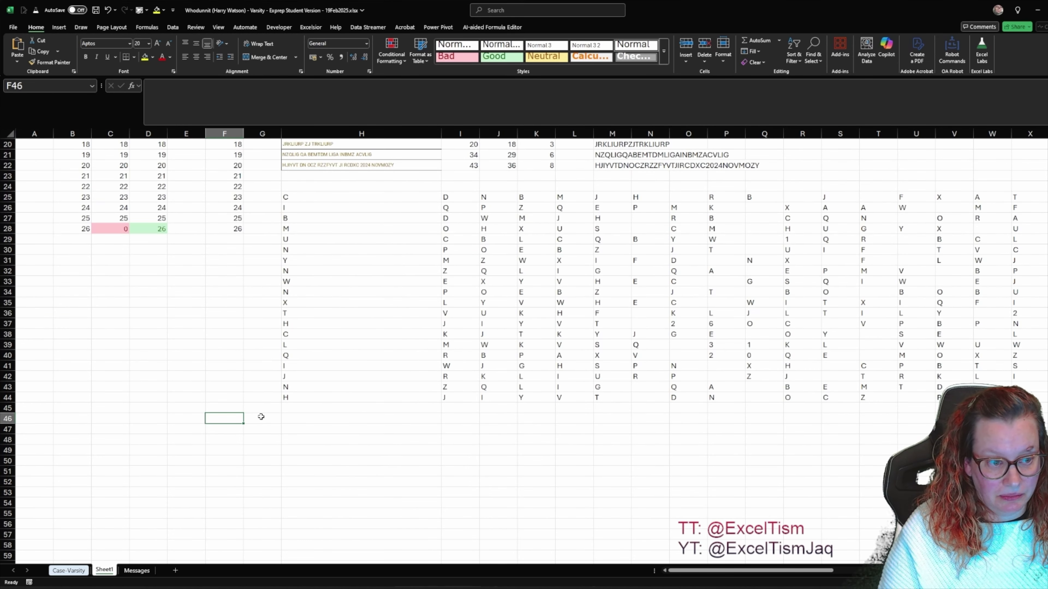
pyautogui.write('=SEQUENCE(')
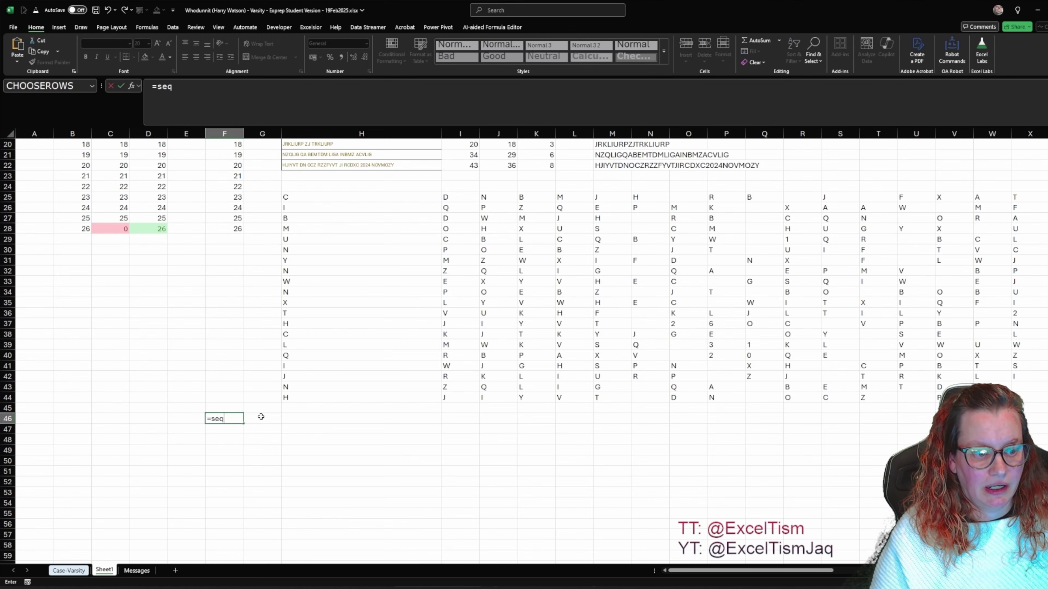
pyautogui.write('26')
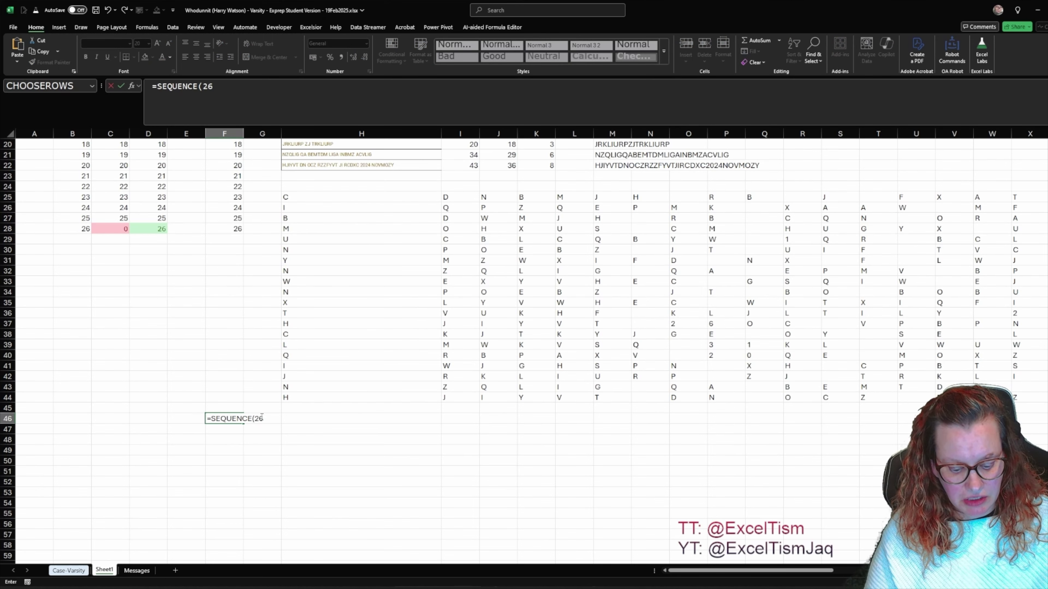
pyautogui.press('Return')
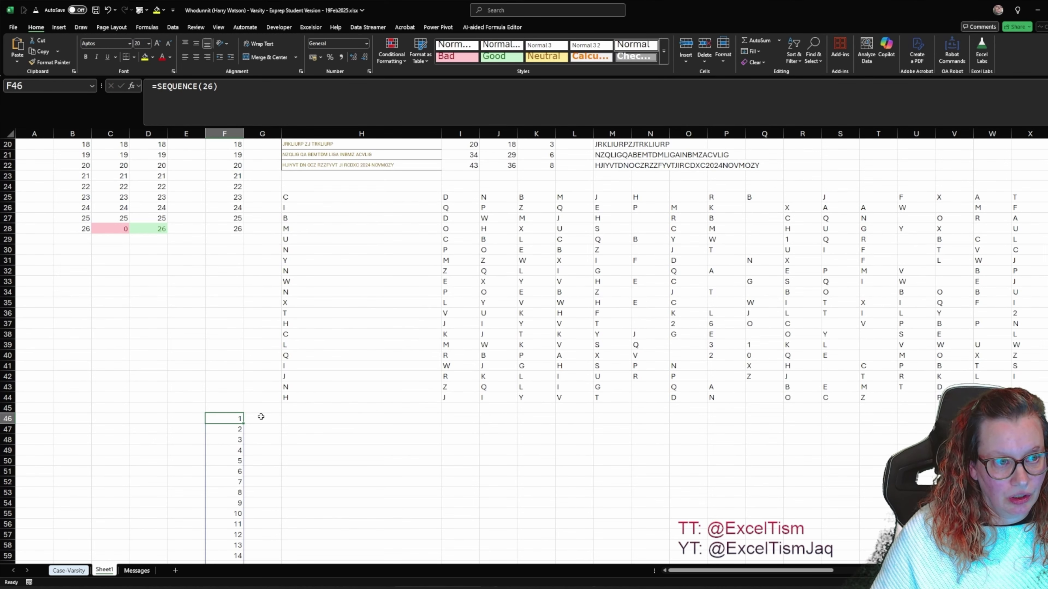
pyautogui.hotkey('ctrl', 'Down')
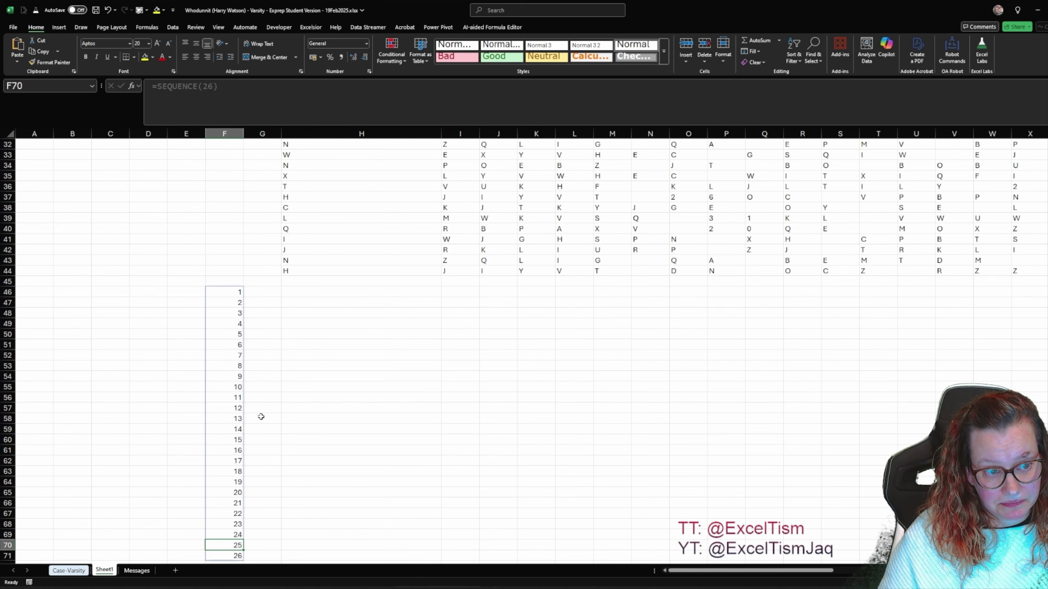
pyautogui.click(265, 292)
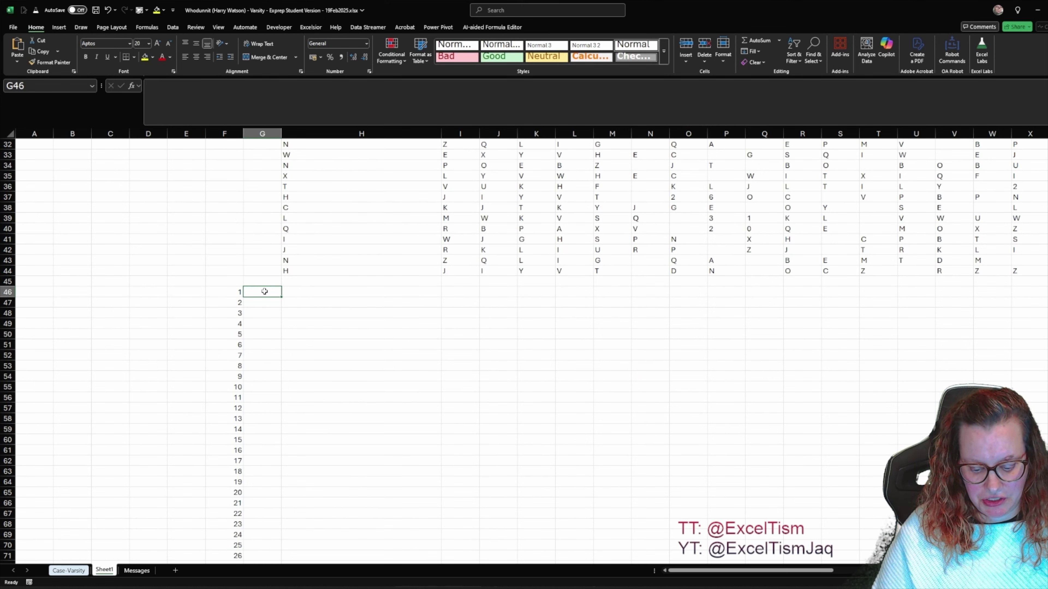
pyautogui.doubleClick(264, 292)
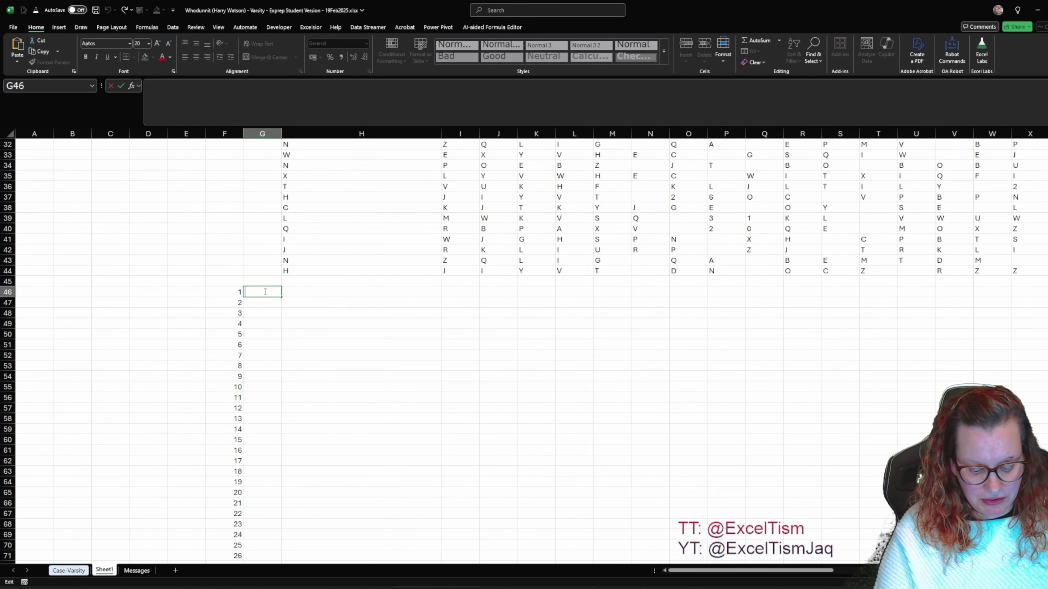
pyautogui.write('unicha')
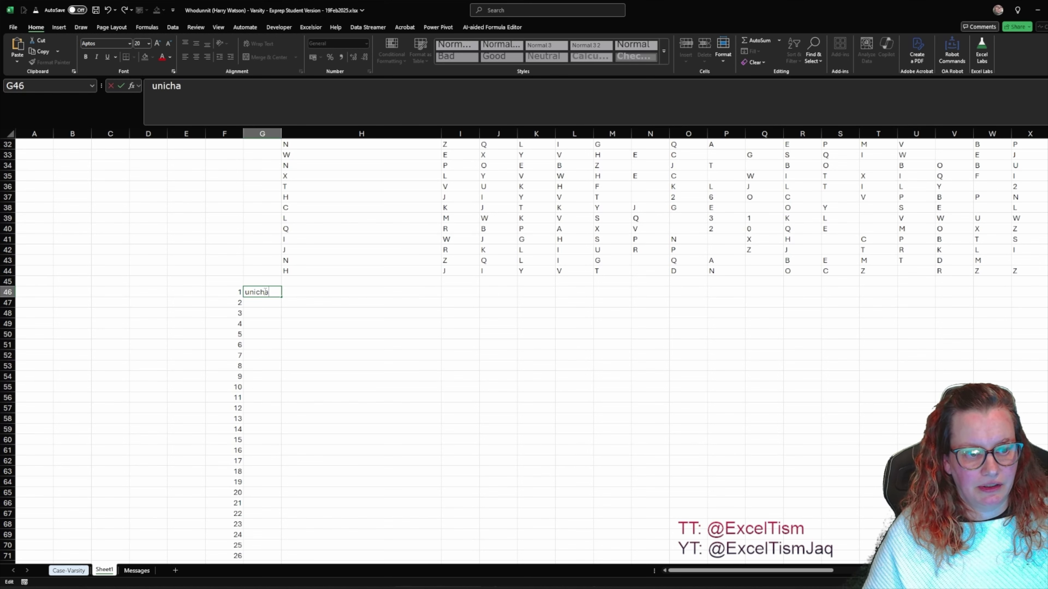
pyautogui.write('r(')
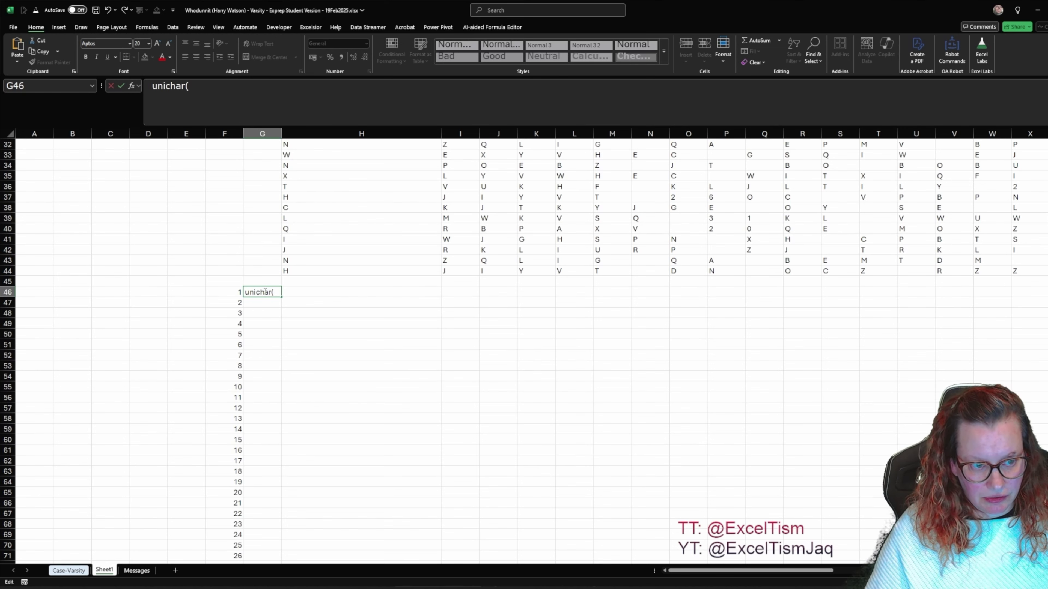
pyautogui.click(228, 291)
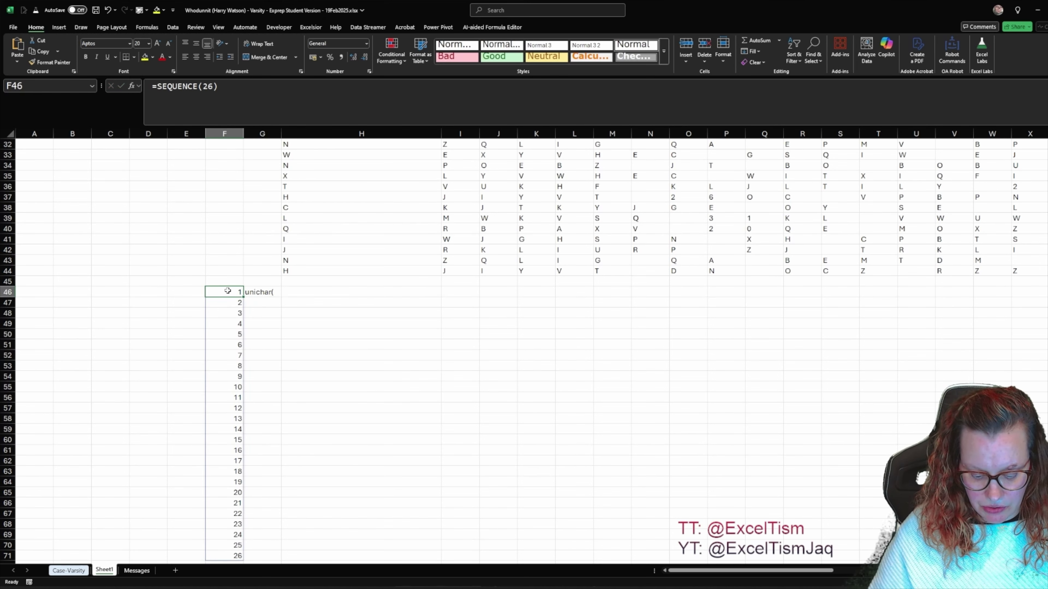
# Enter =UNICHAR(F46#+64) in G46 to list the letters A to Z beside the numbers.
pyautogui.press('Right')
pyautogui.write('=unichar')
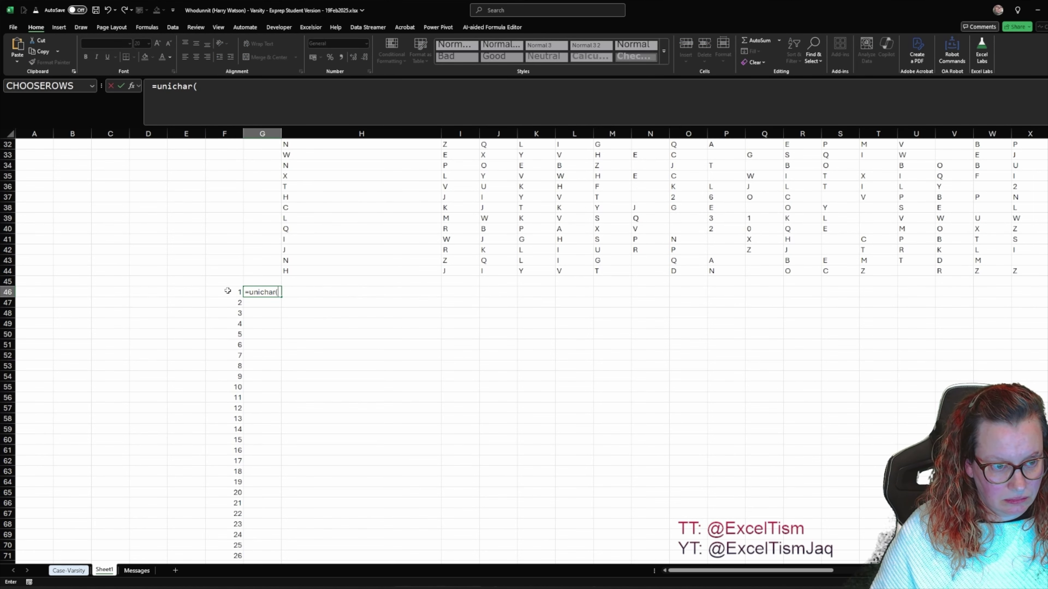
pyautogui.write('(')
pyautogui.click(227, 291)
pyautogui.write('#')
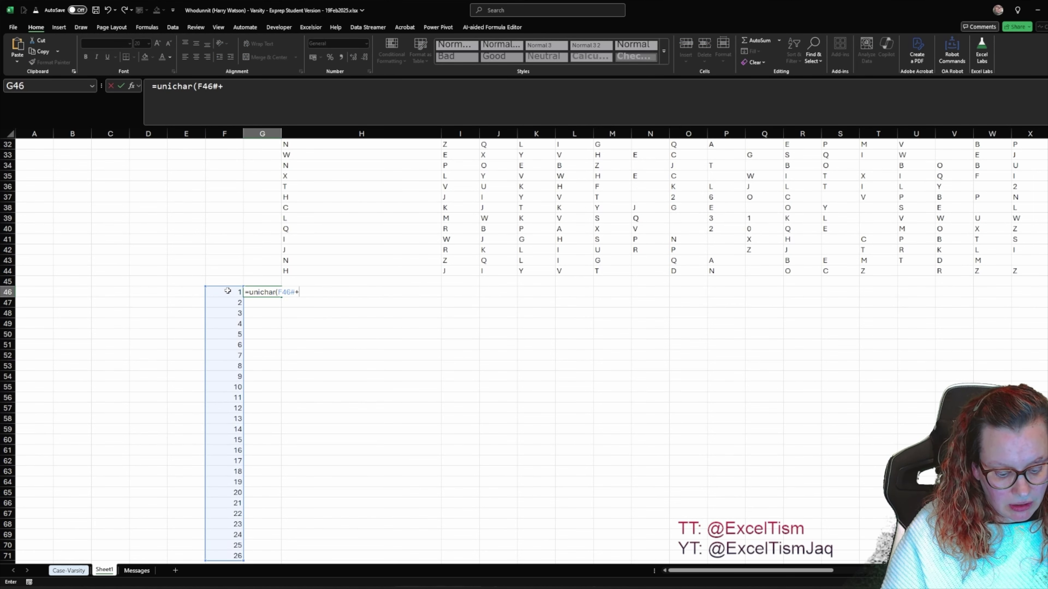
pyautogui.write('+64)')
pyautogui.hotkey('ctrl', 'Return')
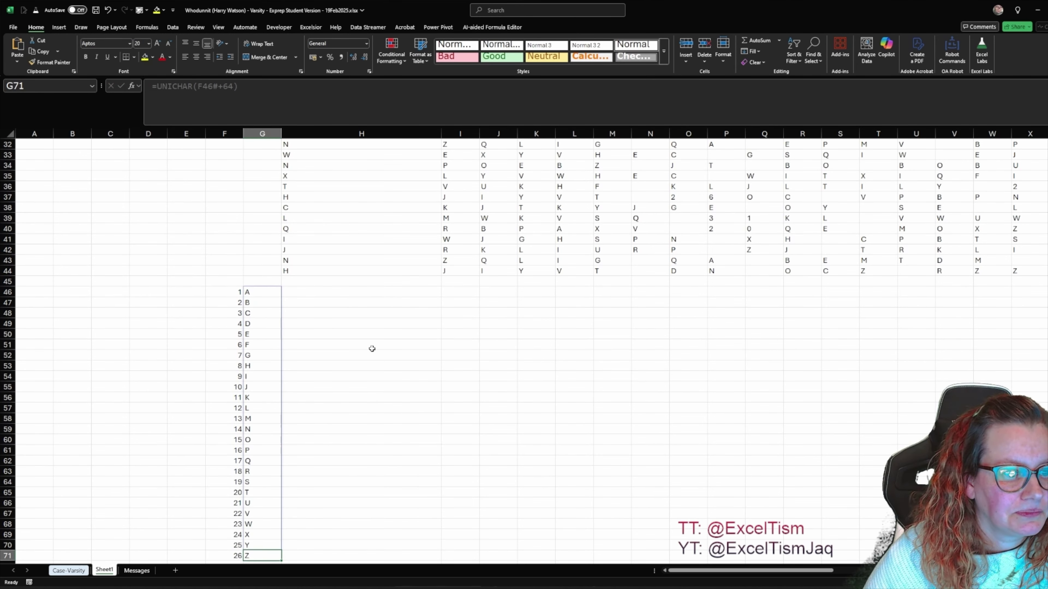
# Count each letter's occurrences in the named character range by entering =COUNTIF(searchin,G46#) in H46.
pyautogui.click(334, 290)
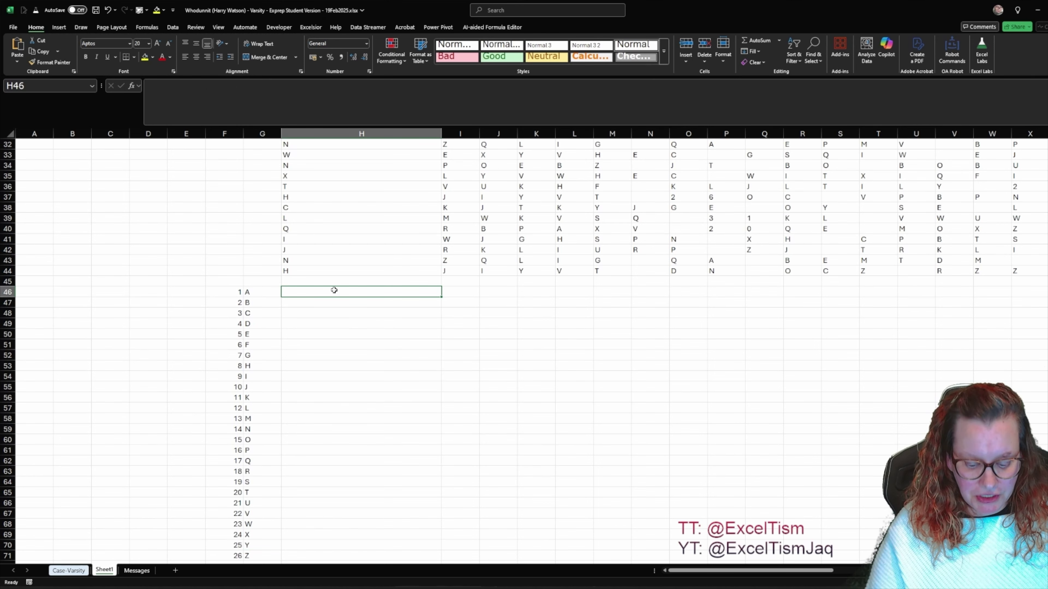
pyautogui.write('=countif')
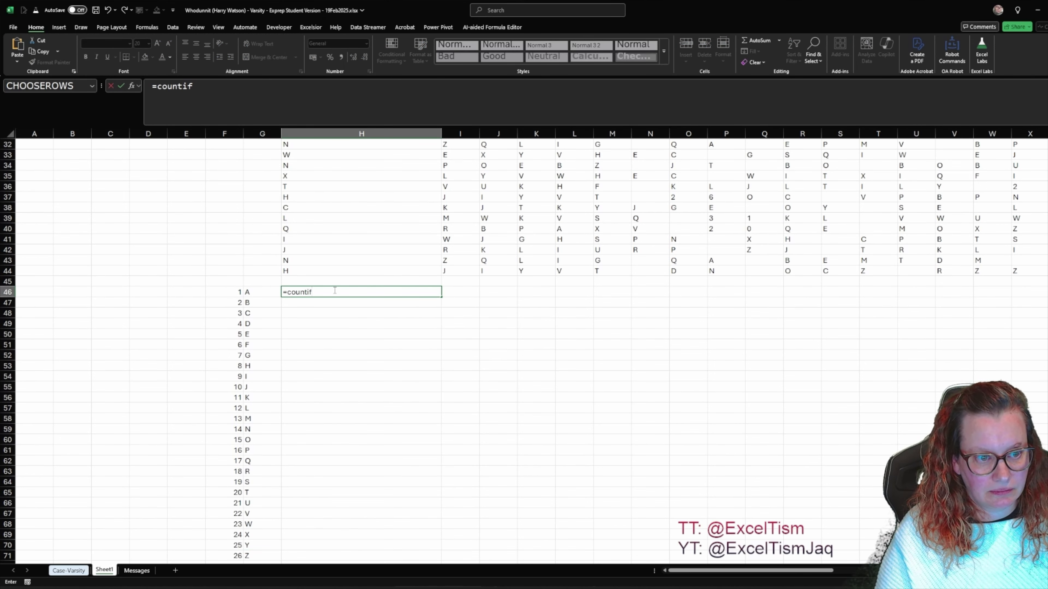
pyautogui.write('(')
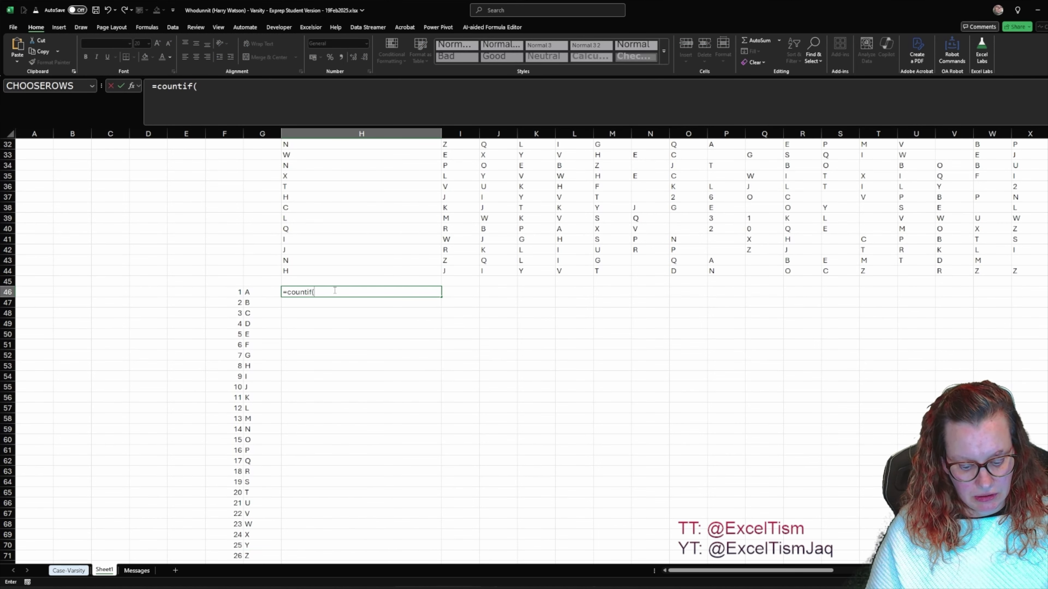
pyautogui.write('searchin')
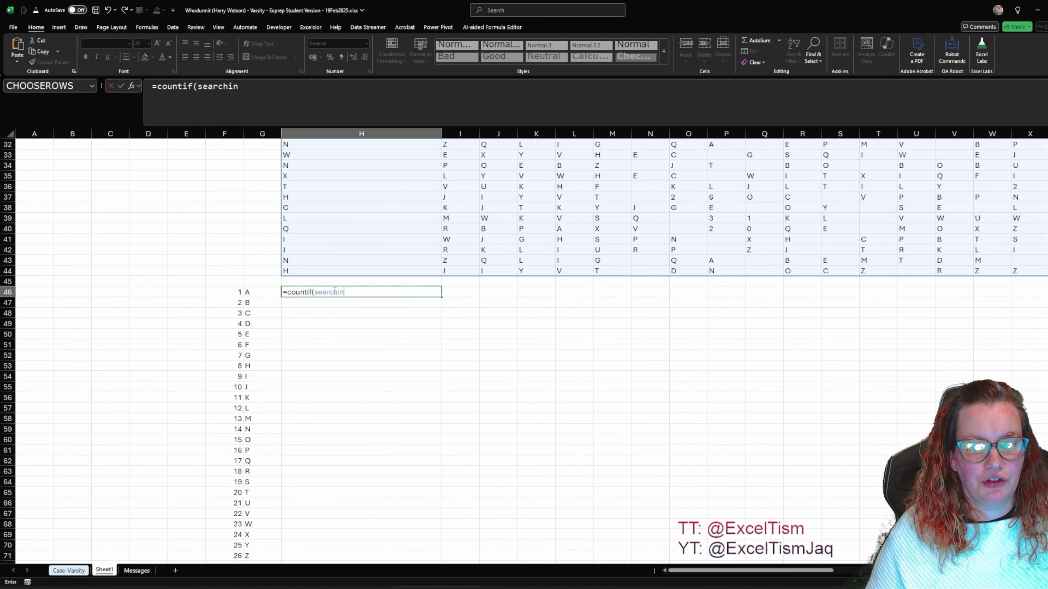
pyautogui.write(',')
pyautogui.press('Left')
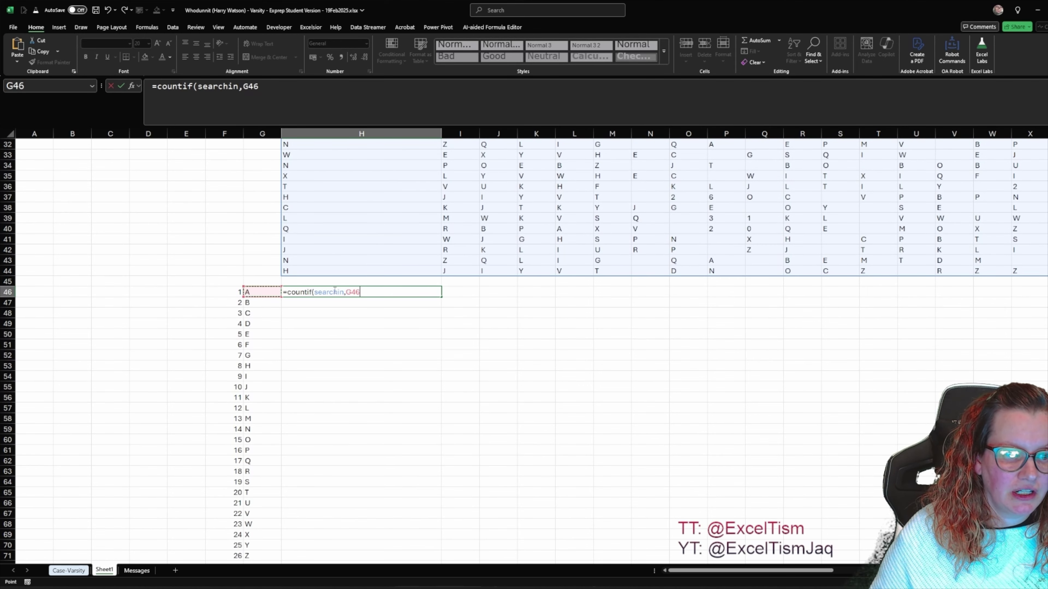
pyautogui.write('#)')
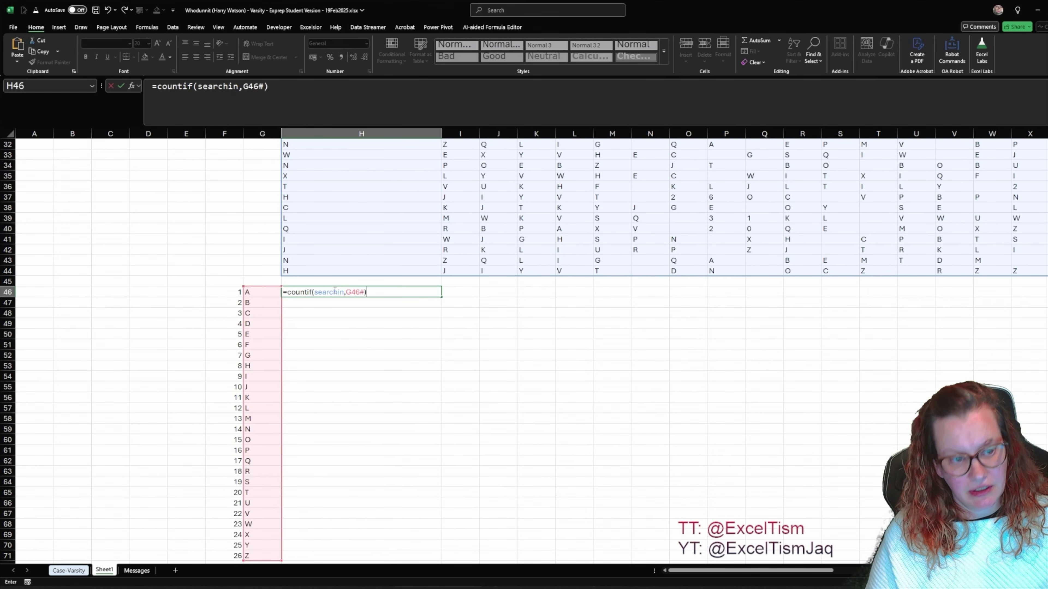
pyautogui.hotkey('ctrl', 'Return')
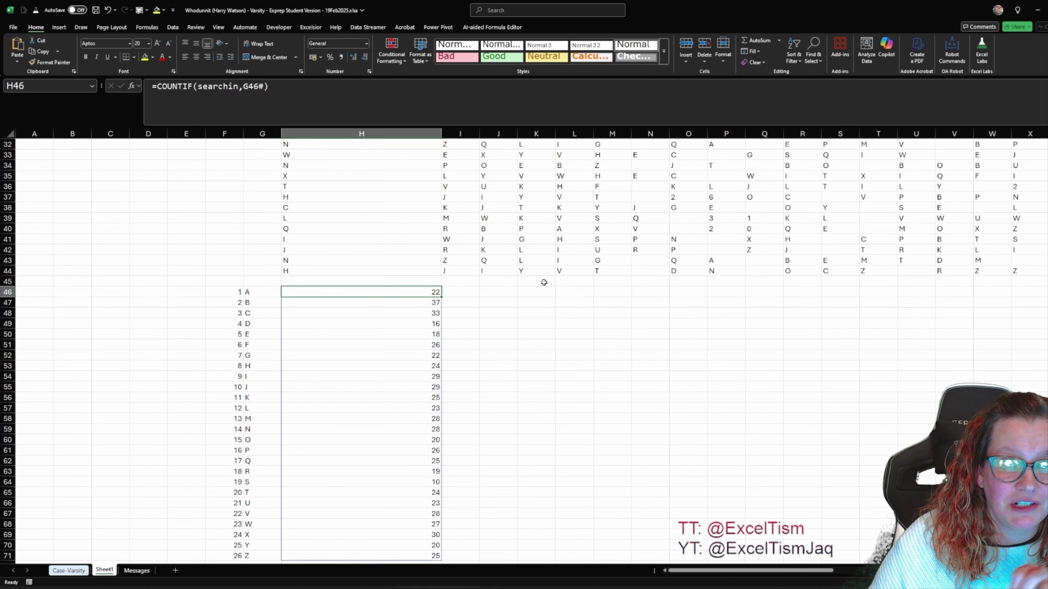
pyautogui.scroll(10, 429, 277)
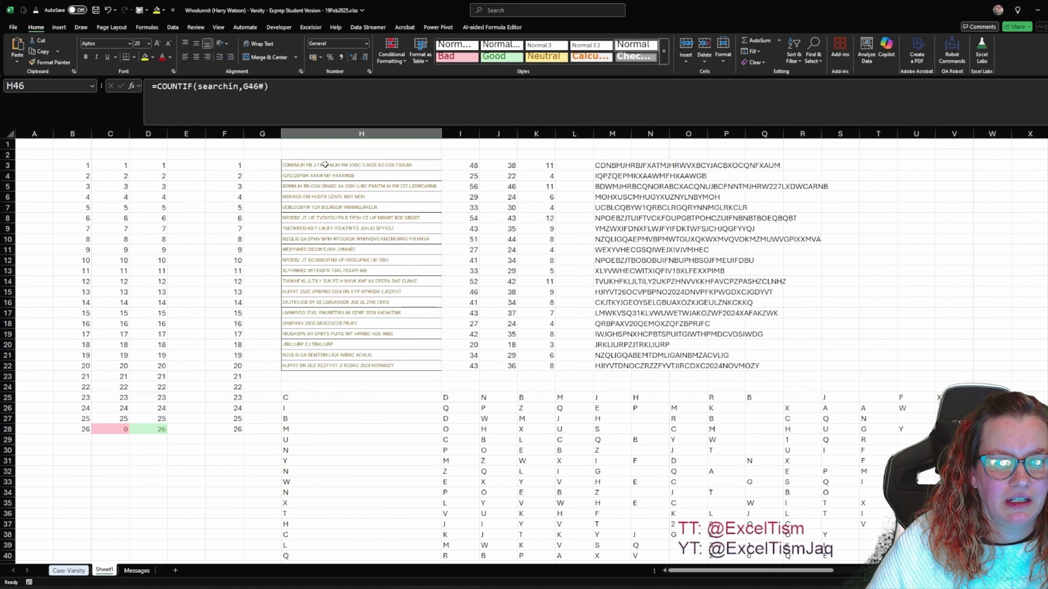
pyautogui.scroll(-14, 376, 348)
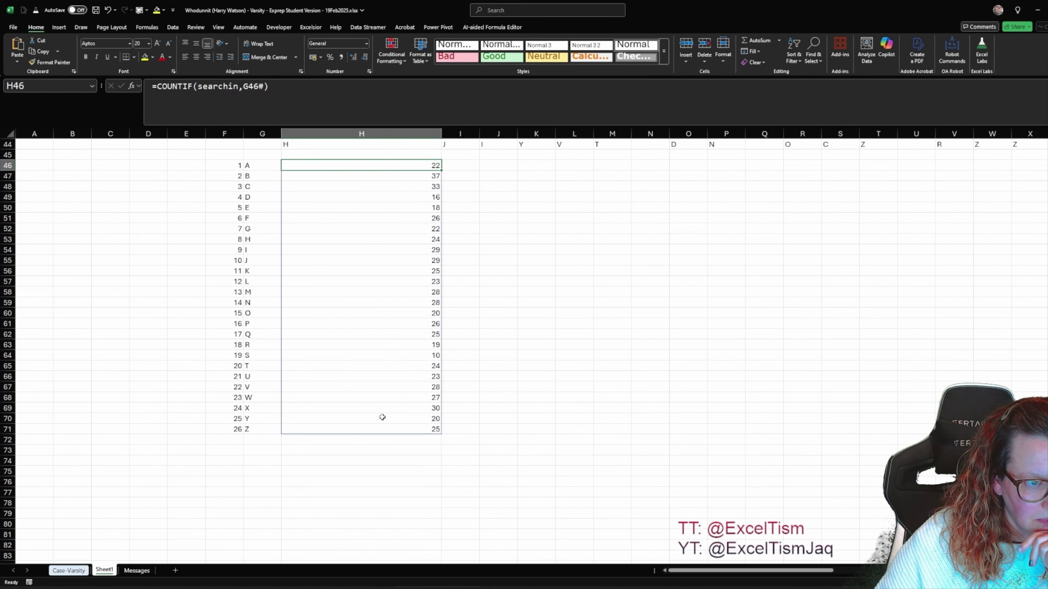
# Answer Bonus 5 in E29 of the Case-Varsity sheet with the highest letter count, using =MAX(Sheet1!H46#).
pyautogui.hotkey('ctrl', 'pageup')
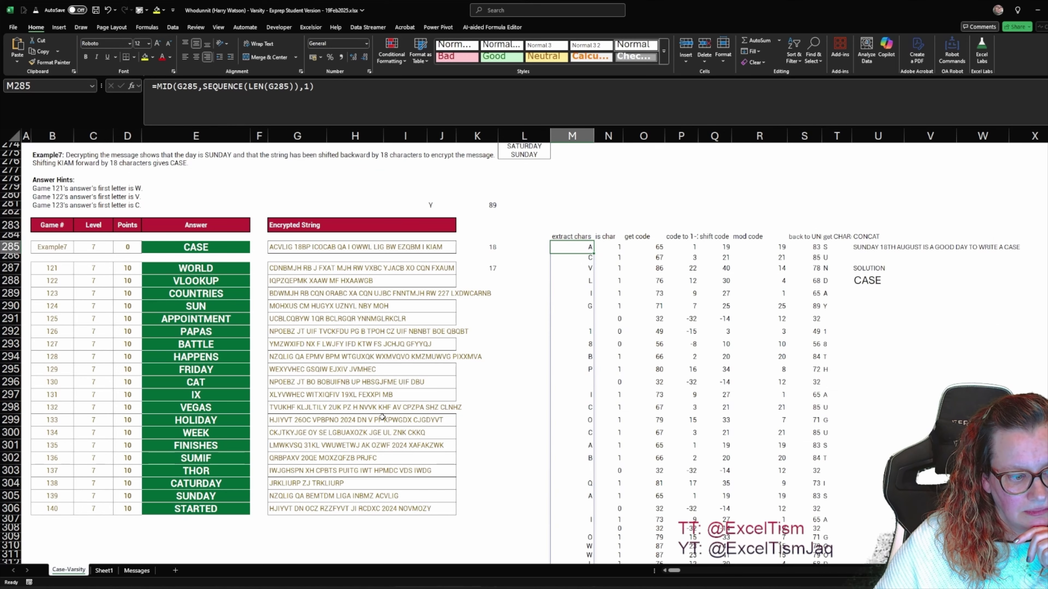
pyautogui.hotkey('ctrl', 'Home')
pyautogui.click(230, 547)
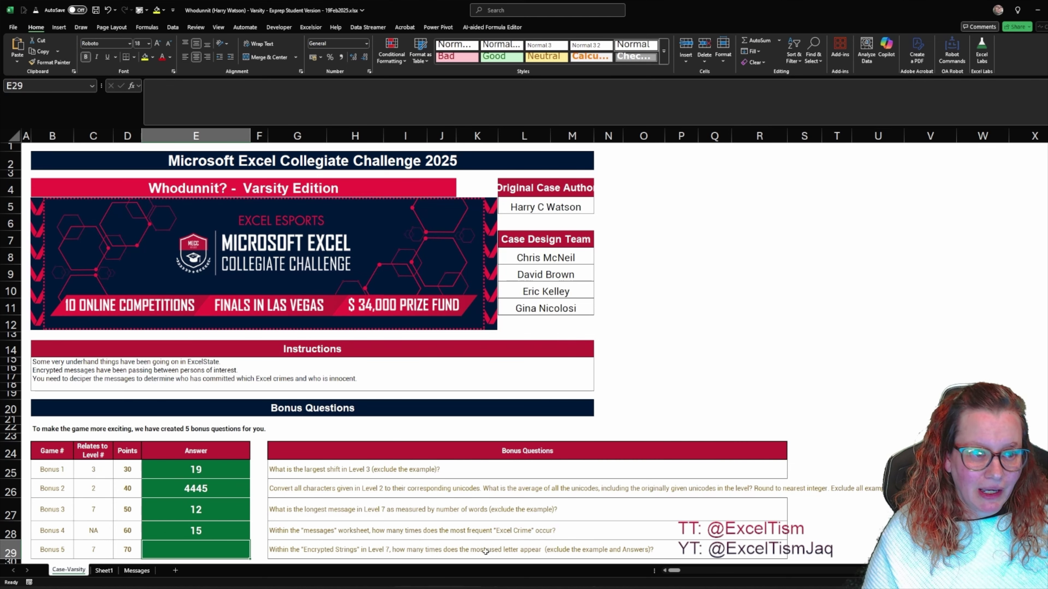
pyautogui.write('=max(')
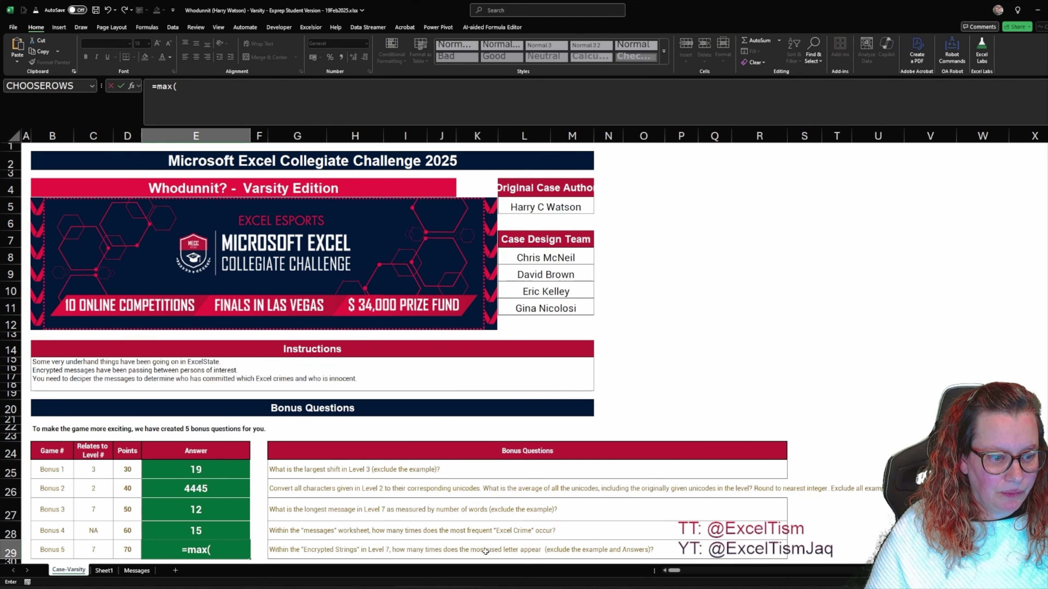
pyautogui.hotkey('ctrl', 'pagedown')
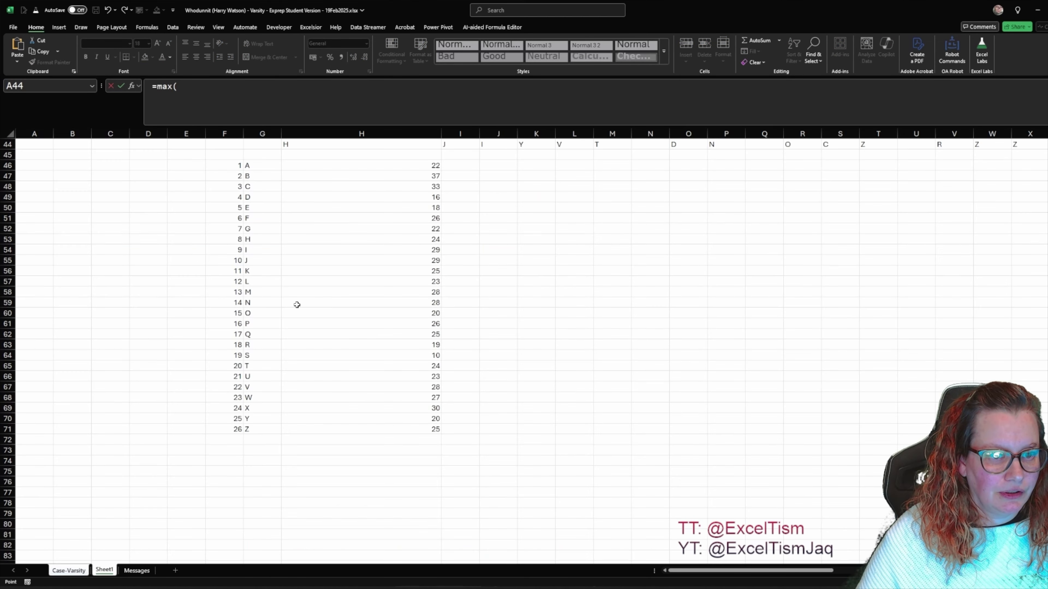
pyautogui.click(368, 165)
pyautogui.write('#')
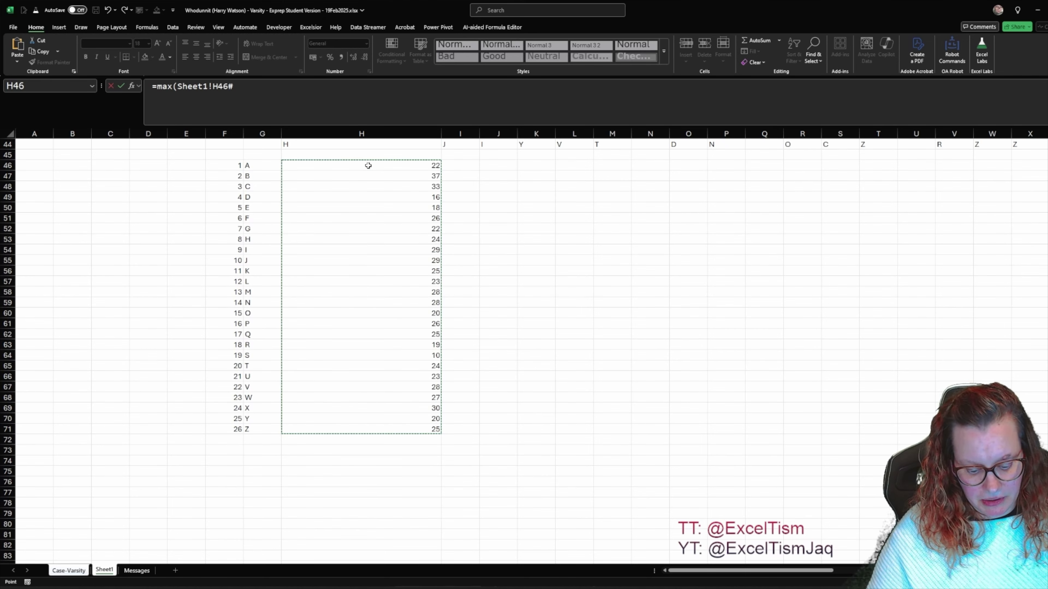
pyautogui.hotkey('ctrl', 'Return')
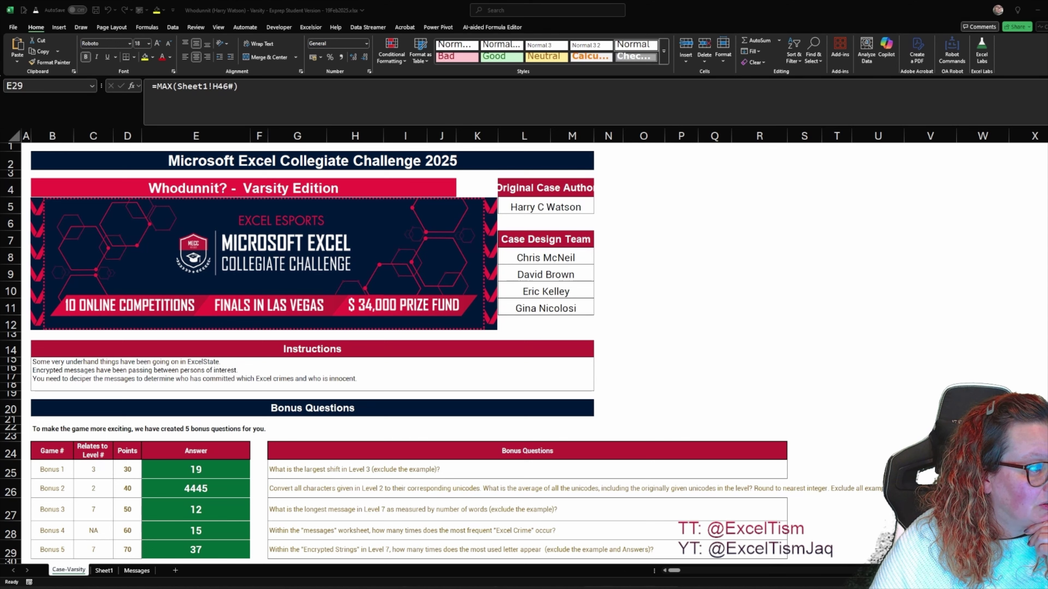
pyautogui.hotkey('alt', 'Tab')
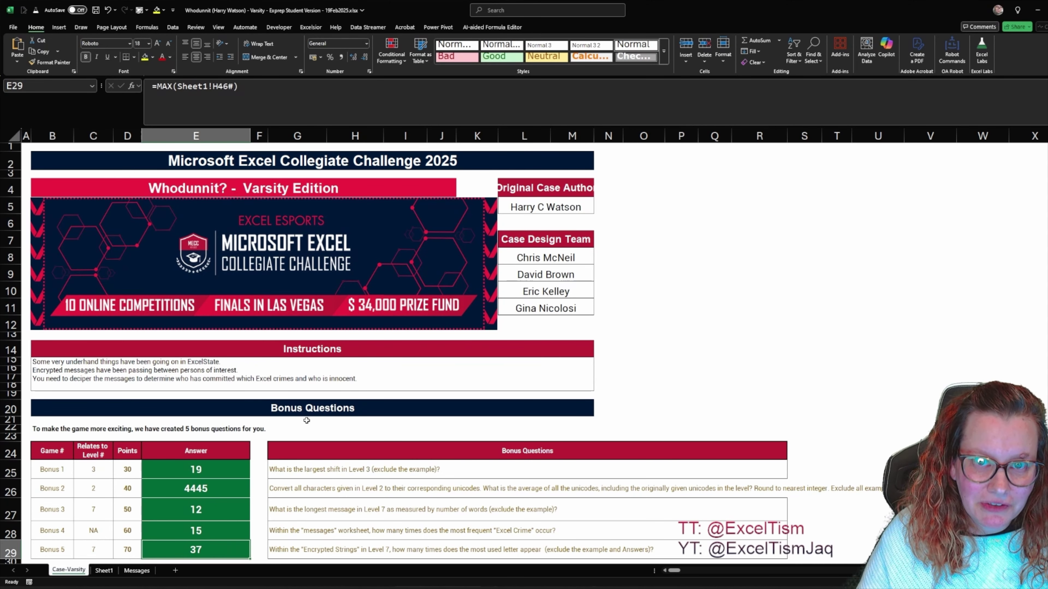